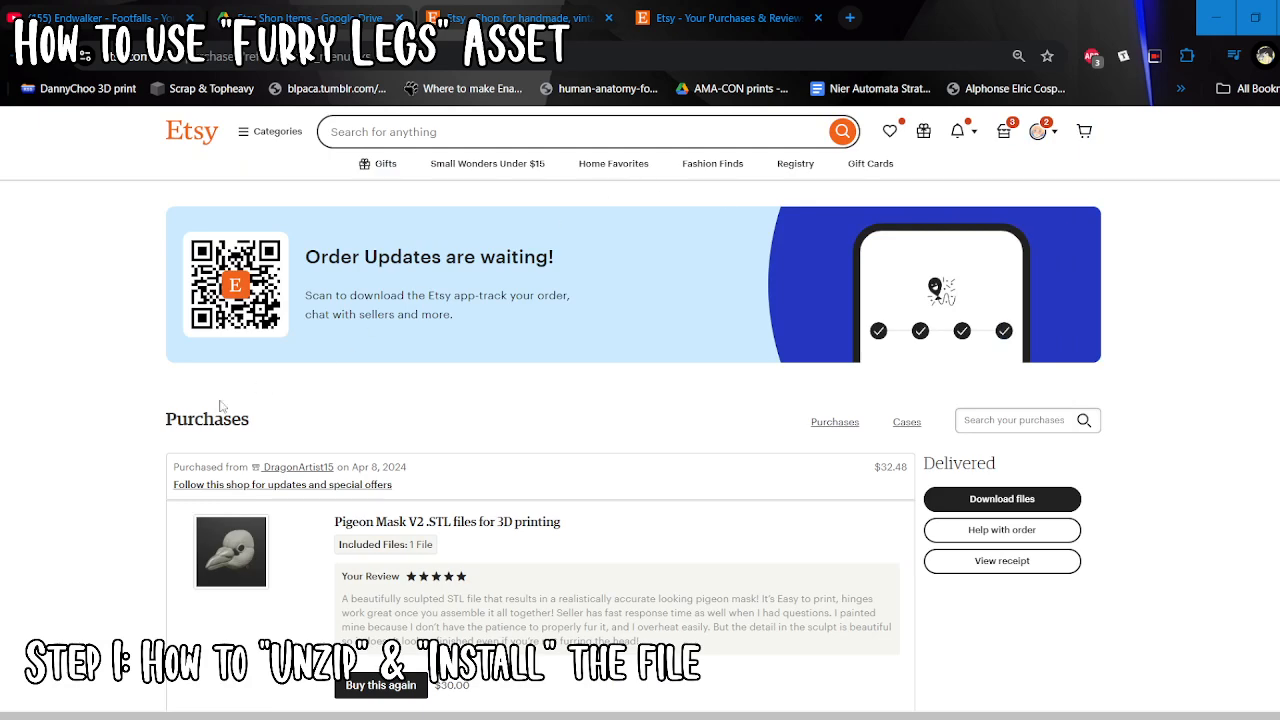
Open the downloads page for the Pigeon Mask V2 .STL purchase and look over its downloadable PigeonV2.7z file
{"action": "left_click_drag", "start_coordinate": [168, 419], "coordinate": [263, 420]}
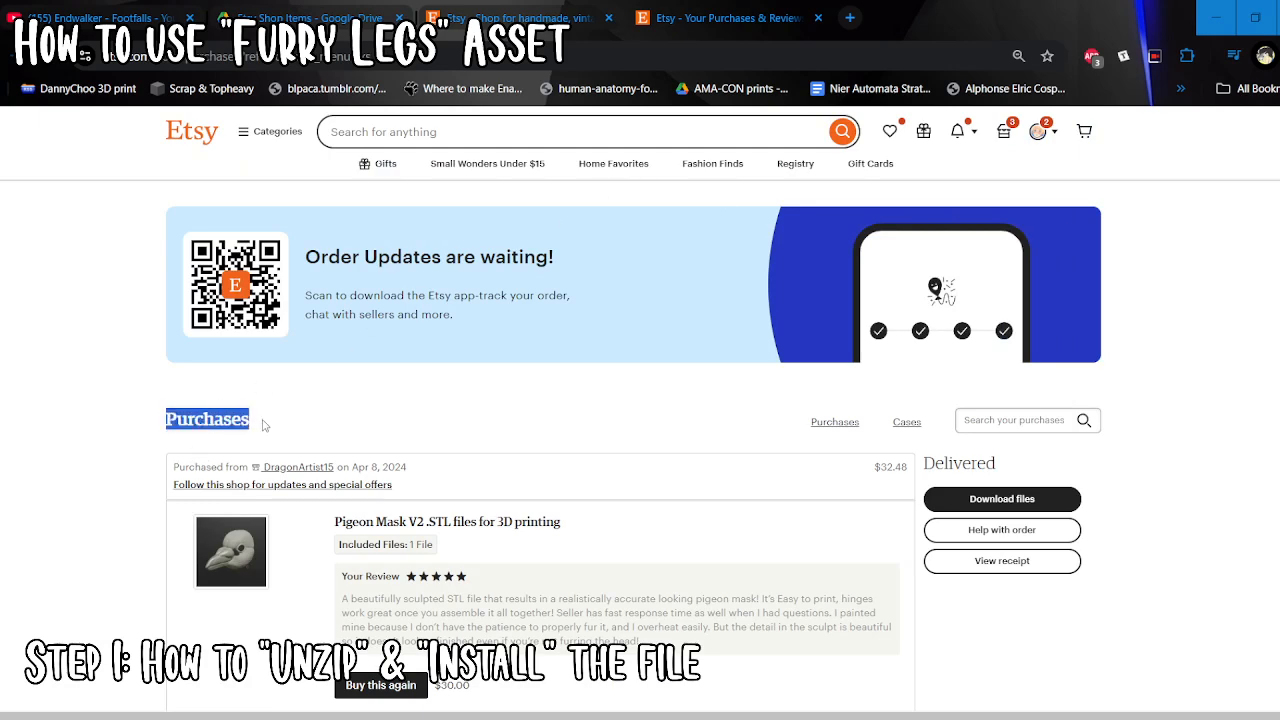
{"action": "scroll", "coordinate": [333, 455], "scroll_direction": "down", "scroll_amount": 2}
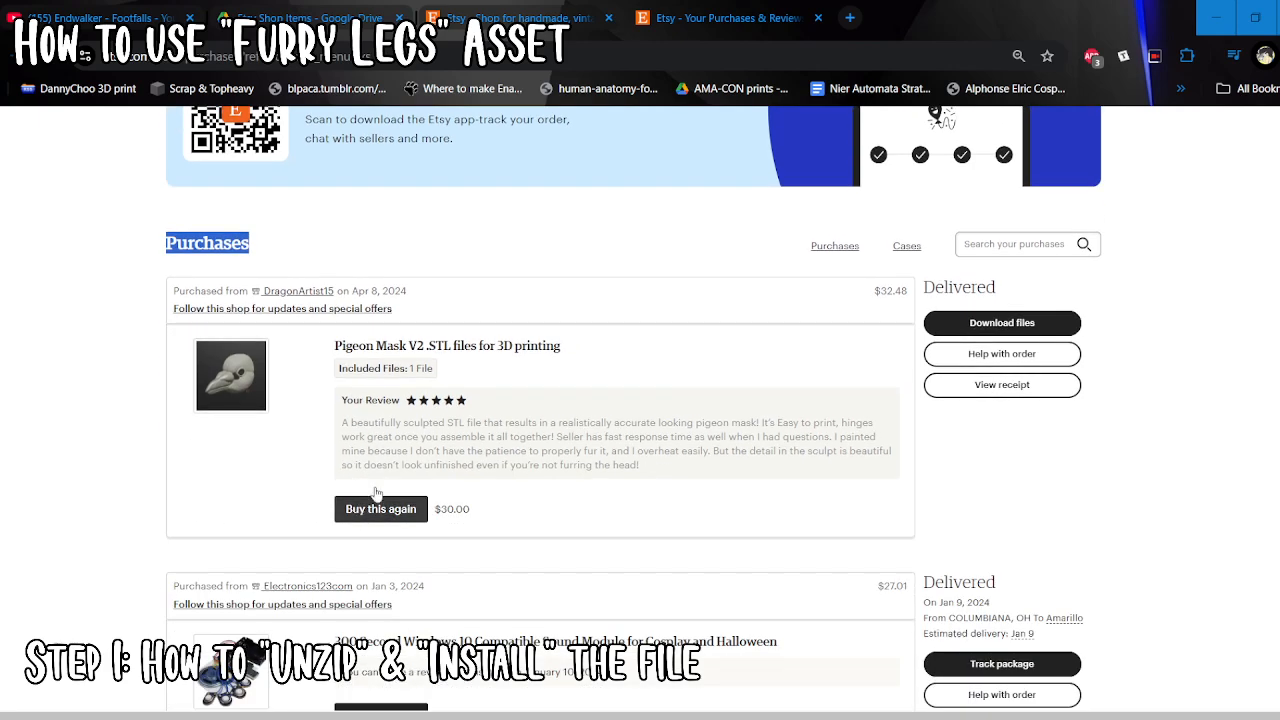
{"action": "scroll", "coordinate": [920, 566], "scroll_direction": "down", "scroll_amount": 1}
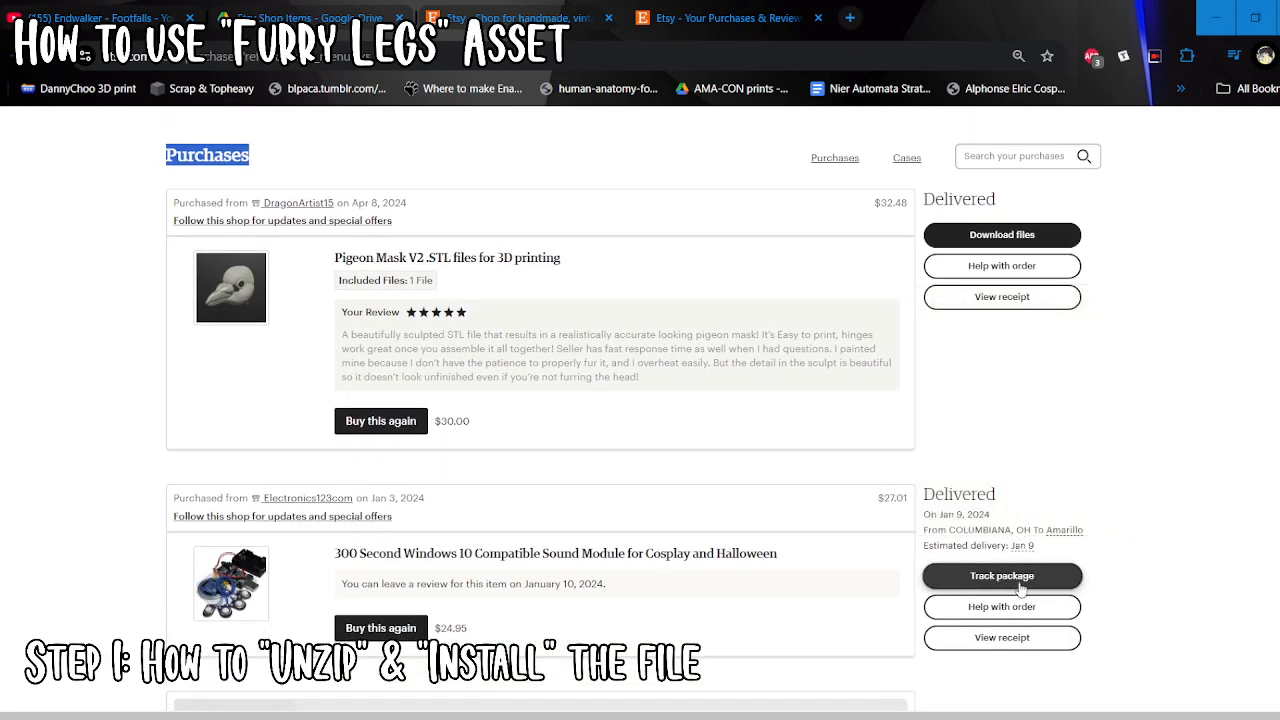
{"action": "scroll", "coordinate": [1163, 580], "scroll_direction": "up", "scroll_amount": 3}
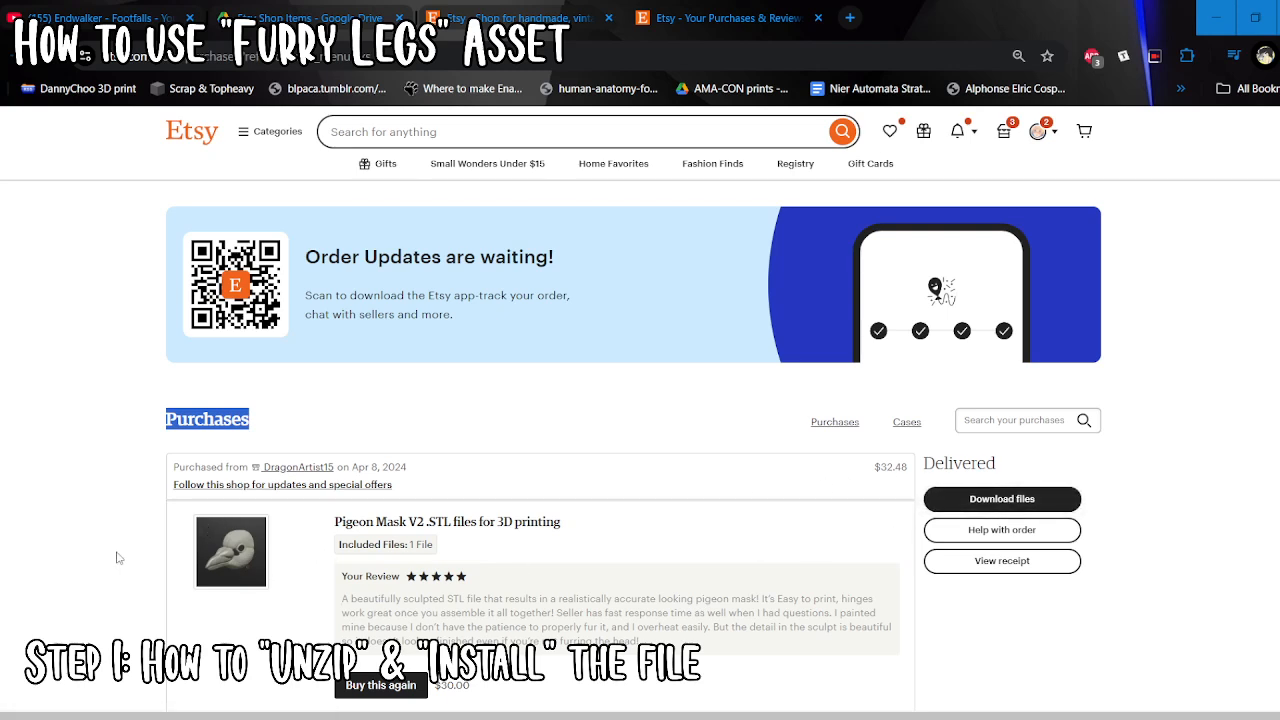
{"action": "left_click", "coordinate": [1001, 507]}
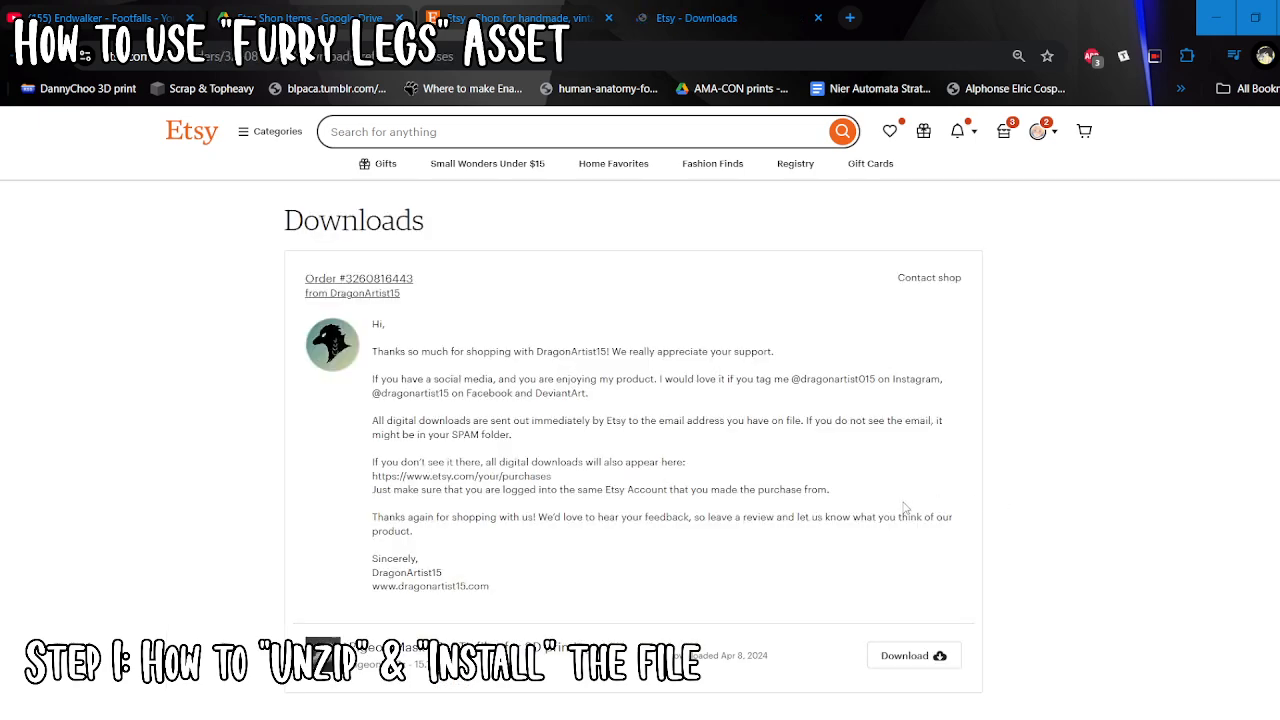
{"action": "scroll", "coordinate": [645, 552], "scroll_direction": "down", "scroll_amount": 1}
{"action": "scroll", "coordinate": [645, 552], "scroll_direction": "down", "scroll_amount": 2}
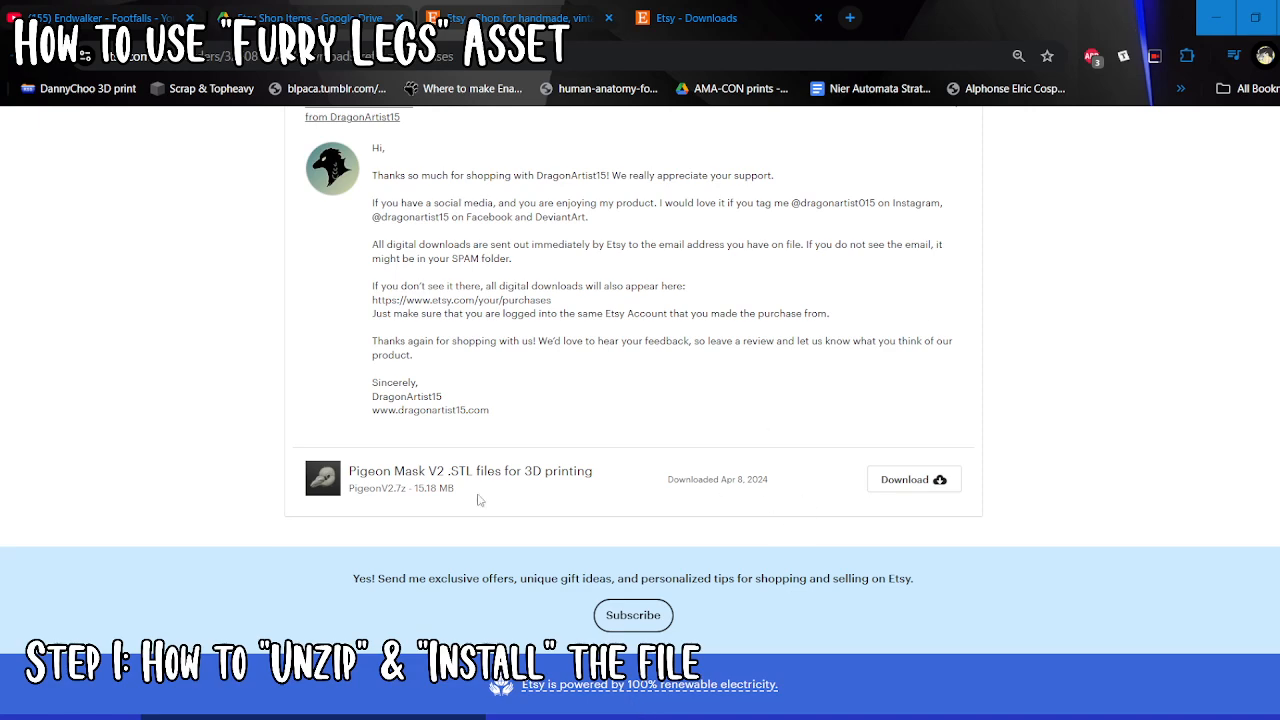
{"action": "left_click_drag", "start_coordinate": [455, 489], "coordinate": [415, 492]}
{"action": "left_click", "coordinate": [518, 506]}
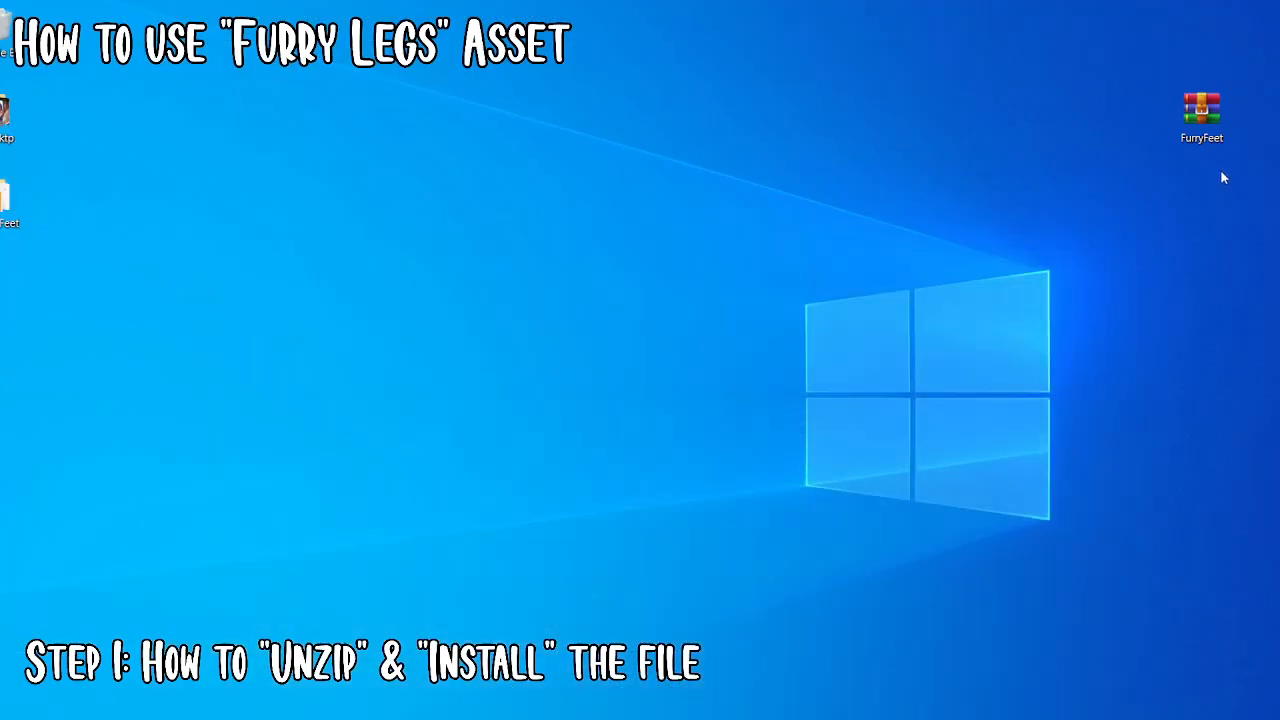
Switch to the desktop and move the FurryFeet archive just below the FurryFeet folder
{"action": "left_click_drag", "start_coordinate": [1201, 112], "coordinate": [533, 370]}
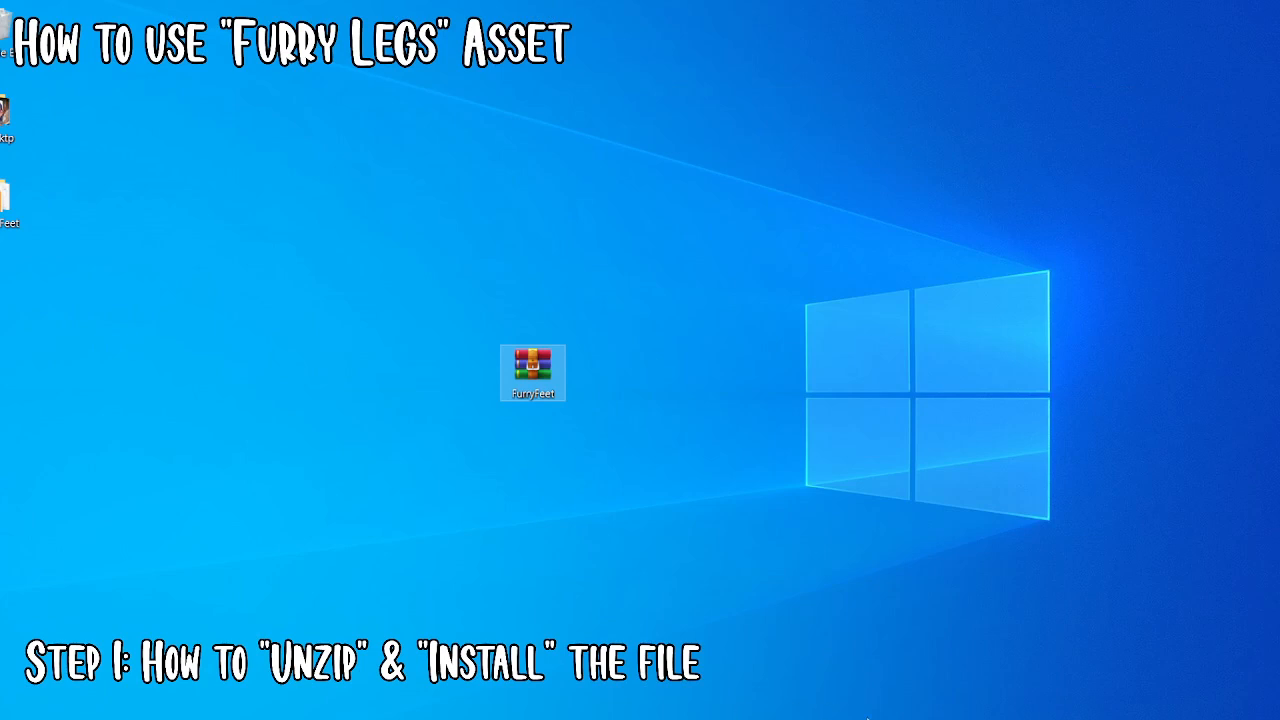
{"action": "mouse_move", "coordinate": [922, 719]}
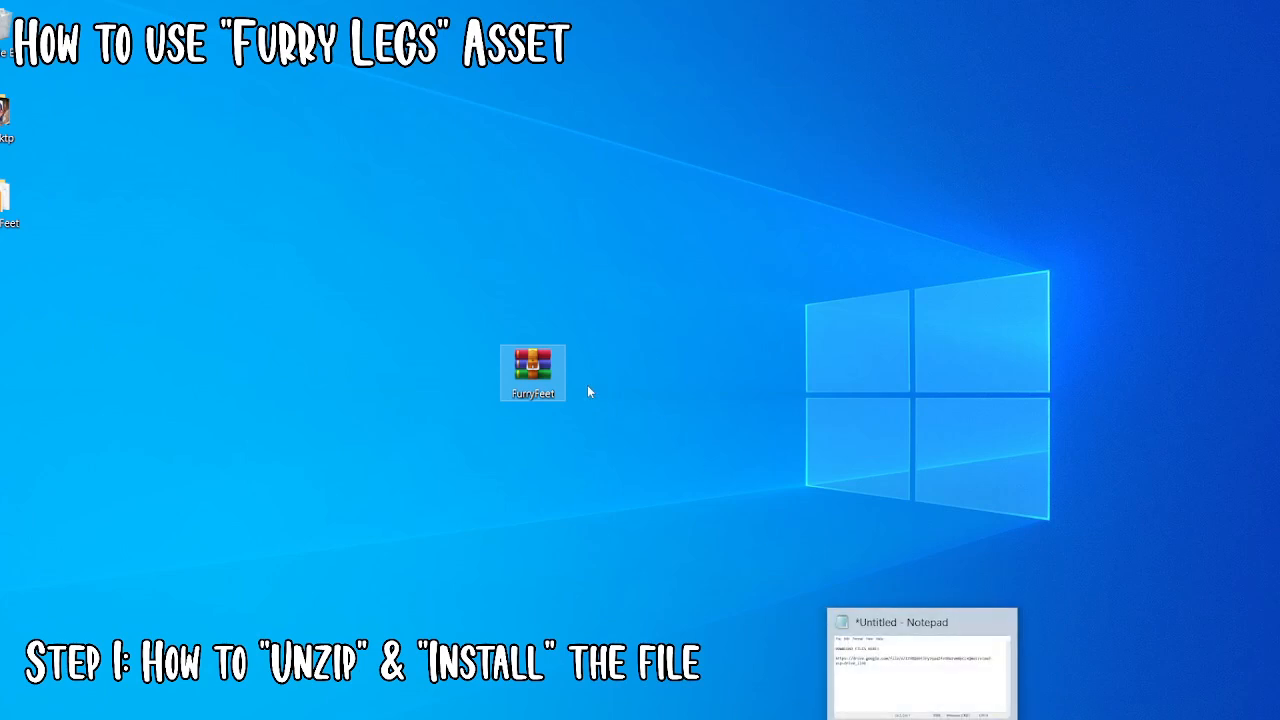
{"action": "left_click_drag", "start_coordinate": [533, 370], "coordinate": [60, 300]}
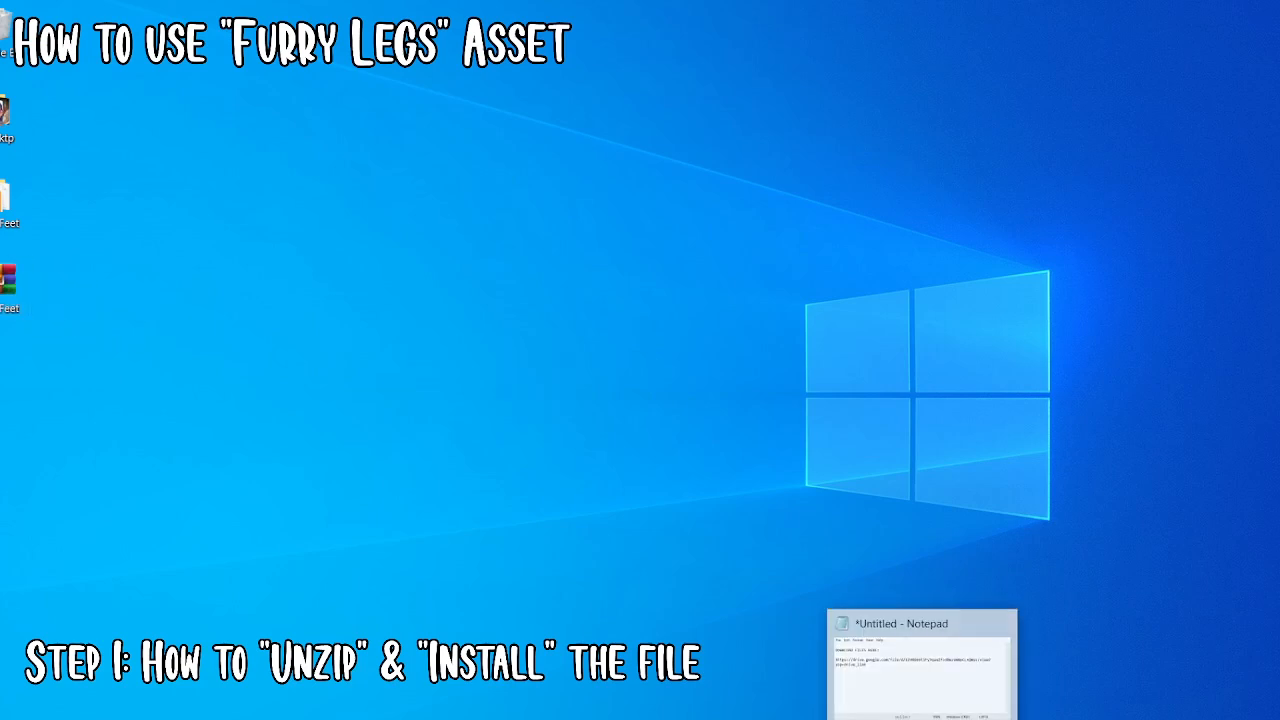
Open the Notepad note, copy its Google Drive download link and minimize the note
{"action": "left_click", "coordinate": [922, 719]}
{"action": "left_click_drag", "start_coordinate": [692, 574], "coordinate": [742, 350]}
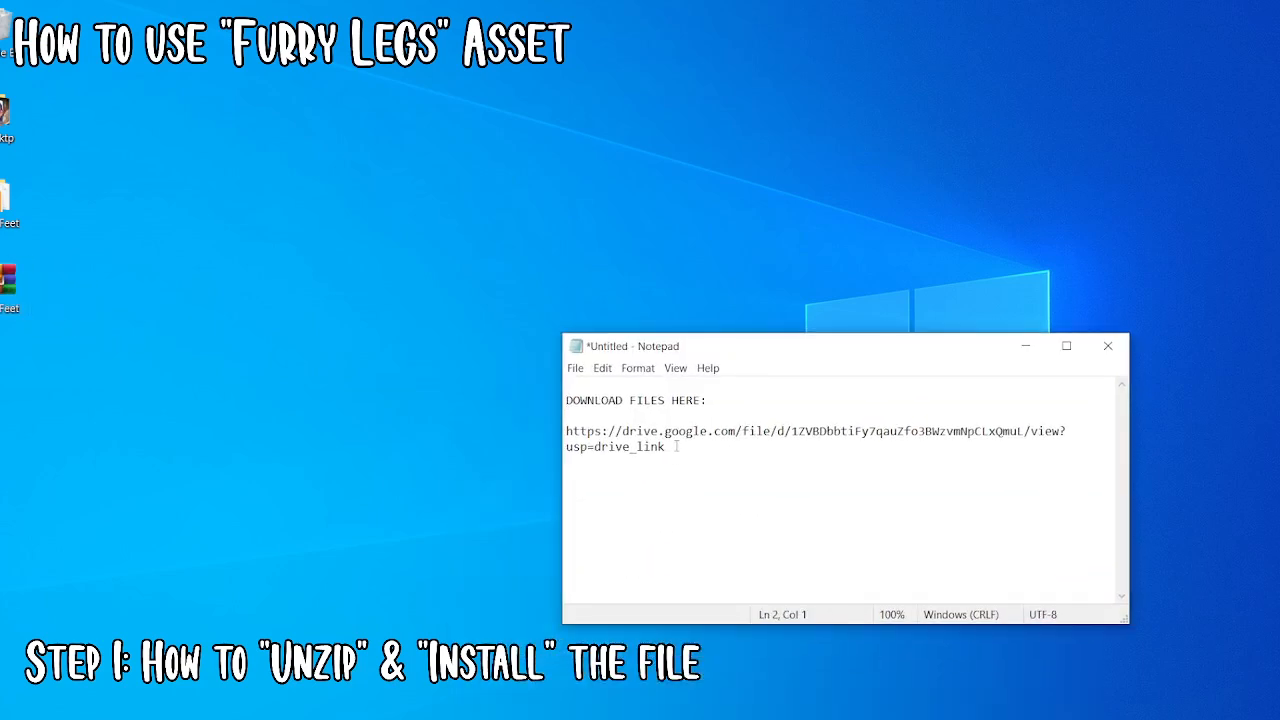
{"action": "left_click_drag", "start_coordinate": [676, 448], "coordinate": [558, 433]}
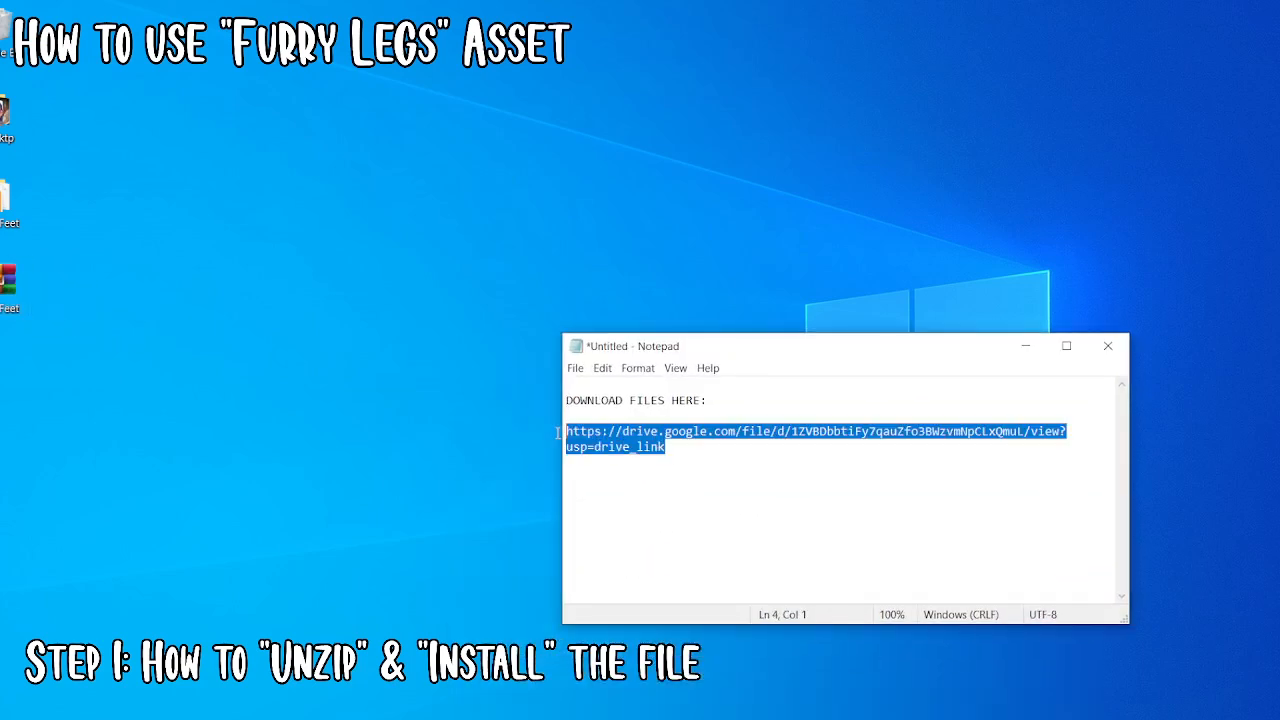
{"action": "left_click", "coordinate": [1025, 346]}
Switch to the browser and open the copied Google Drive link in place of the Etsy downloads page
{"action": "mouse_move", "coordinate": [588, 719]}
{"action": "left_click", "coordinate": [482, 655]}
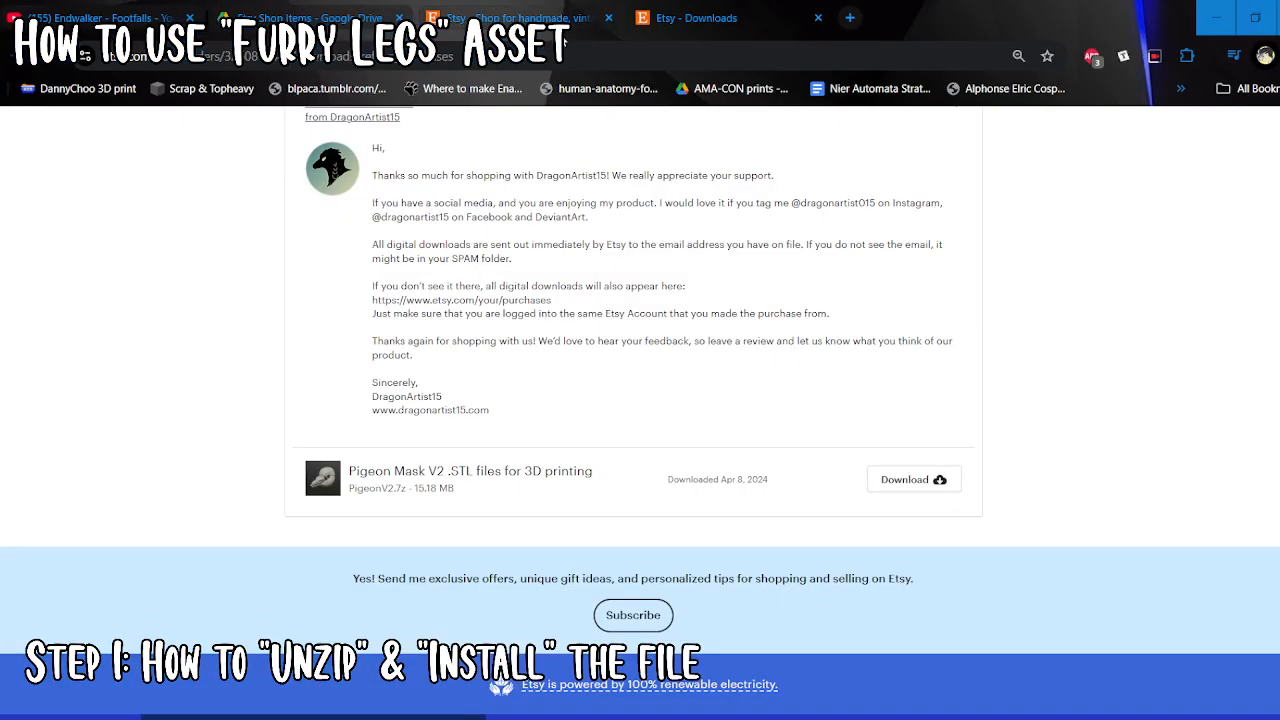
{"action": "left_click", "coordinate": [640, 50]}
{"action": "key", "text": "ctrl+v"}
{"action": "key", "text": "Return"}
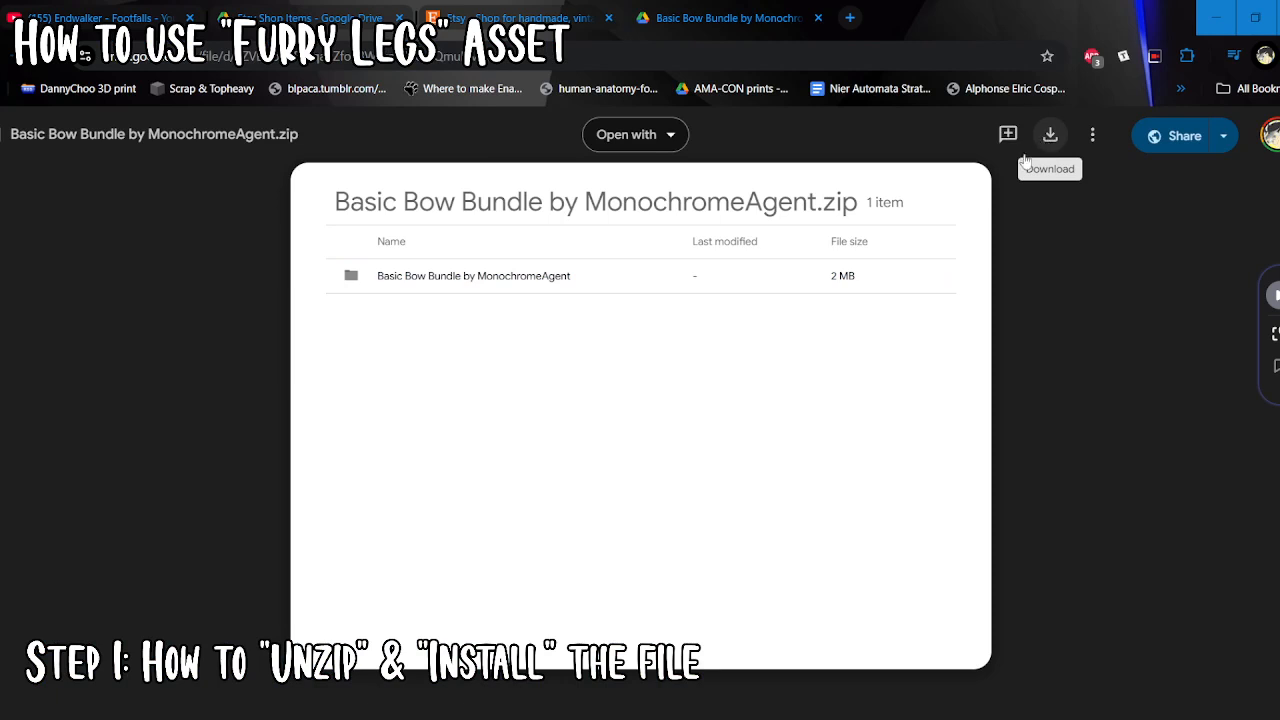
Look inside the Basic Bow Bundle folder of the zip preview, return to the zip's top level and minimize the browser
{"action": "double_click", "coordinate": [358, 280]}
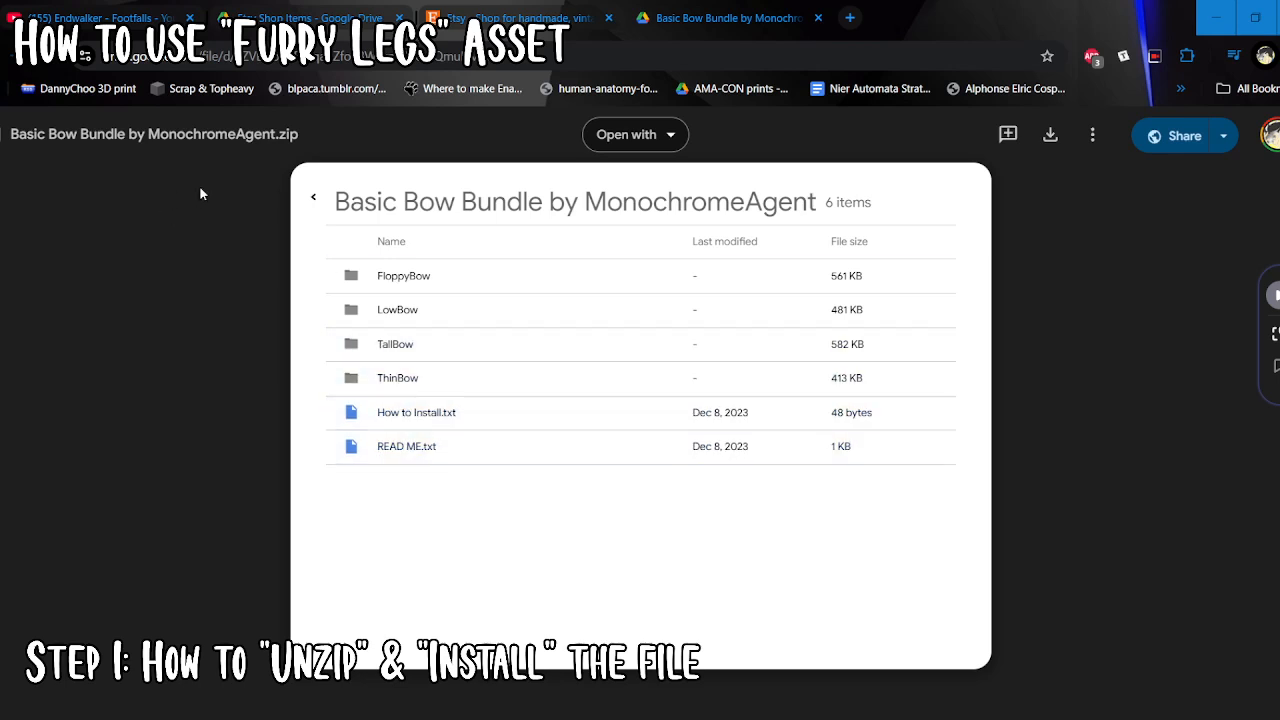
{"action": "left_click", "coordinate": [312, 198]}
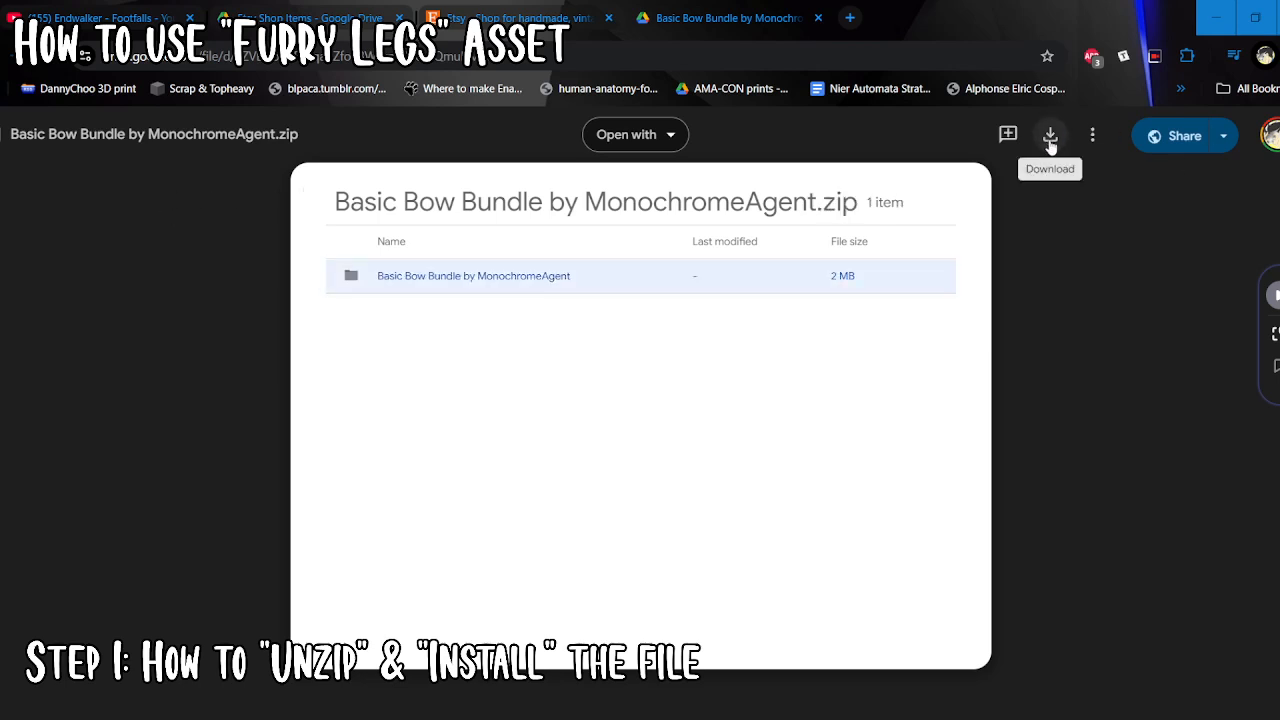
{"action": "left_click", "coordinate": [1215, 17]}
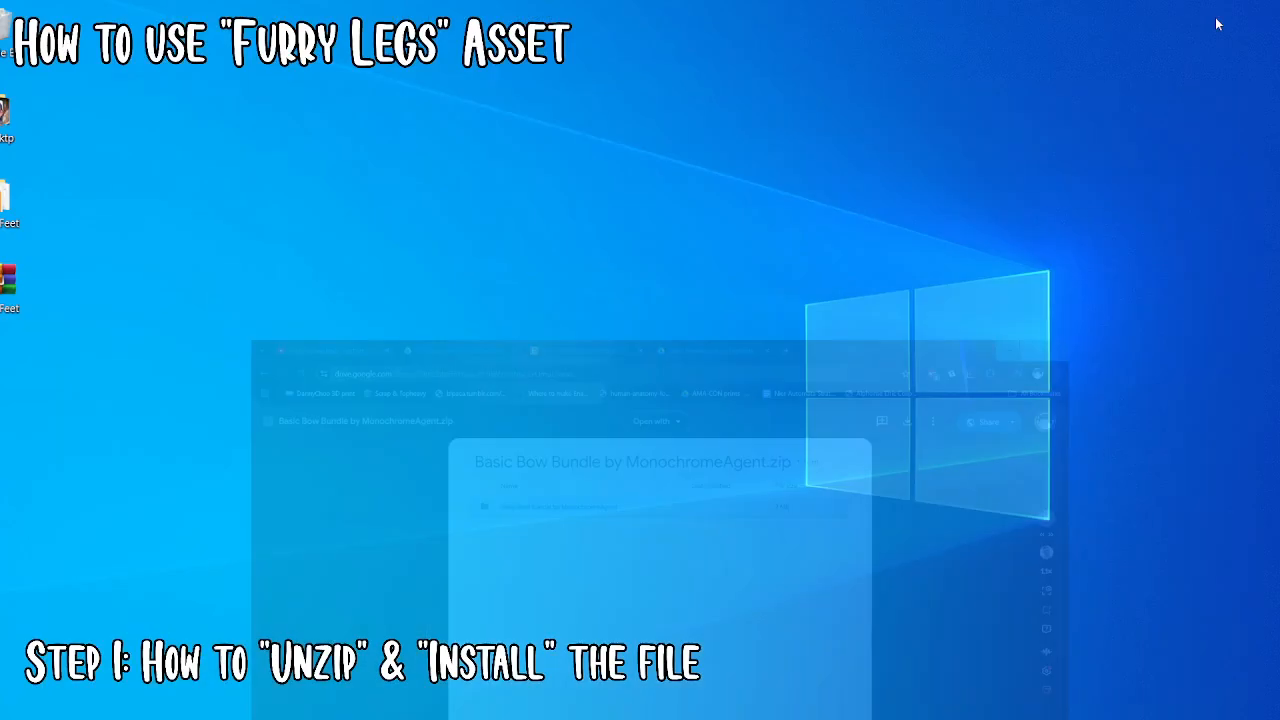
Move the FurryFeet archive to mid-desktop, inspect the existing FurryFeet folder's contents and return that folder to its place
{"action": "left_click_drag", "start_coordinate": [45, 289], "coordinate": [722, 243]}
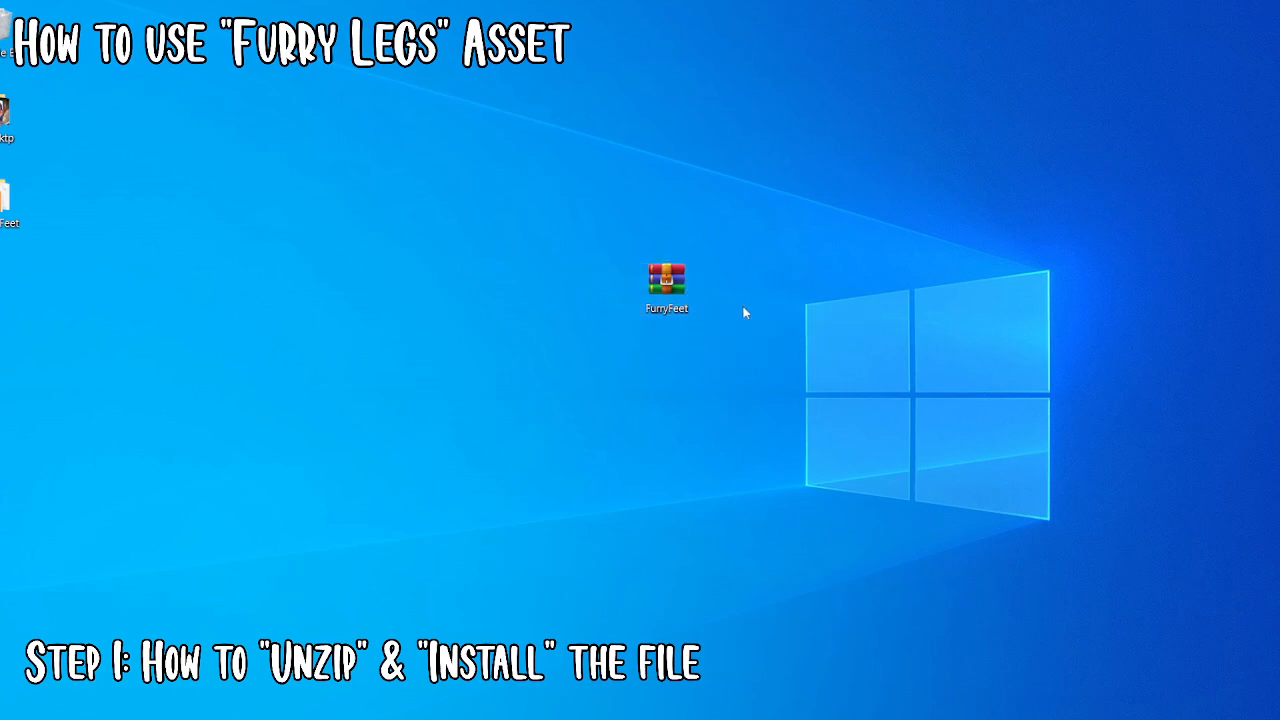
{"action": "left_click_drag", "start_coordinate": [6, 197], "coordinate": [526, 190]}
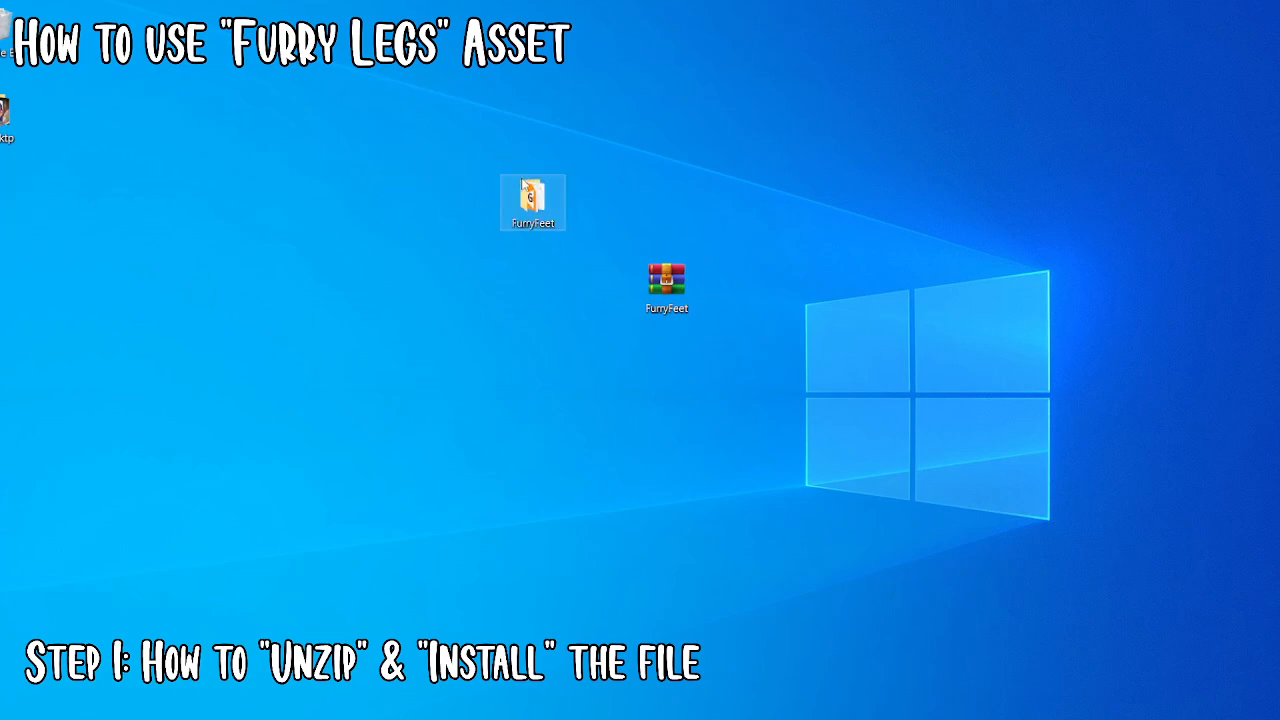
{"action": "double_click", "coordinate": [528, 193]}
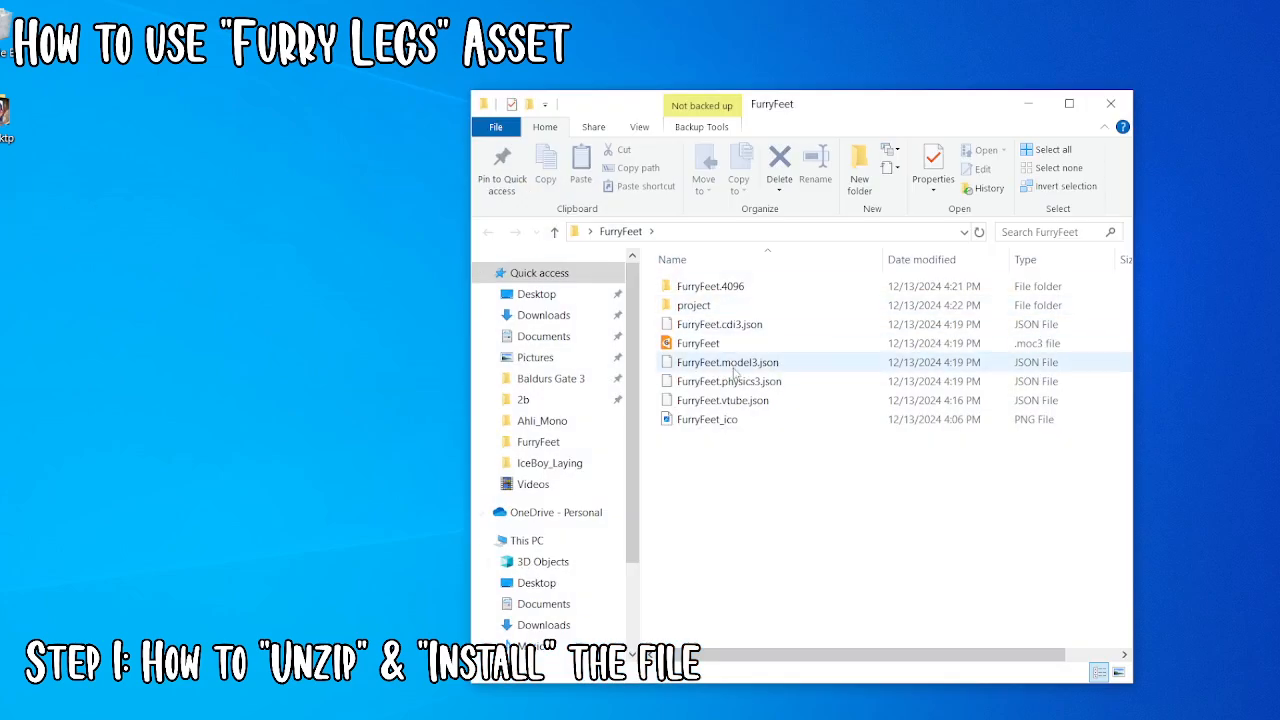
{"action": "left_click", "coordinate": [1033, 108]}
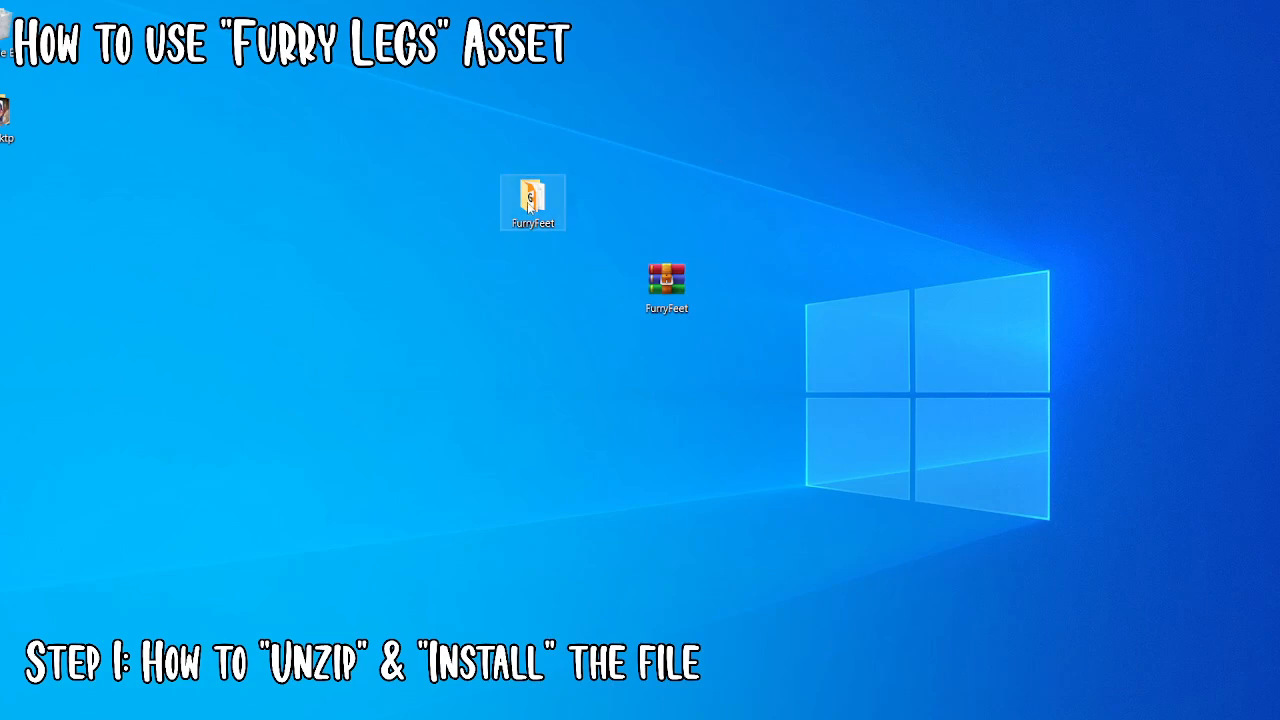
{"action": "left_click_drag", "start_coordinate": [531, 198], "coordinate": [8, 200]}
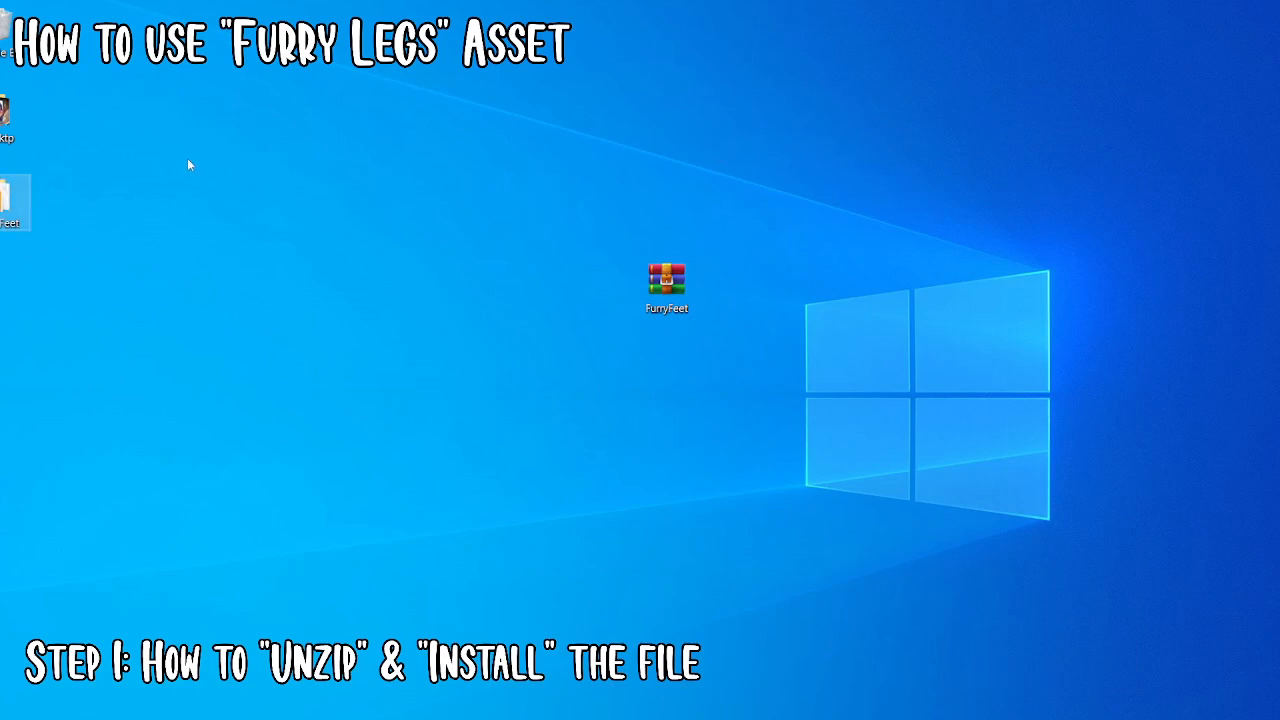
Extract the FurryFeet folder from FurryFeet.zip to the desktop with WinRAR, skipping files with the same names, and close the archive
{"action": "right_click", "coordinate": [660, 289]}
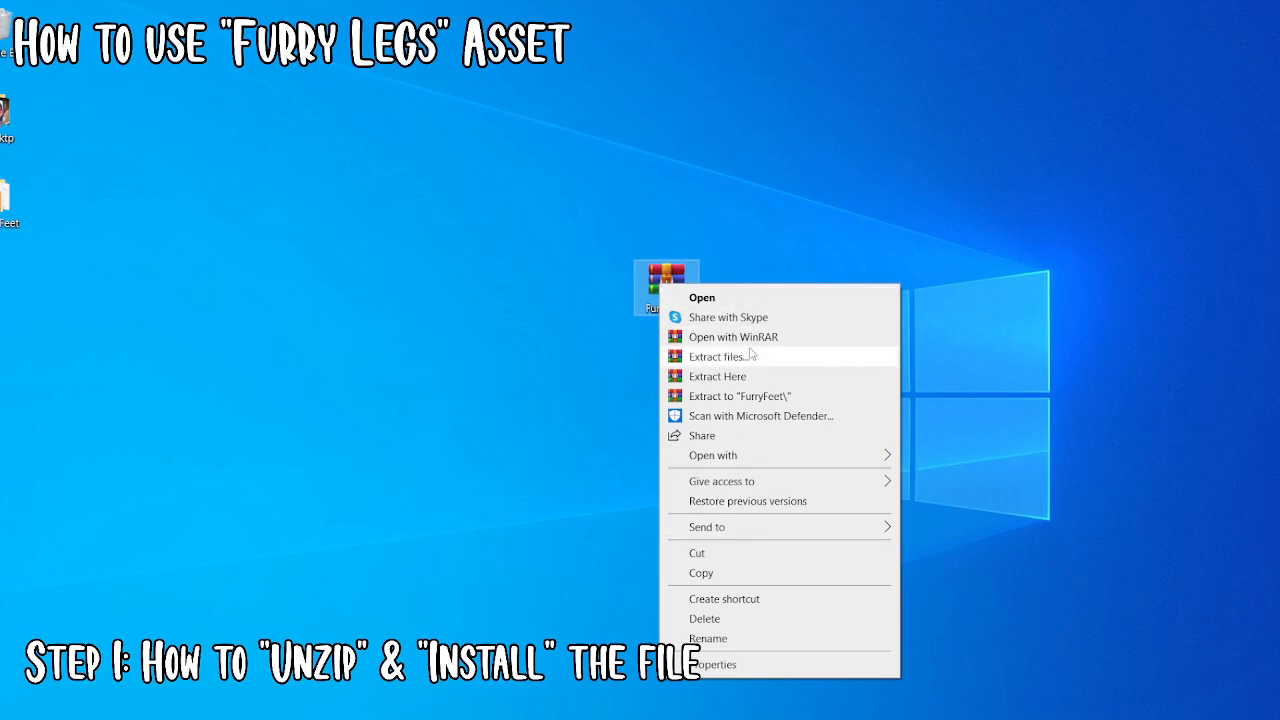
{"action": "left_click", "coordinate": [893, 262]}
{"action": "double_click", "coordinate": [667, 288]}
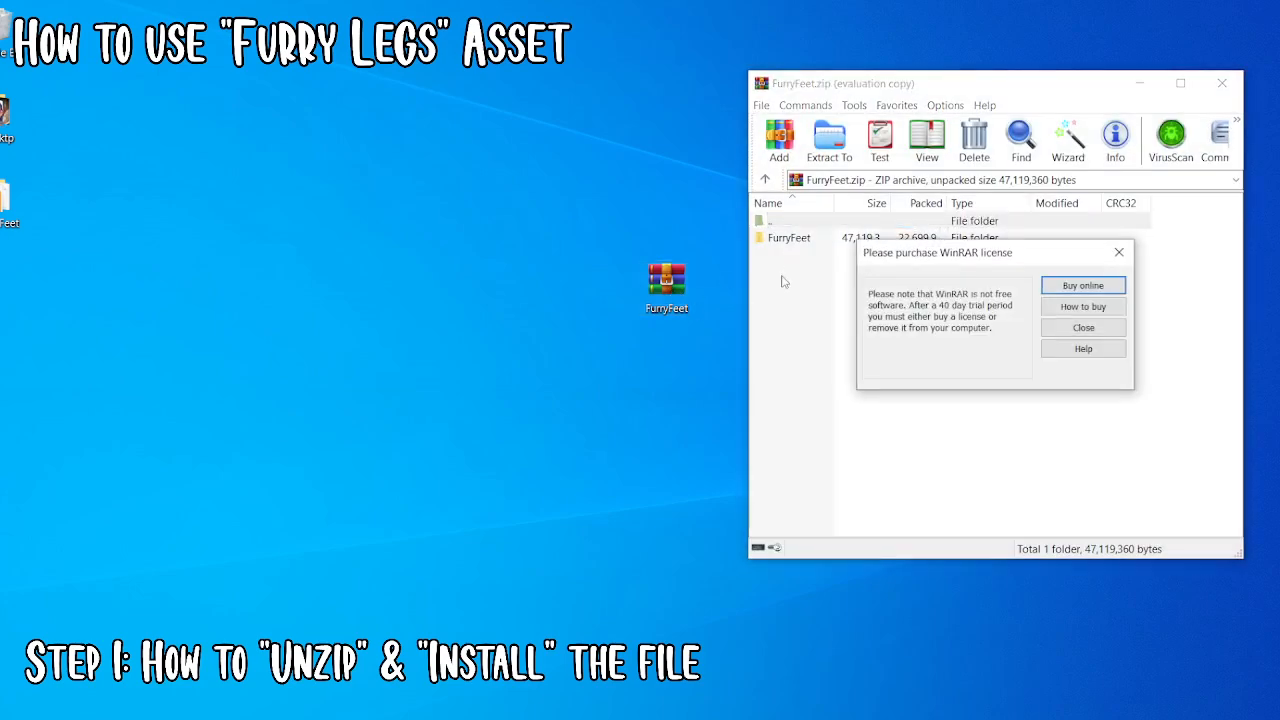
{"action": "left_click", "coordinate": [1083, 329]}
{"action": "left_click", "coordinate": [778, 241]}
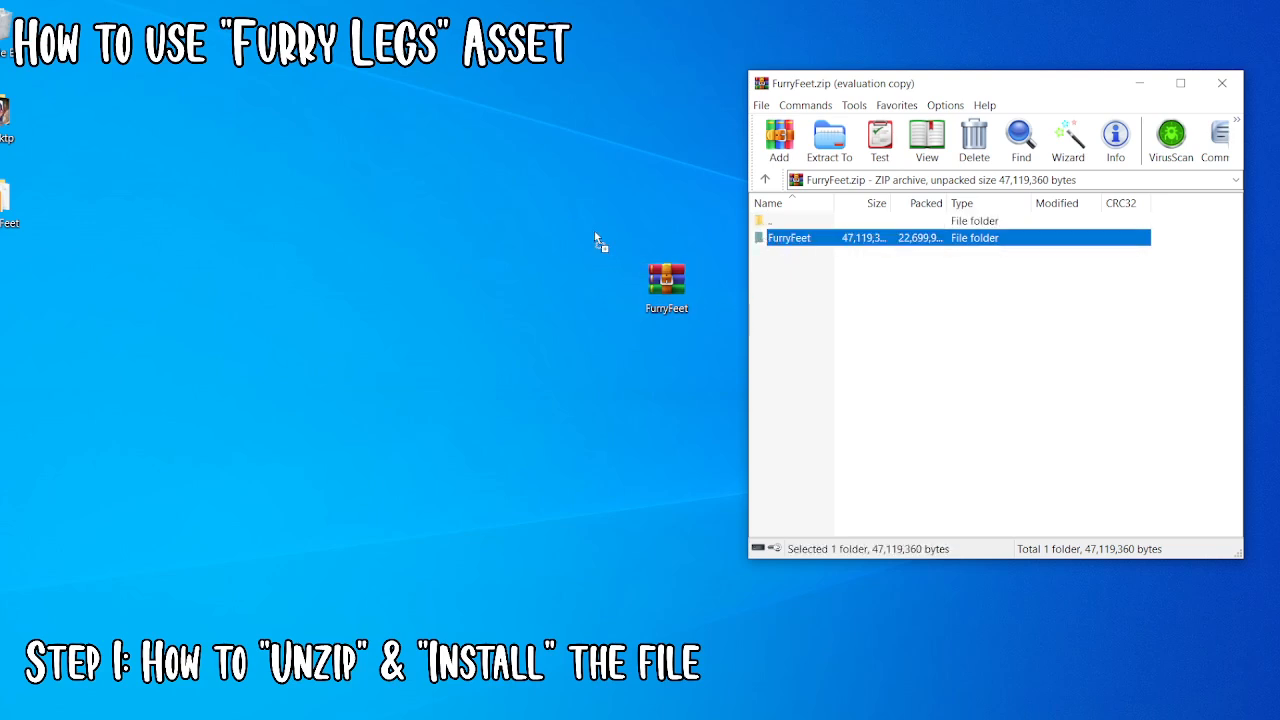
{"action": "left_click_drag", "start_coordinate": [595, 240], "coordinate": [478, 227]}
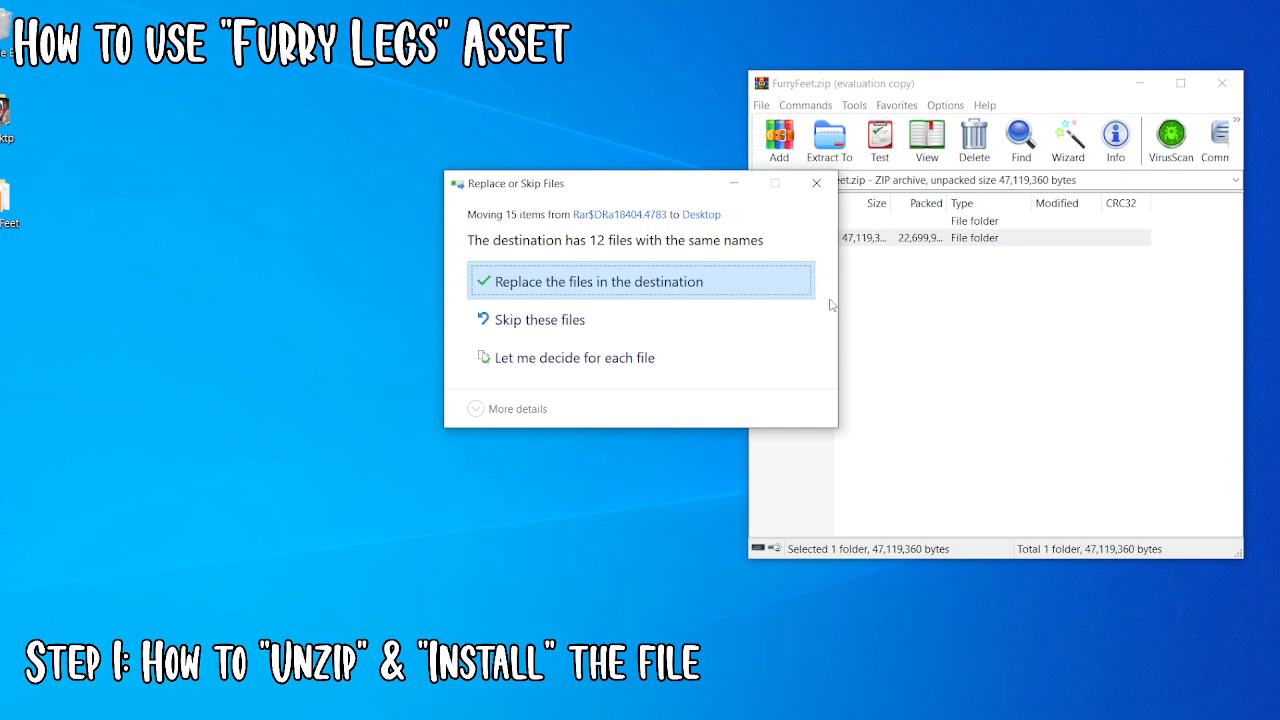
{"action": "left_click", "coordinate": [530, 328]}
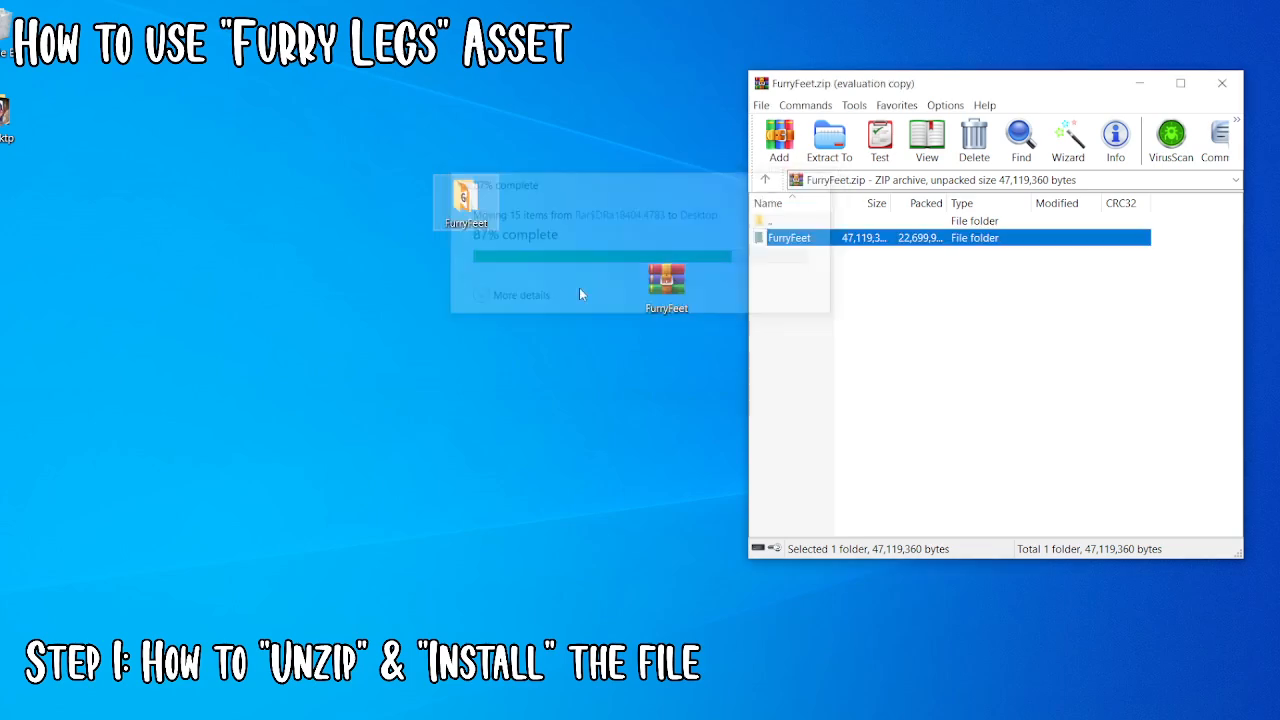
{"action": "left_click", "coordinate": [1224, 83]}
Delete the FurryFeet archive from the desktop and move the FurryFeet folder toward the desktop's centre
{"action": "left_click_drag", "start_coordinate": [688, 276], "coordinate": [686, 362]}
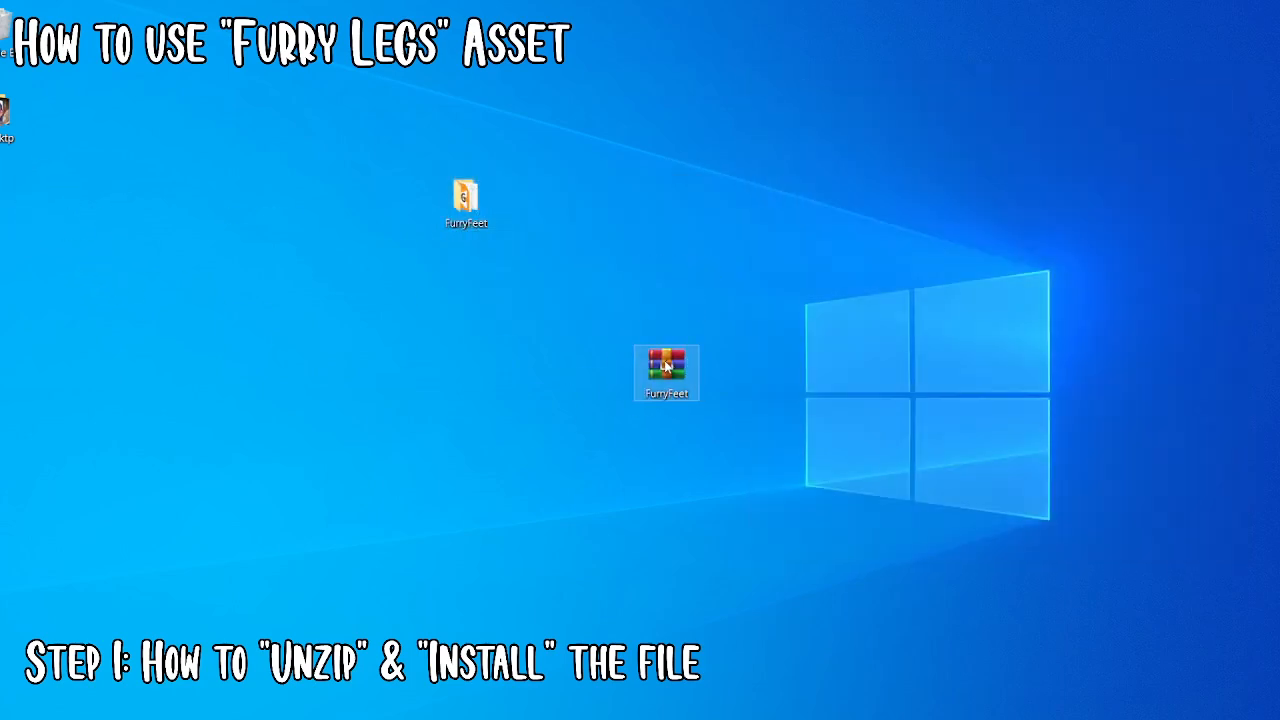
{"action": "key", "text": "Delete"}
{"action": "left_click_drag", "start_coordinate": [466, 197], "coordinate": [597, 284]}
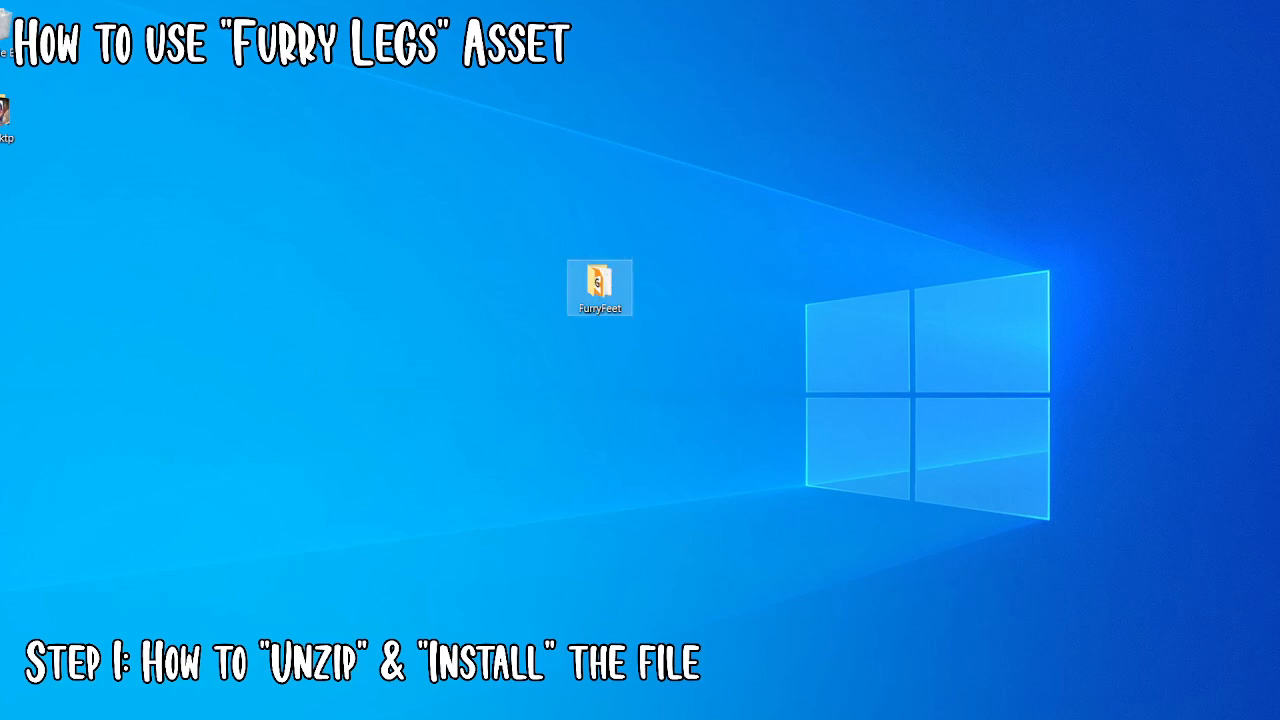
Restore the File Explorer window, place it beside the desktop's FurryFeet folder and browse to the Storage (D:) drive
{"action": "mouse_move", "coordinate": [362, 718]}
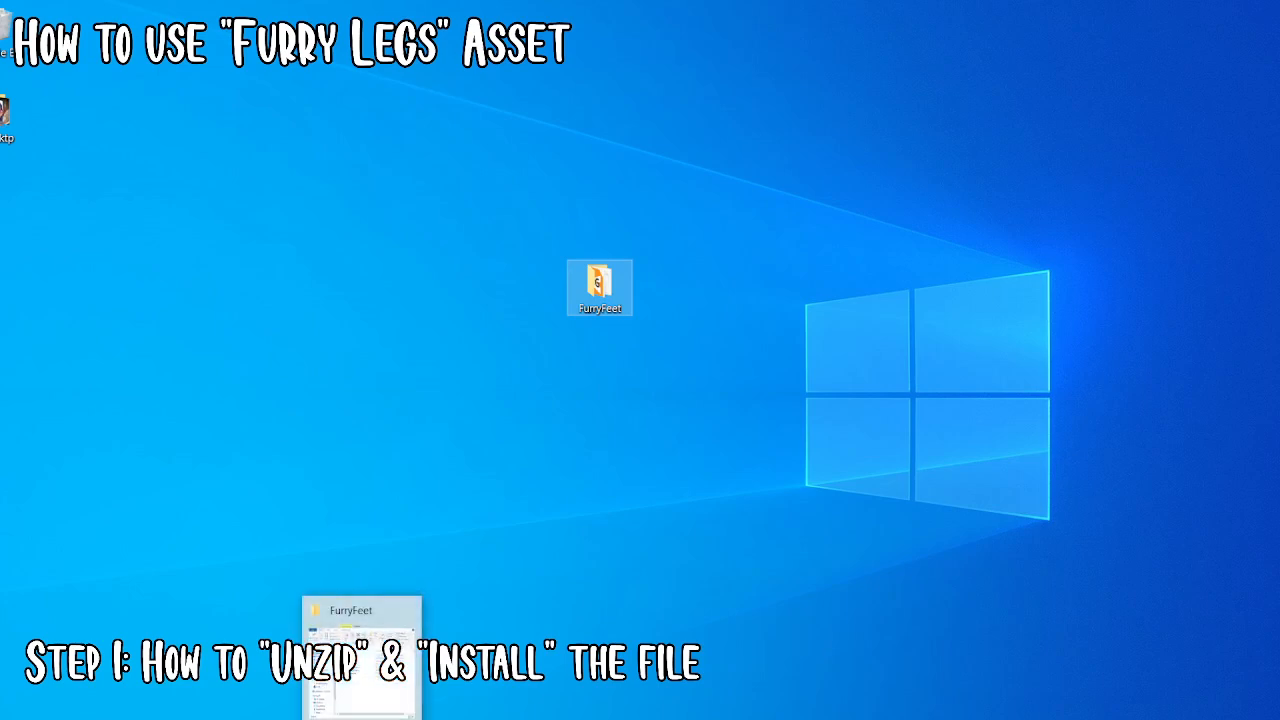
{"action": "left_click", "coordinate": [362, 715]}
{"action": "left_click_drag", "start_coordinate": [818, 110], "coordinate": [1006, 50]}
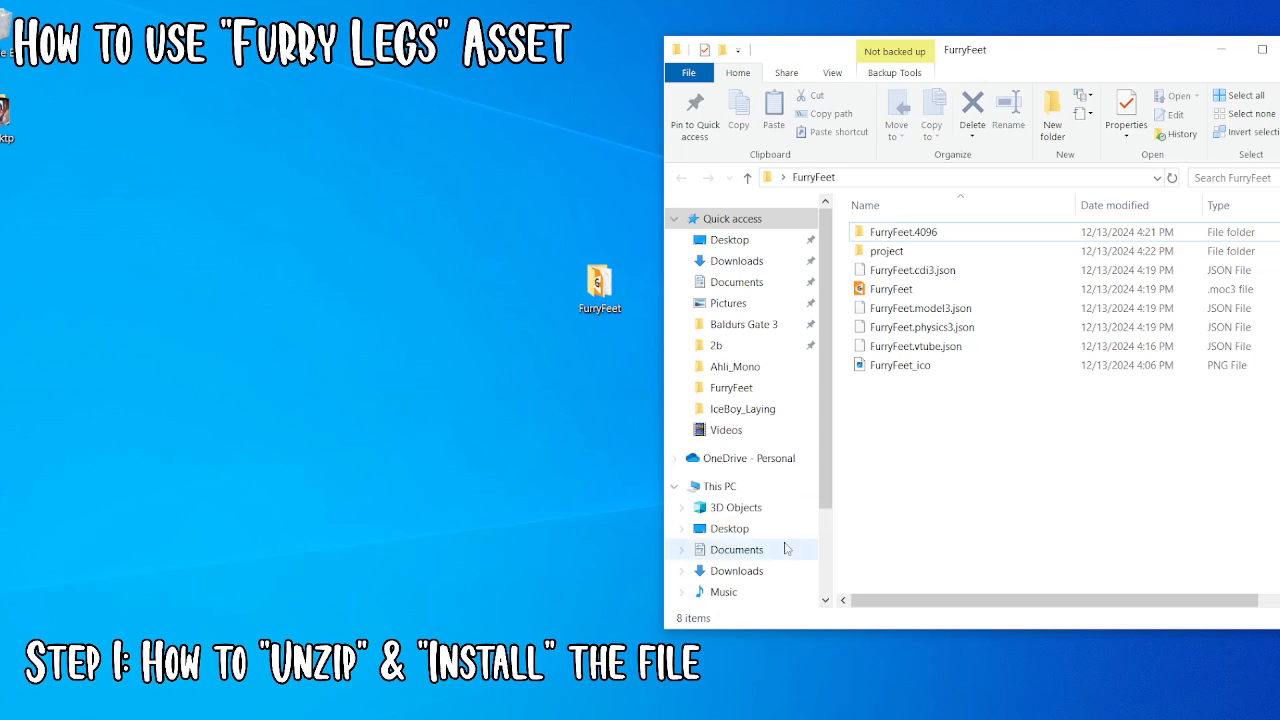
{"action": "scroll", "coordinate": [757, 540], "scroll_direction": "down", "scroll_amount": 2}
{"action": "scroll", "coordinate": [757, 540], "scroll_direction": "down", "scroll_amount": 1}
{"action": "left_click", "coordinate": [740, 557]}
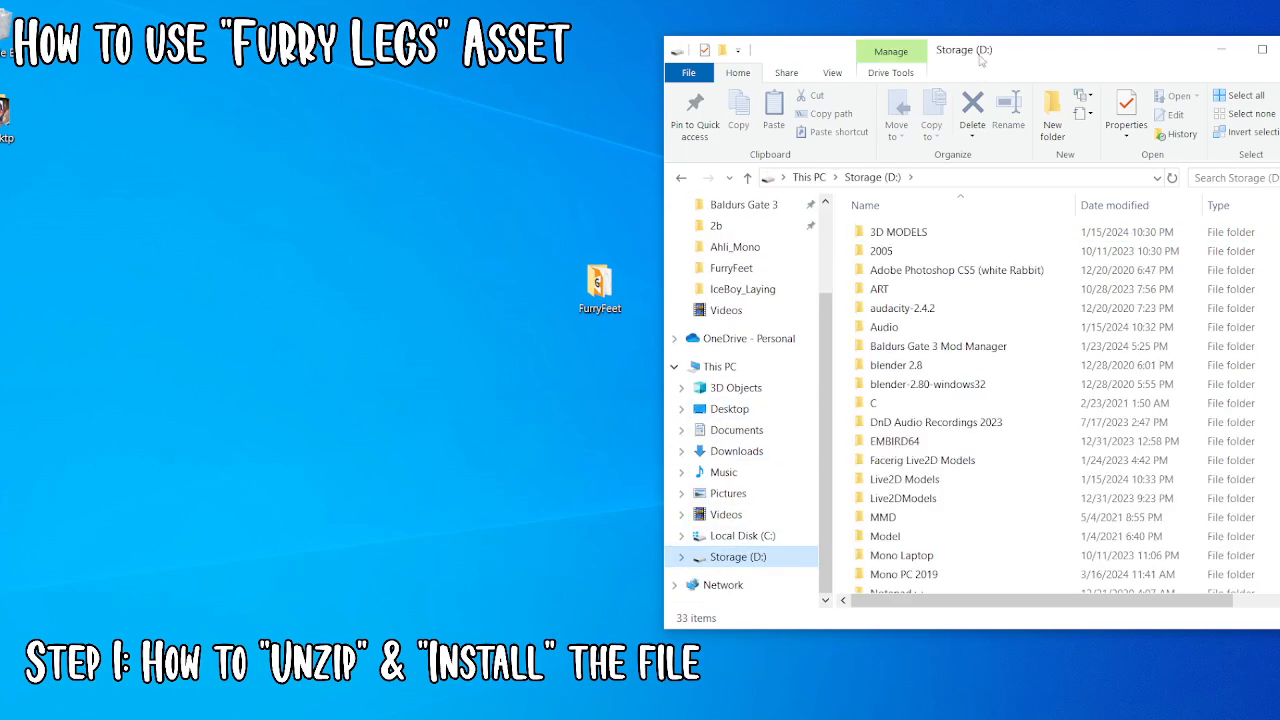
Go to the common folder inside SteamLibrary\steamapps on the D: drive
{"action": "scroll", "coordinate": [960, 465], "scroll_direction": "down", "scroll_amount": 4}
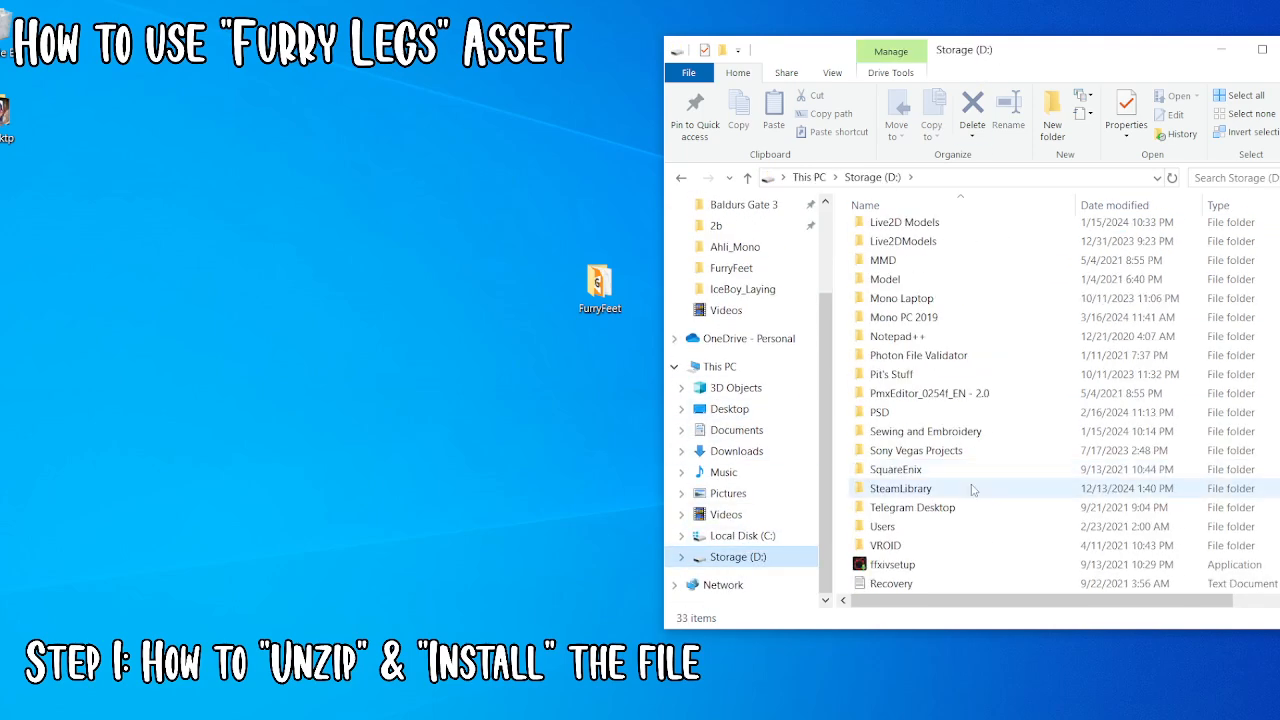
{"action": "double_click", "coordinate": [900, 489]}
{"action": "double_click", "coordinate": [893, 250]}
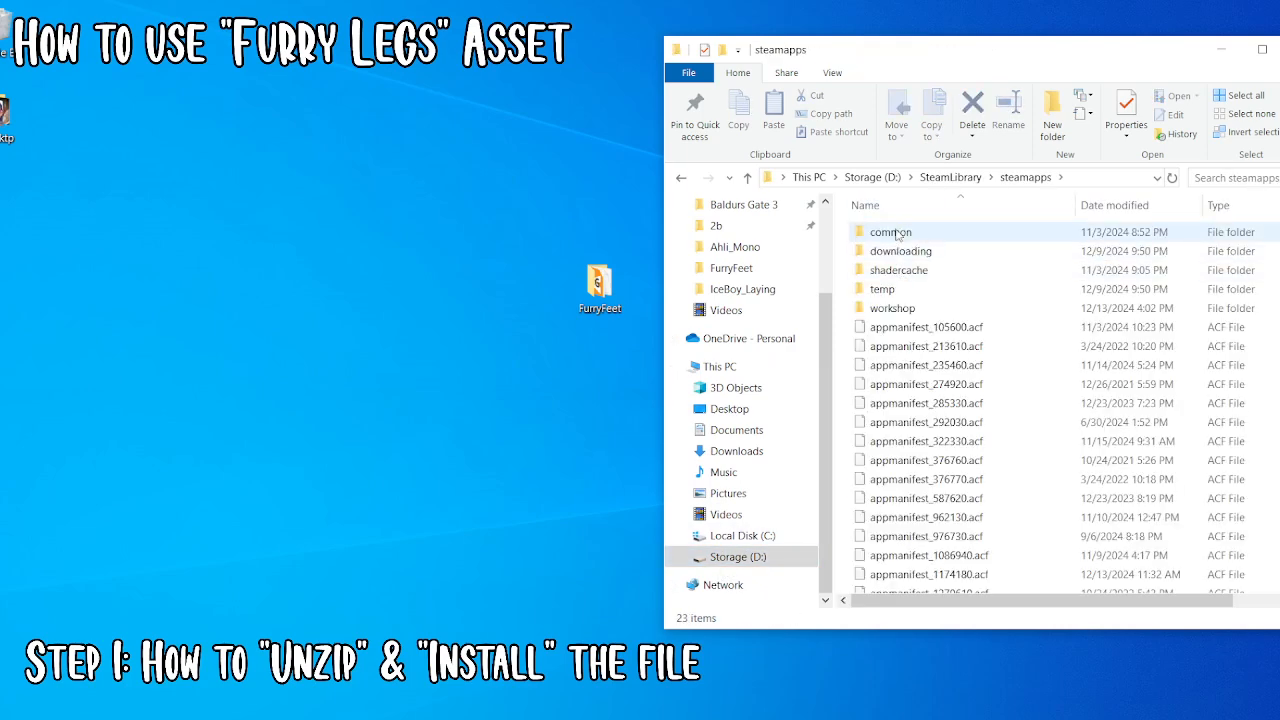
{"action": "left_click", "coordinate": [893, 235]}
{"action": "double_click", "coordinate": [893, 235]}
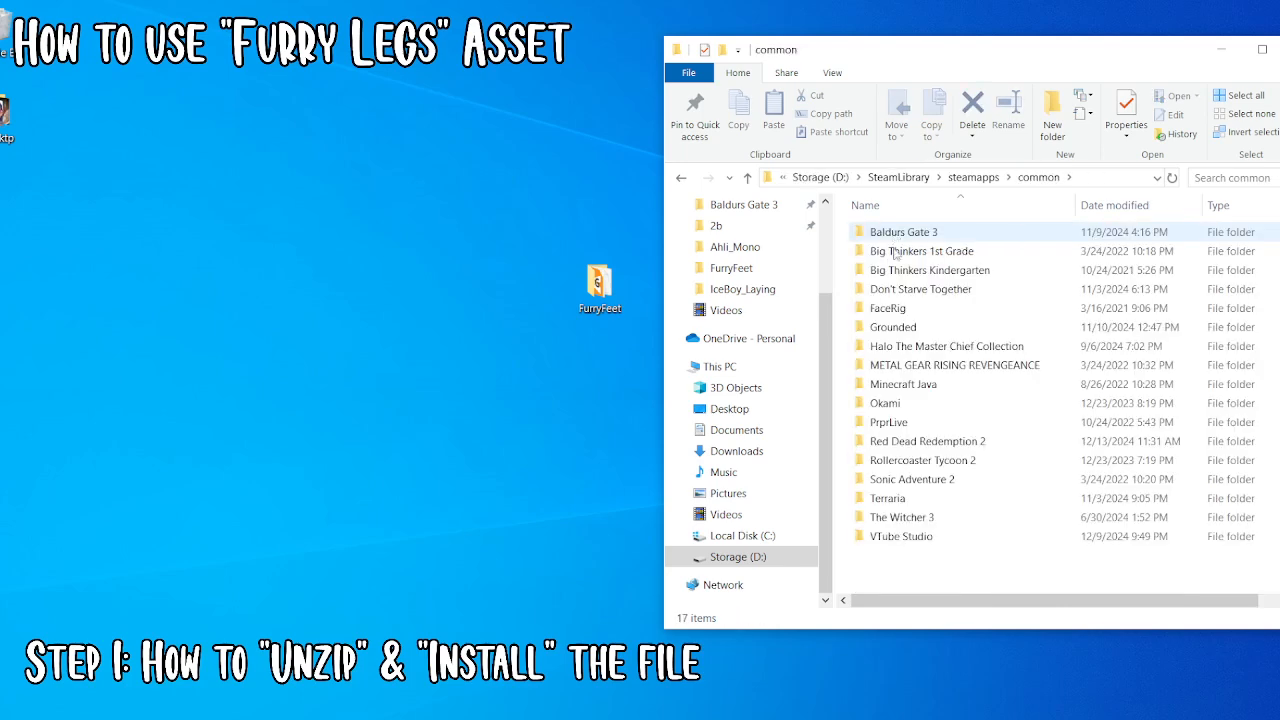
Open the Items folder inside VTube Studio\VTube Studio_Data\StreamingAssets
{"action": "double_click", "coordinate": [900, 540]}
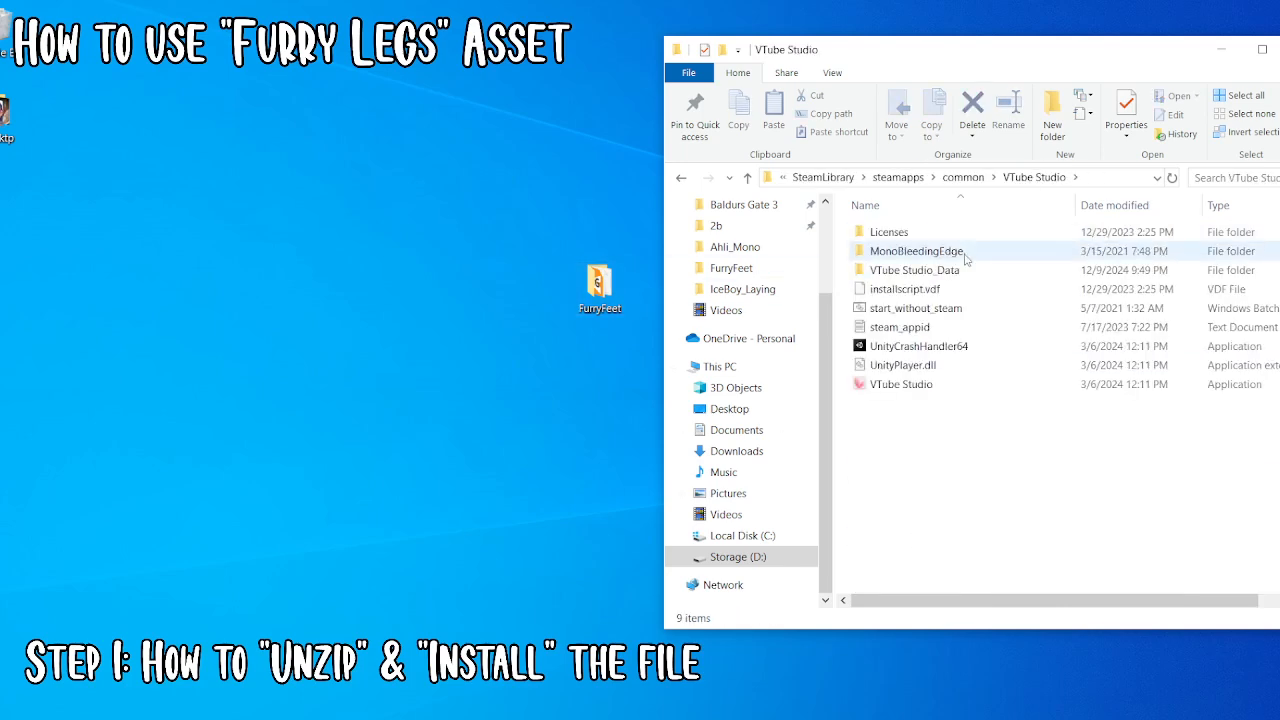
{"action": "double_click", "coordinate": [955, 270]}
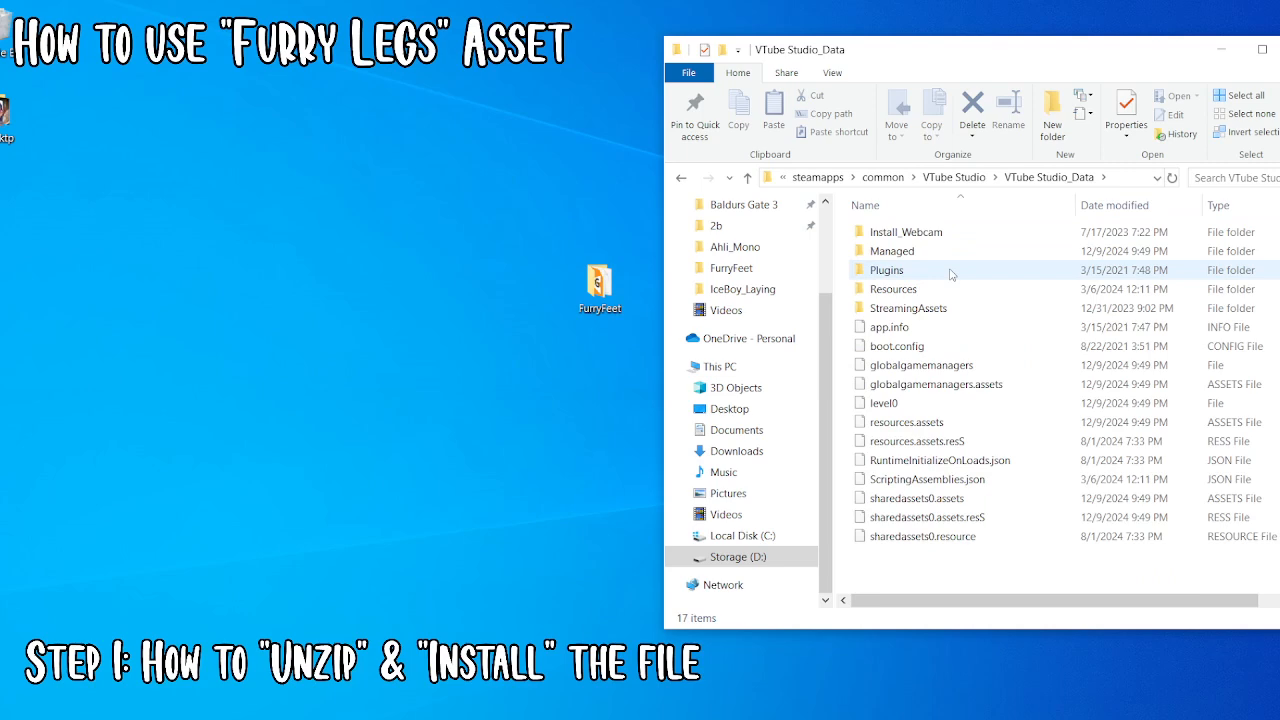
{"action": "double_click", "coordinate": [912, 308]}
{"action": "left_click", "coordinate": [910, 330]}
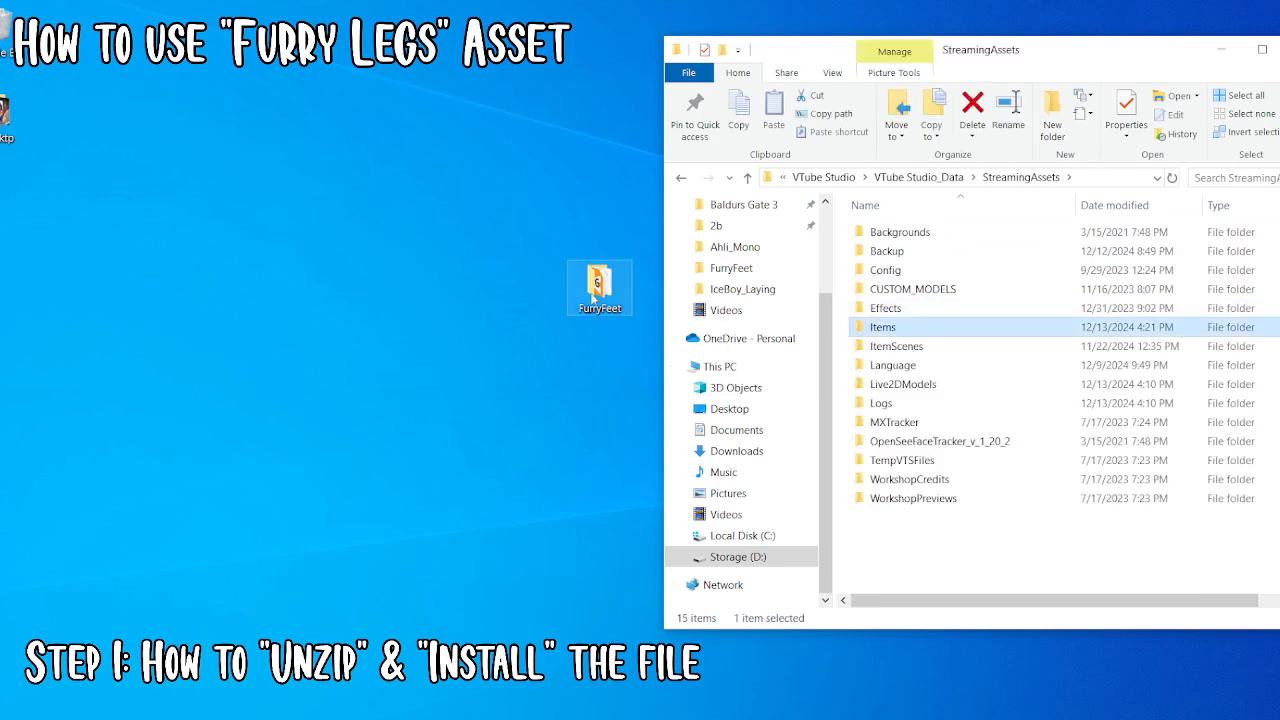
{"action": "double_click", "coordinate": [900, 337]}
Copy the FurryFeet folder from the desktop into the Items folder and look through the folder's contents
{"action": "left_click_drag", "start_coordinate": [597, 302], "coordinate": [845, 360]}
{"action": "scroll", "coordinate": [1030, 480], "scroll_direction": "up", "scroll_amount": 15}
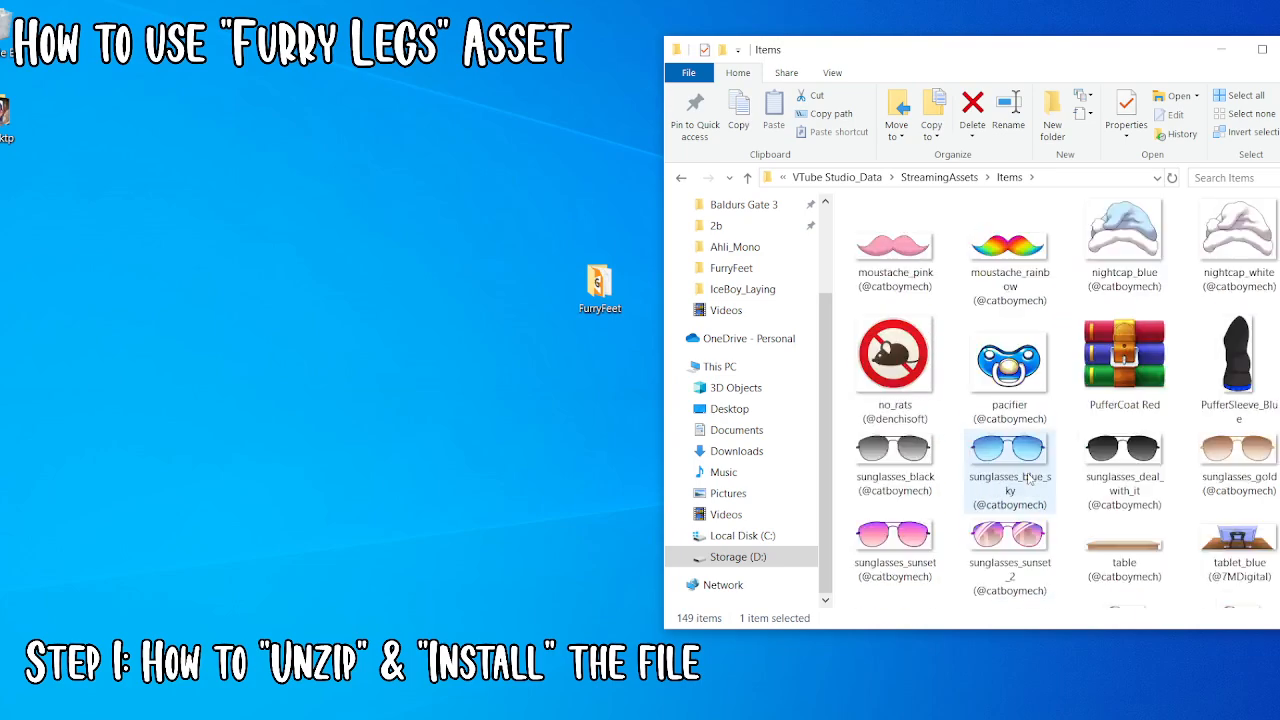
{"action": "scroll", "coordinate": [1030, 480], "scroll_direction": "up", "scroll_amount": 8}
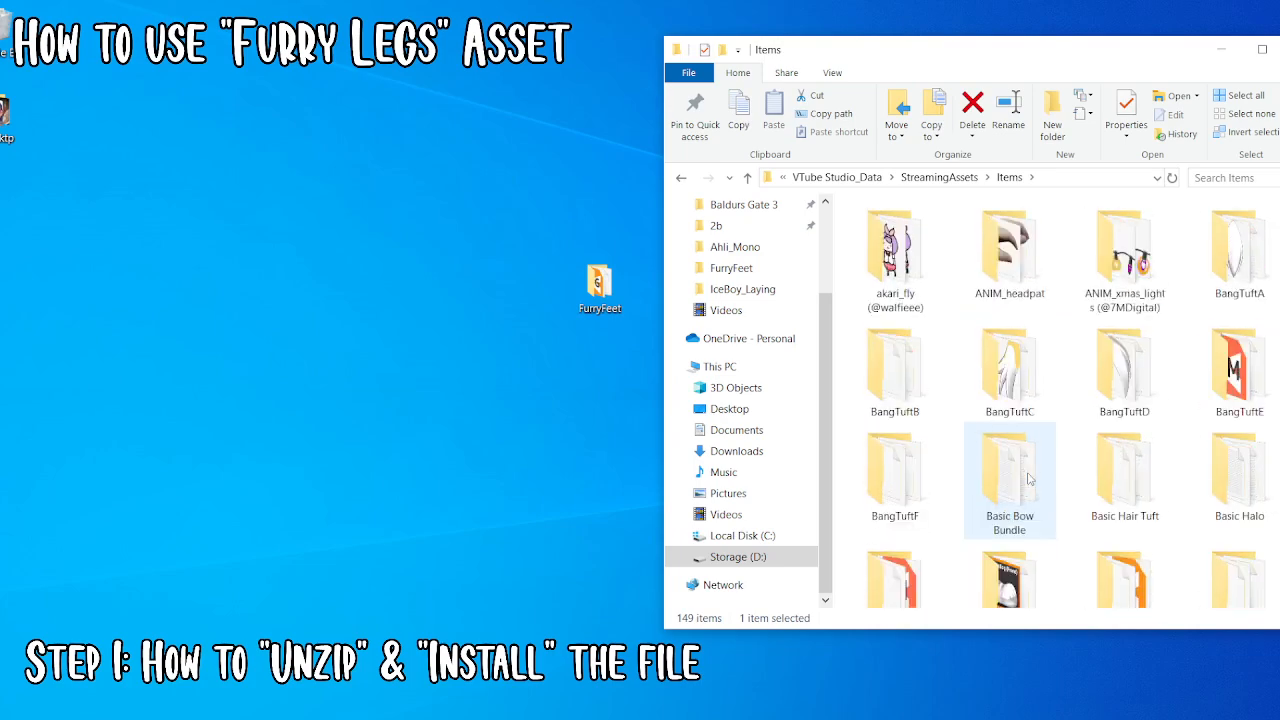
{"action": "scroll", "coordinate": [1030, 480], "scroll_direction": "down", "scroll_amount": 3}
{"action": "left_click_drag", "start_coordinate": [890, 52], "coordinate": [624, 60]}
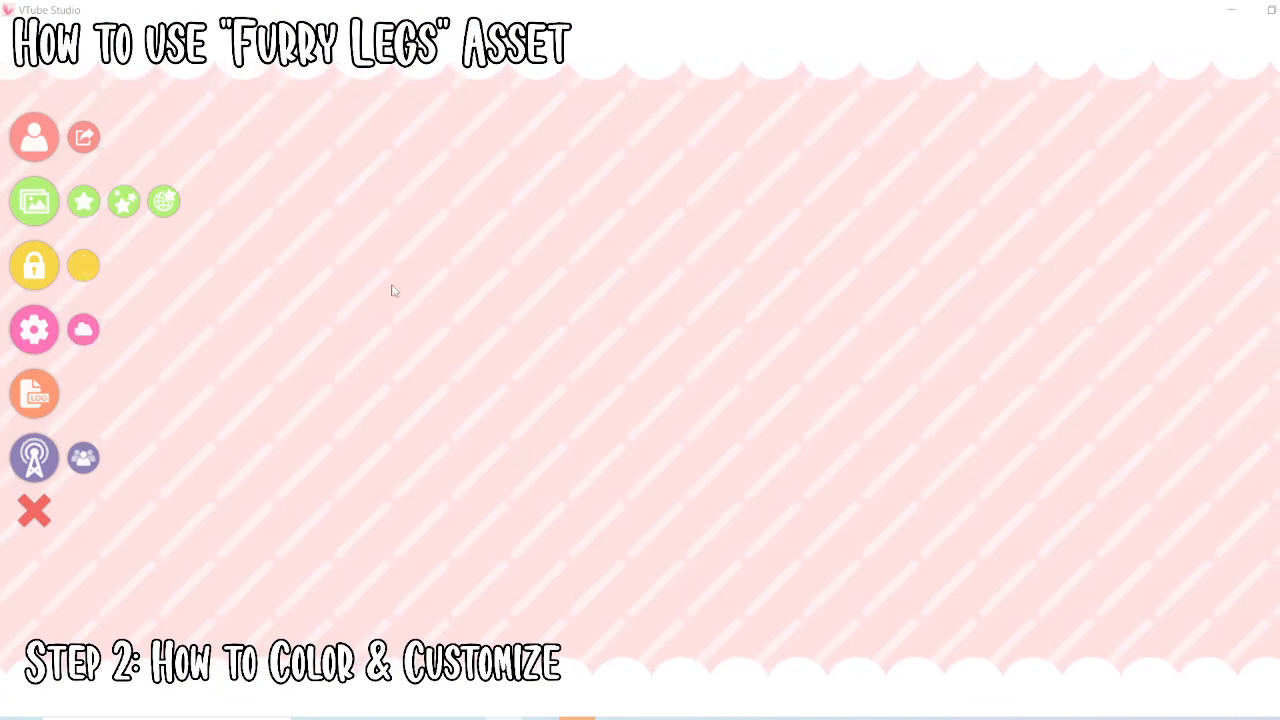
Switch to VTube Studio, load the Ahlina model and enlarge it on the scene
{"action": "left_click", "coordinate": [36, 134]}
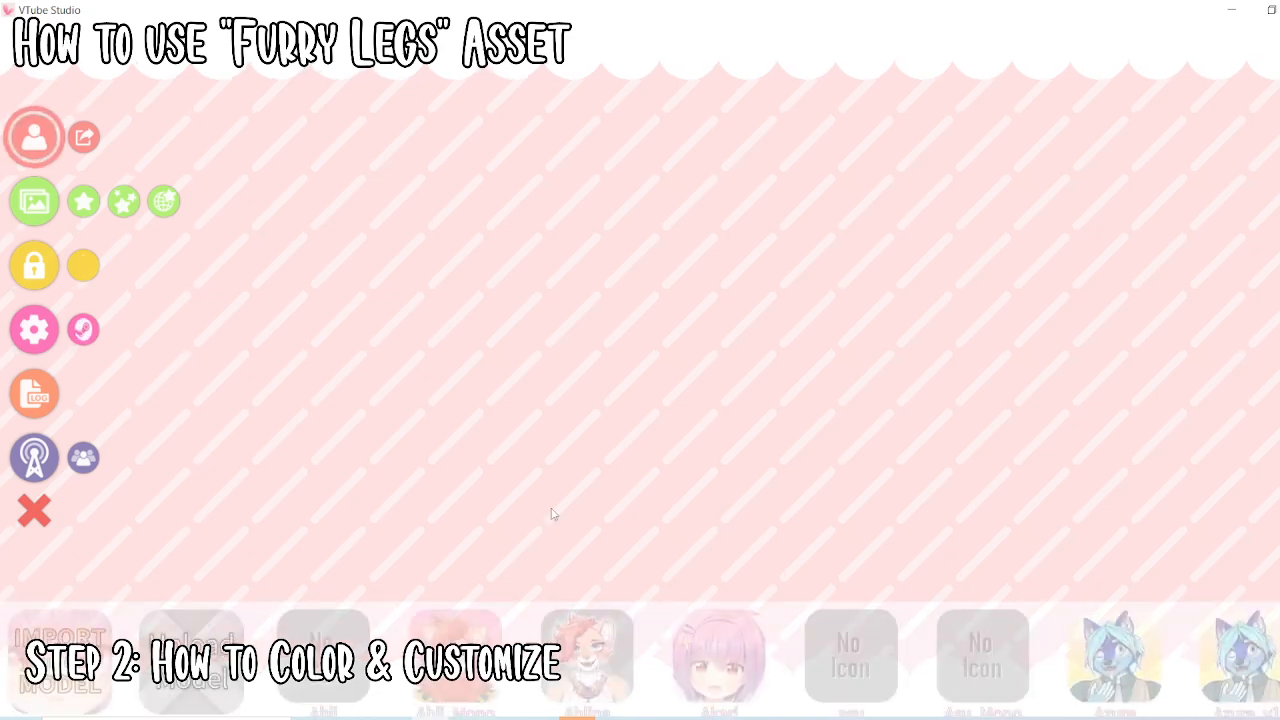
{"action": "left_click", "coordinate": [583, 612]}
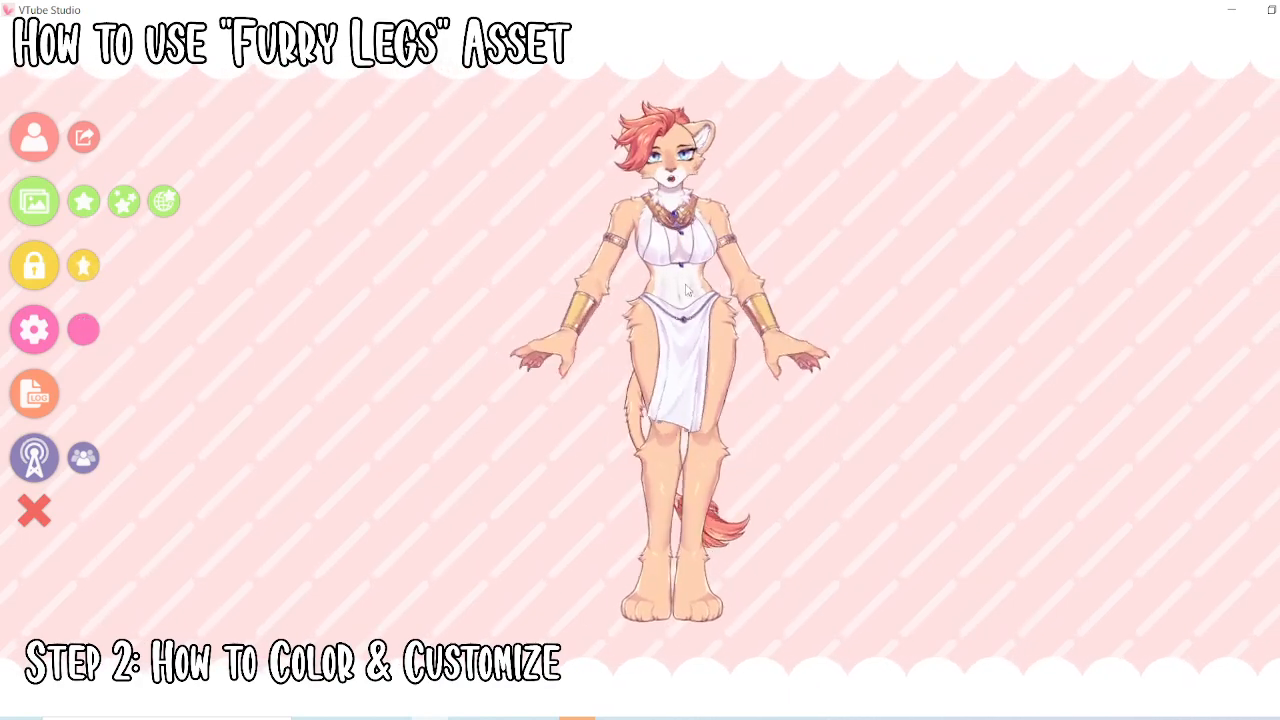
{"action": "scroll", "coordinate": [698, 199], "scroll_direction": "up", "scroll_amount": 5}
{"action": "scroll", "coordinate": [698, 199], "scroll_direction": "down", "scroll_amount": 5}
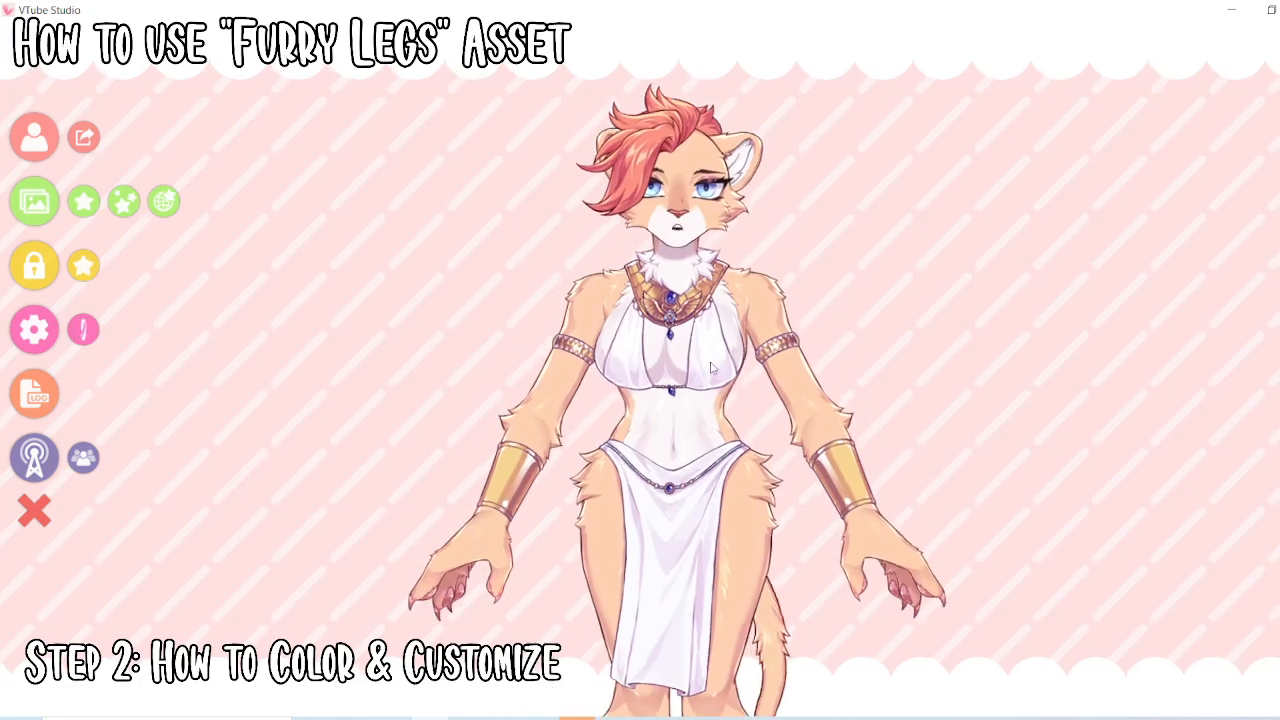
Deactivate Movement Config in the Ahlina model's settings and return to the main menu
{"action": "left_click", "coordinate": [34, 330]}
{"action": "scroll", "coordinate": [1074, 562], "scroll_direction": "down", "scroll_amount": 10}
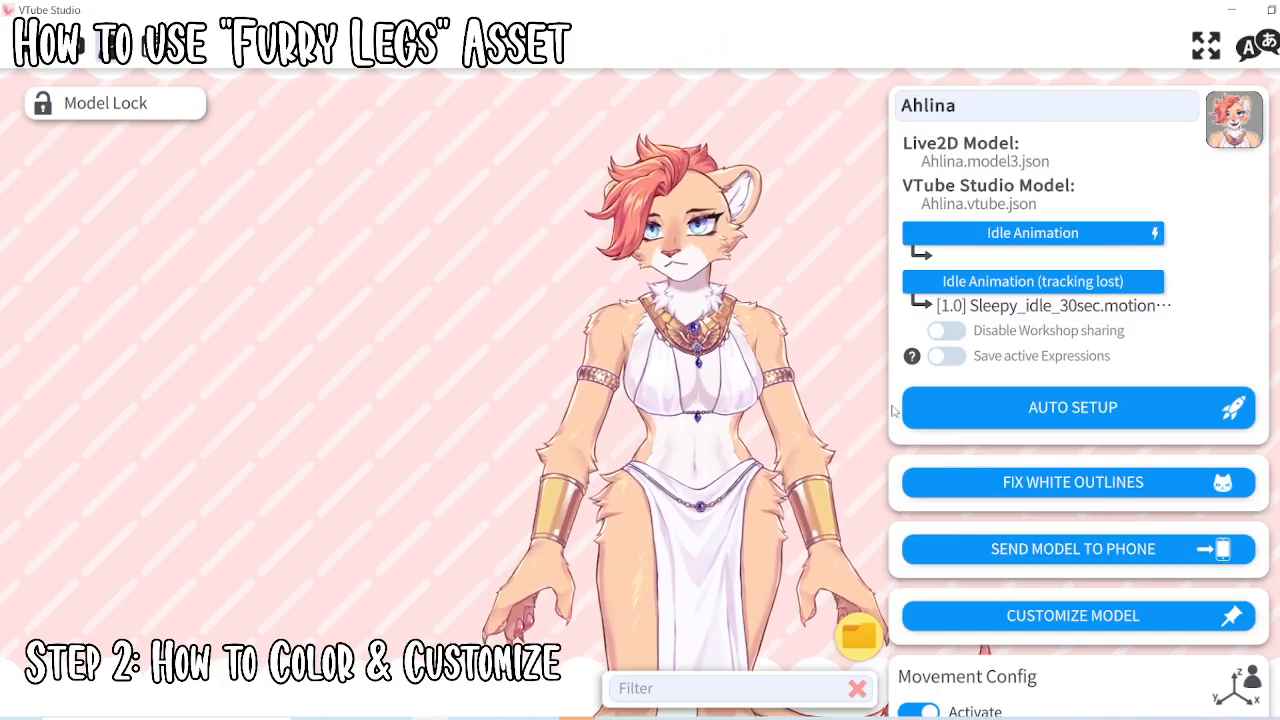
{"action": "scroll", "coordinate": [1078, 400], "scroll_direction": "down", "scroll_amount": 3}
{"action": "left_click", "coordinate": [918, 479]}
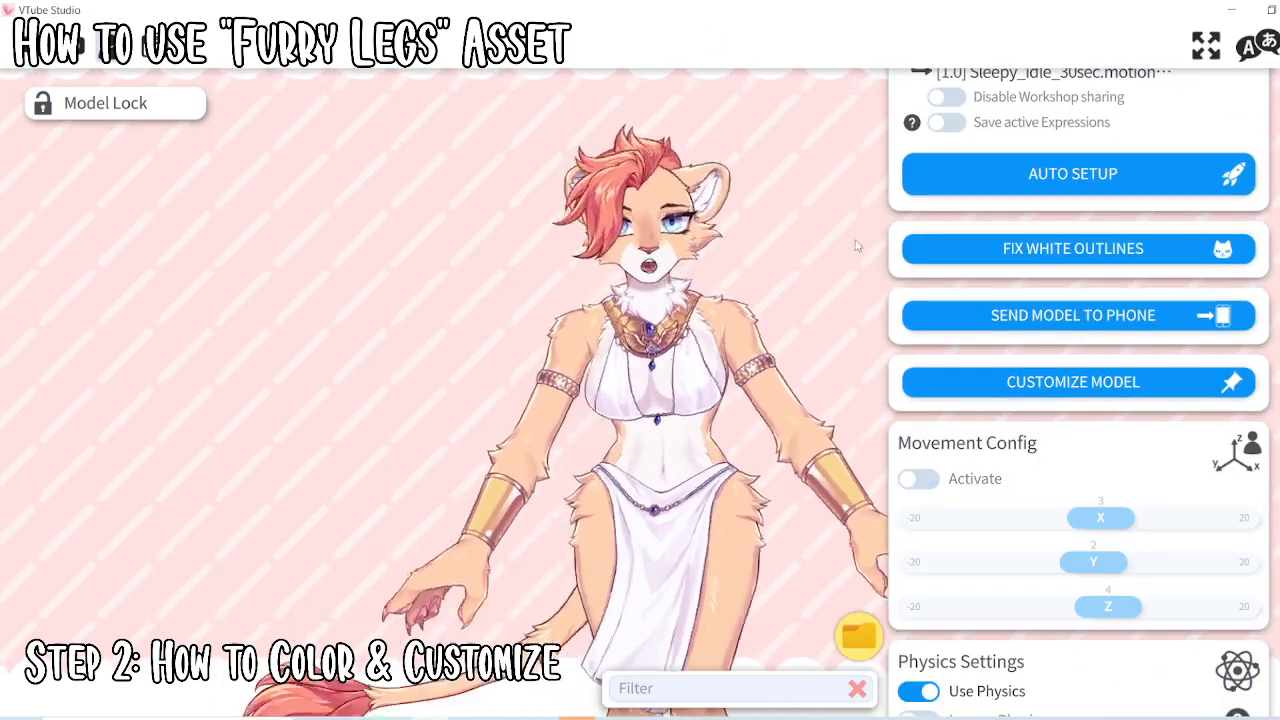
{"action": "double_click", "coordinate": [418, 262]}
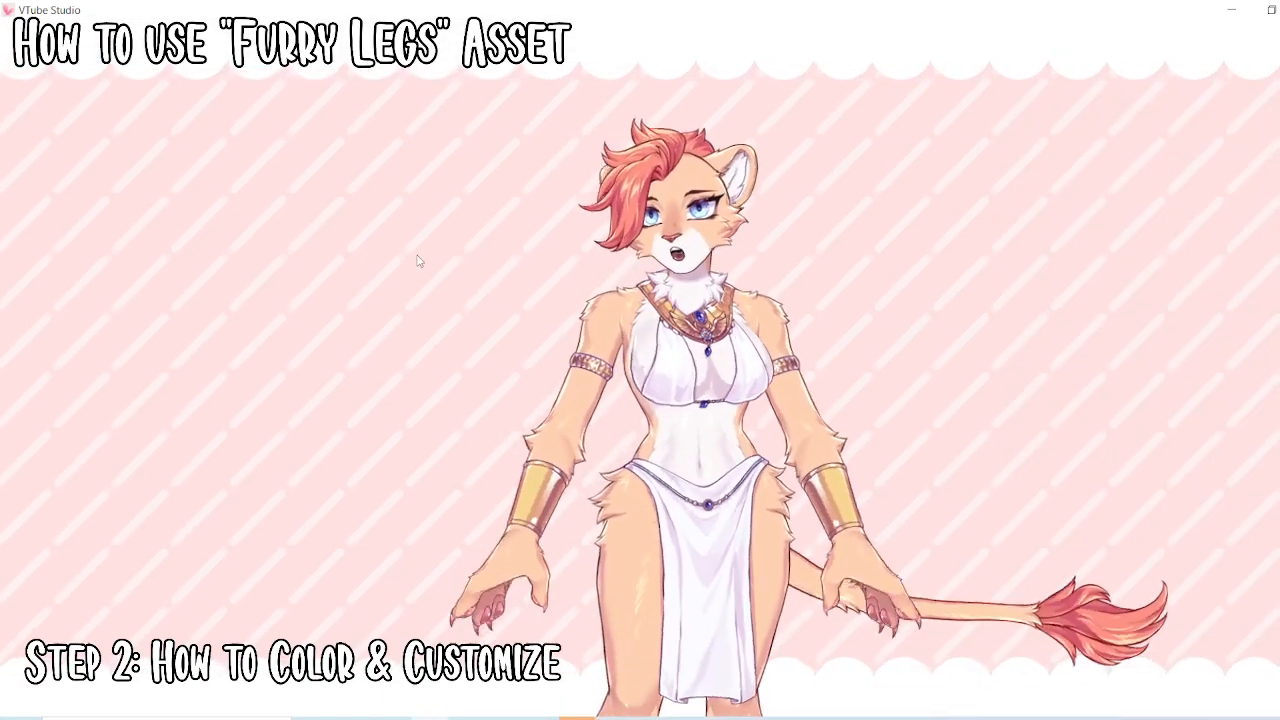
{"action": "double_click", "coordinate": [827, 291]}
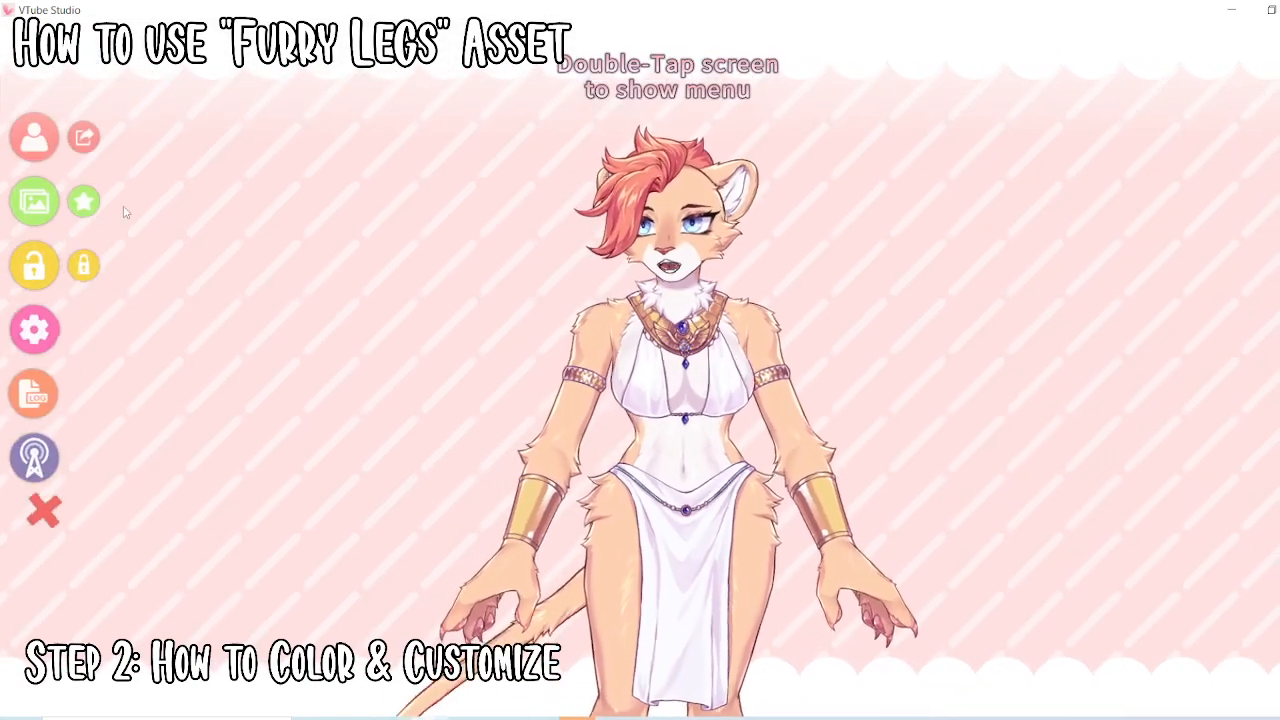
{"action": "left_click", "coordinate": [121, 205]}
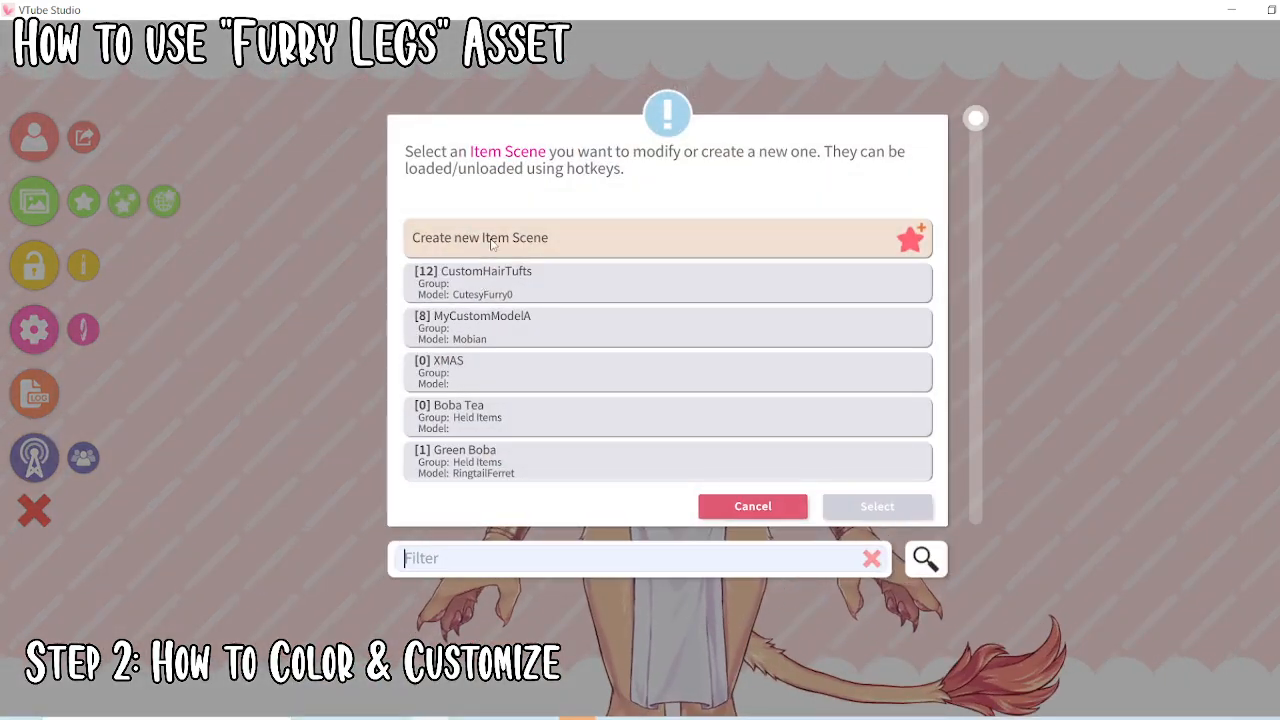
{"action": "scroll", "coordinate": [530, 375], "scroll_direction": "down", "scroll_amount": 2}
{"action": "left_click", "coordinate": [752, 506]}
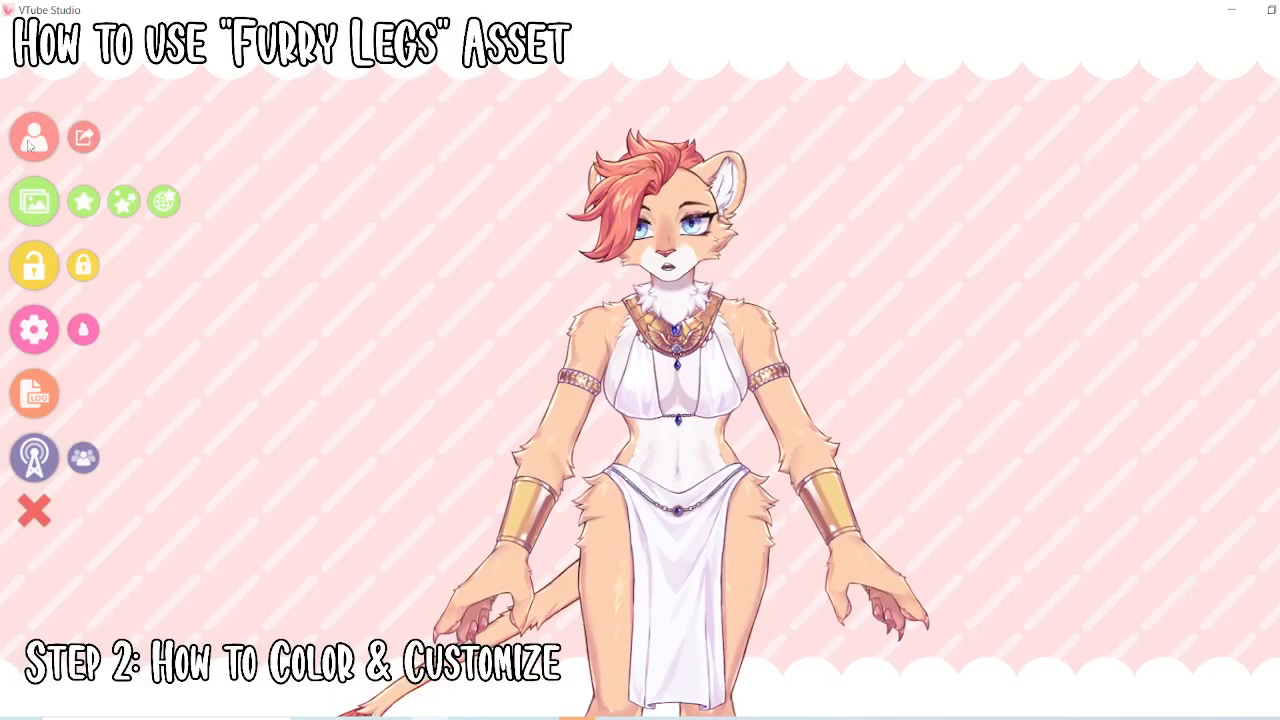
Filter the item list by "furr" and choose the FurryFeet Live2D item
{"action": "left_click", "coordinate": [96, 206]}
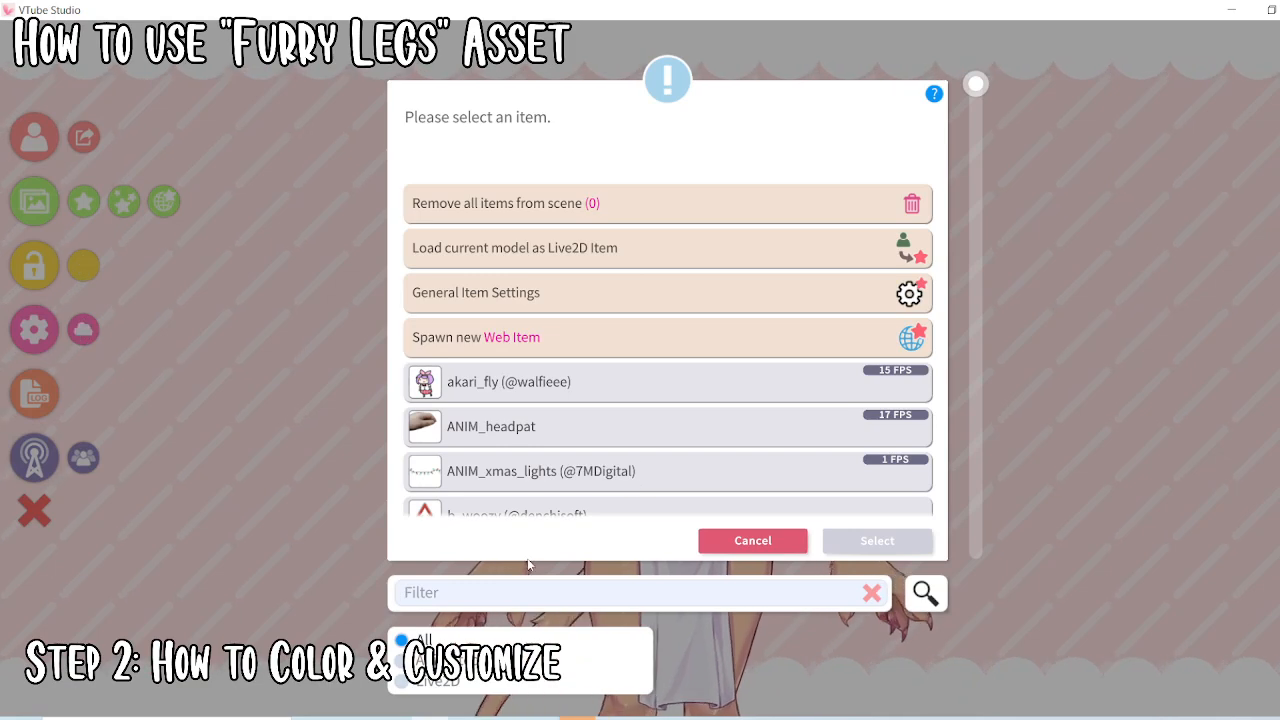
{"action": "type", "text": "furr"}
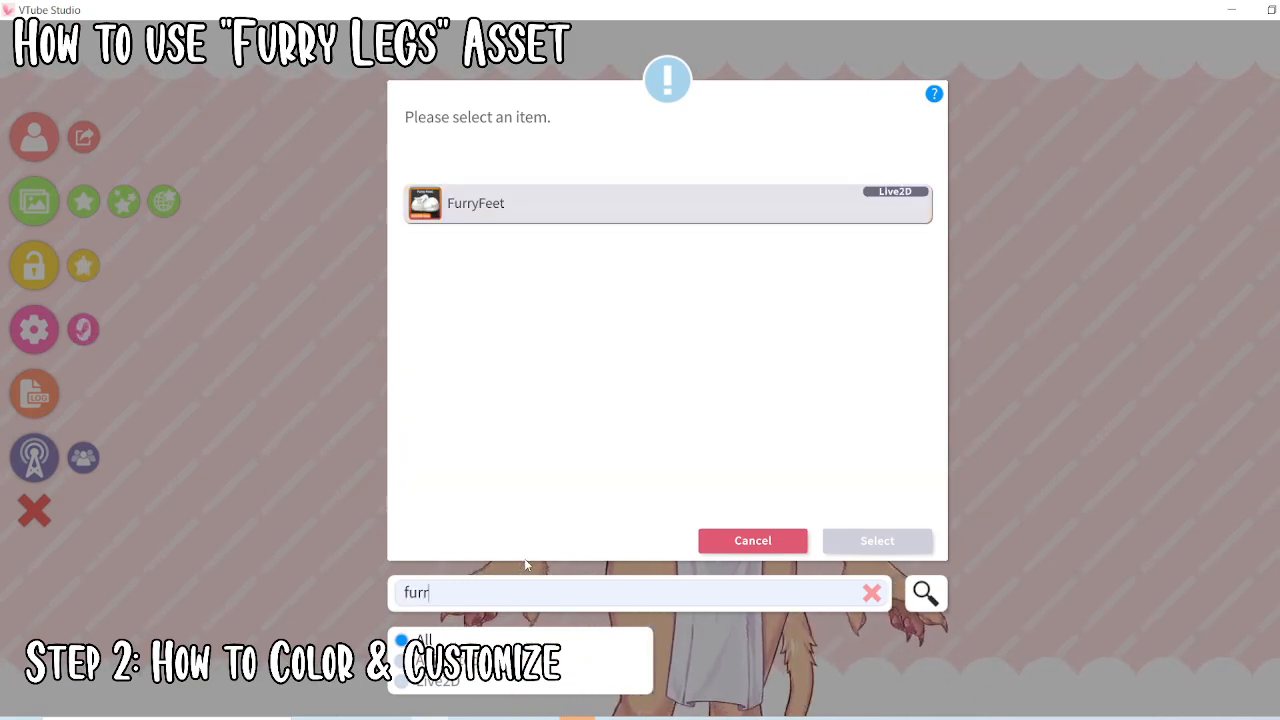
{"action": "left_click", "coordinate": [474, 215]}
{"action": "left_click", "coordinate": [862, 540]}
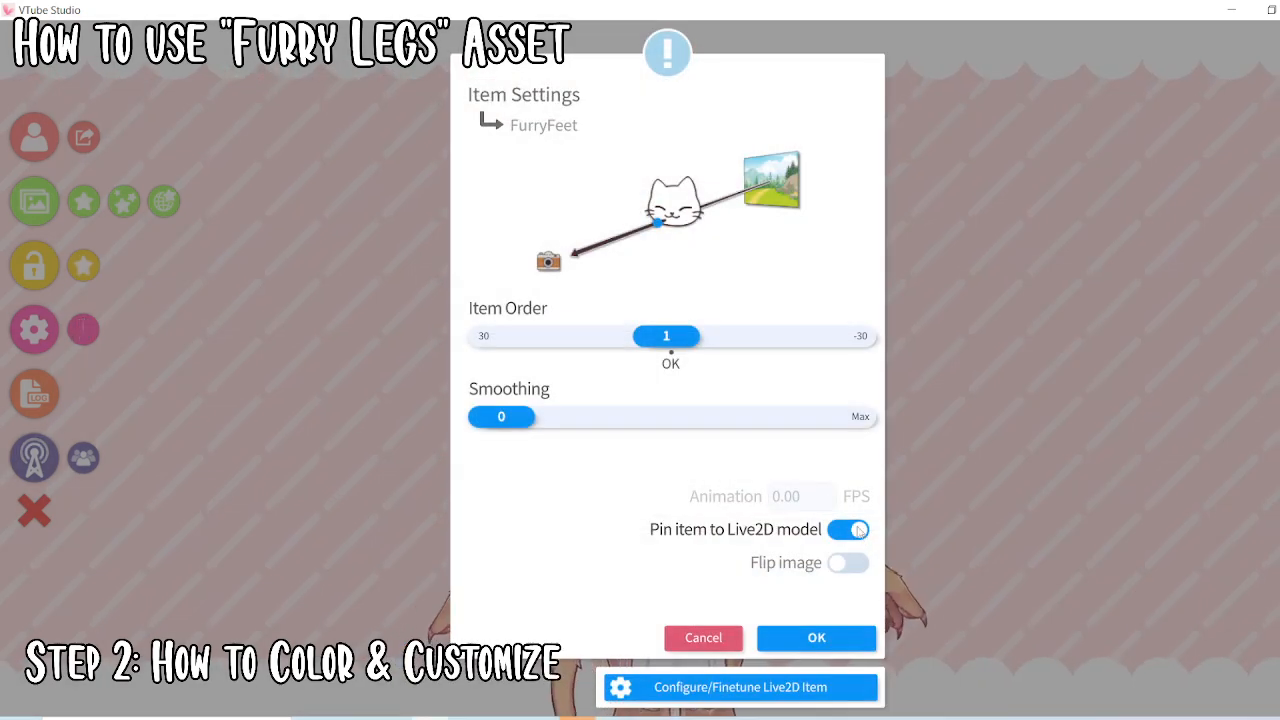
Set the FurryFeet item's order to 3, leaving its image unflipped
{"action": "left_click_drag", "start_coordinate": [668, 347], "coordinate": [660, 348]}
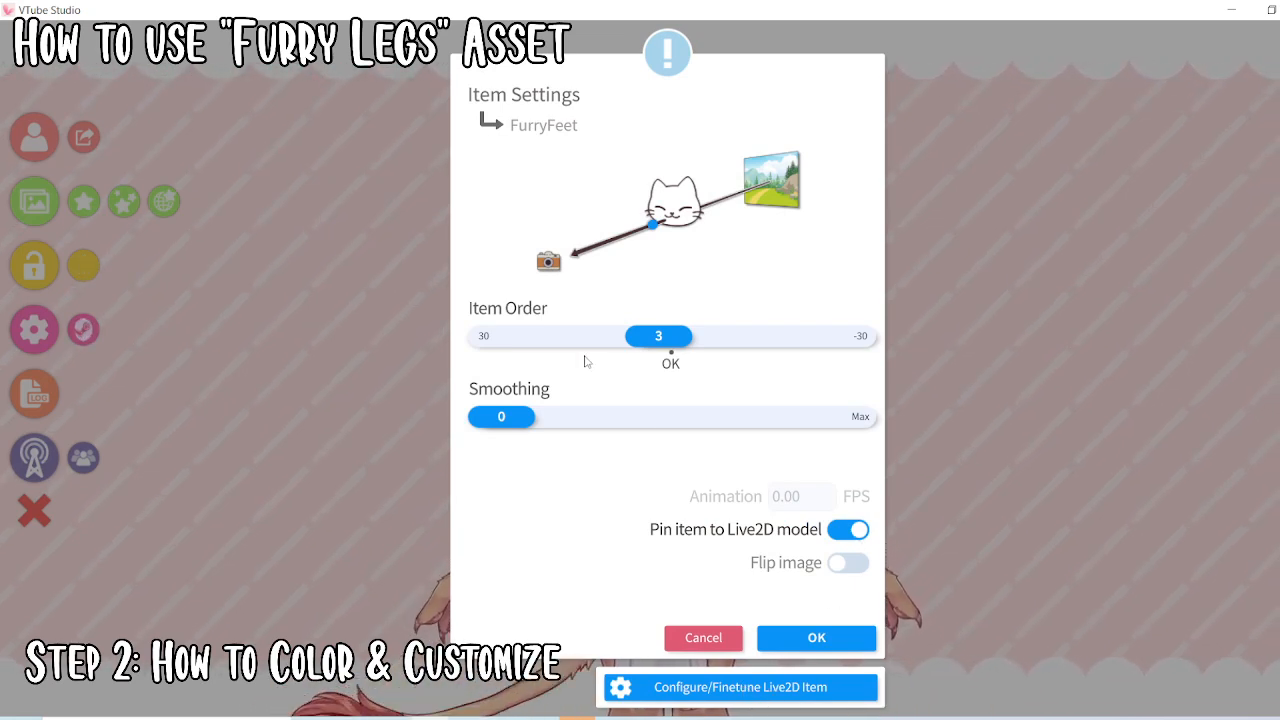
{"action": "left_click", "coordinate": [850, 563]}
{"action": "left_click", "coordinate": [850, 564]}
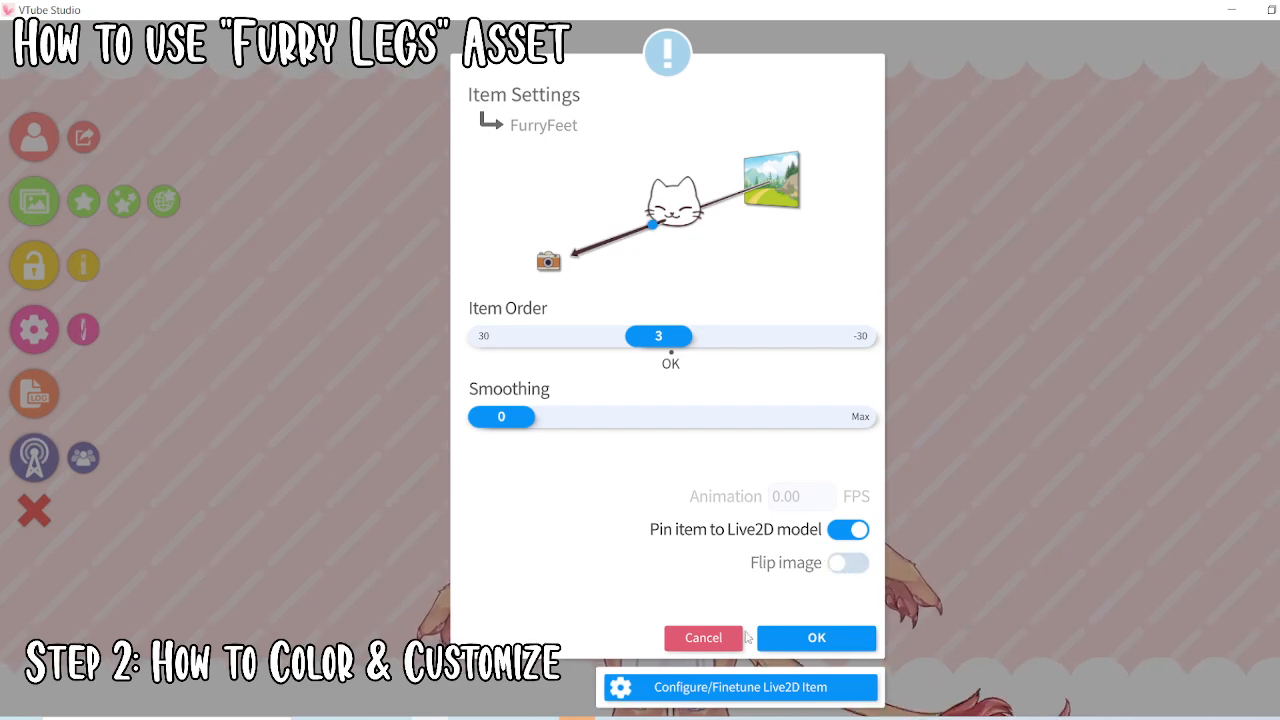
Place the FurryFeet item over the model's lower body, save its Live2D fine-tuning and agree to customize its multiply and screen colors
{"action": "left_click", "coordinate": [737, 688]}
{"action": "left_click_drag", "start_coordinate": [697, 413], "coordinate": [707, 563]}
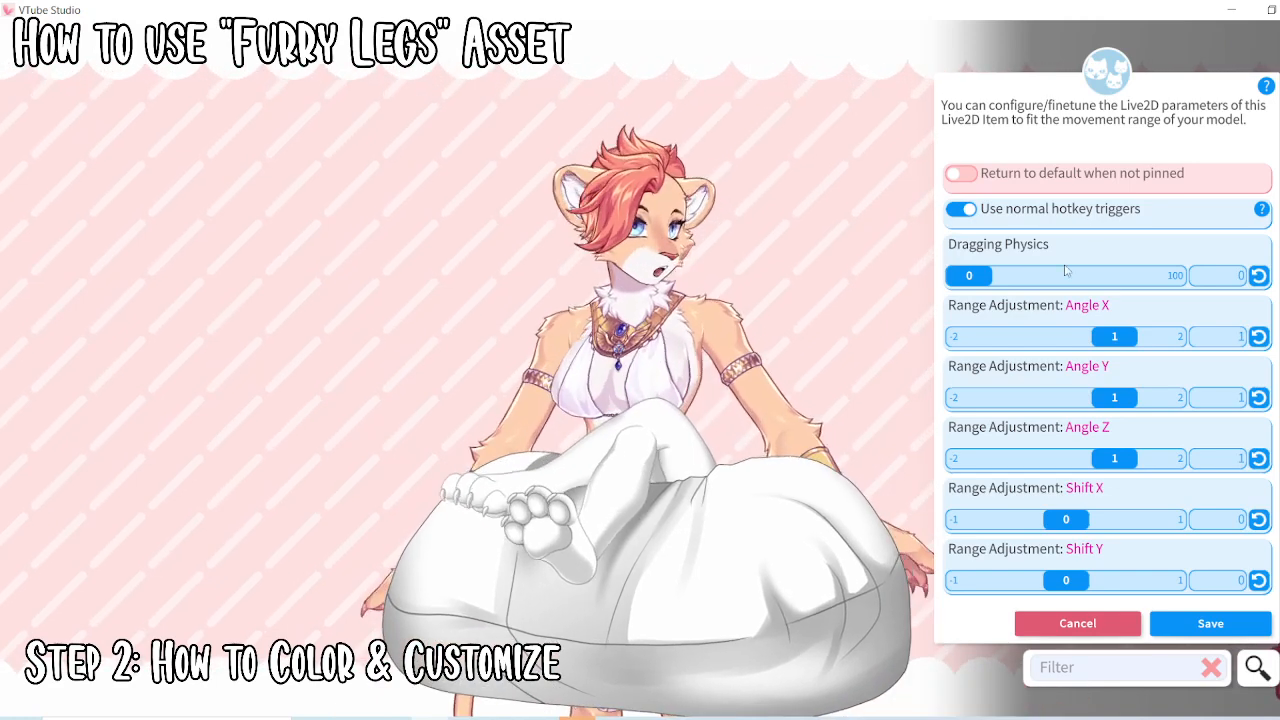
{"action": "scroll", "coordinate": [1100, 437], "scroll_direction": "down", "scroll_amount": 3}
{"action": "scroll", "coordinate": [1100, 437], "scroll_direction": "up", "scroll_amount": 2}
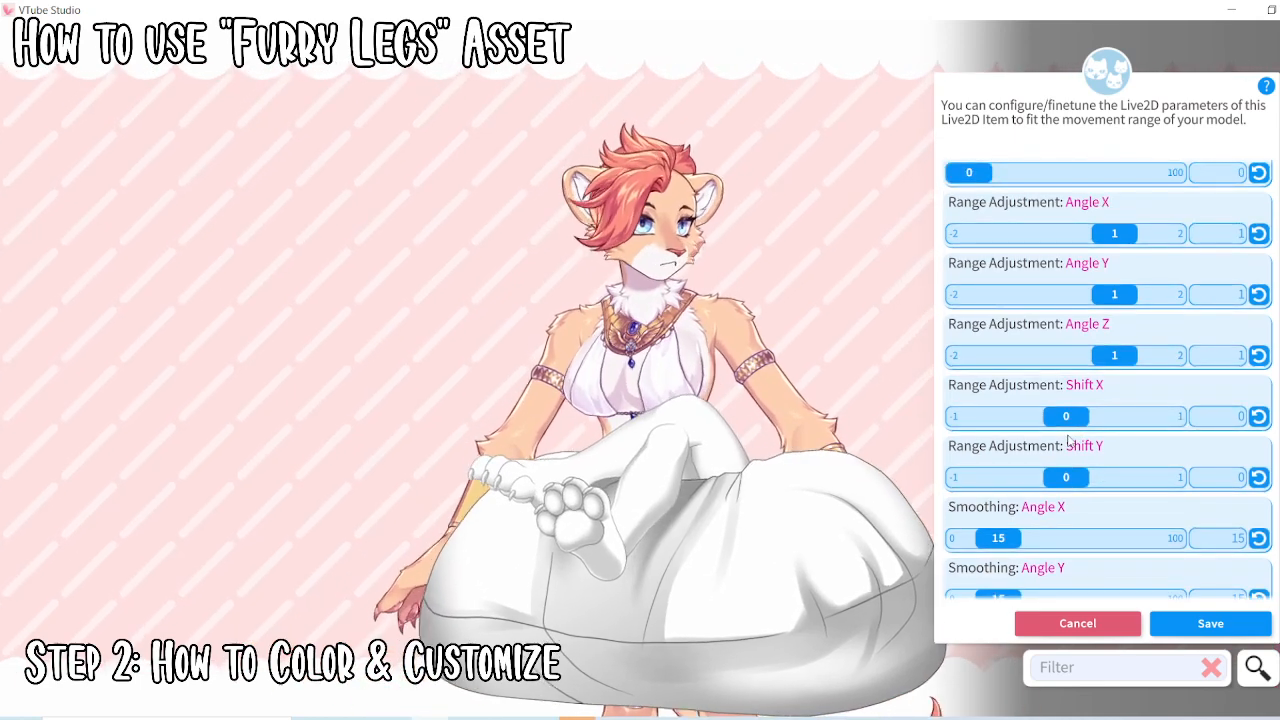
{"action": "scroll", "coordinate": [1066, 443], "scroll_direction": "up", "scroll_amount": 2}
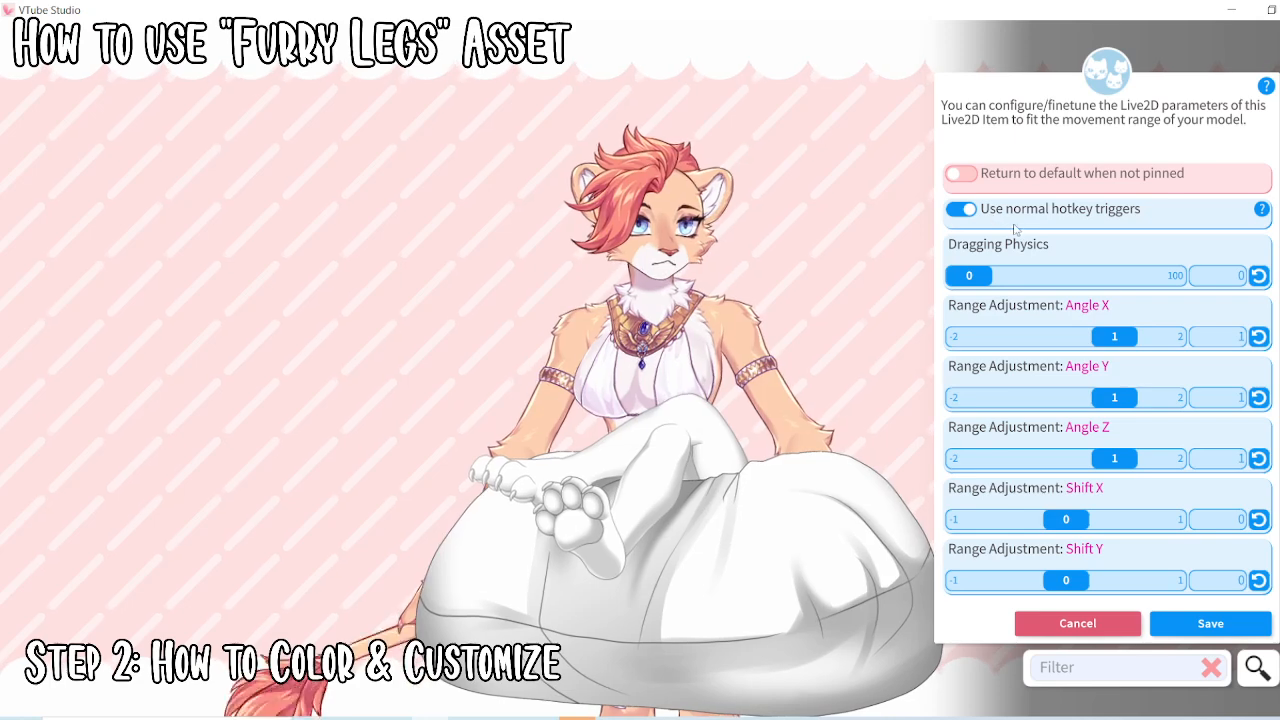
{"action": "left_click", "coordinate": [1195, 625]}
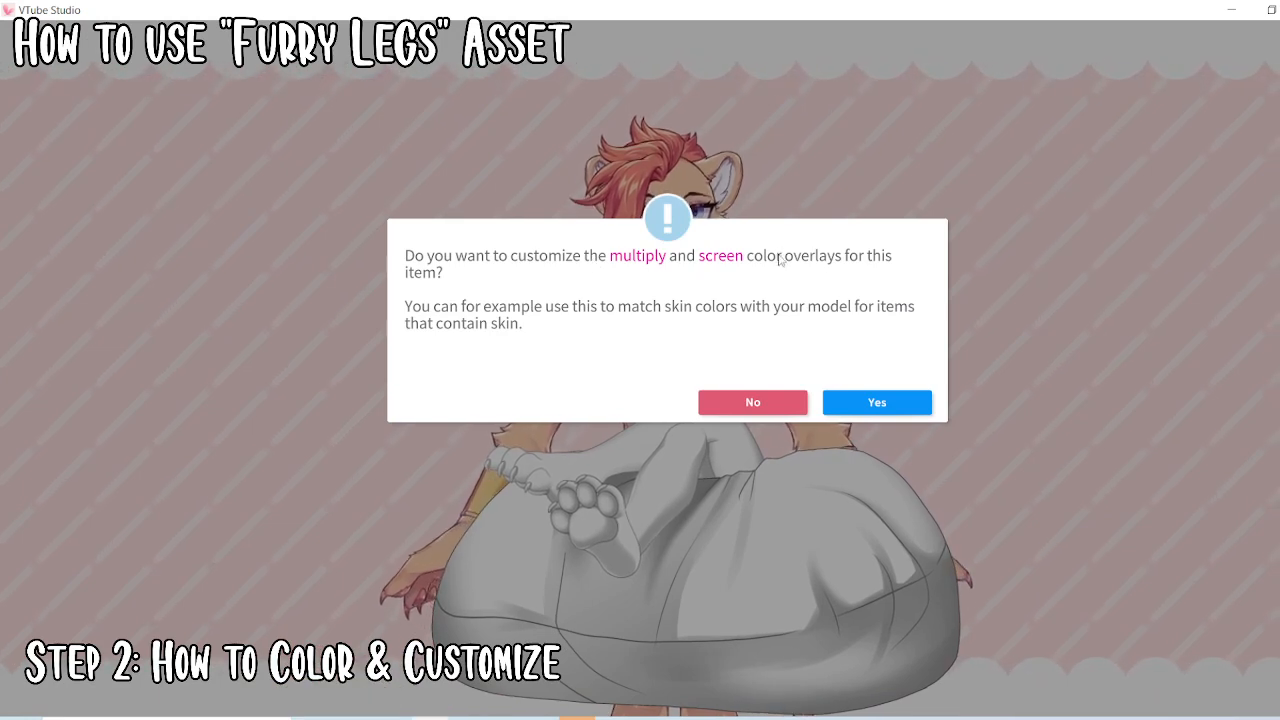
{"action": "left_click", "coordinate": [877, 403]}
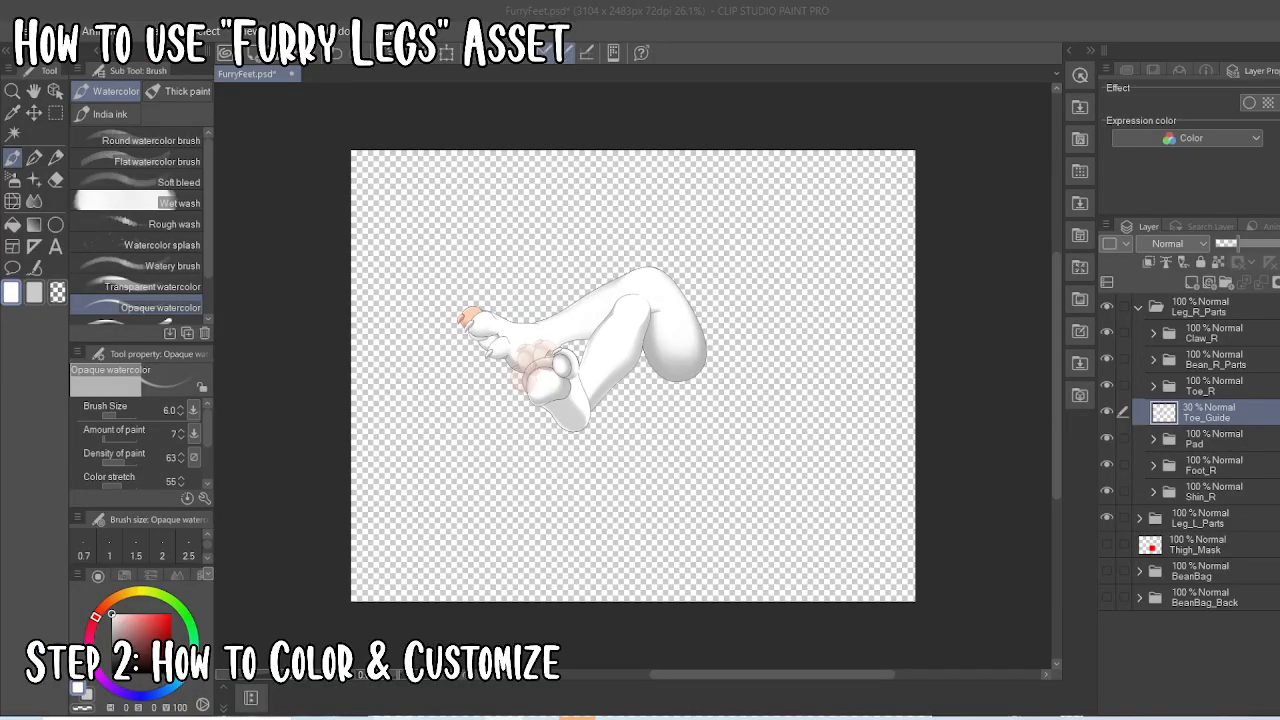
In Clip Studio Paint, hide the Toe_Guide layer and the Leg_R_Parts group of FurryFeet.psd
{"action": "scroll", "coordinate": [535, 318], "scroll_direction": "up", "scroll_amount": 5}
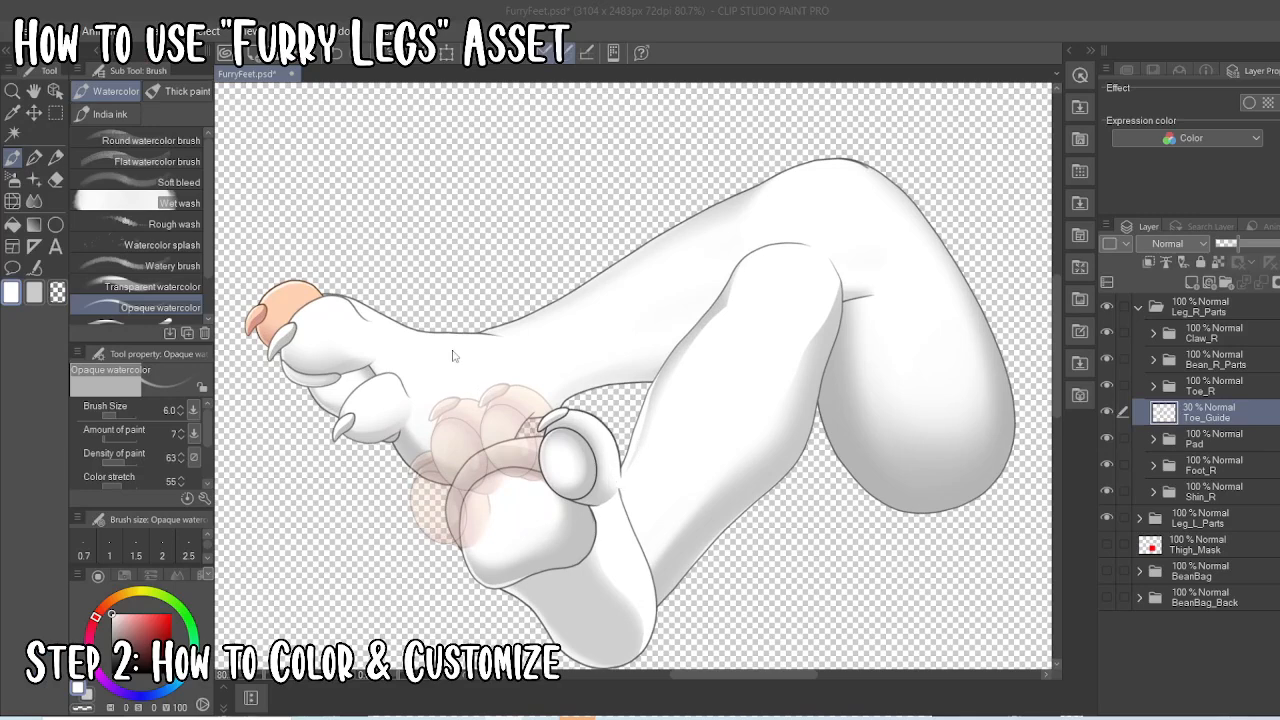
{"action": "left_click", "coordinate": [1106, 411]}
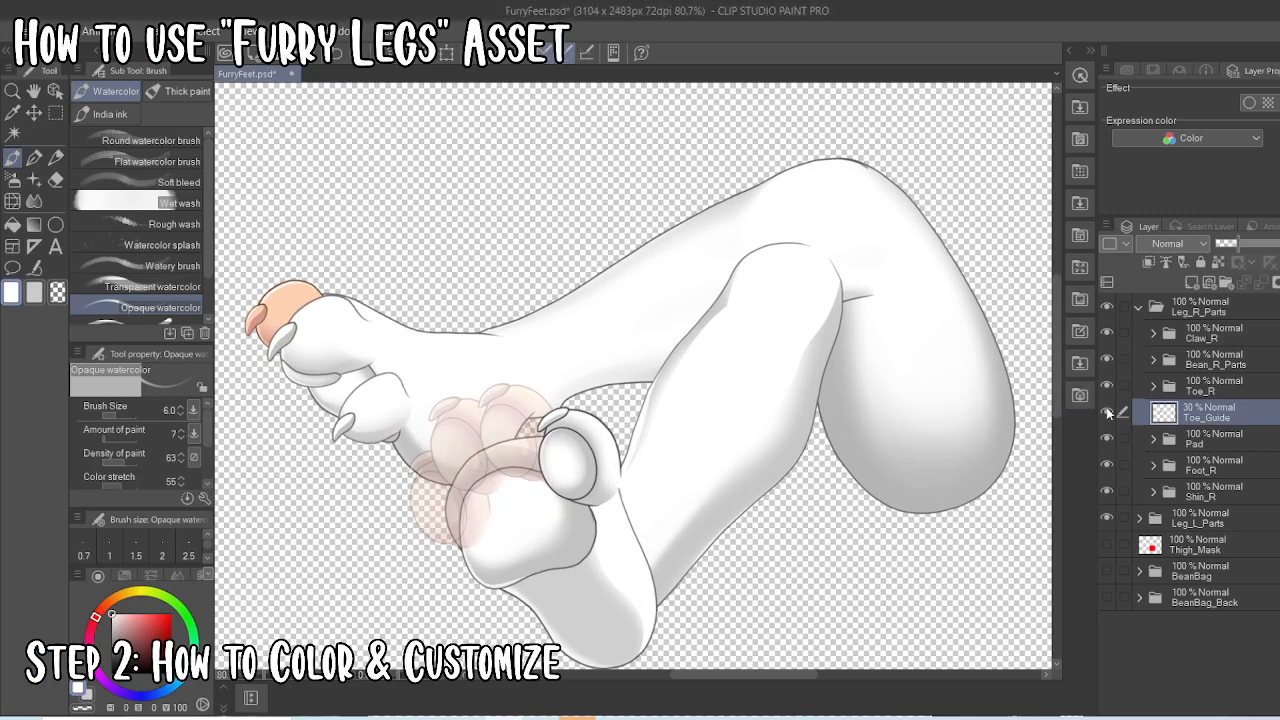
{"action": "left_click", "coordinate": [1141, 333]}
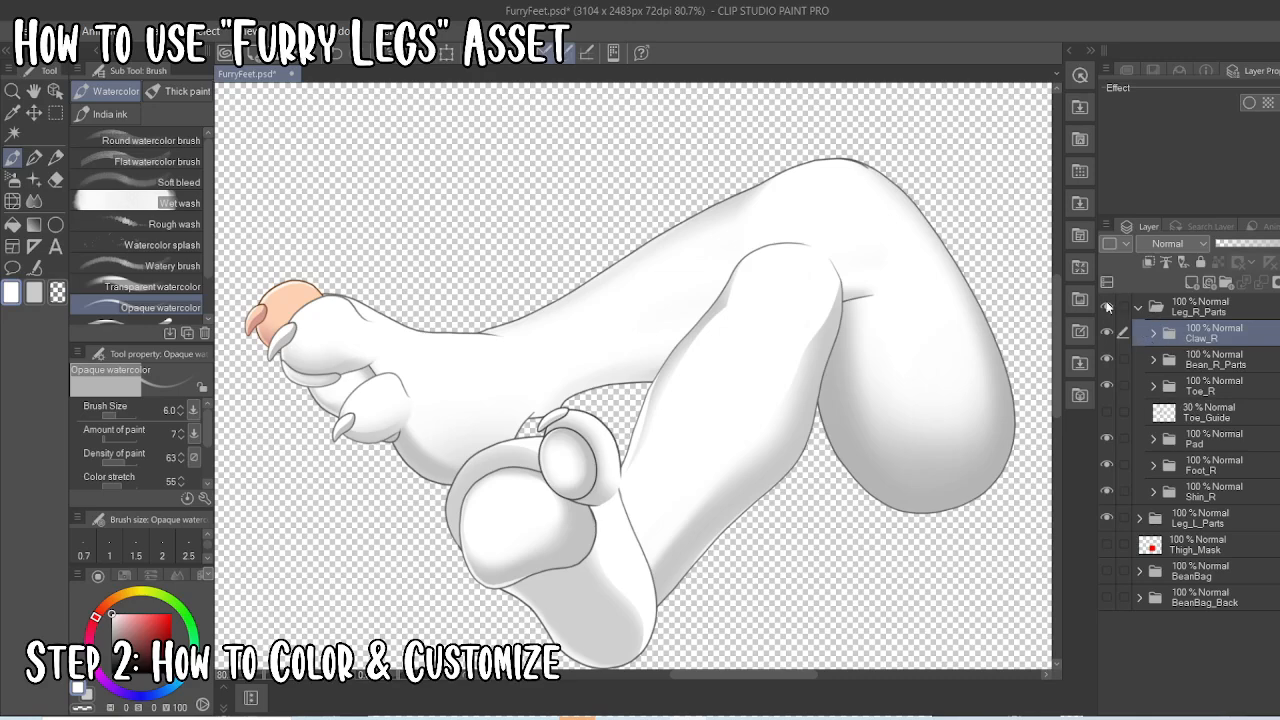
{"action": "left_click", "coordinate": [1107, 307]}
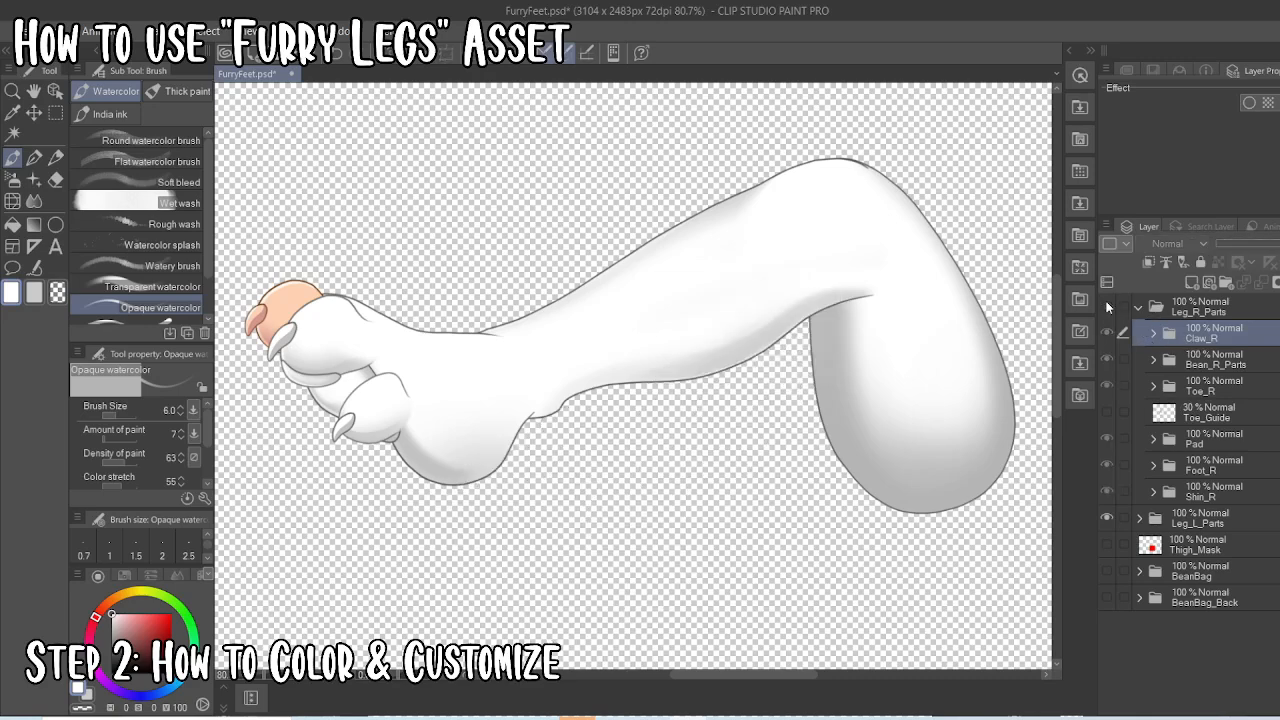
Toggle the Leg_L_Parts group off and on to check its artwork, and expand the group
{"action": "left_click", "coordinate": [1107, 517]}
{"action": "left_click", "coordinate": [1107, 517]}
{"action": "left_click", "coordinate": [1139, 518]}
Collapse the Toe_2_L_Parts and Thigh_L folders and hide every other part of Leg_L_Parts except Thigh_L
{"action": "scroll", "coordinate": [666, 360], "scroll_direction": "up", "scroll_amount": 3}
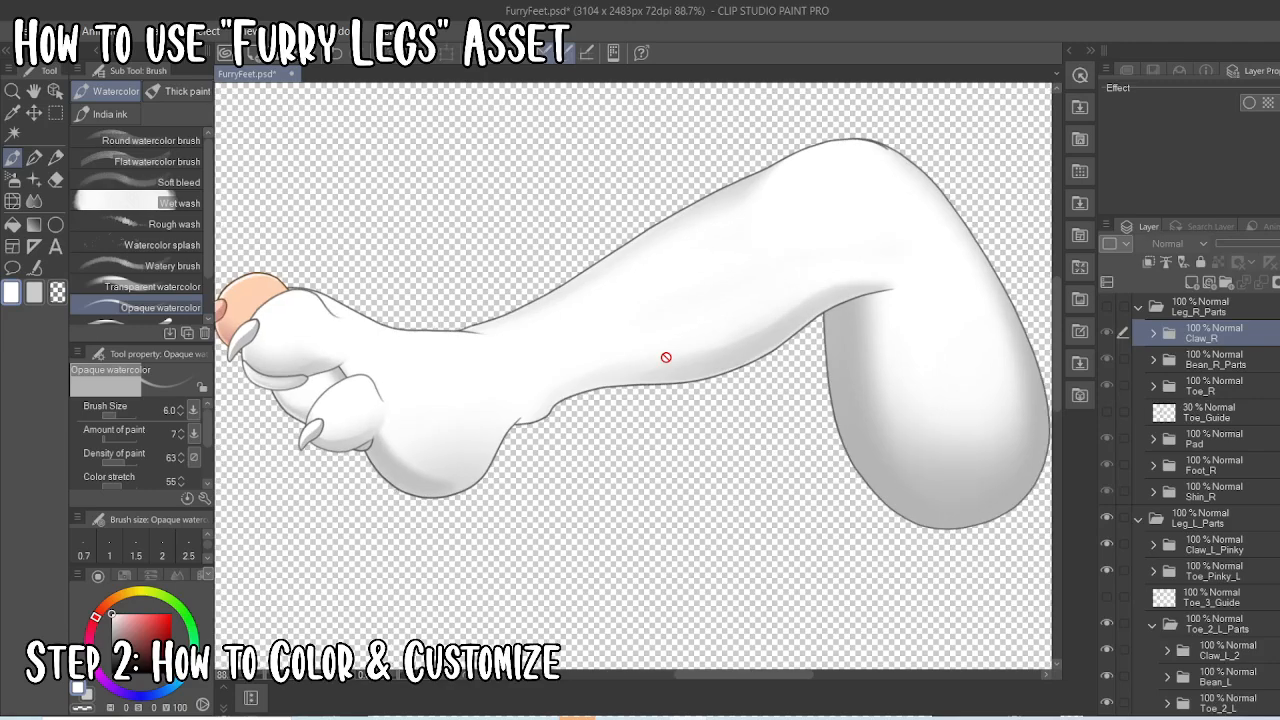
{"action": "scroll", "coordinate": [669, 324], "scroll_direction": "down", "scroll_amount": 1}
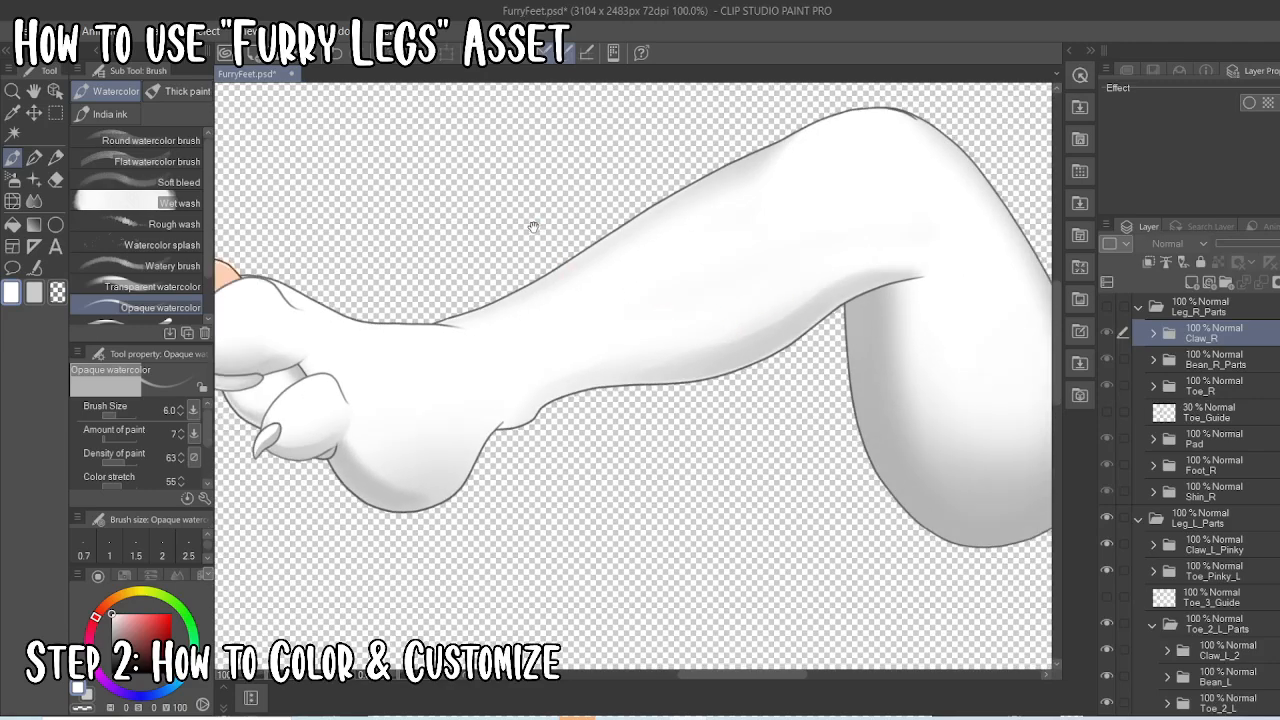
{"action": "mouse_move", "coordinate": [533, 226]}
{"action": "left_mouse_down"}
{"action": "mouse_move", "coordinate": [749, 229]}
{"action": "mouse_move", "coordinate": [707, 350]}
{"action": "left_mouse_up"}
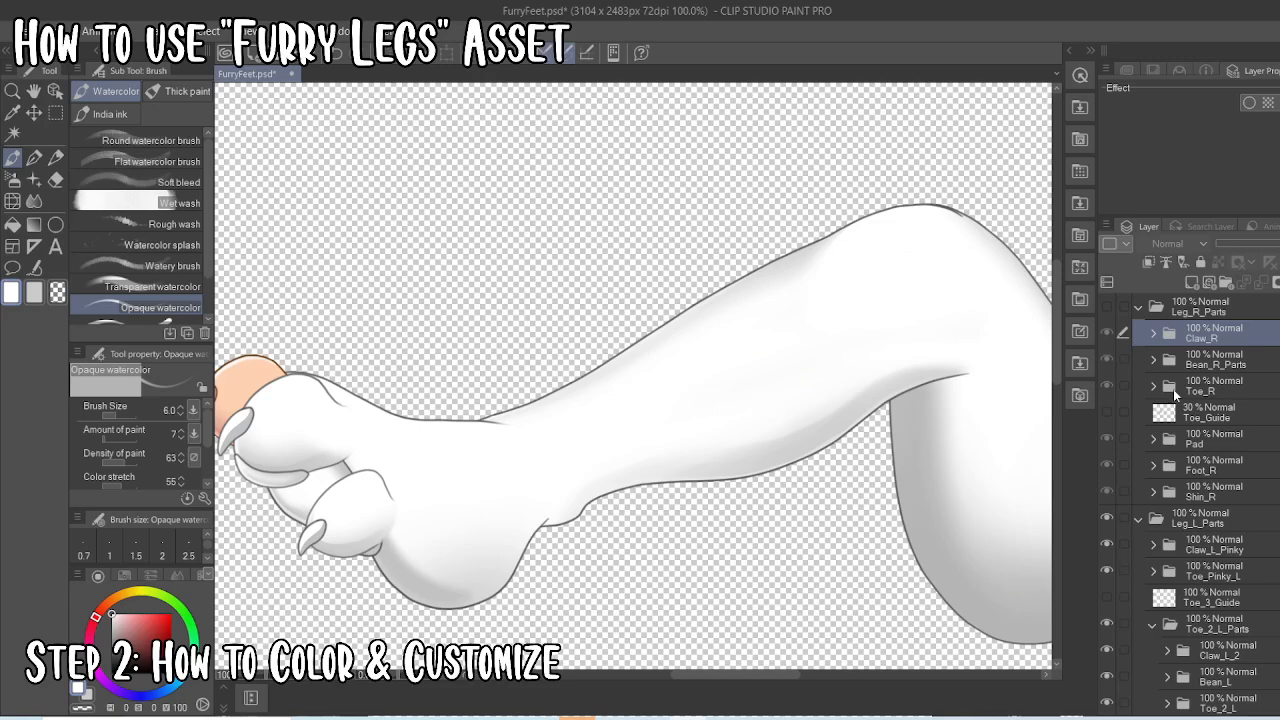
{"action": "scroll", "coordinate": [1158, 541], "scroll_direction": "down", "scroll_amount": 3}
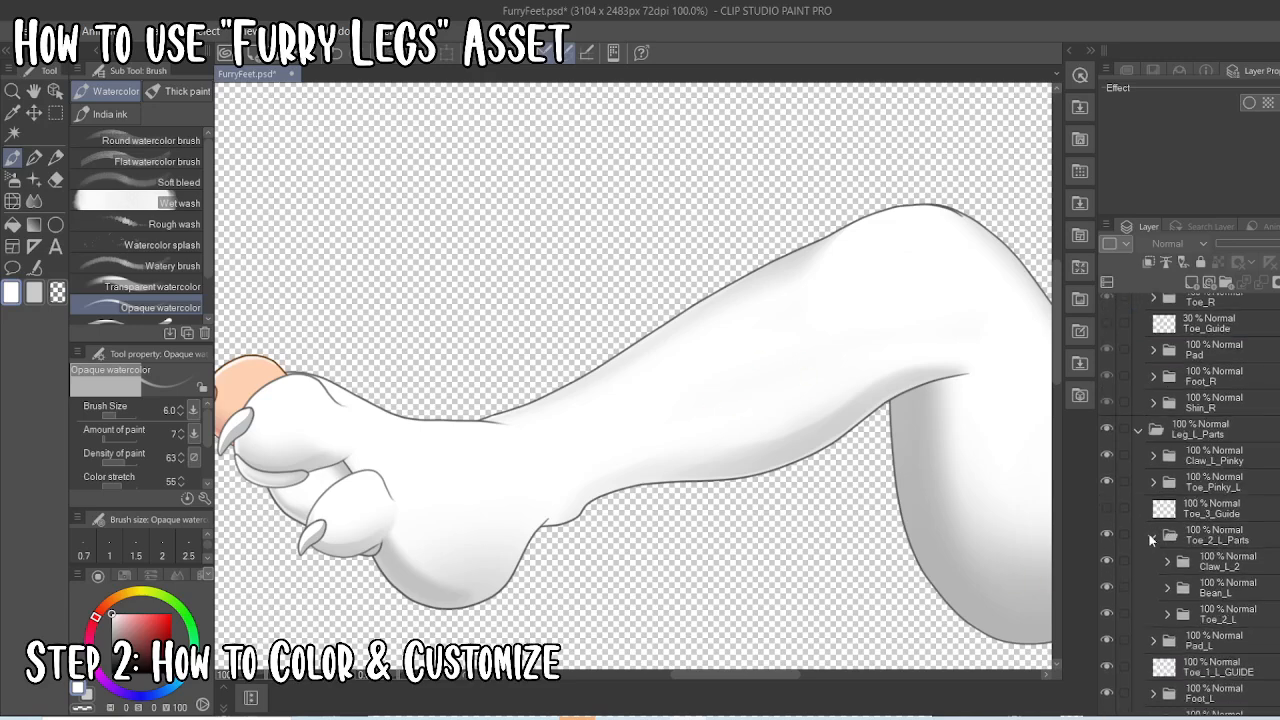
{"action": "left_click", "coordinate": [1150, 538]}
{"action": "scroll", "coordinate": [1150, 540], "scroll_direction": "down", "scroll_amount": 2}
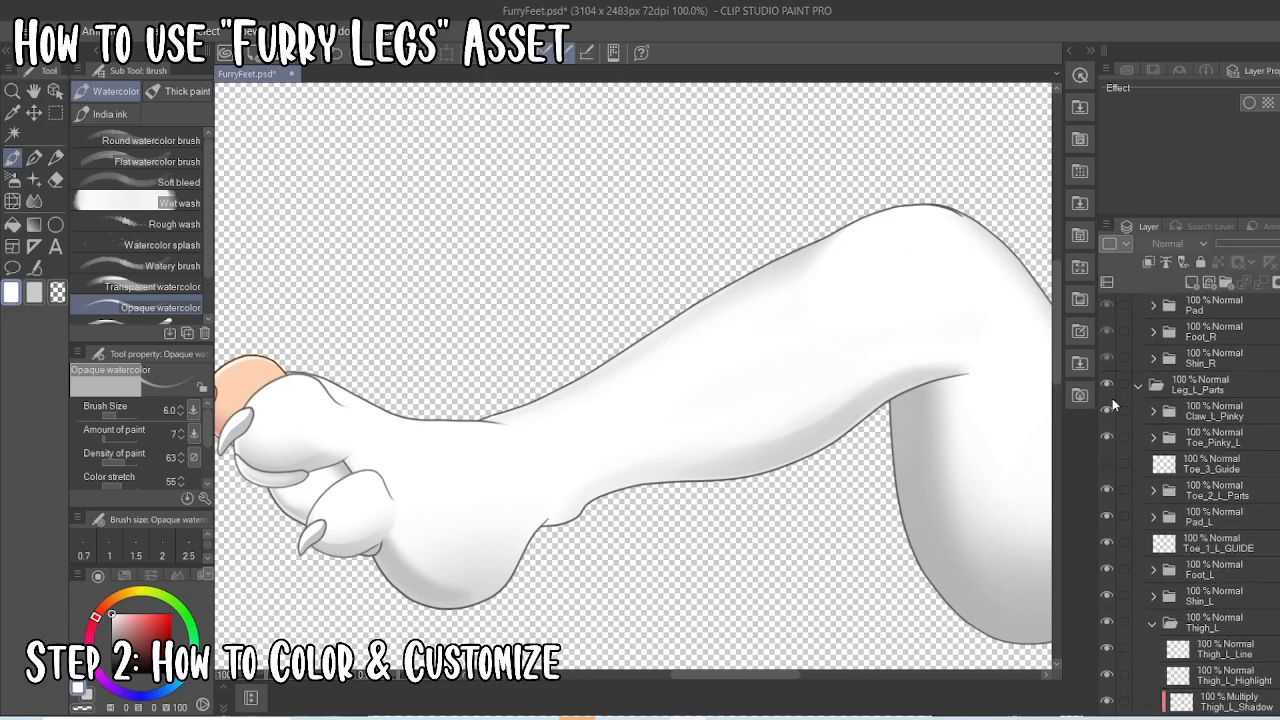
{"action": "left_click", "coordinate": [1152, 624]}
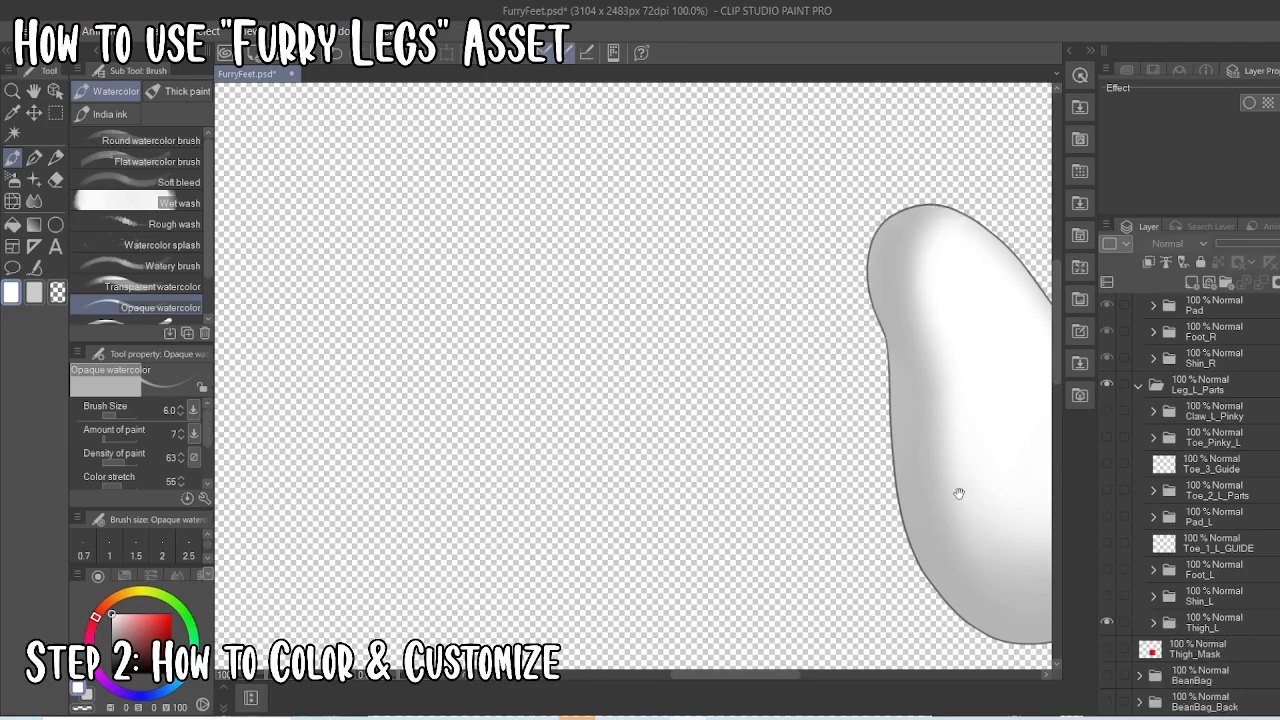
Expand the Thigh_L folder, select the Thigh_L_Color layer and toggle it off and on to check its artwork
{"action": "left_click_drag", "start_coordinate": [951, 463], "coordinate": [720, 429]}
{"action": "left_click", "coordinate": [1158, 624]}
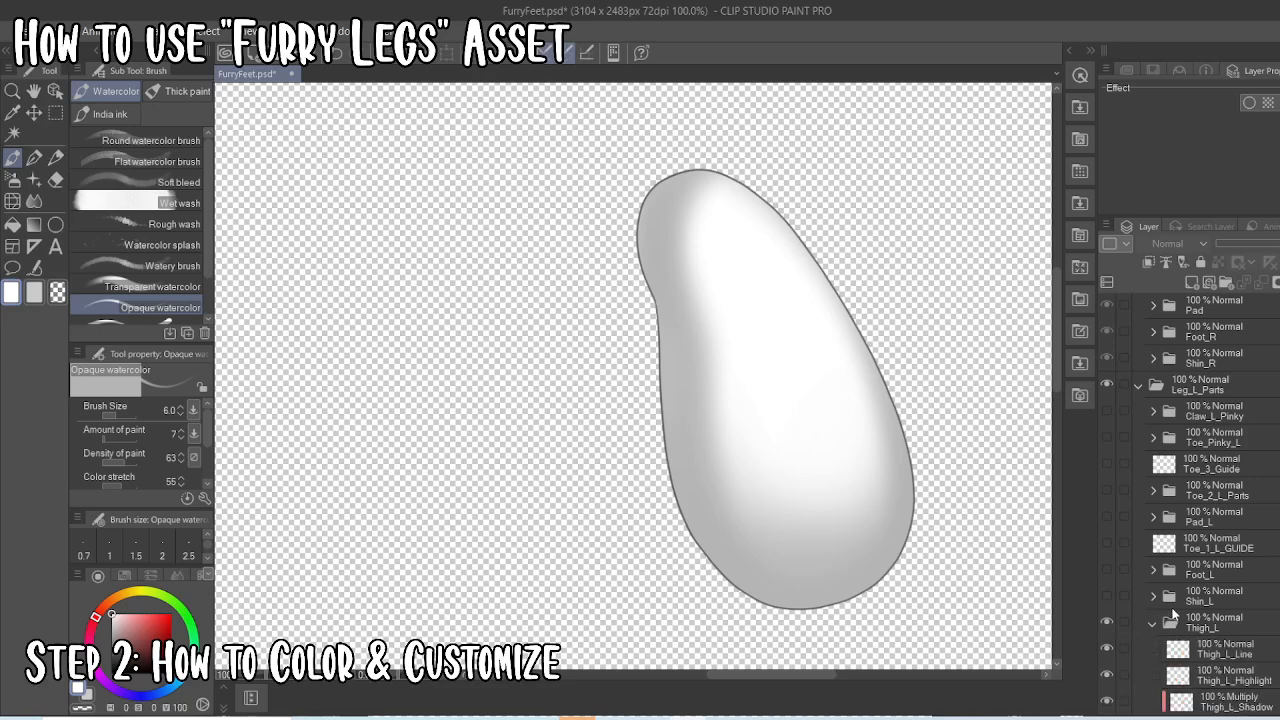
{"action": "scroll", "coordinate": [1172, 616], "scroll_direction": "down", "scroll_amount": 2}
{"action": "left_click", "coordinate": [1218, 666]}
{"action": "left_click", "coordinate": [1106, 663]}
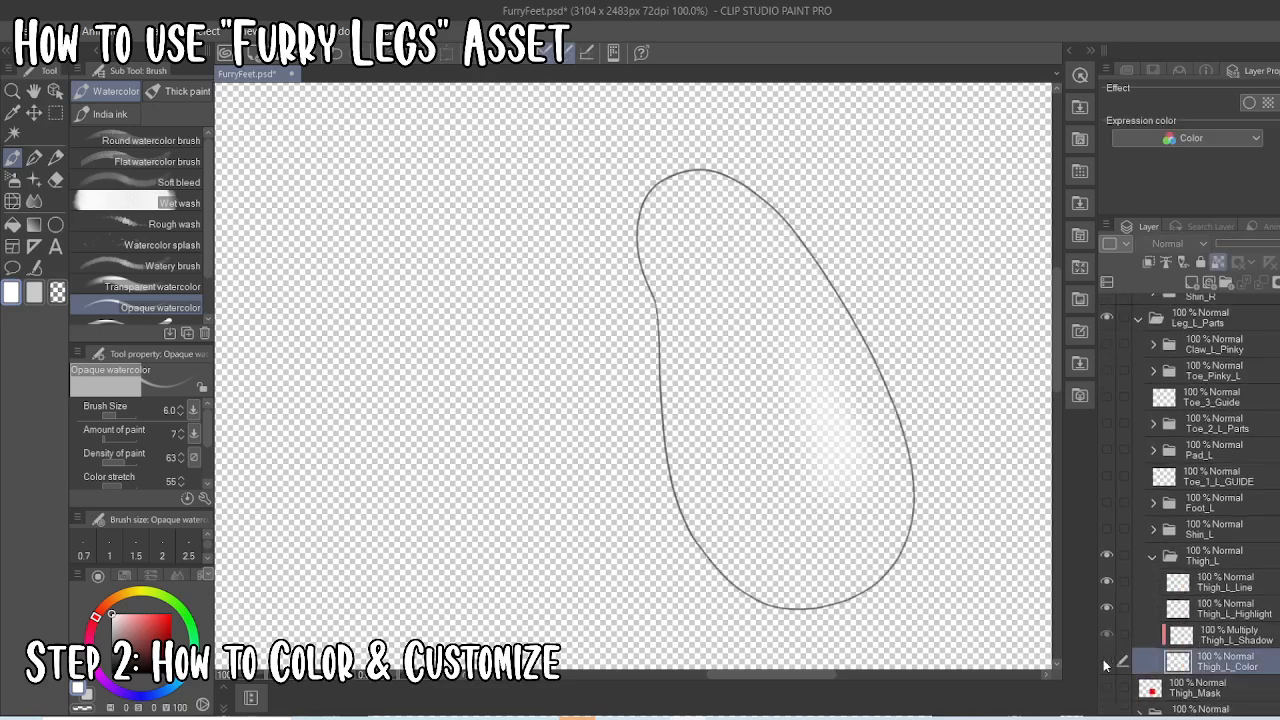
{"action": "left_click", "coordinate": [1106, 663]}
{"action": "scroll", "coordinate": [827, 477], "scroll_direction": "up", "scroll_amount": 1}
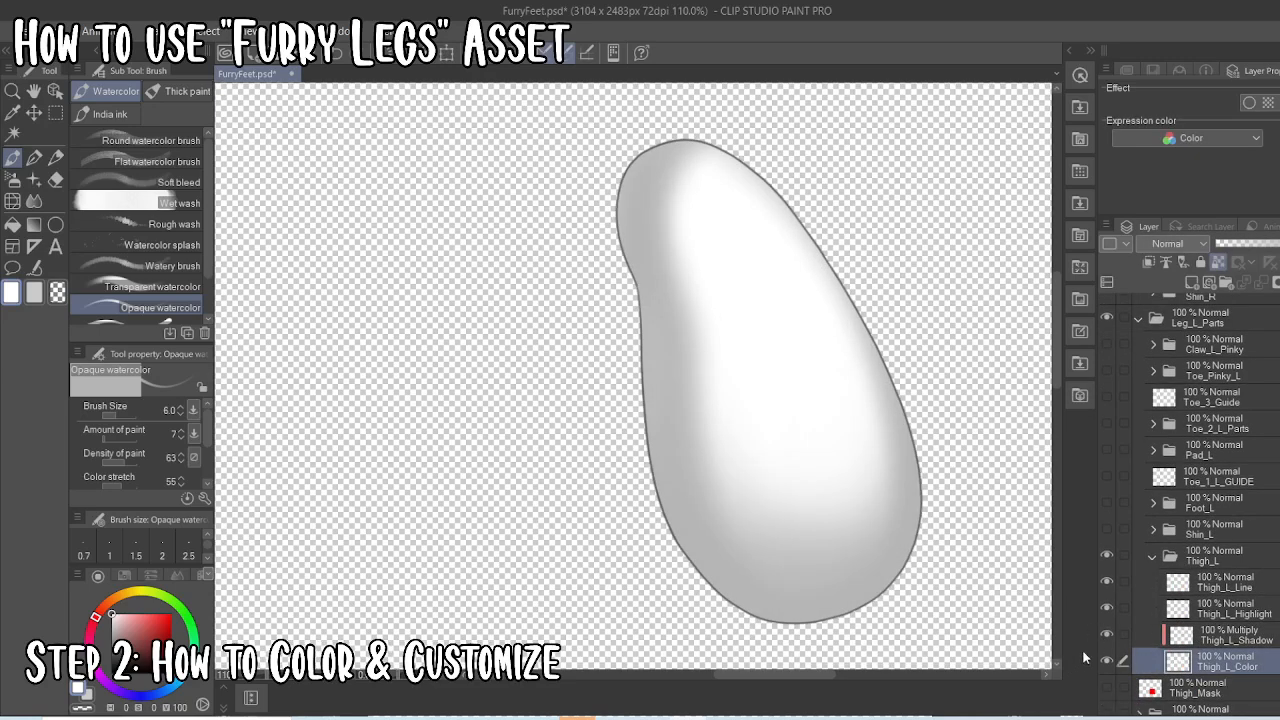
Load the outlines of Thigh_L_Color and Thigh_L_Highlight as selections and toggle Thigh_L_Shadow to compare the thigh's shading
{"action": "left_click", "coordinate": [1179, 662], "text": "ctrl"}
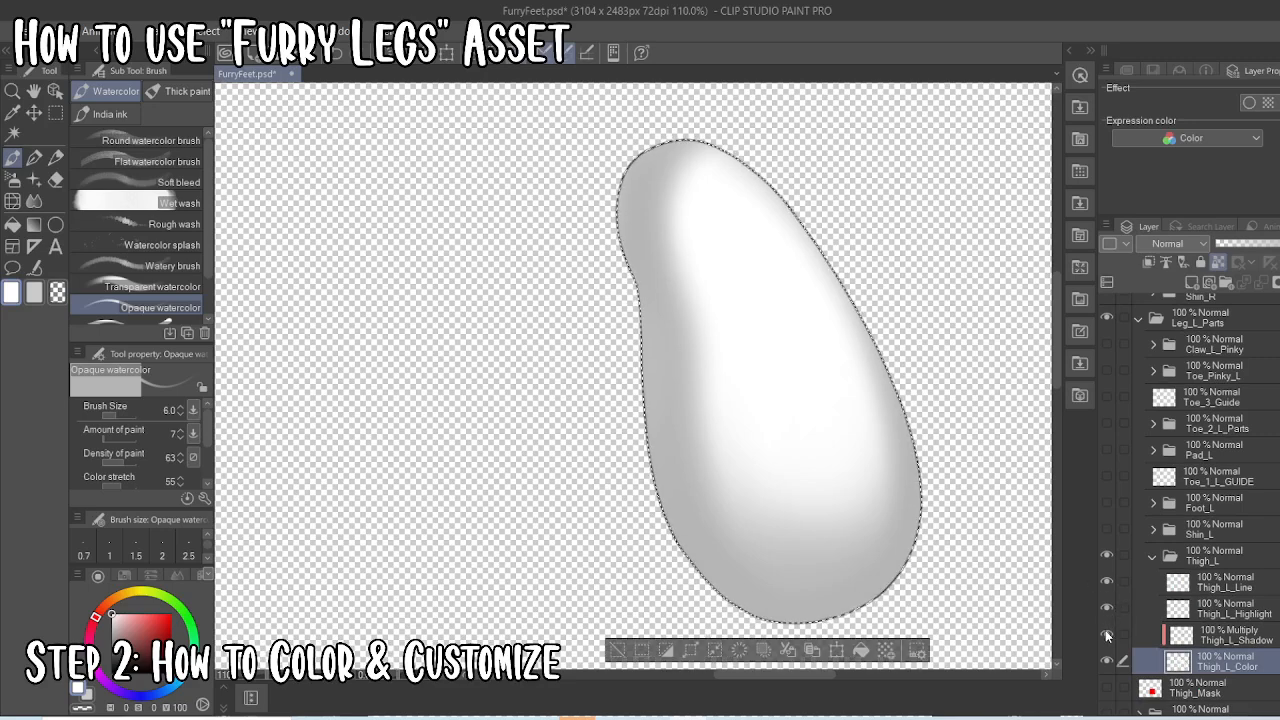
{"action": "left_click", "coordinate": [1106, 635]}
{"action": "left_click", "coordinate": [1106, 635]}
{"action": "left_click", "coordinate": [1106, 635]}
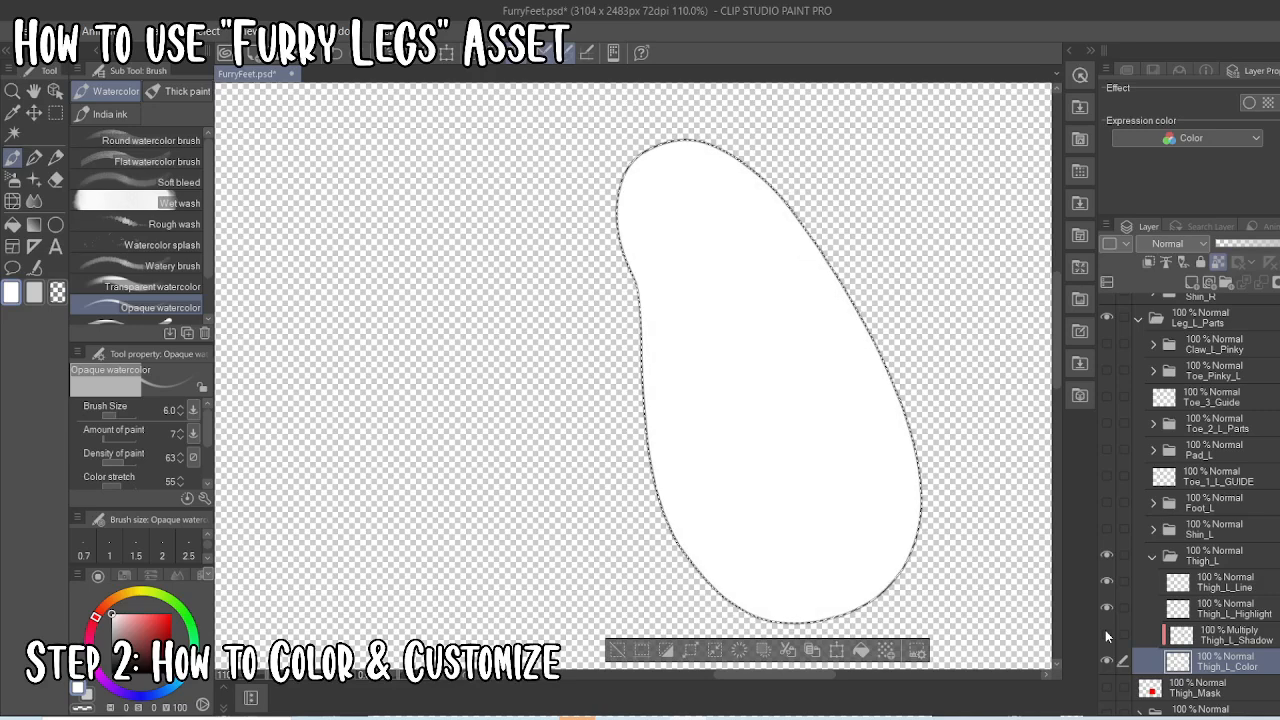
{"action": "left_click", "coordinate": [1106, 635]}
{"action": "left_click", "coordinate": [1181, 607], "text": "ctrl"}
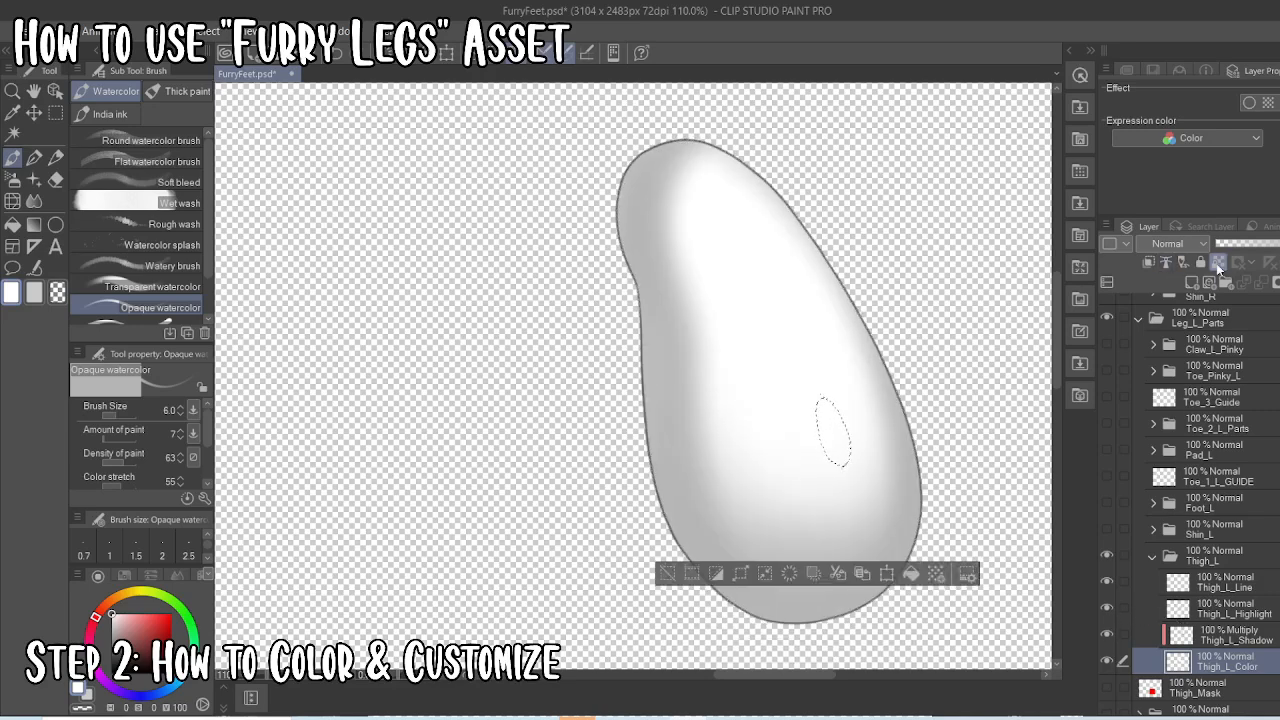
Clear the selection and fill the existing artwork on Thigh_L_Color with light blue
{"action": "left_click", "coordinate": [13, 224]}
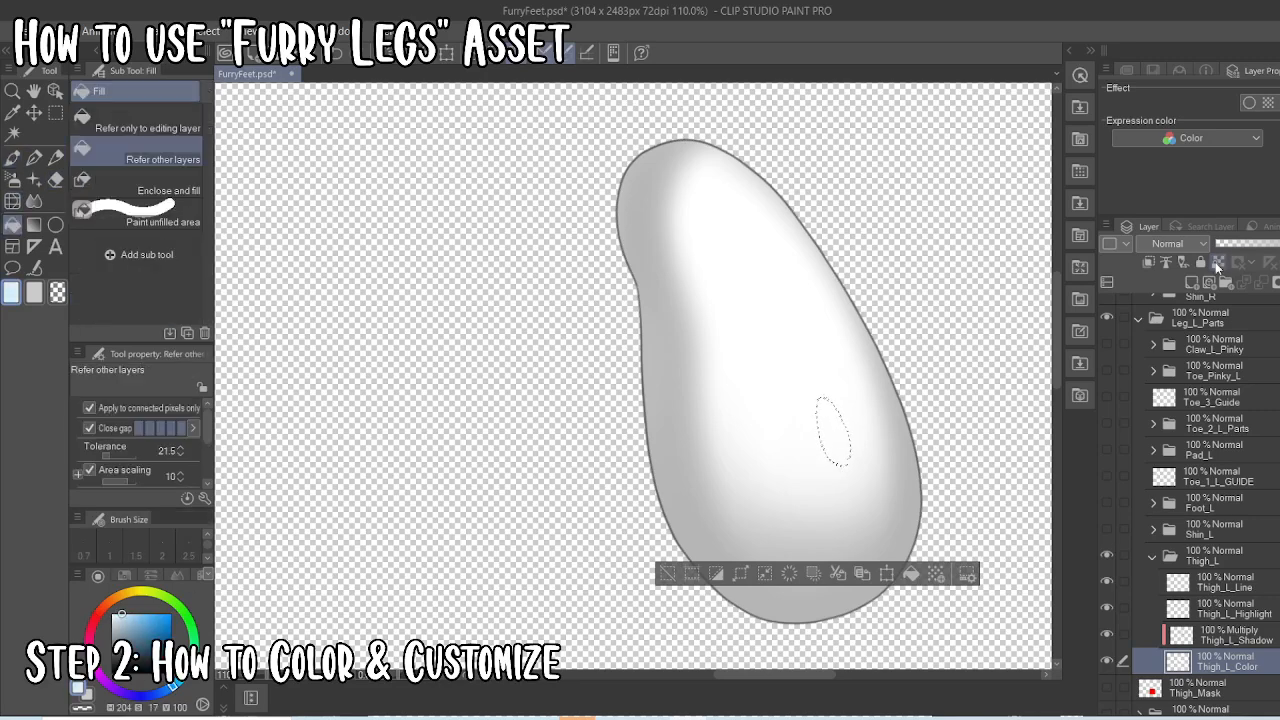
{"action": "left_click", "coordinate": [1217, 263]}
{"action": "key", "text": "ctrl+d"}
{"action": "left_click", "coordinate": [700, 656]}
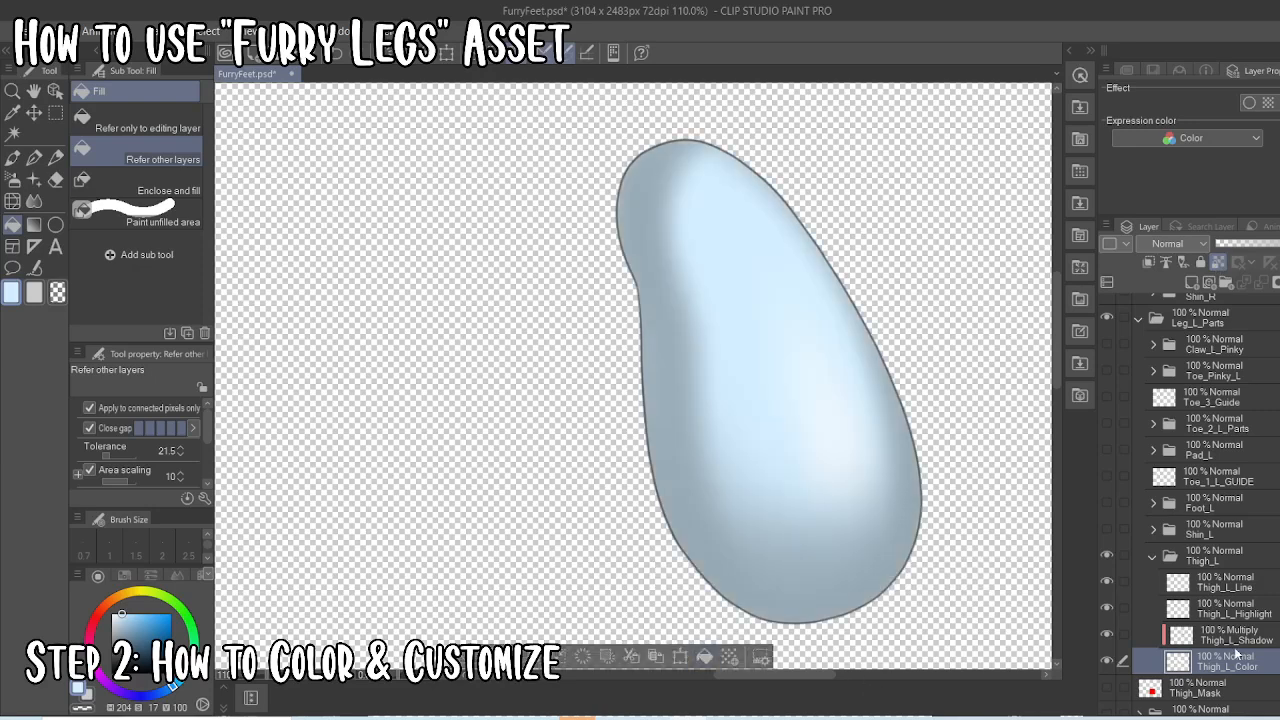
Toggle Thigh_L_Highlight, Thigh_L_Line and Thigh_L_Shadow off and on to check how they sit over the light blue base
{"action": "left_click", "coordinate": [1106, 606]}
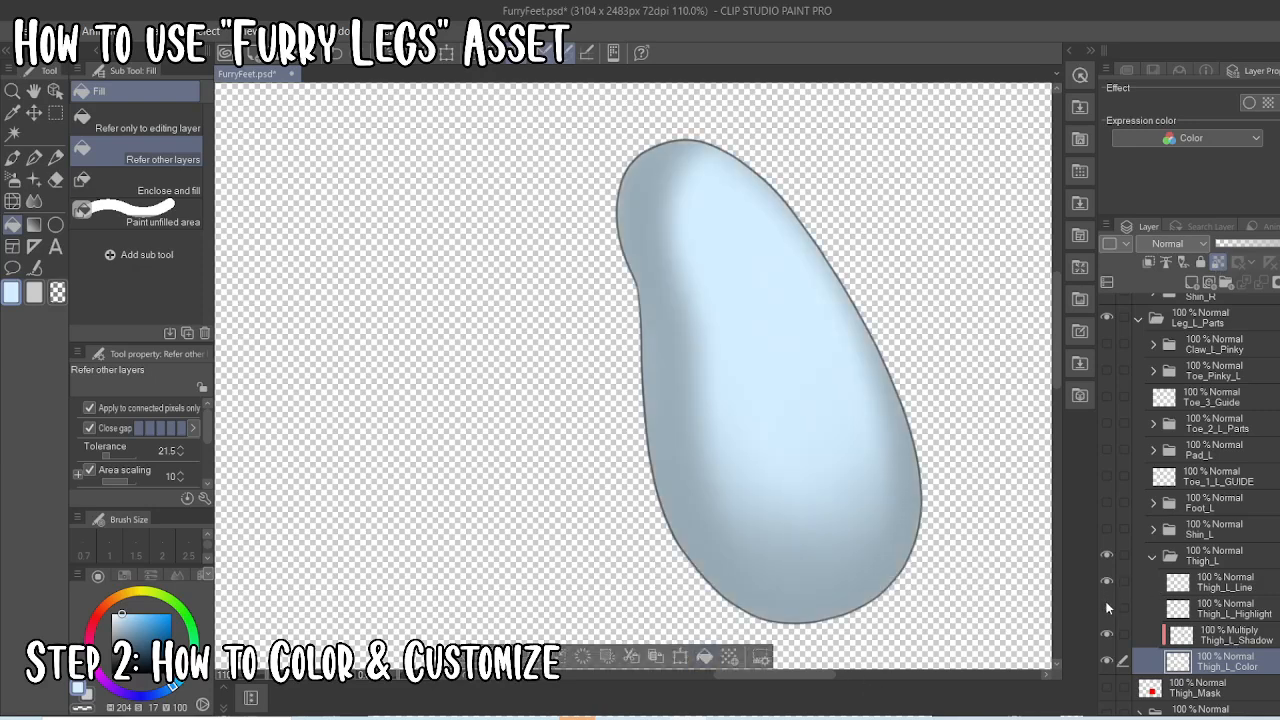
{"action": "left_click", "coordinate": [1107, 607]}
{"action": "left_click", "coordinate": [1108, 577]}
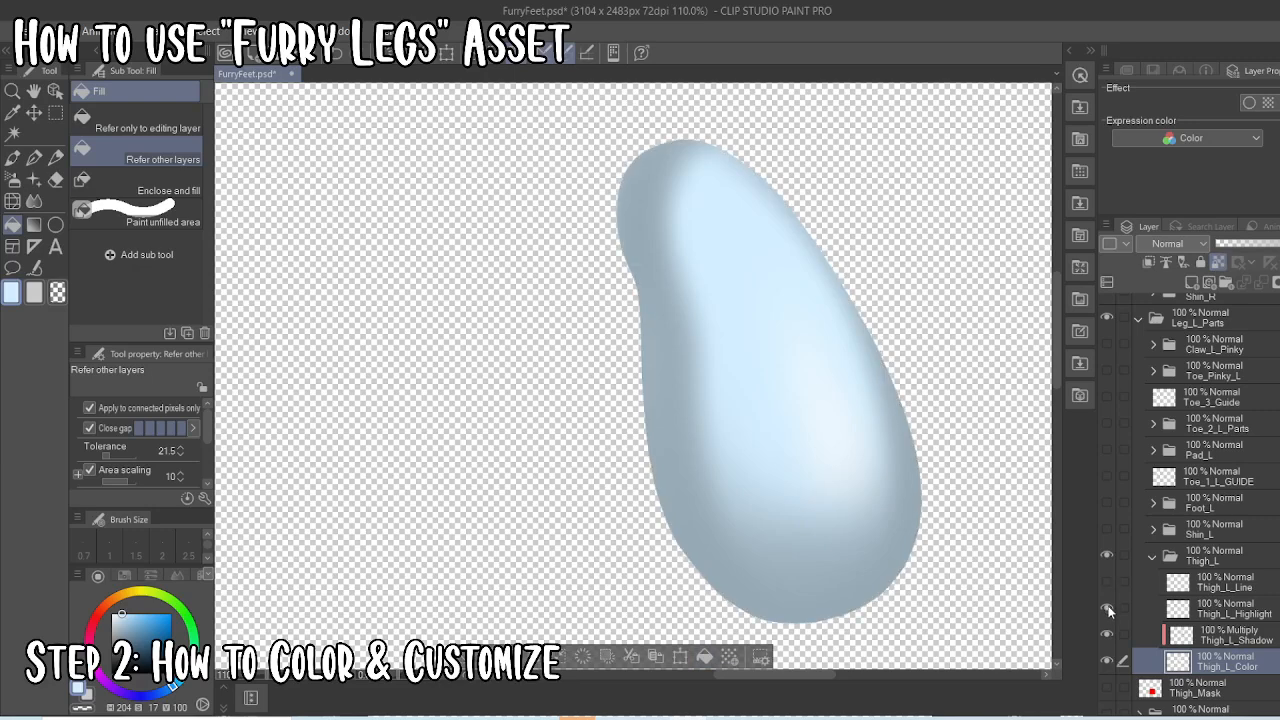
{"action": "left_click", "coordinate": [1107, 608]}
{"action": "left_click", "coordinate": [1108, 634]}
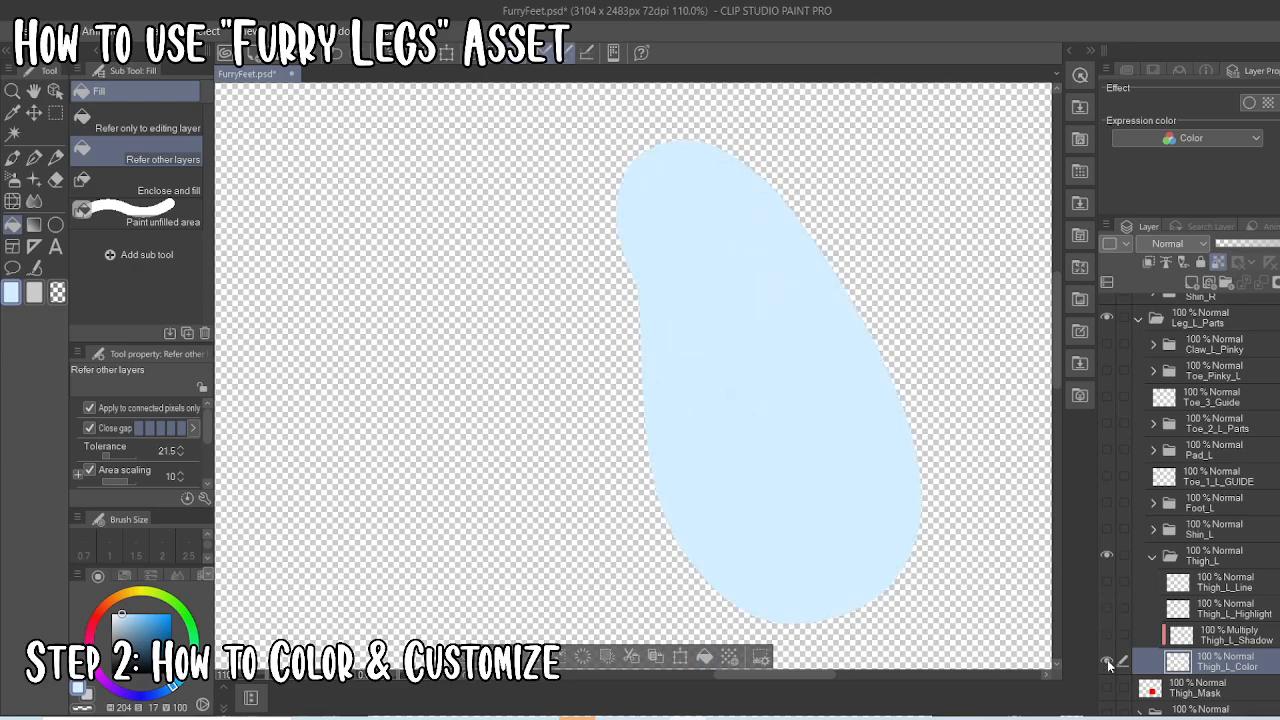
{"action": "left_click", "coordinate": [1107, 634]}
{"action": "left_click", "coordinate": [1107, 608]}
{"action": "left_click", "coordinate": [1107, 580]}
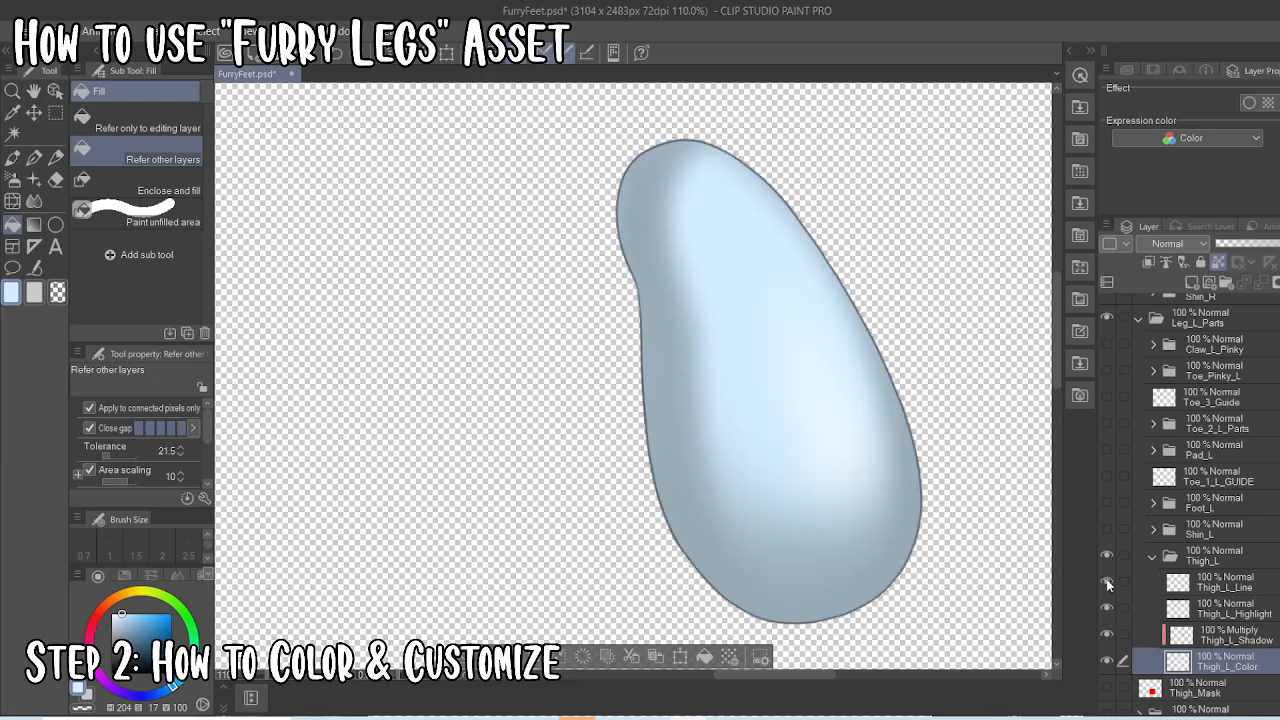
Hide all four Thigh_L layers from the line down to the color, and show them again one by one
{"action": "left_click", "coordinate": [1107, 580]}
{"action": "left_click", "coordinate": [1107, 608]}
{"action": "left_click", "coordinate": [1107, 634]}
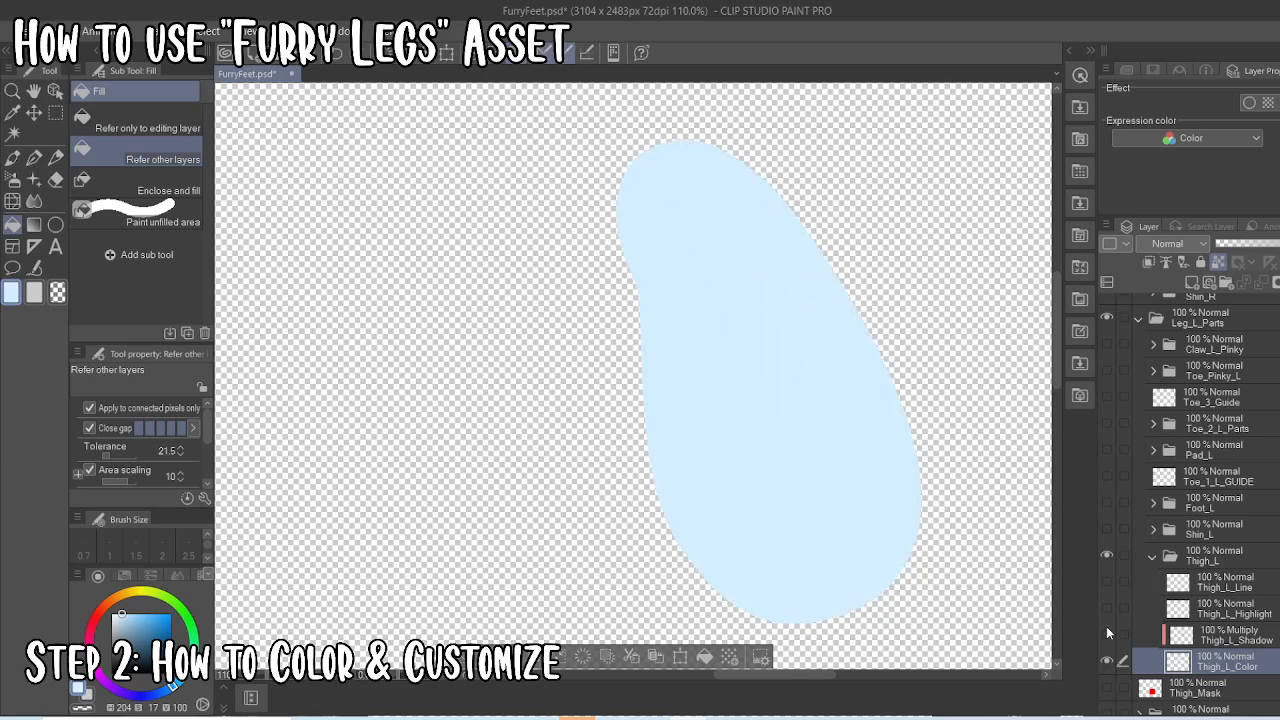
{"action": "left_click", "coordinate": [1107, 661]}
{"action": "left_click", "coordinate": [1107, 661]}
{"action": "left_click", "coordinate": [1107, 634]}
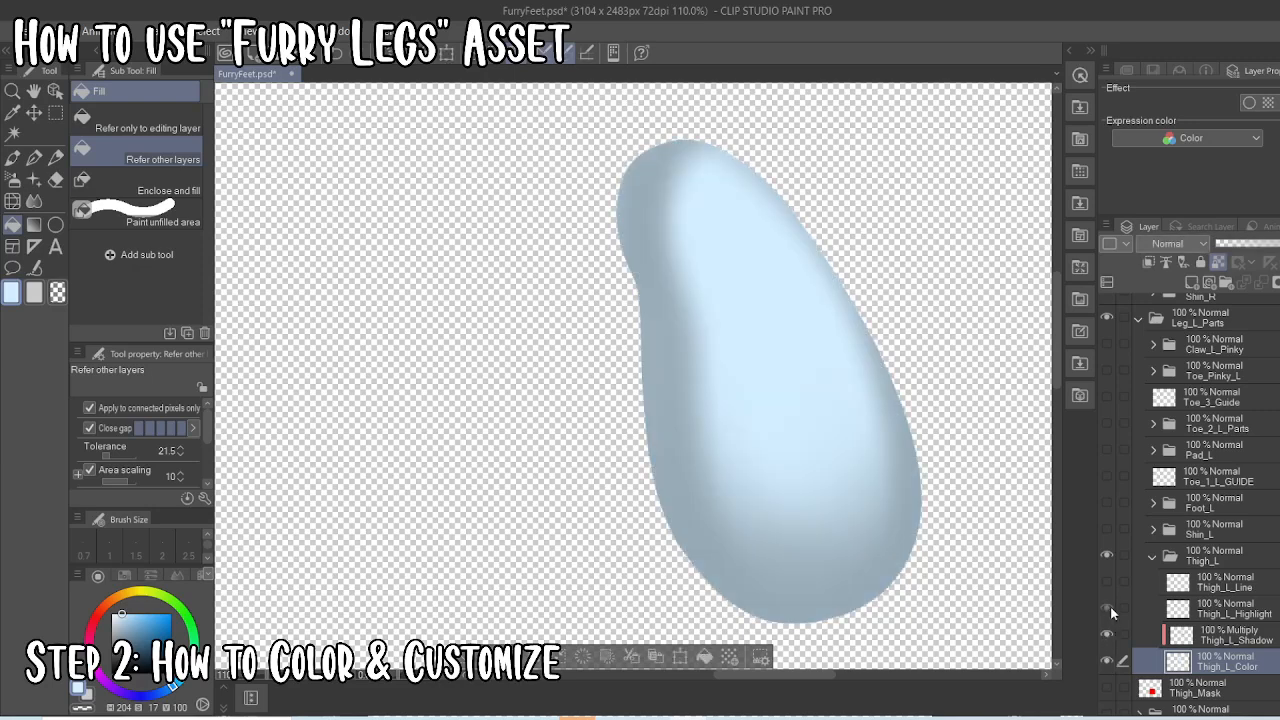
{"action": "left_click", "coordinate": [1107, 608]}
{"action": "left_click", "coordinate": [1107, 580]}
Collapse and hide the Thigh_L folder, and show and expand the Shin_L folder
{"action": "left_click", "coordinate": [1152, 556]}
{"action": "left_click", "coordinate": [1107, 622]}
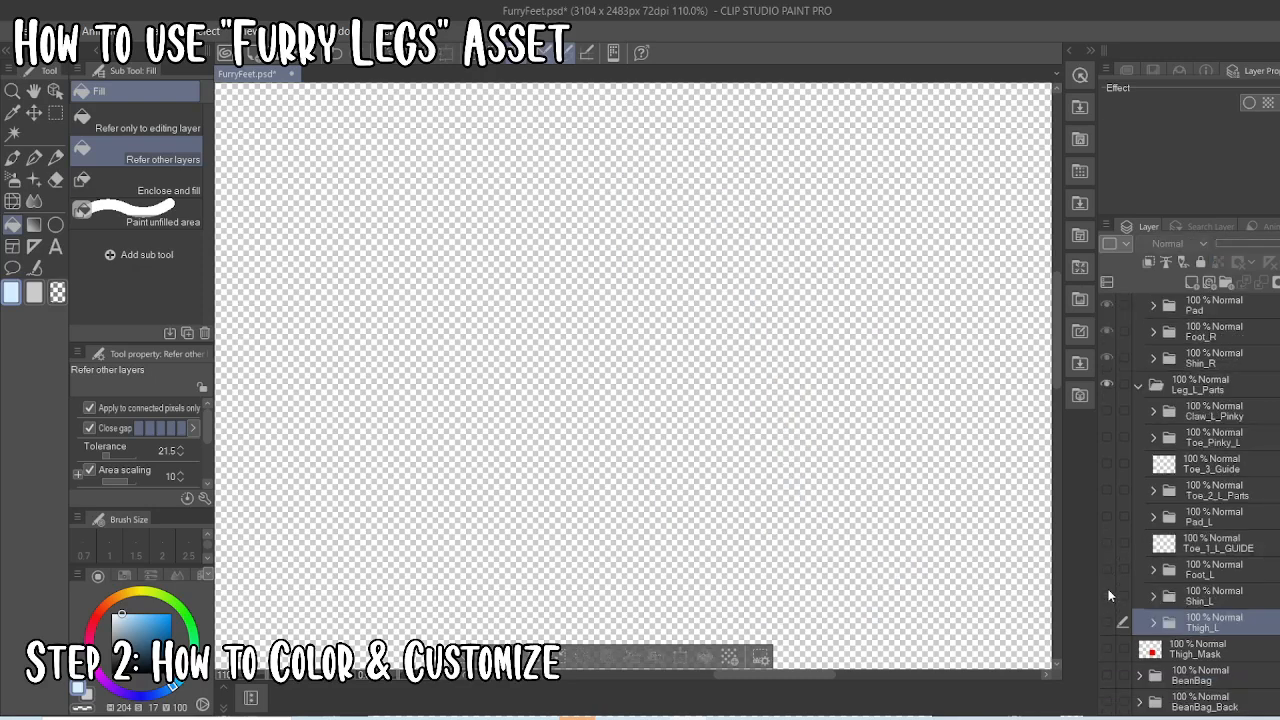
{"action": "left_click", "coordinate": [1107, 595]}
{"action": "left_click", "coordinate": [1154, 596]}
Fill the Shin_L_Color layer with the same light blue as the thigh
{"action": "scroll", "coordinate": [1213, 662], "scroll_direction": "down", "scroll_amount": 1}
{"action": "left_click", "coordinate": [1230, 688]}
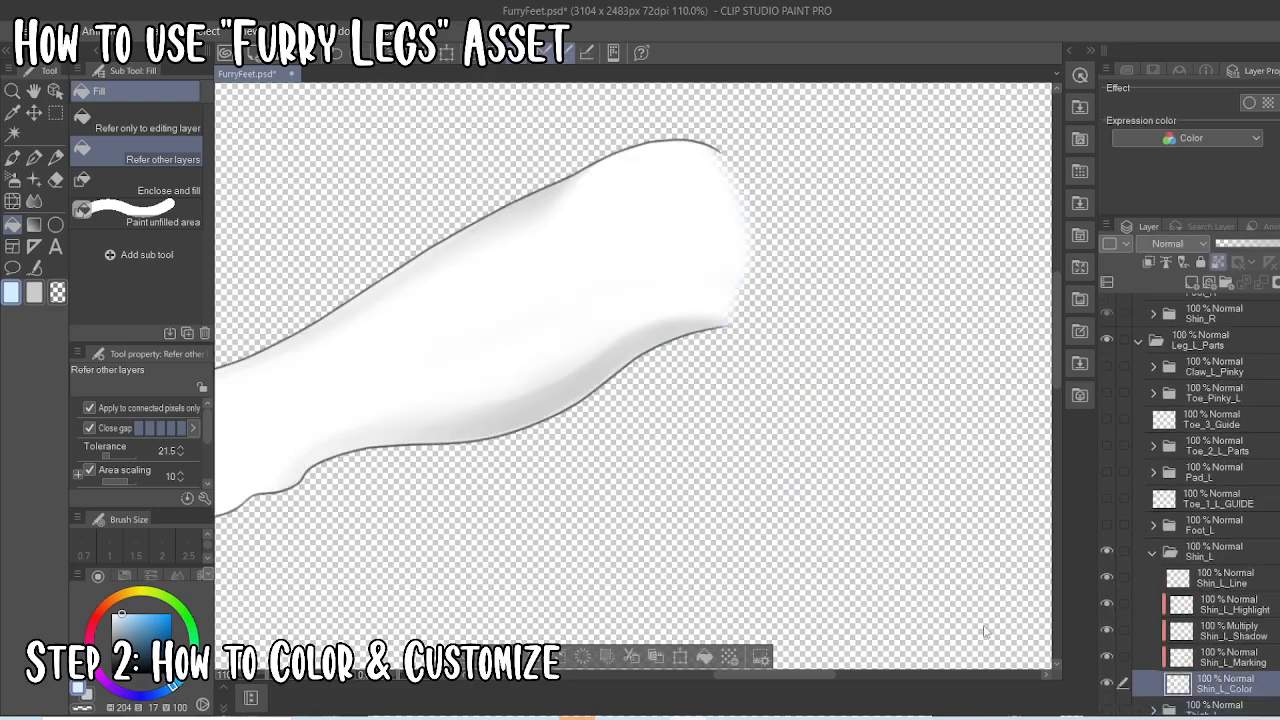
{"action": "left_click", "coordinate": [703, 658]}
Fill the Shin_L_Marking layer on the lower shin with a fully saturated blue
{"action": "left_click_drag", "start_coordinate": [601, 531], "coordinate": [849, 516]}
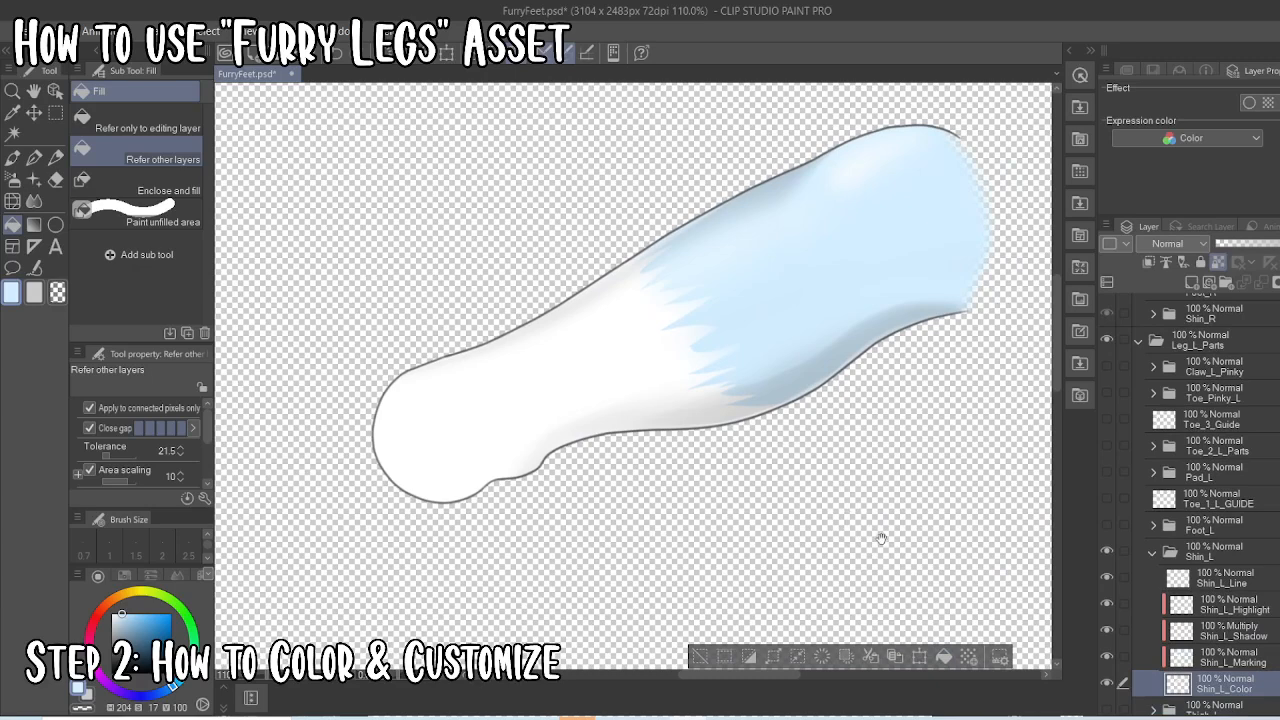
{"action": "left_click_drag", "start_coordinate": [727, 540], "coordinate": [839, 532]}
{"action": "left_click", "coordinate": [1213, 660]}
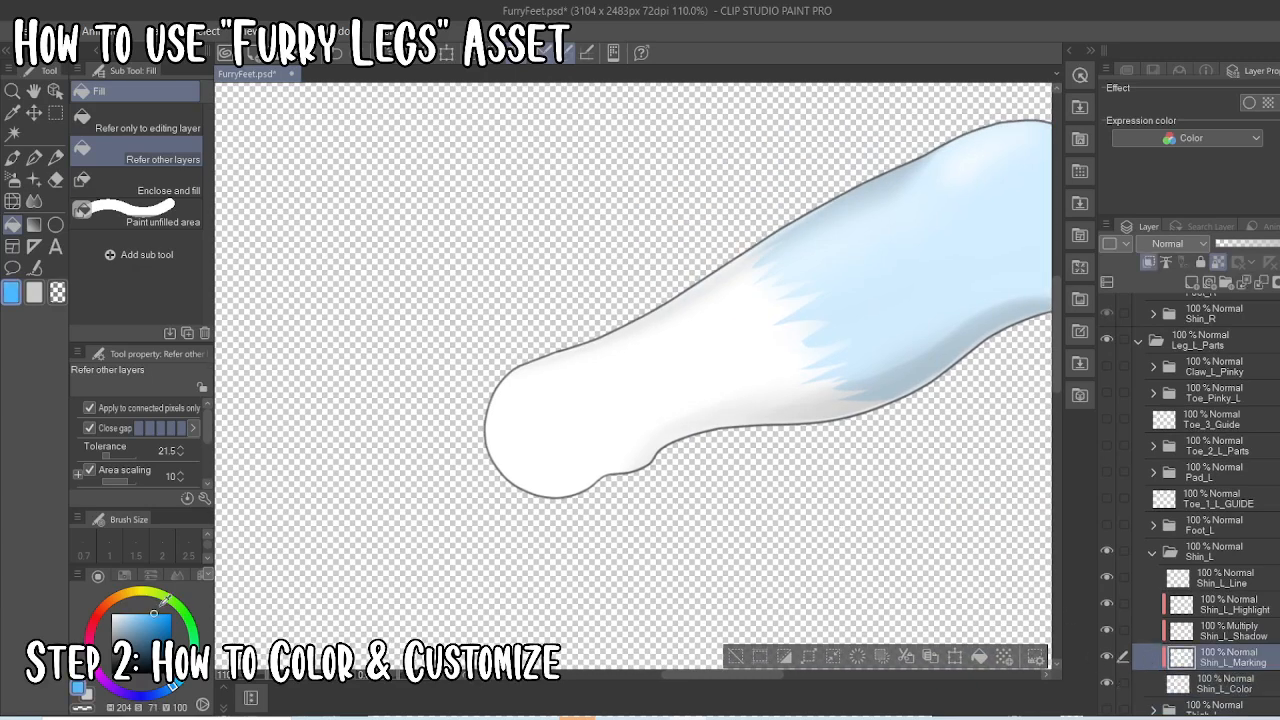
{"action": "left_click", "coordinate": [980, 657]}
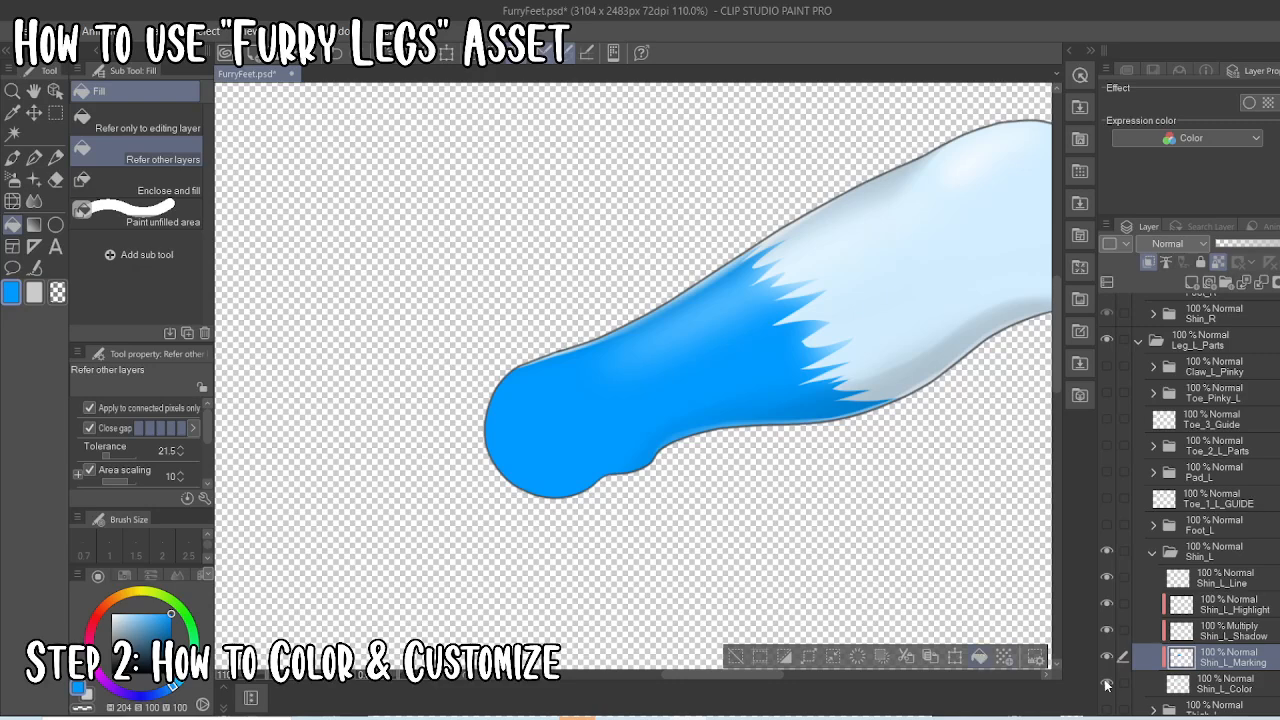
Toggle the Shin_L line, highlight, shadow and marking layers off and on to examine them, and collapse the folder
{"action": "left_click", "coordinate": [1108, 578]}
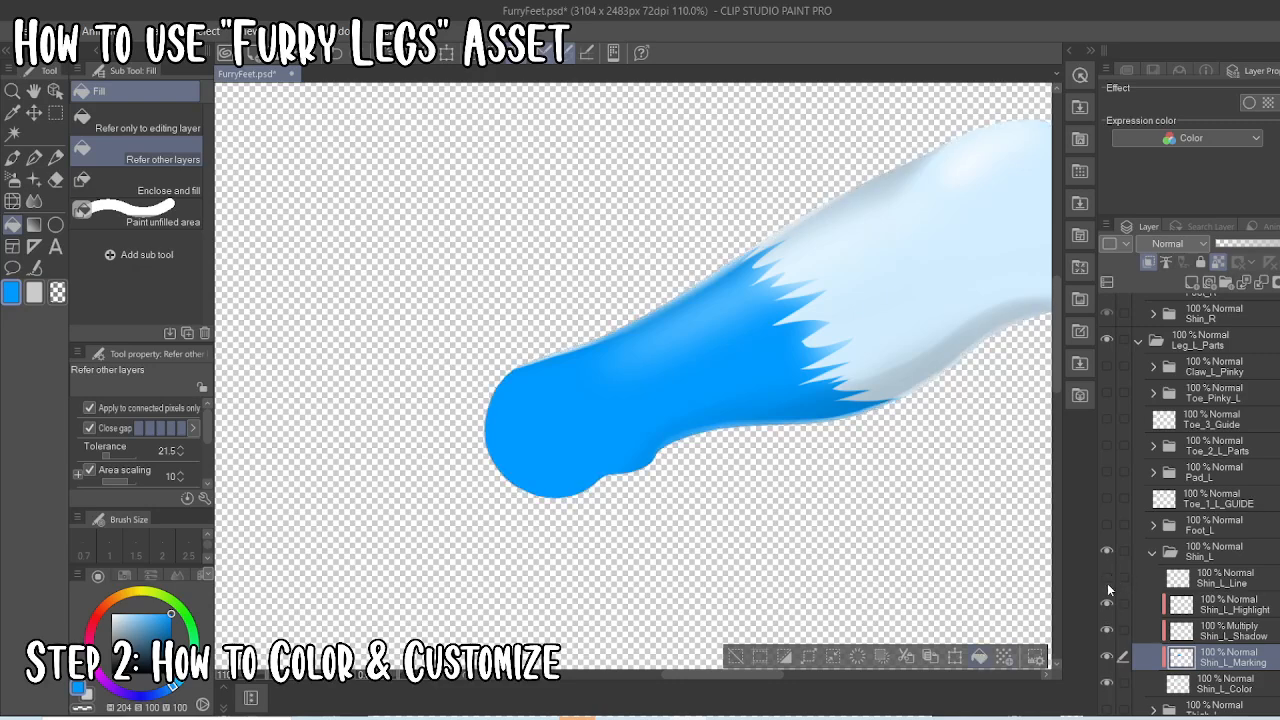
{"action": "left_click", "coordinate": [1103, 604]}
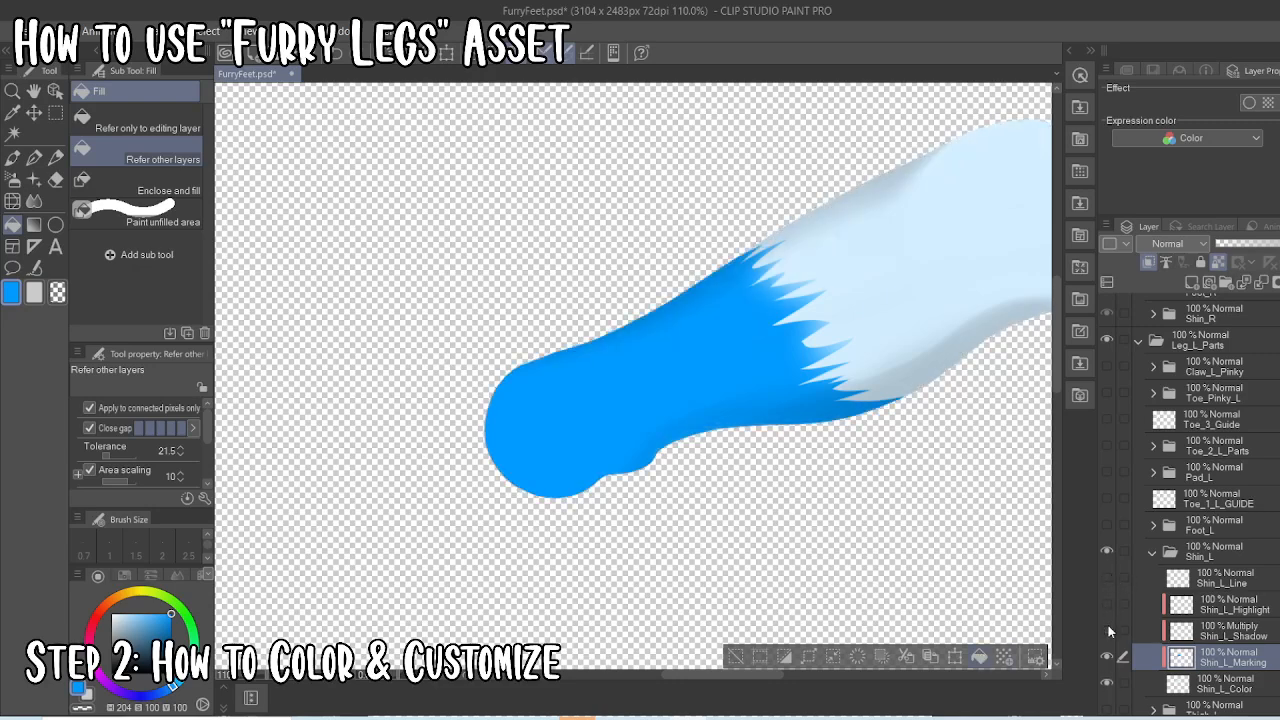
{"action": "left_click", "coordinate": [1108, 627]}
{"action": "left_click", "coordinate": [1108, 657]}
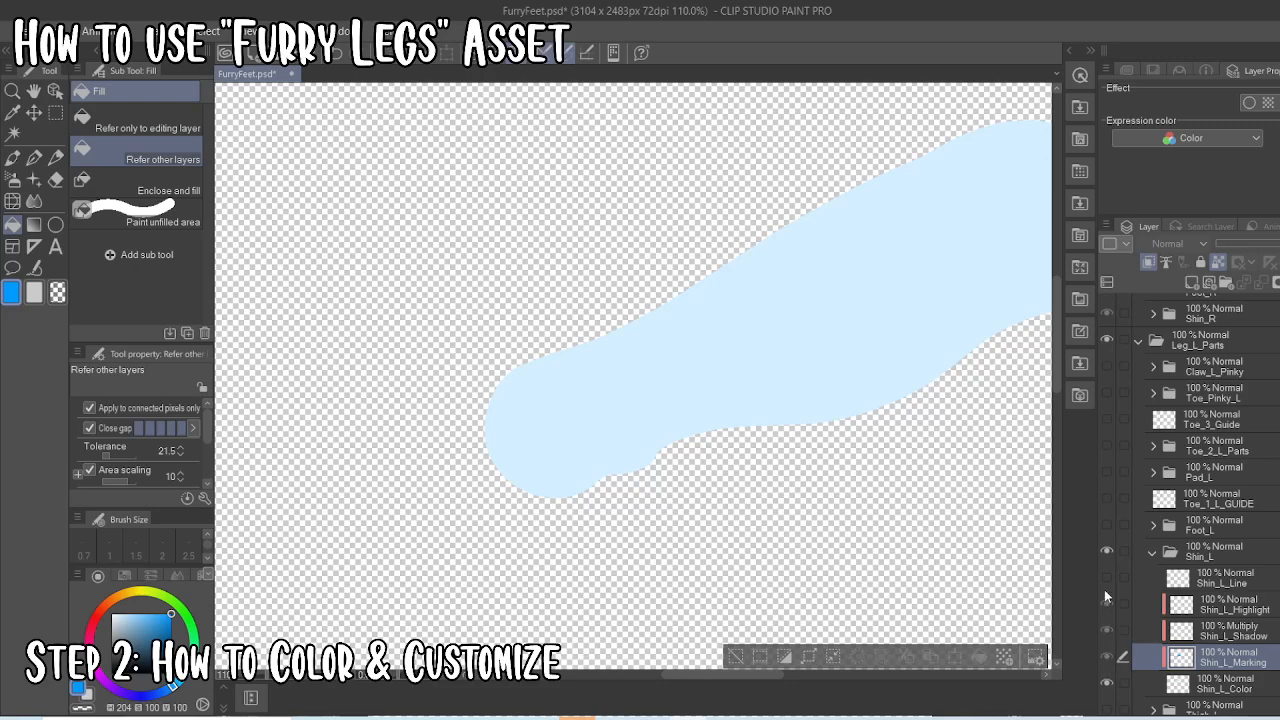
{"action": "left_click_drag", "start_coordinate": [1105, 590], "coordinate": [1107, 577]}
{"action": "left_click", "coordinate": [1151, 554]}
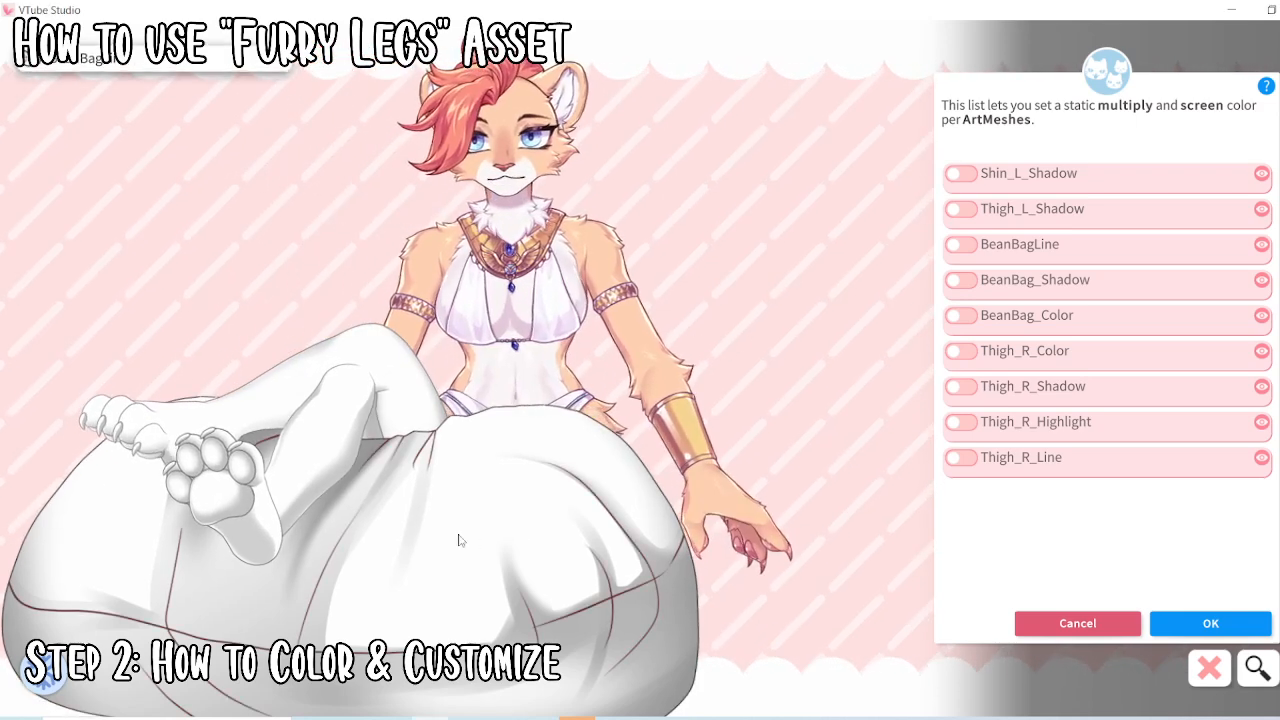
In VTube Studio, center the FurryFeet item under the model and identify the ArtMeshes for the left thigh and bean bag color
{"action": "left_click_drag", "start_coordinate": [135, 487], "coordinate": [322, 490]}
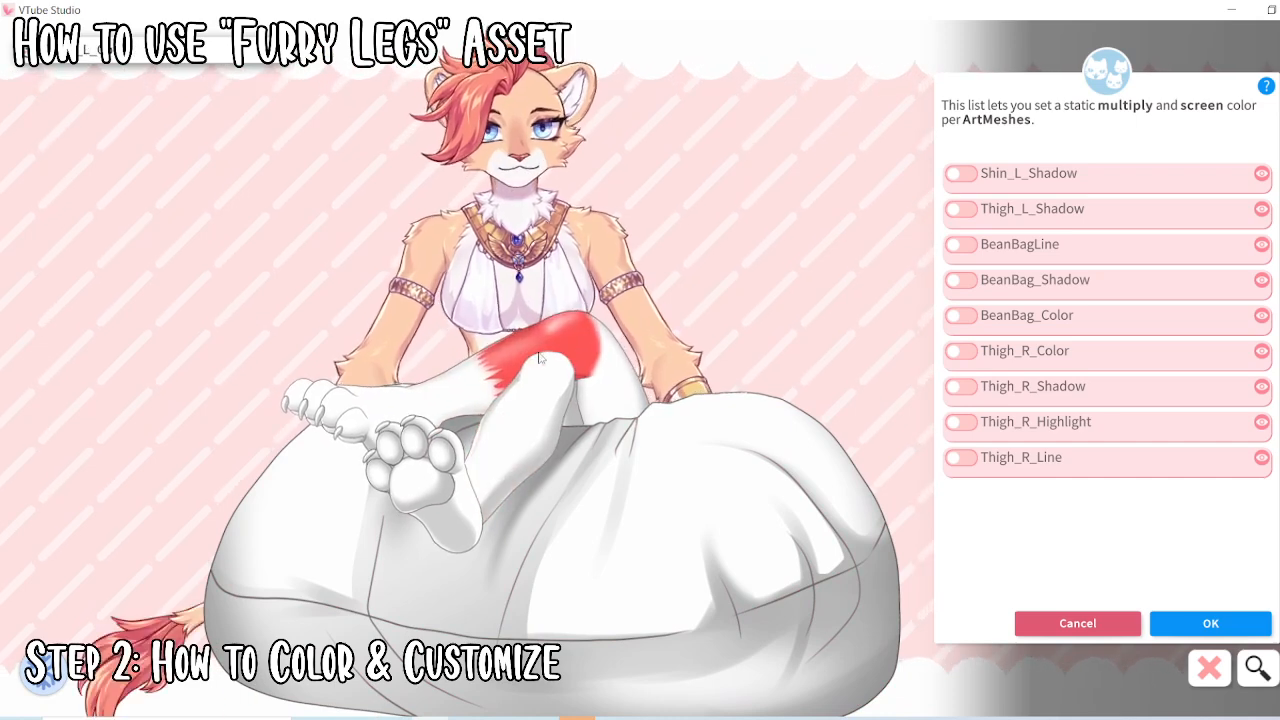
{"action": "left_click", "coordinate": [622, 400]}
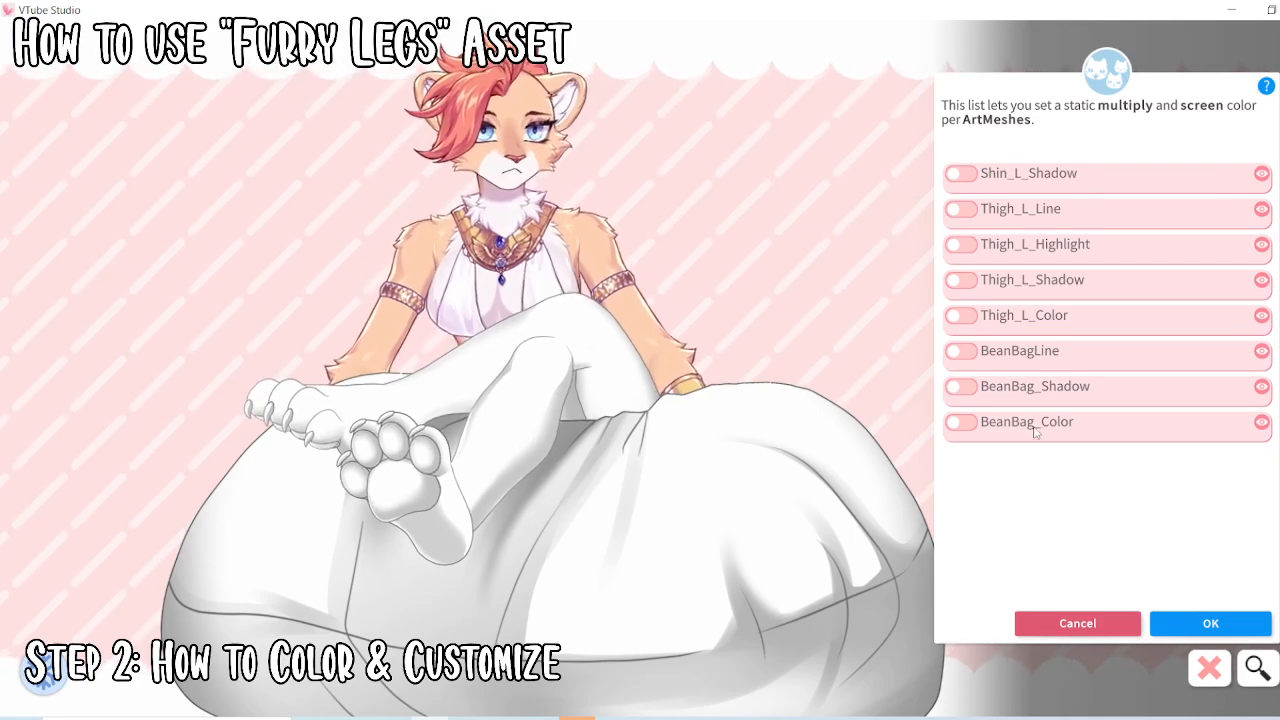
{"action": "left_click", "coordinate": [1261, 423]}
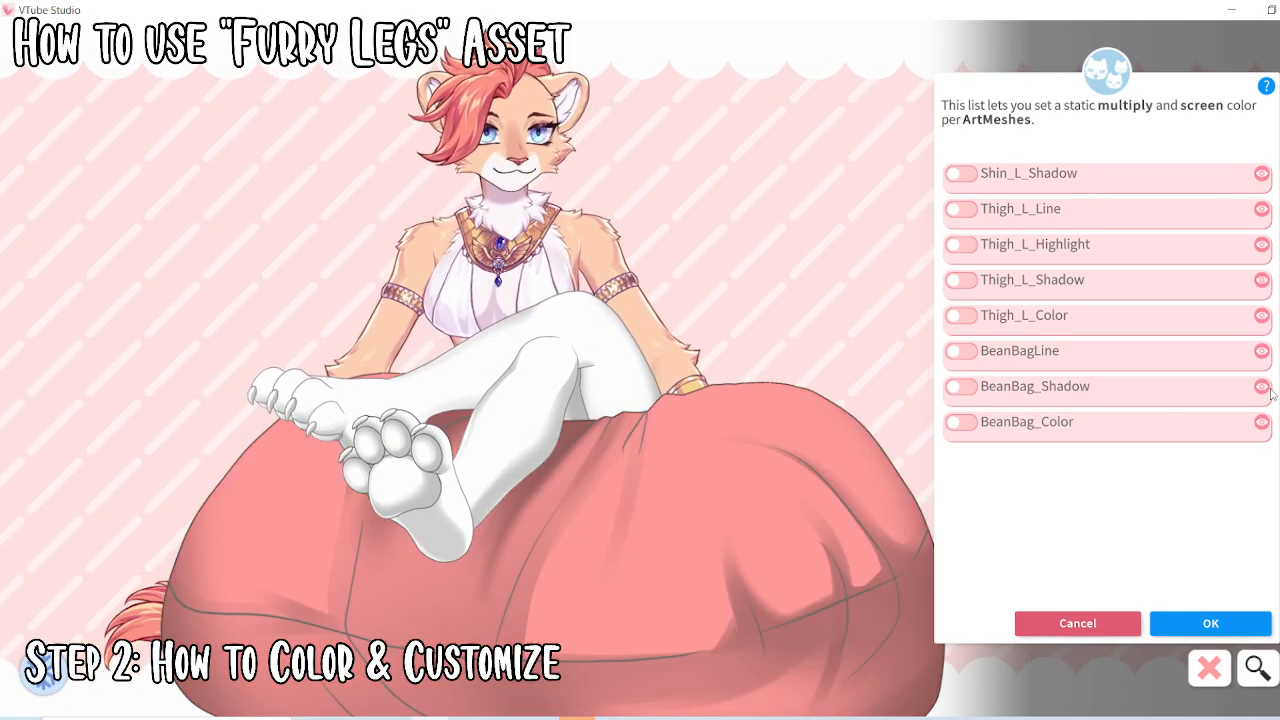
{"action": "left_click", "coordinate": [1263, 316]}
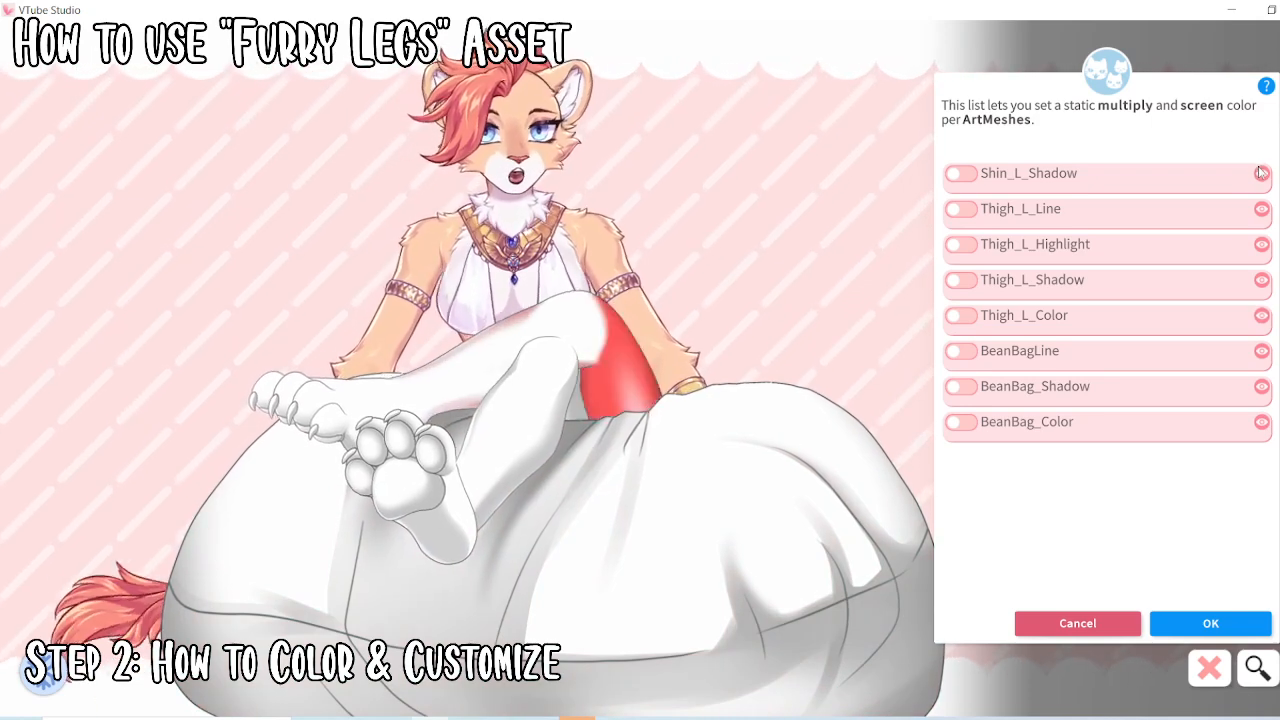
{"action": "left_click", "coordinate": [608, 398]}
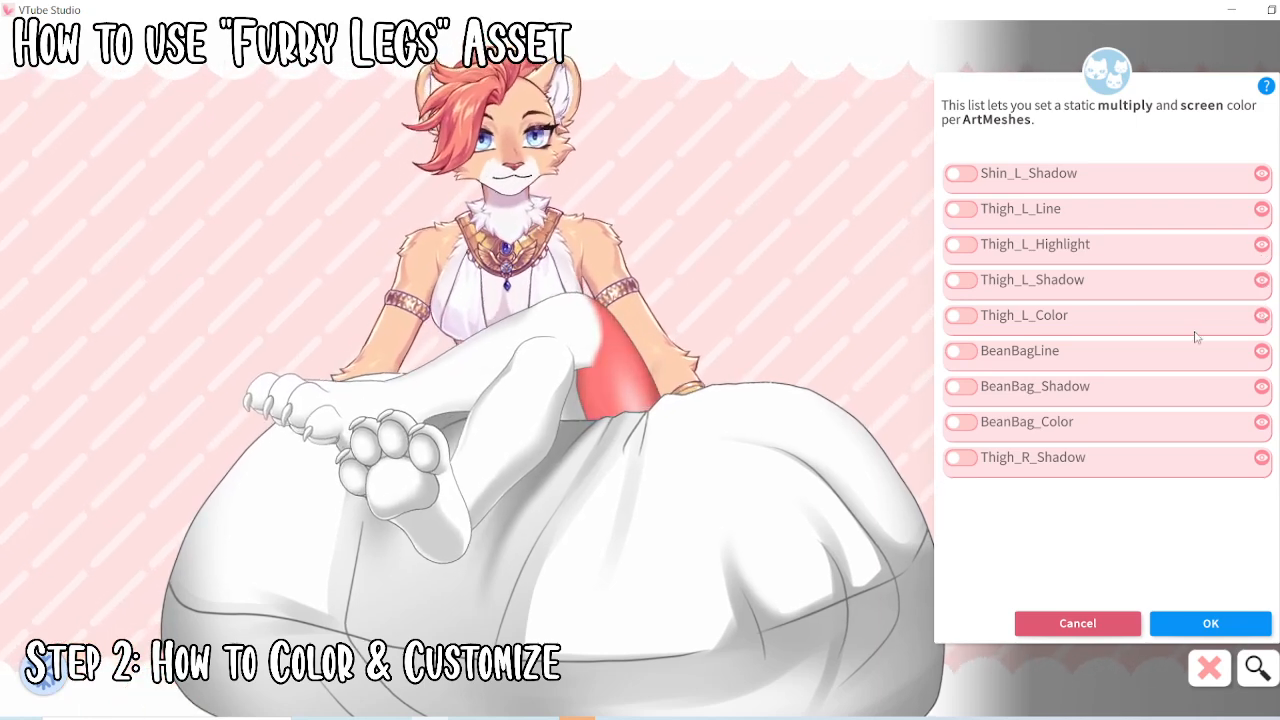
Enable custom coloring for Thigh_L_Color with a light peach multiply color matching the model's fur and a black screen color
{"action": "left_click", "coordinate": [958, 316]}
{"action": "left_click", "coordinate": [1116, 281]}
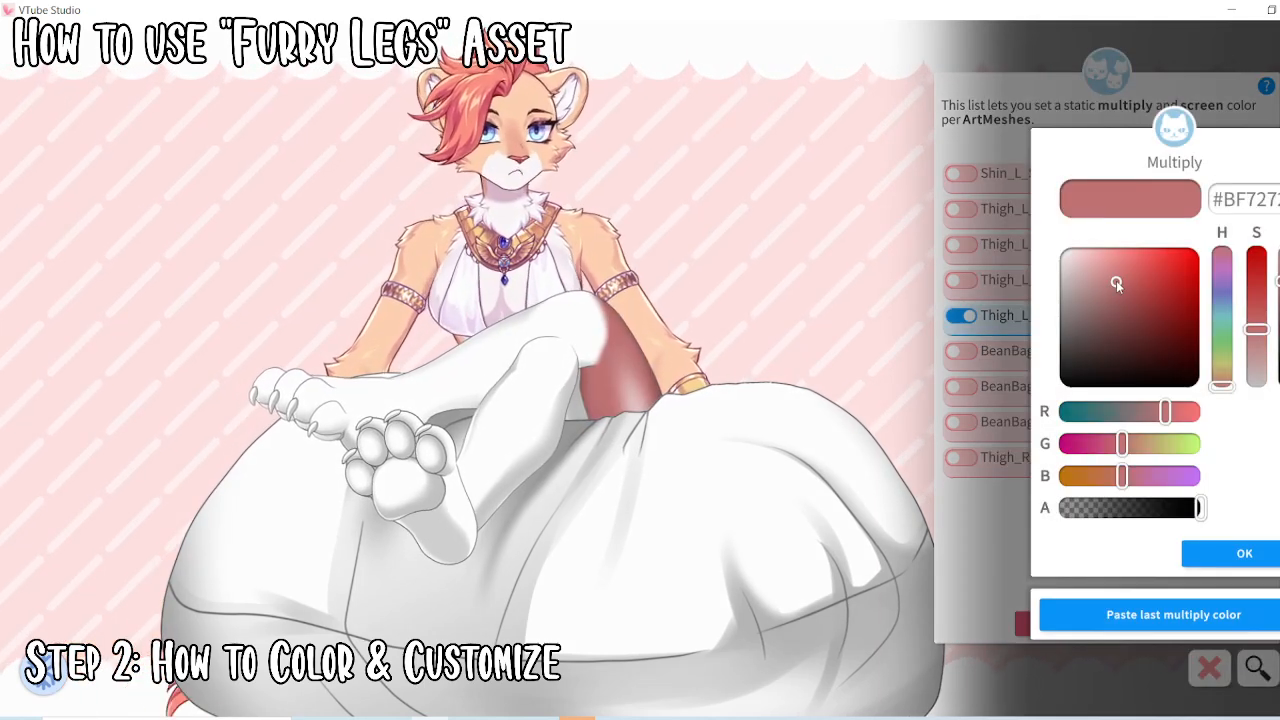
{"action": "mouse_move", "coordinate": [1116, 281]}
{"action": "left_mouse_down"}
{"action": "mouse_move", "coordinate": [1141, 281]}
{"action": "mouse_move", "coordinate": [1126, 281]}
{"action": "mouse_move", "coordinate": [1155, 250]}
{"action": "mouse_move", "coordinate": [1142, 247]}
{"action": "left_mouse_up"}
{"action": "left_click", "coordinate": [1223, 374]}
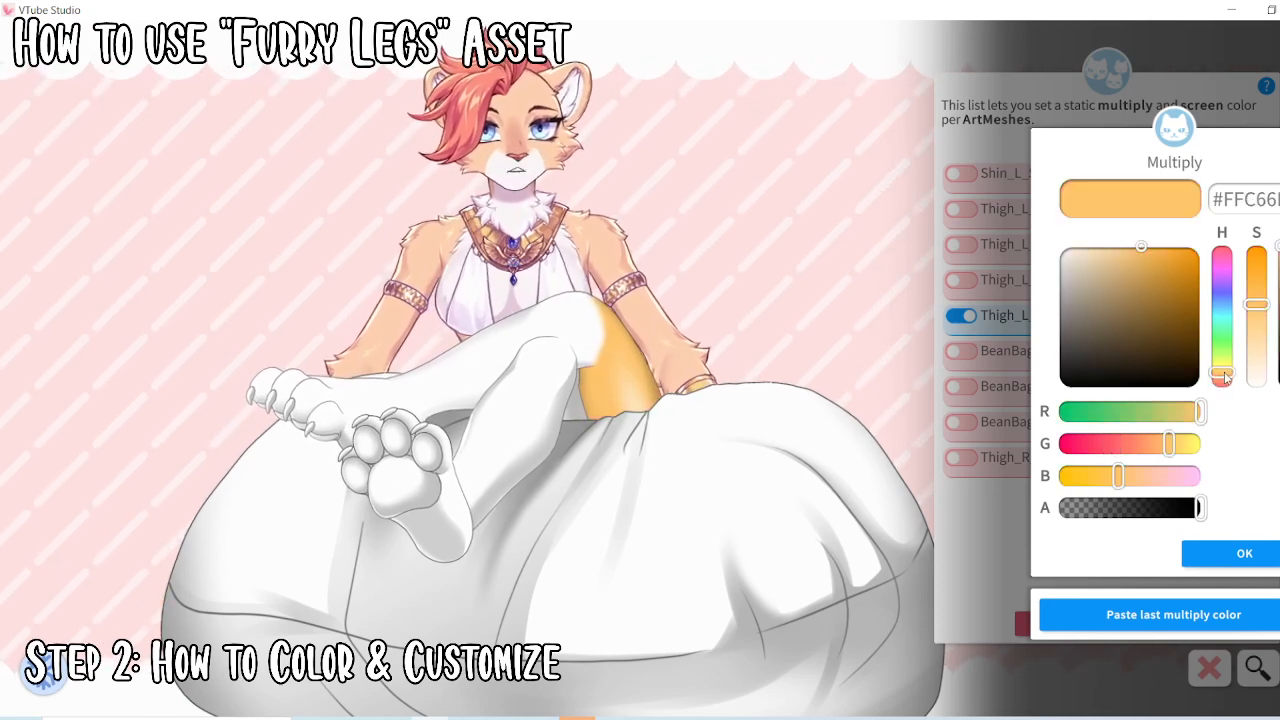
{"action": "left_click_drag", "start_coordinate": [1170, 443], "coordinate": [1161, 443]}
{"action": "left_click_drag", "start_coordinate": [1258, 314], "coordinate": [1257, 325]}
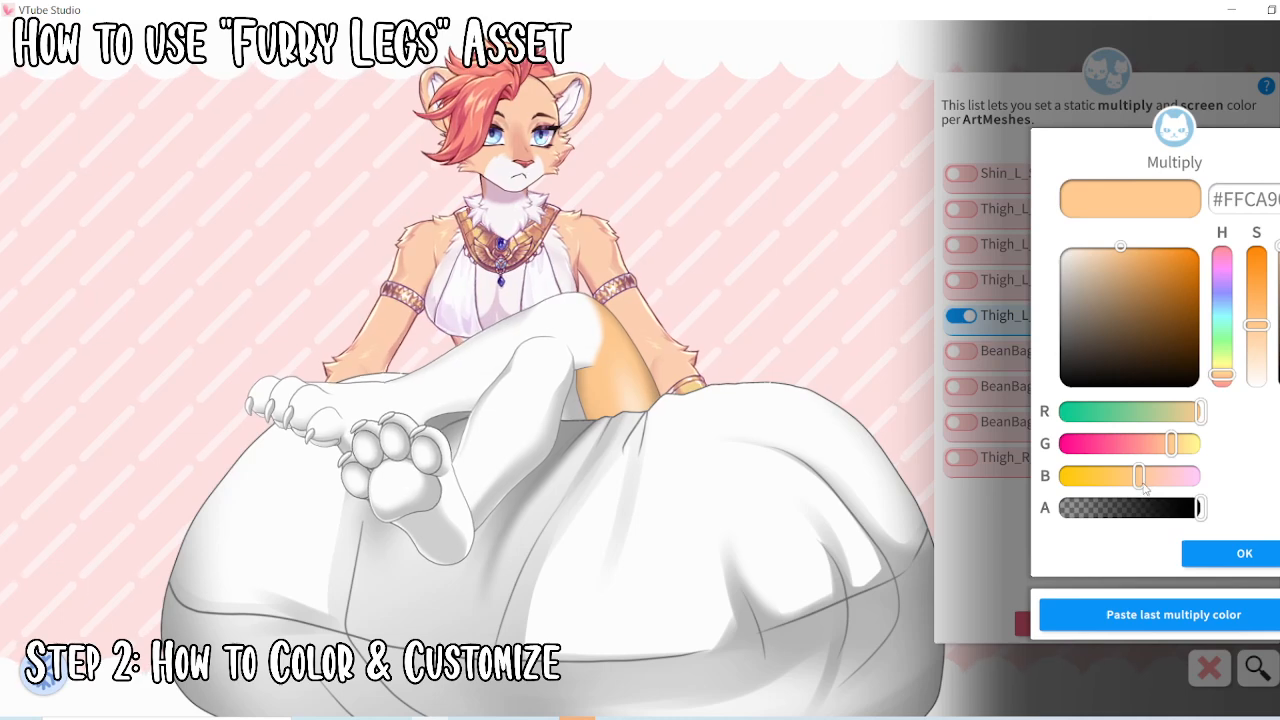
{"action": "left_click_drag", "start_coordinate": [1138, 476], "coordinate": [1151, 482]}
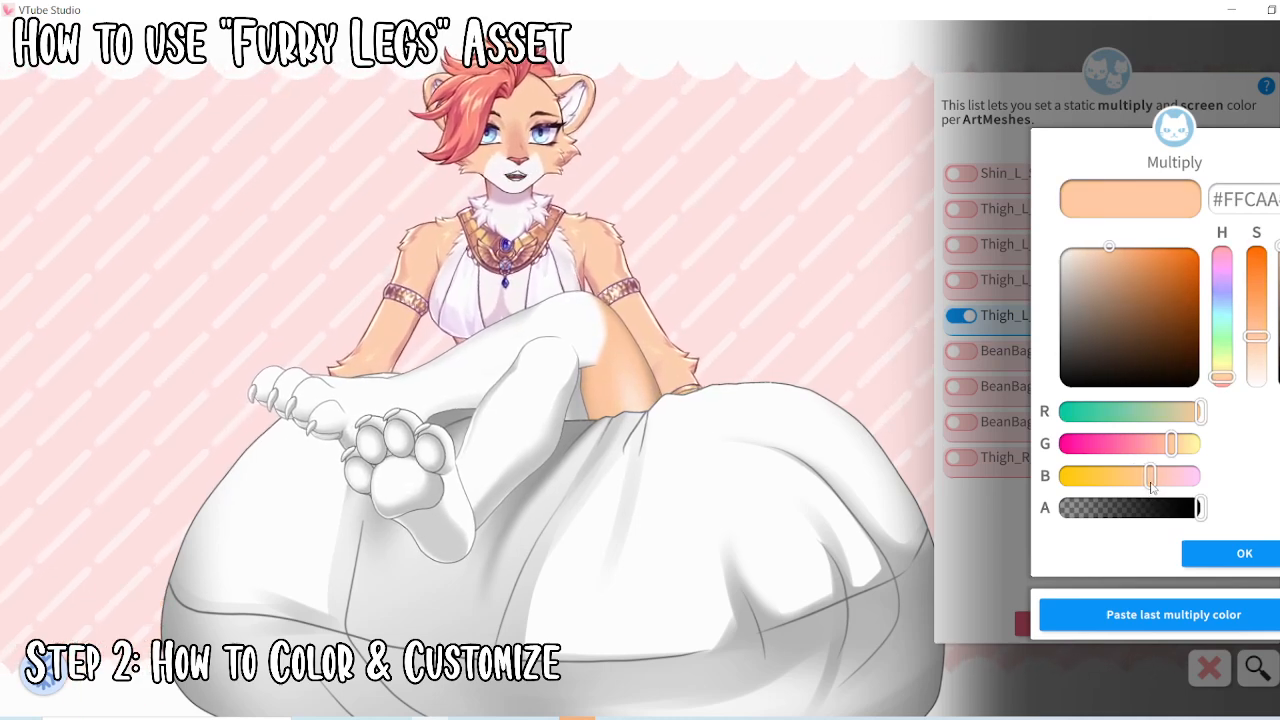
{"action": "left_click_drag", "start_coordinate": [1256, 338], "coordinate": [1256, 343]}
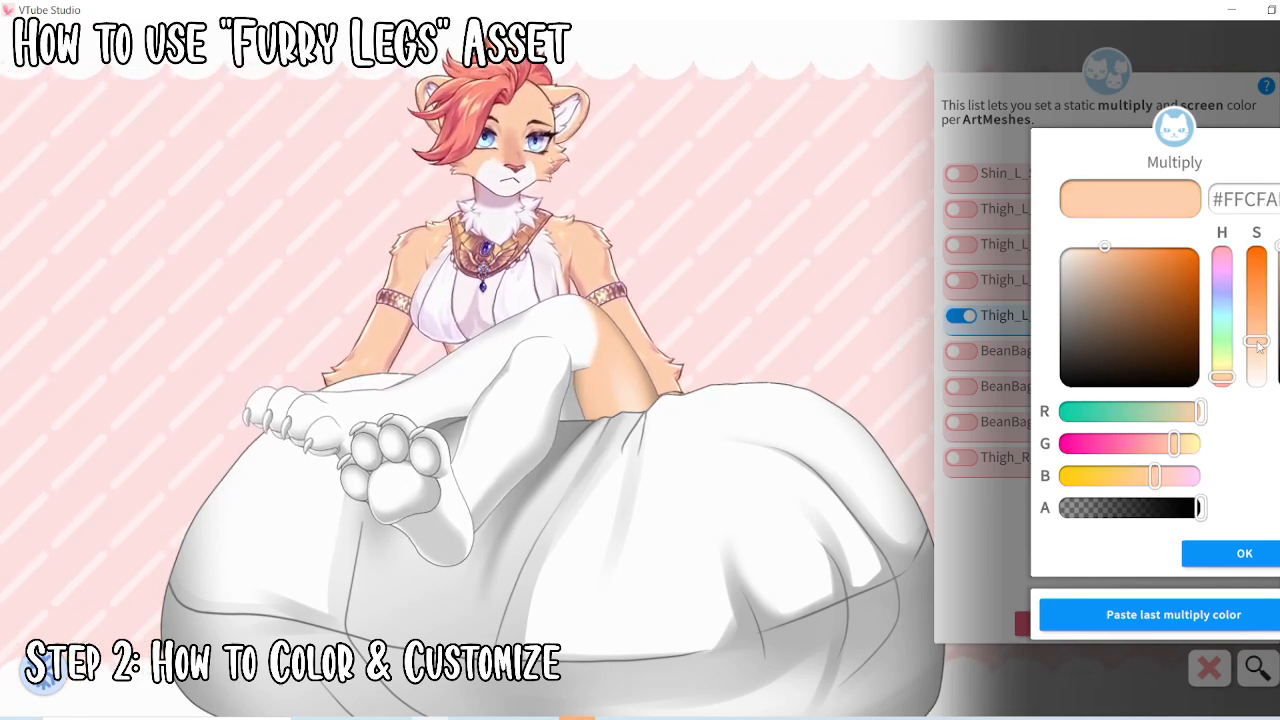
{"action": "left_click", "coordinate": [1247, 557]}
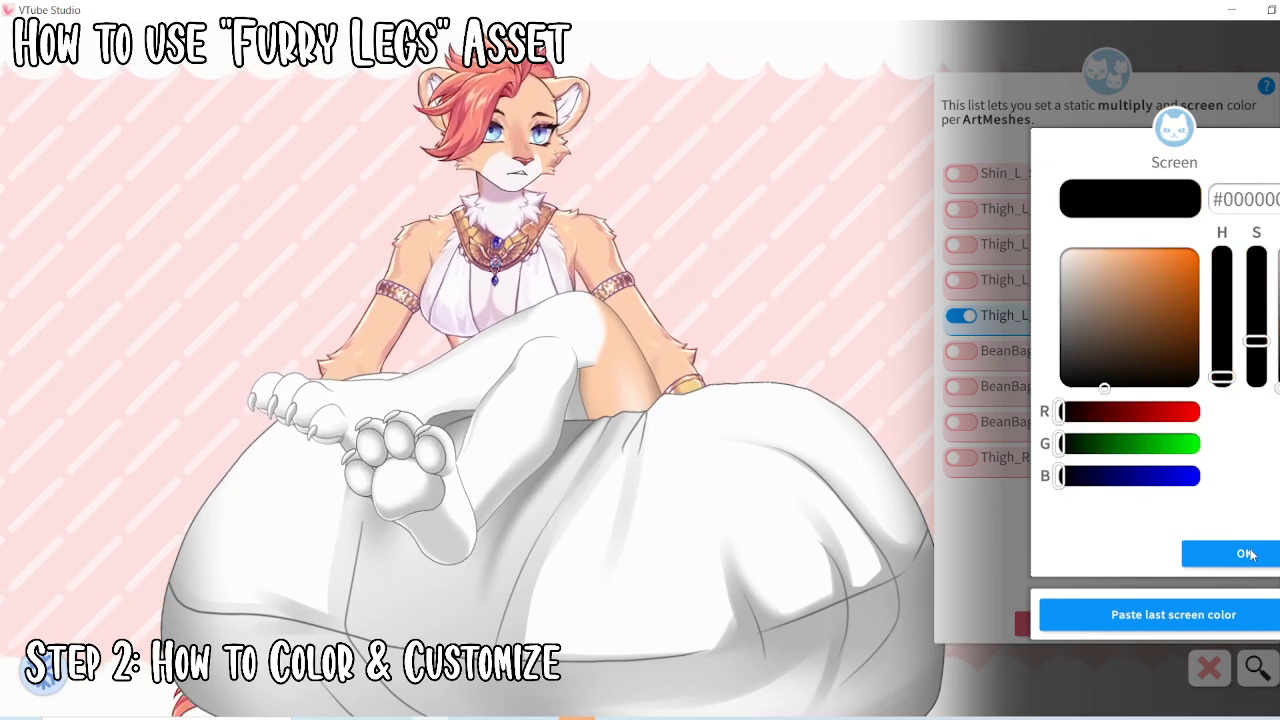
{"action": "left_click", "coordinate": [1240, 552]}
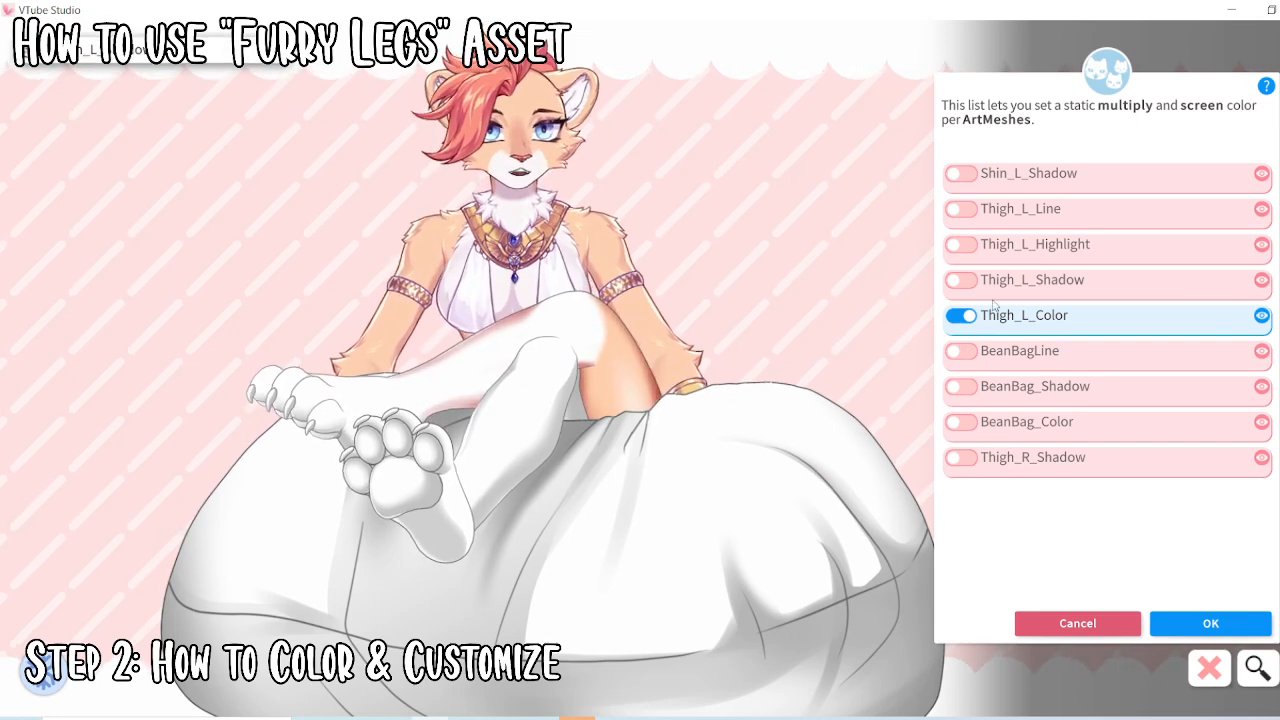
Enable custom coloring for Thigh_L_Shadow with a semi-transparent pink #FFB7DD multiply color and black screen color, and note the shadow code in Notepad
{"action": "left_click", "coordinate": [961, 280]}
{"action": "left_click_drag", "start_coordinate": [1183, 447], "coordinate": [1062, 446]}
{"action": "left_click_drag", "start_coordinate": [1175, 414], "coordinate": [1060, 413]}
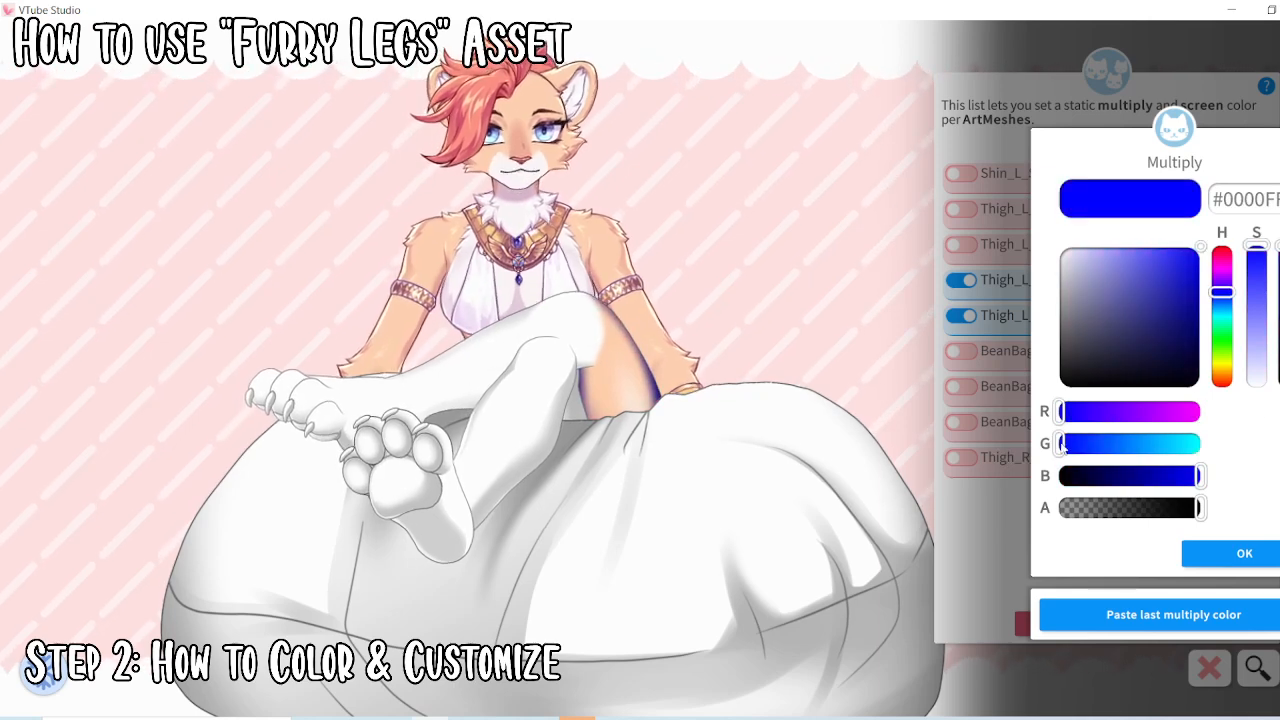
{"action": "left_click_drag", "start_coordinate": [1174, 414], "coordinate": [1157, 447]}
{"action": "left_click_drag", "start_coordinate": [1149, 452], "coordinate": [1162, 449]}
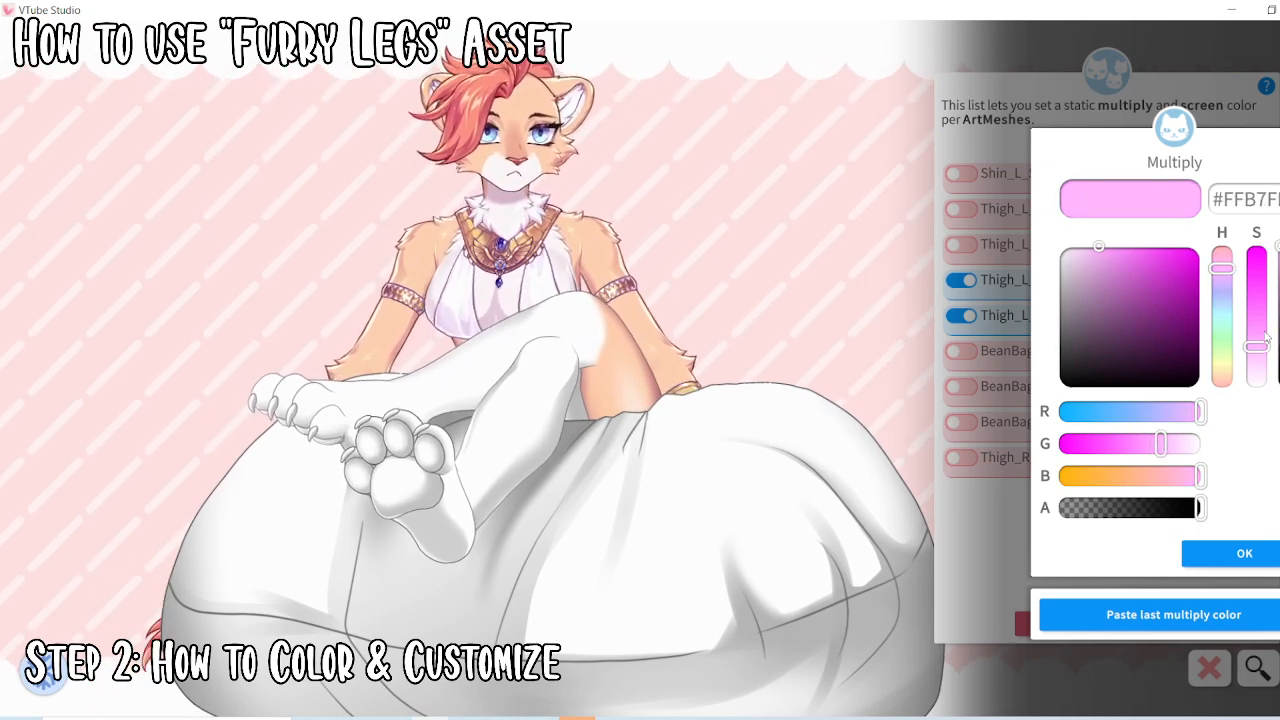
{"action": "left_click_drag", "start_coordinate": [1265, 340], "coordinate": [1260, 333]}
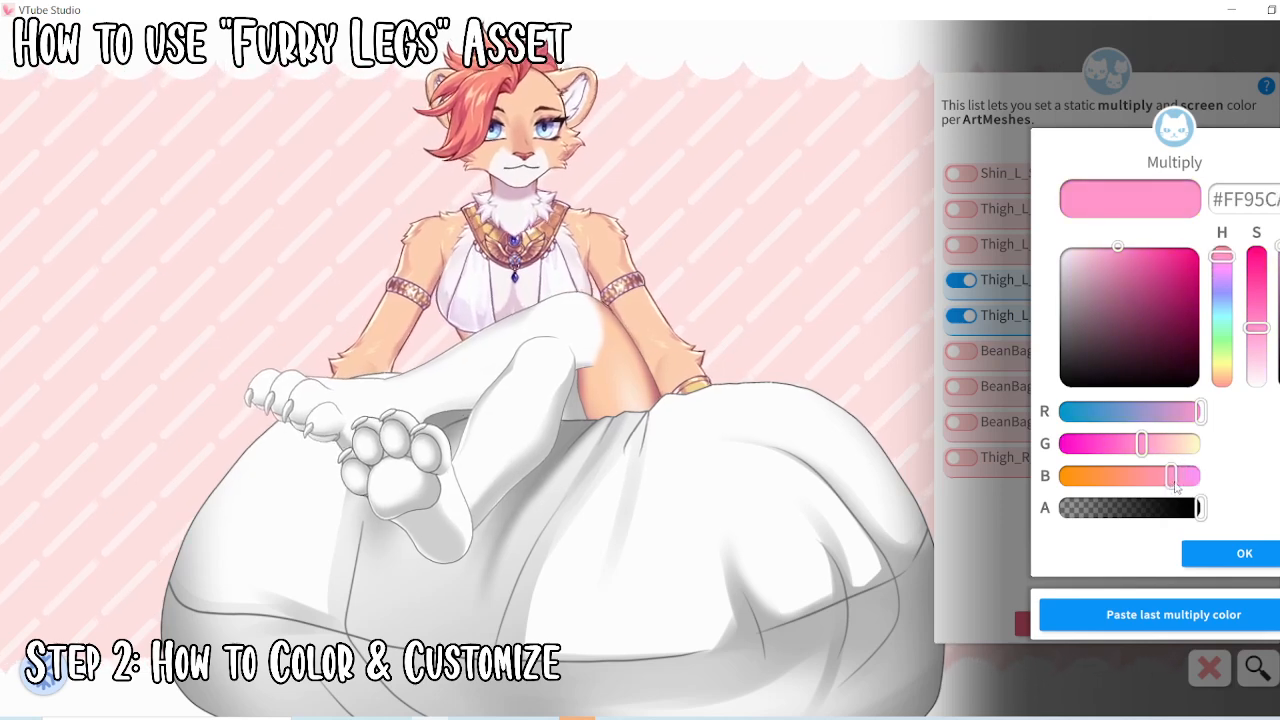
{"action": "mouse_move", "coordinate": [1254, 339]}
{"action": "left_mouse_down"}
{"action": "mouse_move", "coordinate": [1262, 367]}
{"action": "mouse_move", "coordinate": [1262, 350]}
{"action": "left_mouse_up"}
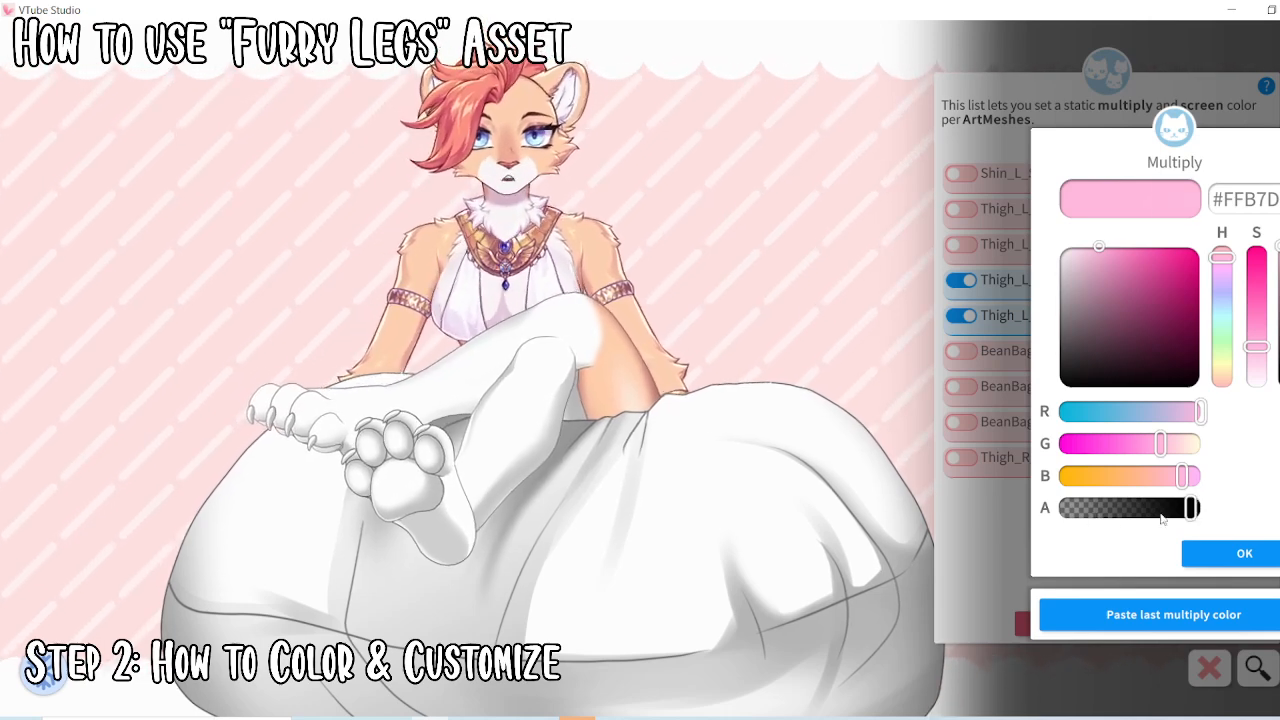
{"action": "left_click_drag", "start_coordinate": [1161, 514], "coordinate": [873, 516]}
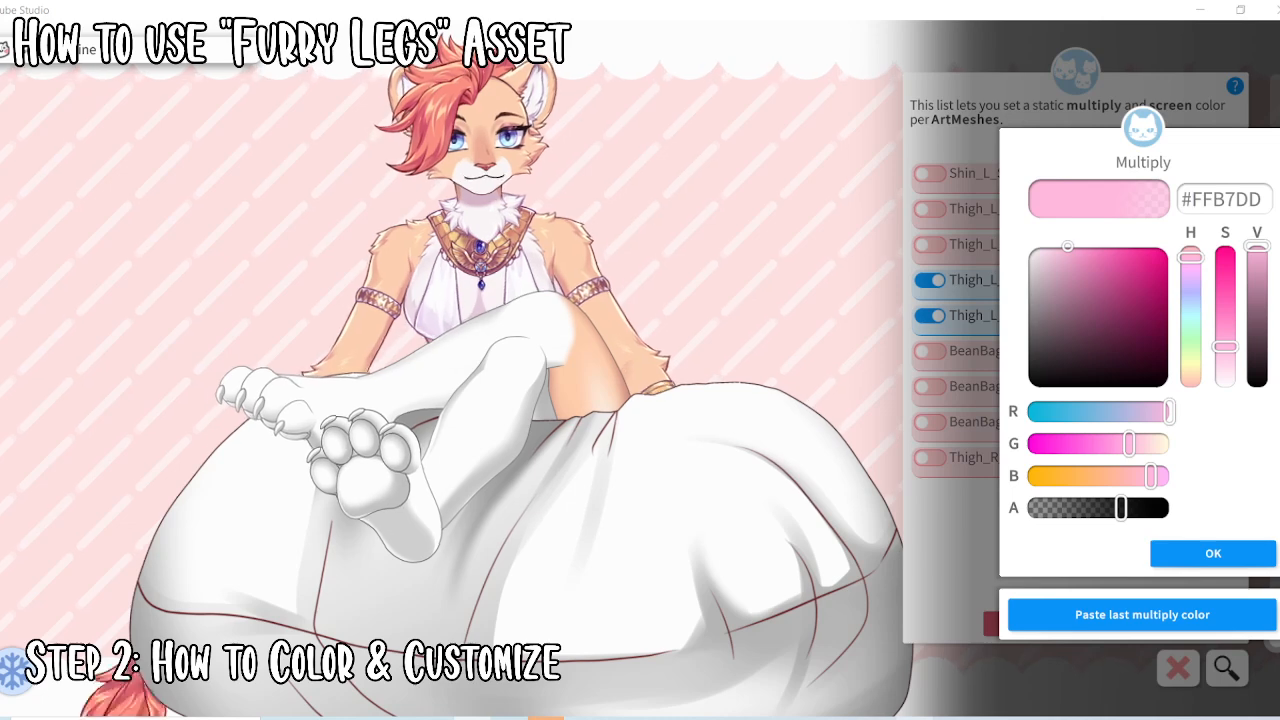
{"action": "left_click", "coordinate": [915, 718]}
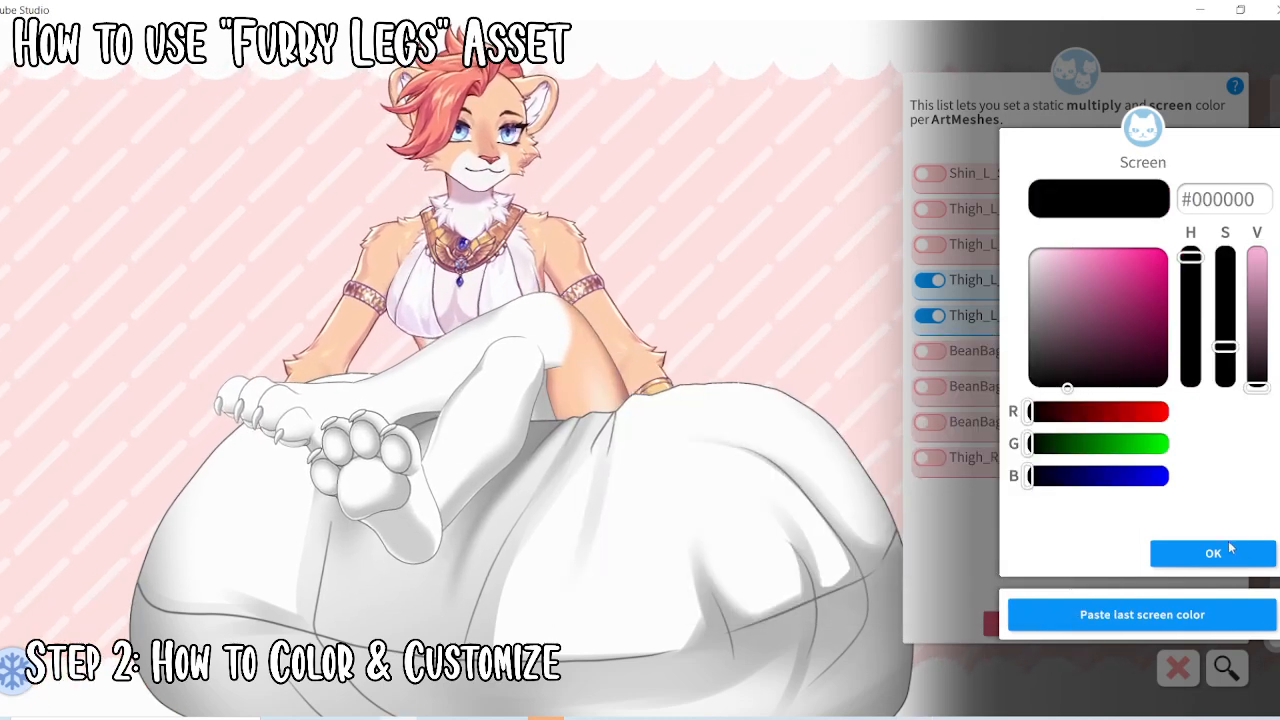
{"action": "left_click", "coordinate": [1230, 548]}
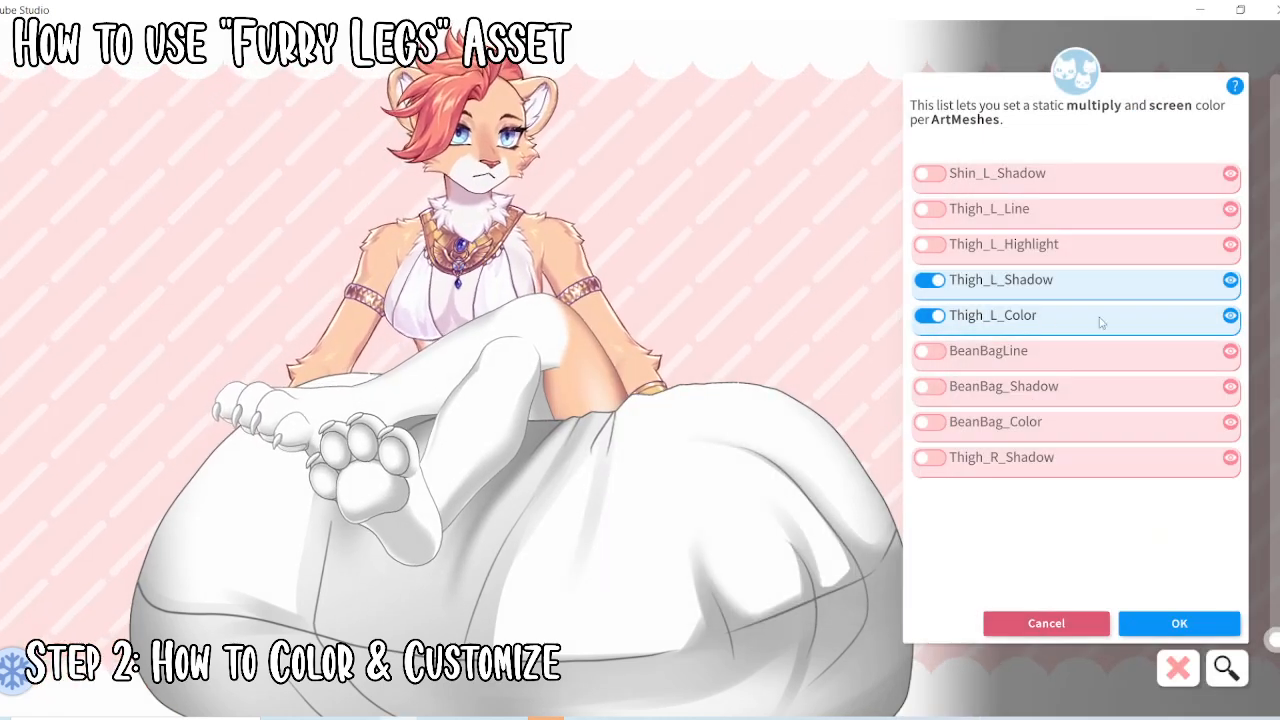
Reopen the Thigh_L_Color colors, note the skin multiply code #FFCFAD in Notepad, and accept the multiply and screen colors
{"action": "left_click", "coordinate": [1099, 318]}
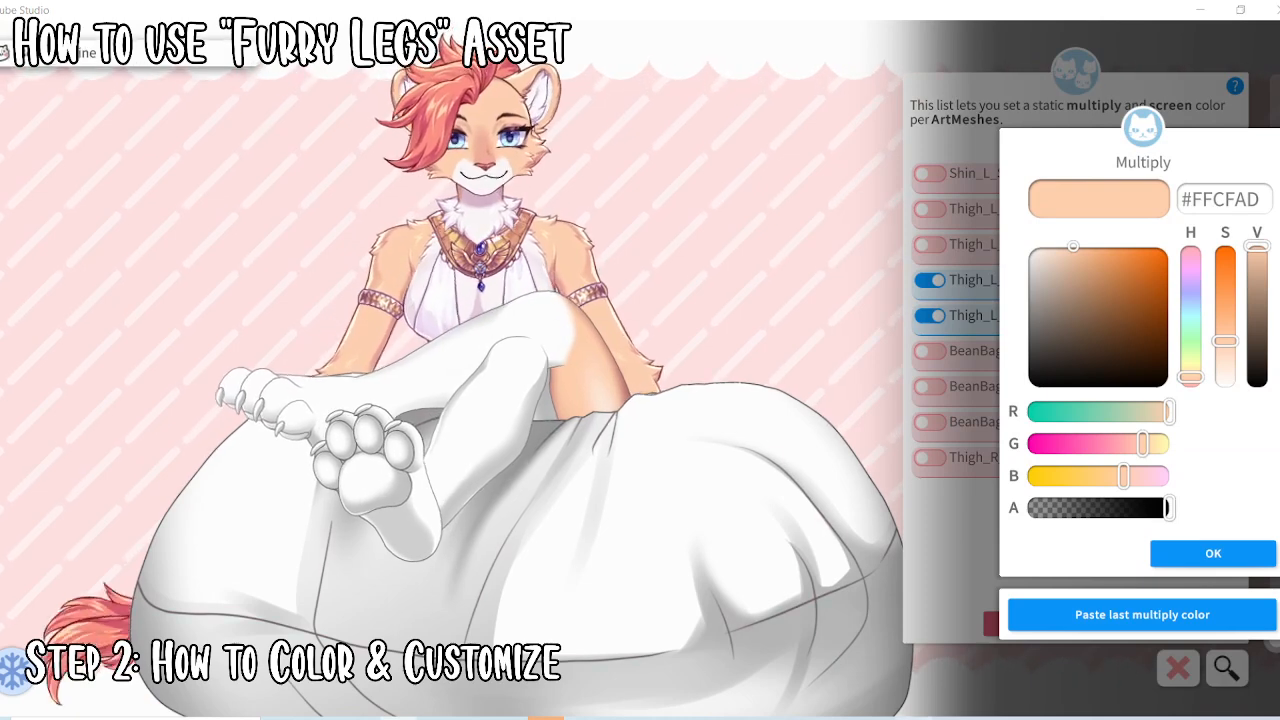
{"action": "key", "text": "alt+Tab"}
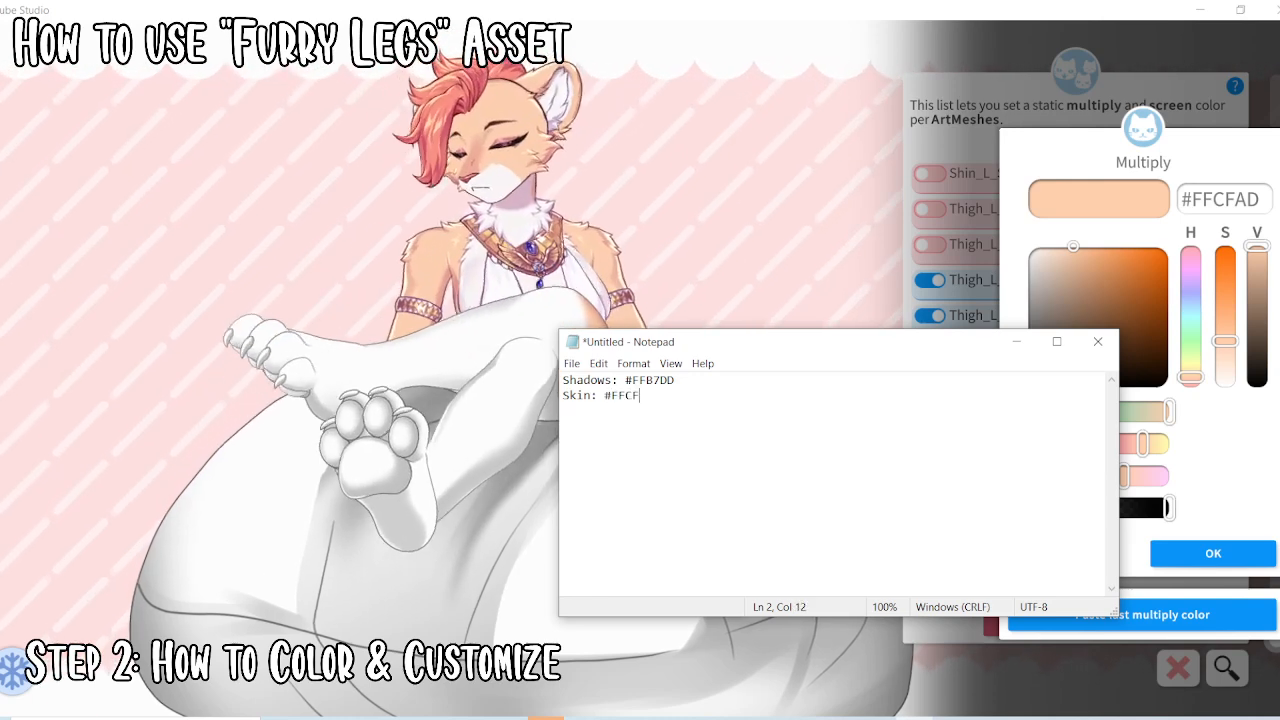
{"action": "left_click", "coordinate": [1220, 552]}
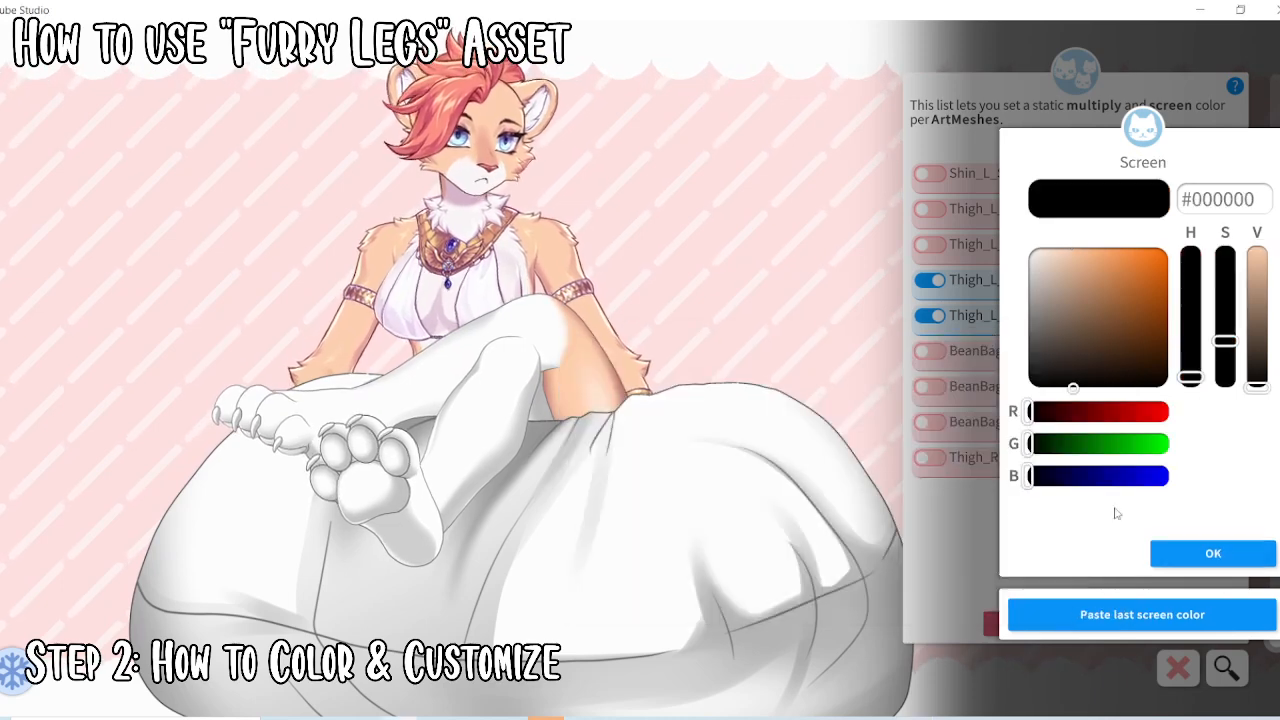
{"action": "left_click", "coordinate": [1210, 553]}
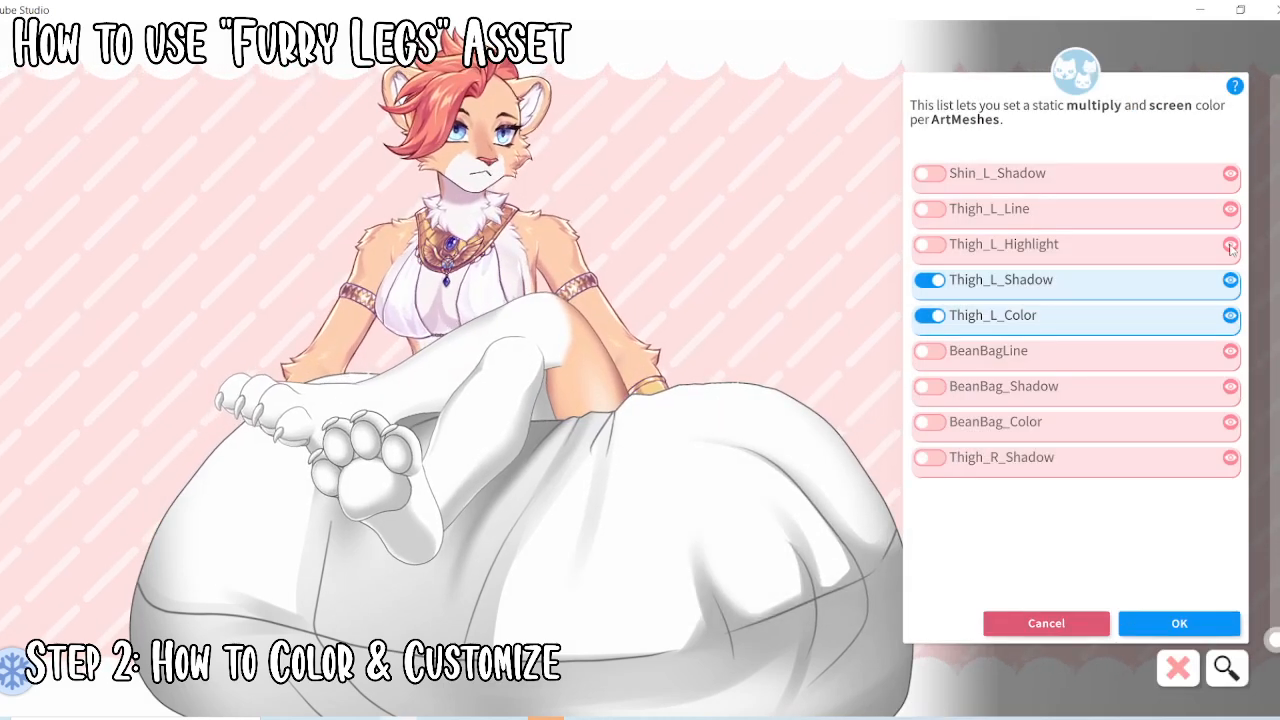
Enable custom coloring for Thigh_L_Highlight with the pale yellow multiply color #FFFFD5, and note the highlight code in Notepad as #FFFD5
{"action": "left_click", "coordinate": [932, 246]}
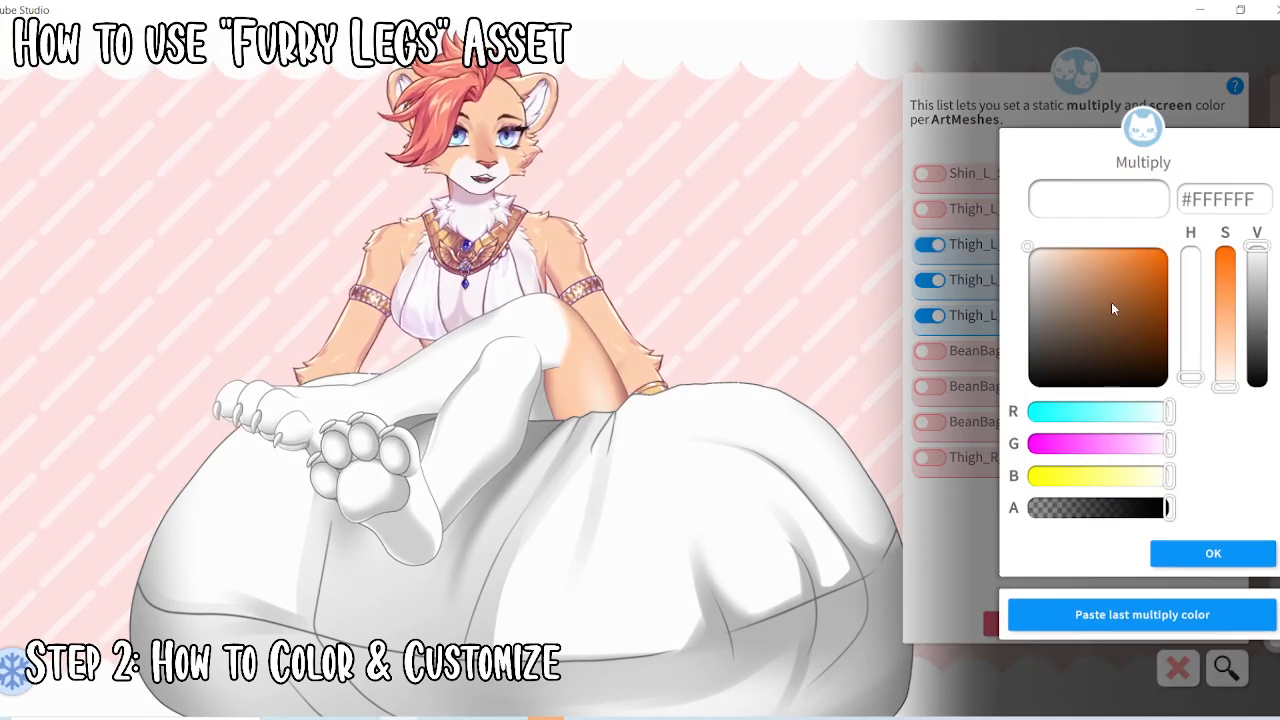
{"action": "left_click_drag", "start_coordinate": [1113, 478], "coordinate": [1133, 476]}
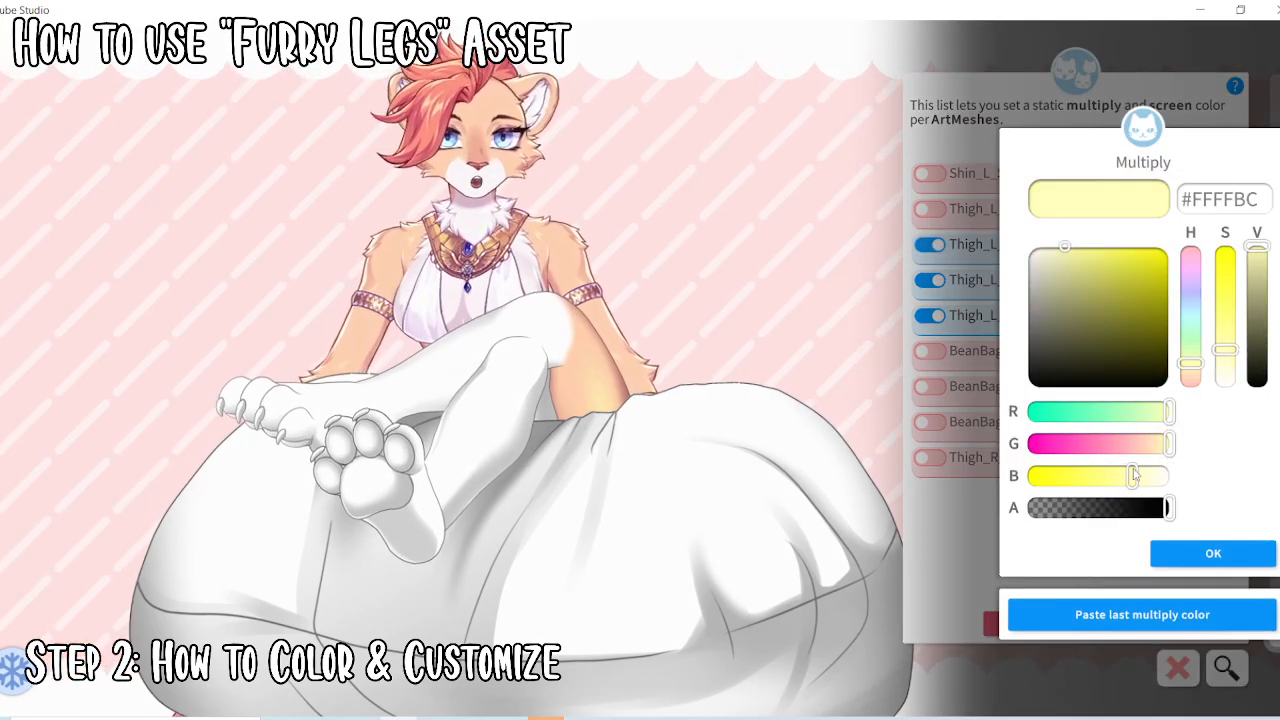
{"action": "left_click_drag", "start_coordinate": [1228, 362], "coordinate": [1232, 368]}
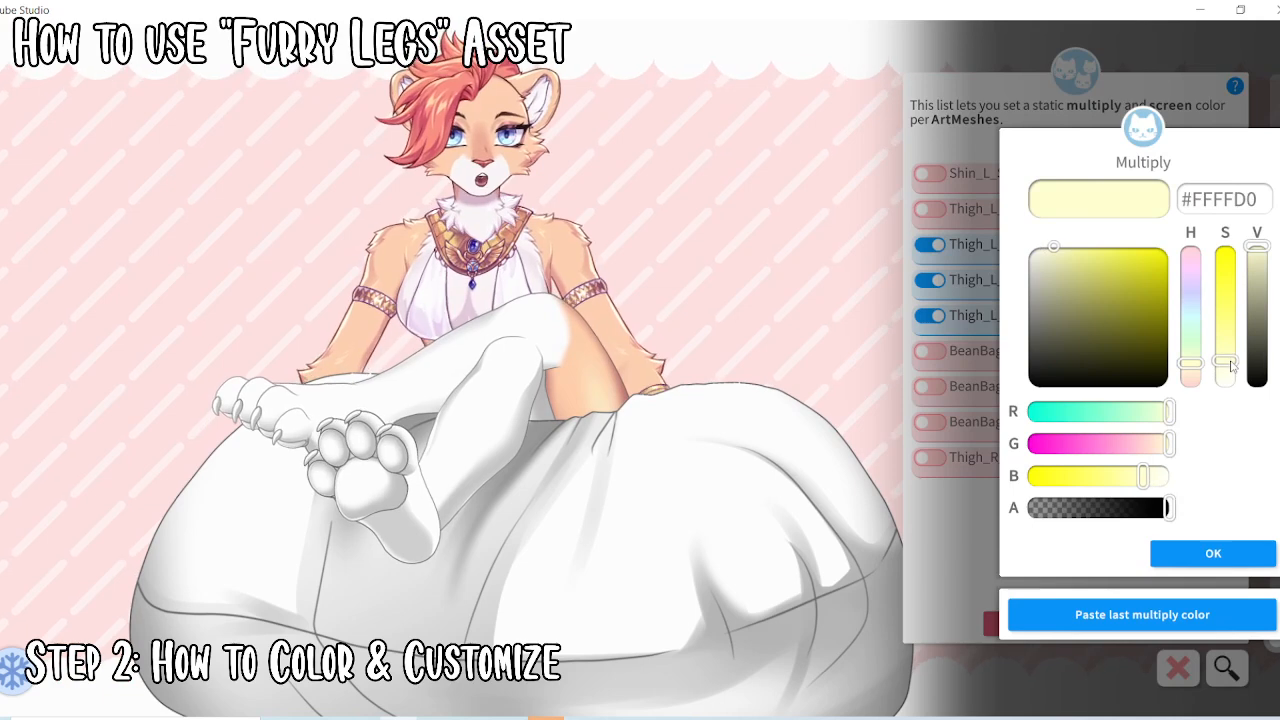
{"action": "left_click", "coordinate": [682, 718]}
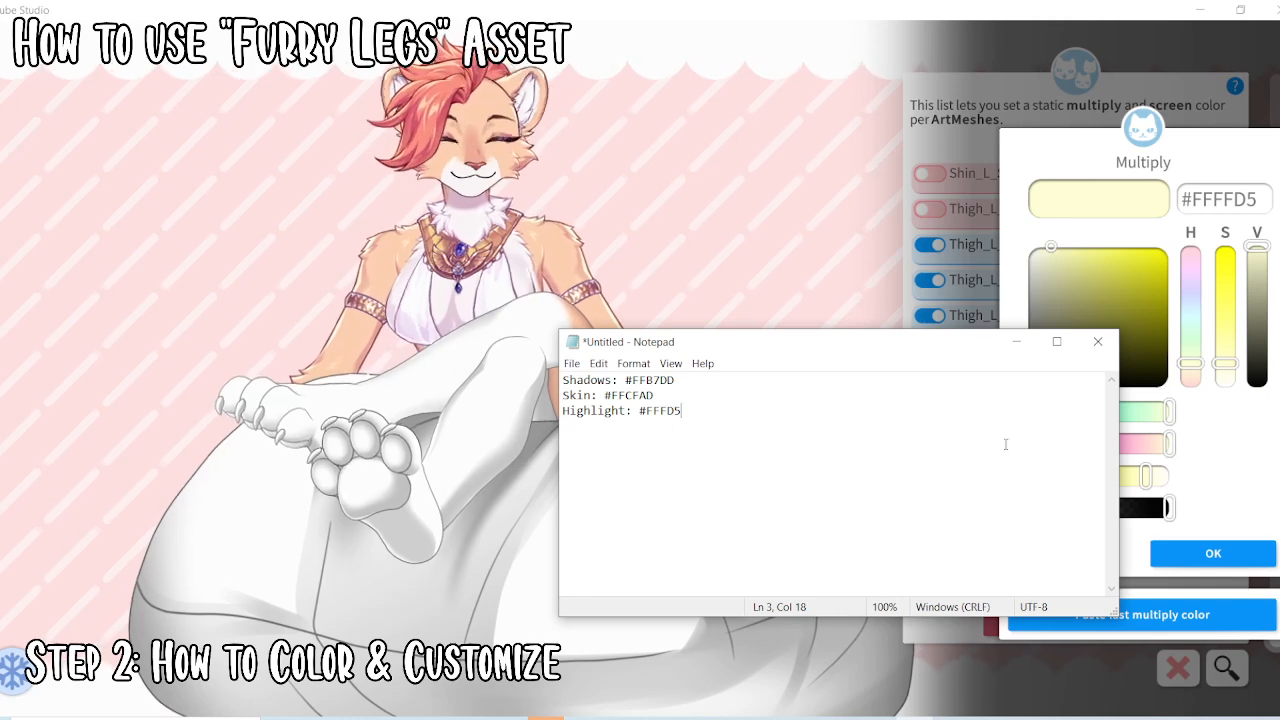
Narrow the Notepad window and move it away from the color settings, and accept Thigh_L_Highlight's colors with a black screen color
{"action": "left_click_drag", "start_coordinate": [1120, 459], "coordinate": [748, 459]}
{"action": "left_click_drag", "start_coordinate": [630, 347], "coordinate": [207, 131]}
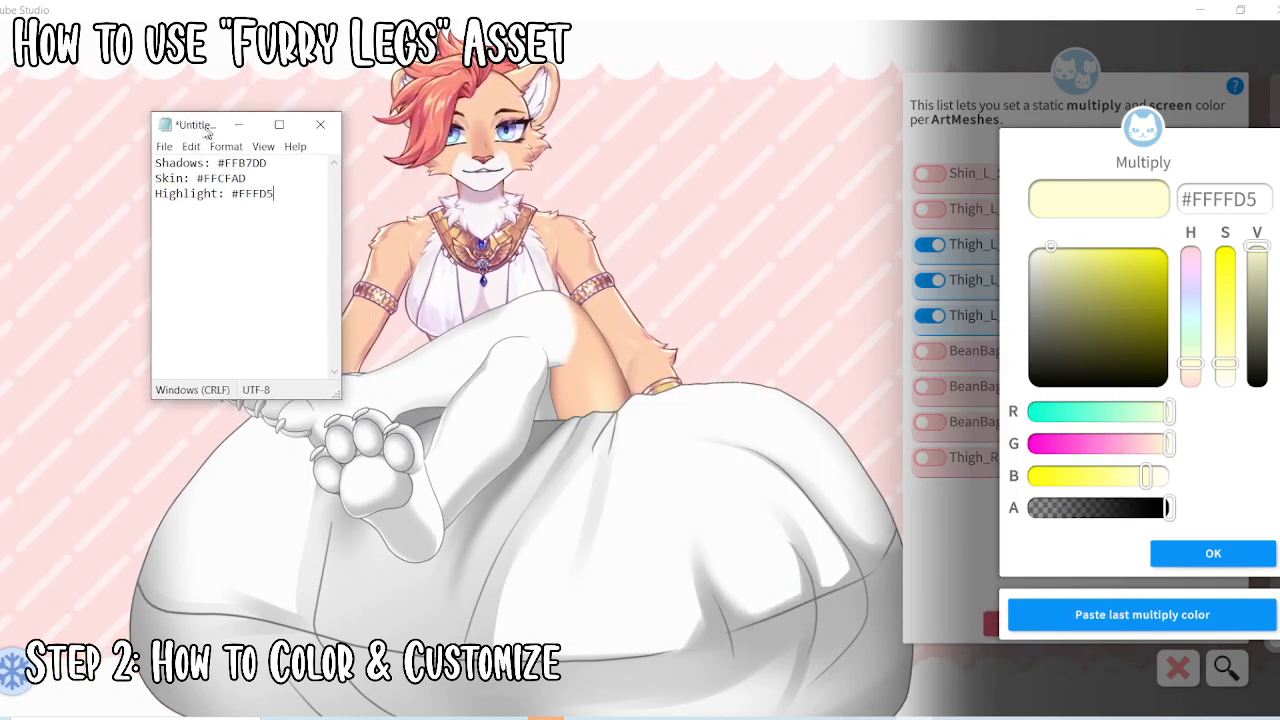
{"action": "left_click", "coordinate": [1222, 556]}
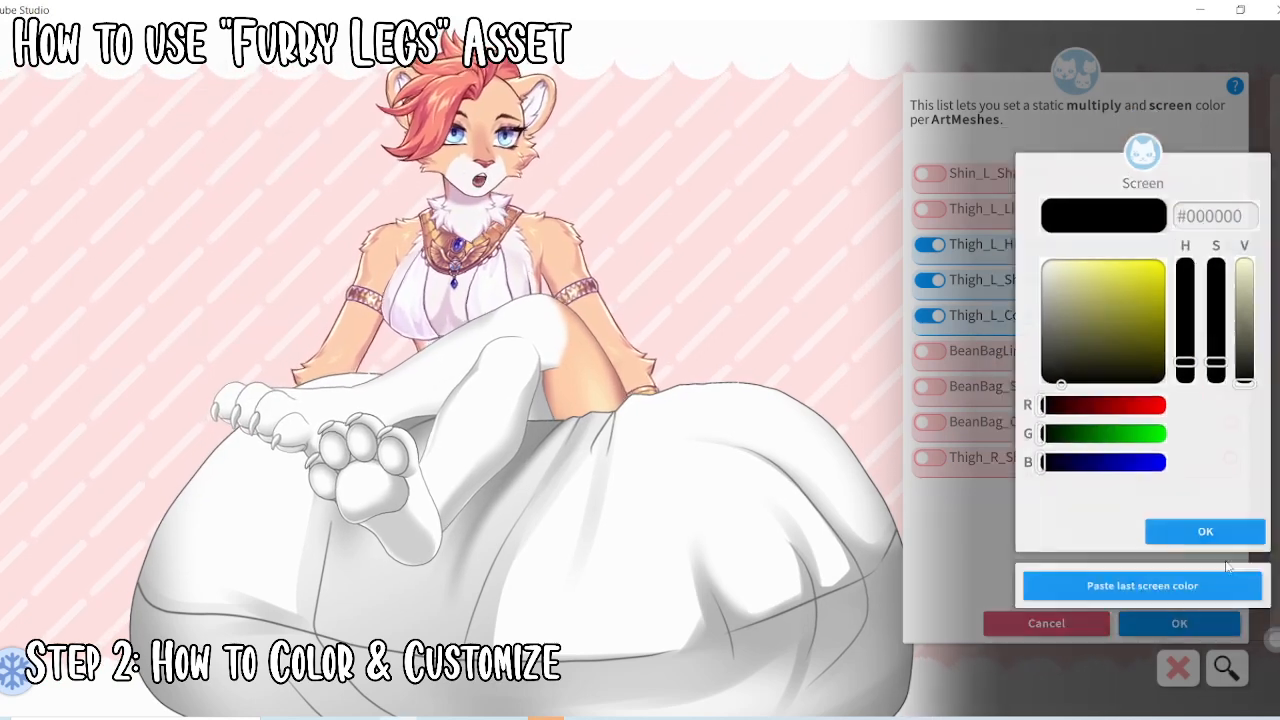
{"action": "left_click", "coordinate": [1210, 550]}
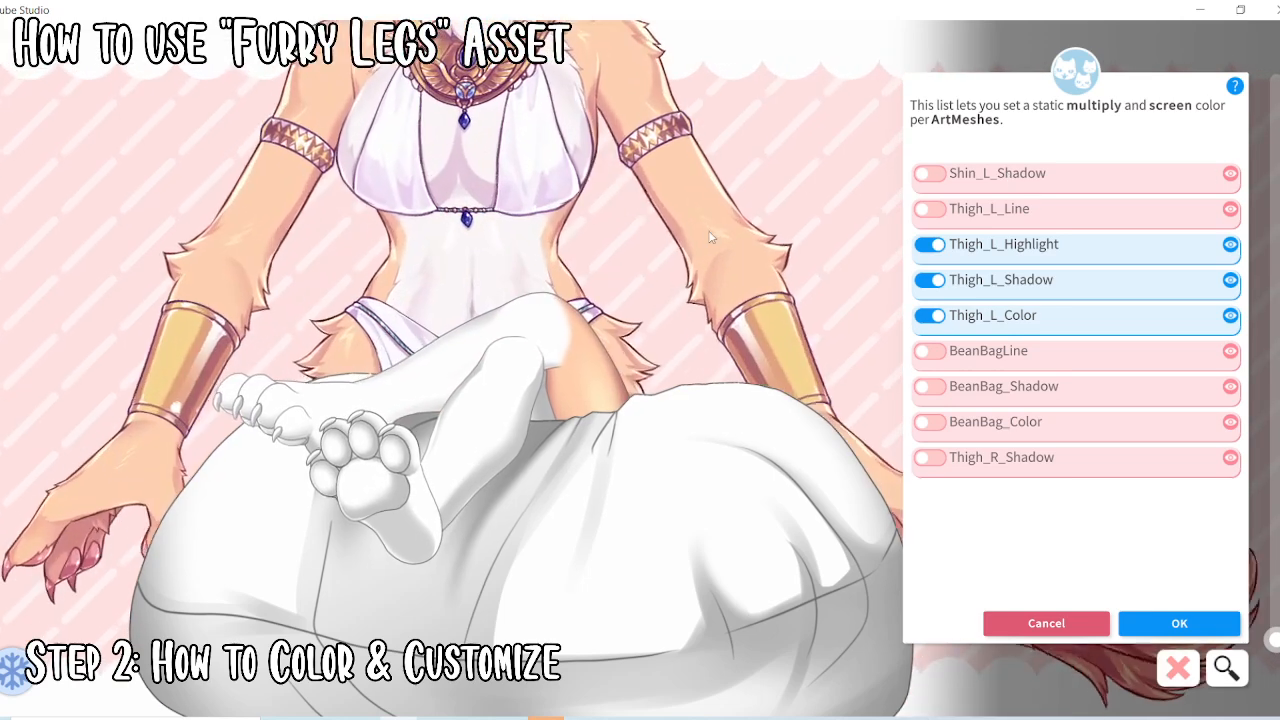
Enable custom coloring for Thigh_L_Line and set its multiply color to the reddish pink #FF6F84
{"action": "scroll", "coordinate": [716, 264], "scroll_direction": "up", "scroll_amount": 5}
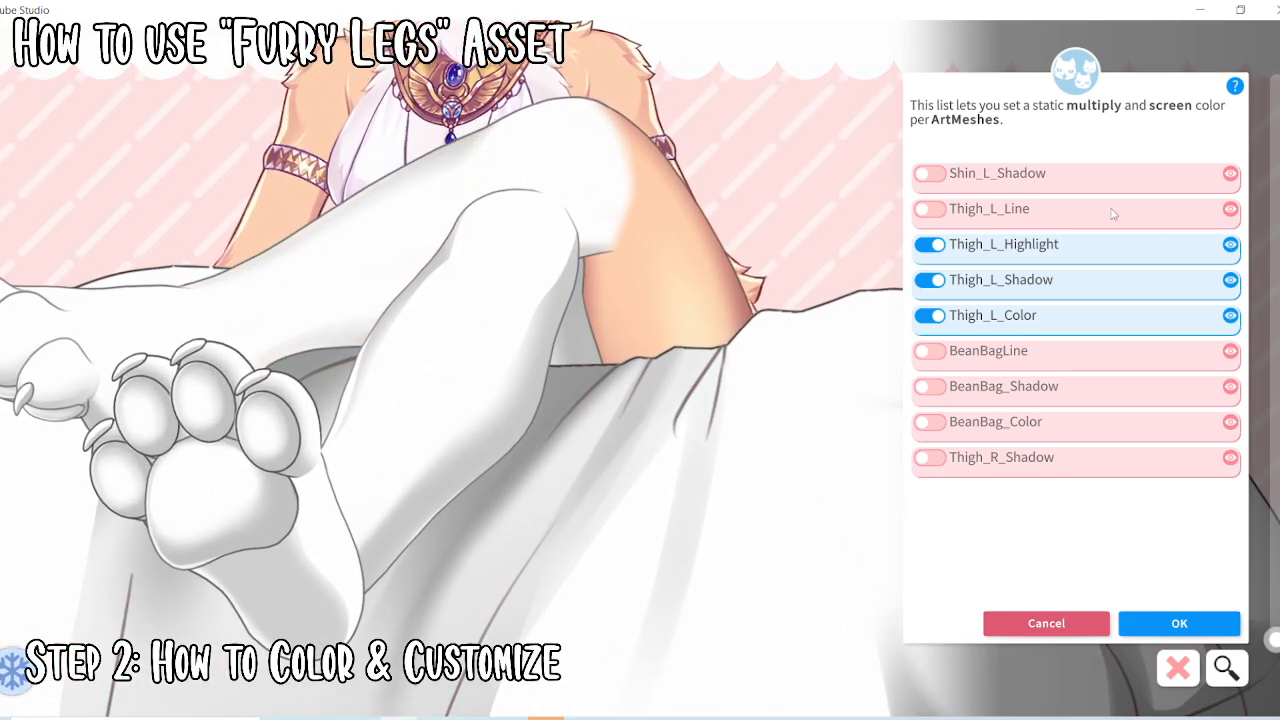
{"action": "left_click", "coordinate": [948, 207]}
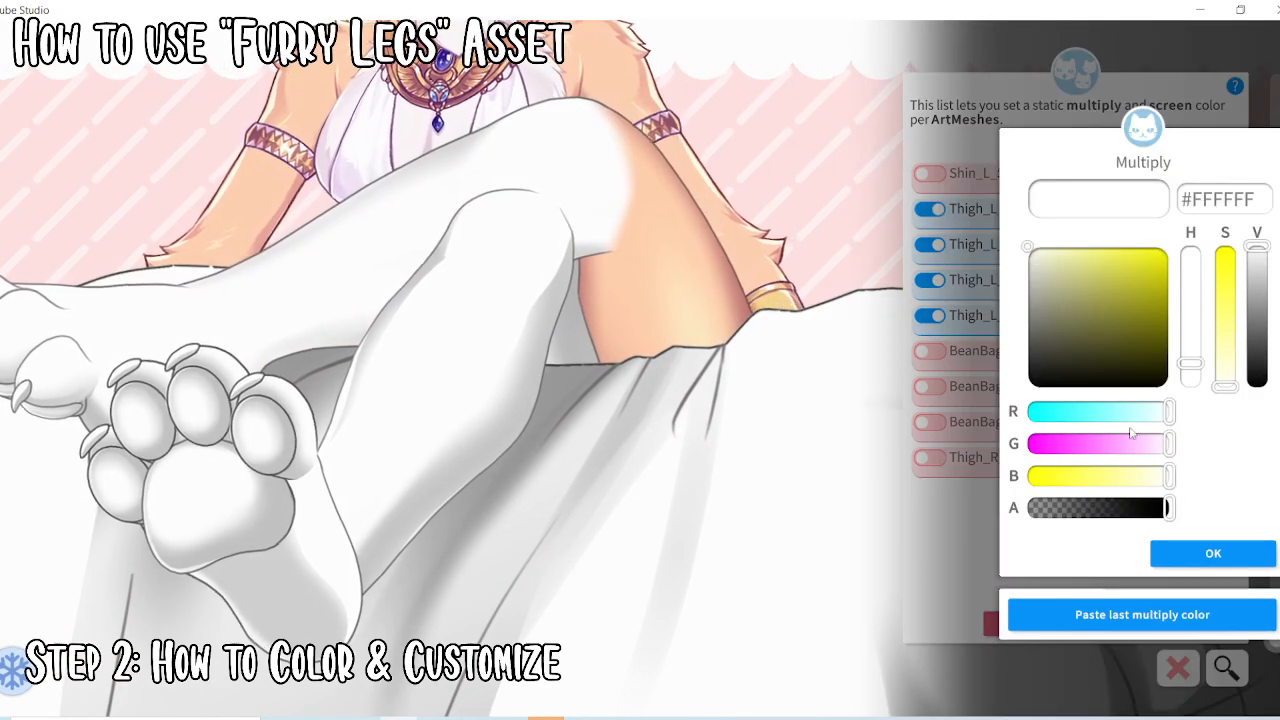
{"action": "left_click_drag", "start_coordinate": [1131, 436], "coordinate": [1098, 443]}
{"action": "left_click_drag", "start_coordinate": [1192, 372], "coordinate": [1192, 416]}
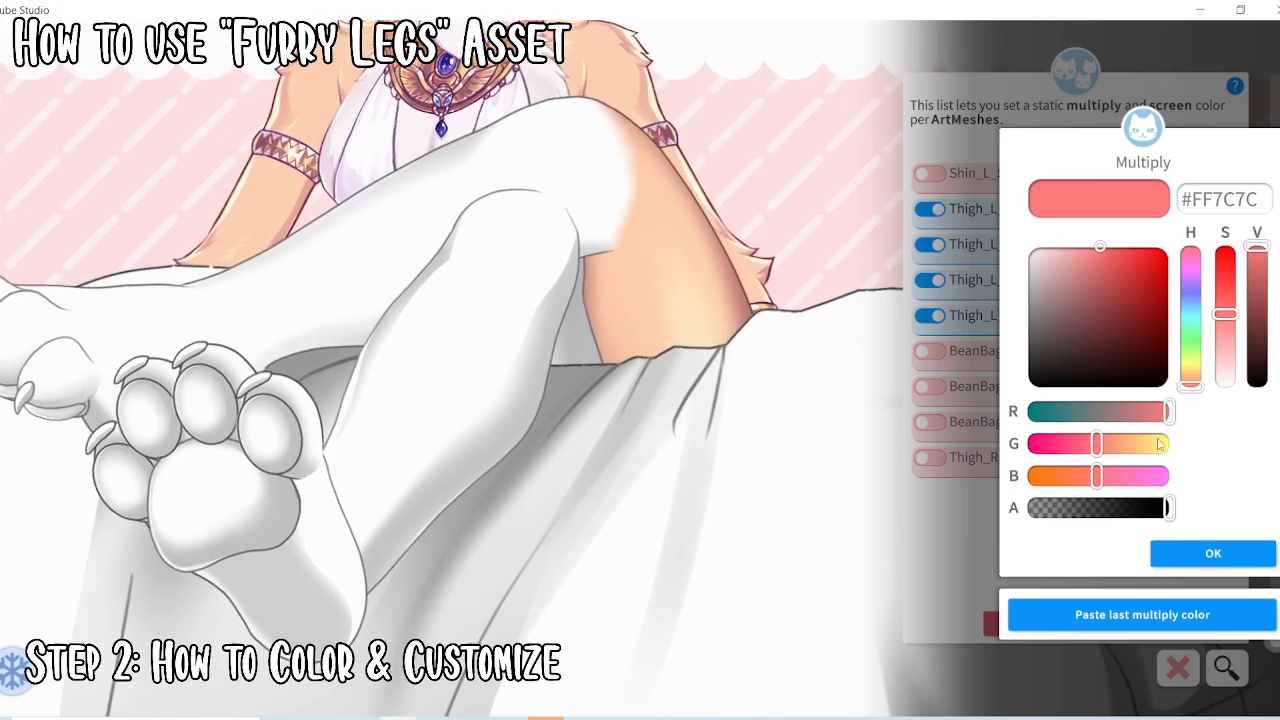
{"action": "mouse_move", "coordinate": [1261, 264]}
{"action": "left_mouse_down"}
{"action": "mouse_move", "coordinate": [1257, 309]}
{"action": "mouse_move", "coordinate": [1255, 248]}
{"action": "left_mouse_up"}
{"action": "mouse_move", "coordinate": [1095, 443]}
{"action": "left_mouse_down"}
{"action": "mouse_move", "coordinate": [1073, 443]}
{"action": "mouse_move", "coordinate": [1104, 443]}
{"action": "mouse_move", "coordinate": [1089, 443]}
{"action": "left_mouse_up"}
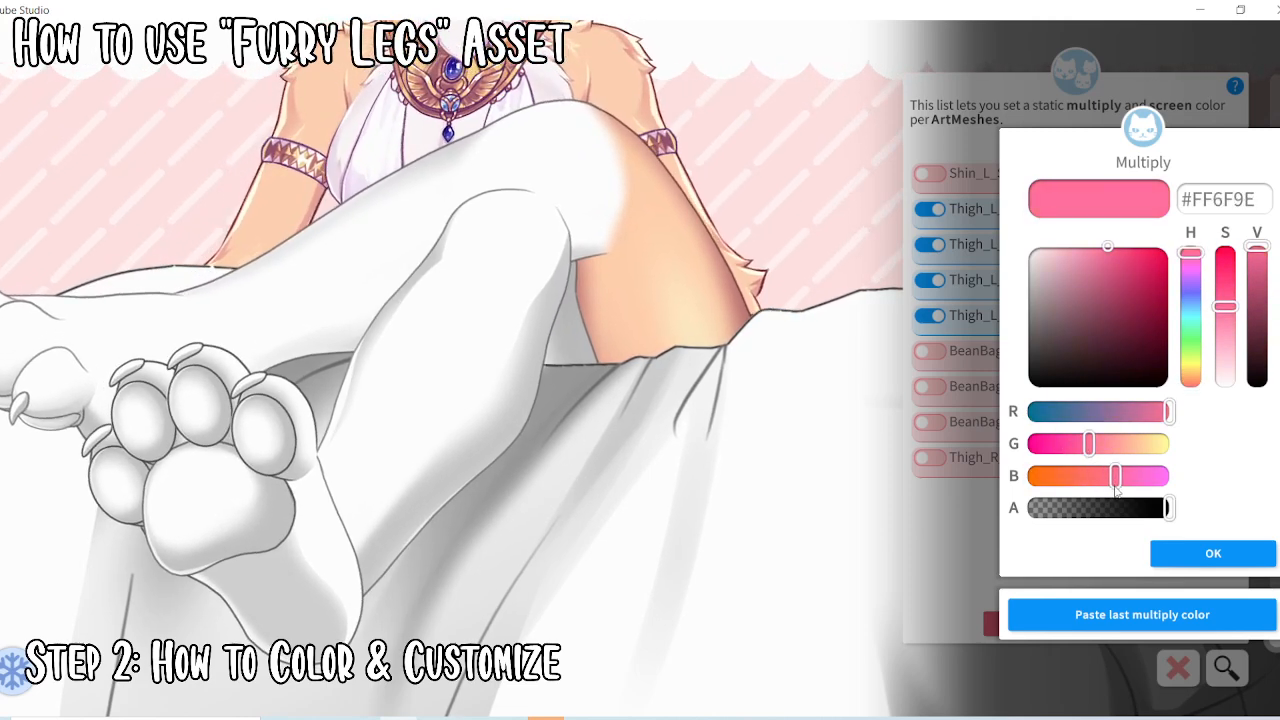
{"action": "left_click", "coordinate": [1221, 558]}
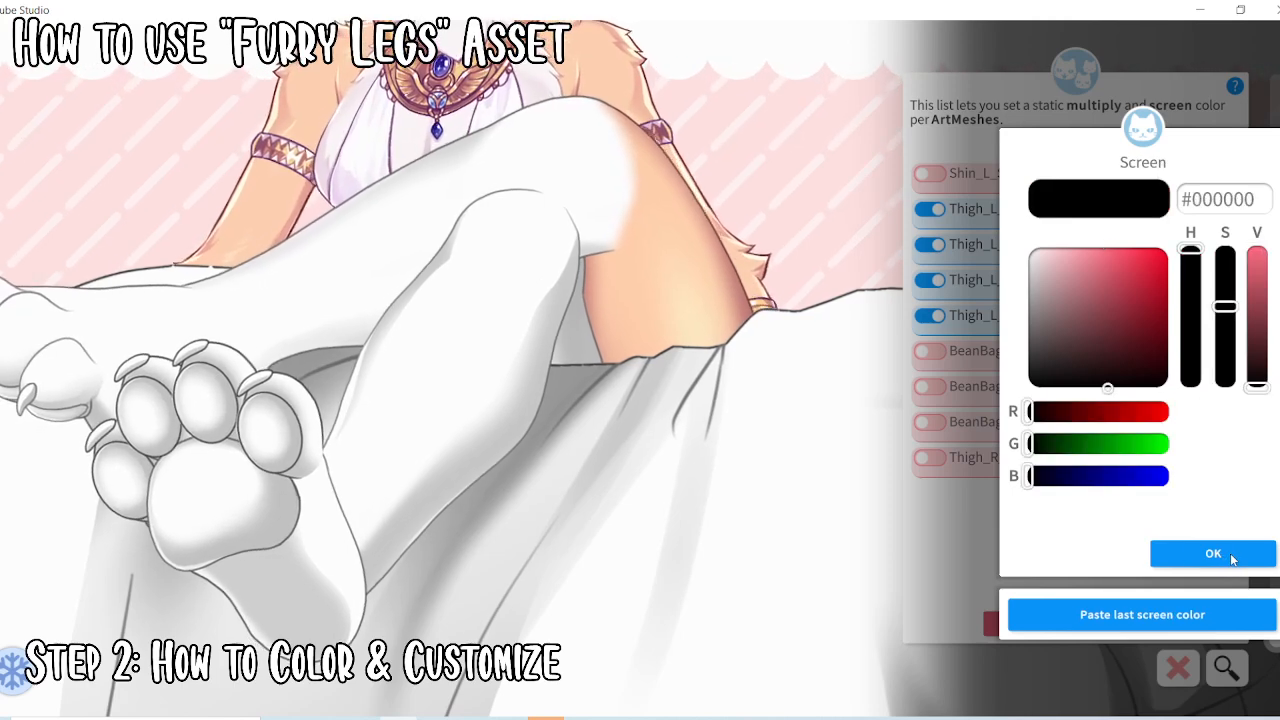
Try a bright red #FF0026 screen color on Thigh_L_Line, return it to black #000000 and accept it
{"action": "left_click_drag", "start_coordinate": [1111, 289], "coordinate": [1234, 216]}
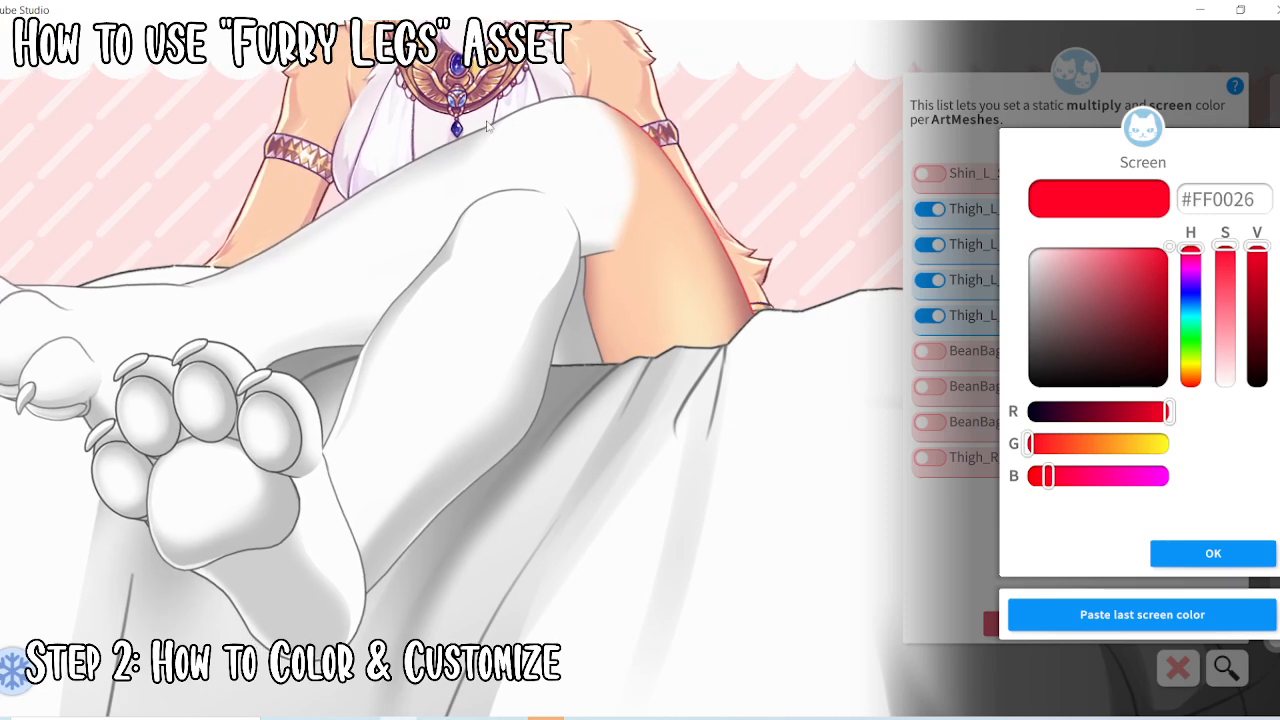
{"action": "mouse_move", "coordinate": [1120, 300]}
{"action": "left_mouse_down"}
{"action": "mouse_move", "coordinate": [1091, 296]}
{"action": "mouse_move", "coordinate": [1127, 303]}
{"action": "mouse_move", "coordinate": [1123, 281]}
{"action": "mouse_move", "coordinate": [1185, 409]}
{"action": "left_mouse_up"}
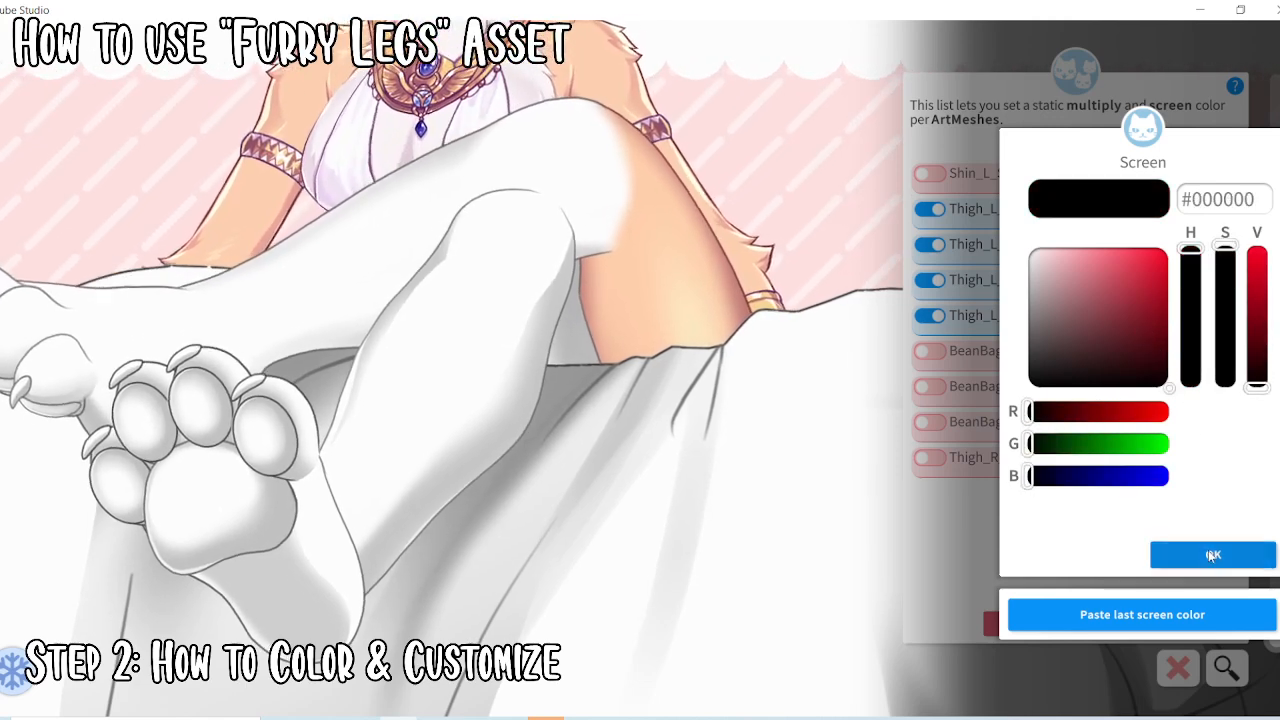
{"action": "left_click", "coordinate": [1208, 551]}
Reopen Thigh_L_Line's multiply color, add the note "Line: #FF6F84" in Notepad, and accept the multiply and screen colors
{"action": "left_click", "coordinate": [1049, 236]}
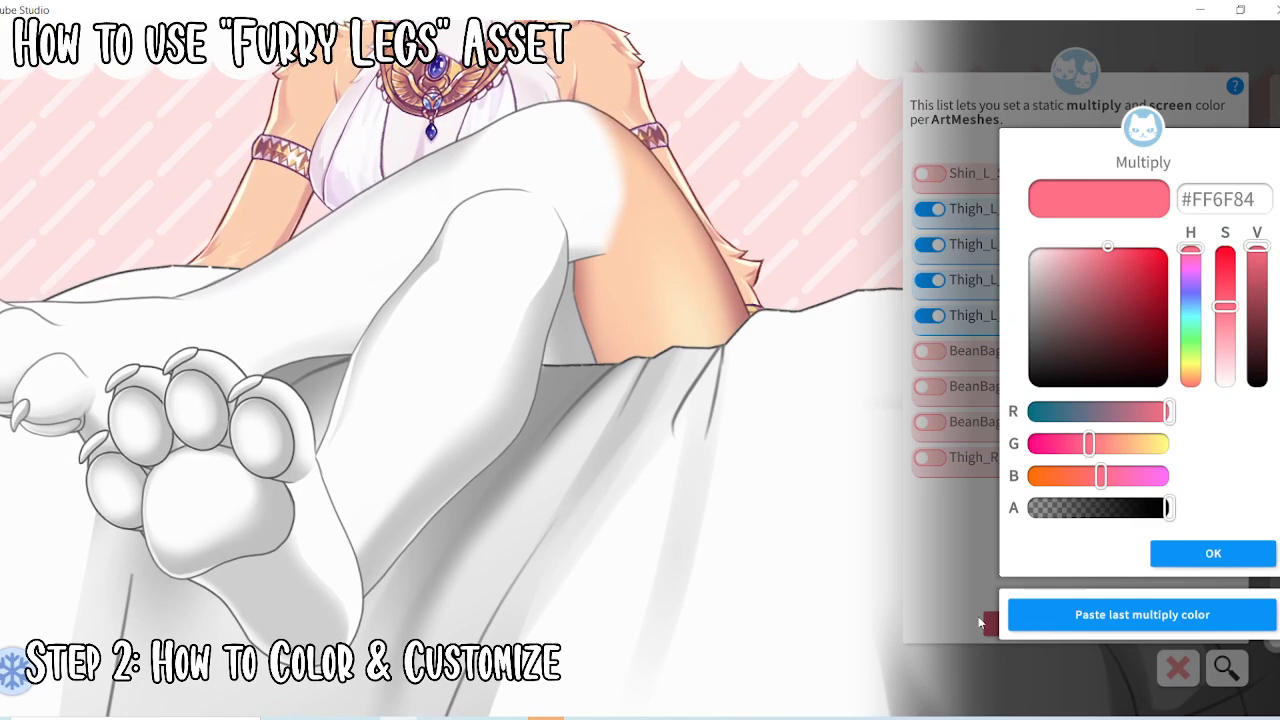
{"action": "left_click", "coordinate": [914, 718]}
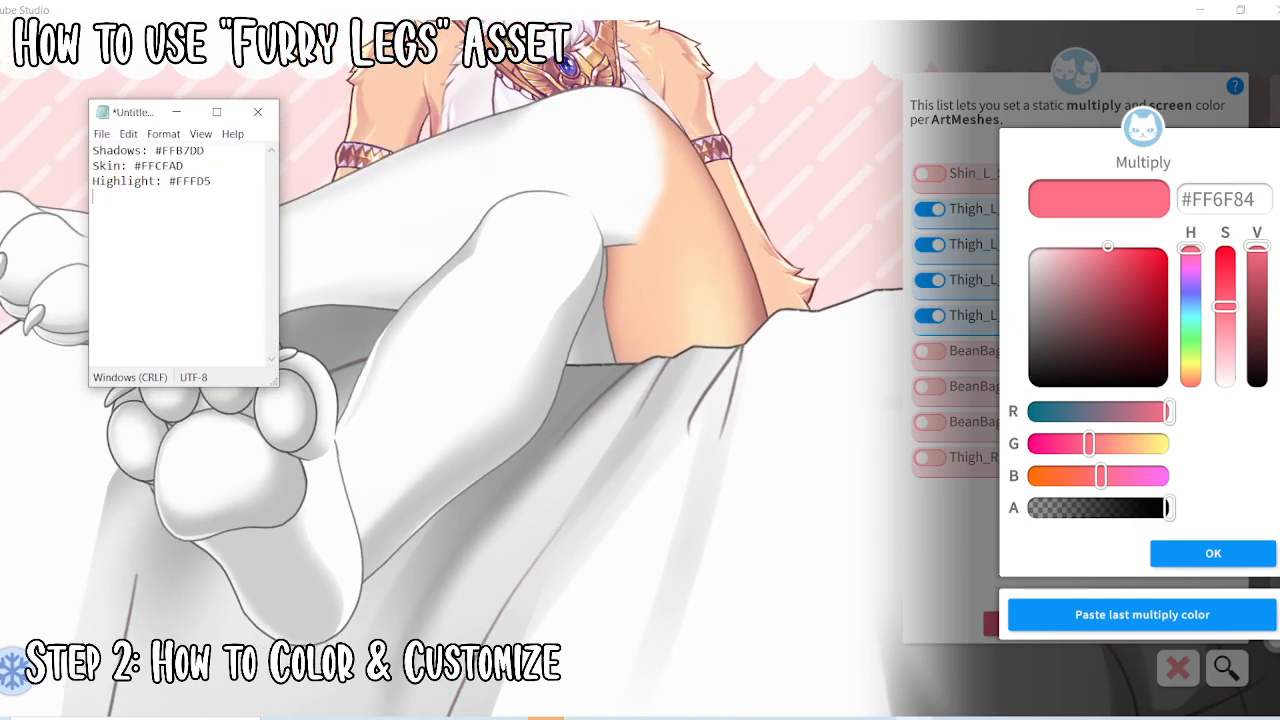
{"action": "key", "text": "Return"}
{"action": "type", "text": "Line:"}
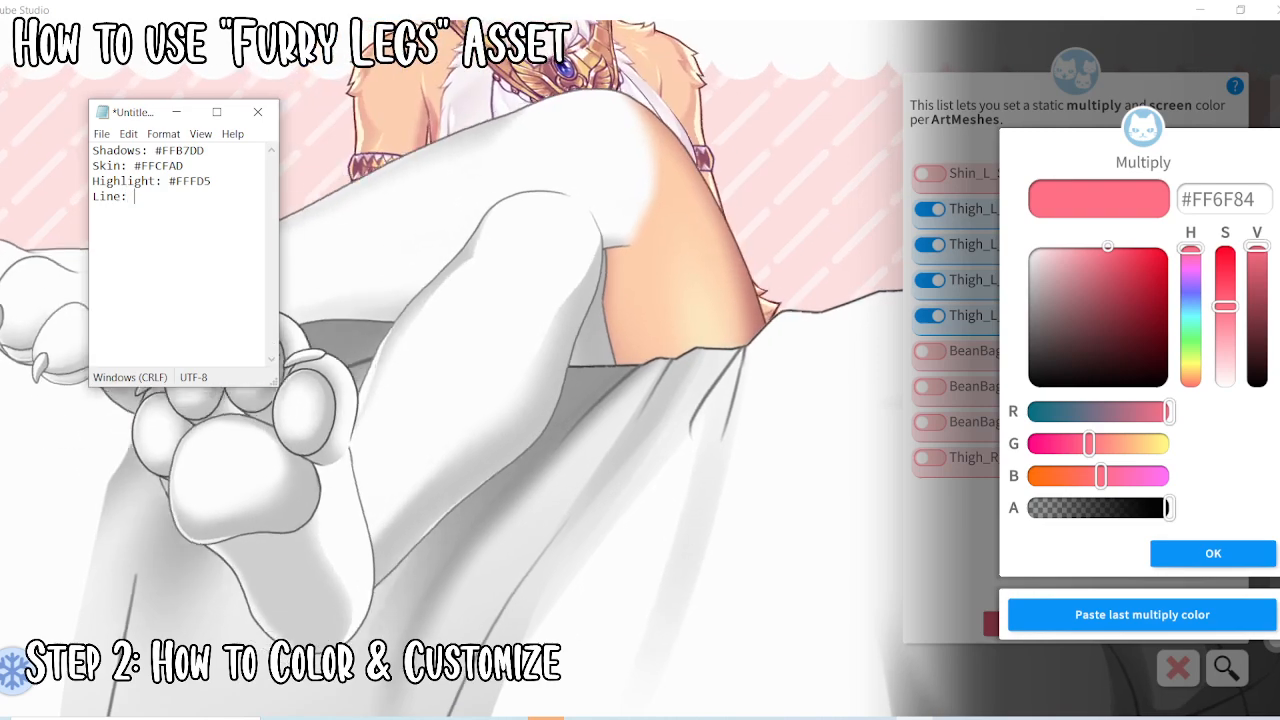
{"action": "type", "text": " #FF"}
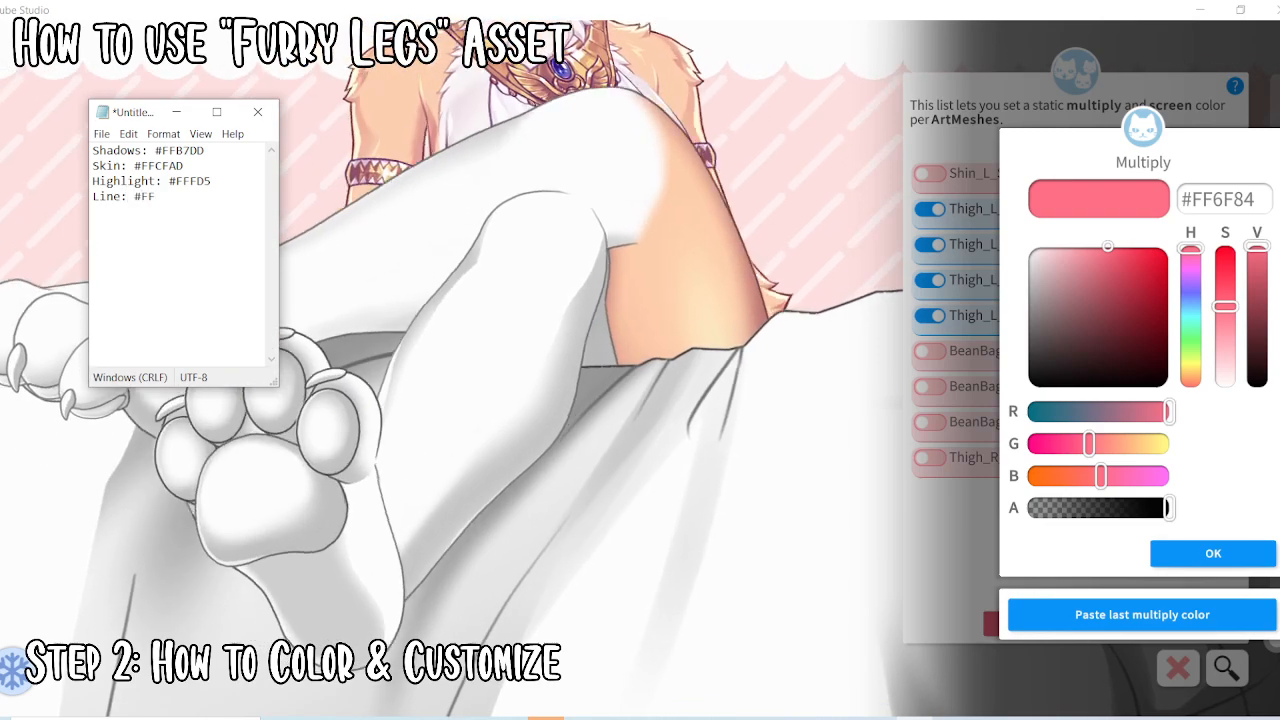
{"action": "type", "text": "6F"}
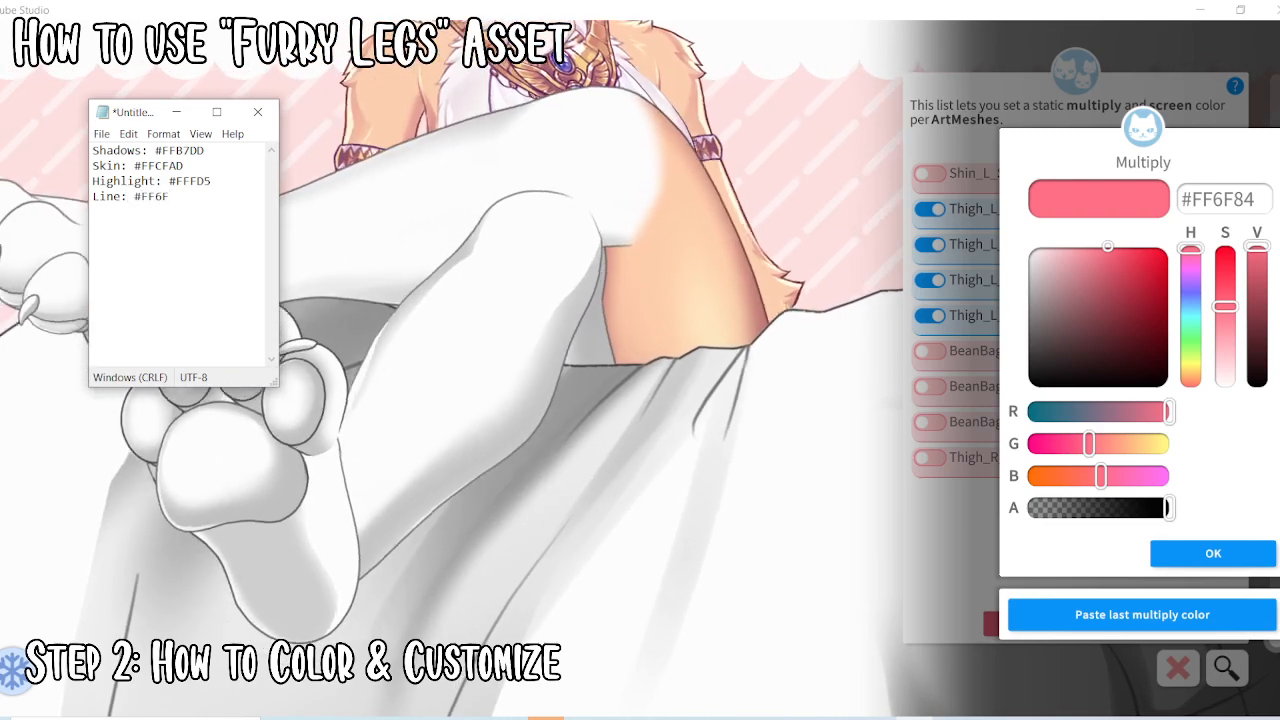
{"action": "type", "text": "84"}
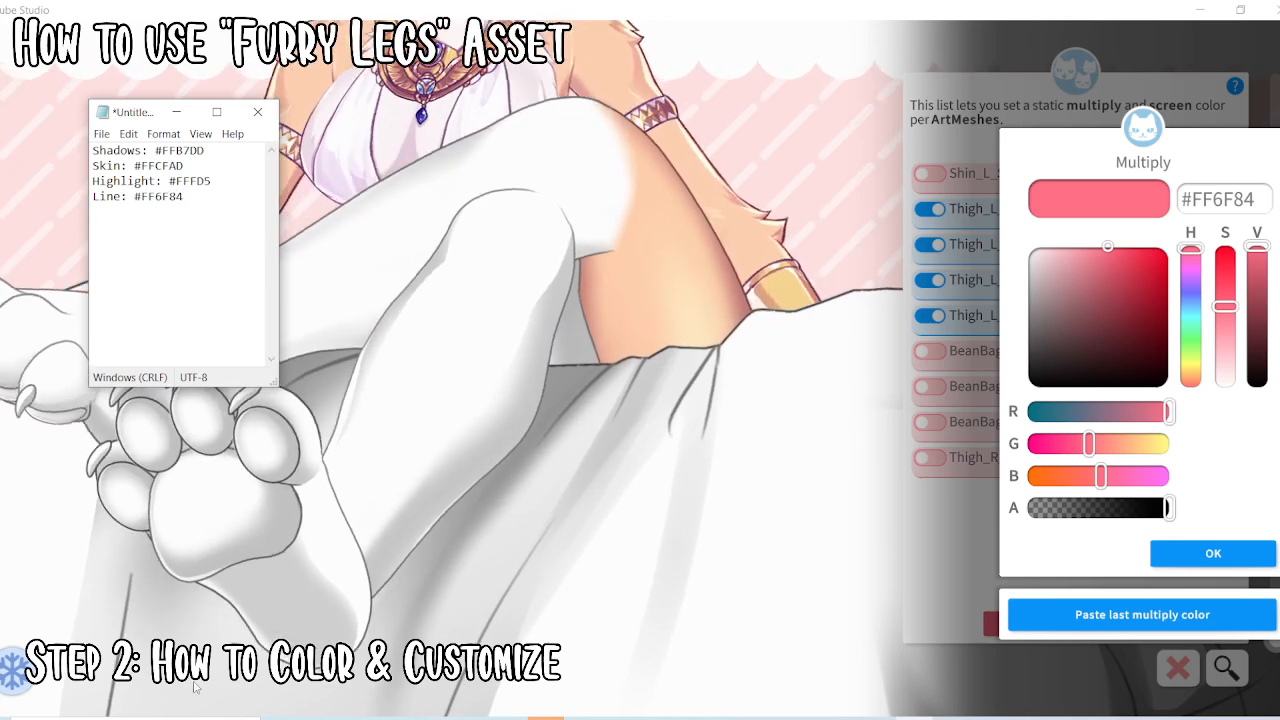
{"action": "left_click", "coordinate": [1211, 553]}
{"action": "left_click", "coordinate": [1211, 553]}
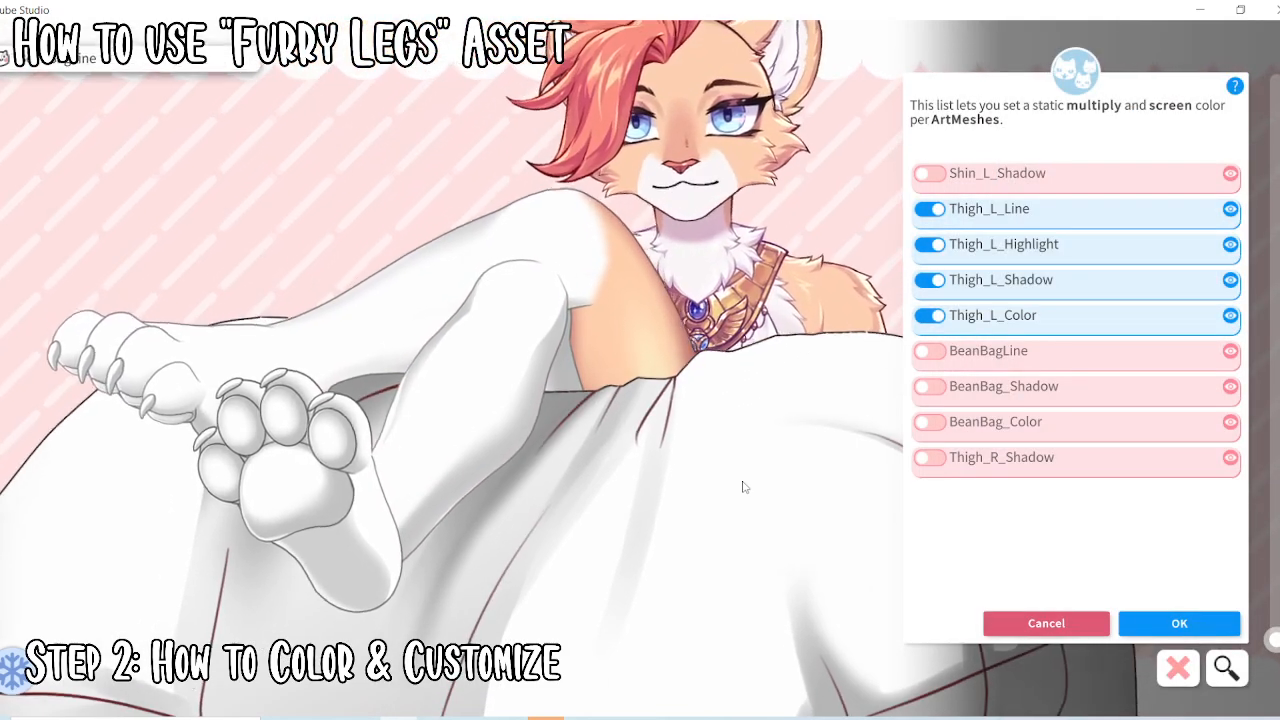
Enable custom coloring for Shin_L_Color with the noted skin multiply color #FFCFAD and a black #000000 screen color, and accept both
{"action": "left_click", "coordinate": [555, 262]}
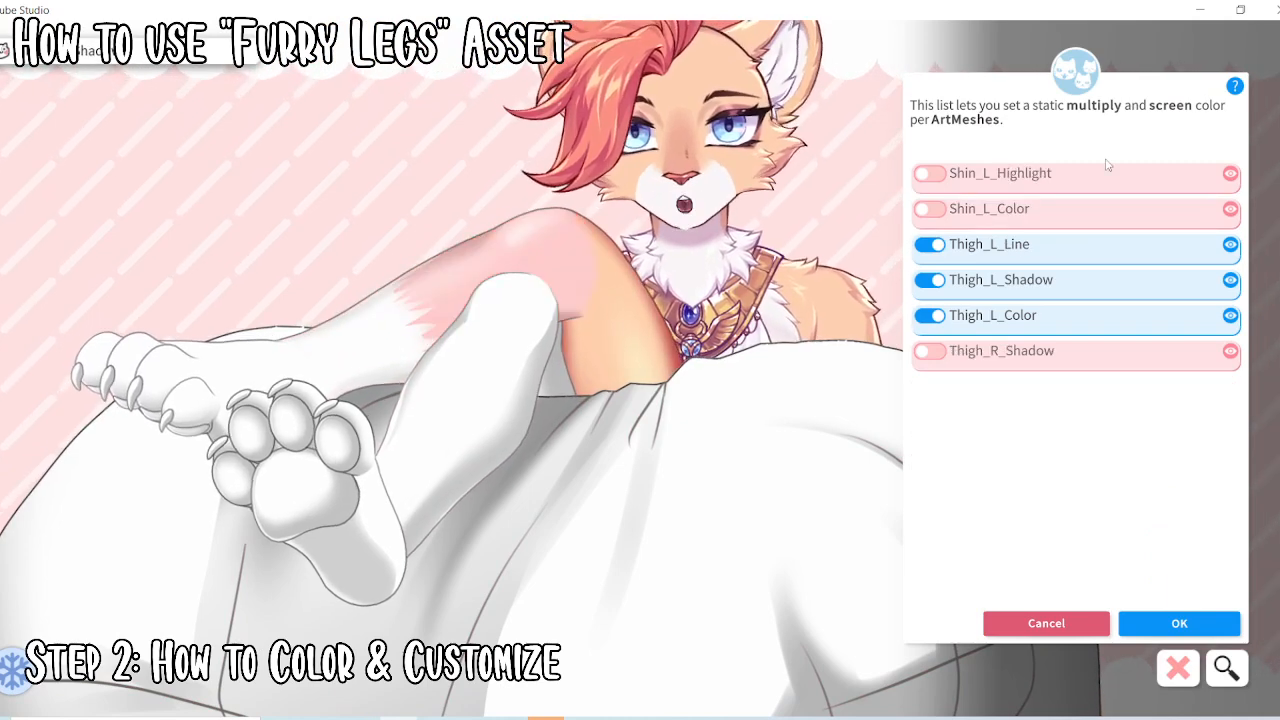
{"action": "left_click", "coordinate": [949, 213]}
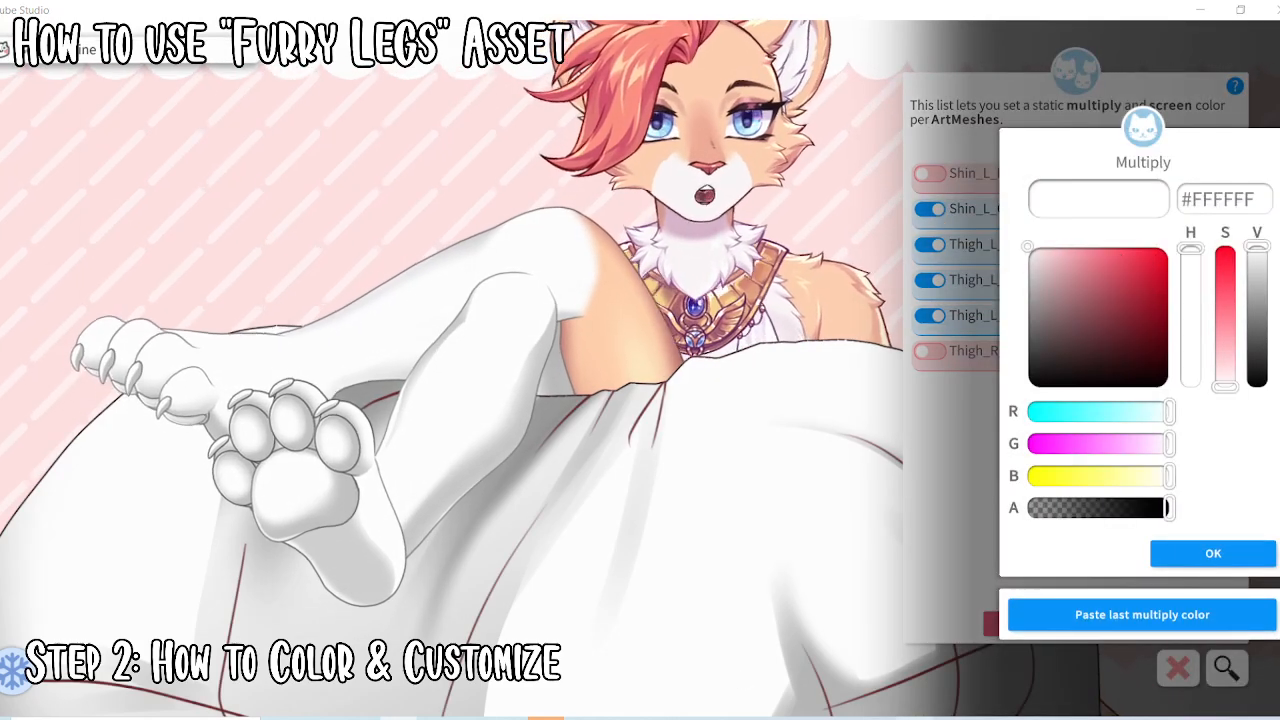
{"action": "key", "text": "alt+Tab"}
{"action": "double_click", "coordinate": [144, 165]}
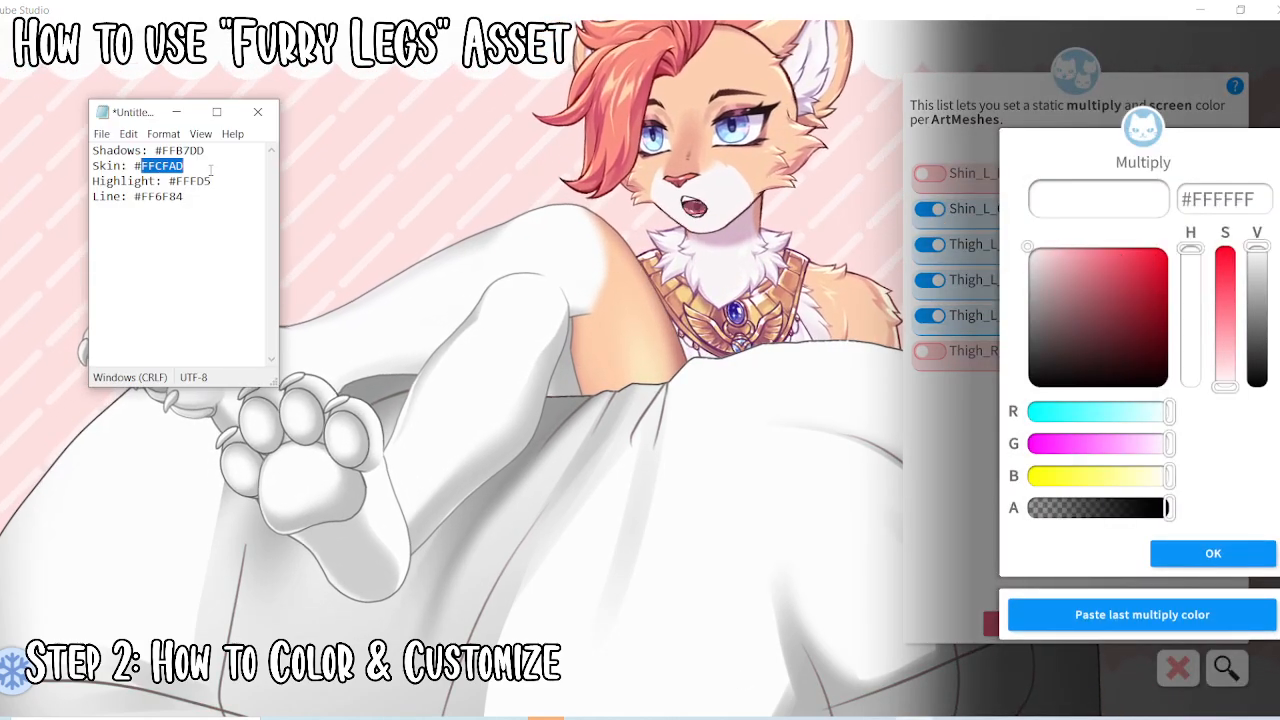
{"action": "key", "text": "ctrl+c"}
{"action": "left_click", "coordinate": [1231, 212]}
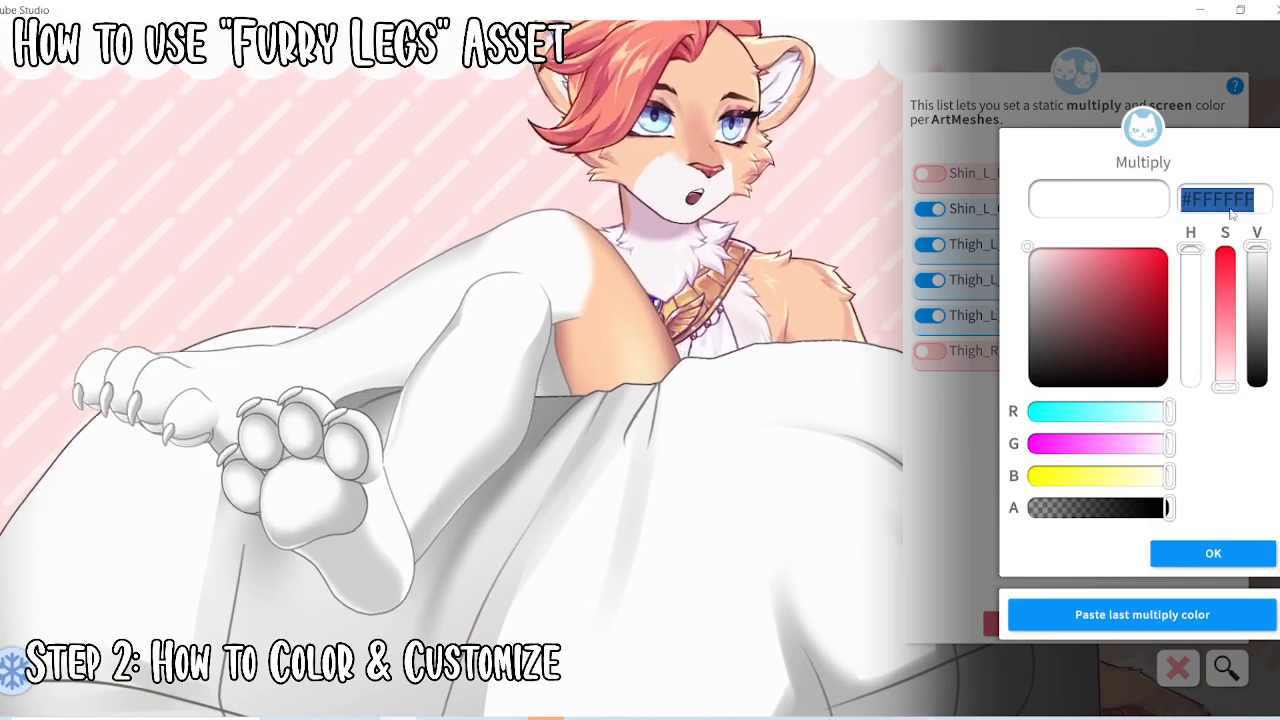
{"action": "key", "text": "ctrl+v"}
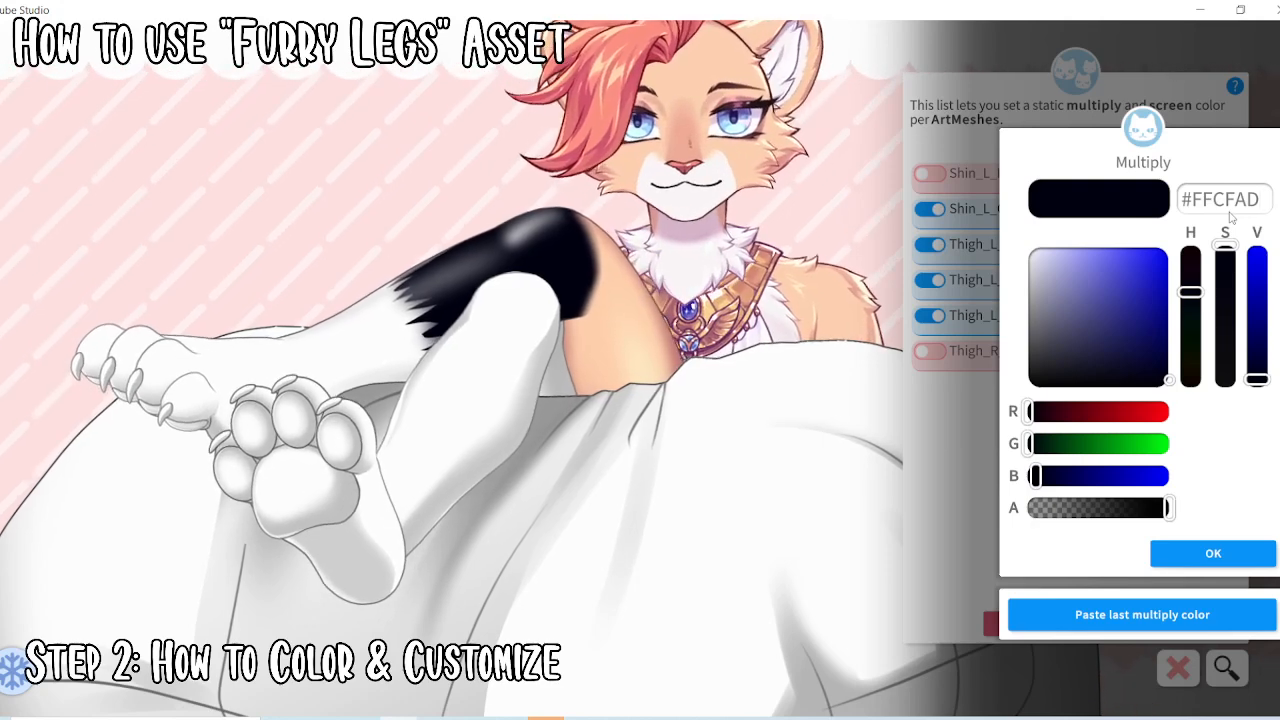
{"action": "left_click", "coordinate": [1216, 551]}
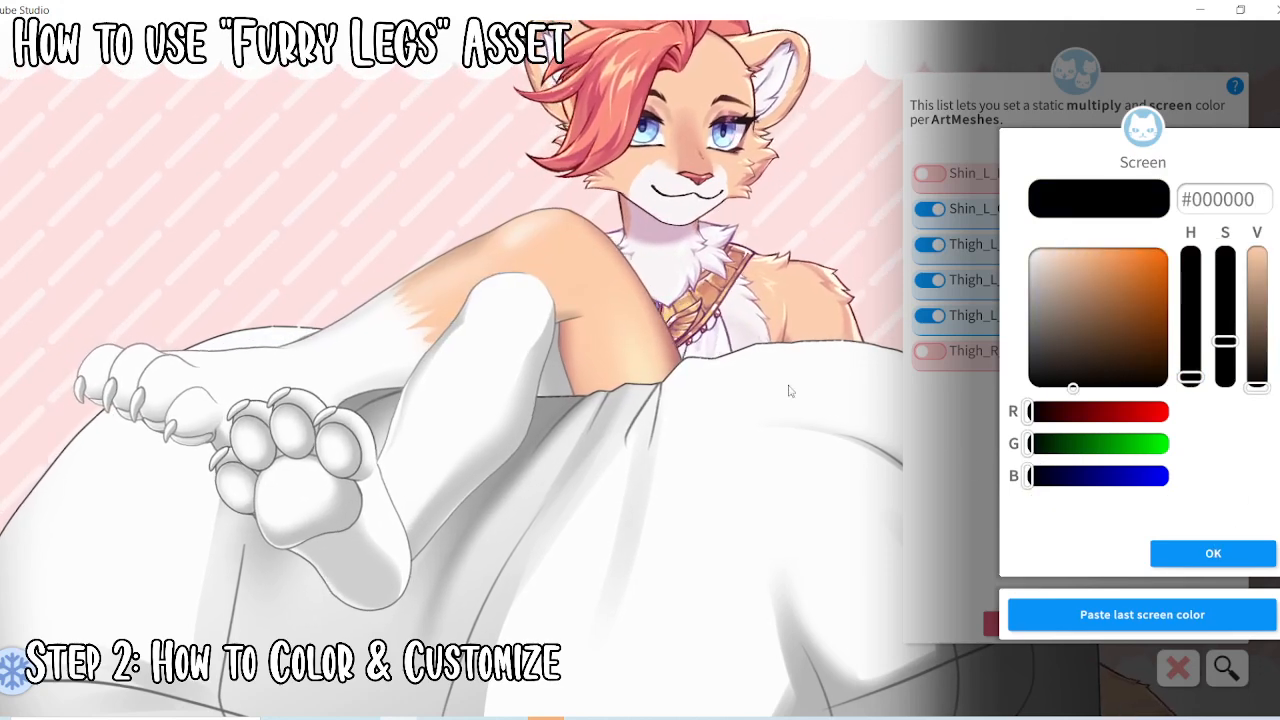
{"action": "left_click", "coordinate": [1170, 553]}
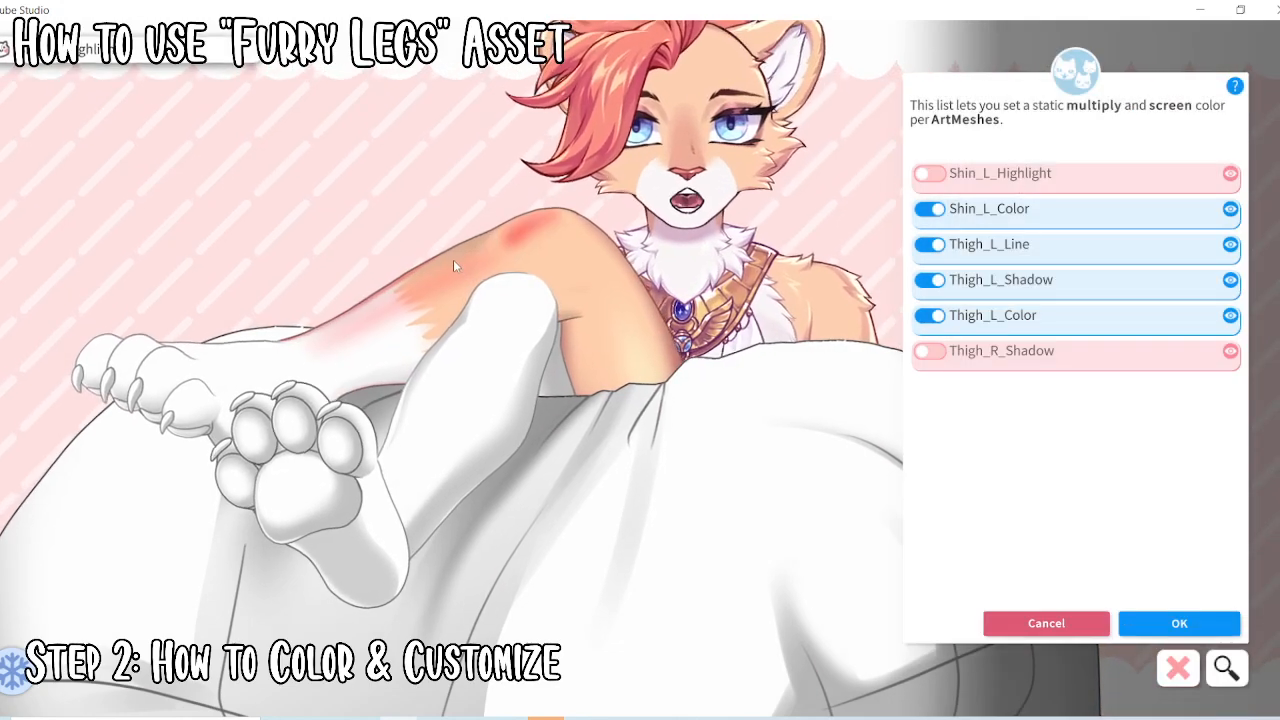
Enable custom coloring for Shin_L_Highlight, apply the code FFFD5 from the Highlight note as multiply color, and accept it with the screen color
{"action": "left_click", "coordinate": [541, 238]}
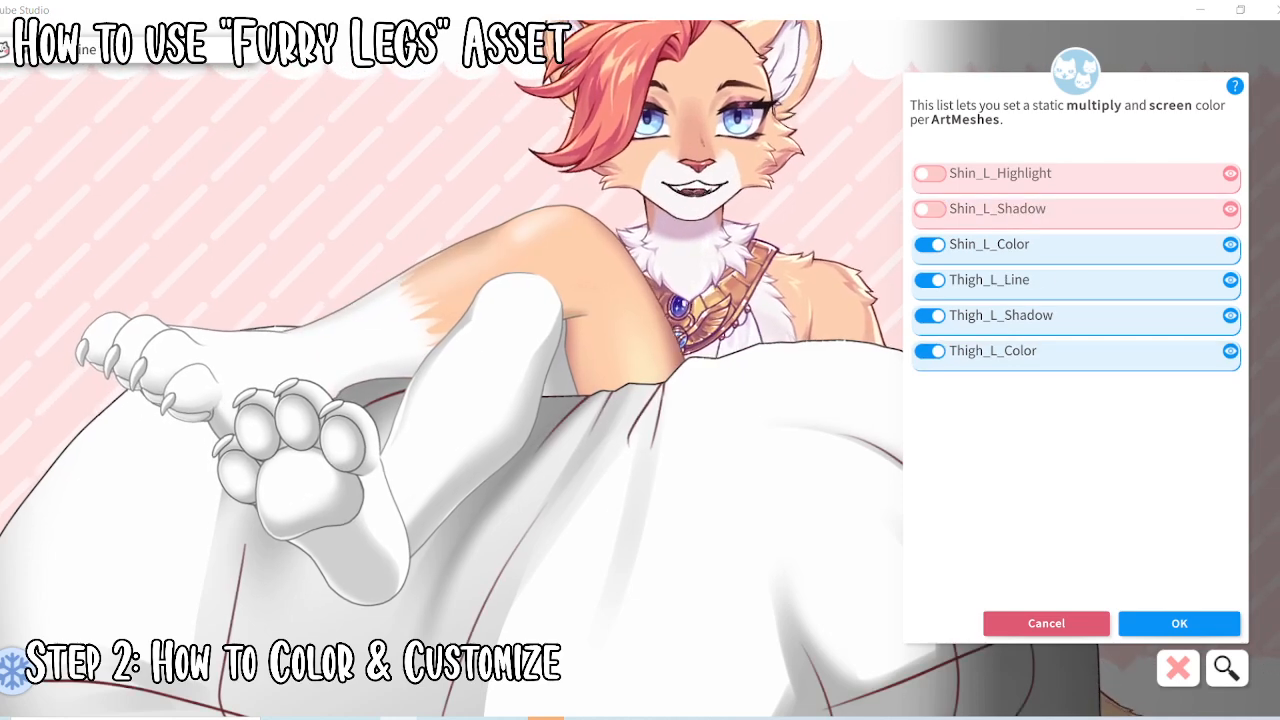
{"action": "left_click", "coordinate": [912, 716]}
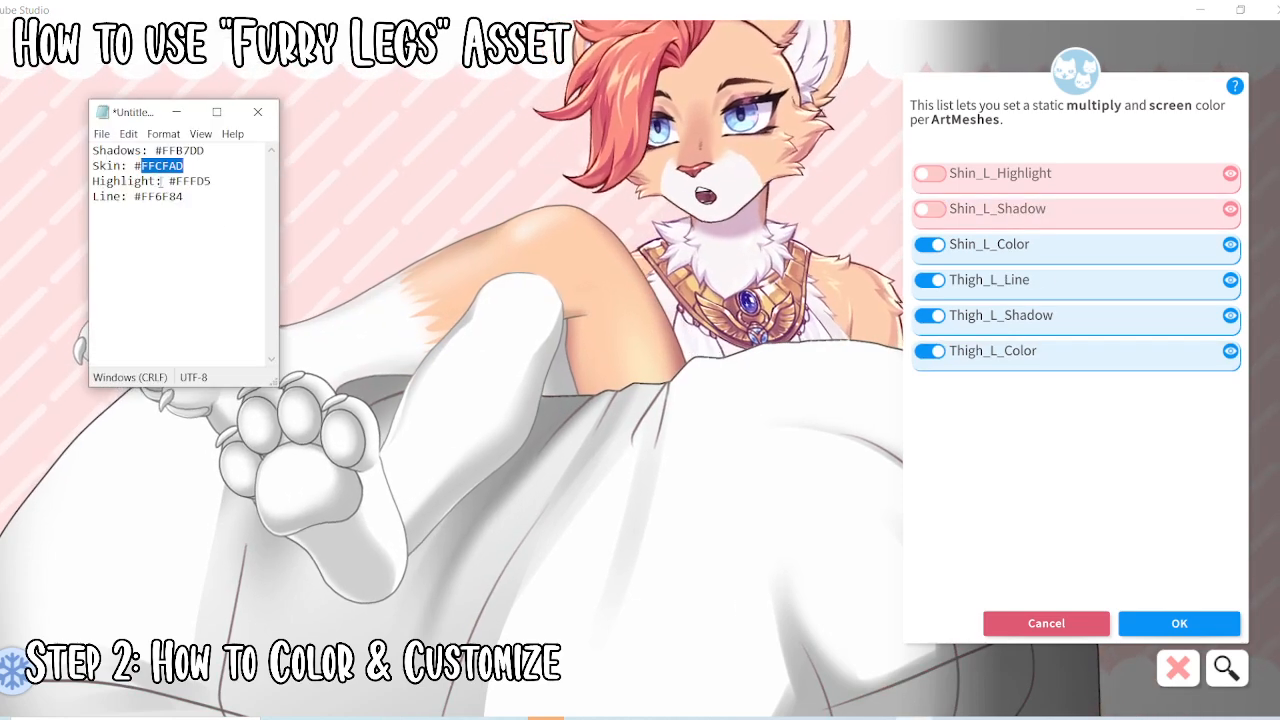
{"action": "double_click", "coordinate": [193, 181]}
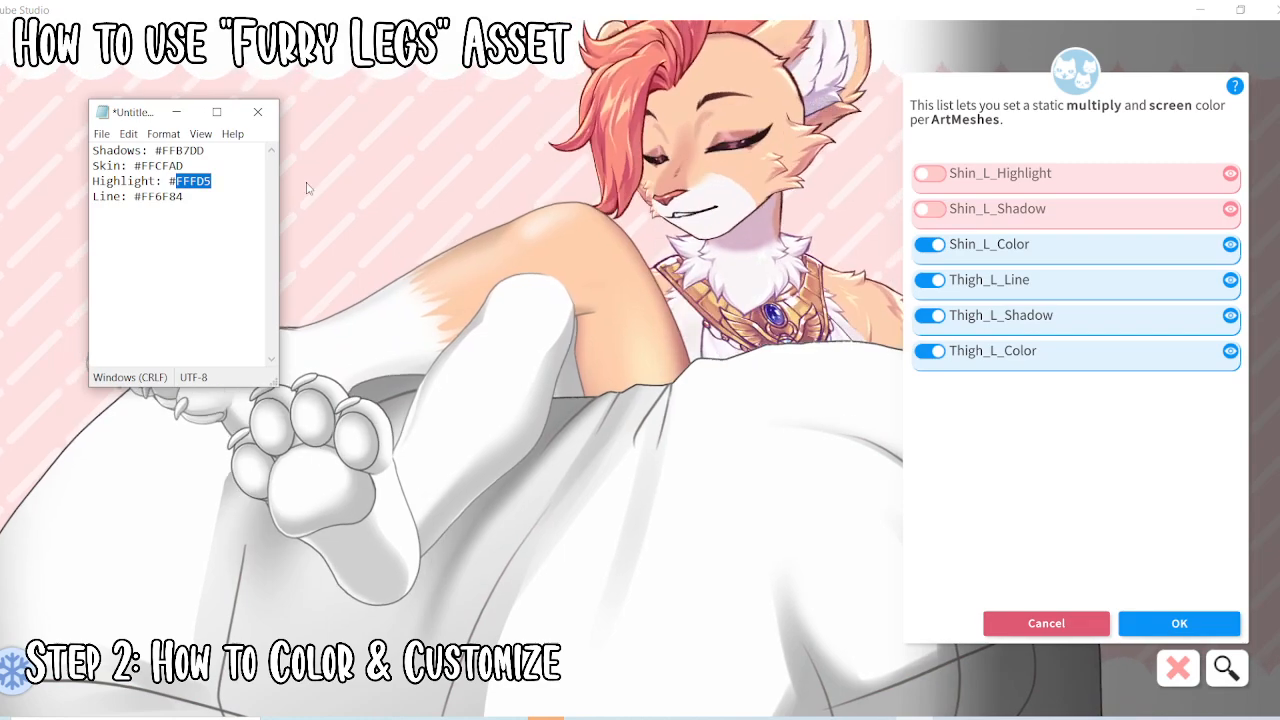
{"action": "left_click", "coordinate": [930, 176]}
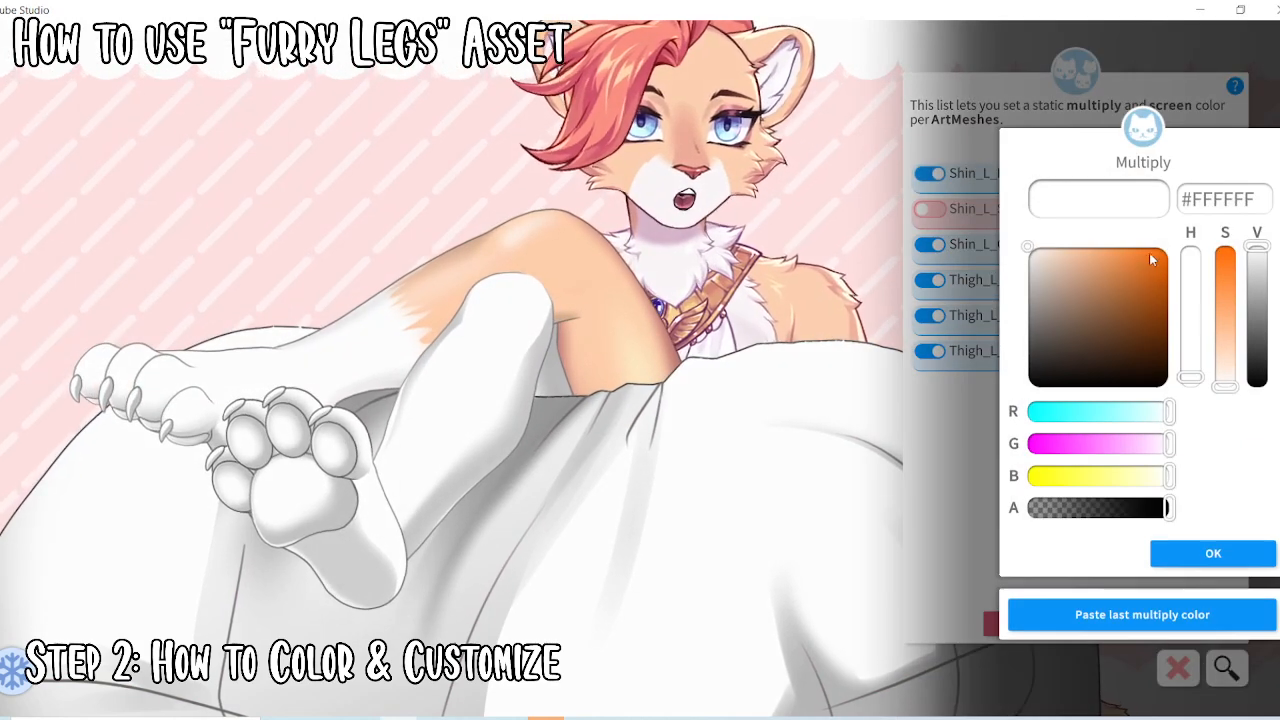
{"action": "double_click", "coordinate": [1243, 204]}
{"action": "key", "text": "ctrl+v"}
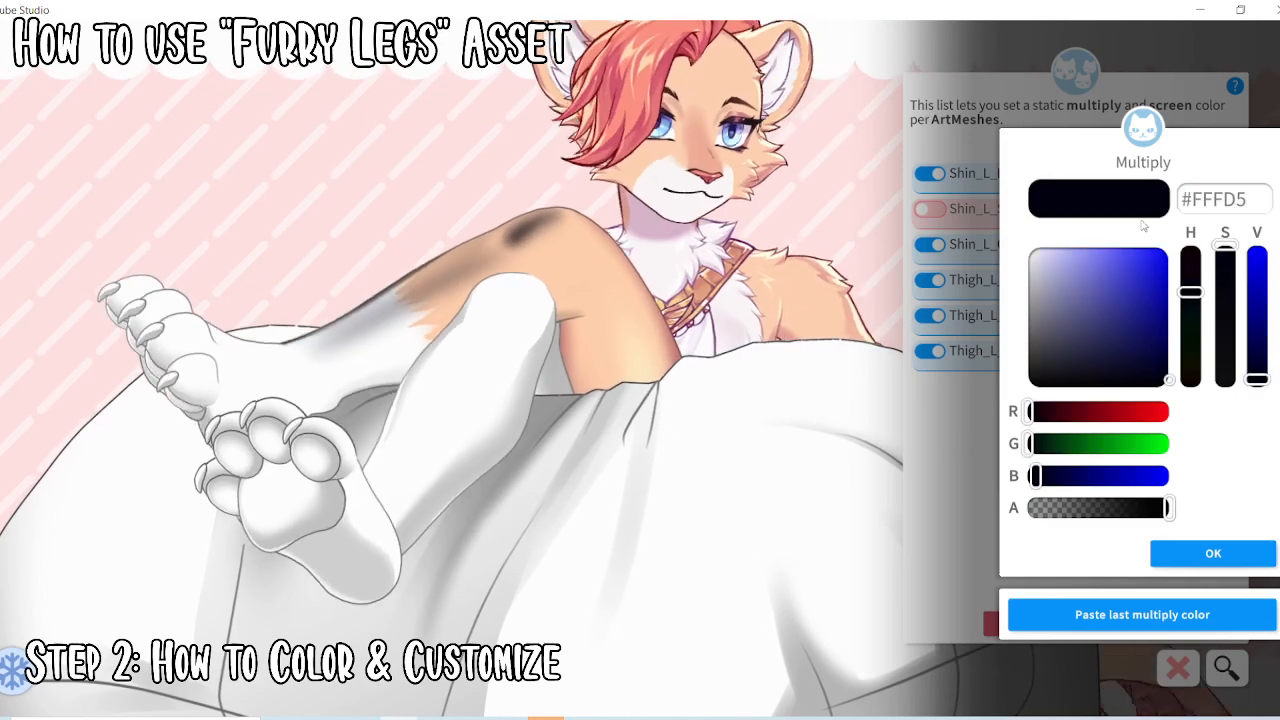
{"action": "key", "text": "Return"}
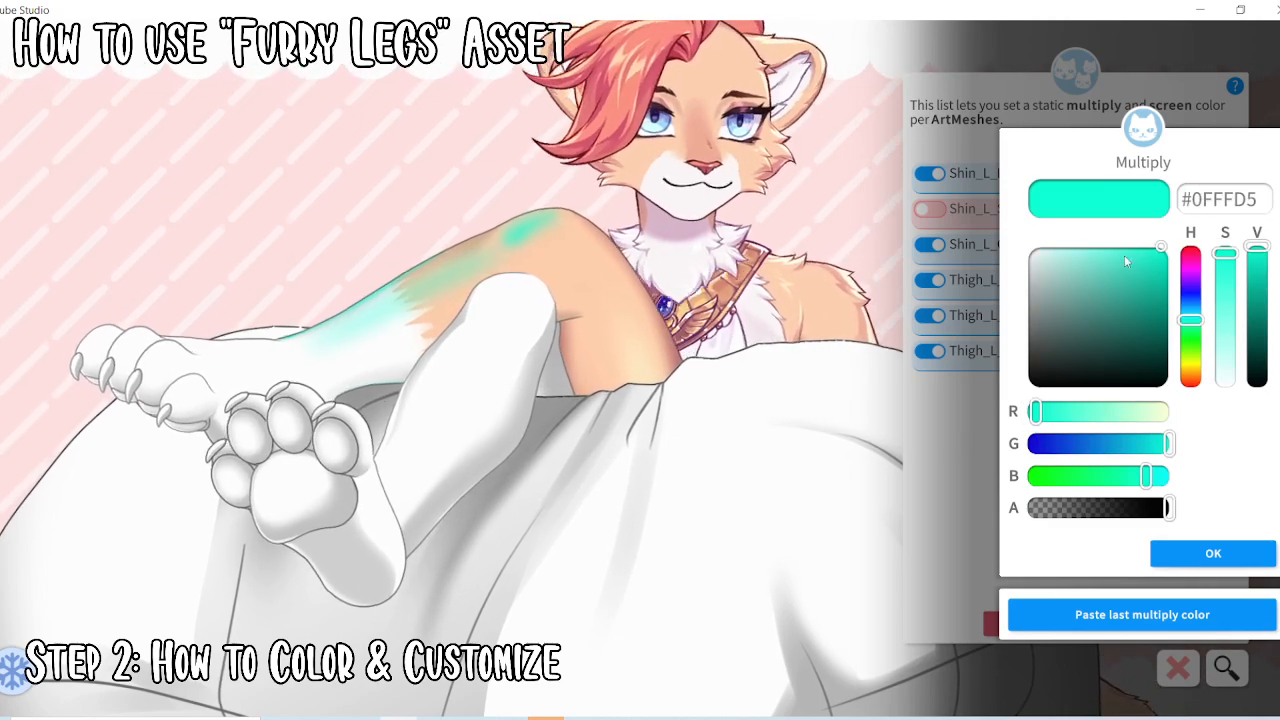
{"action": "left_click", "coordinate": [1205, 552]}
{"action": "left_click", "coordinate": [1205, 552]}
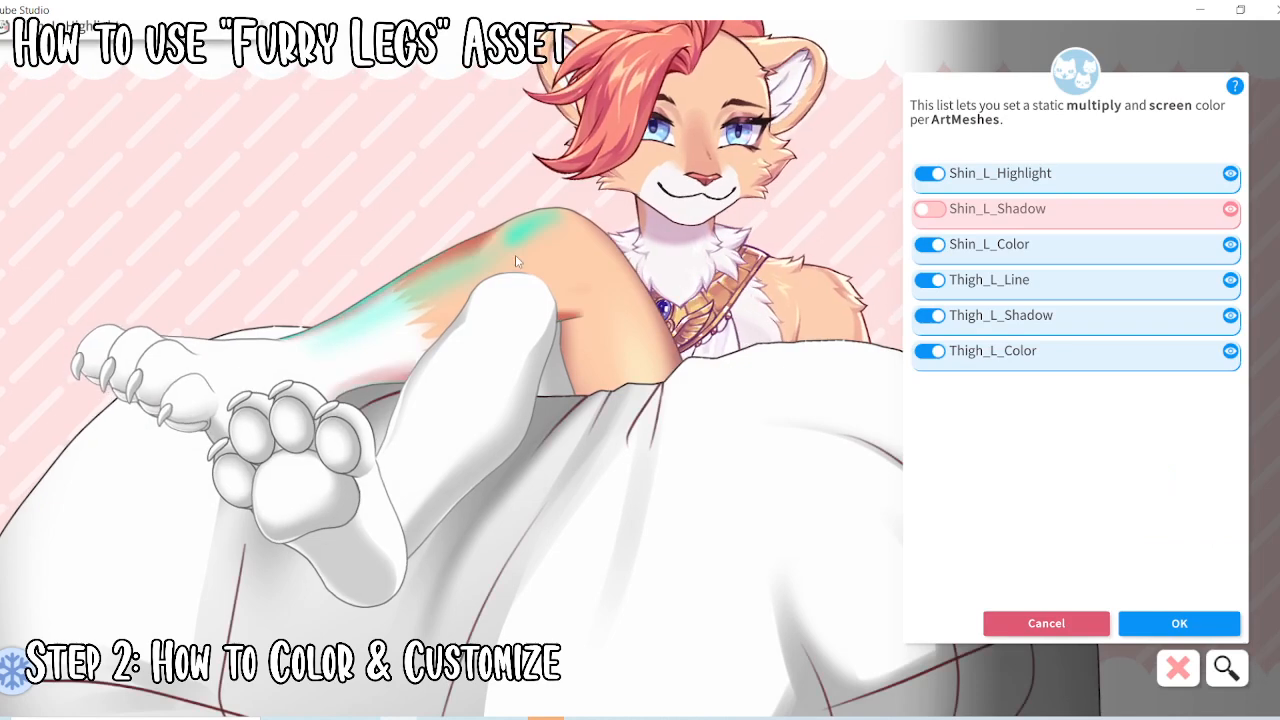
Check the multiply color code used on Thigh_L_Highlight and close its color settings without changes
{"action": "left_click", "coordinate": [640, 361]}
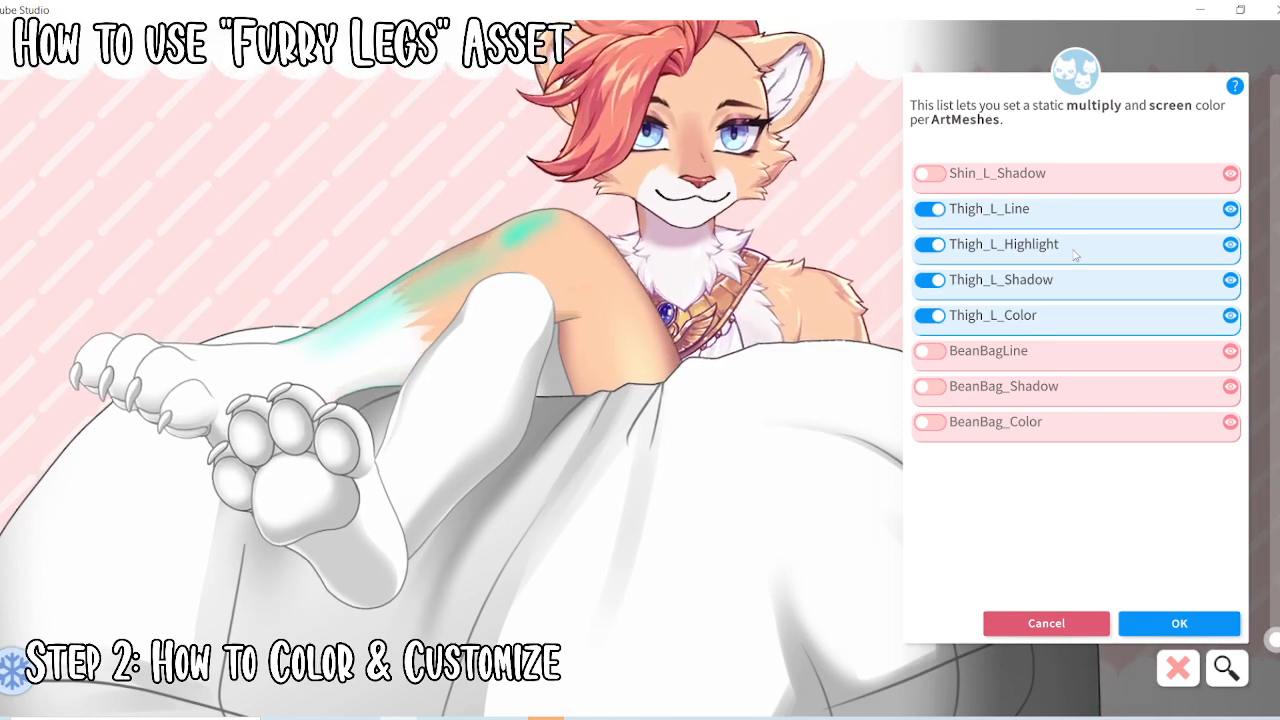
{"action": "left_click", "coordinate": [1074, 255]}
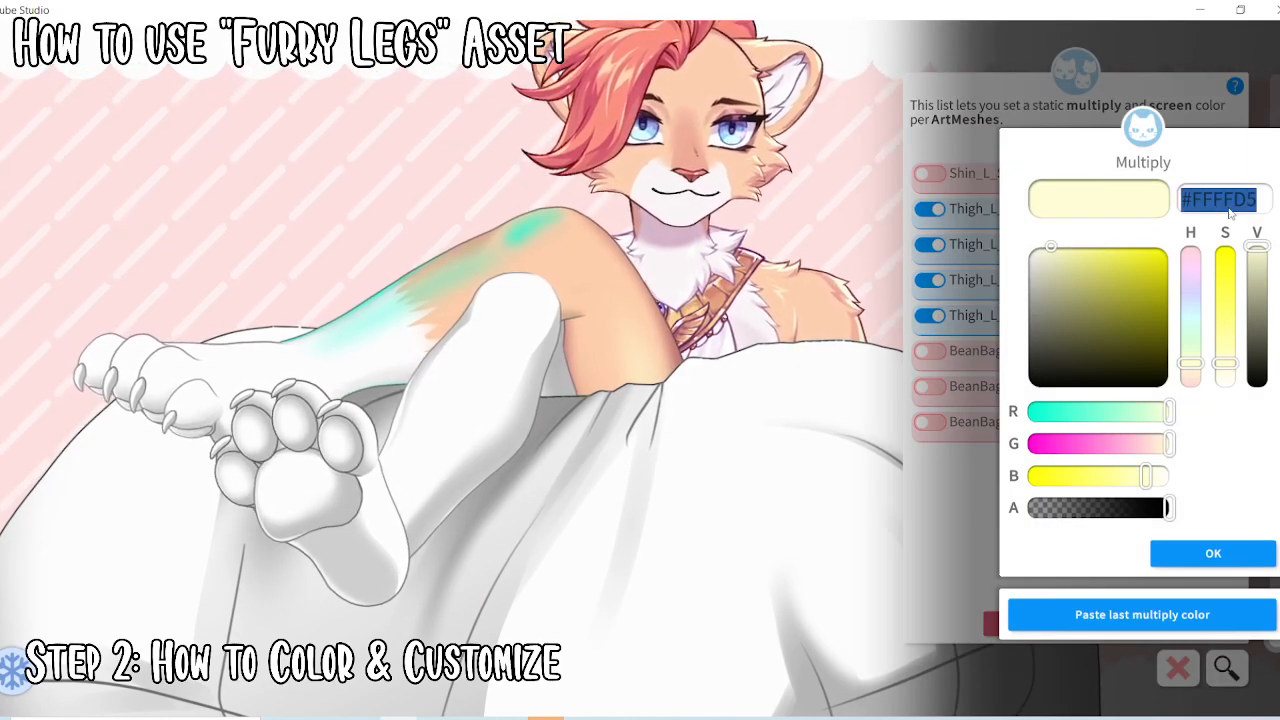
{"action": "left_click", "coordinate": [1212, 555]}
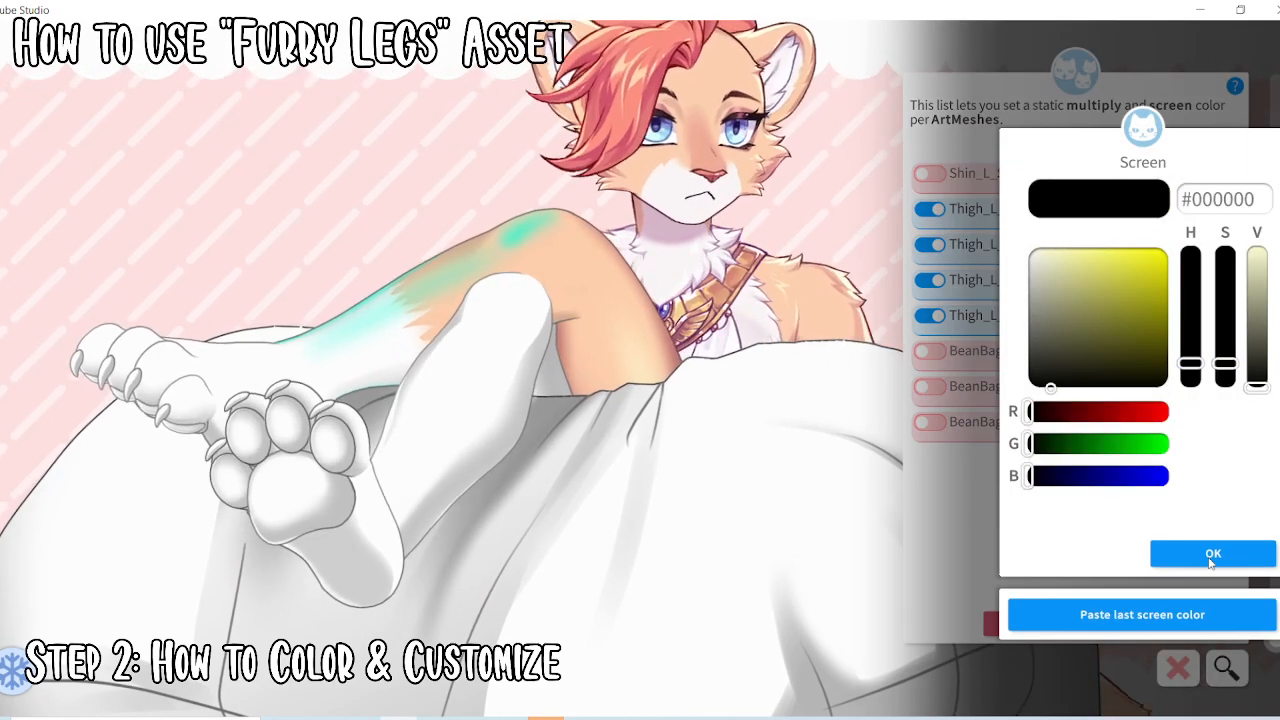
{"action": "left_click", "coordinate": [1212, 555]}
Reopen Shin_L_Highlight's coloring, correct its multiply color to the pale yellow #FFFFD5 and accept it
{"action": "left_click", "coordinate": [1048, 197]}
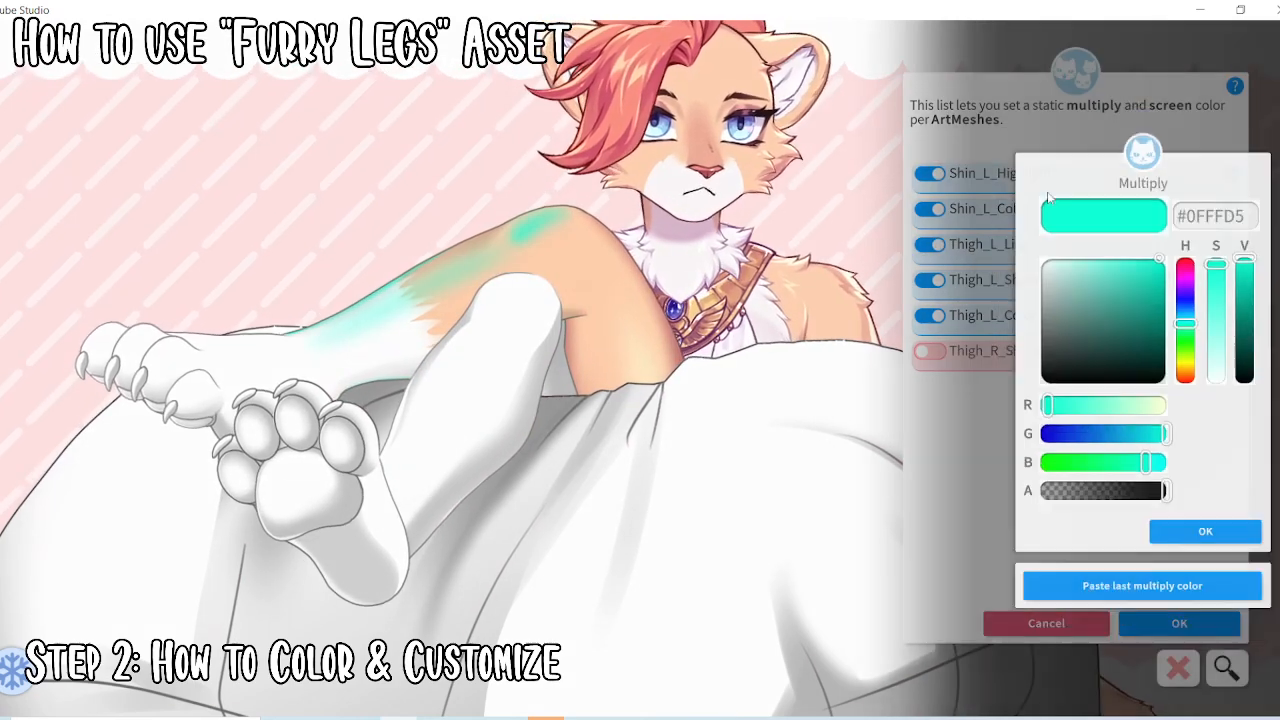
{"action": "left_click", "coordinate": [1230, 201]}
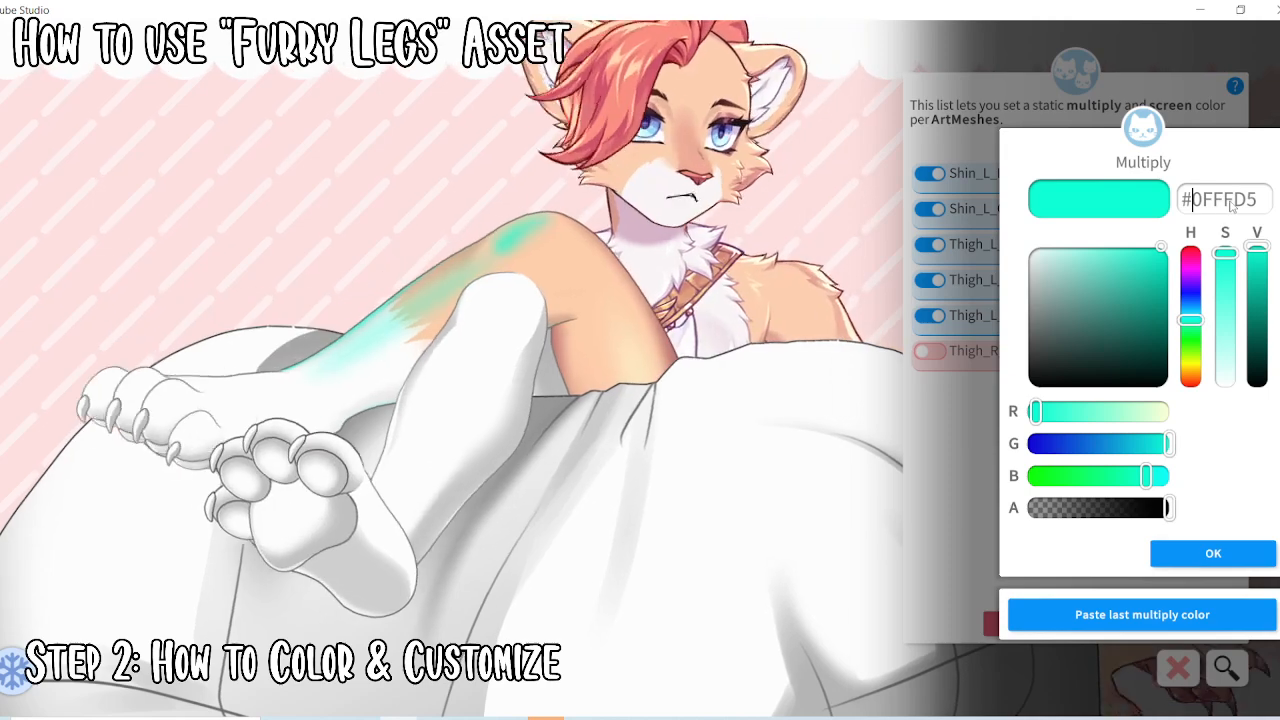
{"action": "left_click", "coordinate": [1204, 200]}
{"action": "type", "text": "F"}
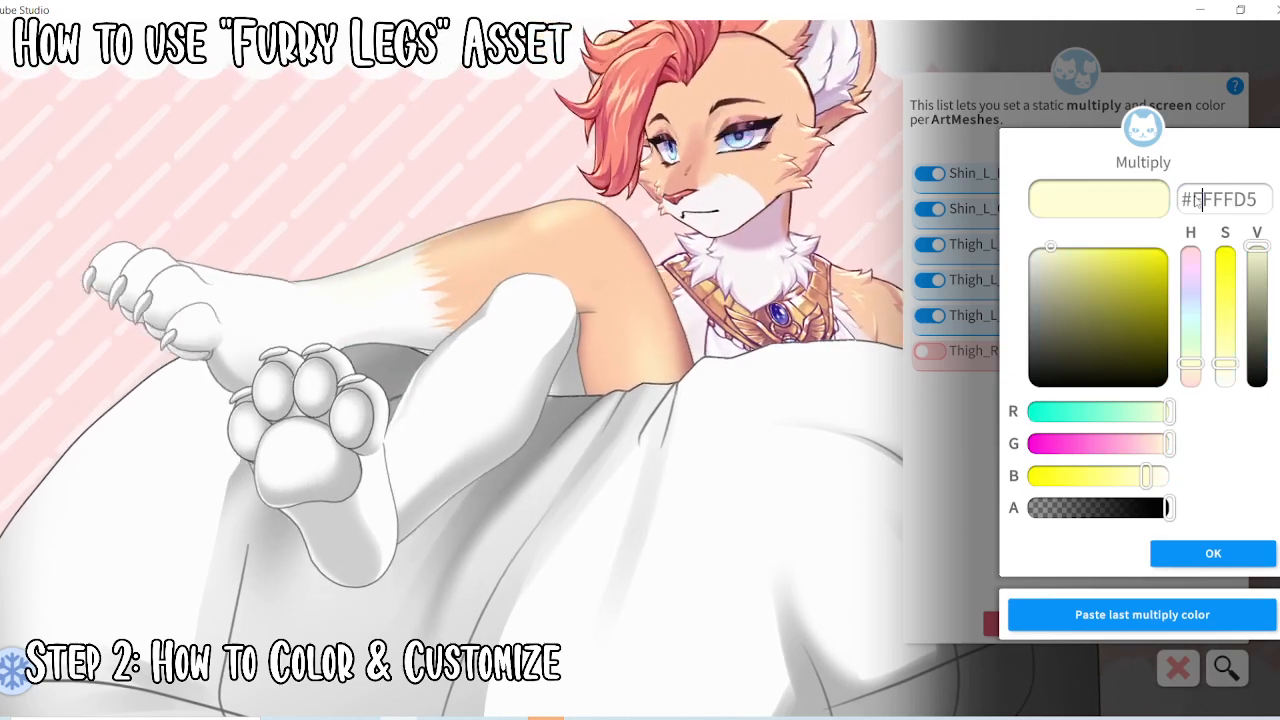
{"action": "left_click_drag", "start_coordinate": [1194, 199], "coordinate": [1263, 196]}
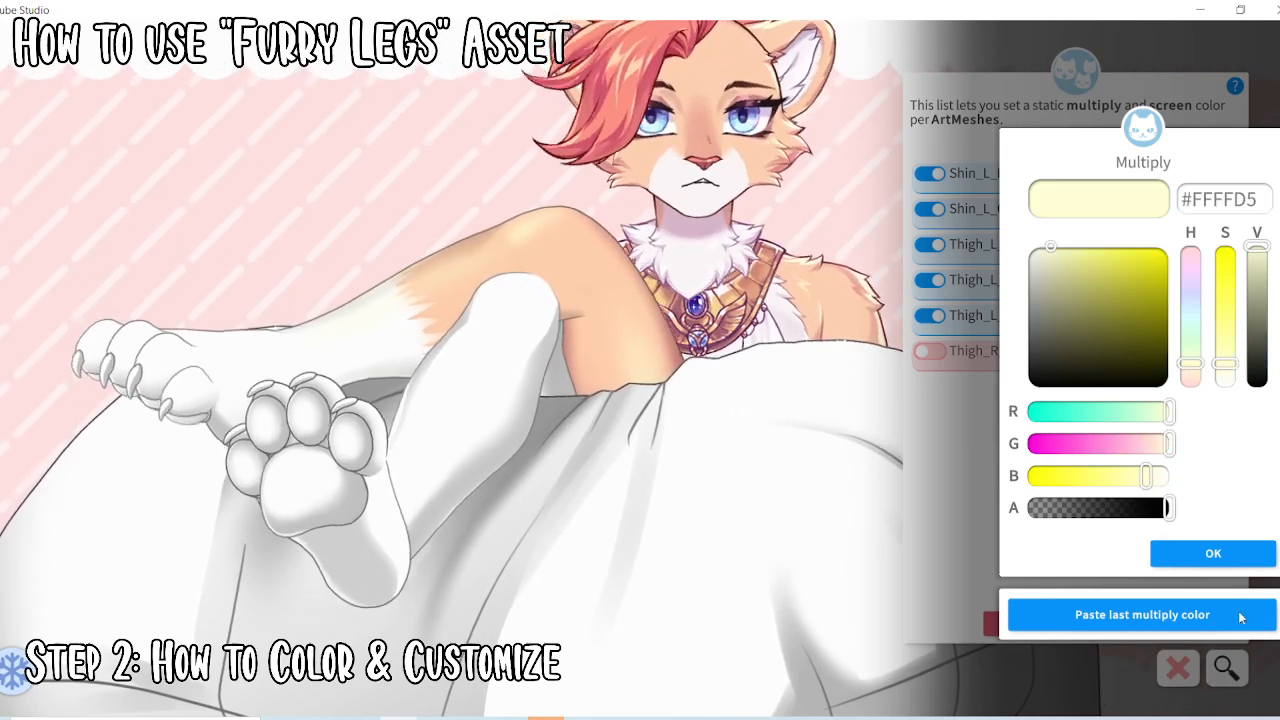
{"action": "left_click", "coordinate": [1242, 553]}
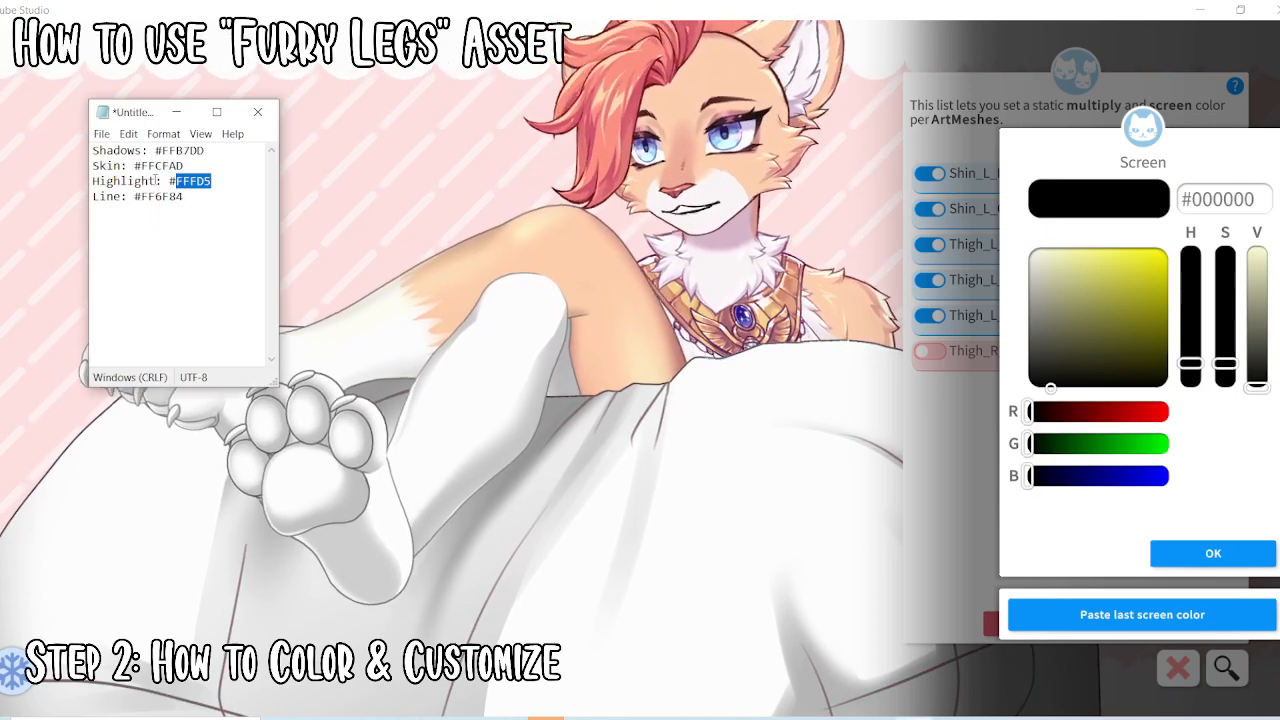
Correct the Highlight note in Notepad to #fFFFD5, and accept Shin_L_Highlight's black #000000 screen color
{"action": "type", "text": "F"}
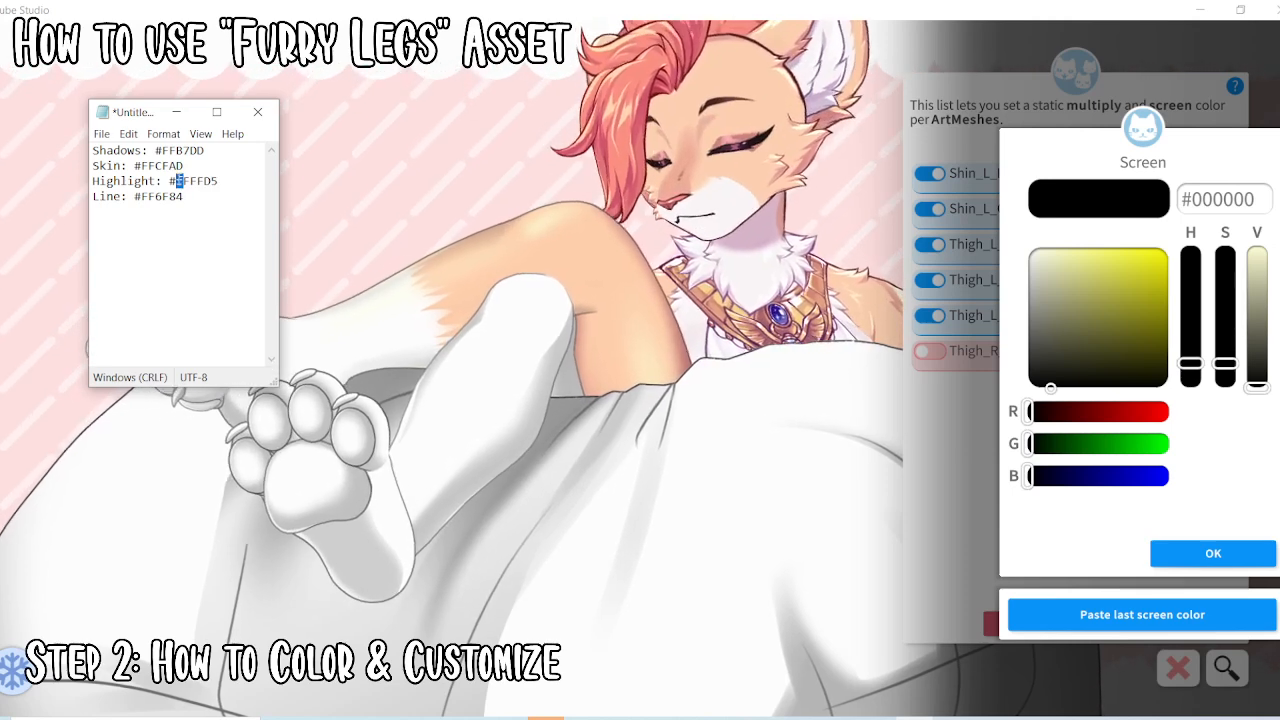
{"action": "left_click", "coordinate": [201, 200]}
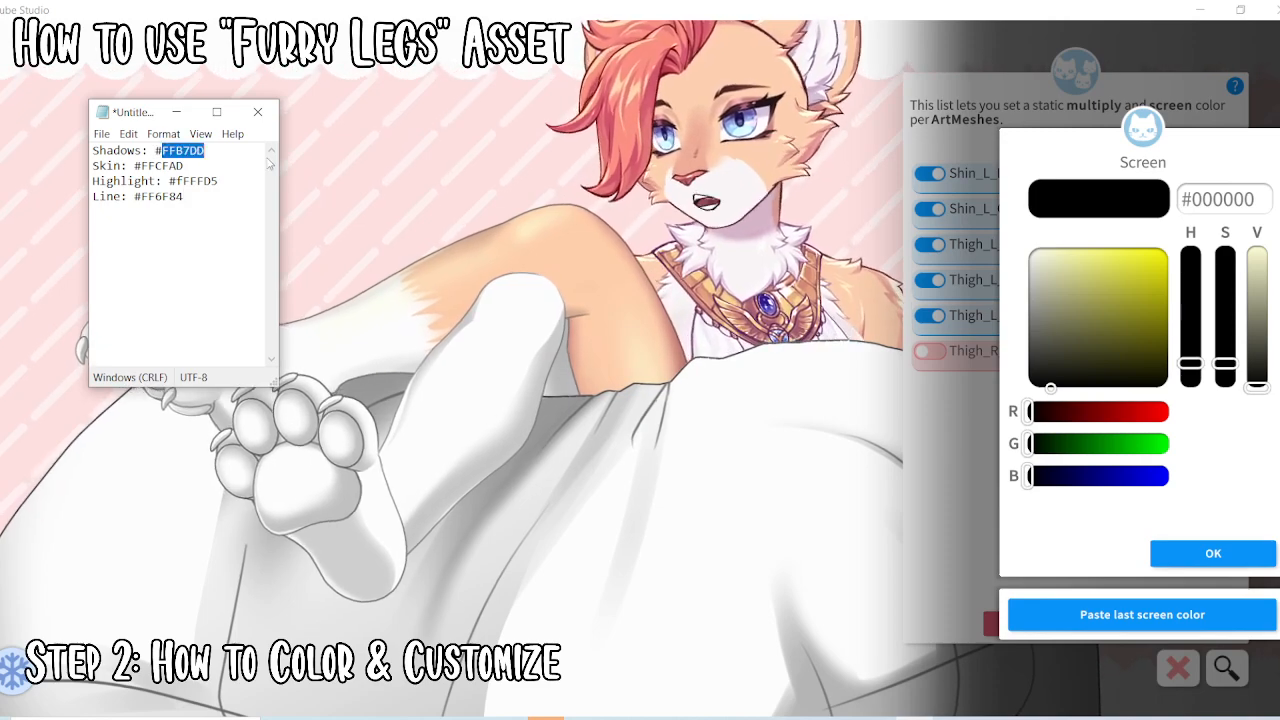
{"action": "left_click", "coordinate": [470, 245]}
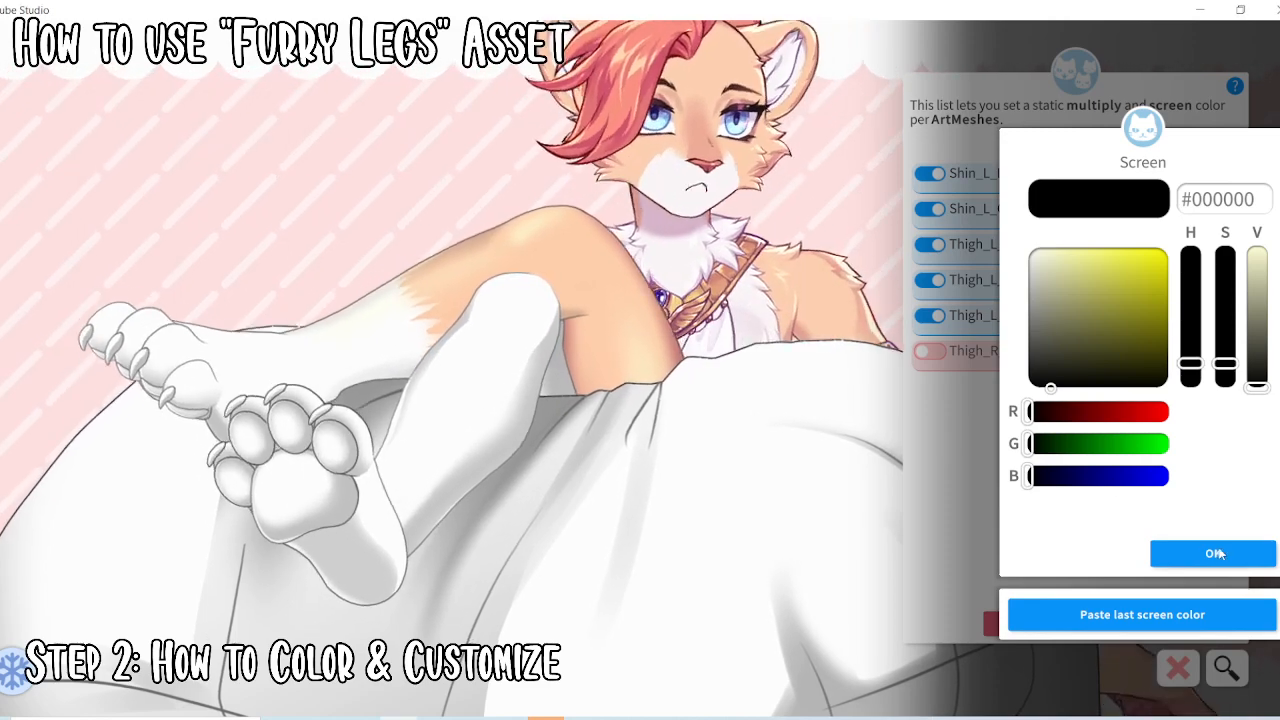
{"action": "left_click", "coordinate": [1213, 553]}
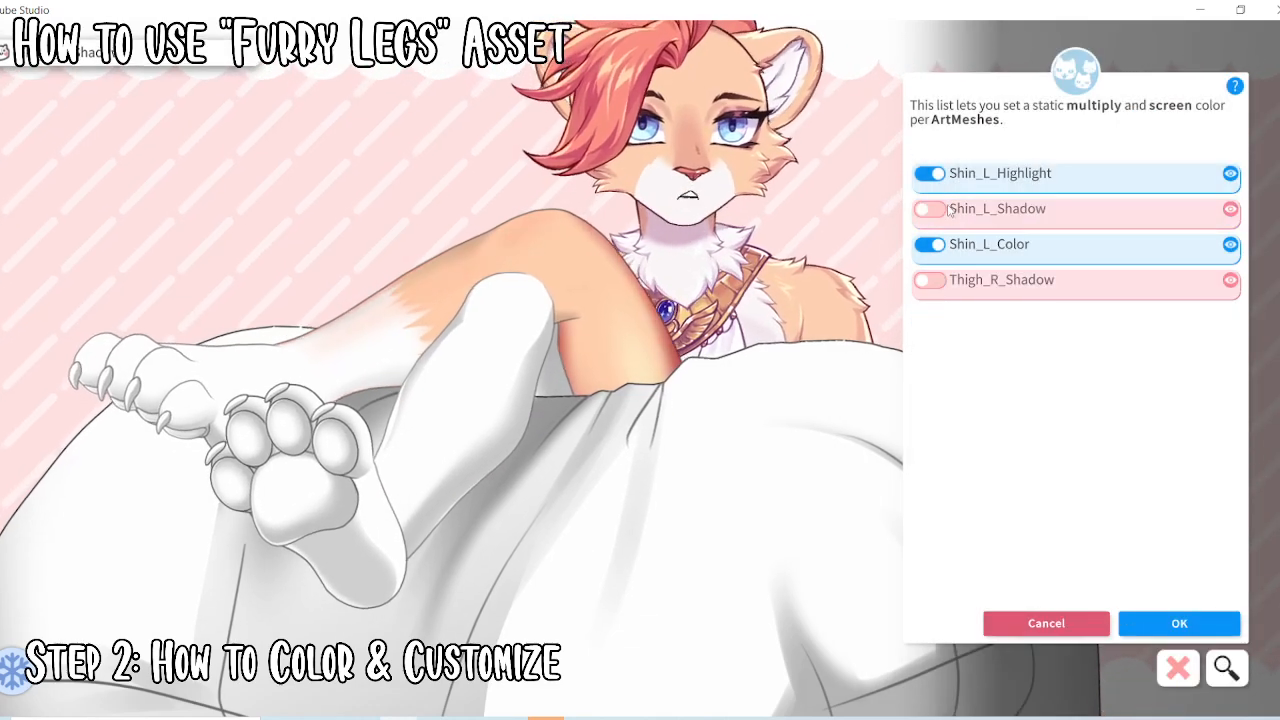
Enable custom coloring for Shin_L_Shadow with the noted multiply color #FFB7DD and a black #000000 screen color, and accept both
{"action": "left_click", "coordinate": [930, 208]}
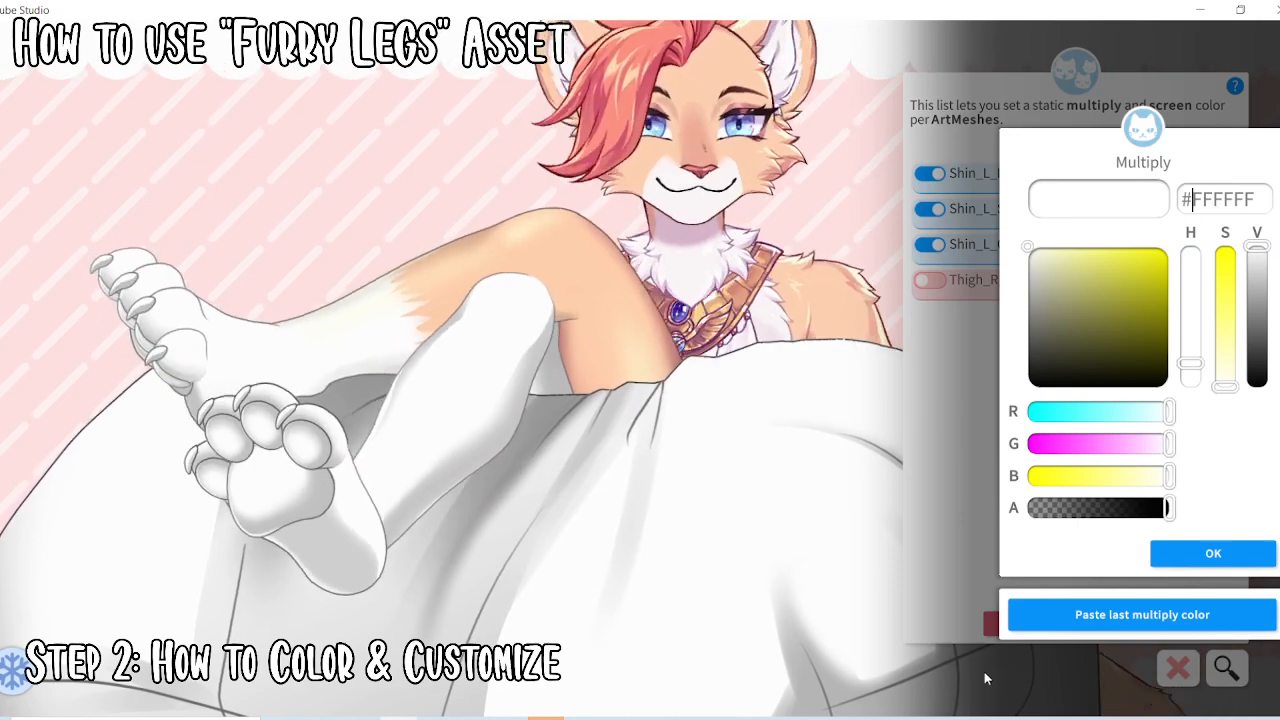
{"action": "left_click", "coordinate": [912, 718]}
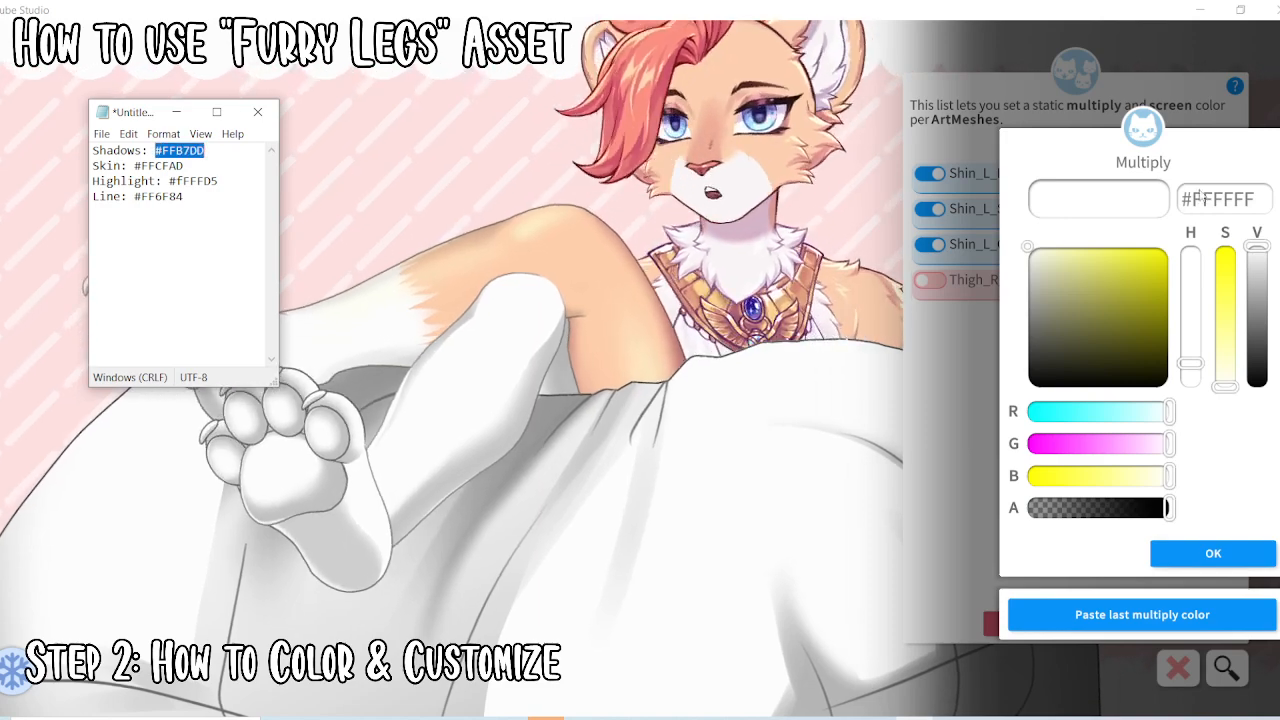
{"action": "left_click", "coordinate": [1243, 200]}
{"action": "type", "text": "FFB7DD"}
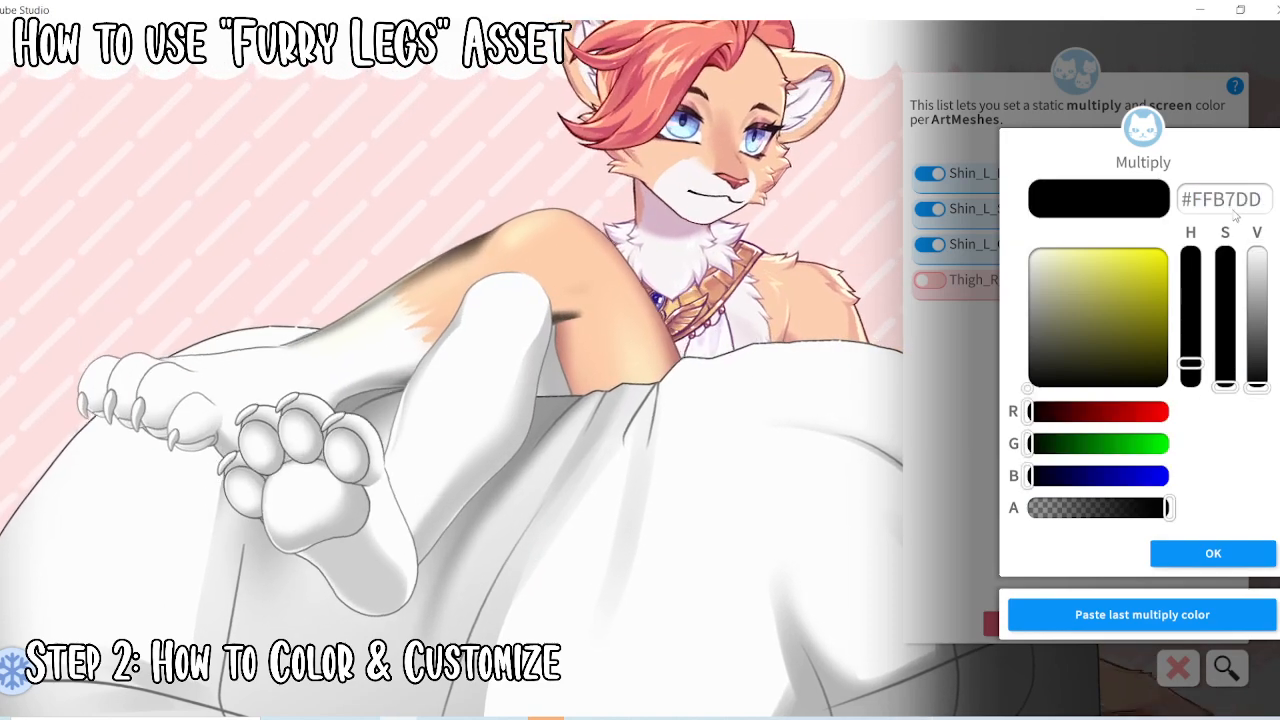
{"action": "key", "text": "Return"}
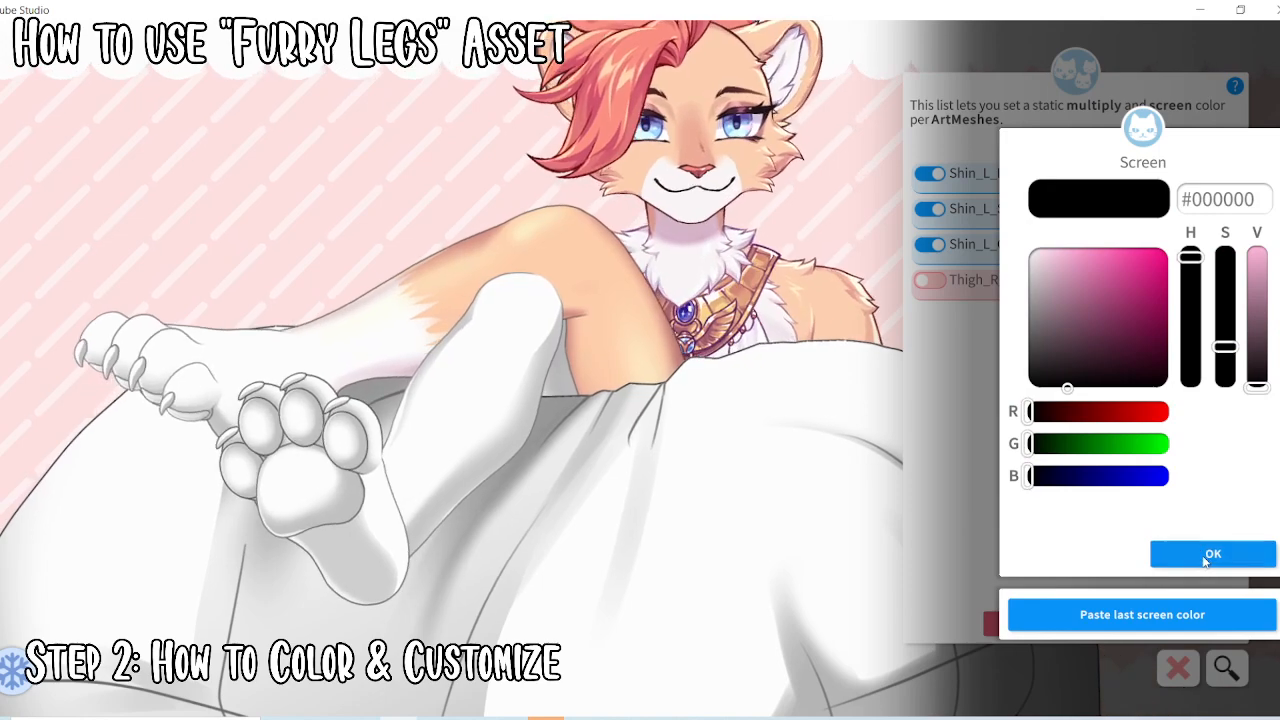
{"action": "left_click", "coordinate": [1211, 553]}
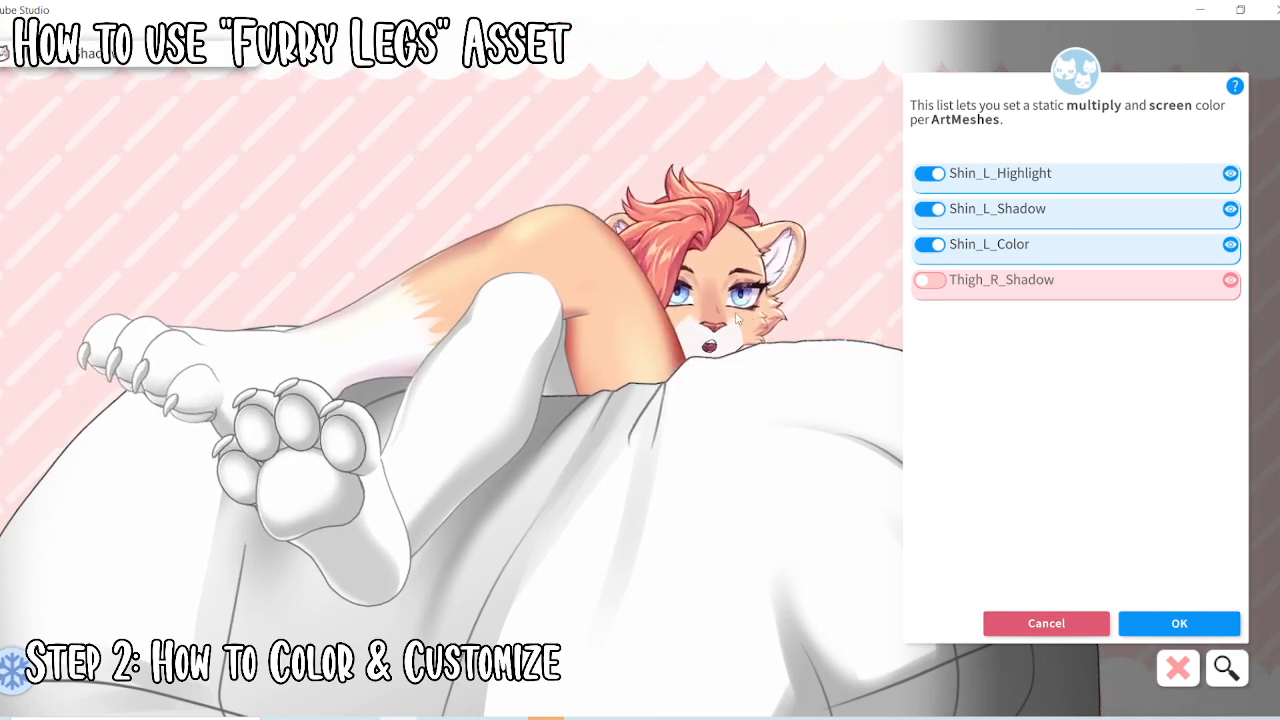
Move the character up above the beanbag, then enable custom coloring for Shin_L_Marking and reduce its multiply alpha to fully transparent
{"action": "left_click_drag", "start_coordinate": [743, 449], "coordinate": [769, 138]}
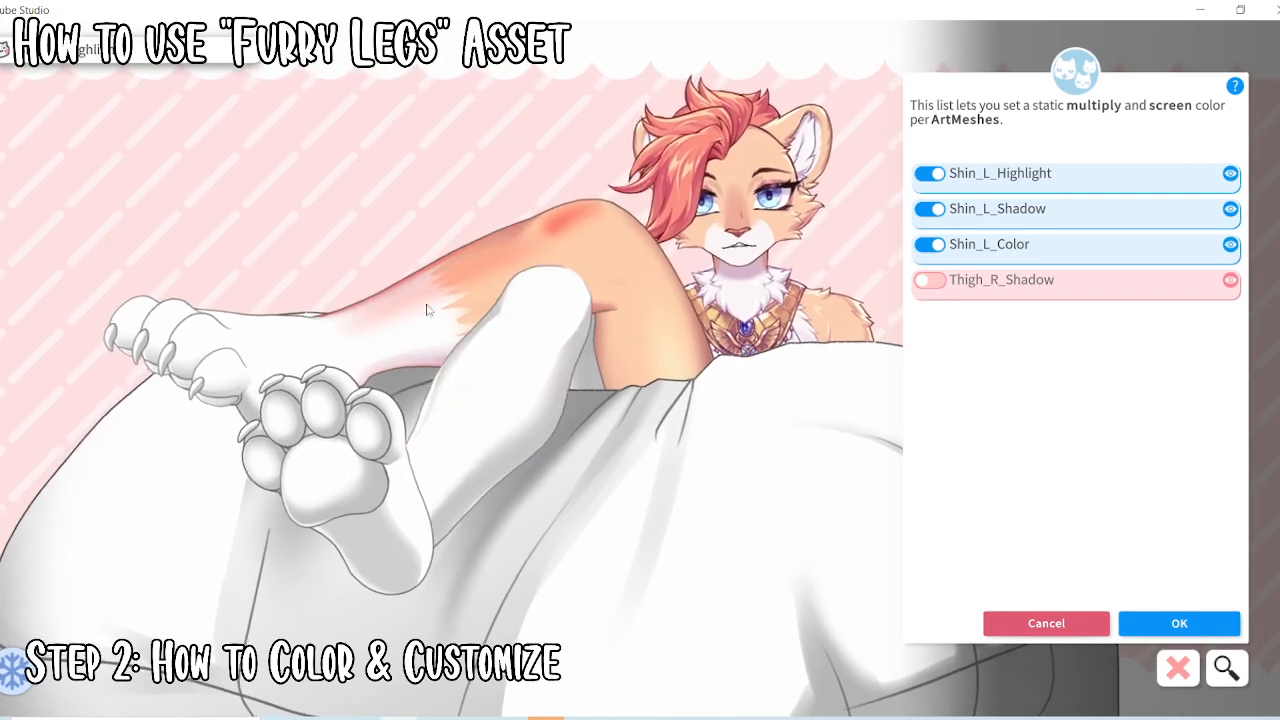
{"action": "left_click", "coordinate": [453, 335]}
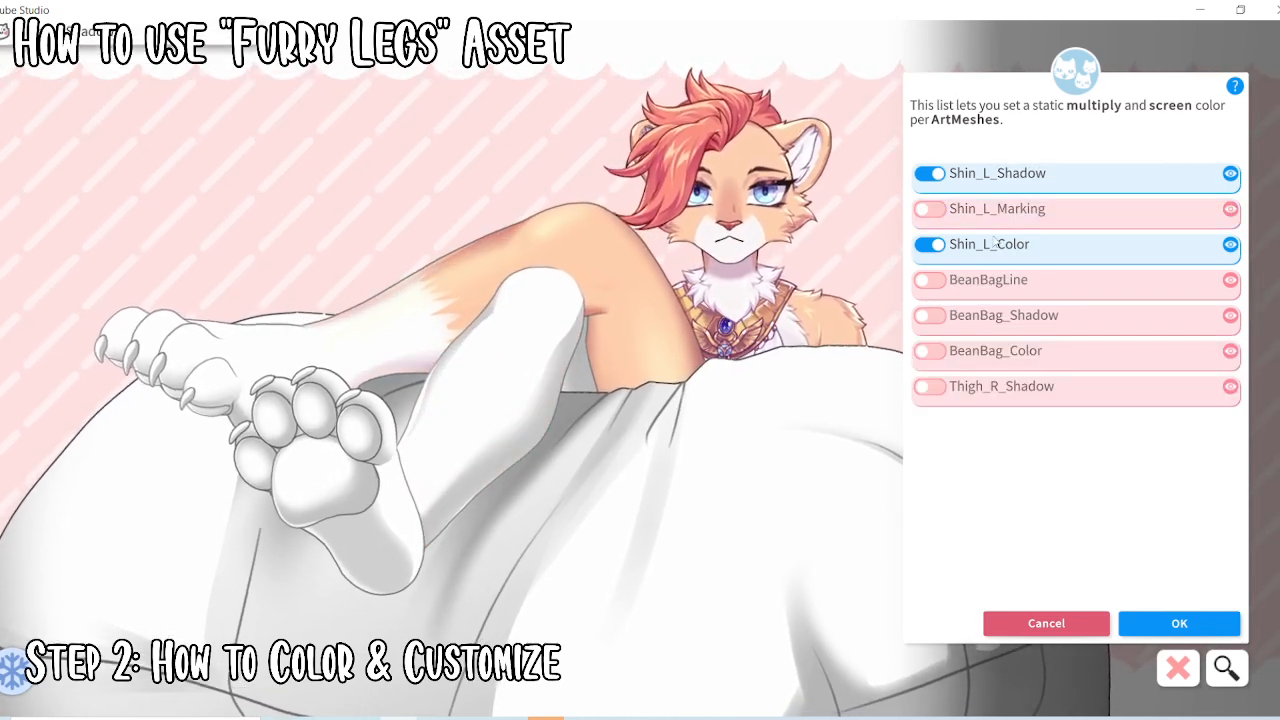
{"action": "left_click", "coordinate": [932, 208]}
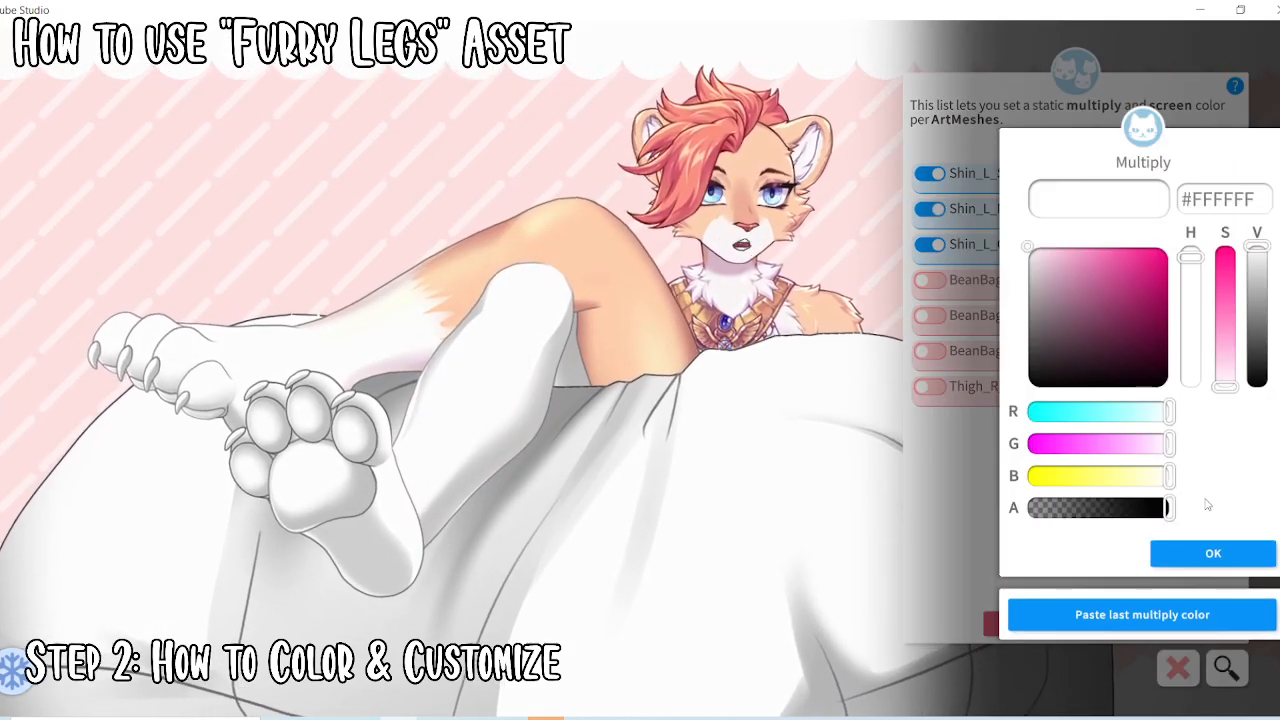
{"action": "left_click_drag", "start_coordinate": [1165, 510], "coordinate": [980, 518]}
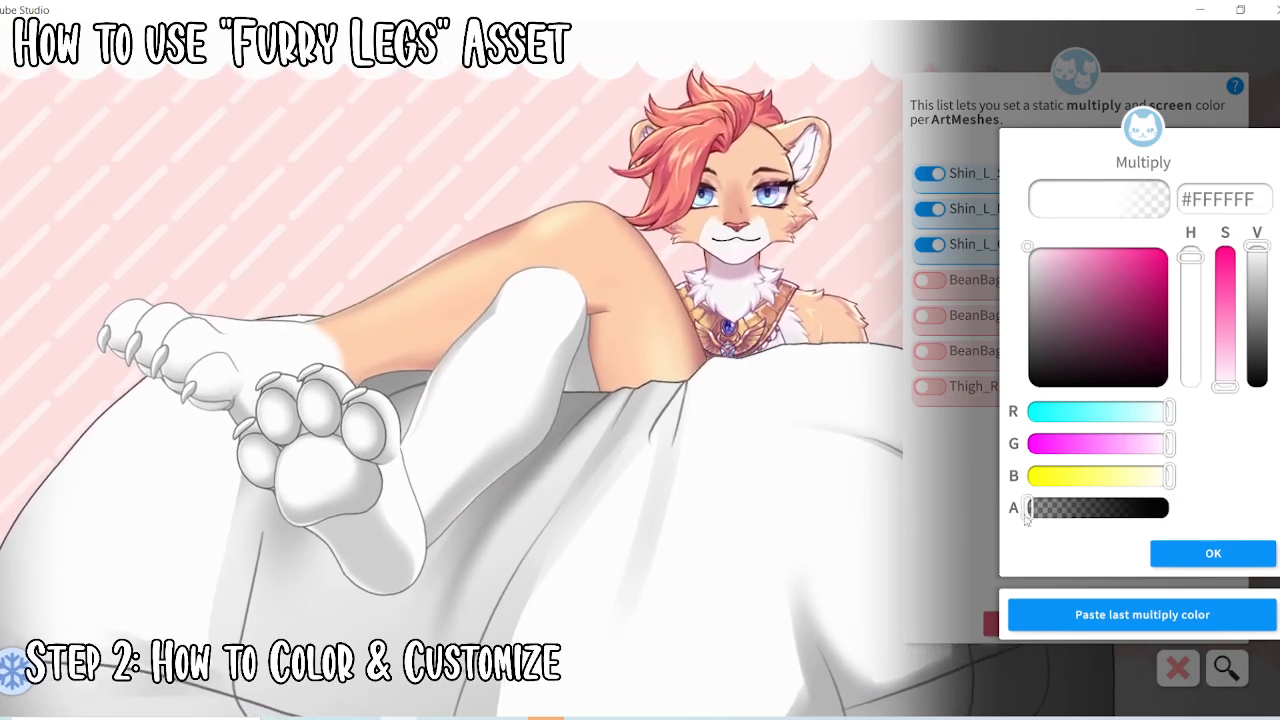
Accept the transparent multiply color and the screen color for Shin_L_Marking
{"action": "left_click", "coordinate": [1186, 550]}
{"action": "left_click", "coordinate": [1190, 553]}
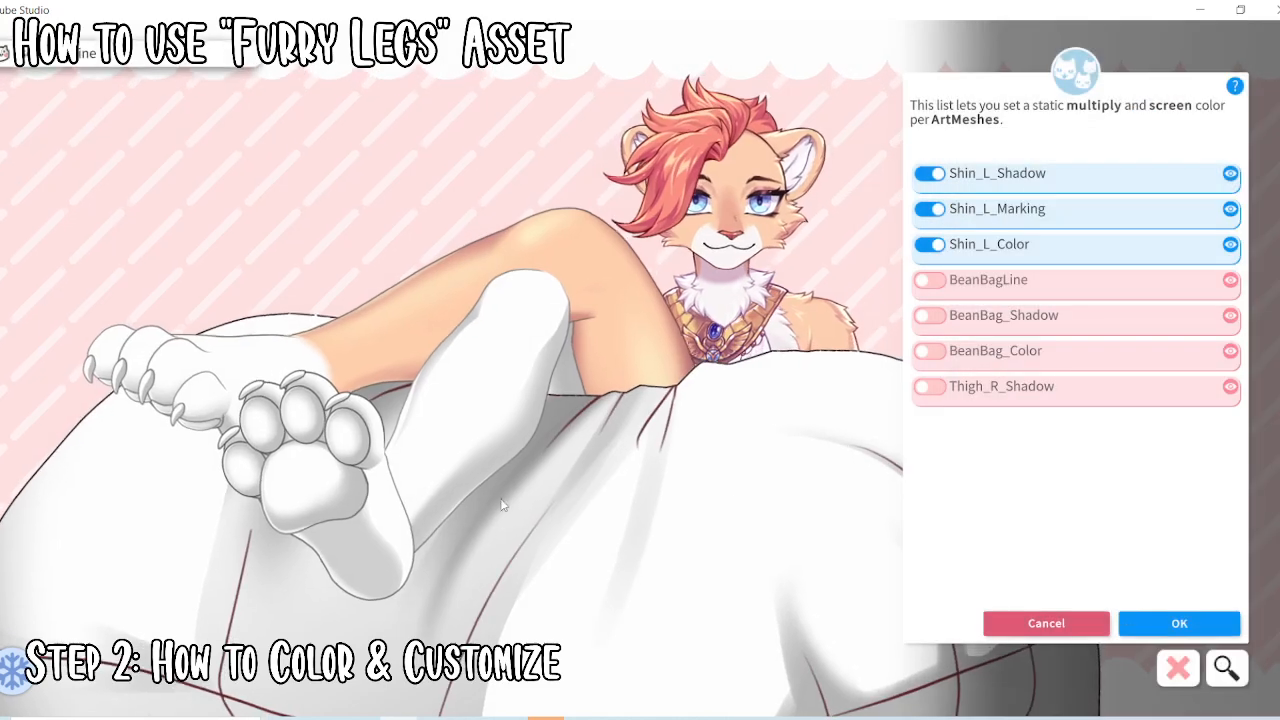
{"action": "left_click", "coordinate": [178, 503]}
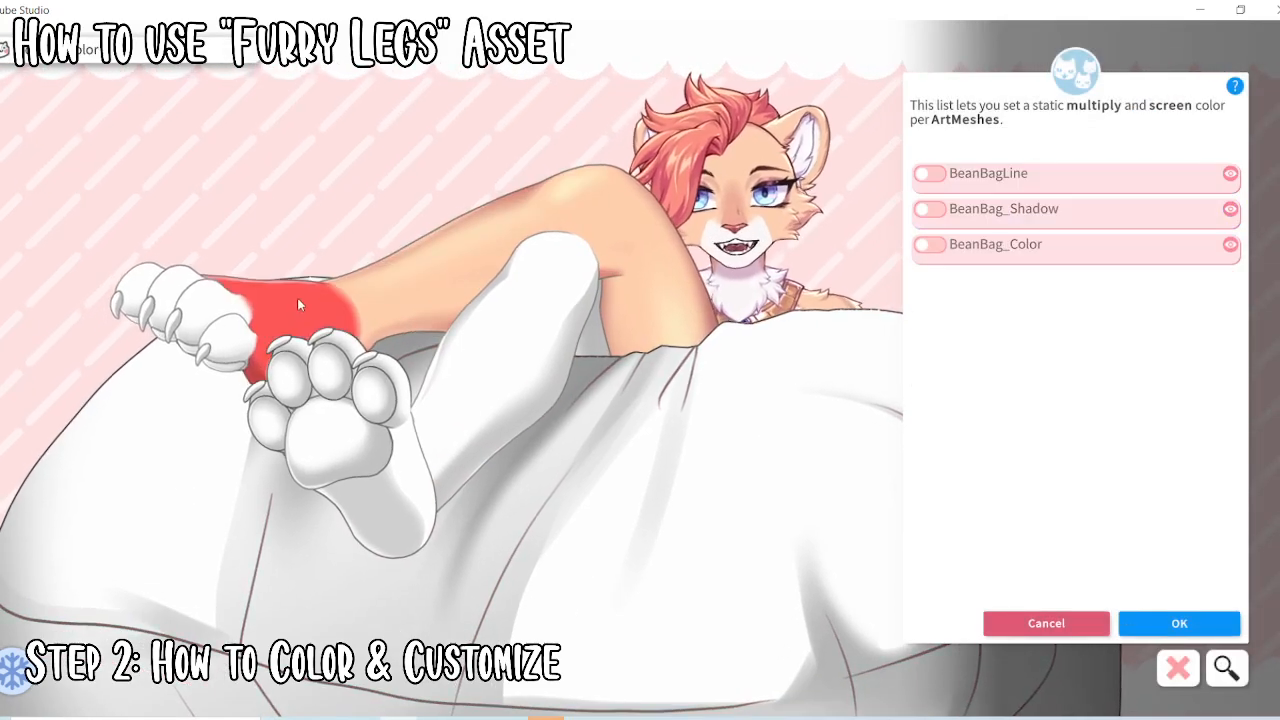
Enable custom coloring for Foot_L_Color with the noted skin multiply color #FFCFAD and a black #000000 screen color, accepting both
{"action": "left_click", "coordinate": [434, 418]}
{"action": "left_click", "coordinate": [916, 718]}
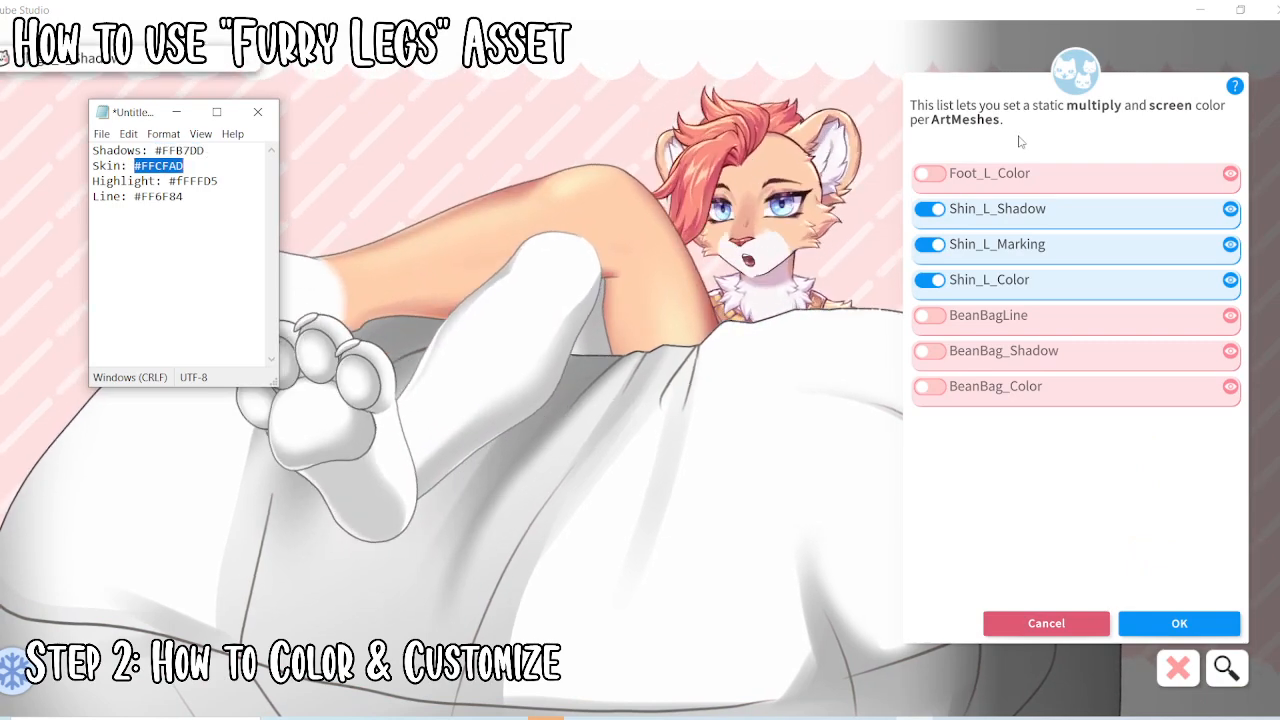
{"action": "left_click", "coordinate": [929, 173]}
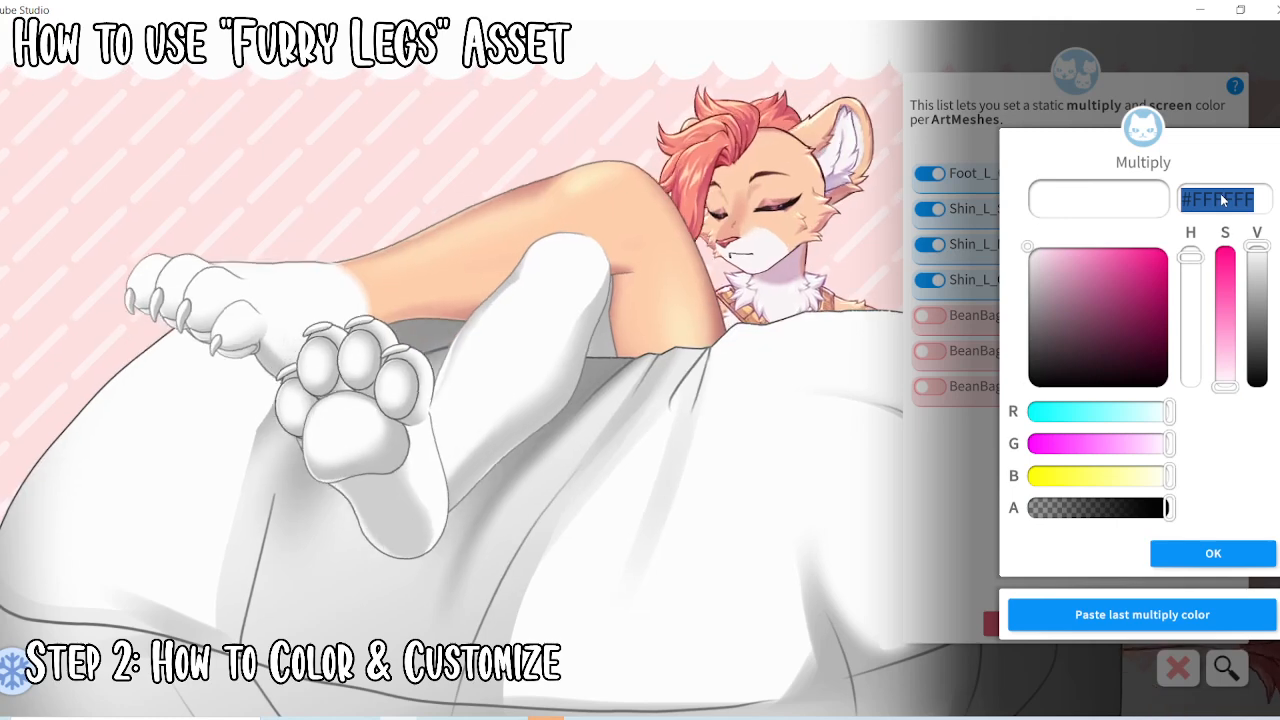
{"action": "type", "text": "#FFCFAD"}
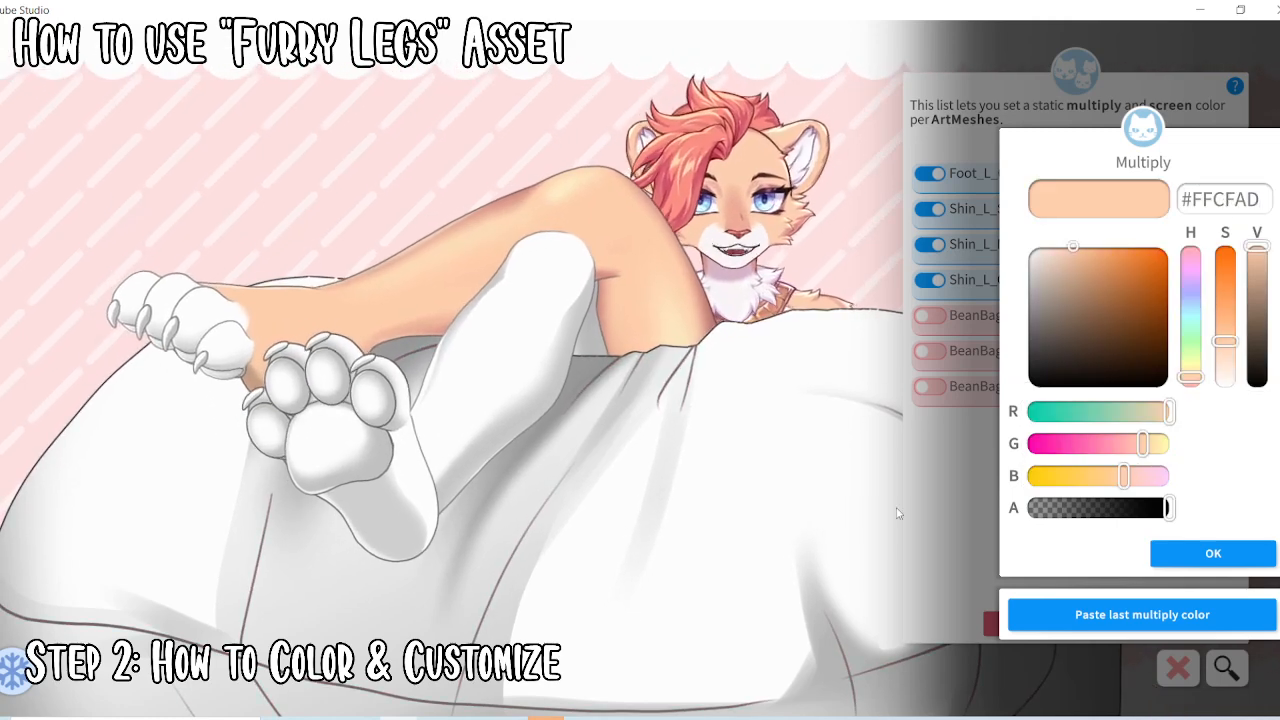
{"action": "left_click", "coordinate": [1200, 553]}
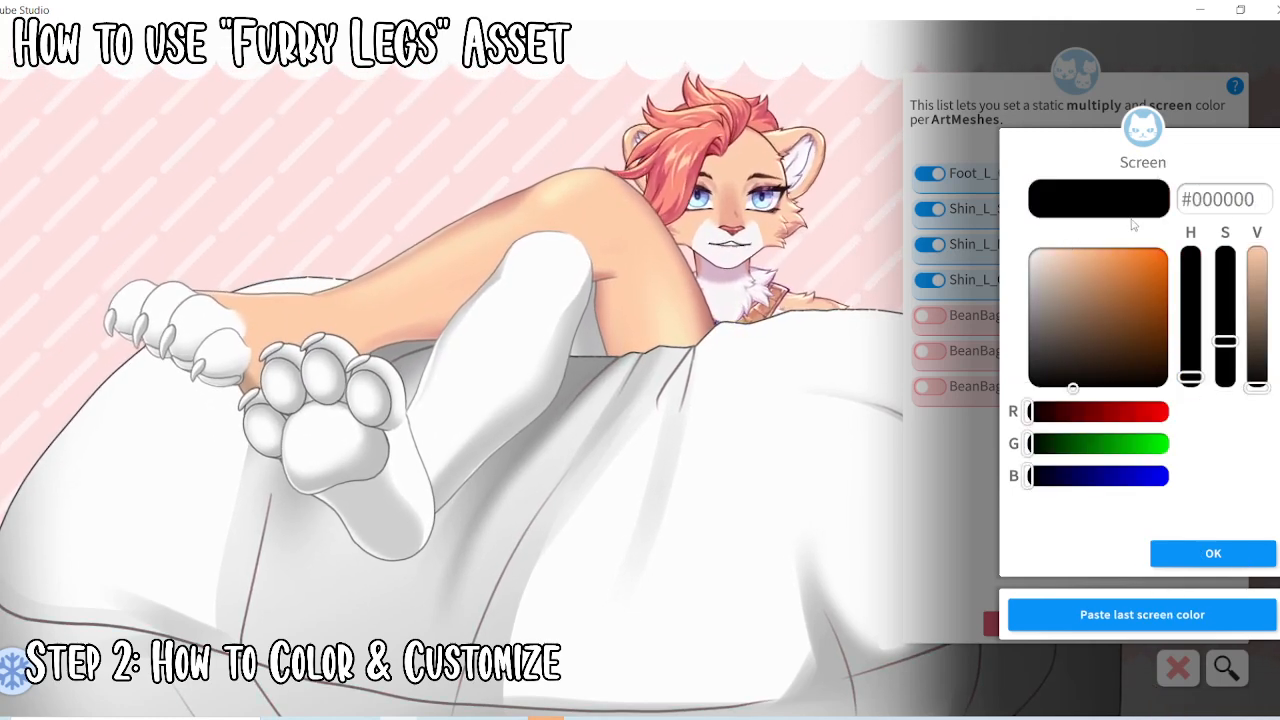
{"action": "left_click", "coordinate": [1218, 552]}
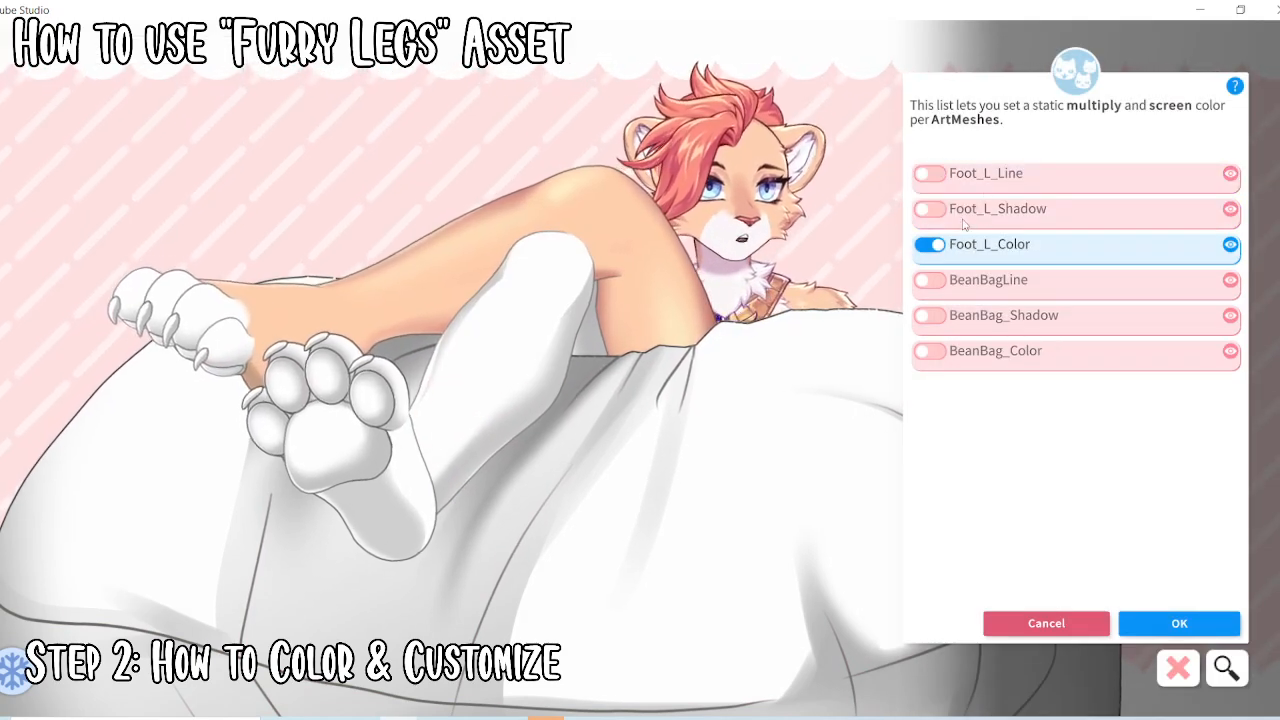
Enable custom coloring for Foot_L_Shadow with the noted shadow multiply color #FFB7DD and a black #000000 screen color, accepting both
{"action": "left_click", "coordinate": [930, 209]}
{"action": "left_click", "coordinate": [455, 717]}
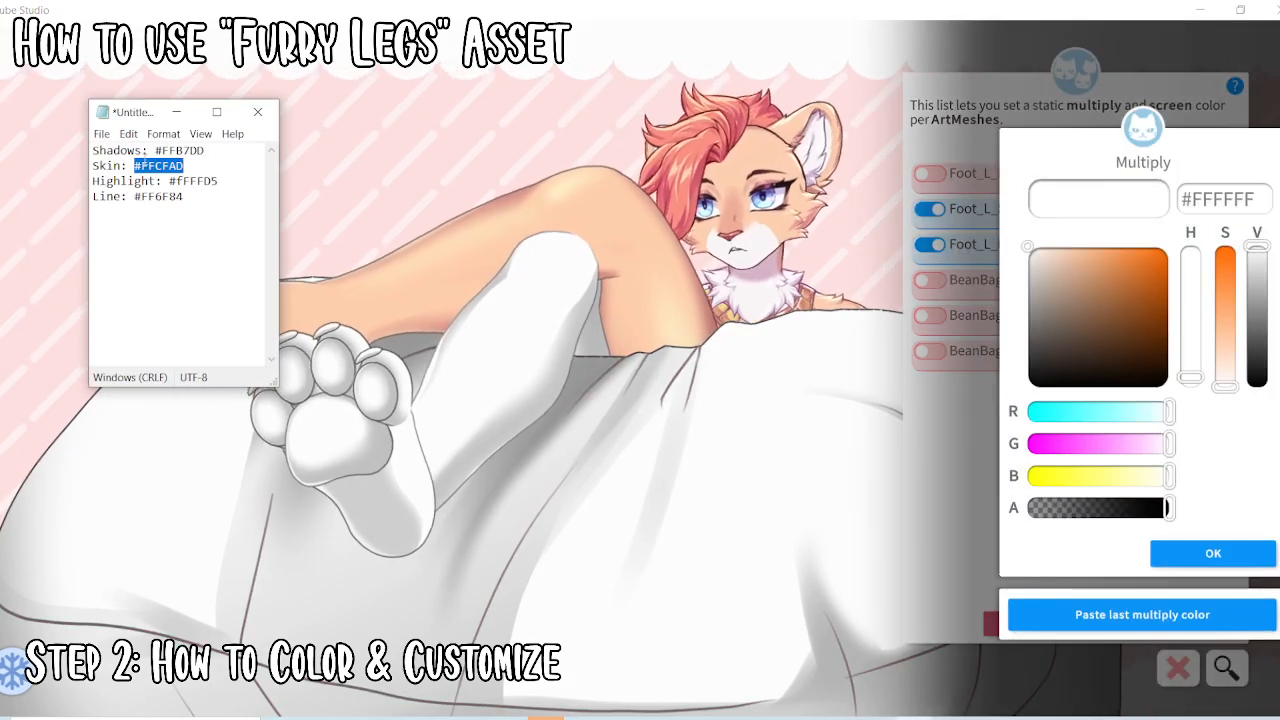
{"action": "left_click", "coordinate": [1203, 199]}
{"action": "type", "text": "#FFB7DD"}
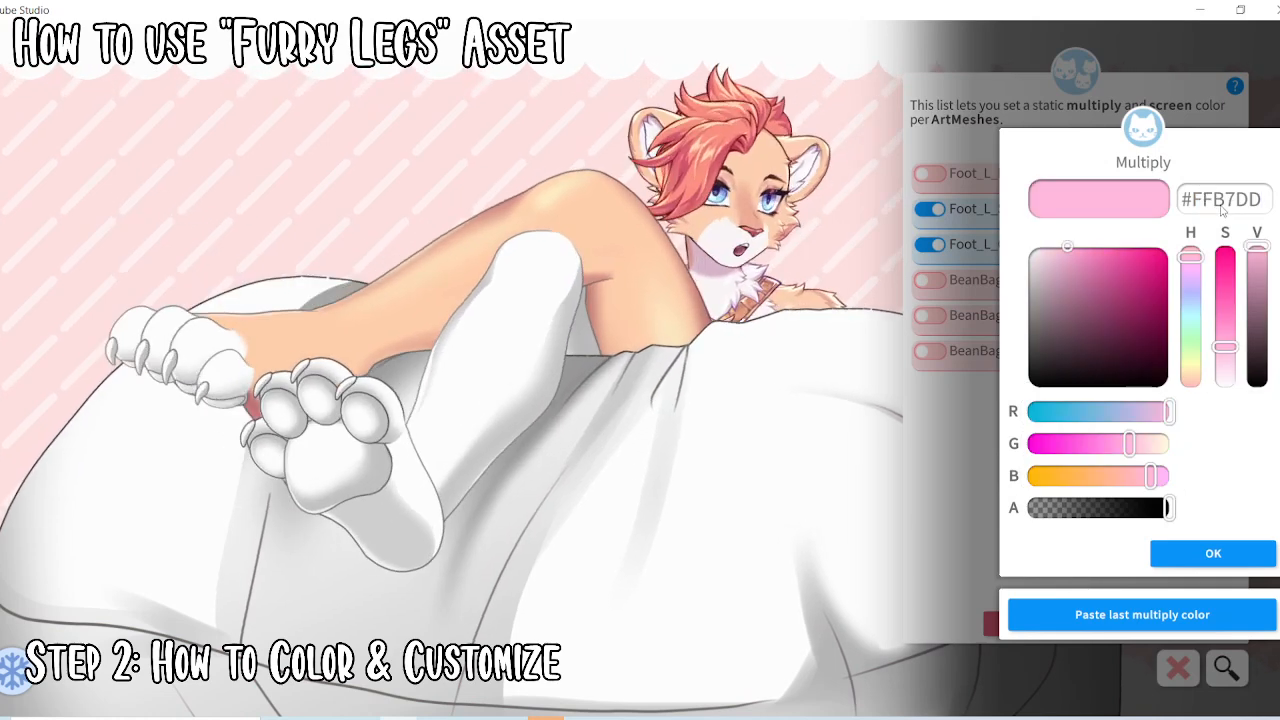
{"action": "left_click", "coordinate": [1213, 553]}
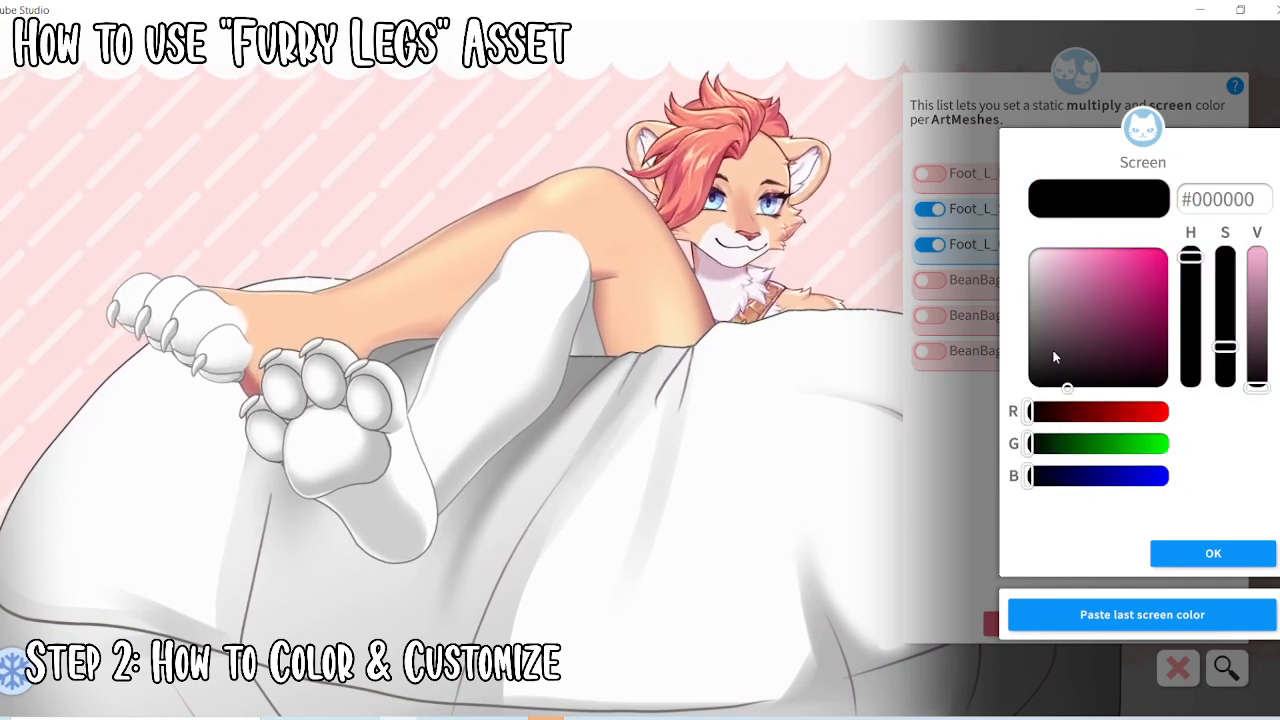
{"action": "left_click", "coordinate": [1213, 553]}
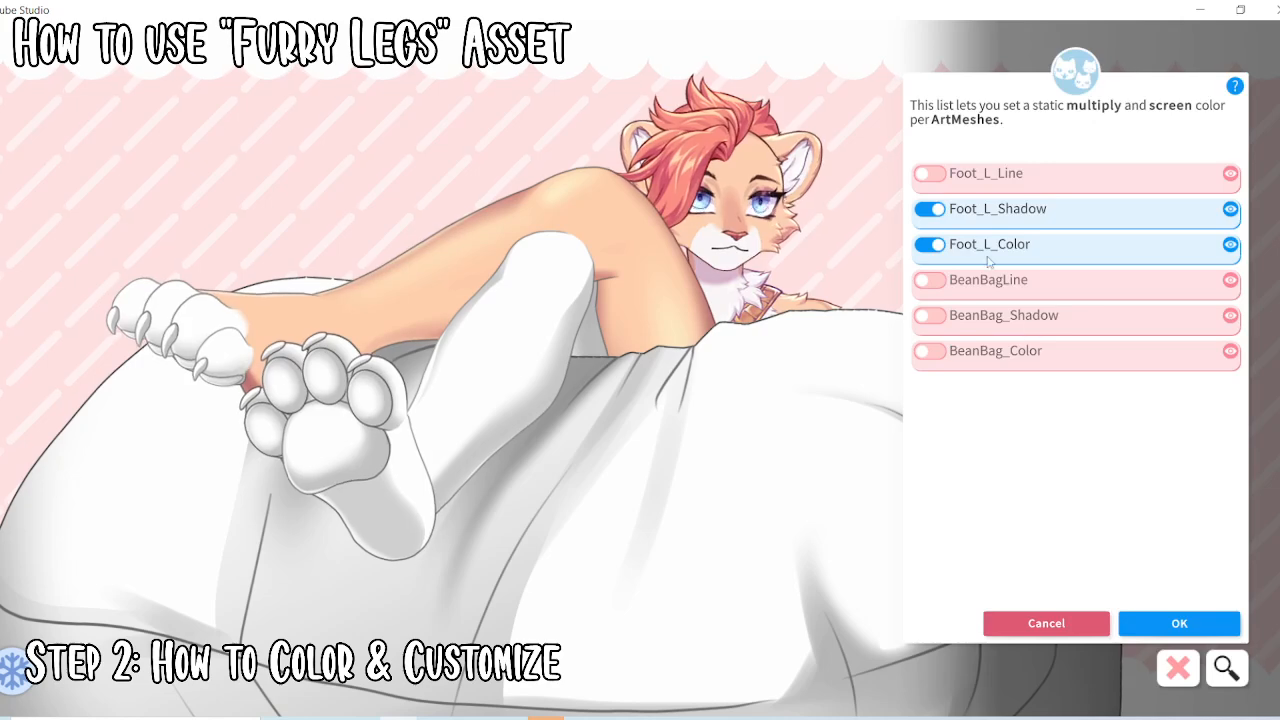
Enable custom coloring for Foot_L_Highlight, enter the multiply color #fFFFD and accept it together with the black #000000 screen color
{"action": "left_click", "coordinate": [260, 290]}
{"action": "left_click", "coordinate": [929, 208]}
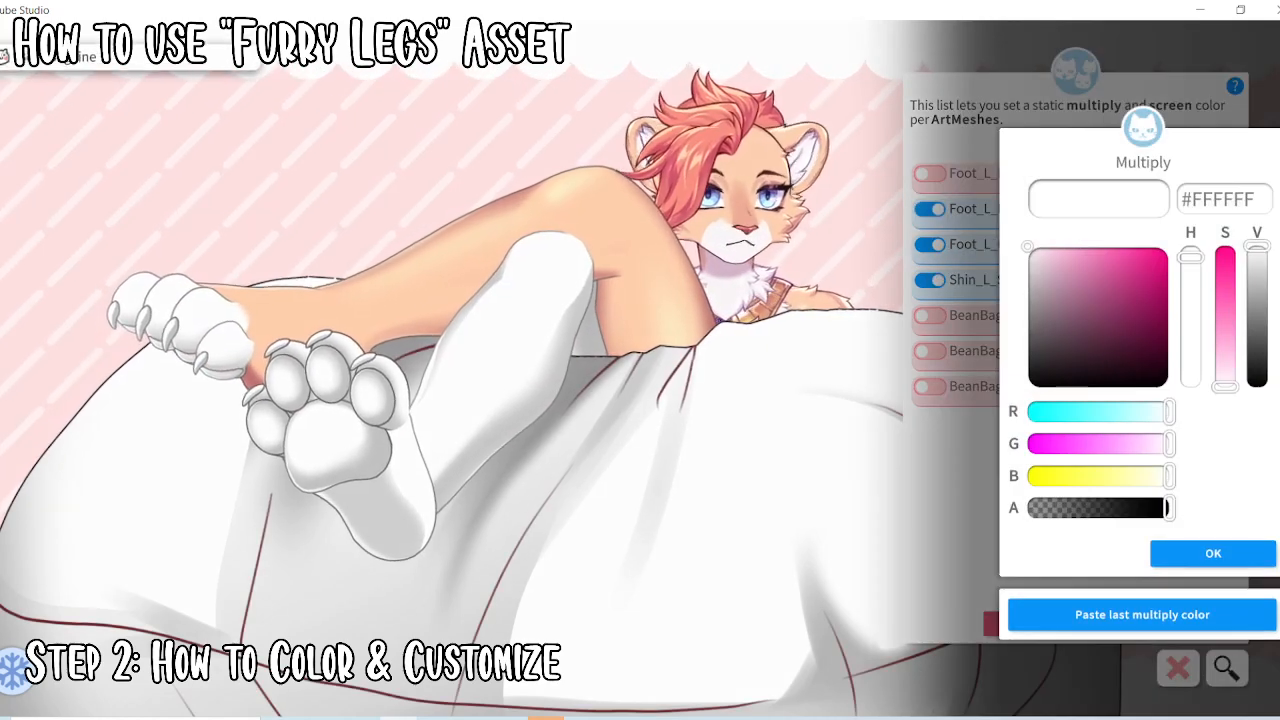
{"action": "left_click", "coordinate": [398, 718]}
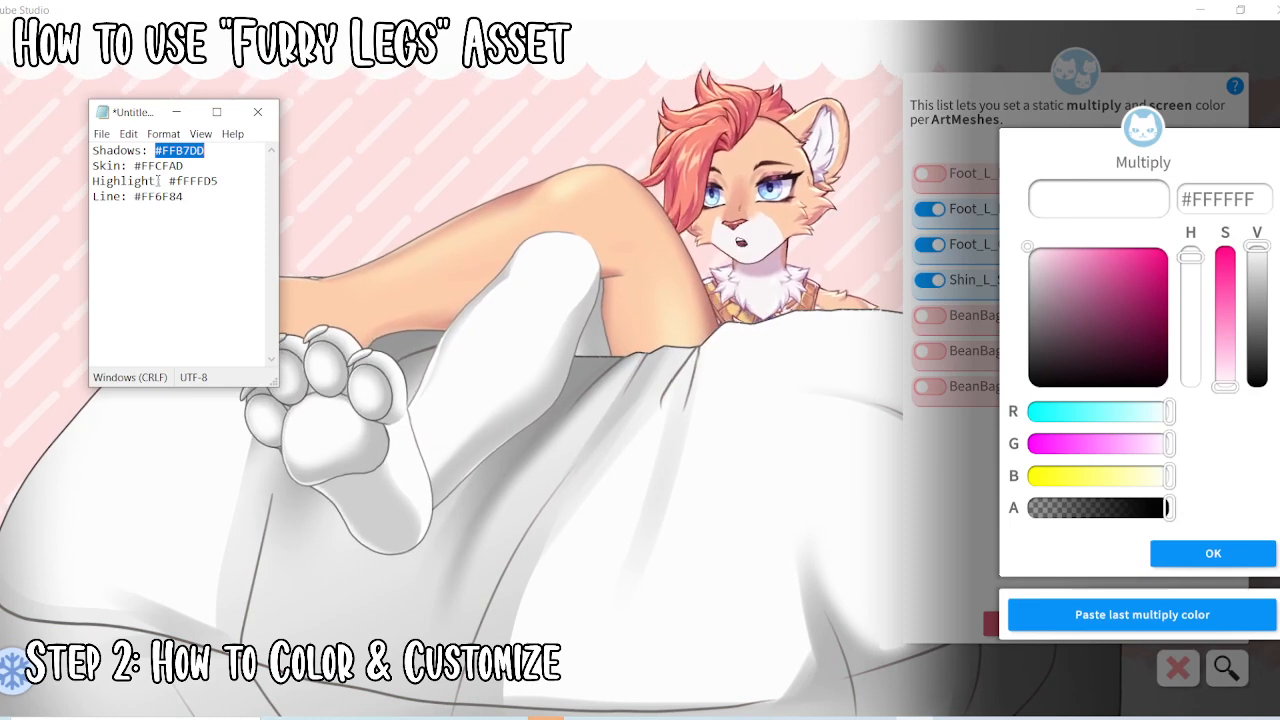
{"action": "double_click", "coordinate": [1222, 199]}
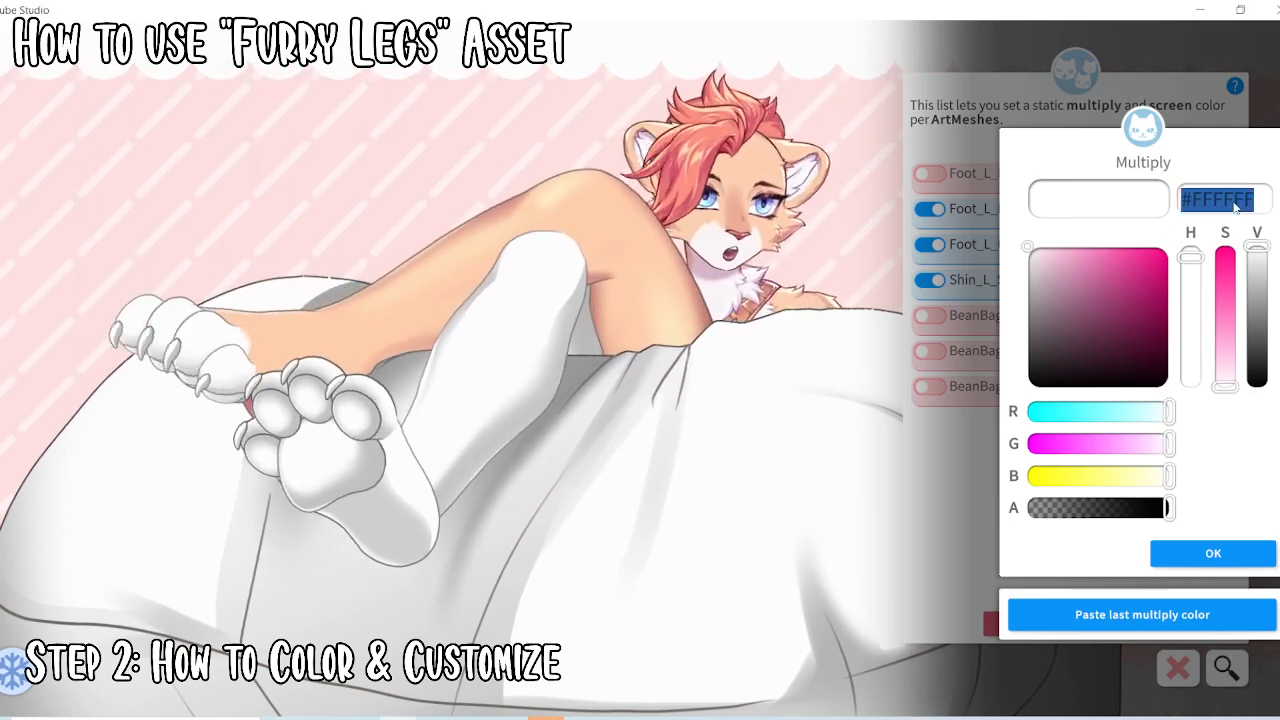
{"action": "type", "text": "#fFFFD"}
{"action": "left_click", "coordinate": [1200, 557]}
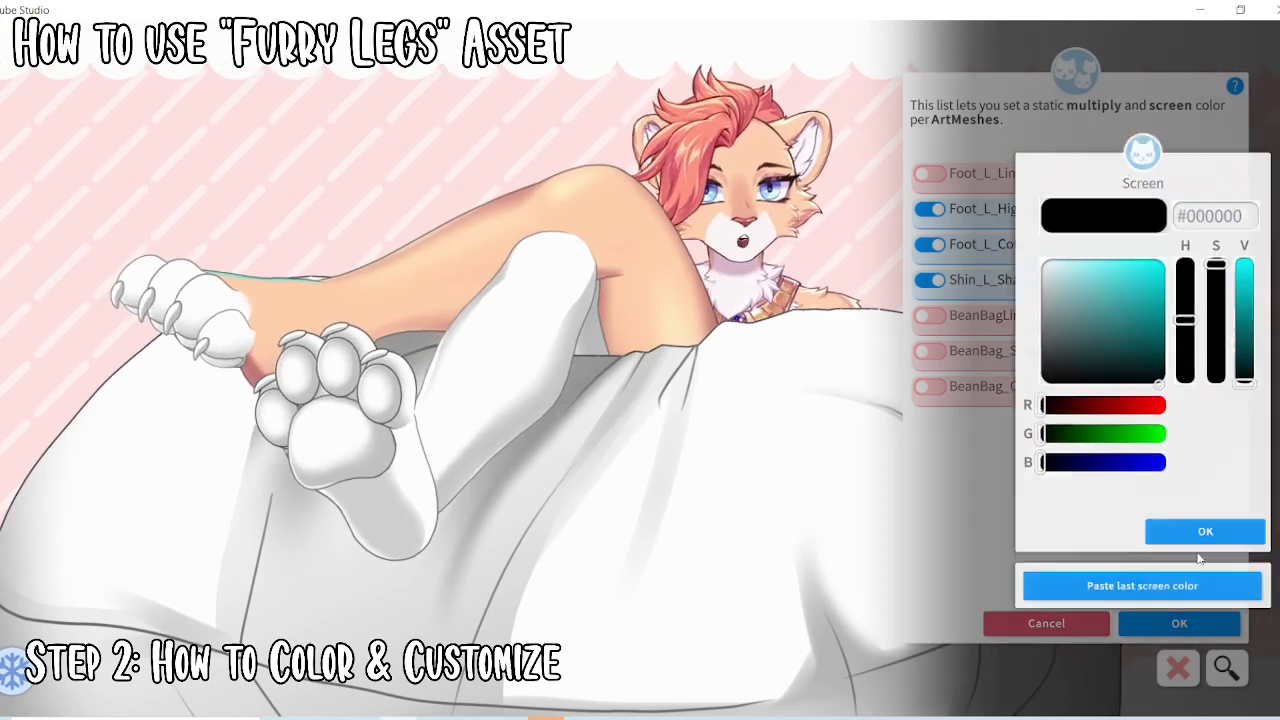
{"action": "left_click", "coordinate": [1203, 533]}
Select the foot's ArtMeshes again, reopen Foot_L_Highlight's coloring, correct its multiply color to #FFFFFD and accept it
{"action": "left_click", "coordinate": [228, 312]}
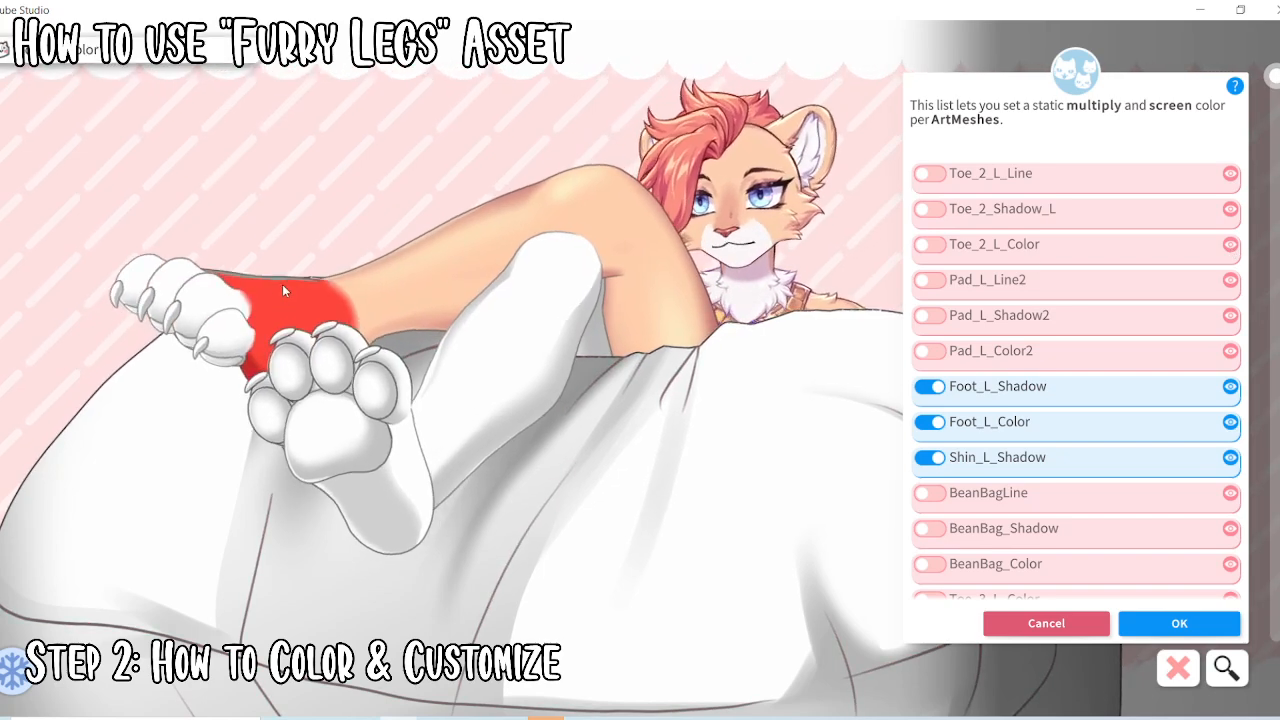
{"action": "left_click", "coordinate": [288, 285]}
{"action": "left_click", "coordinate": [1229, 206]}
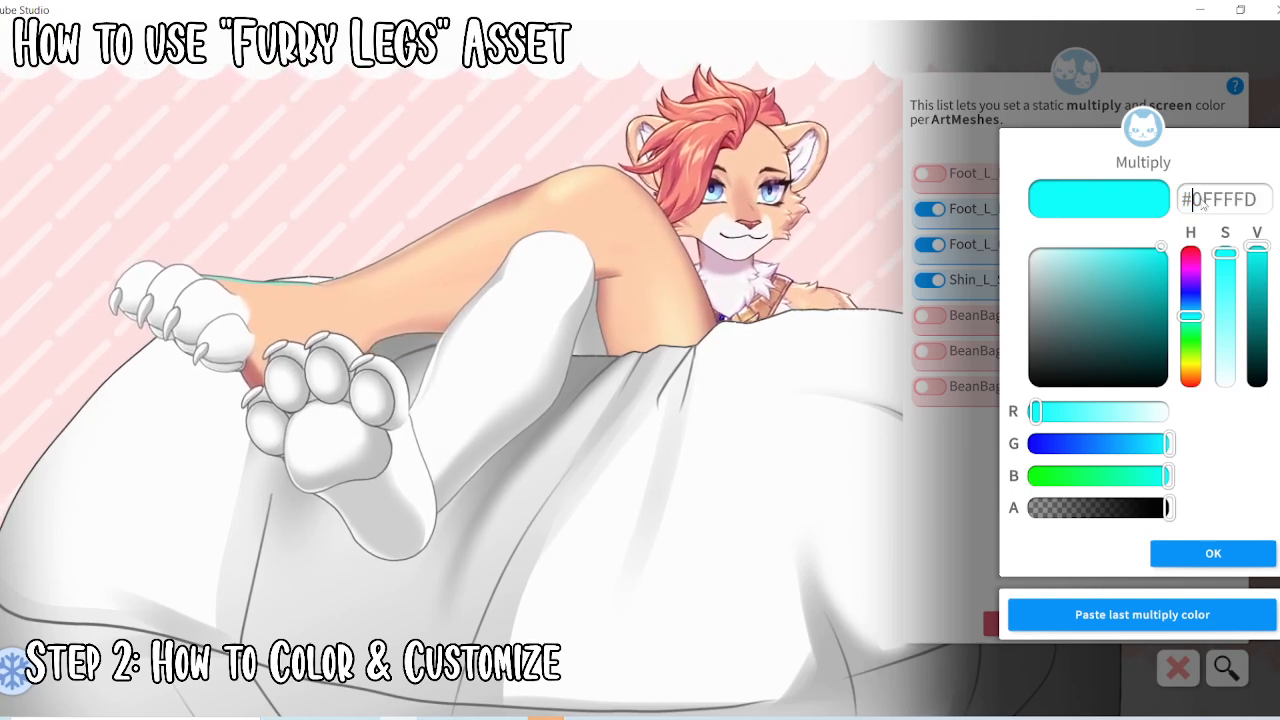
{"action": "type", "text": "F"}
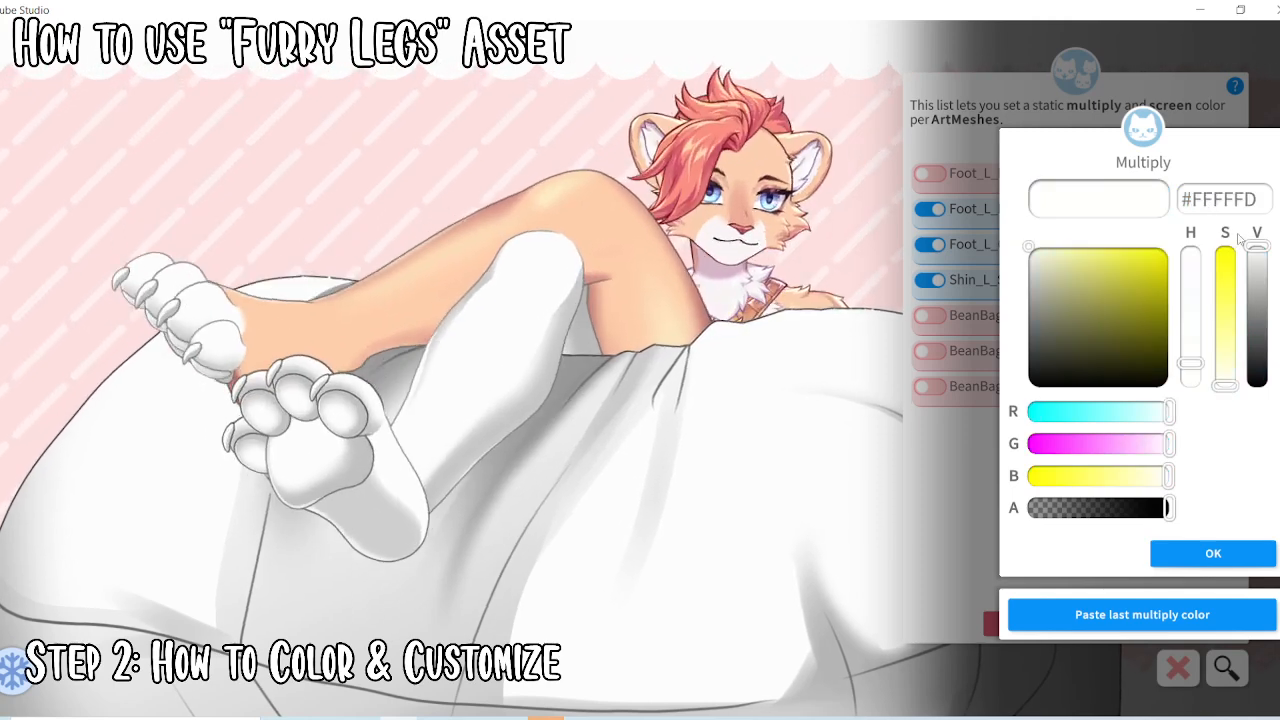
{"action": "left_click", "coordinate": [1207, 554]}
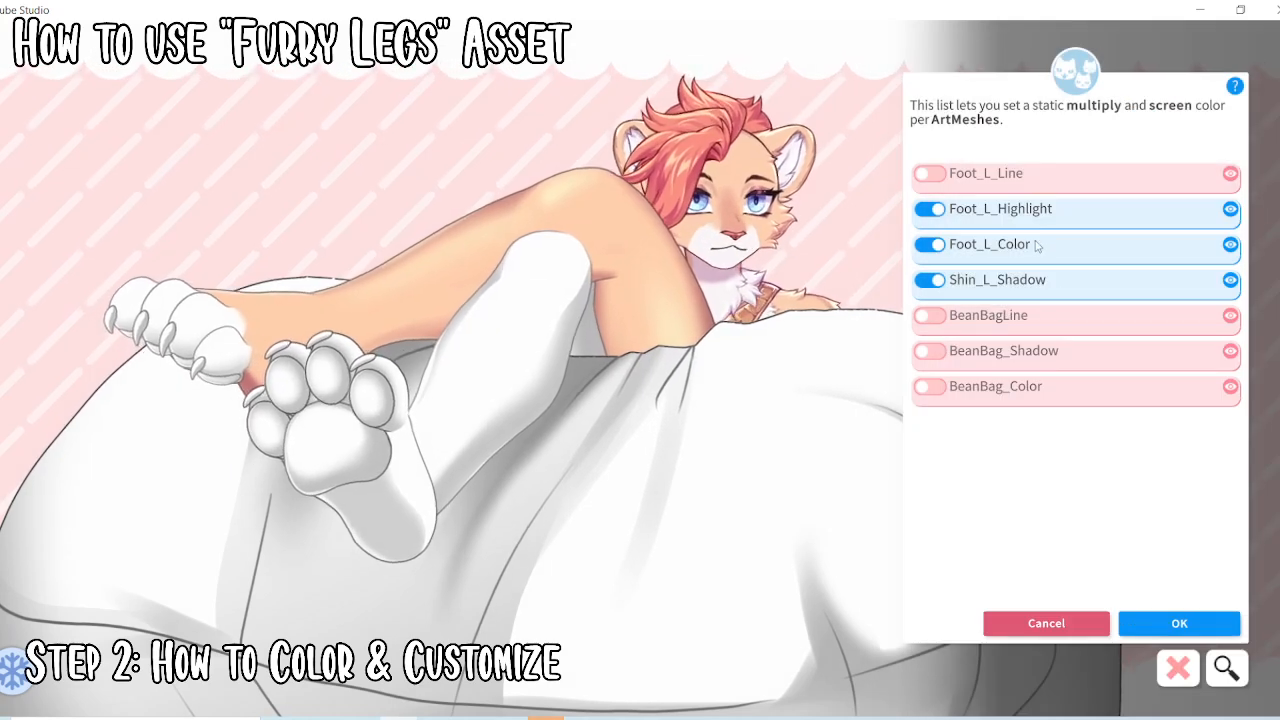
Reopen and accept Foot_L_Color's #FFCFAD multiply color, and paste it as the custom multiply color of Toe_2_L_Color
{"action": "left_click", "coordinate": [1042, 246]}
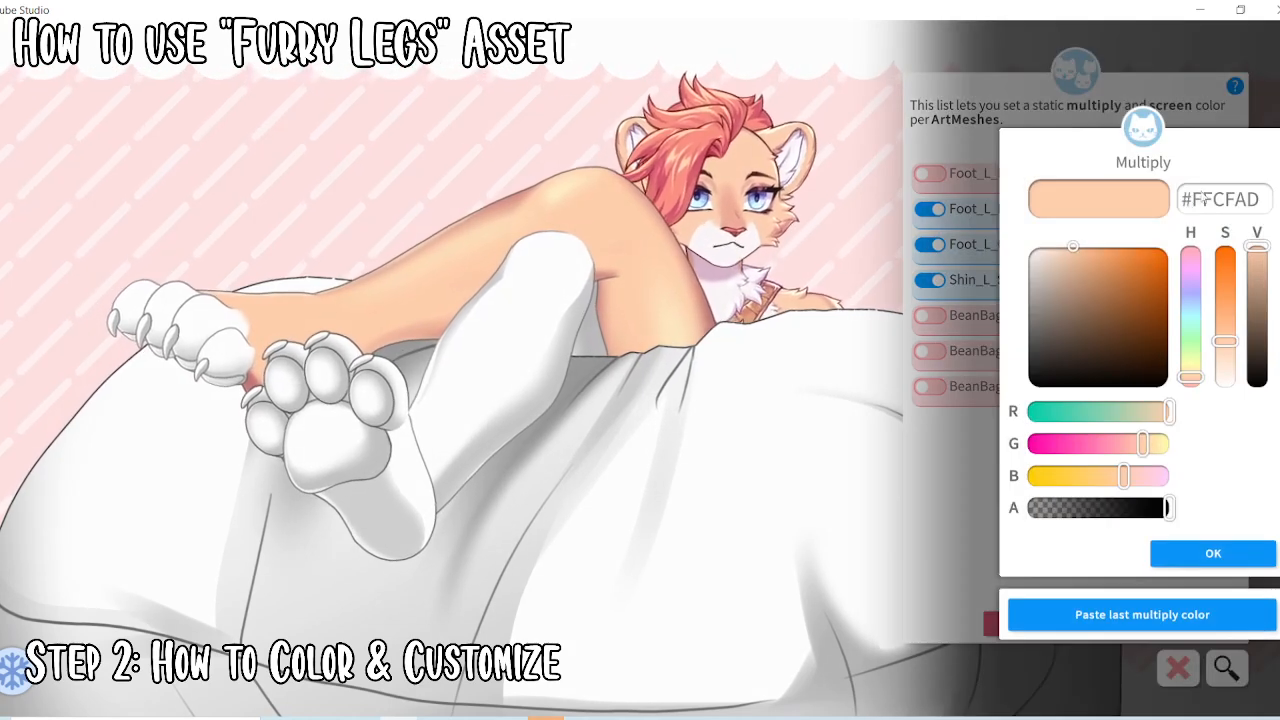
{"action": "left_click", "coordinate": [1200, 556]}
{"action": "left_click", "coordinate": [212, 325]}
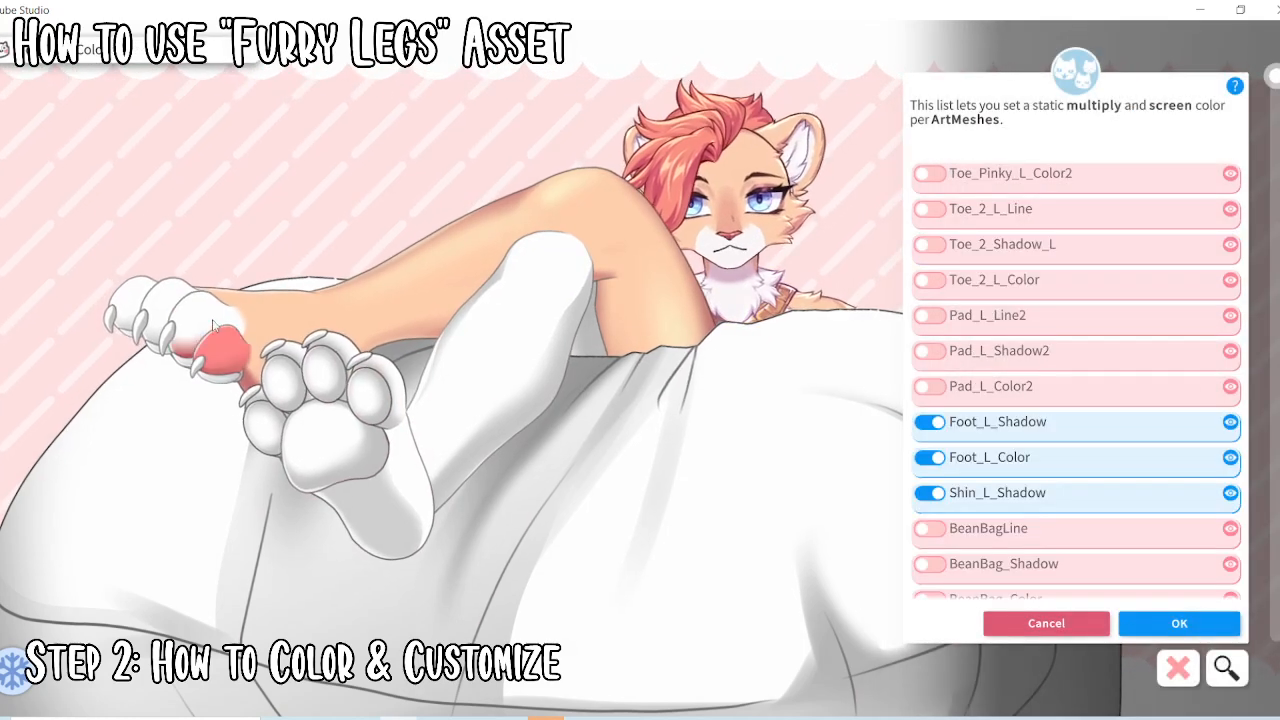
{"action": "left_click", "coordinate": [931, 280]}
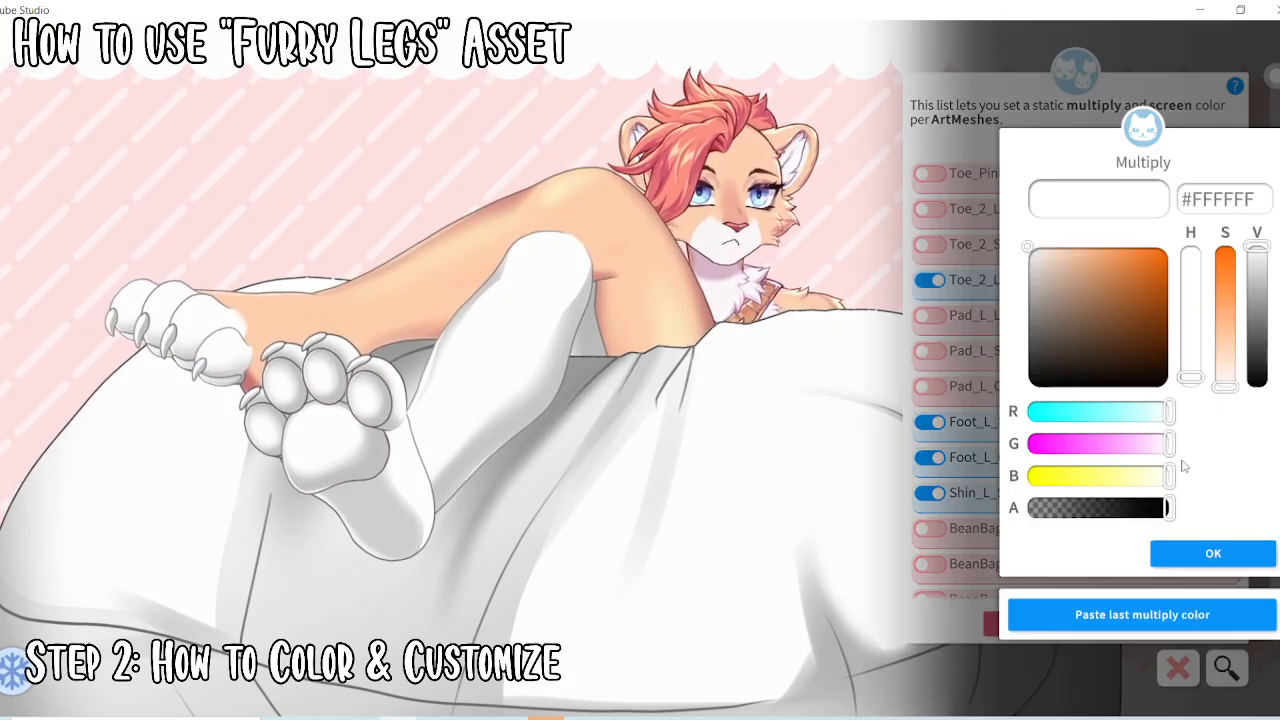
{"action": "left_click", "coordinate": [1187, 612]}
{"action": "left_click", "coordinate": [1200, 553]}
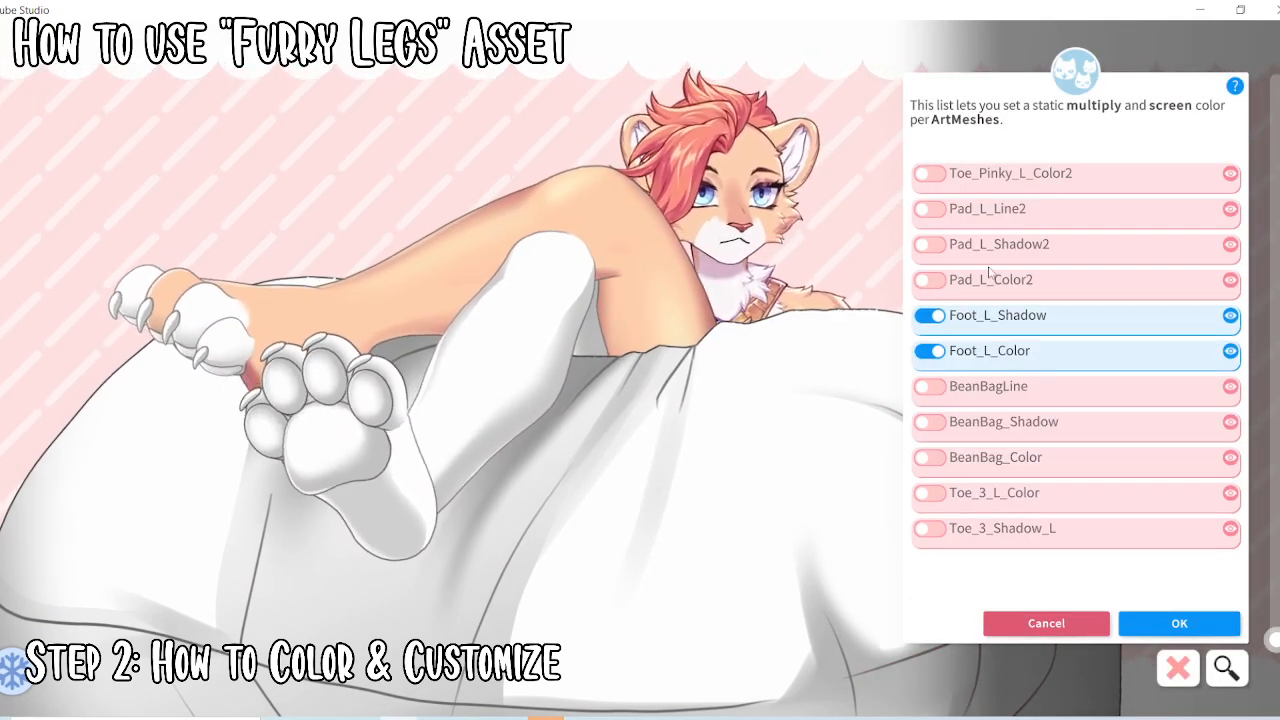
Enable custom coloring for Toe_Pinky_L_Color2, paste the last multiply color #FFCFAD, and accept the multiply and screen colors
{"action": "left_click", "coordinate": [935, 176]}
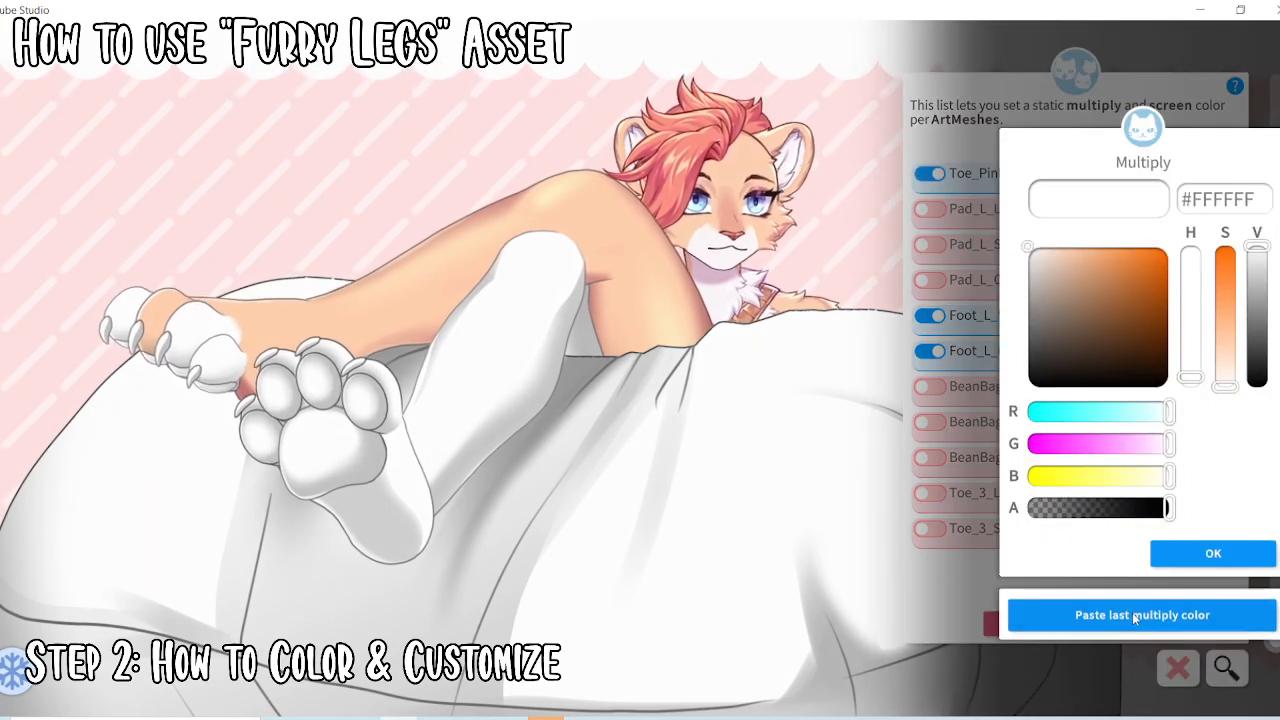
{"action": "left_click", "coordinate": [1147, 610]}
{"action": "left_click", "coordinate": [1160, 553]}
{"action": "left_click", "coordinate": [1193, 564]}
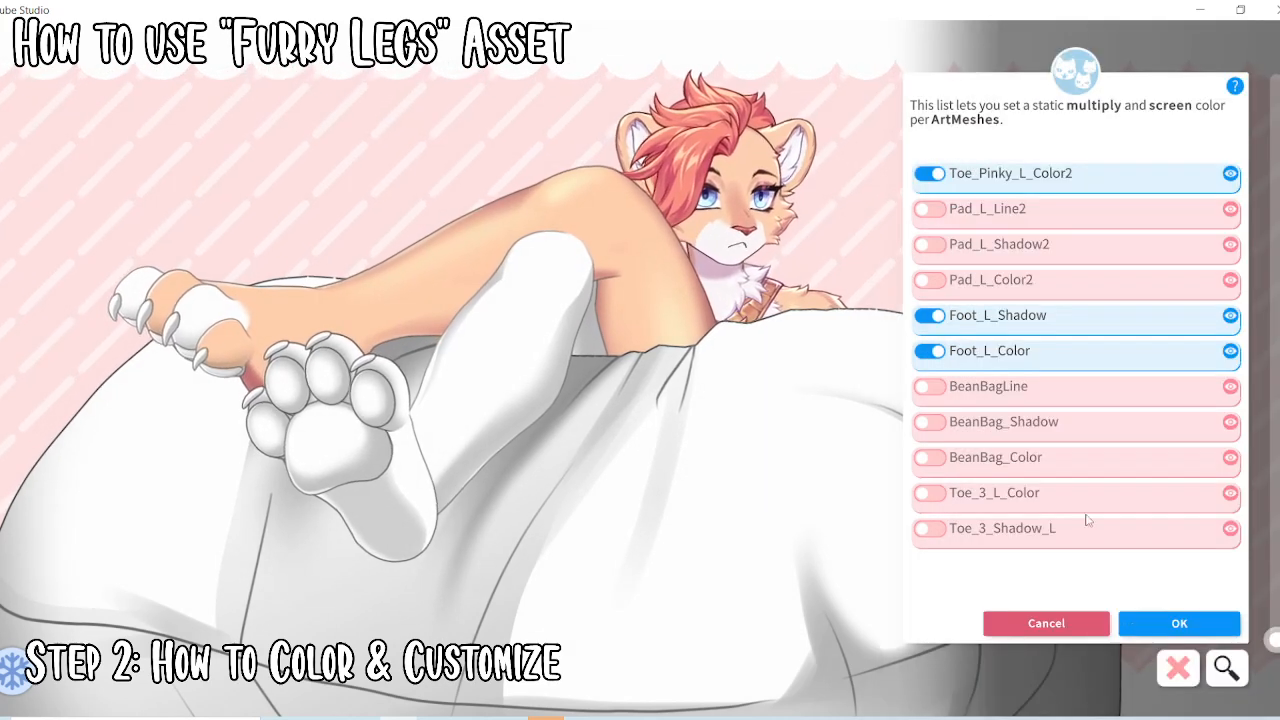
Enable custom coloring for Toe_3_L_Color with the pasted skin multiply color and accept the black #000000 screen color
{"action": "left_click", "coordinate": [930, 492]}
{"action": "left_click", "coordinate": [1125, 614]}
{"action": "left_click", "coordinate": [1200, 553]}
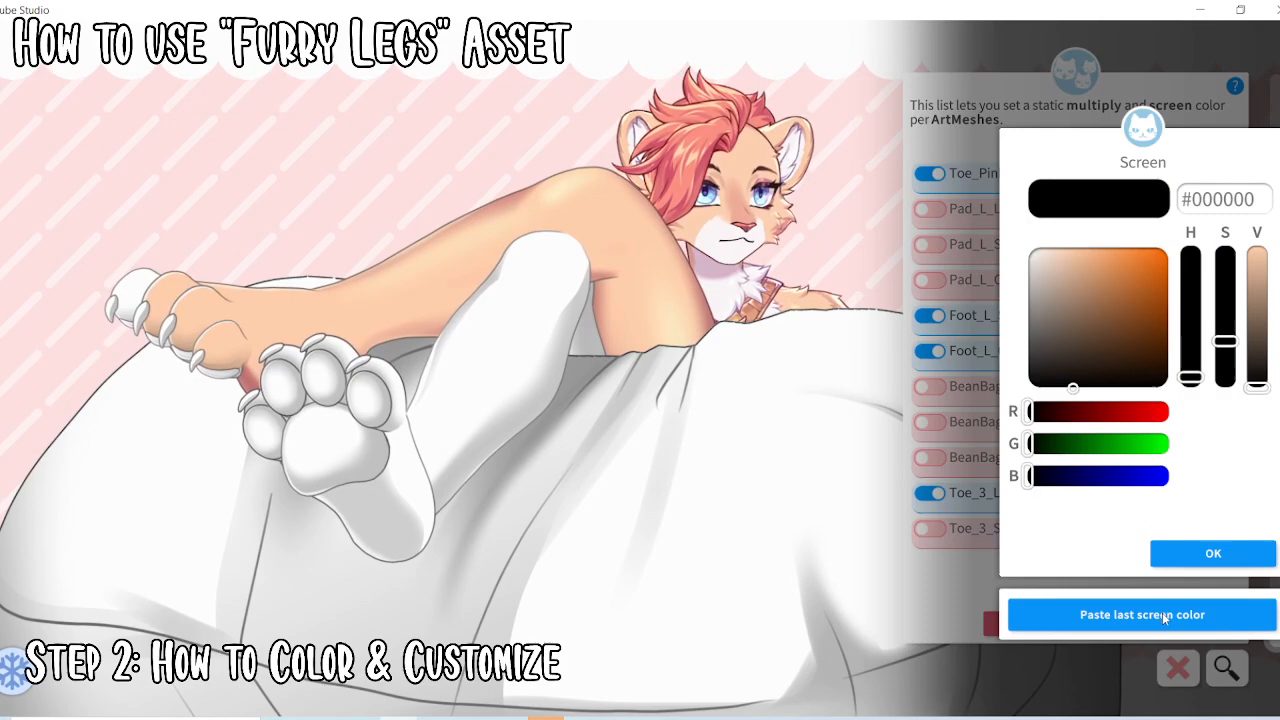
{"action": "left_click", "coordinate": [1178, 559]}
Select the foot's outermost white toe and give Toe_1_L_Color the pasted skin multiply color and a black #000000 screen color
{"action": "left_click", "coordinate": [140, 313]}
{"action": "left_click", "coordinate": [137, 303]}
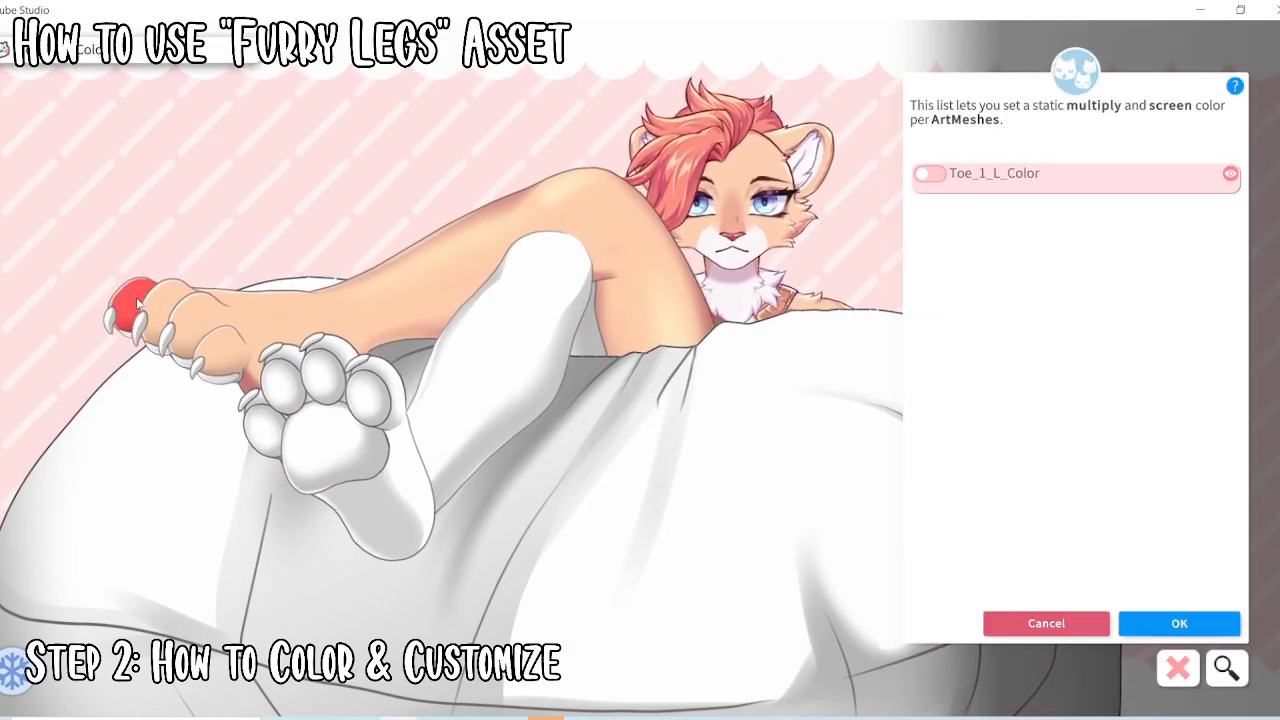
{"action": "left_click", "coordinate": [930, 173]}
{"action": "left_click", "coordinate": [1143, 612]}
{"action": "left_click", "coordinate": [1200, 553]}
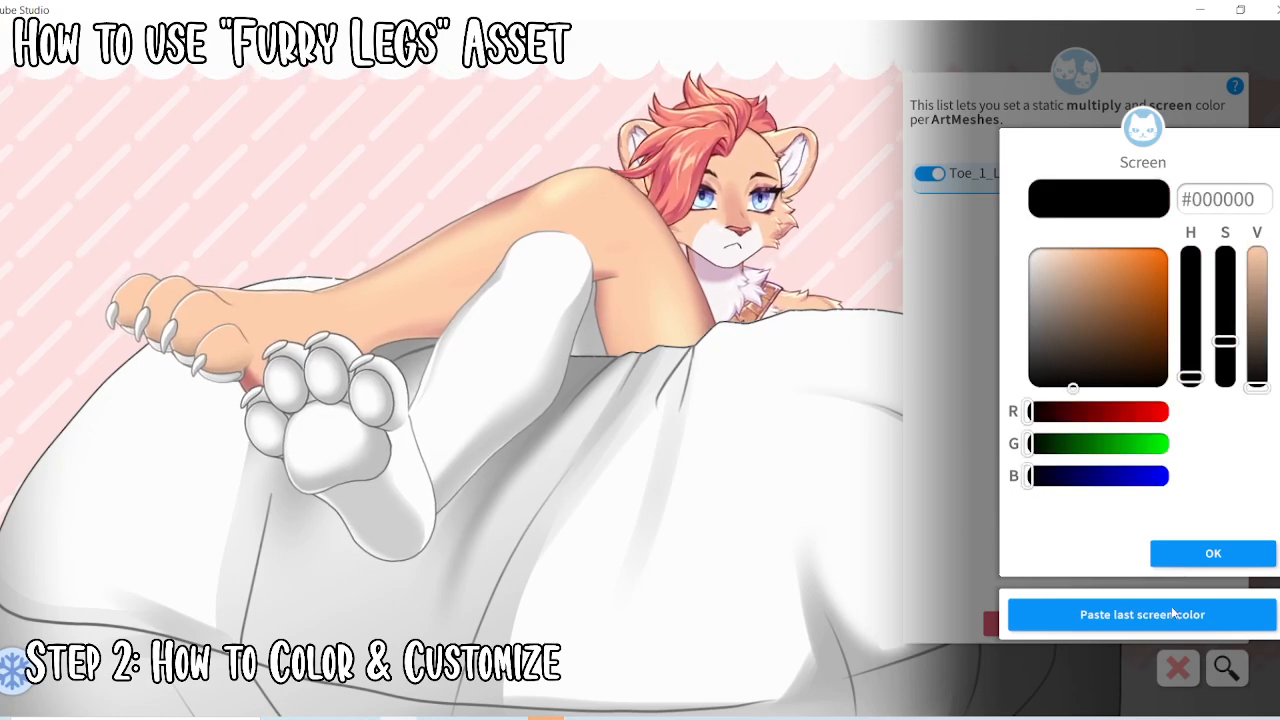
{"action": "left_click", "coordinate": [1190, 553]}
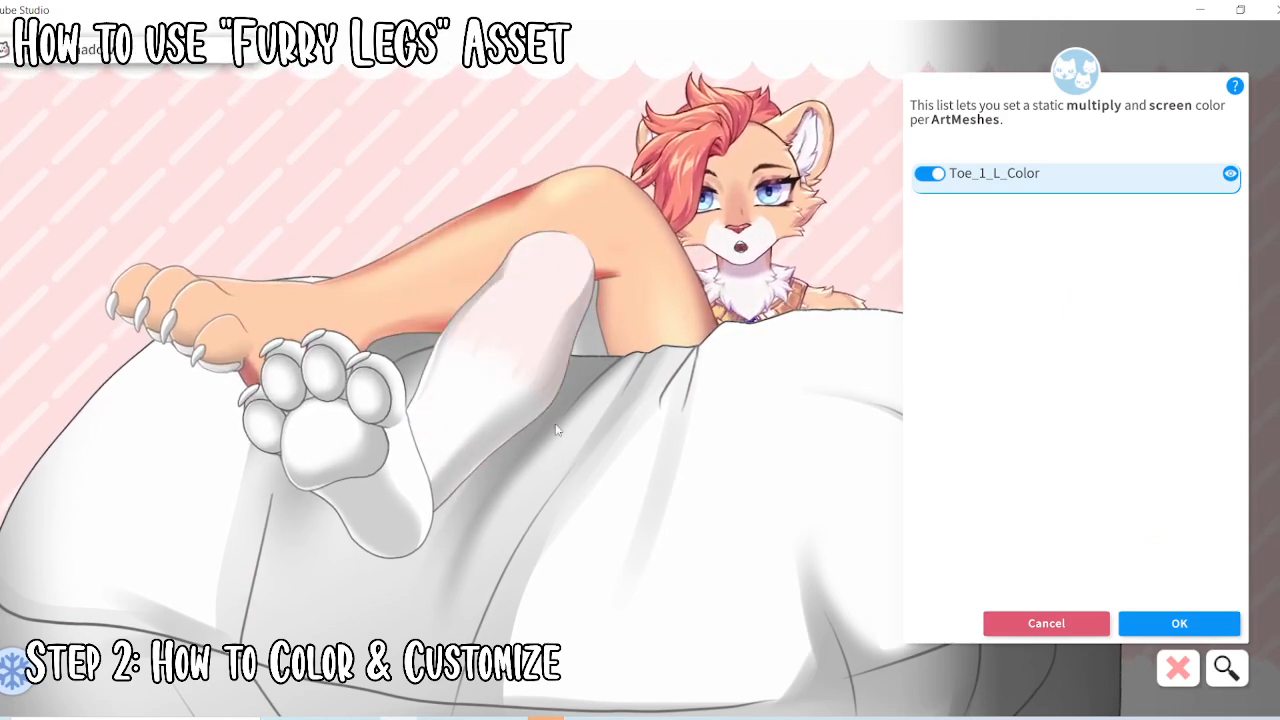
Select the leg at the knee, reopen Shin_L_Highlight's coloring and accept its multiply and screen colors again for reuse
{"action": "left_click", "coordinate": [566, 188]}
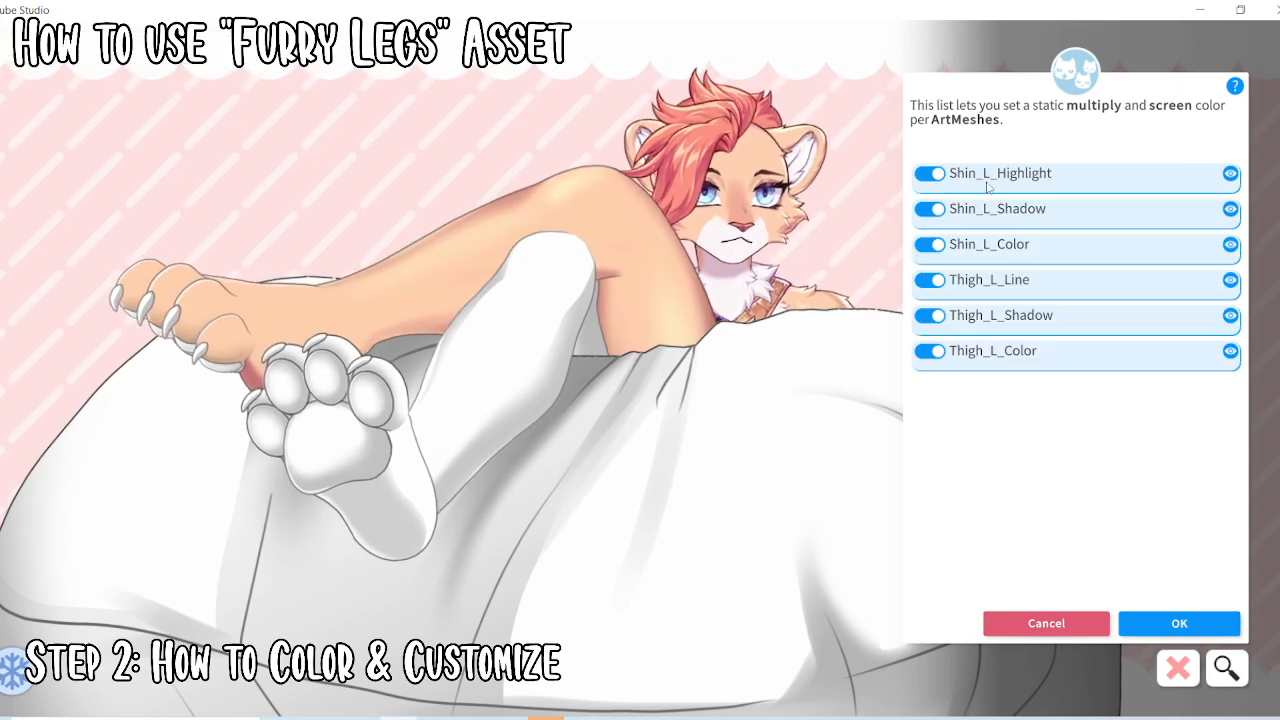
{"action": "left_click", "coordinate": [989, 184]}
{"action": "left_click", "coordinate": [1213, 554]}
{"action": "left_click", "coordinate": [1213, 553]}
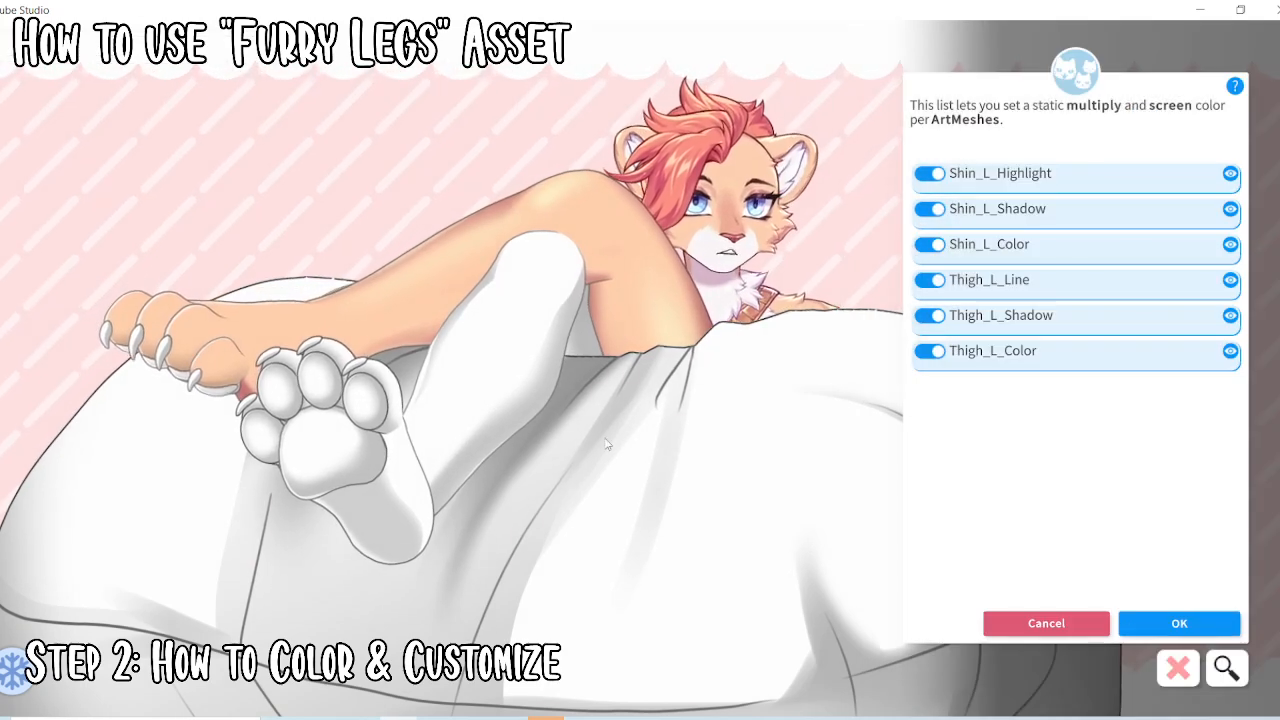
Enable custom coloring for Toe_3_L_Highlight, paste Shin_L_Highlight's multiply color, and accept the multiply and screen colors
{"action": "left_click", "coordinate": [180, 319]}
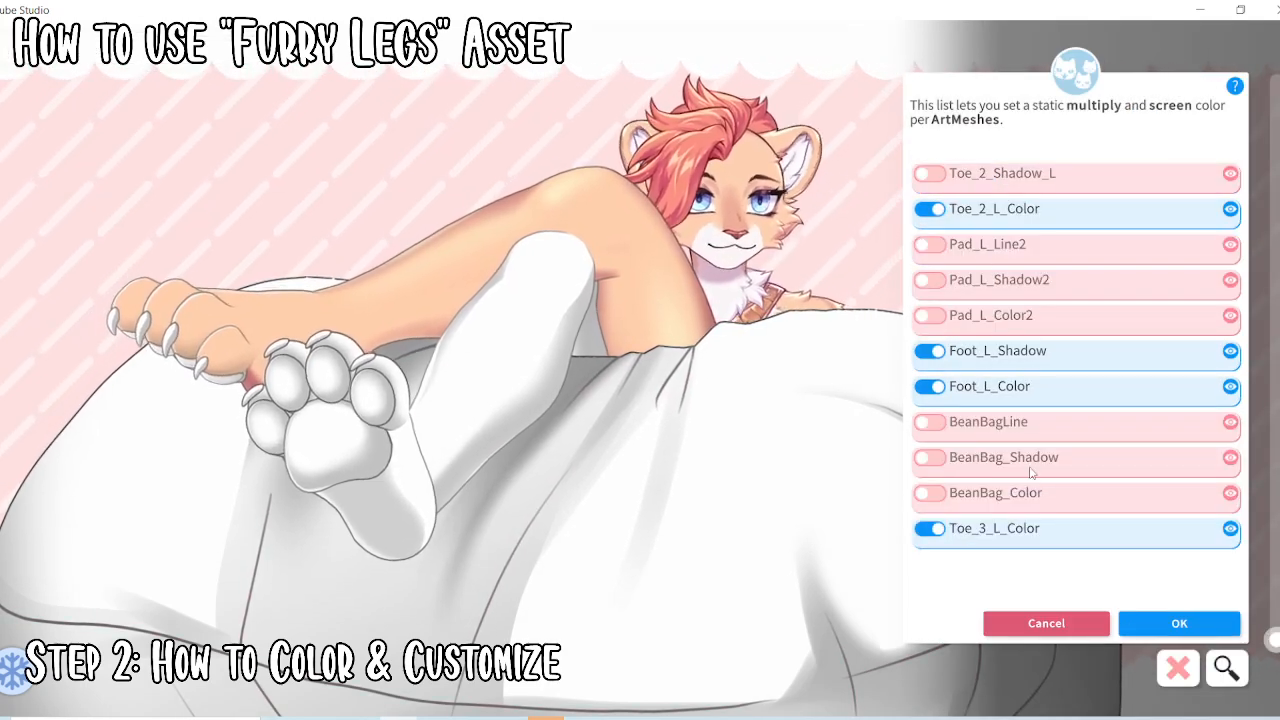
{"action": "left_click", "coordinate": [188, 302]}
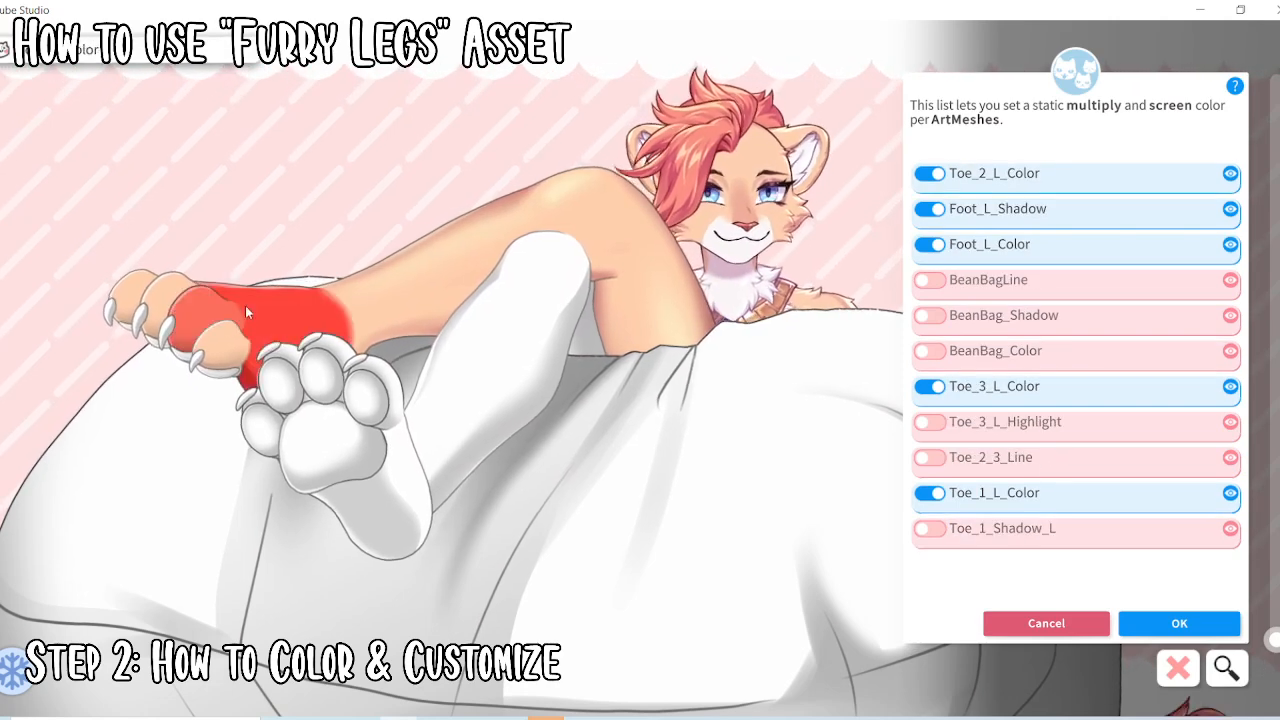
{"action": "left_click", "coordinate": [929, 421]}
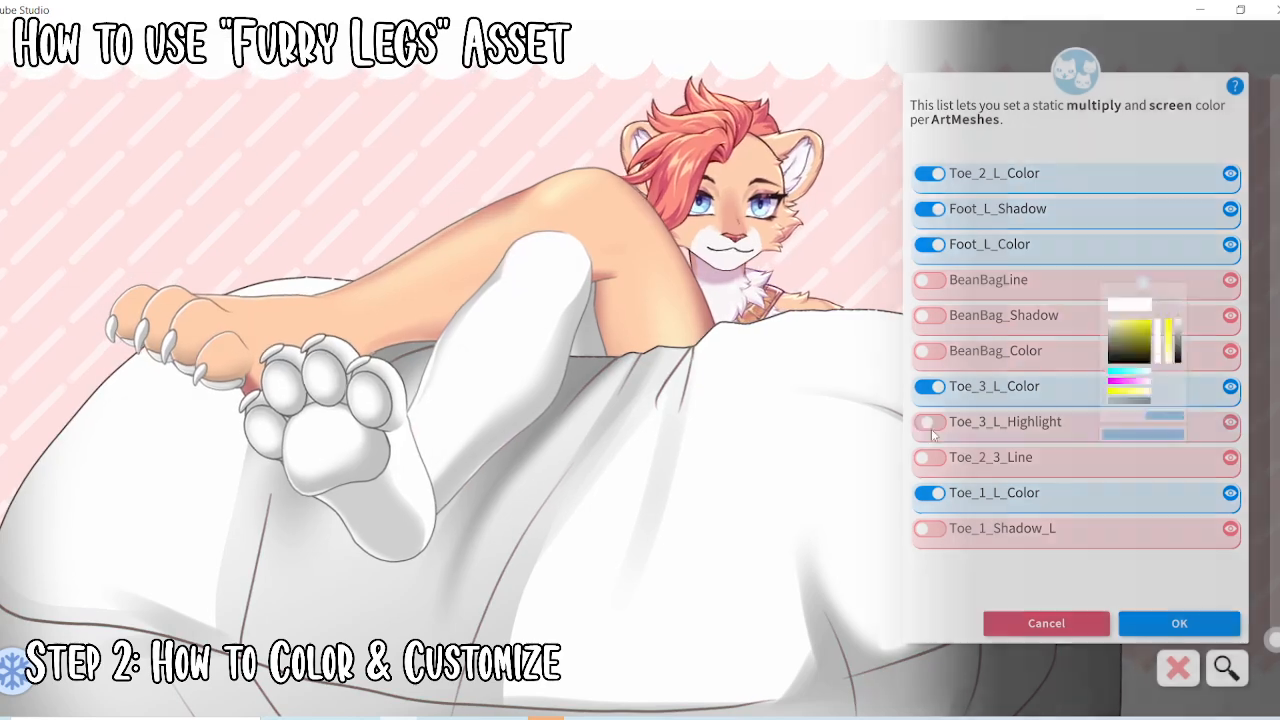
{"action": "left_click", "coordinate": [1142, 614]}
{"action": "left_click", "coordinate": [1190, 563]}
{"action": "left_click", "coordinate": [1192, 560]}
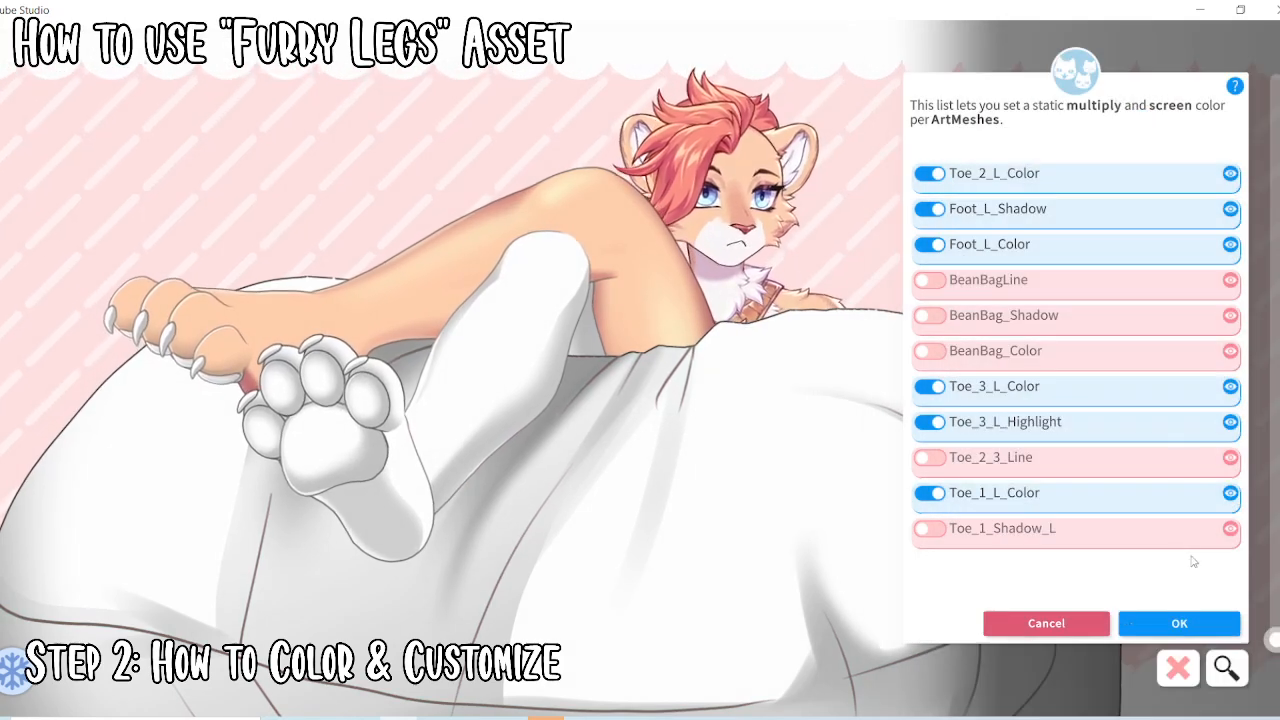
Enable custom coloring for Toe_1_L_Highlight on the outermost toe, paste the highlight multiply color, and accept the #000000 screen color
{"action": "left_click", "coordinate": [118, 307]}
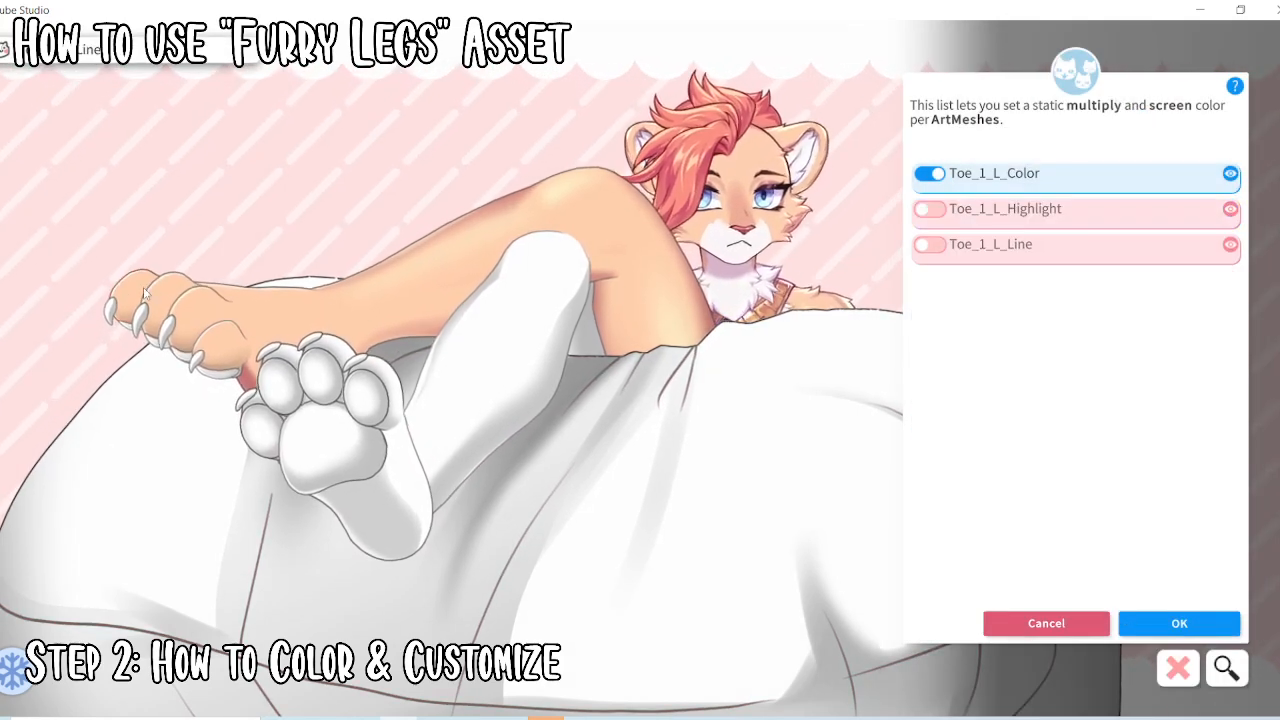
{"action": "left_click", "coordinate": [929, 208]}
{"action": "left_click", "coordinate": [1150, 605]}
{"action": "left_click", "coordinate": [1195, 553]}
{"action": "left_click", "coordinate": [1195, 553]}
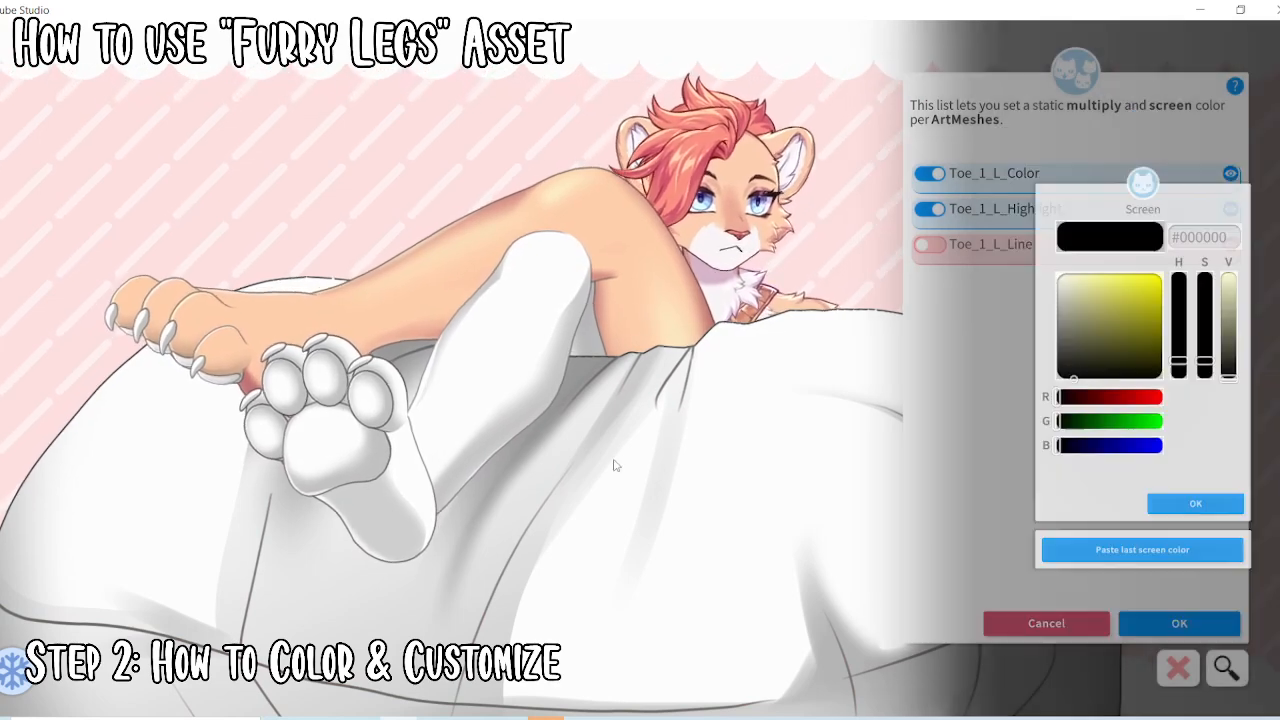
Select the second toe, enable custom coloring for Toe_2_LHighlight with the pasted highlight multiply color, and accept the screen color
{"action": "left_click", "coordinate": [155, 291]}
{"action": "left_click", "coordinate": [929, 208]}
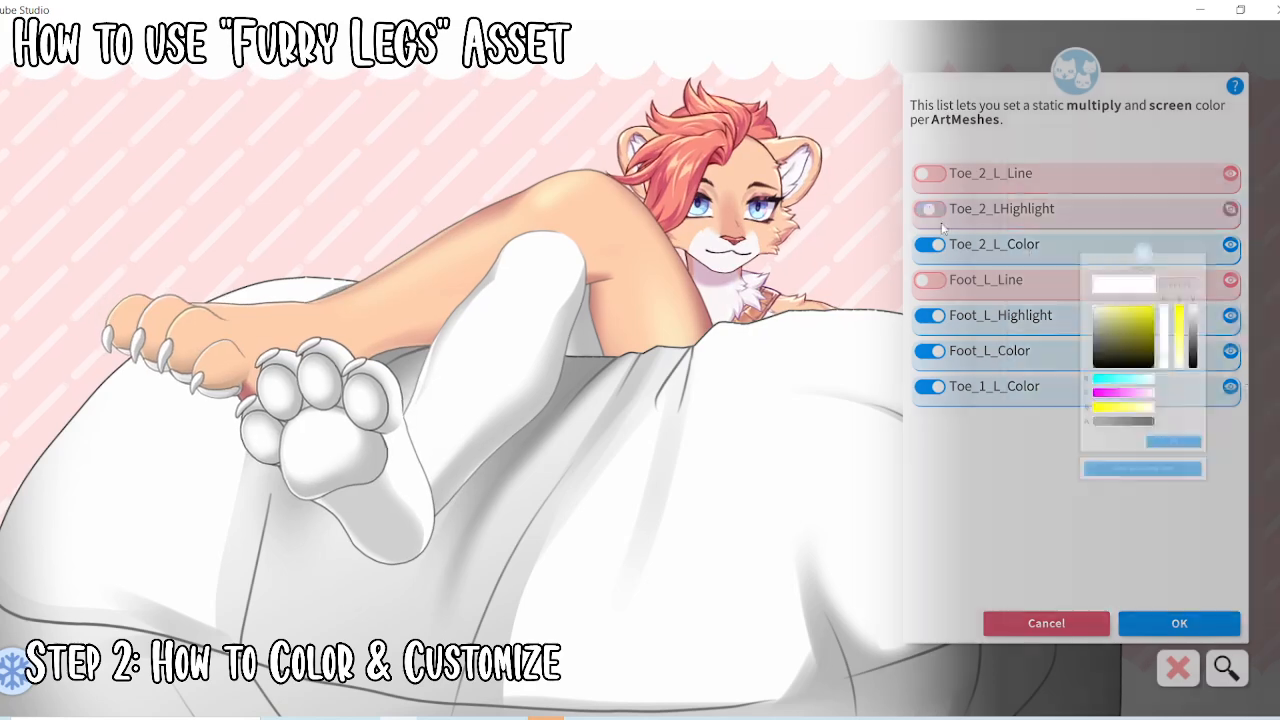
{"action": "left_click", "coordinate": [1200, 553]}
{"action": "left_click", "coordinate": [1181, 555]}
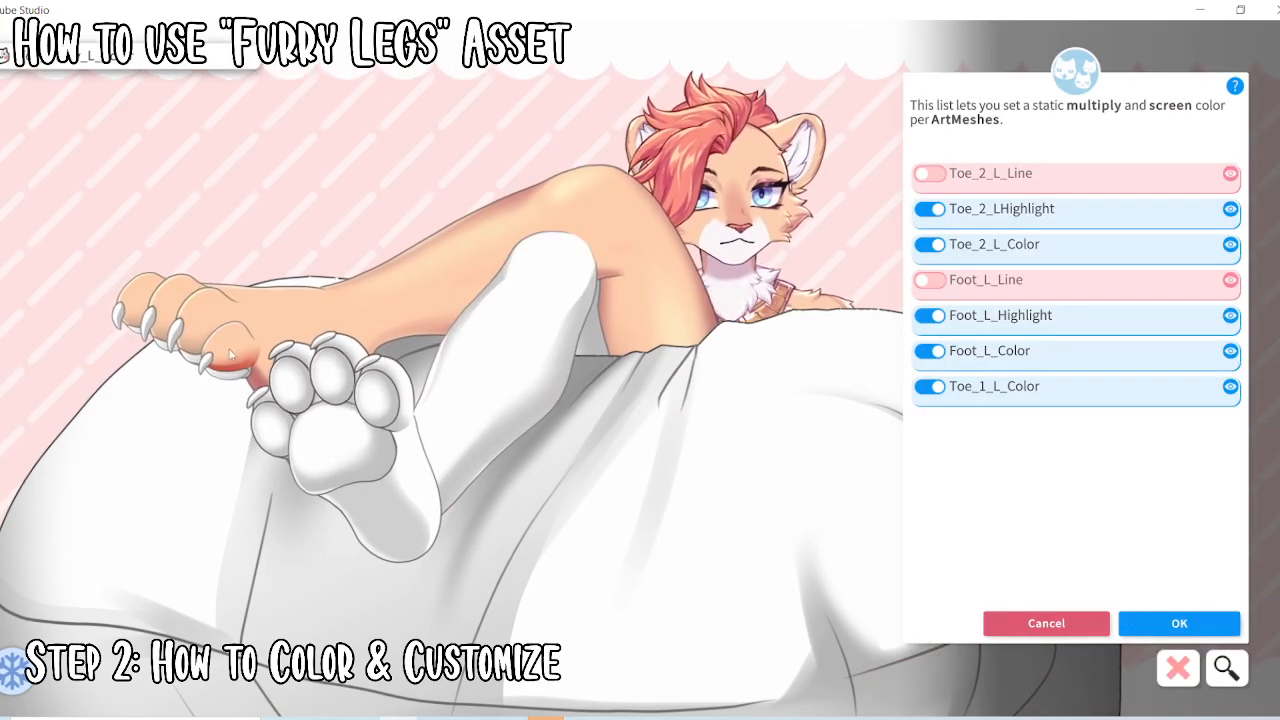
Select the innermost toe, enable custom coloring for Toe_Pinky_L_Highlight, paste the highlight multiply color, and accept the screen color
{"action": "left_click", "coordinate": [222, 342]}
{"action": "left_click", "coordinate": [929, 208]}
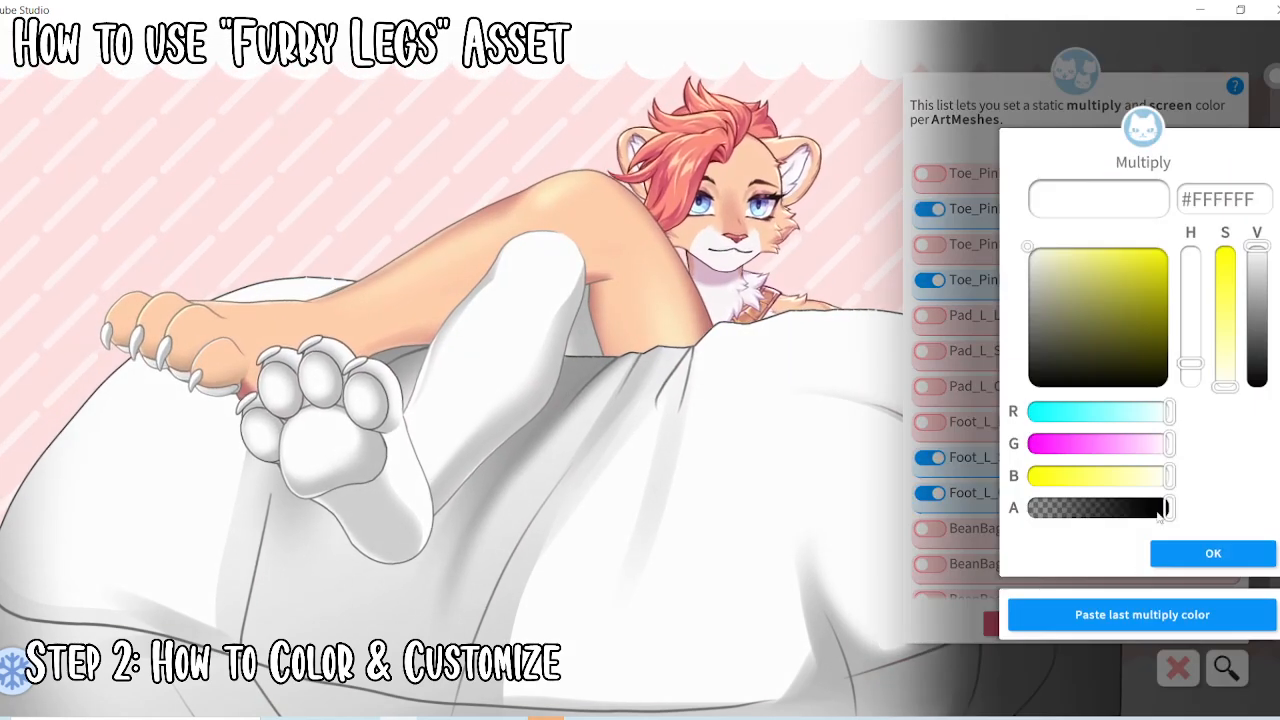
{"action": "left_click", "coordinate": [1166, 614]}
{"action": "left_click", "coordinate": [1200, 553]}
{"action": "left_click", "coordinate": [1200, 553]}
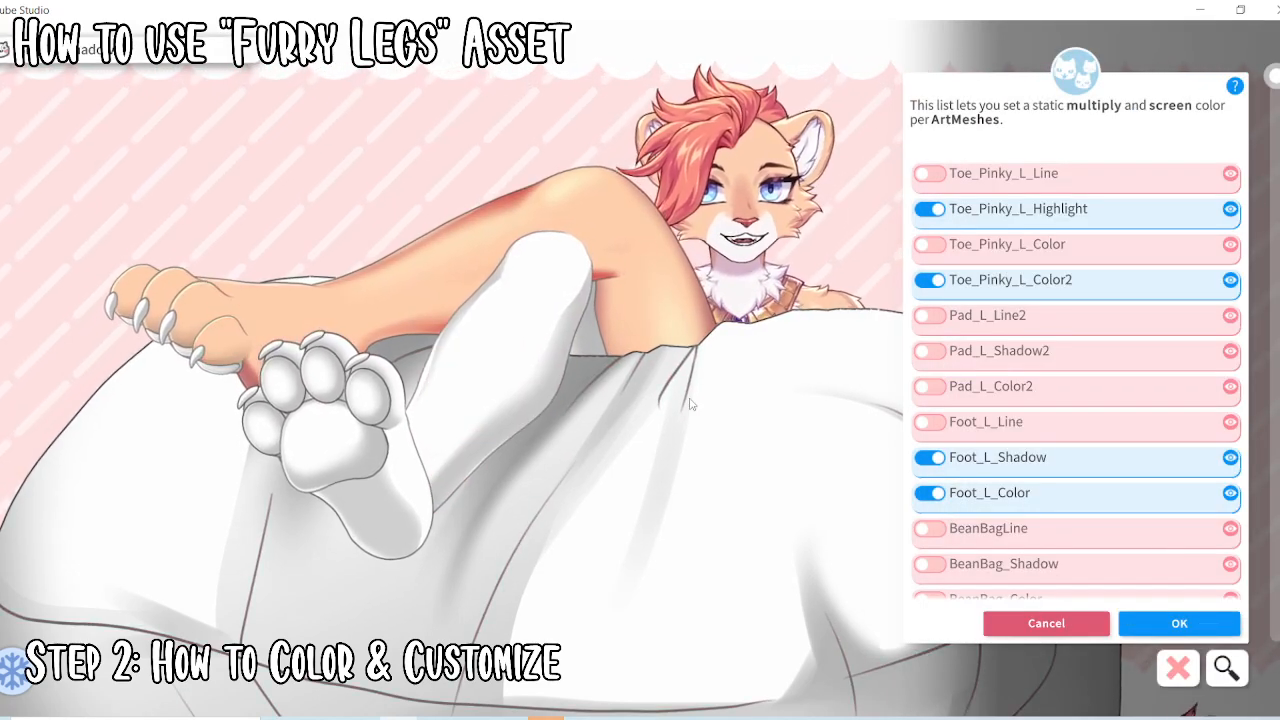
Select the shin, reopen Shin_L_Shadow's coloring and accept its multiply color and #000000 screen color again for reuse
{"action": "scroll", "coordinate": [1081, 320], "scroll_direction": "down", "scroll_amount": 15}
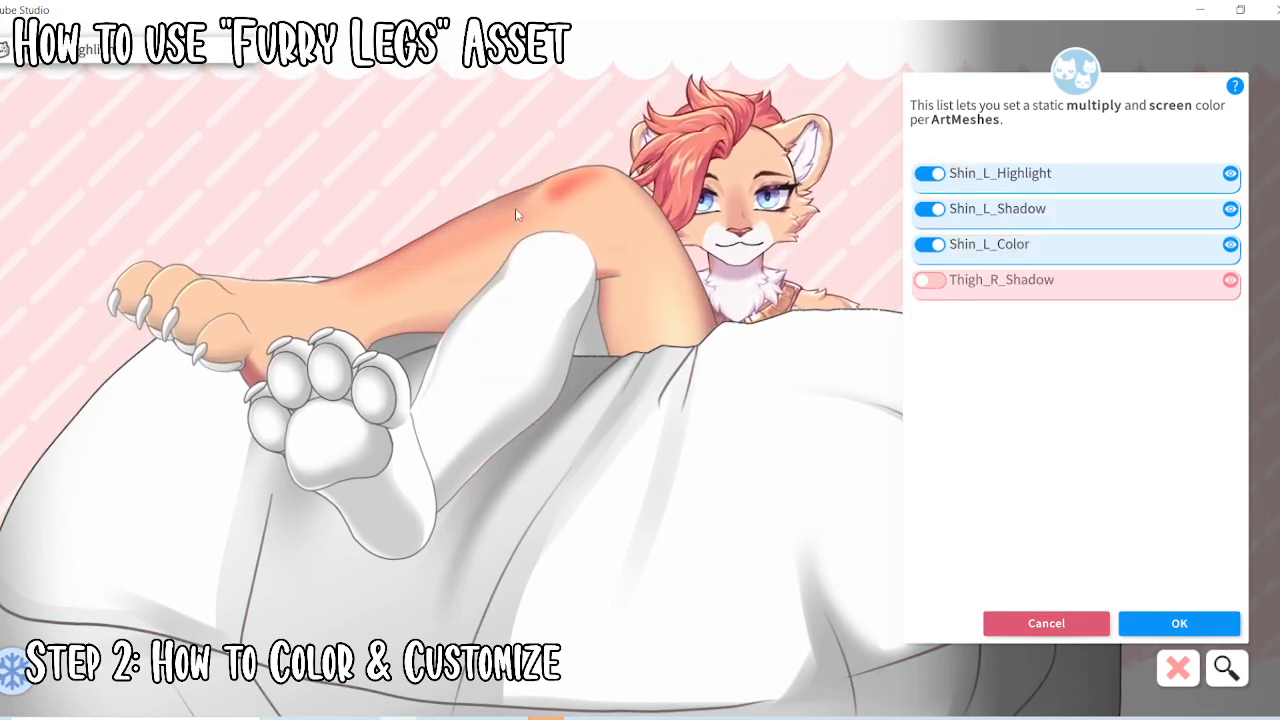
{"action": "left_click", "coordinate": [1097, 211]}
{"action": "left_click", "coordinate": [1203, 553]}
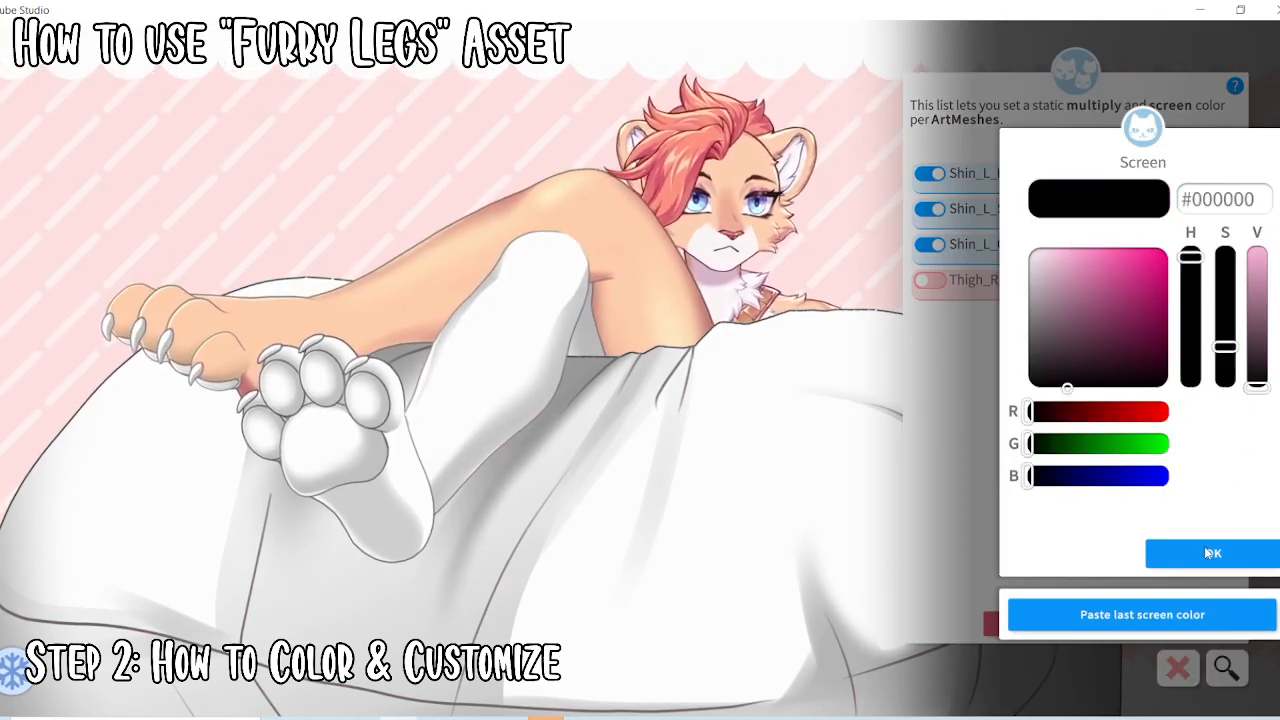
{"action": "left_click", "coordinate": [1204, 546]}
Select the innermost toe, enable custom coloring for Pad_L_Shadow2 with Shin_L_Shadow's pasted multiply color, and accept the screen color
{"action": "scroll", "coordinate": [963, 178], "scroll_direction": "up", "scroll_amount": 15}
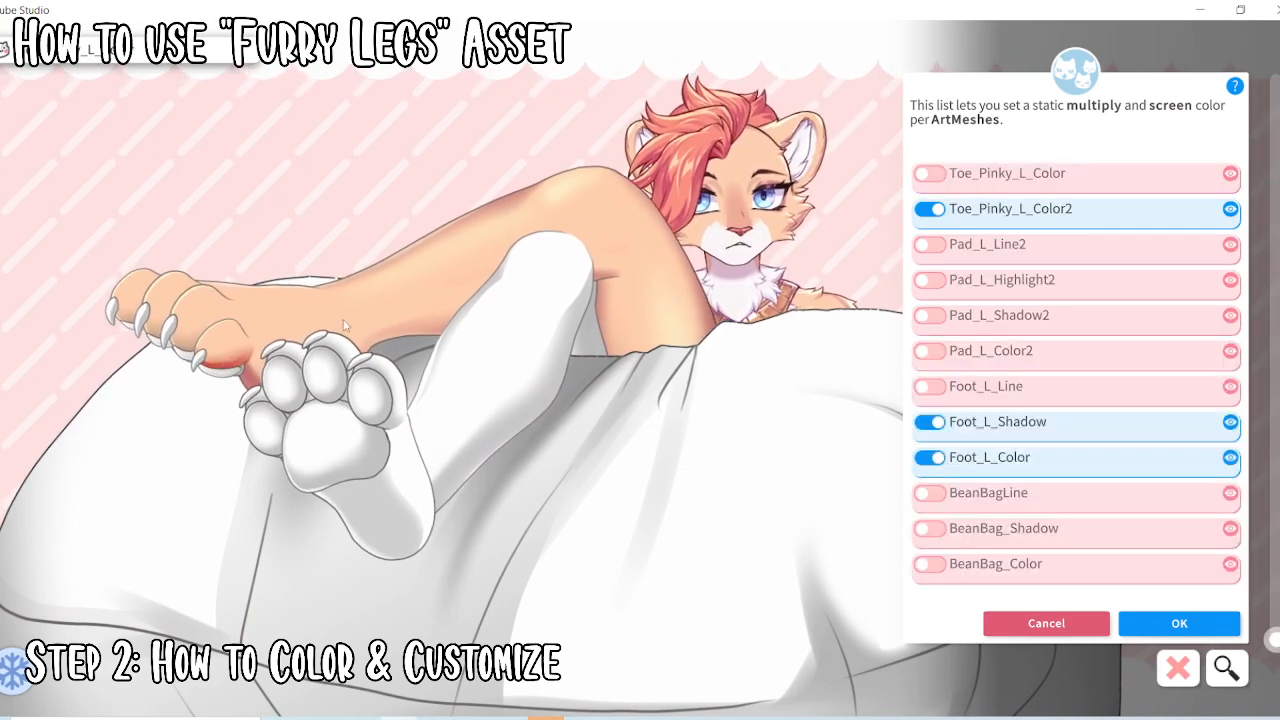
{"action": "left_click", "coordinate": [953, 315]}
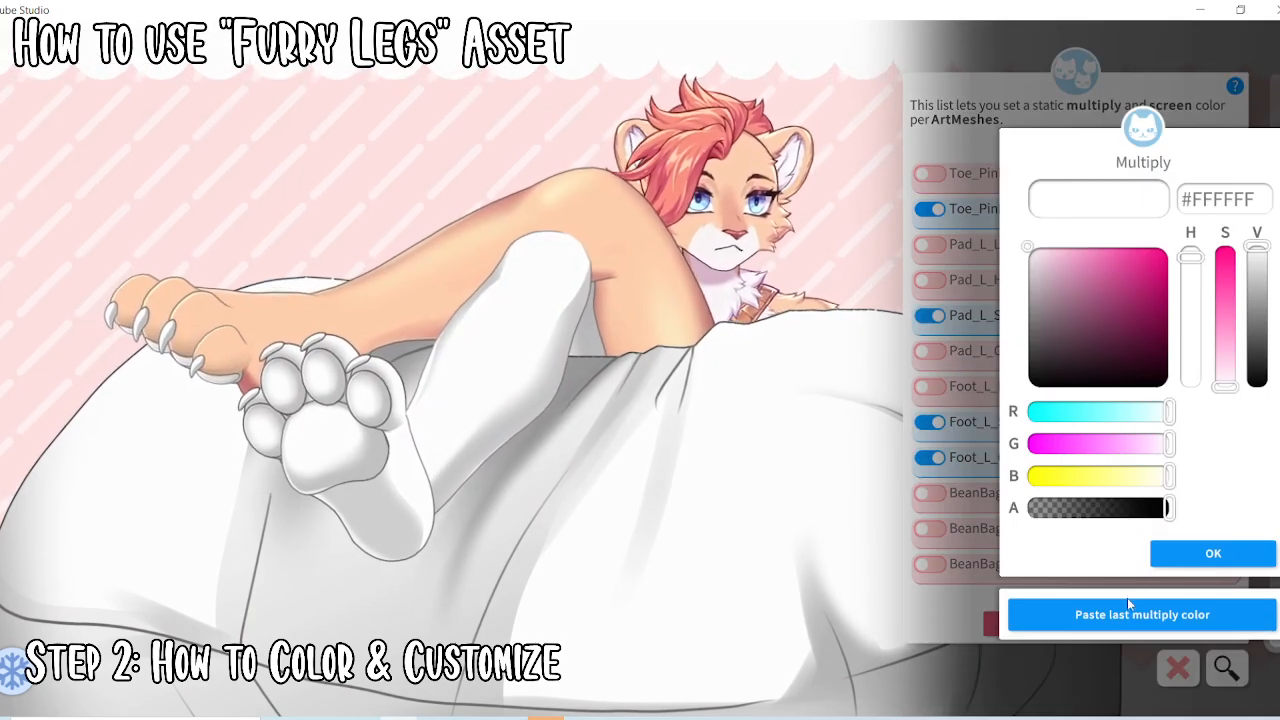
{"action": "left_click", "coordinate": [1198, 553]}
{"action": "left_click", "coordinate": [1190, 560]}
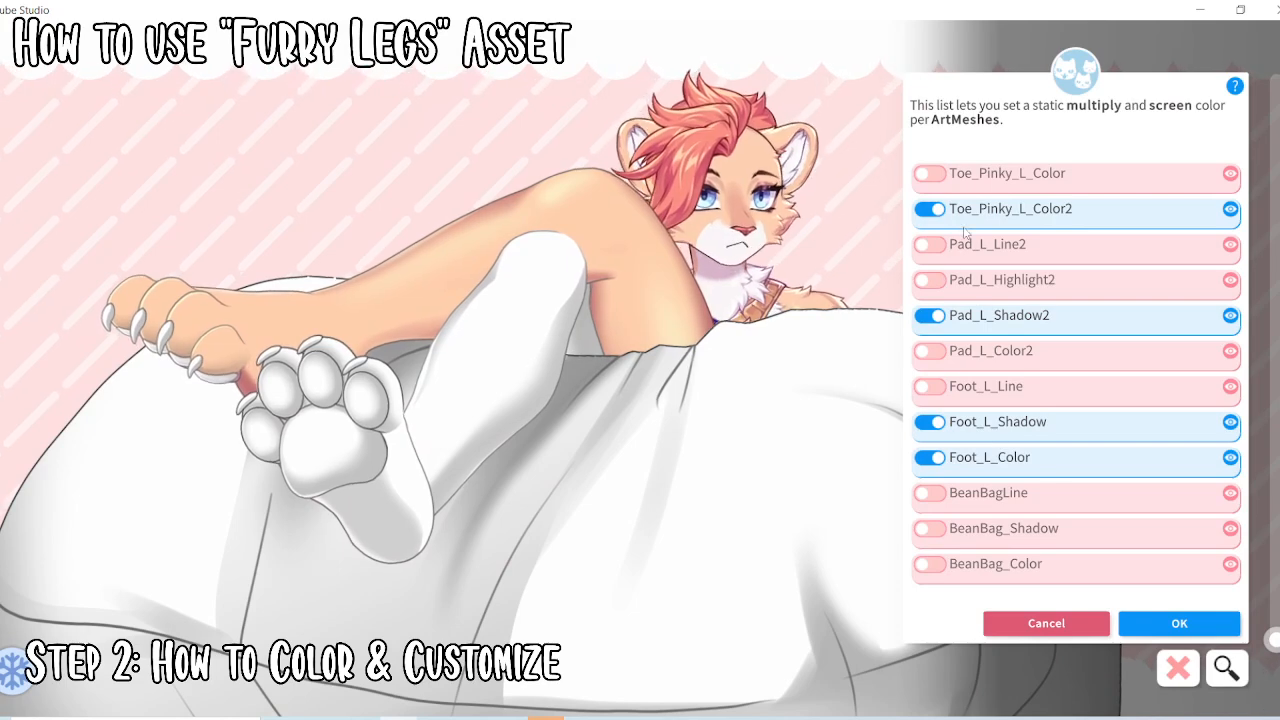
Enable custom coloring for Toe_3_Shadow_L, paste the #FFB7DD shadow multiply color, and accept the multiply and screen colors
{"action": "left_click", "coordinate": [228, 342]}
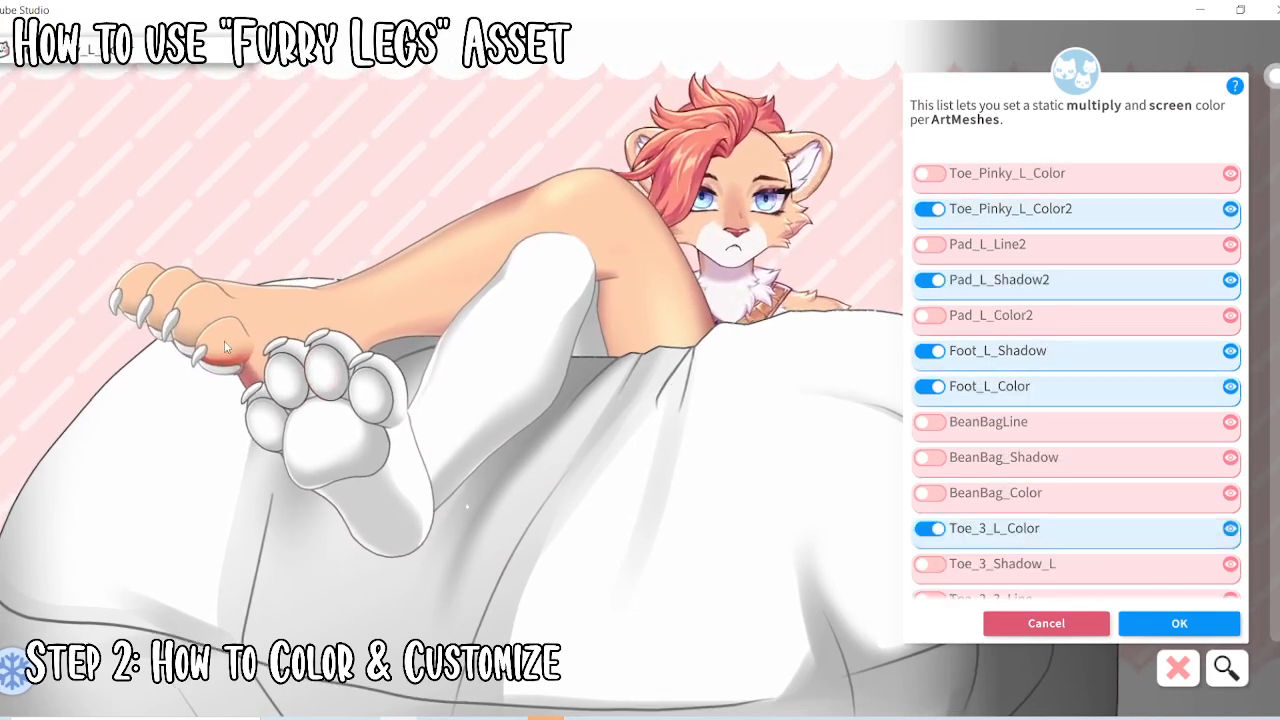
{"action": "scroll", "coordinate": [1115, 288], "scroll_direction": "down", "scroll_amount": 1}
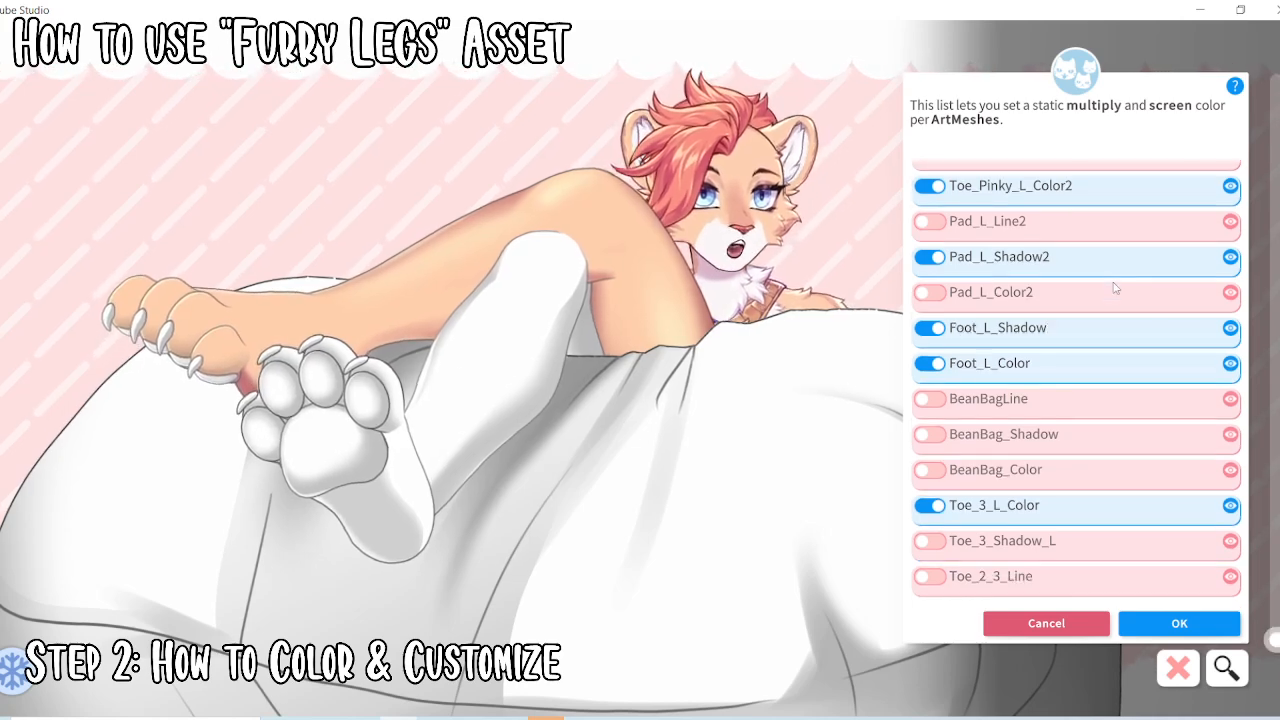
{"action": "left_click", "coordinate": [1107, 588]}
{"action": "left_click", "coordinate": [1125, 606]}
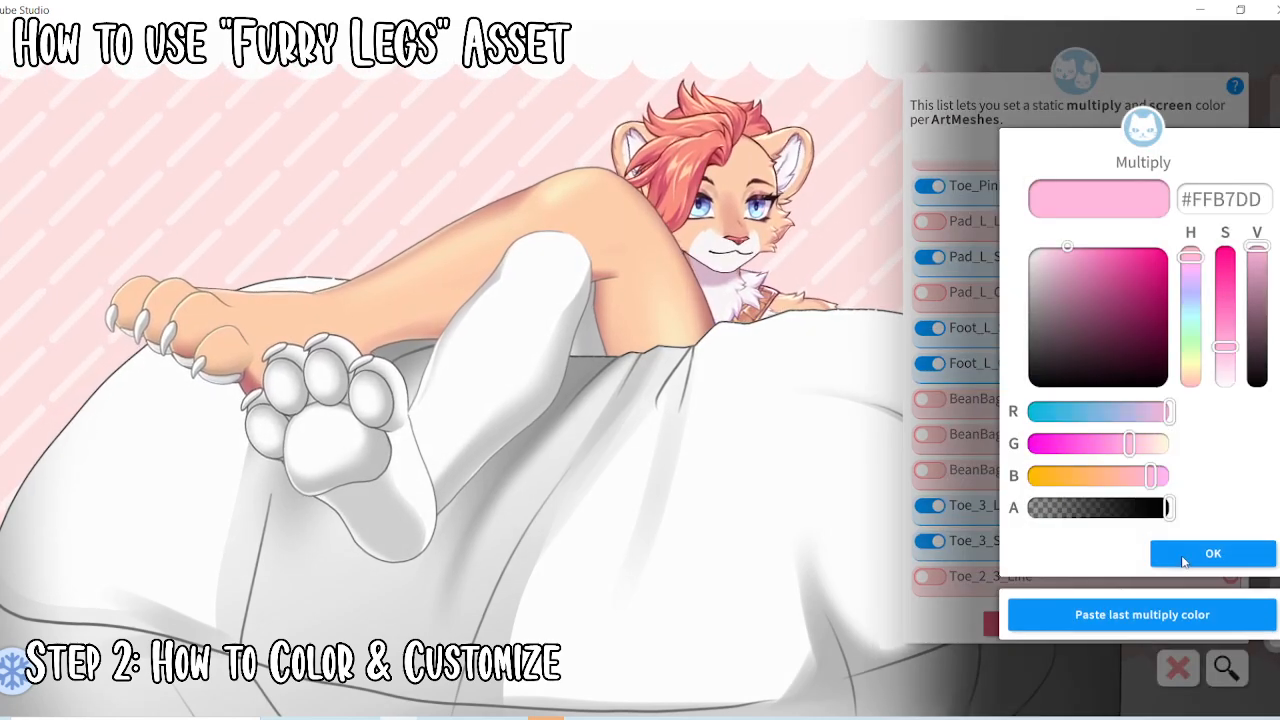
{"action": "left_click", "coordinate": [1184, 560]}
{"action": "left_click", "coordinate": [1177, 602]}
{"action": "left_click", "coordinate": [1182, 558]}
Enable custom coloring for Bean_L_Shadow_3 with the pasted shadow multiply color and accept the #000000 screen color
{"action": "left_click", "coordinate": [238, 360]}
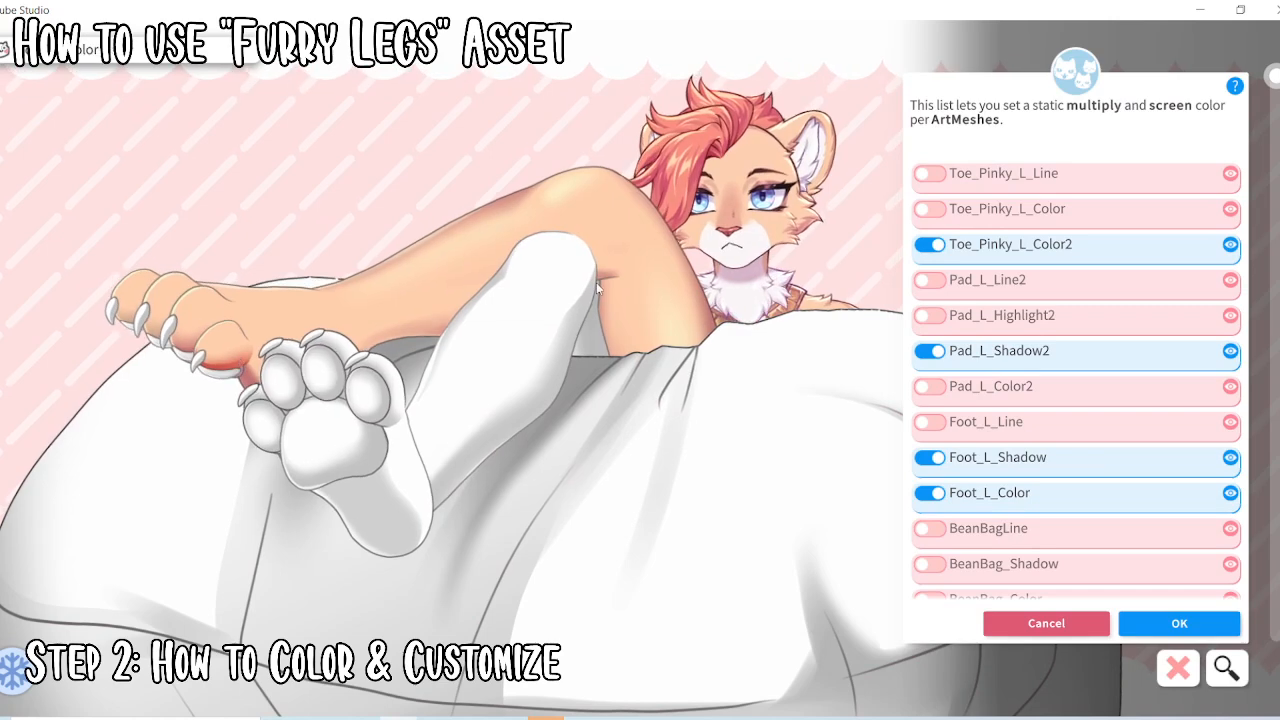
{"action": "left_click", "coordinate": [216, 356]}
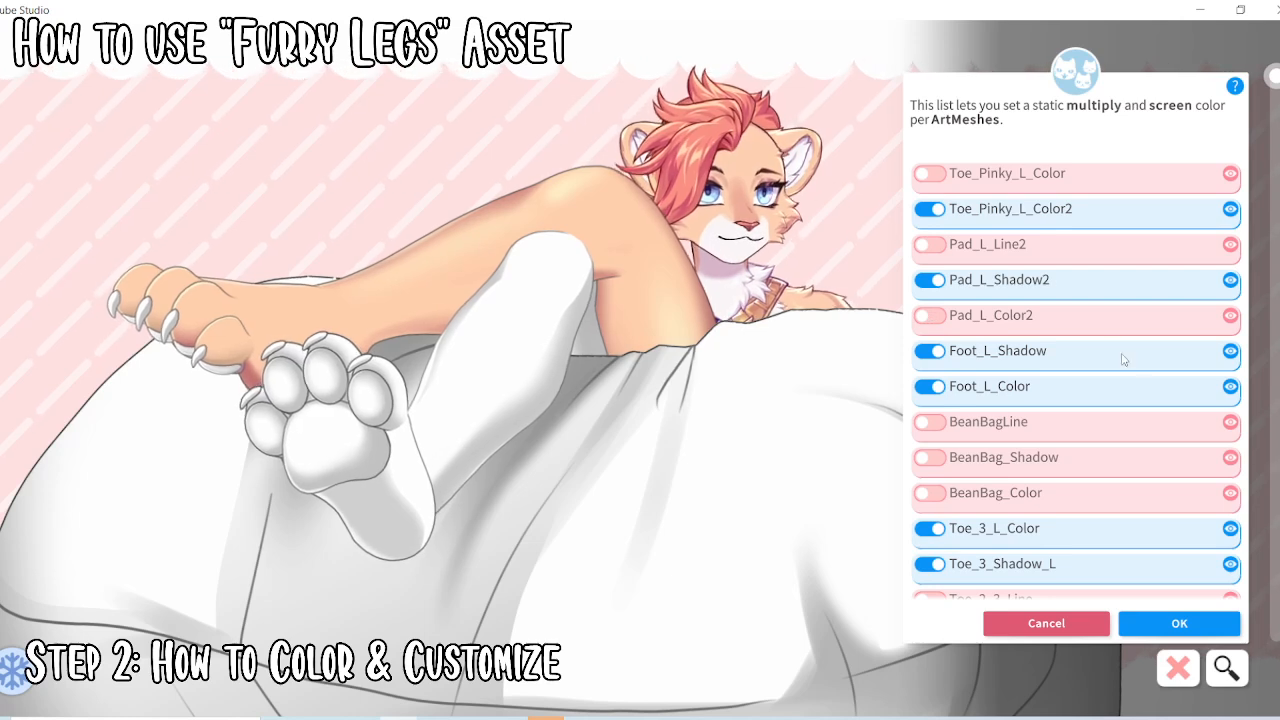
{"action": "scroll", "coordinate": [1045, 453], "scroll_direction": "down", "scroll_amount": 2}
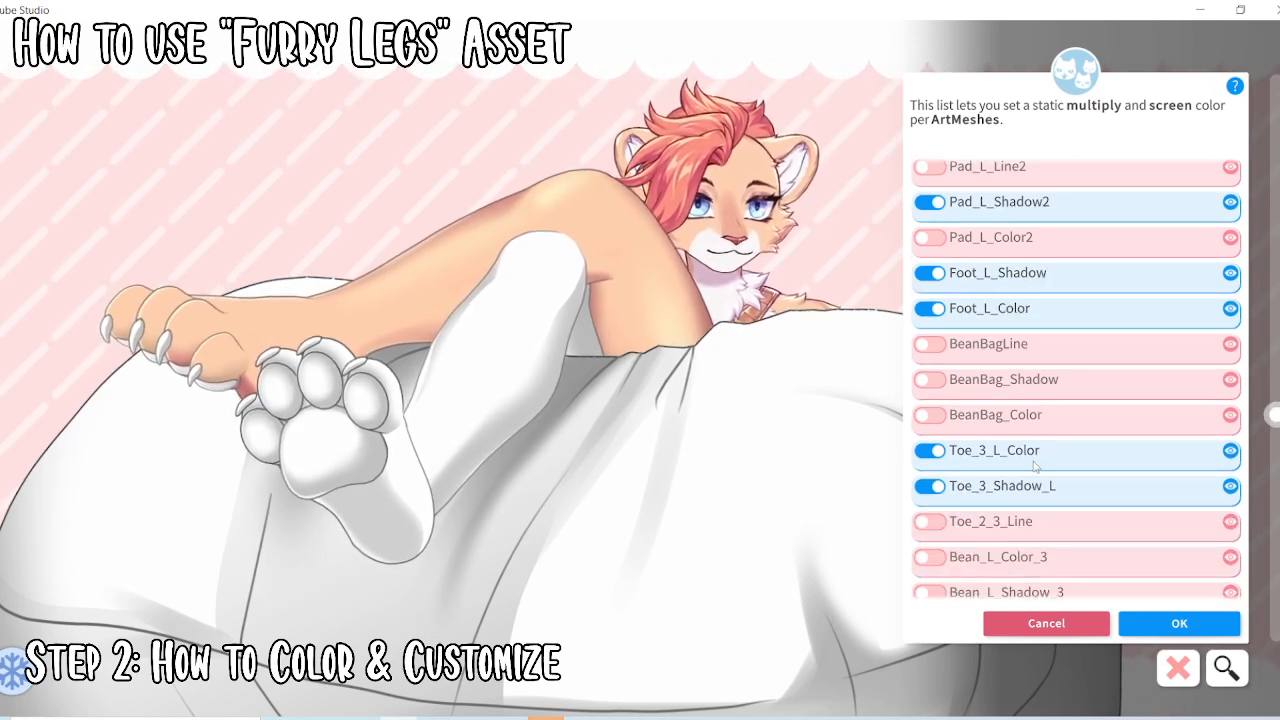
{"action": "scroll", "coordinate": [975, 515], "scroll_direction": "down", "scroll_amount": 1}
{"action": "scroll", "coordinate": [953, 531], "scroll_direction": "down", "scroll_amount": 1}
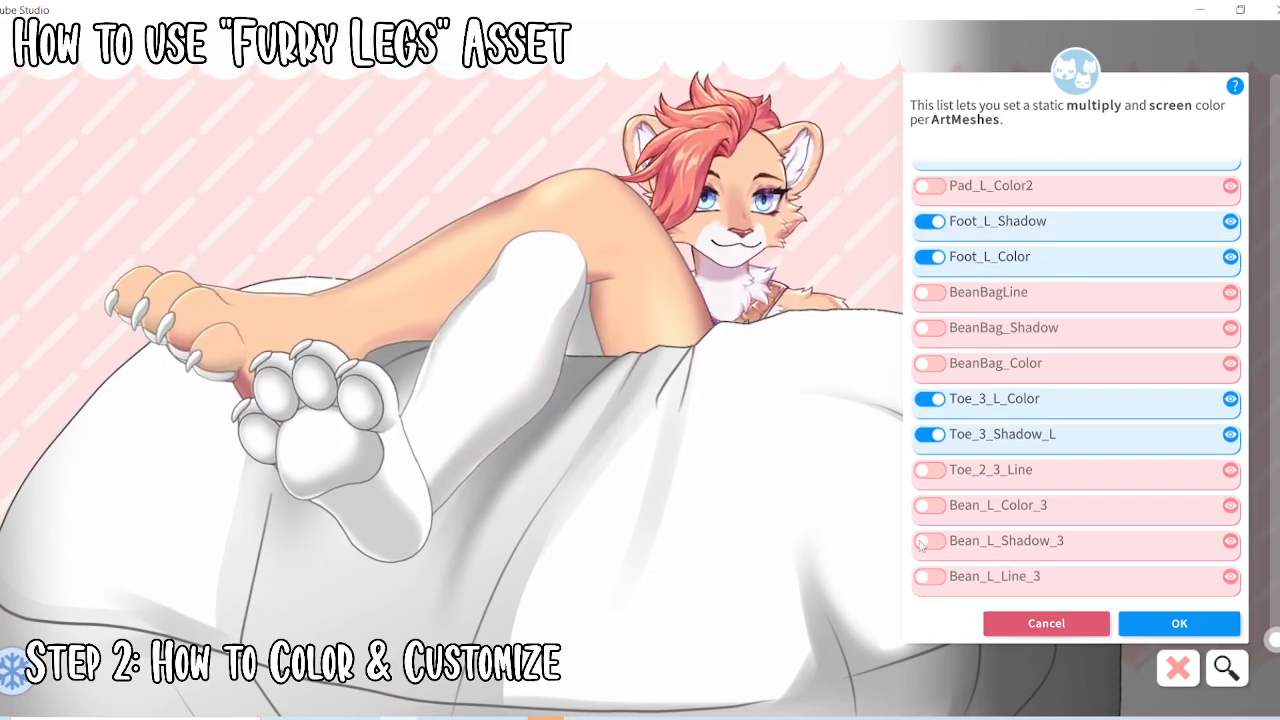
{"action": "left_click", "coordinate": [934, 546]}
{"action": "left_click", "coordinate": [1131, 613]}
{"action": "left_click", "coordinate": [1227, 557]}
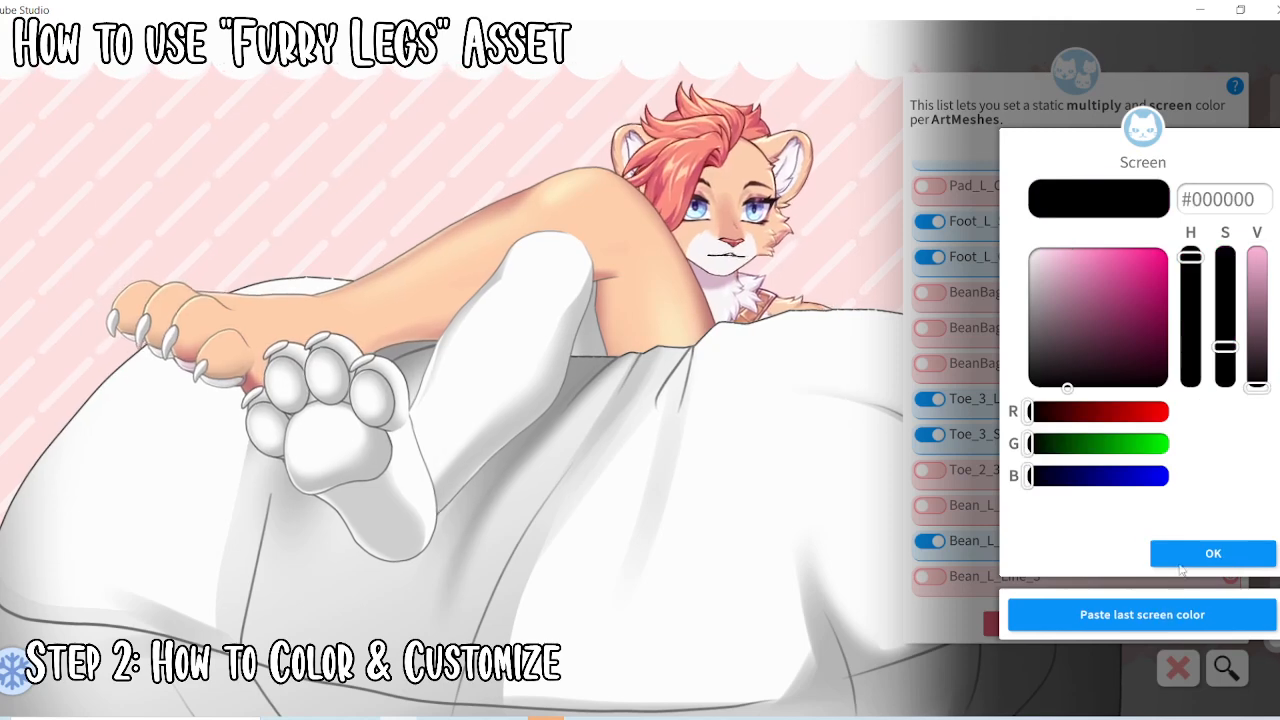
{"action": "left_click", "coordinate": [1224, 555]}
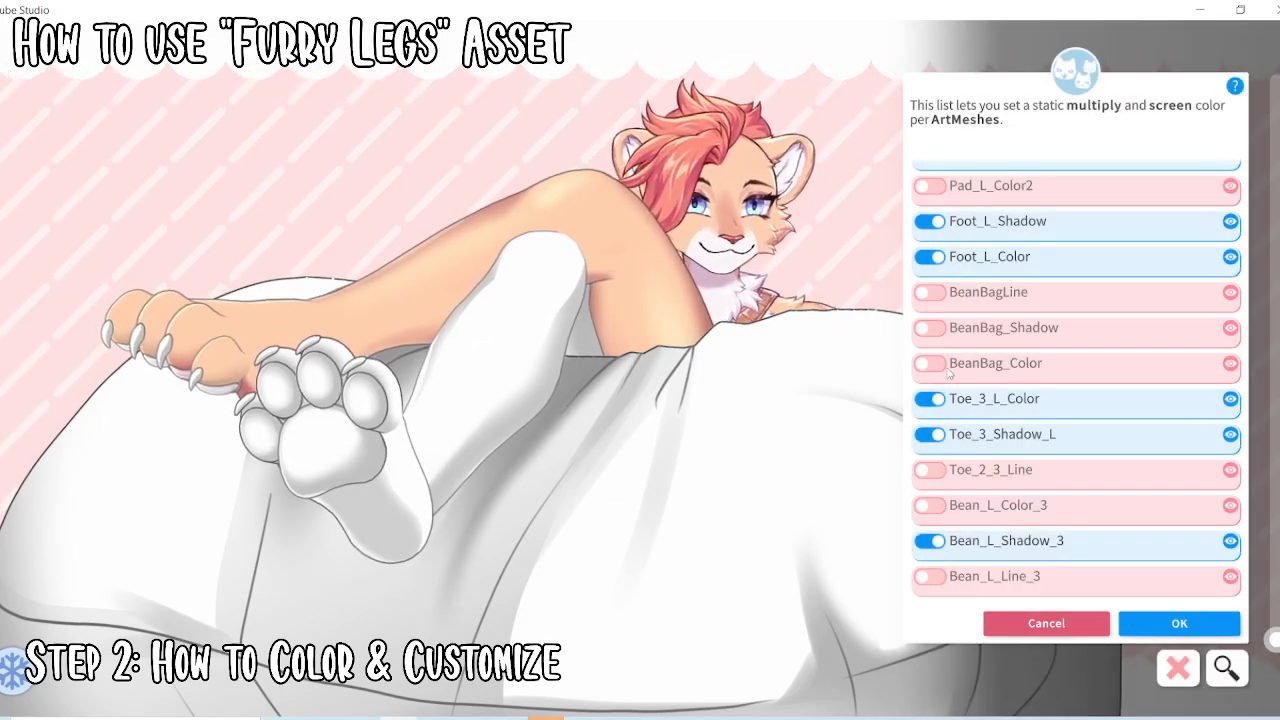
Reselect the innermost toe, enable custom coloring for Toe_Pinky_L_Color, paste the shadow multiply color, and accept the screen color
{"action": "scroll", "coordinate": [971, 327], "scroll_direction": "up", "scroll_amount": 3}
{"action": "scroll", "coordinate": [978, 333], "scroll_direction": "up", "scroll_amount": 1}
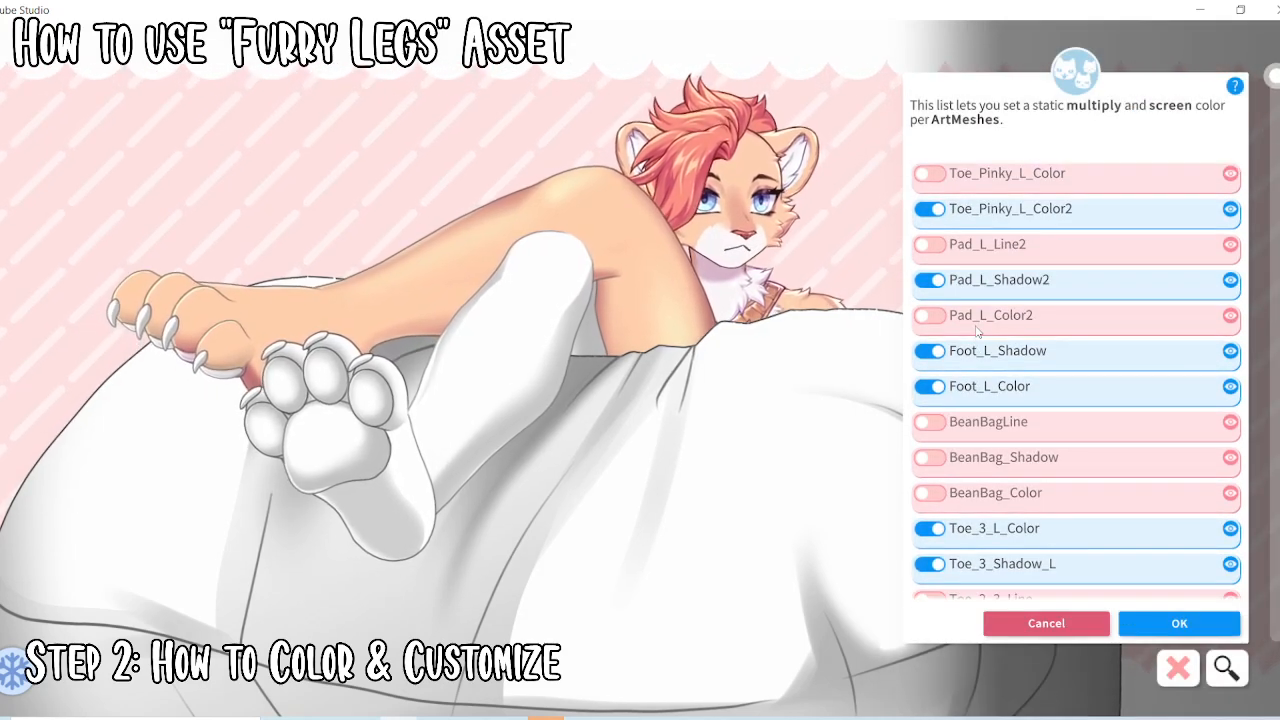
{"action": "left_click", "coordinate": [230, 361]}
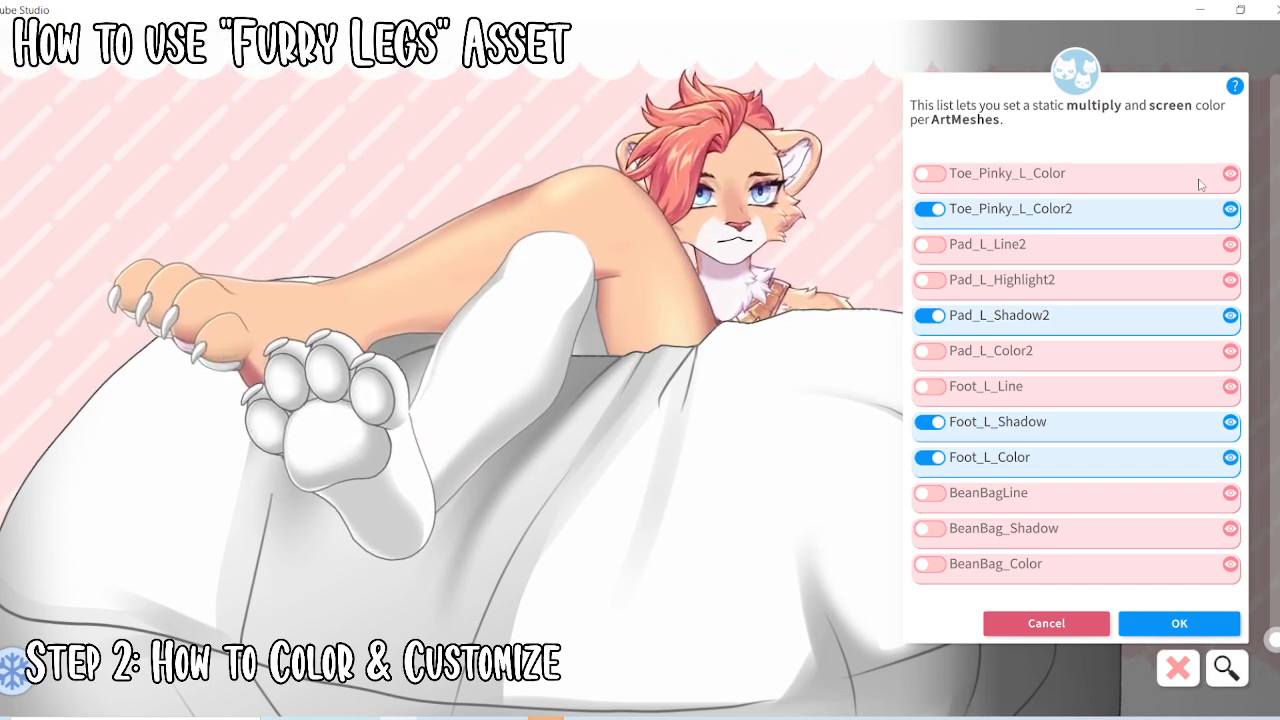
{"action": "left_click", "coordinate": [952, 177]}
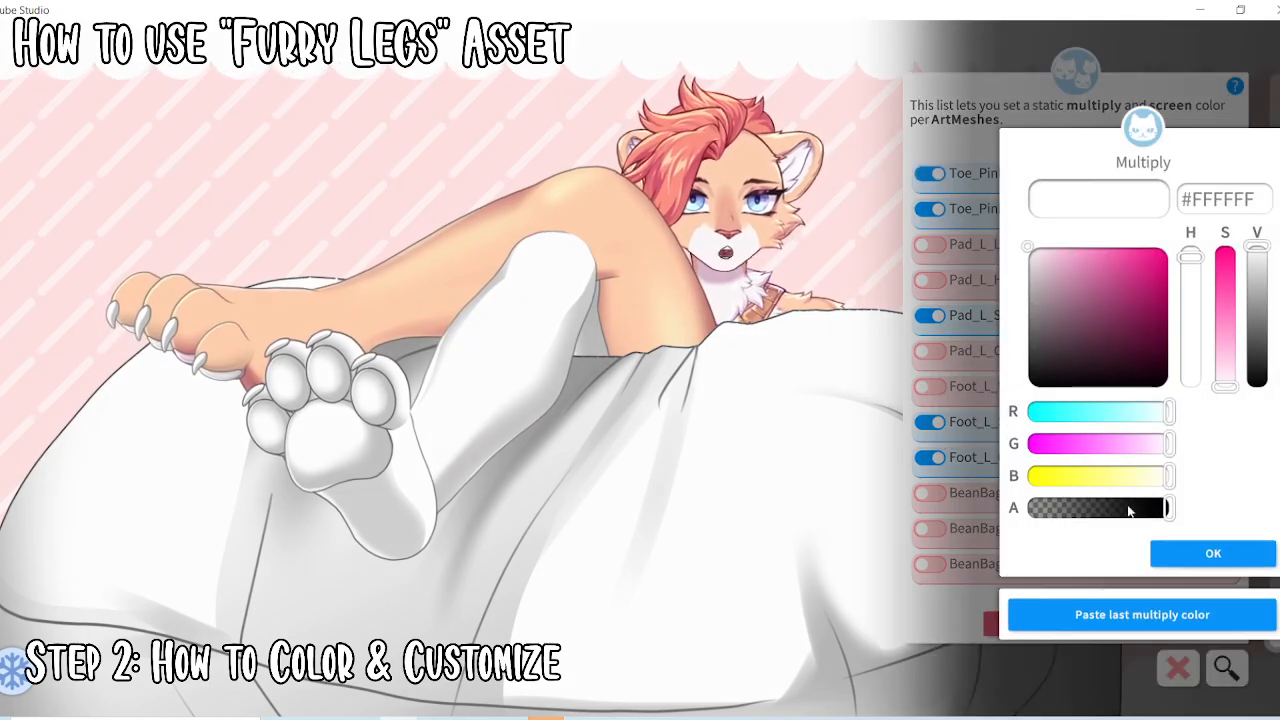
{"action": "left_click", "coordinate": [1114, 615]}
{"action": "left_click", "coordinate": [1213, 553]}
{"action": "left_click", "coordinate": [1160, 554]}
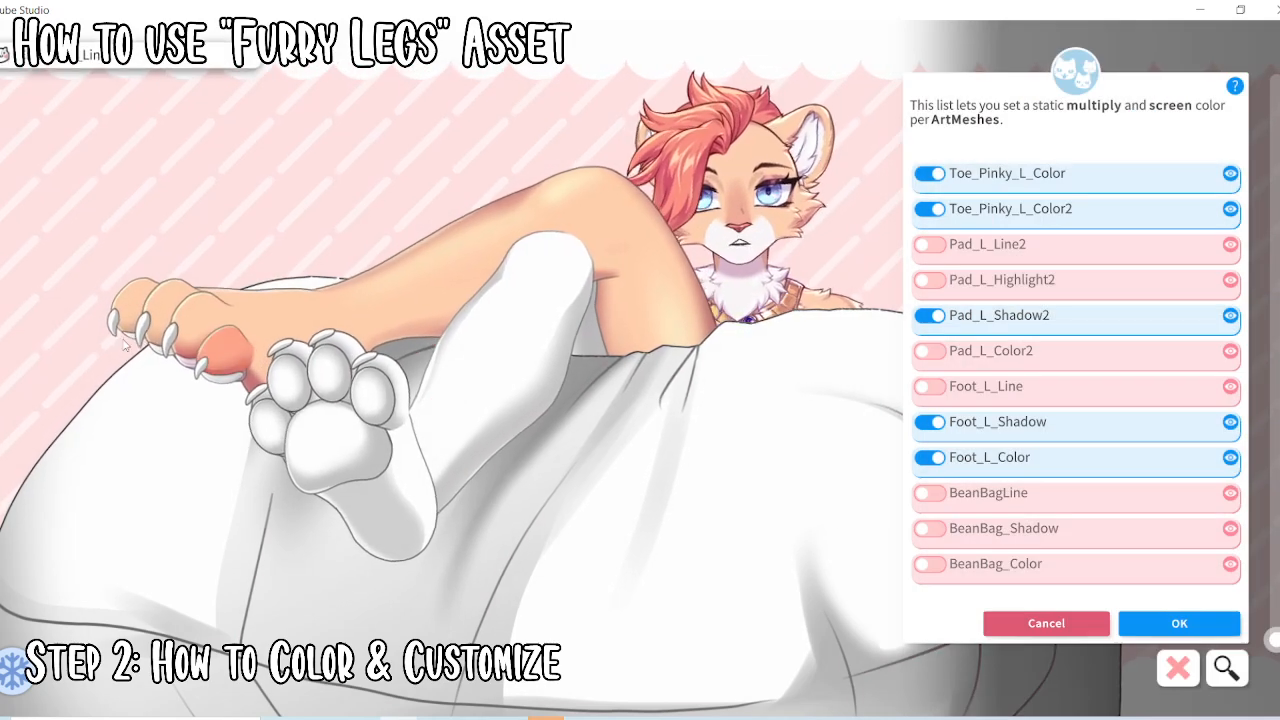
Select the second toe, enable custom coloring for Toe_2_Shadow_L, paste the shadow multiply color, and accept the screen color
{"action": "left_click", "coordinate": [159, 319]}
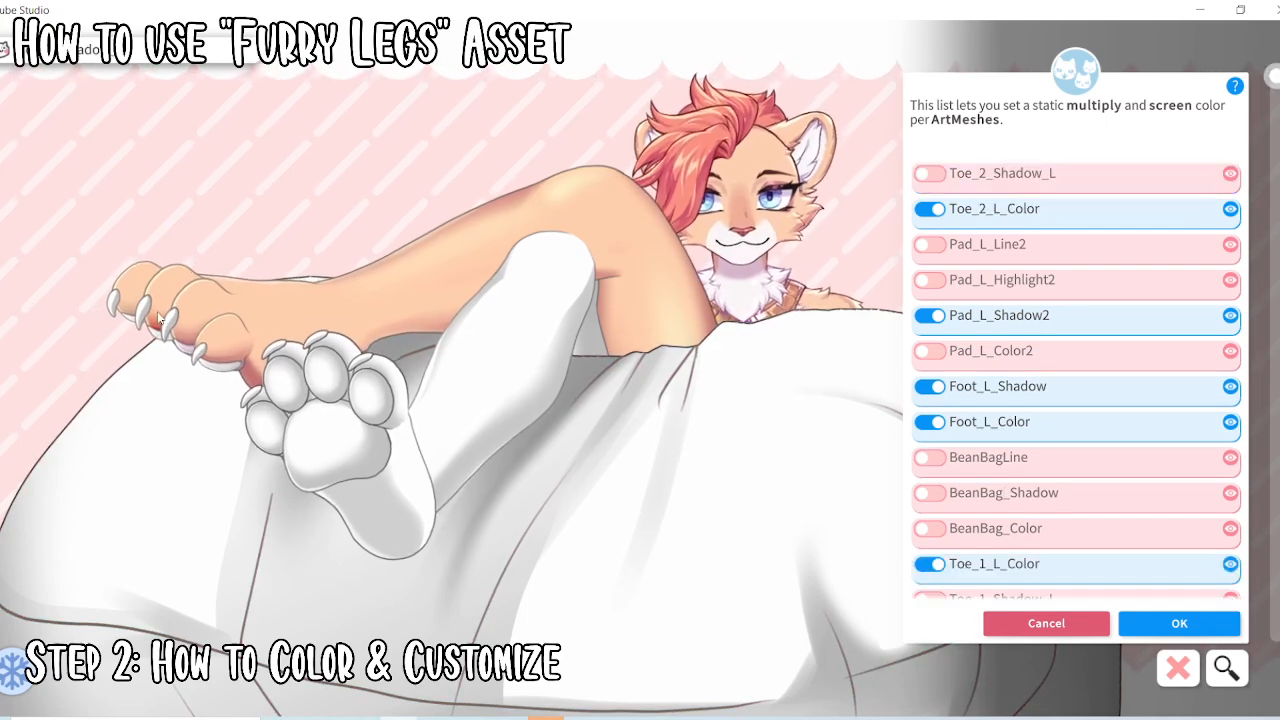
{"action": "left_click", "coordinate": [930, 174]}
{"action": "left_click", "coordinate": [1138, 614]}
{"action": "left_click", "coordinate": [1209, 552]}
{"action": "left_click", "coordinate": [1209, 540]}
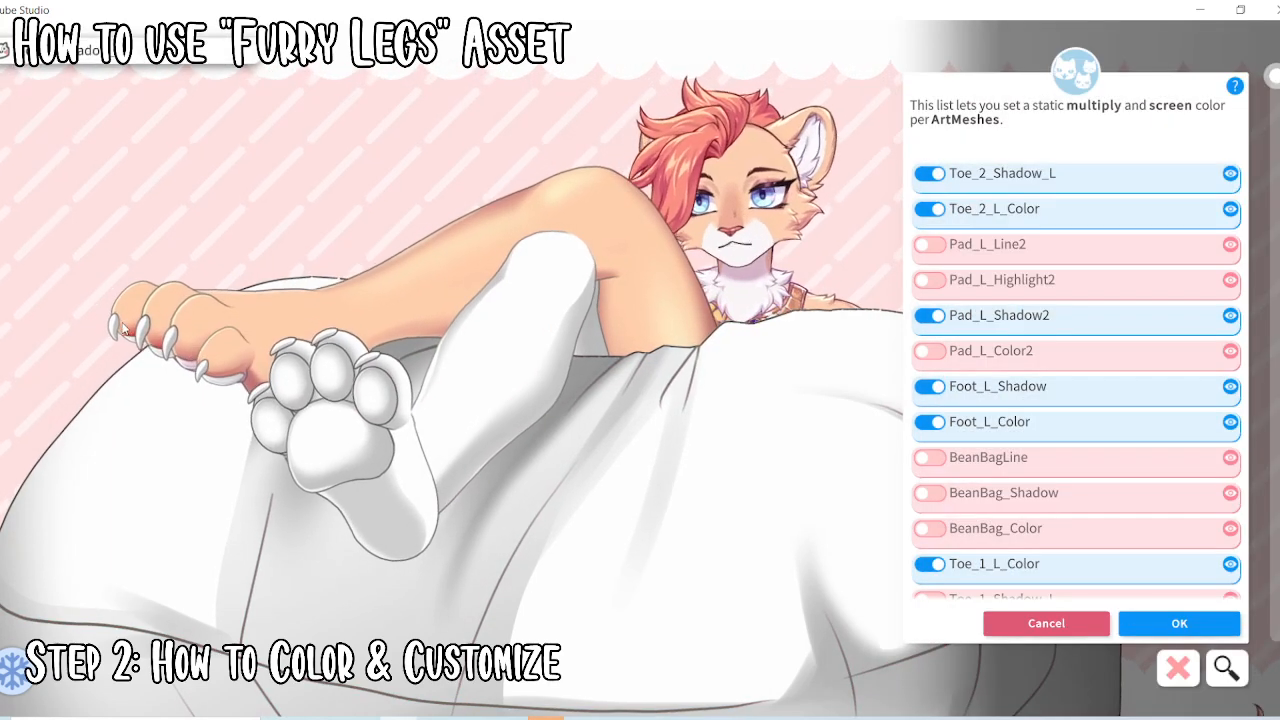
Select the outermost toe, enable custom coloring for Toe_1_Shadow_L, paste the shadow multiply color, and accept the screen color
{"action": "left_click", "coordinate": [120, 333]}
{"action": "left_click", "coordinate": [130, 317]}
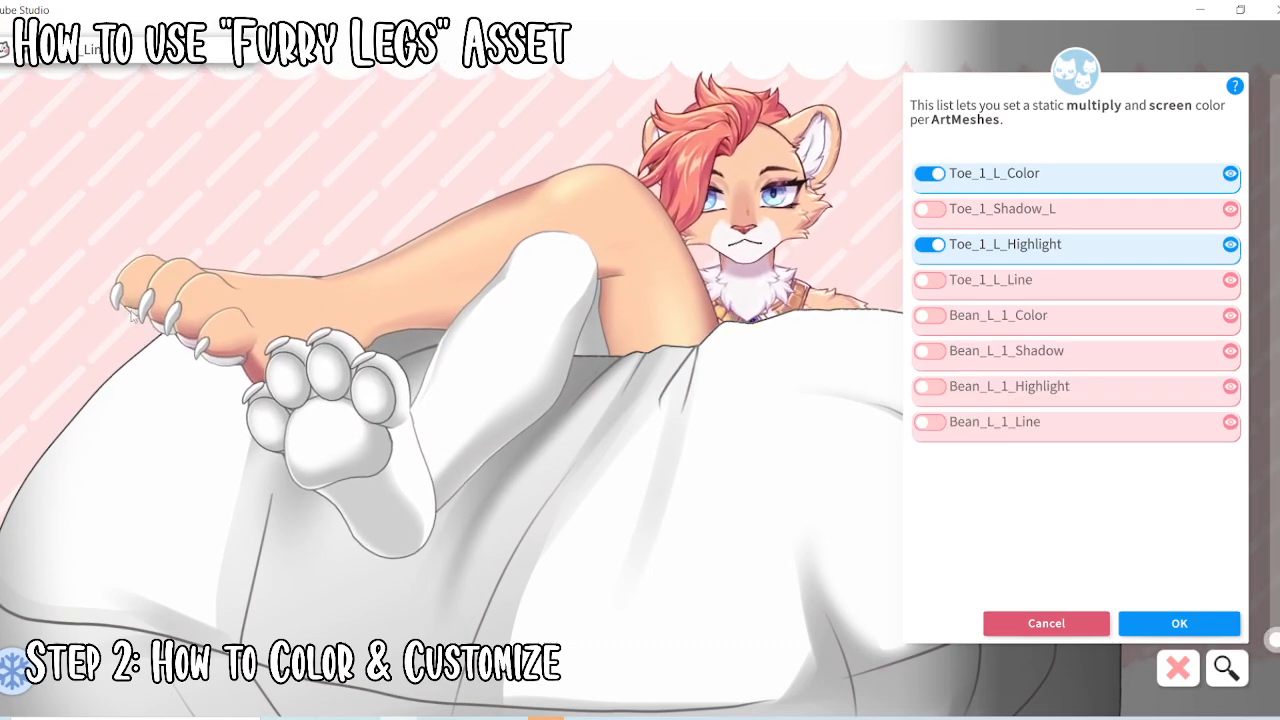
{"action": "left_click", "coordinate": [137, 302]}
{"action": "left_click", "coordinate": [1063, 209]}
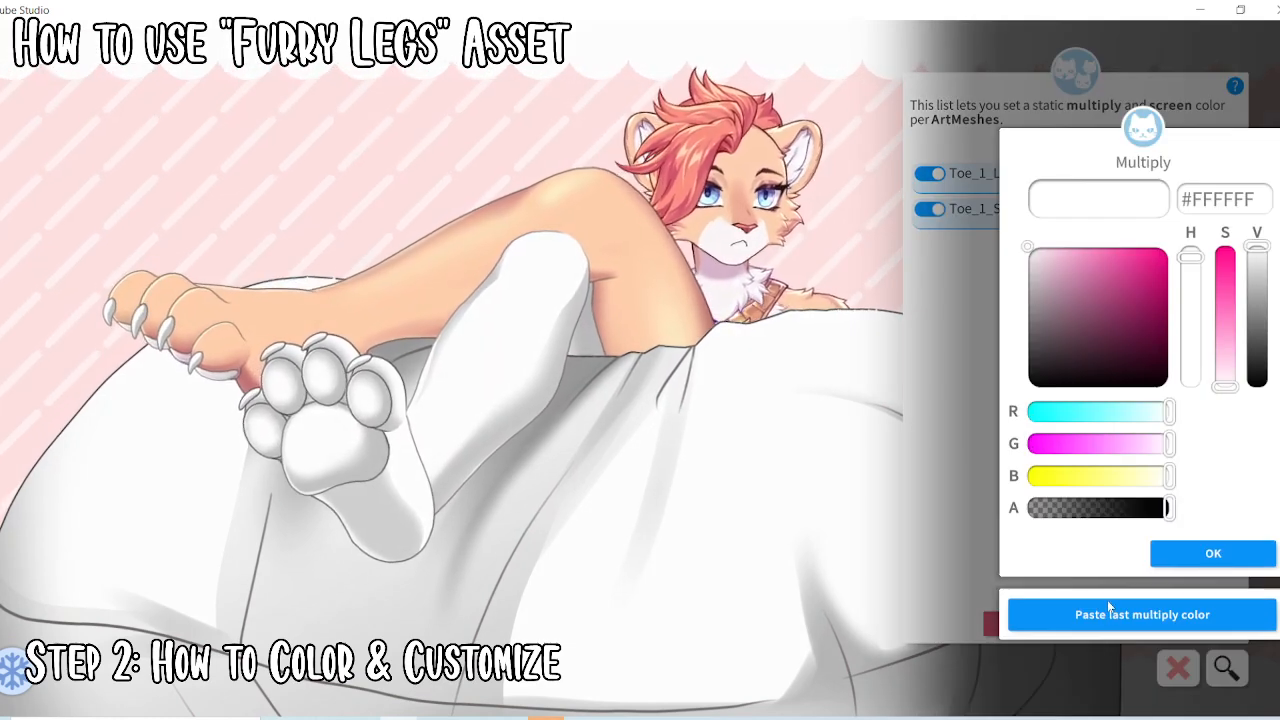
{"action": "left_click", "coordinate": [1110, 612]}
{"action": "left_click", "coordinate": [1195, 555]}
{"action": "left_click", "coordinate": [1200, 556]}
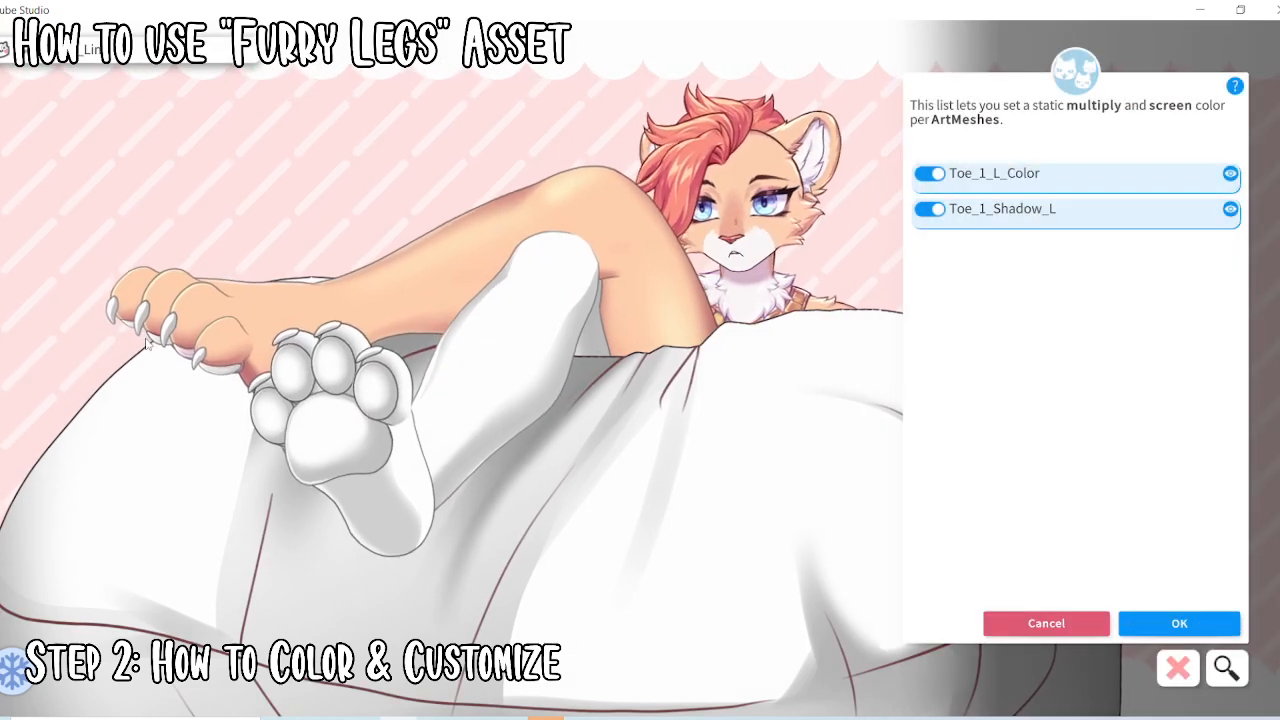
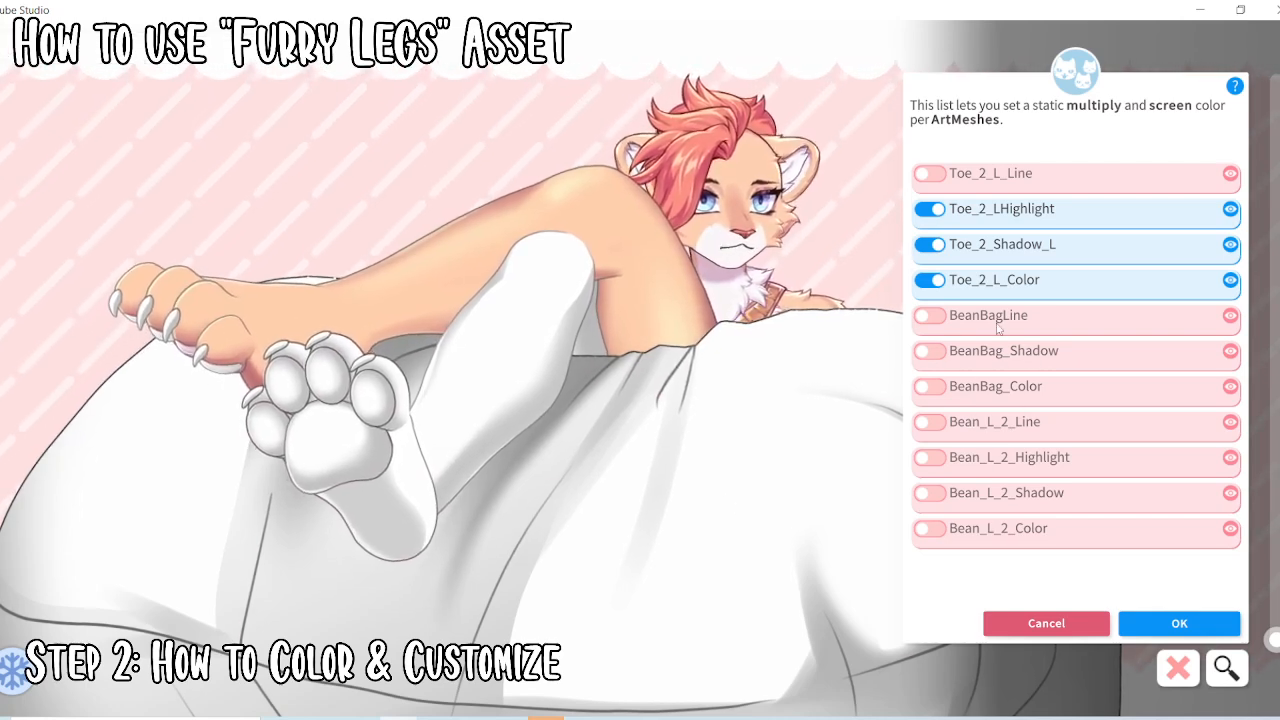
Enable custom coloring for Bean_L_2_Shadow, paste the shadow multiply color, and accept the multiply and screen colors
{"action": "left_click", "coordinate": [924, 497]}
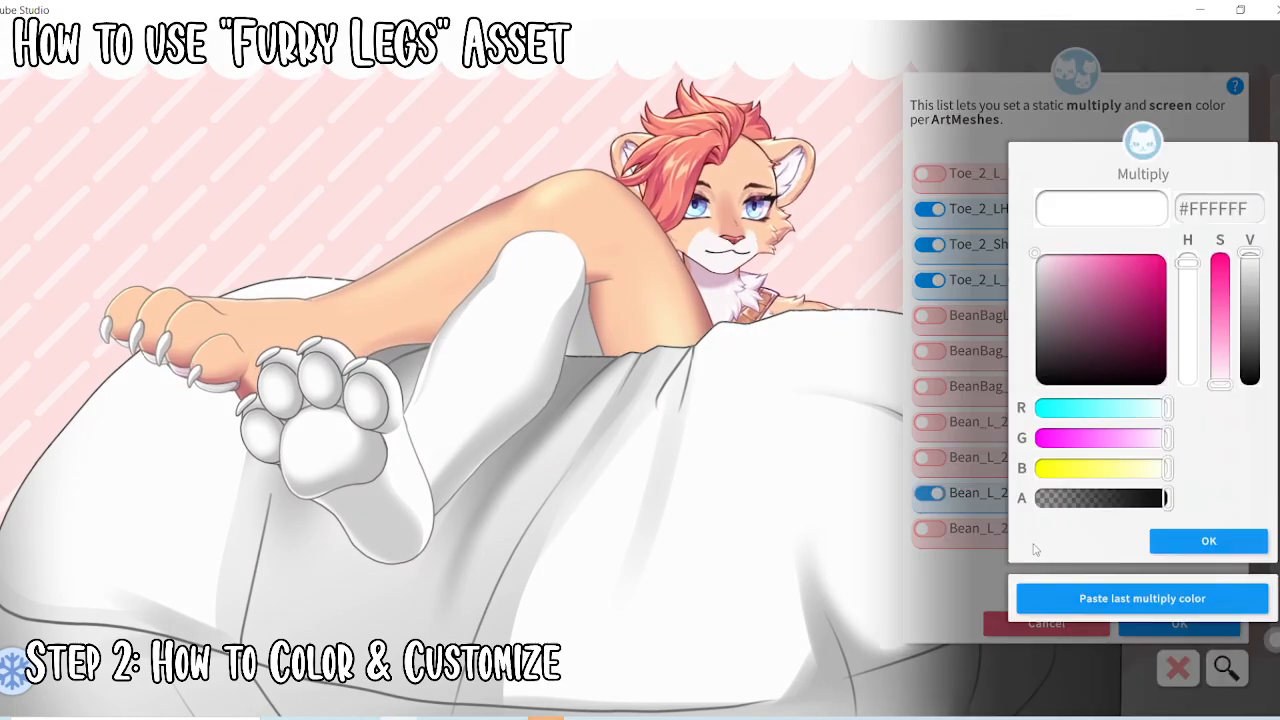
{"action": "left_click", "coordinate": [1150, 612]}
{"action": "left_click", "coordinate": [1195, 555]}
{"action": "left_click", "coordinate": [1195, 555]}
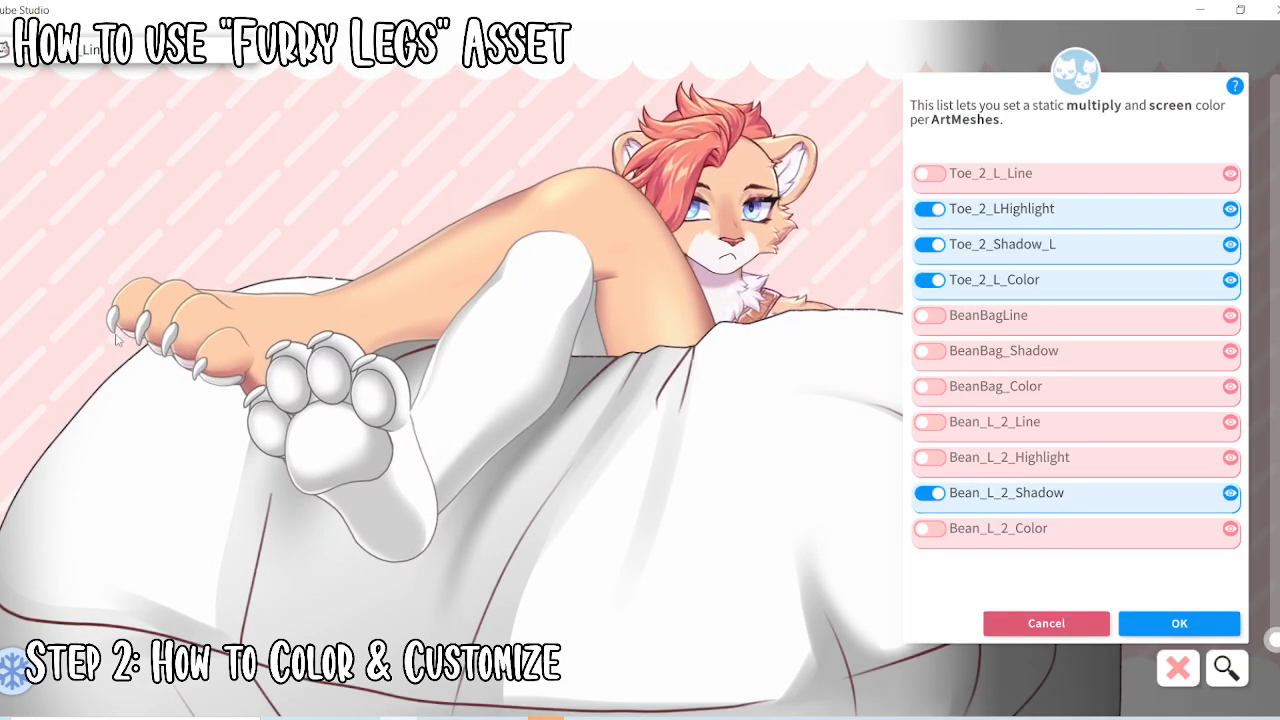
Select the outermost toe's bean, enable custom coloring for Bean_L_1_Shadow, paste the last multiply color, and accept the multiply and screen colors
{"action": "left_click", "coordinate": [138, 321]}
{"action": "left_click", "coordinate": [134, 306]}
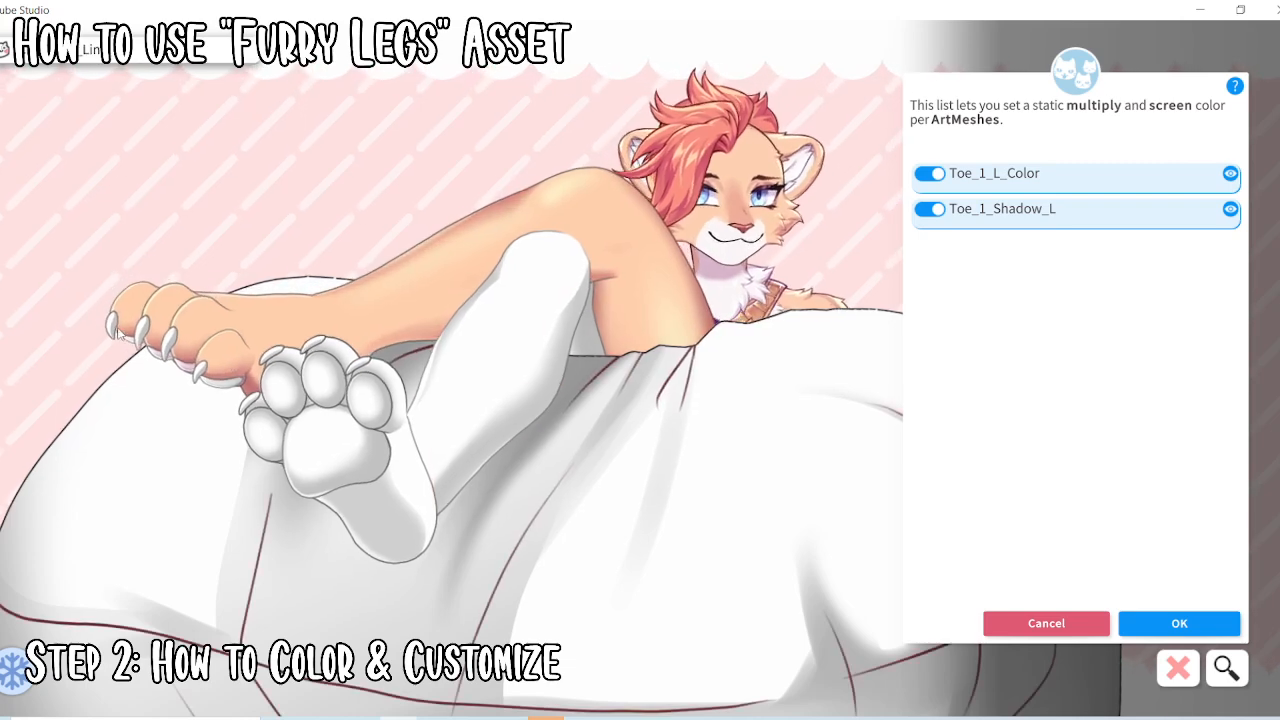
{"action": "left_click", "coordinate": [270, 341]}
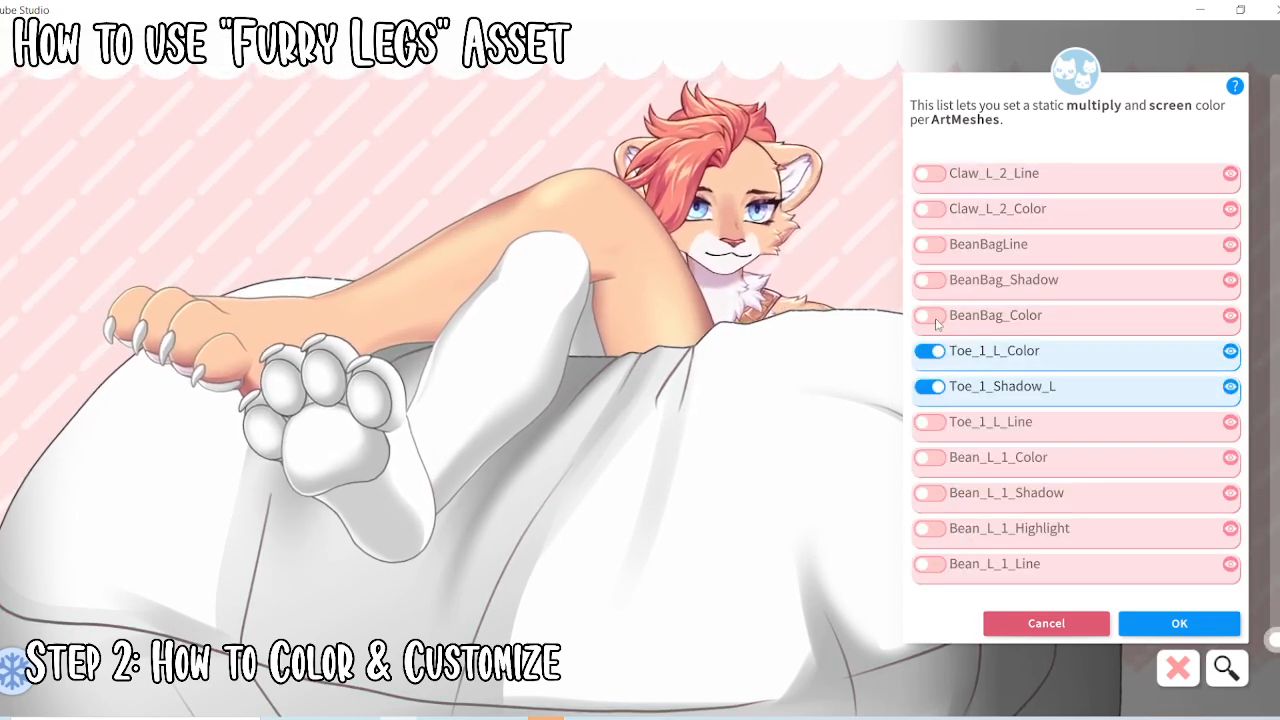
{"action": "left_click", "coordinate": [926, 493]}
{"action": "left_click", "coordinate": [1142, 614]}
{"action": "left_click", "coordinate": [1183, 551]}
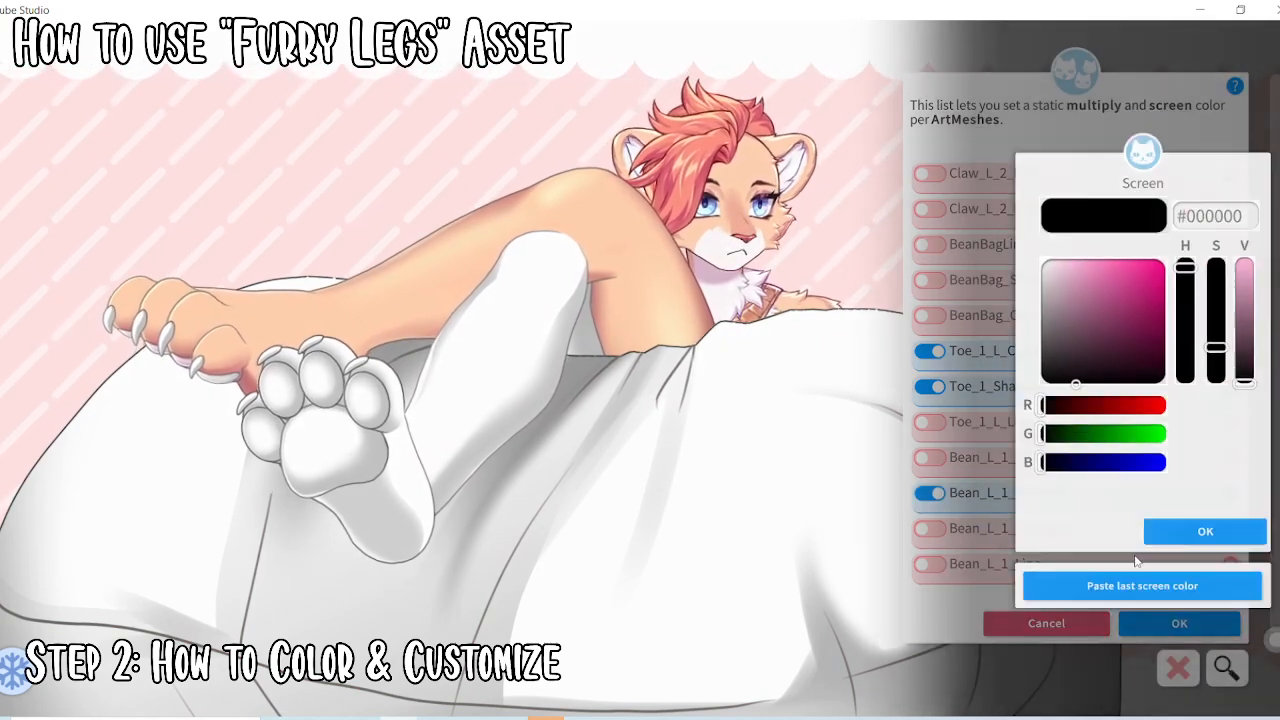
{"action": "left_click", "coordinate": [1190, 531]}
Enable custom coloring for Bean_L_Shadow_Pinky, paste the last multiply color, and accept the multiply and screen colors
{"action": "scroll", "coordinate": [1000, 243], "scroll_direction": "down", "scroll_amount": 5}
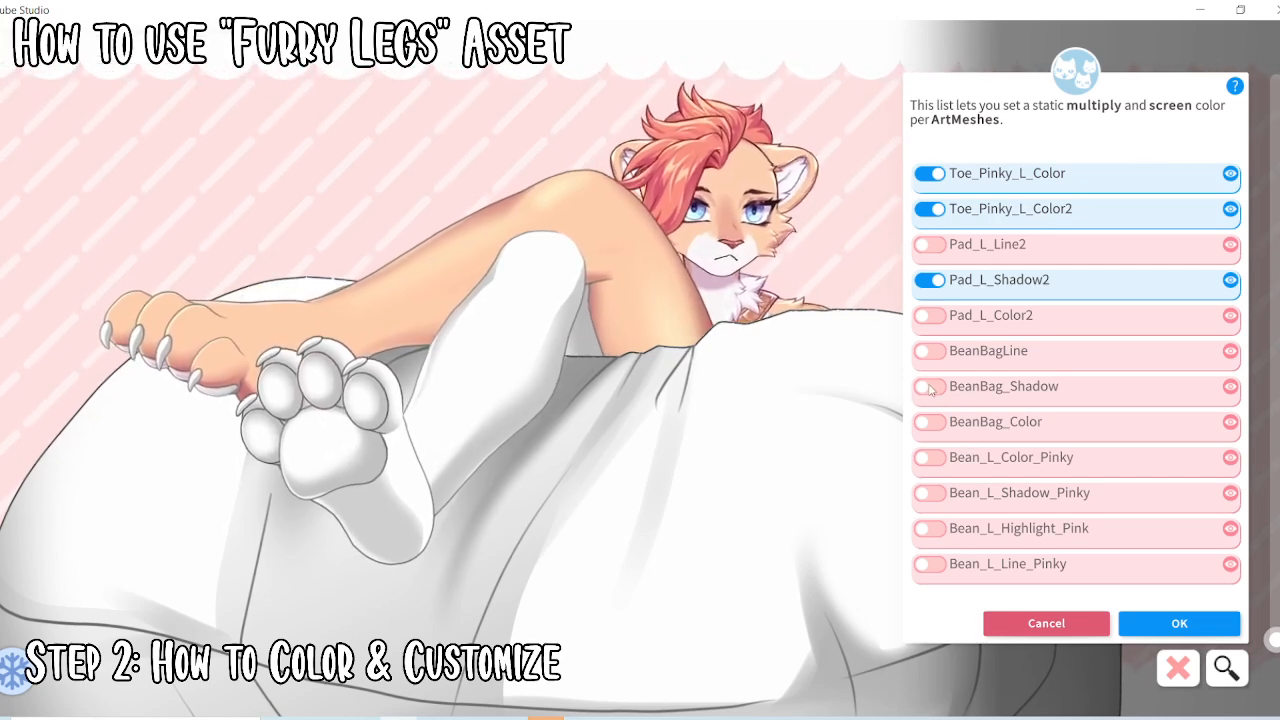
{"action": "left_click", "coordinate": [938, 496]}
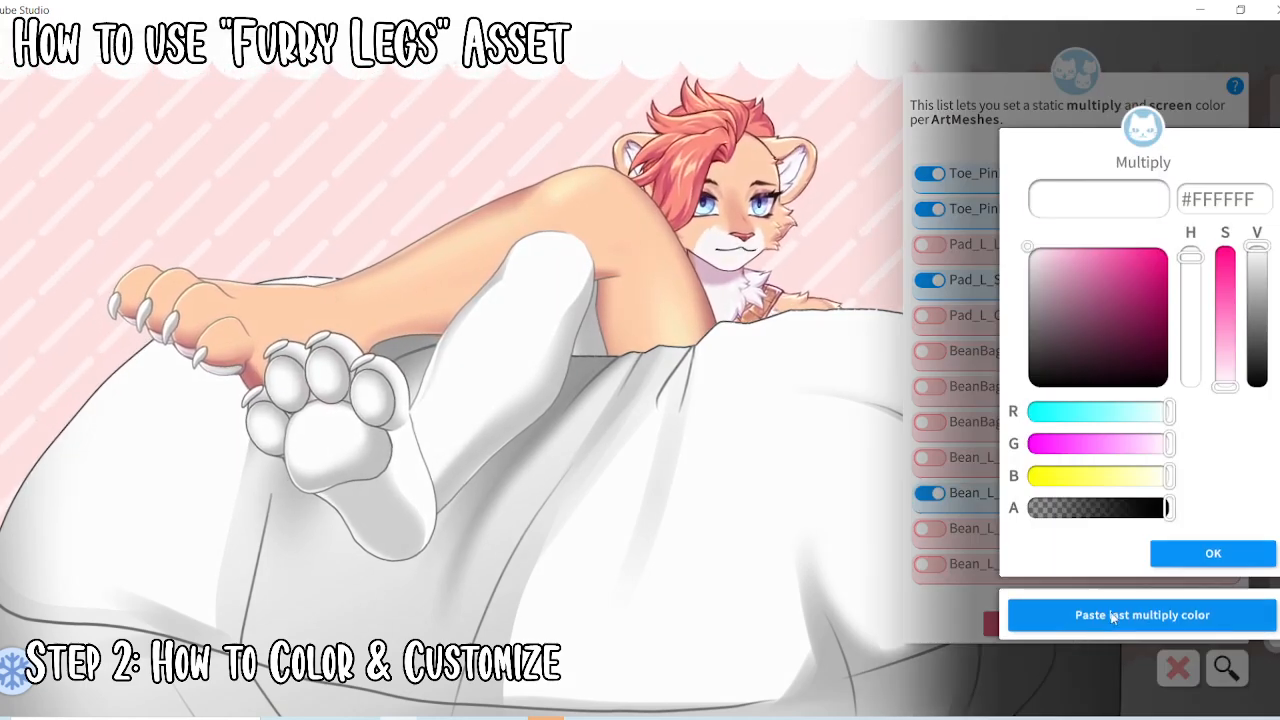
{"action": "left_click", "coordinate": [1142, 612]}
{"action": "left_click", "coordinate": [1180, 551]}
{"action": "left_click", "coordinate": [1190, 562]}
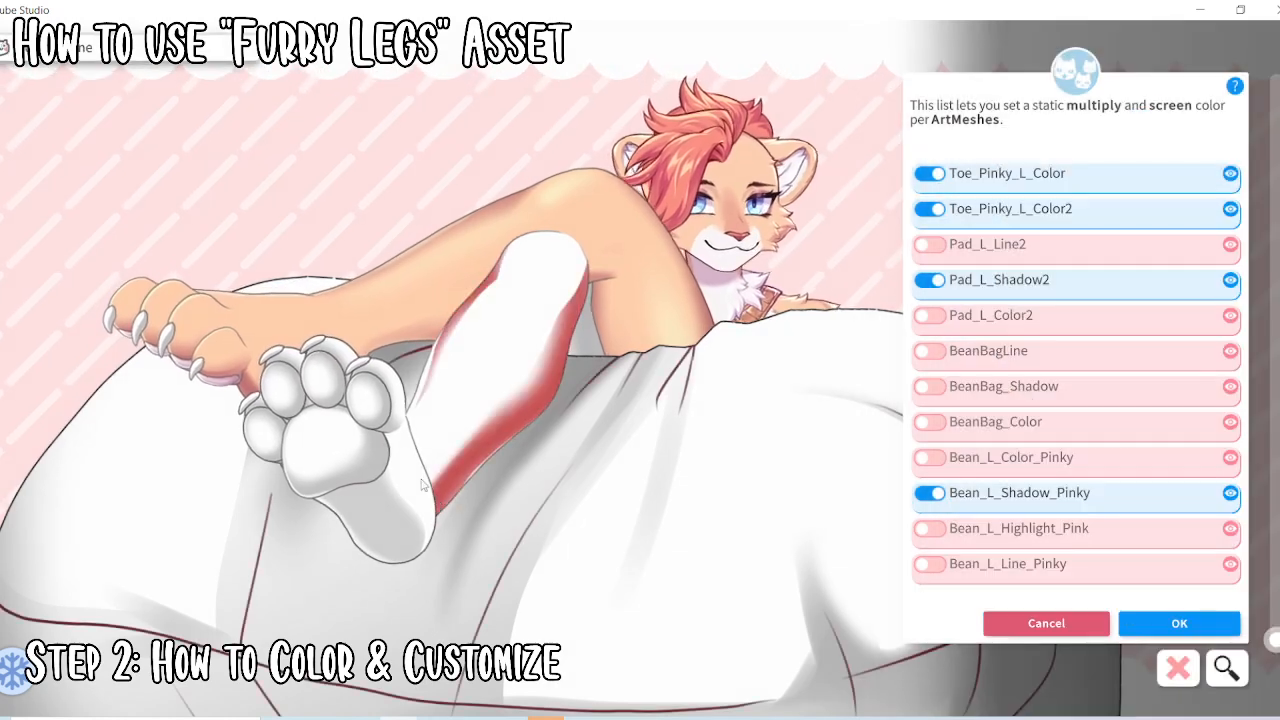
Select the white foot's sole, enable custom coloring for Foot_R_Shadow, paste the last multiply color, and accept both colors
{"action": "left_click", "coordinate": [377, 520]}
{"action": "left_click", "coordinate": [930, 209]}
{"action": "left_click", "coordinate": [1142, 612]}
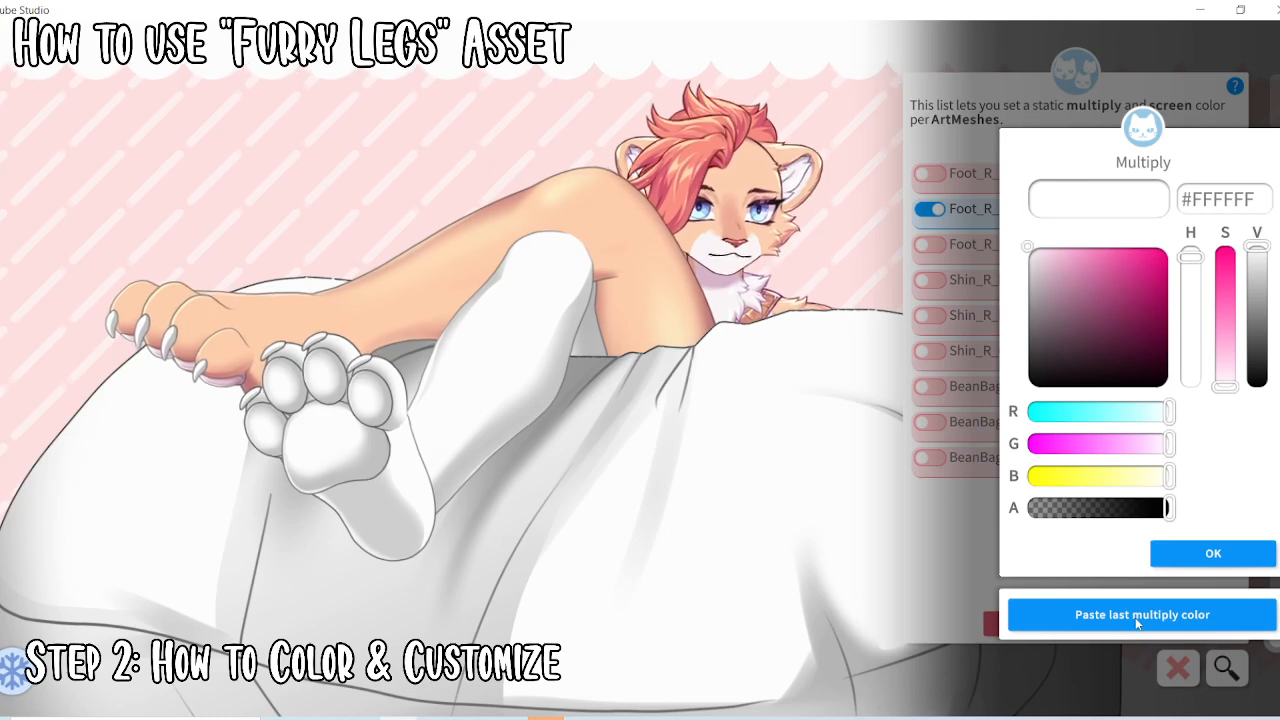
{"action": "left_click", "coordinate": [1180, 551]}
{"action": "left_click", "coordinate": [1180, 551]}
Select the white shin, enable custom coloring for Shin_R_Shadow, paste the last multiply color, and accept both colors
{"action": "left_click", "coordinate": [520, 400]}
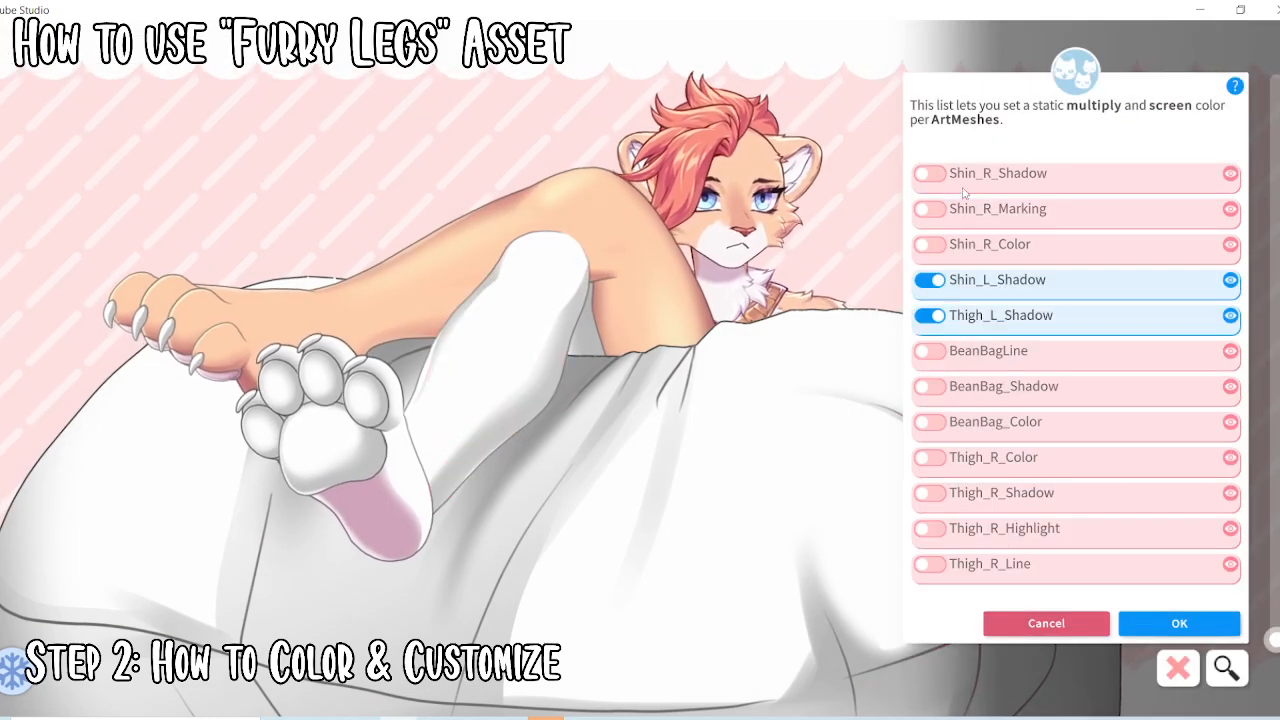
{"action": "left_click", "coordinate": [930, 173]}
{"action": "left_click", "coordinate": [1103, 612]}
{"action": "left_click", "coordinate": [1175, 551]}
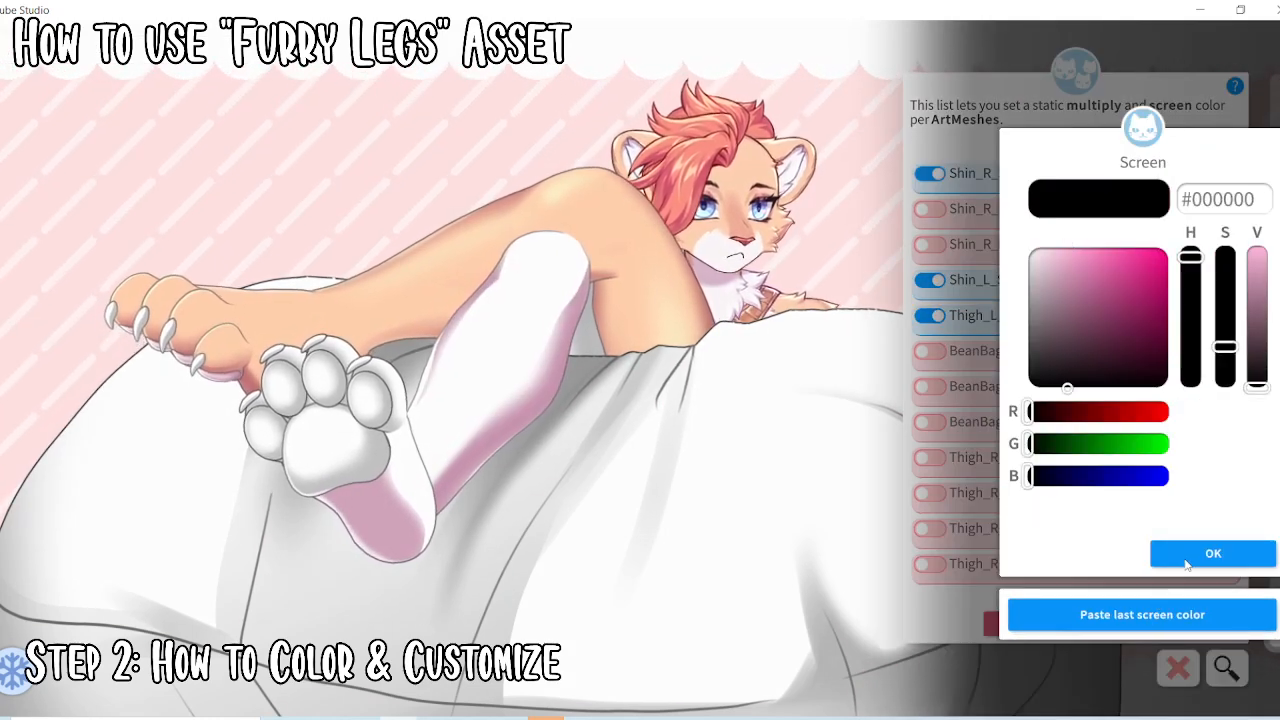
{"action": "left_click", "coordinate": [1187, 562]}
Select the large paw pad, enable custom coloring for Pad_L_Shadow, paste the last multiply color, and accept both colors
{"action": "left_click", "coordinate": [352, 410]}
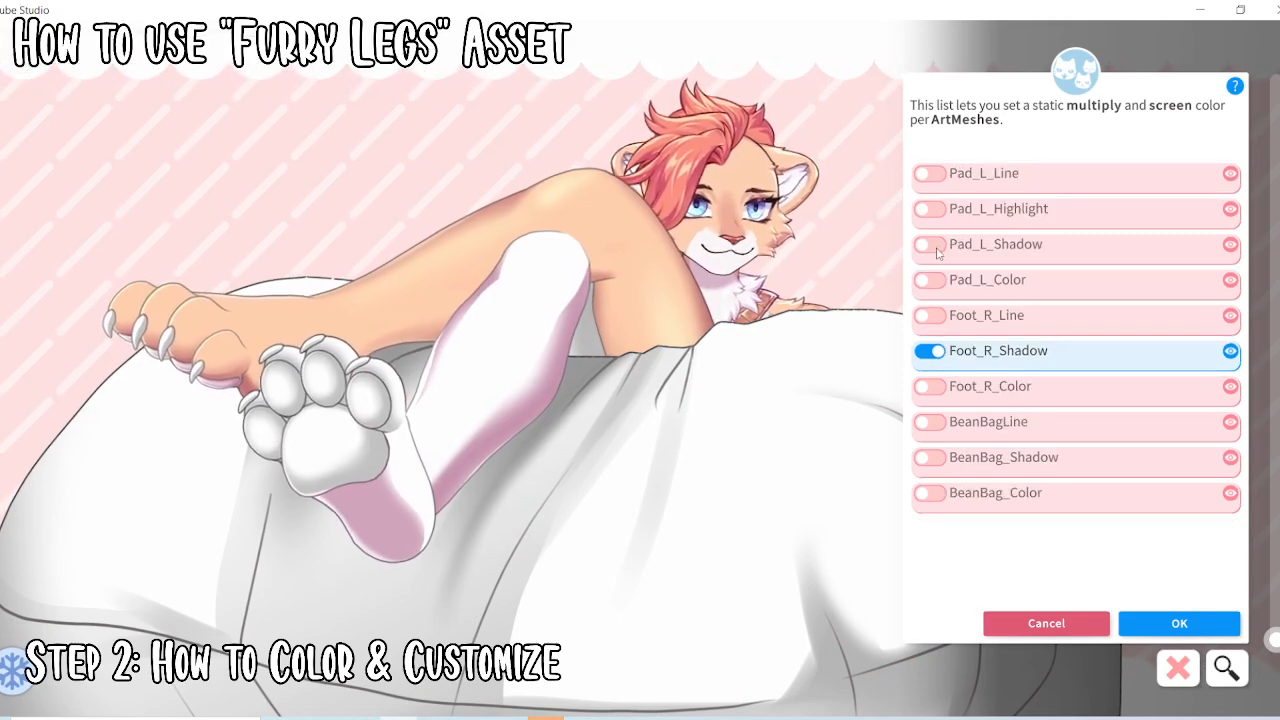
{"action": "left_click", "coordinate": [930, 244]}
{"action": "left_click", "coordinate": [1142, 612]}
{"action": "left_click", "coordinate": [1180, 551]}
{"action": "left_click", "coordinate": [1180, 551]}
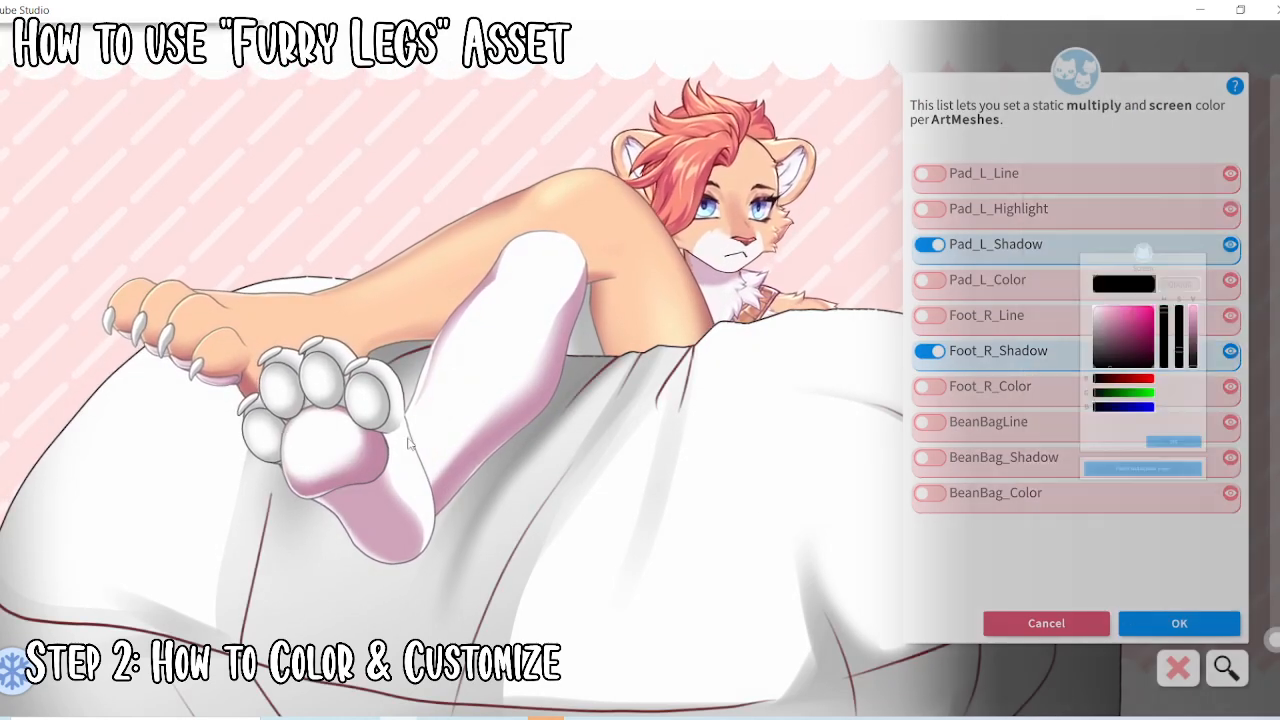
Enable custom coloring for Bean_R_Shadow on the white foot, paste the last multiply color, and accept the multiply and screen colors
{"action": "left_click", "coordinate": [492, 426]}
{"action": "left_click", "coordinate": [930, 208]}
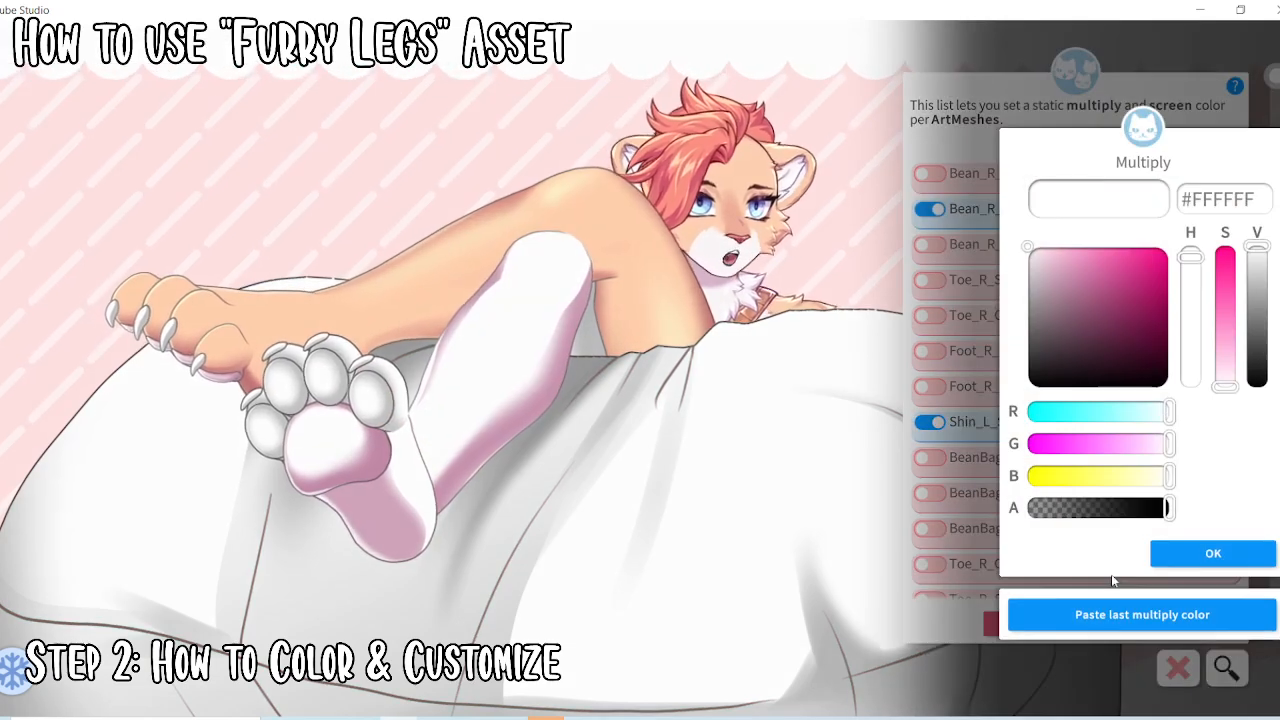
{"action": "left_click", "coordinate": [1142, 612]}
{"action": "left_click", "coordinate": [1180, 551]}
{"action": "left_click", "coordinate": [1180, 551]}
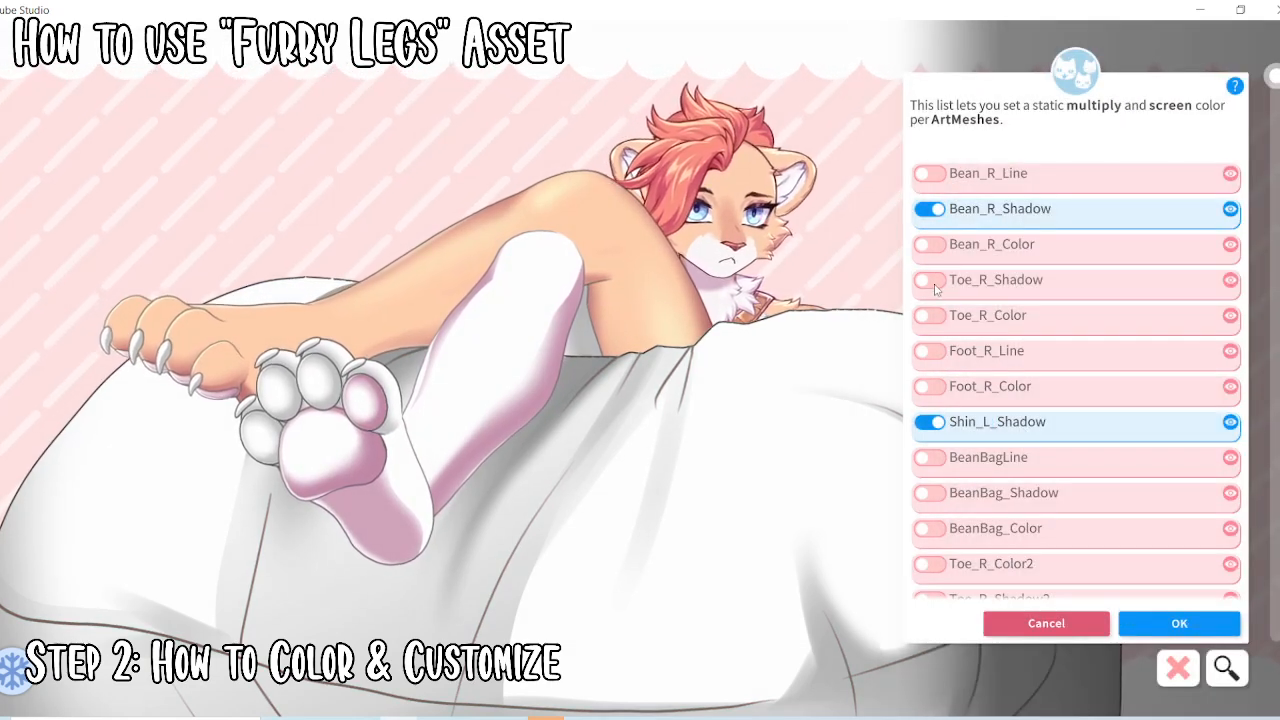
Enable custom coloring for Toe_R_Shadow, paste the last multiply color, and accept the multiply and screen colors
{"action": "left_click", "coordinate": [930, 279]}
{"action": "left_click", "coordinate": [1142, 612]}
{"action": "left_click", "coordinate": [1180, 551]}
{"action": "left_click", "coordinate": [1180, 553]}
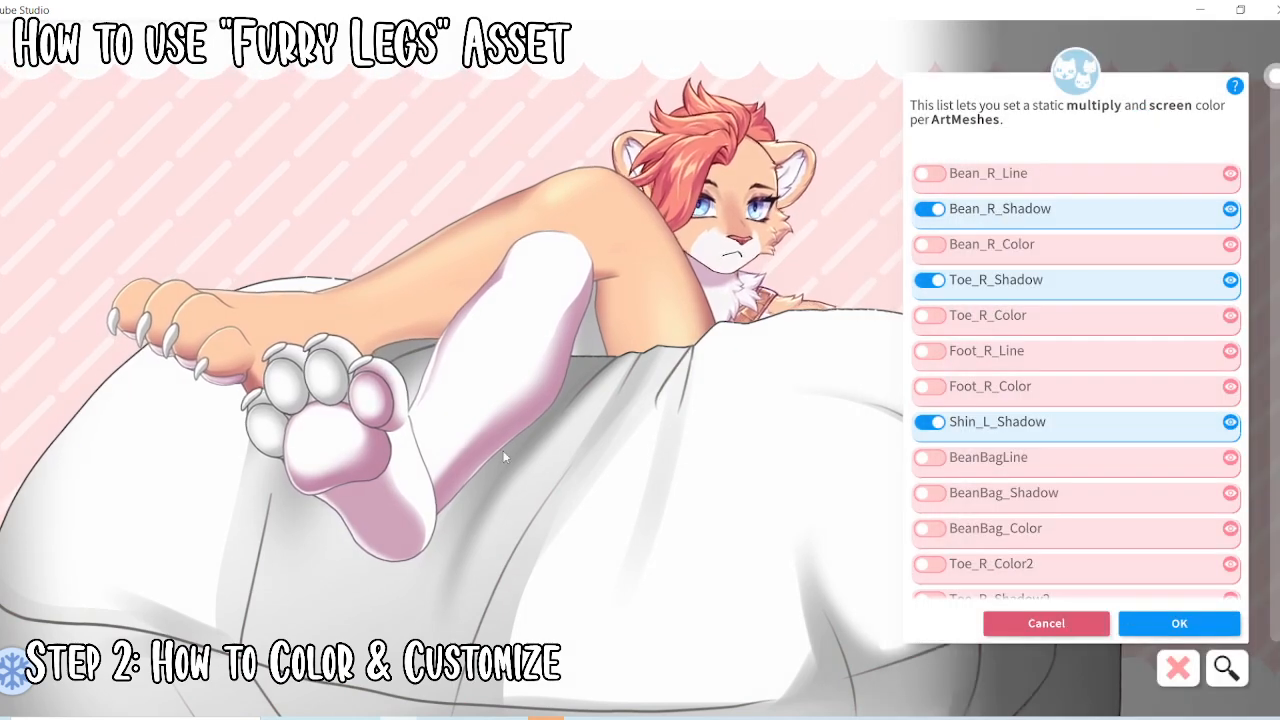
Enable custom coloring for Foot_R_Color on the white foot
{"action": "scroll", "coordinate": [978, 300], "scroll_direction": "down", "scroll_amount": 3}
{"action": "left_click", "coordinate": [930, 244]}
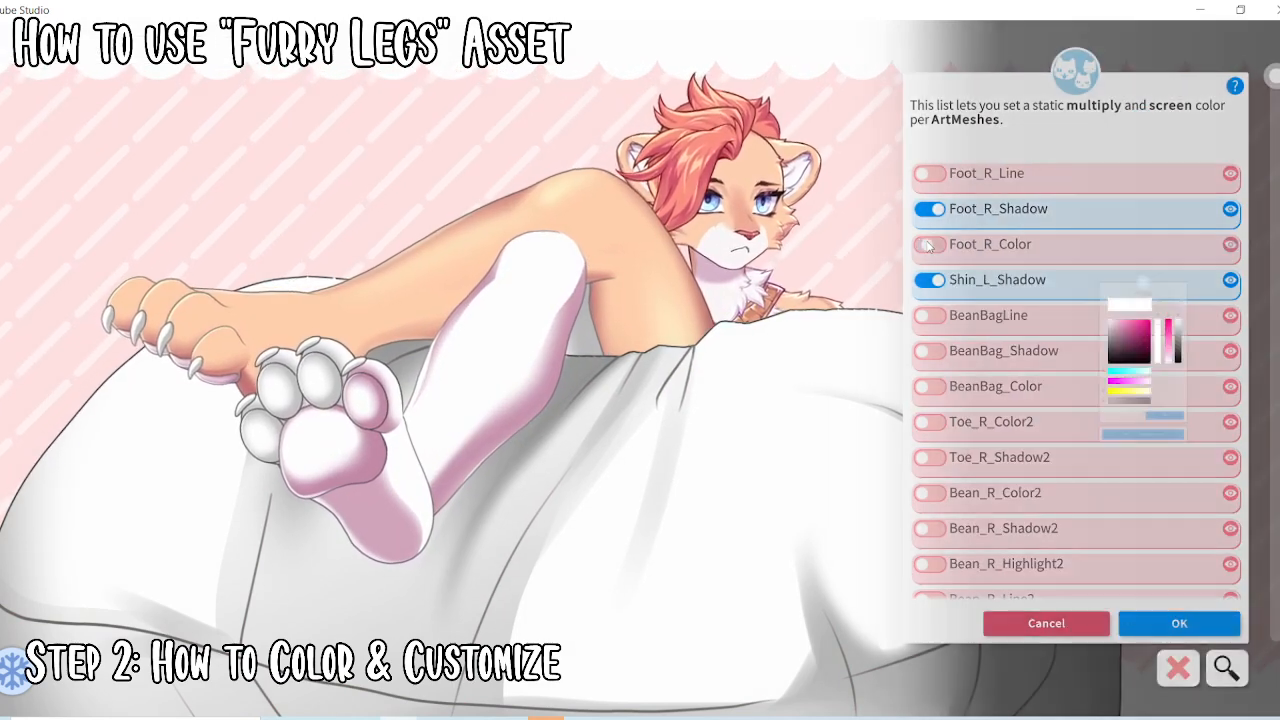
{"action": "left_click", "coordinate": [1142, 613]}
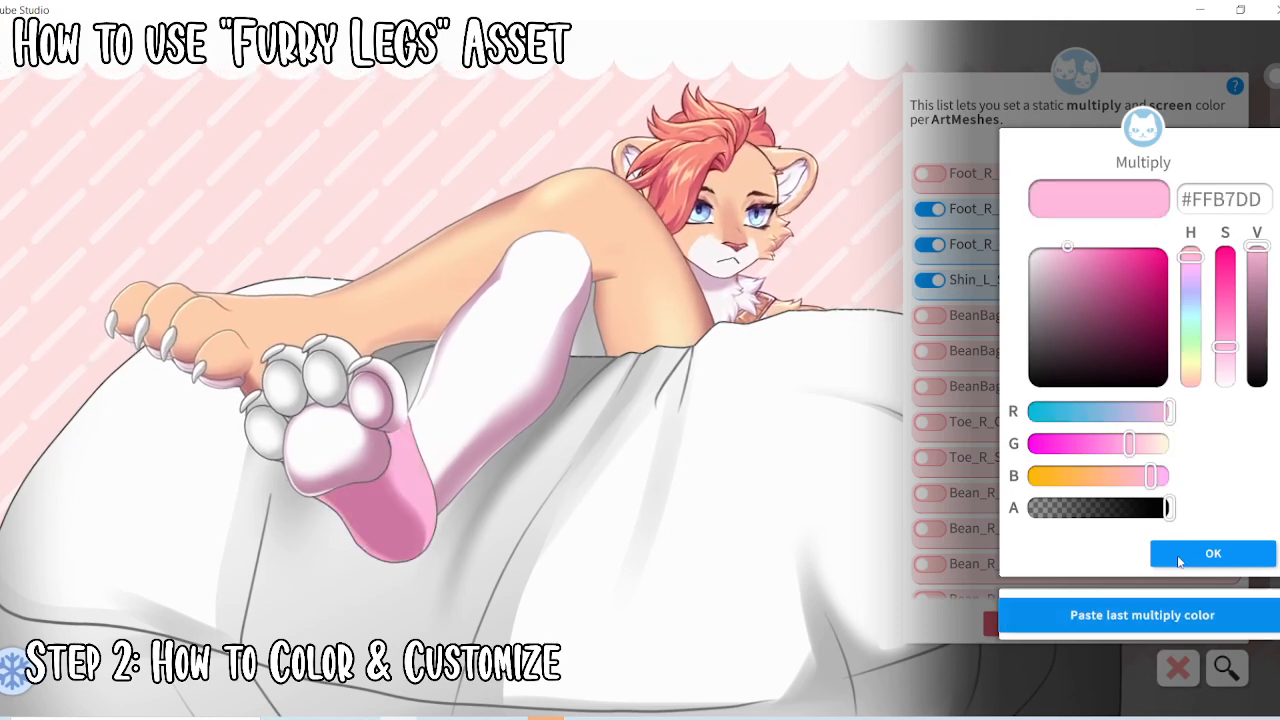
{"action": "left_click", "coordinate": [1180, 552]}
{"action": "left_click", "coordinate": [1168, 553]}
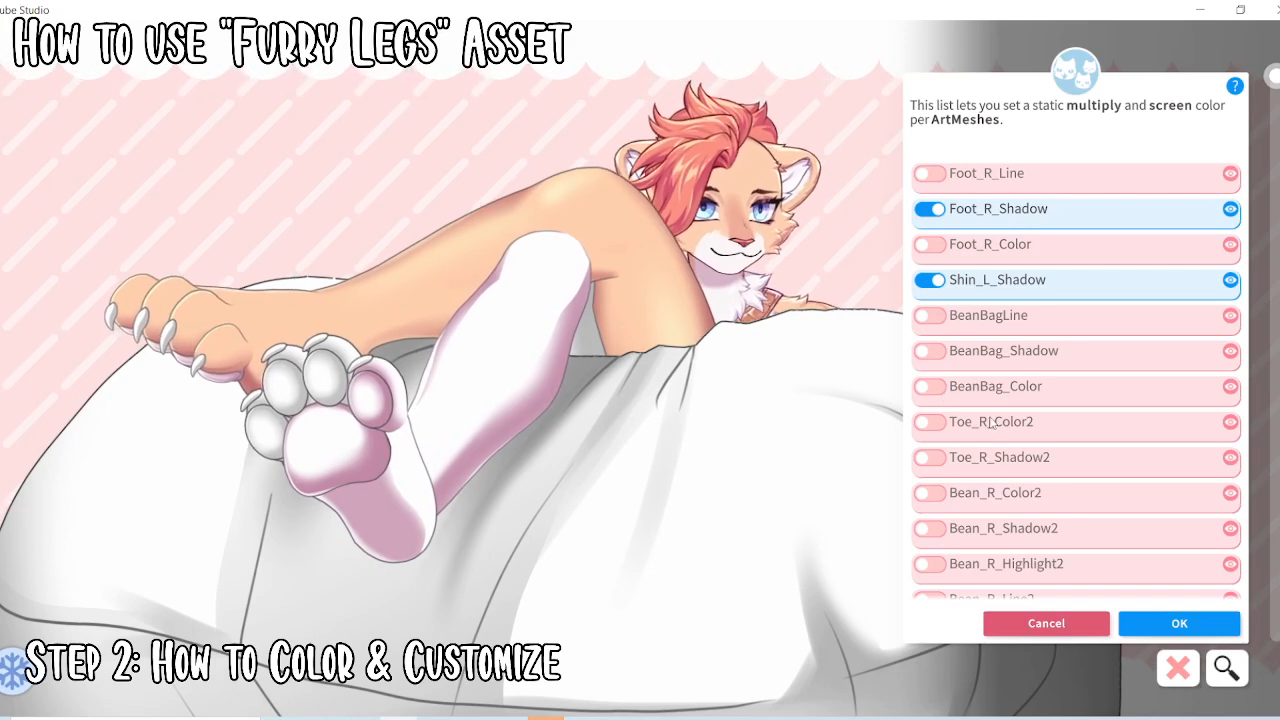
Enable Bean_R_Shadow2 and paste the #FFB7DD multiply color onto it
{"action": "left_click", "coordinate": [932, 529]}
{"action": "left_click", "coordinate": [1142, 613]}
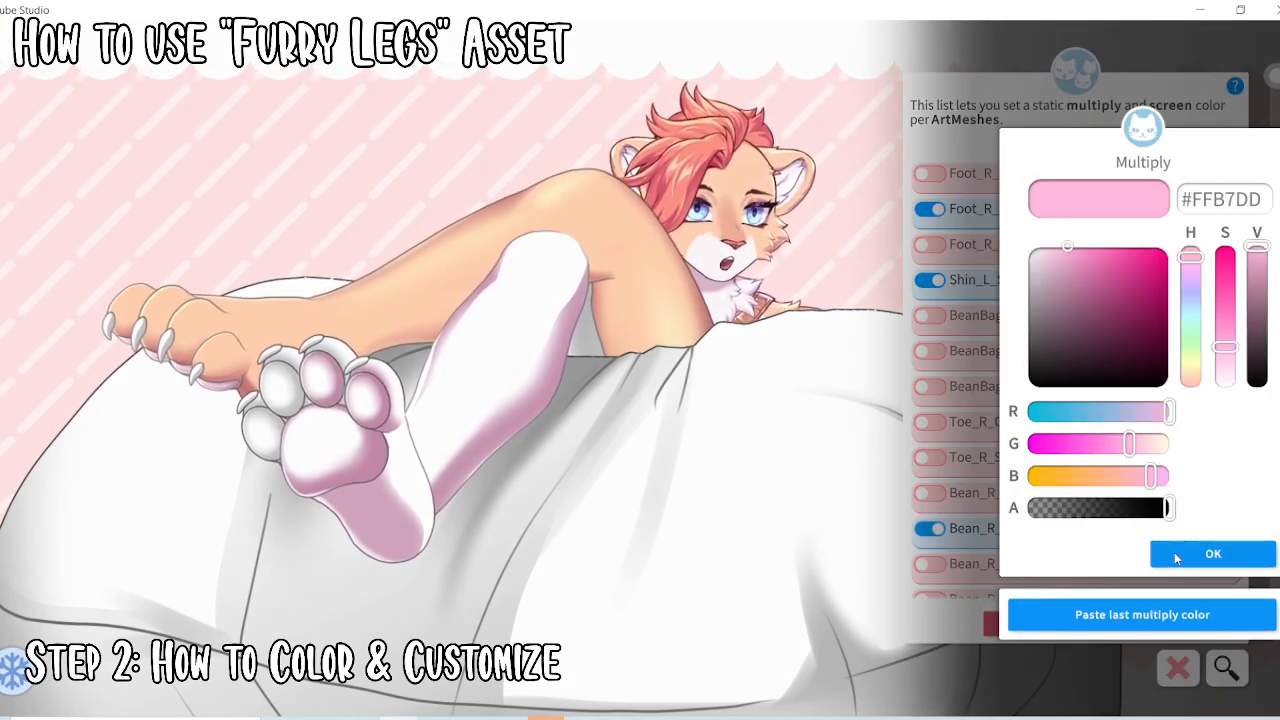
{"action": "left_click", "coordinate": [1178, 552]}
{"action": "left_click", "coordinate": [1192, 560]}
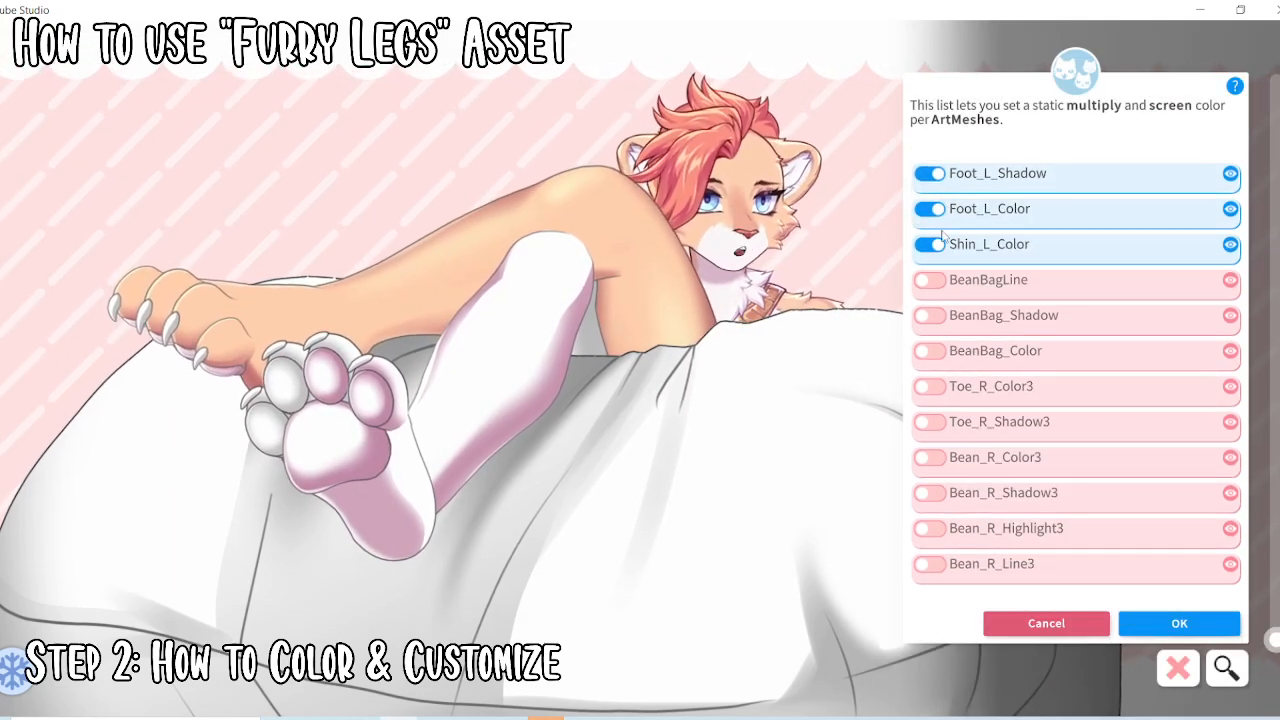
Paste the #FFB7DD multiply color onto the third toe's Bean_R_Shadow3 and Toe_R_Shadow3 ArtMeshes
{"action": "left_click", "coordinate": [934, 494]}
{"action": "left_click", "coordinate": [1142, 614]}
{"action": "left_click", "coordinate": [1175, 552]}
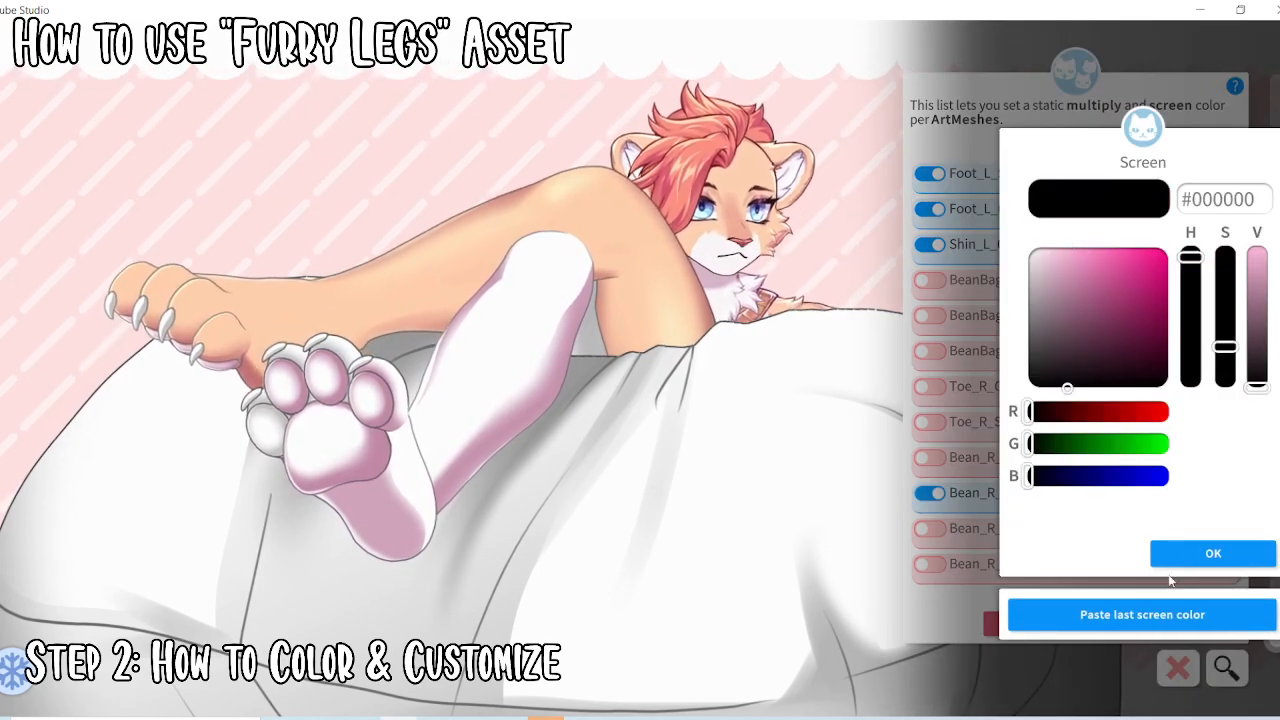
{"action": "left_click", "coordinate": [1170, 556]}
{"action": "left_click", "coordinate": [932, 423]}
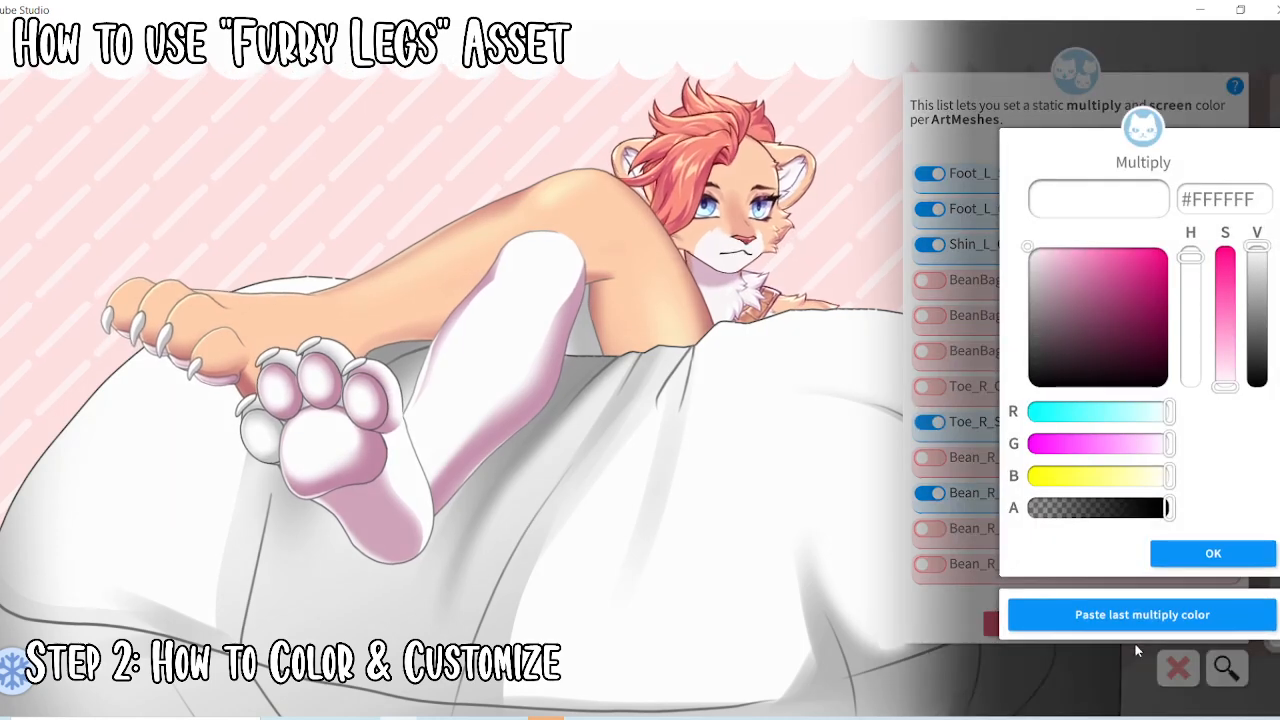
{"action": "left_click", "coordinate": [1140, 612]}
{"action": "left_click", "coordinate": [1171, 551]}
{"action": "left_click", "coordinate": [1171, 551]}
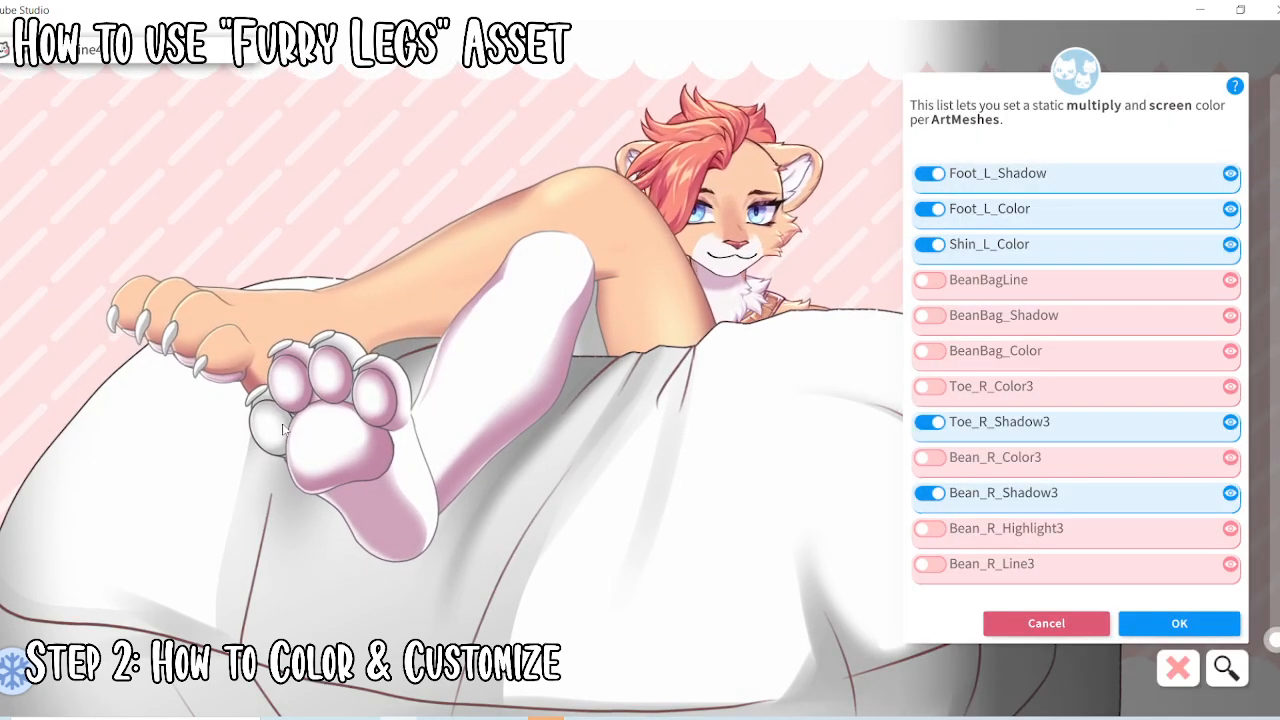
Paste the #FFB7DD multiply color onto the fourth toe's Toe_R_Shadow4 and Bean_R_Shadow4 ArtMeshes
{"action": "scroll", "coordinate": [955, 176], "scroll_direction": "up", "scroll_amount": 5}
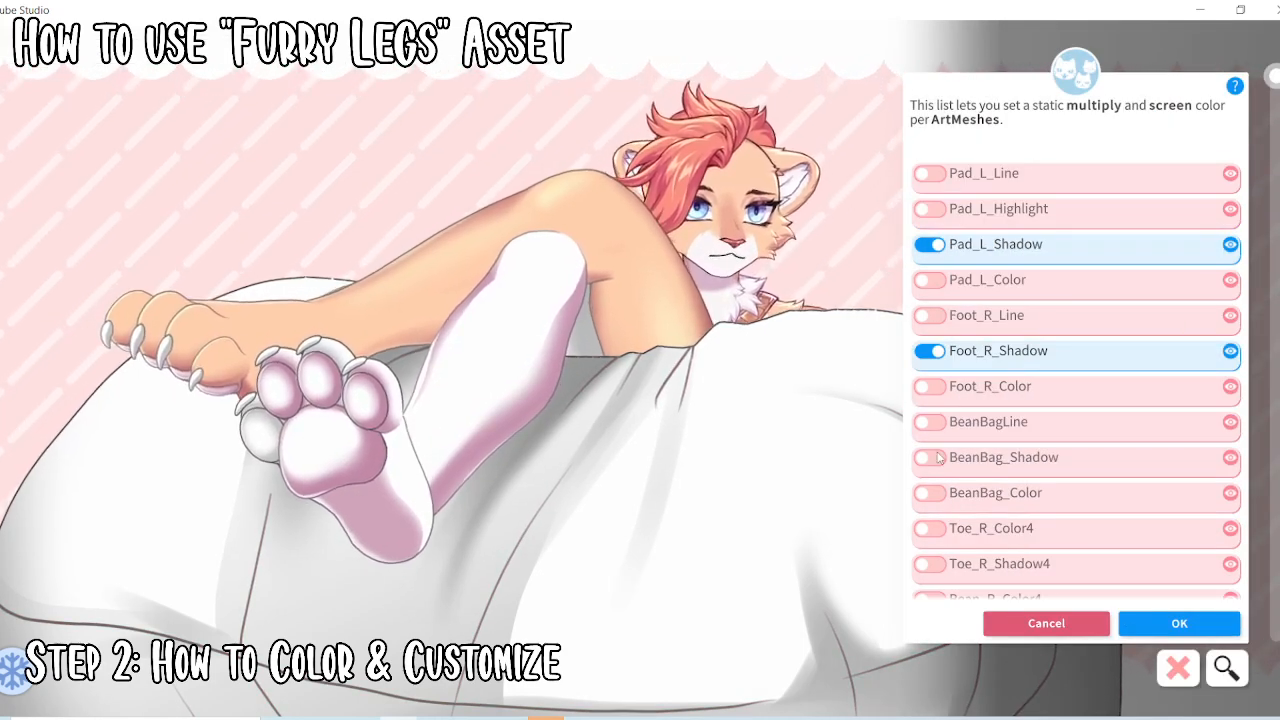
{"action": "left_click", "coordinate": [933, 564]}
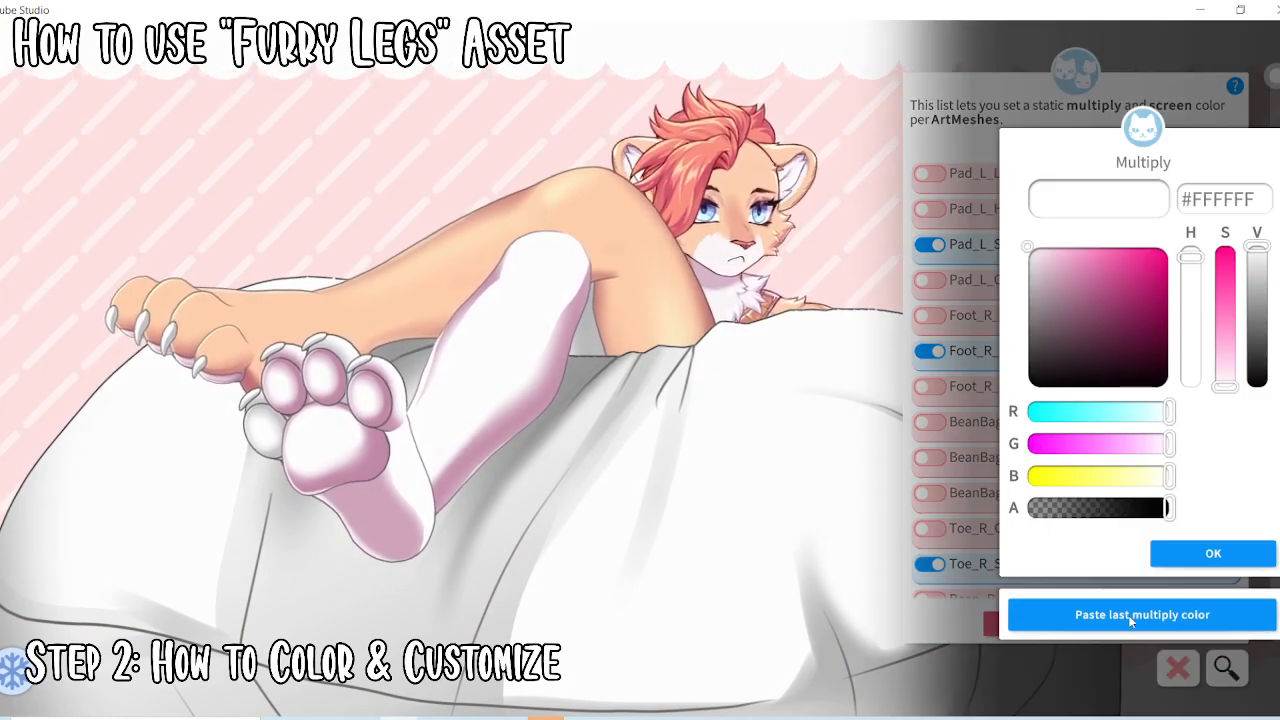
{"action": "left_click", "coordinate": [1130, 616]}
{"action": "left_click", "coordinate": [1170, 555]}
{"action": "left_click", "coordinate": [985, 492]}
{"action": "scroll", "coordinate": [1000, 508], "scroll_direction": "down", "scroll_amount": 2}
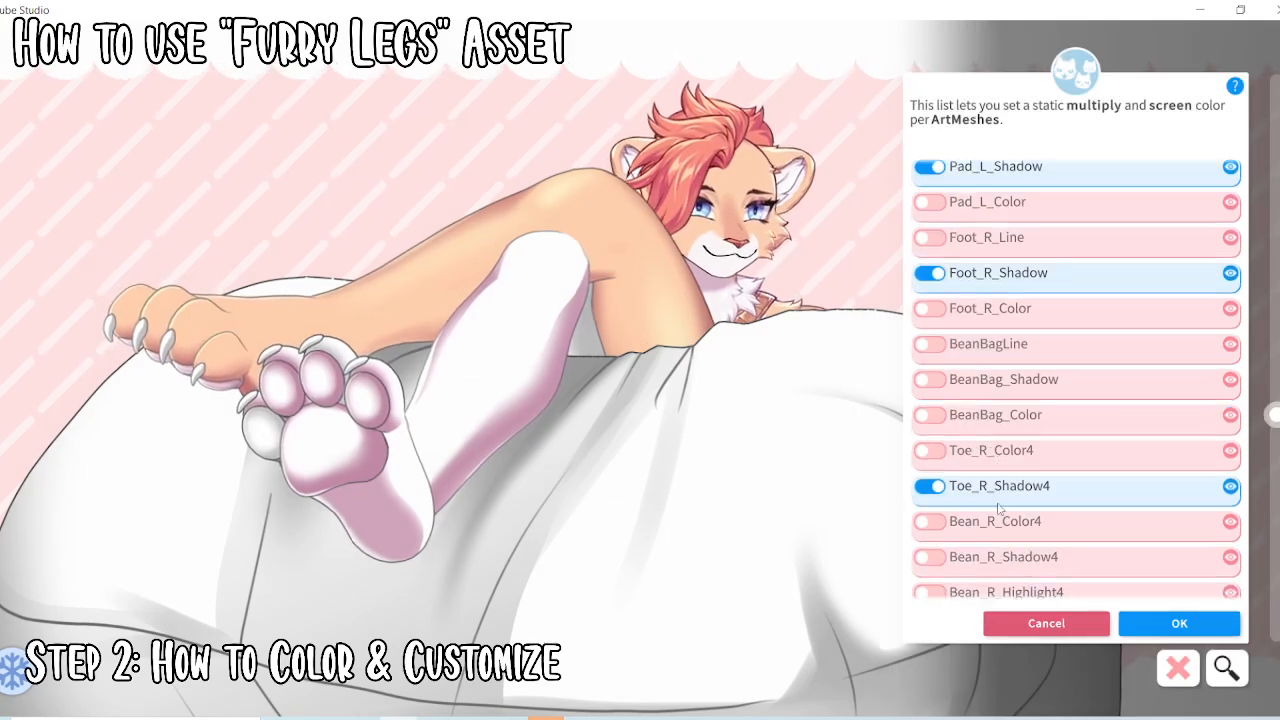
{"action": "left_click", "coordinate": [925, 560]}
{"action": "left_click", "coordinate": [1140, 611]}
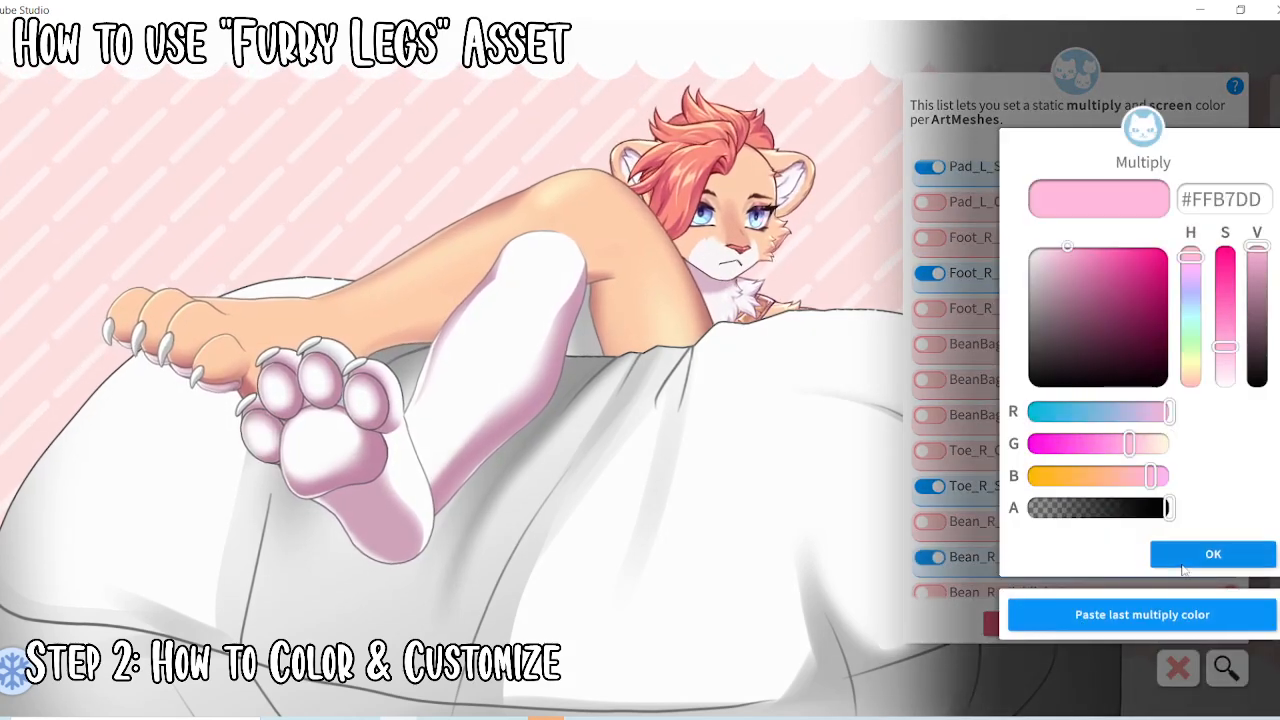
{"action": "left_click", "coordinate": [1170, 552]}
{"action": "left_click", "coordinate": [726, 488]}
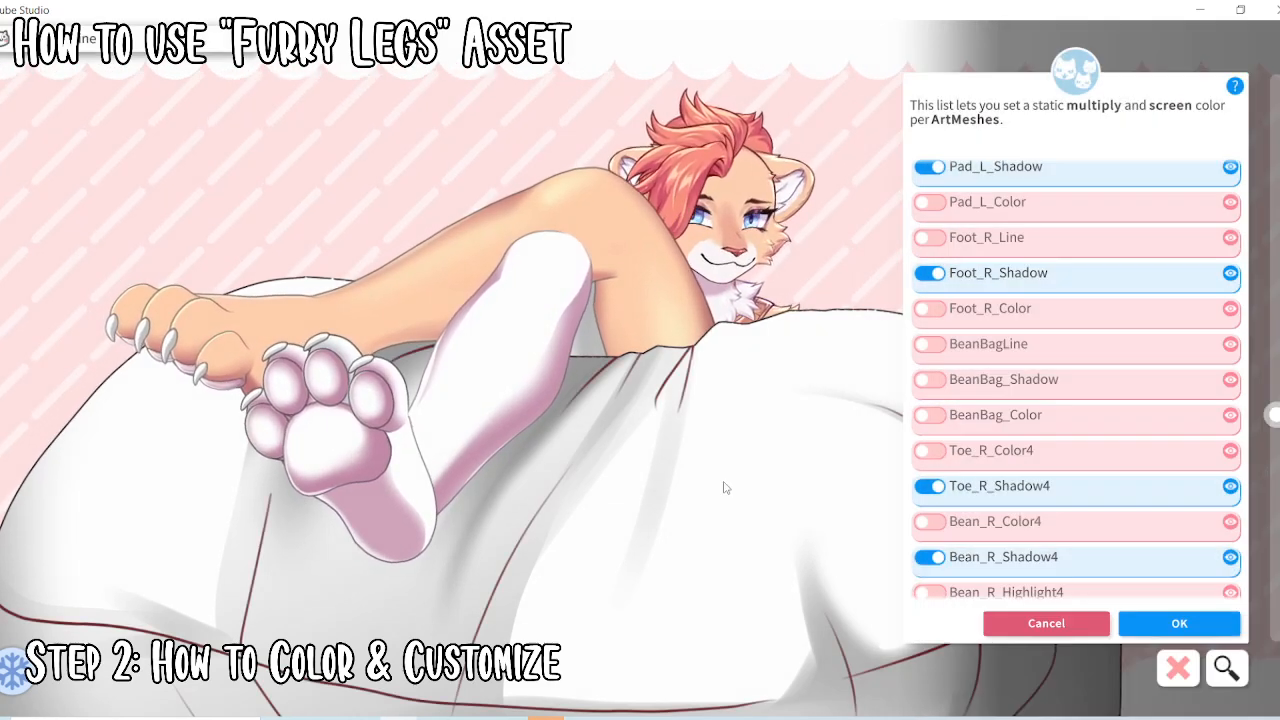
Select the second toe on the raised foot and paste the #FFB7DD multiply color onto Toe_R_Shadow2
{"action": "left_click", "coordinate": [340, 349]}
{"action": "left_click", "coordinate": [926, 492]}
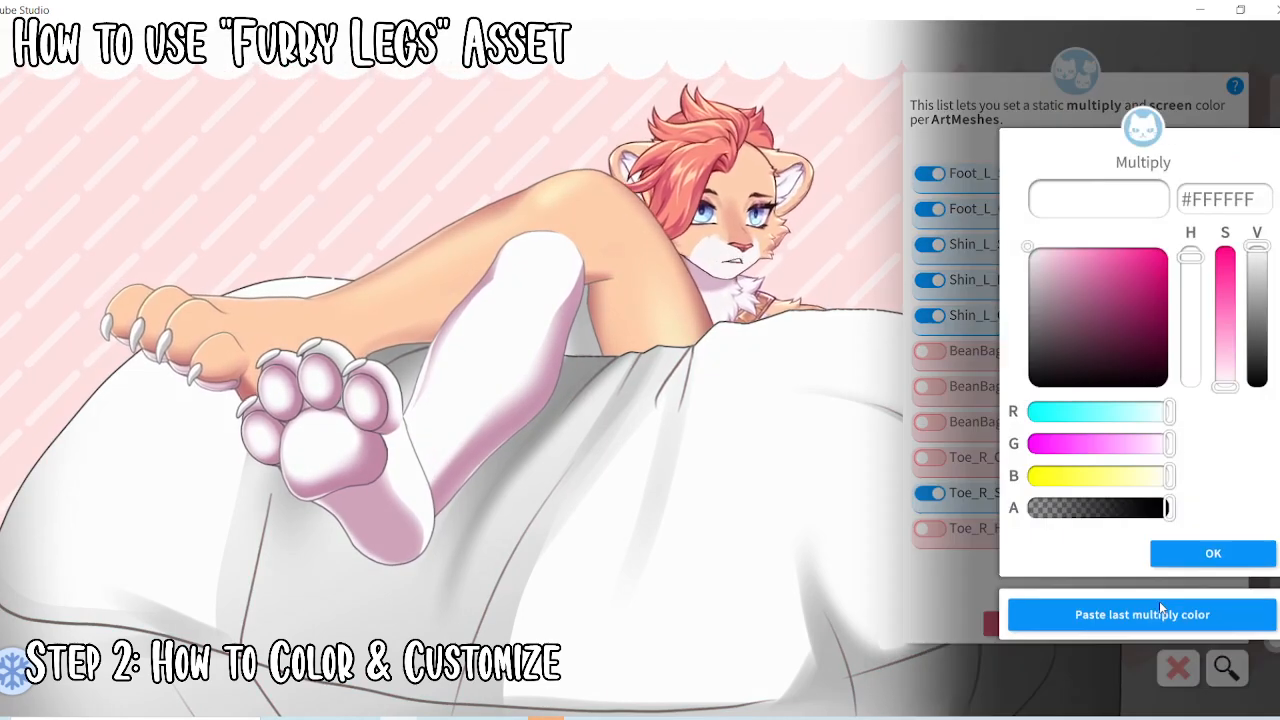
{"action": "left_click", "coordinate": [1160, 600]}
{"action": "left_click", "coordinate": [1171, 551]}
{"action": "left_click", "coordinate": [1171, 552]}
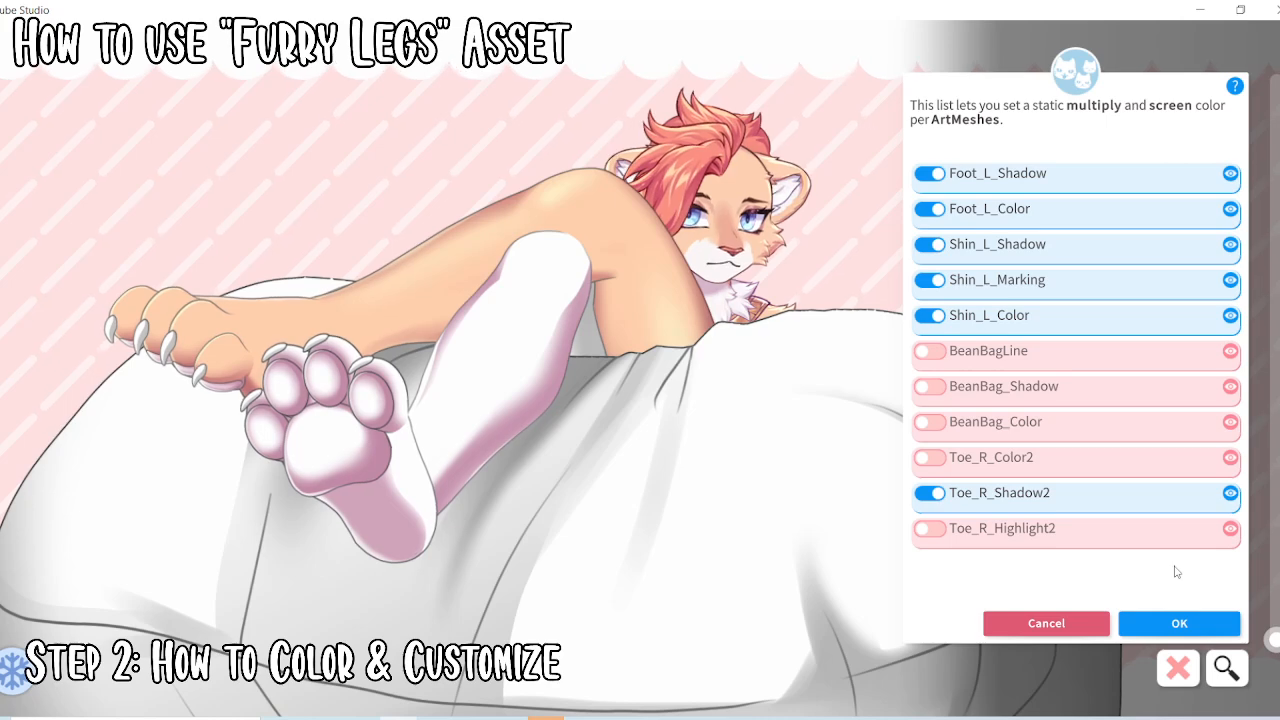
Select the thigh area, check Thigh_L_Shadow's multiply color, and paste the #FFB7DD multiply color onto Thigh_R_Shadow
{"action": "left_click", "coordinate": [581, 340]}
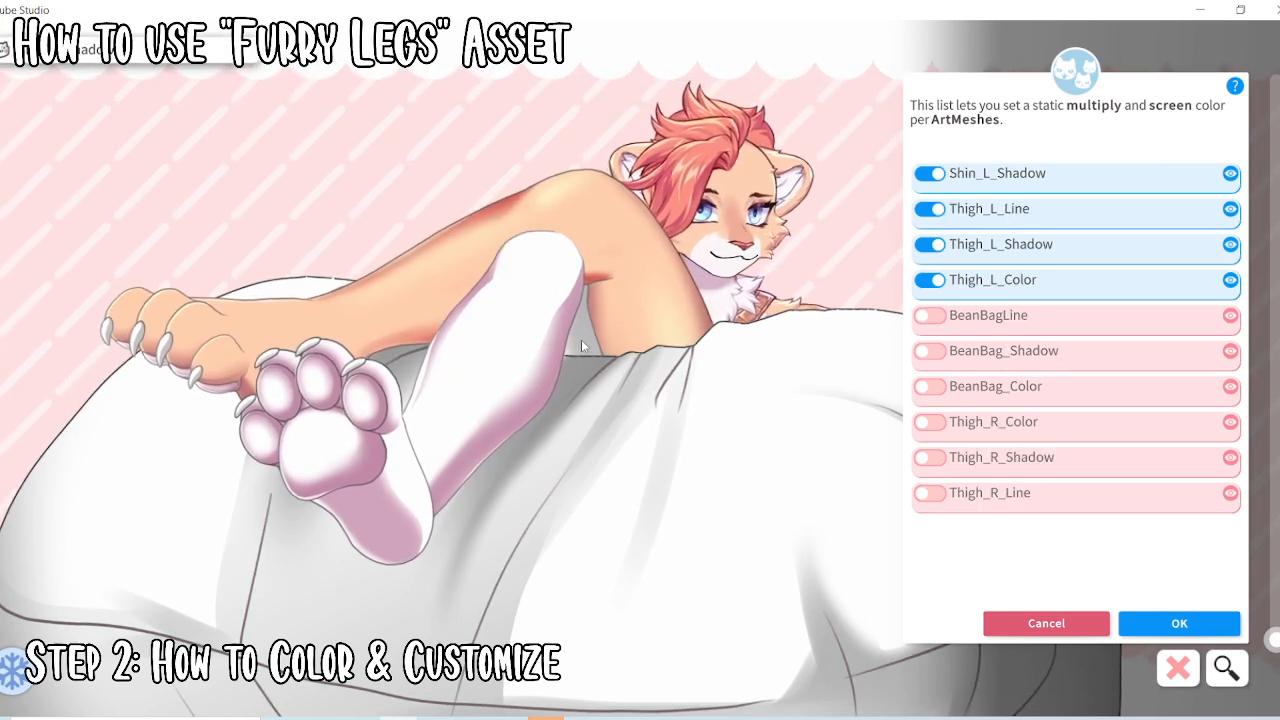
{"action": "left_click", "coordinate": [1002, 252]}
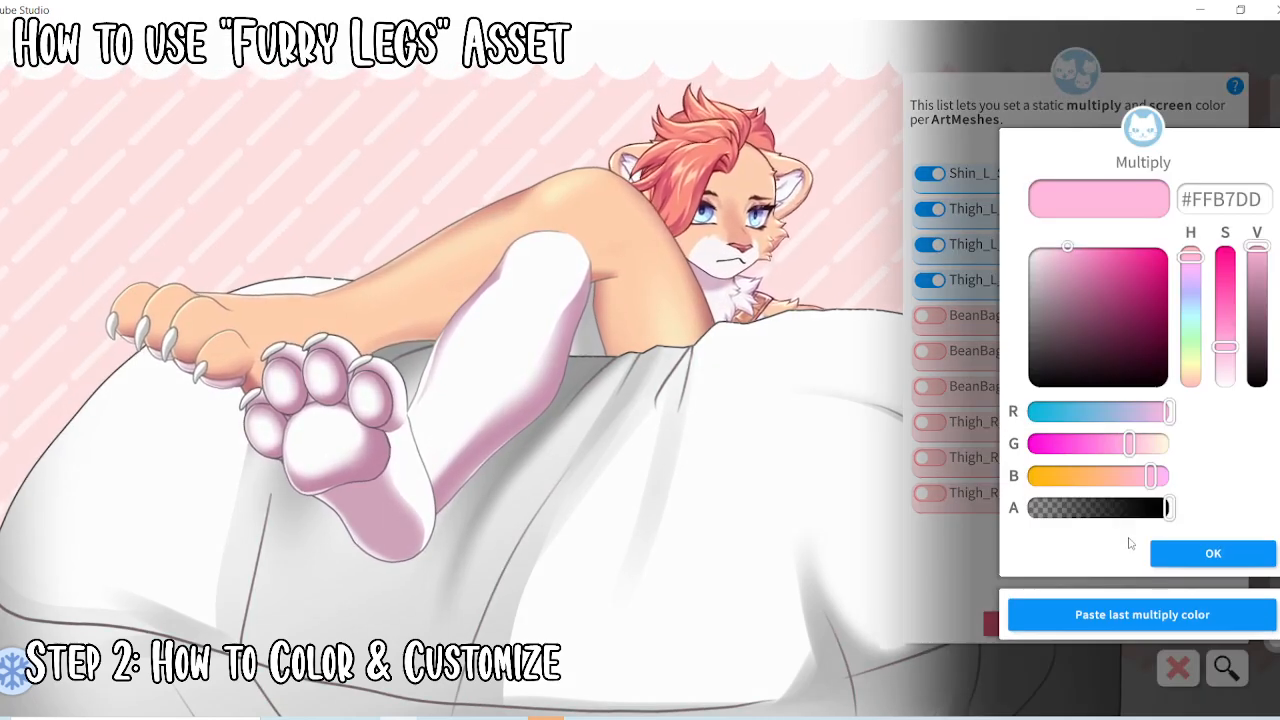
{"action": "left_click", "coordinate": [1171, 553]}
{"action": "left_click", "coordinate": [1171, 552]}
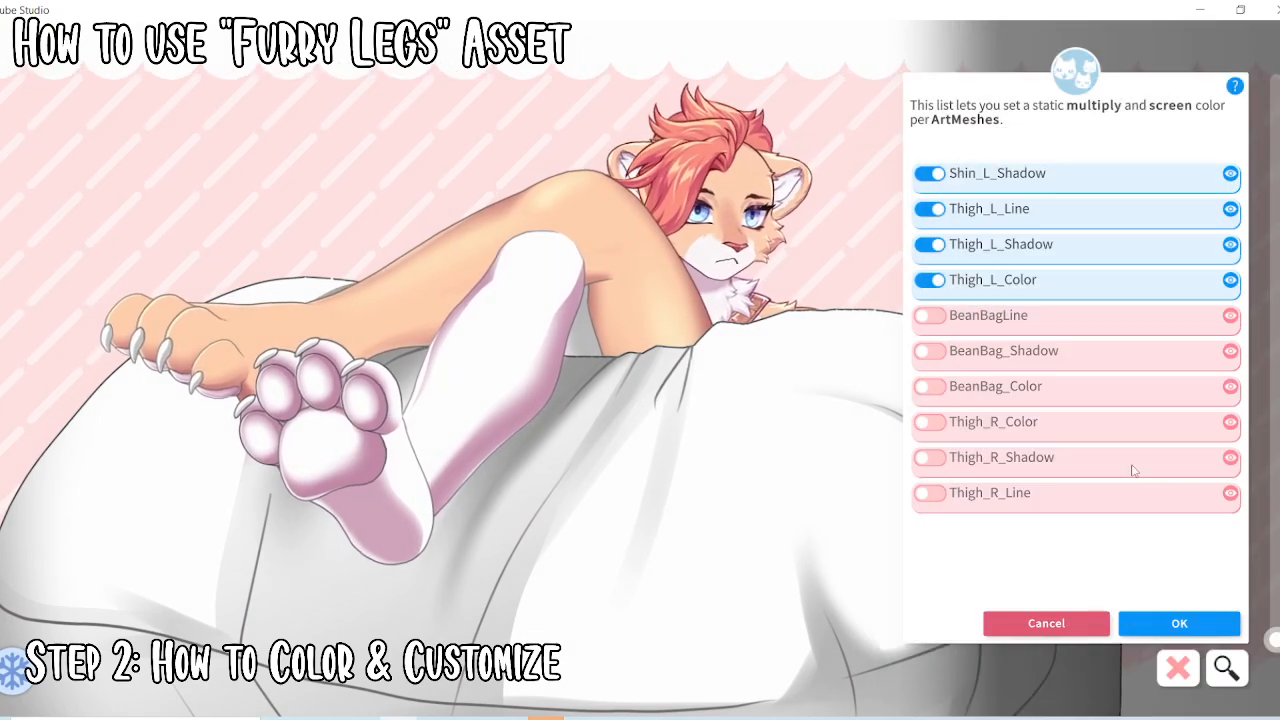
{"action": "left_click", "coordinate": [930, 457]}
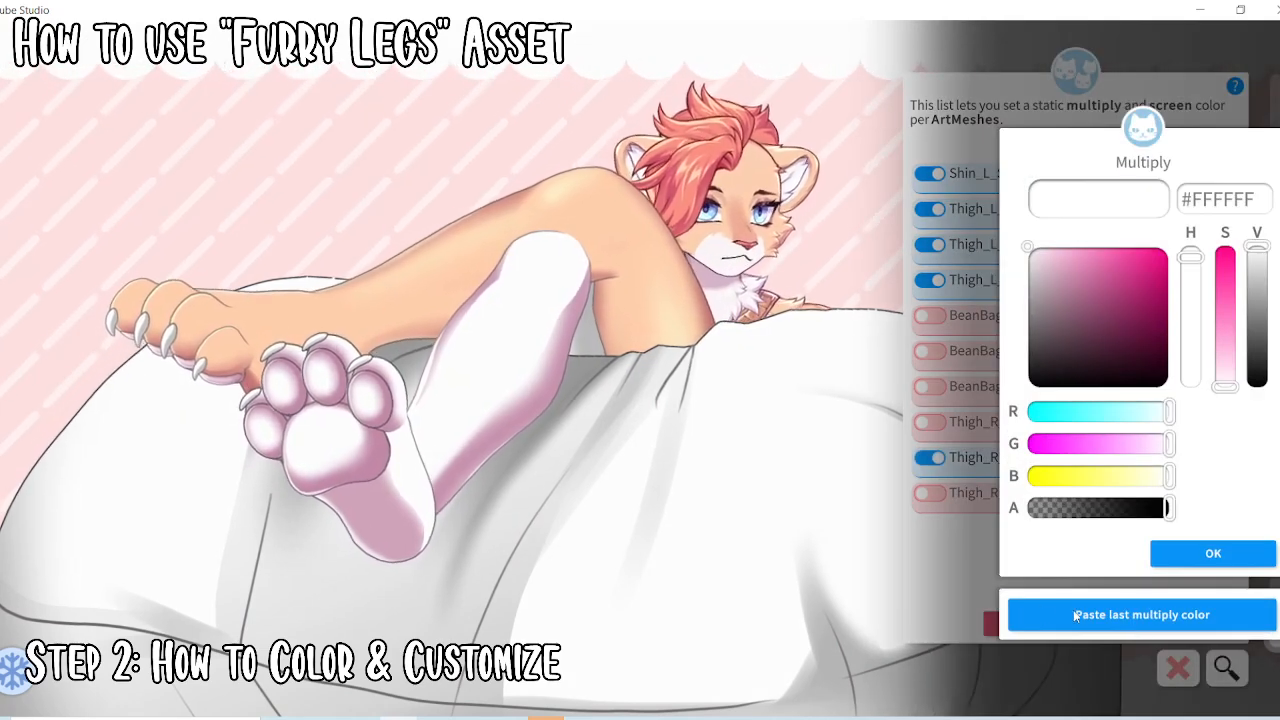
{"action": "left_click", "coordinate": [1073, 612]}
{"action": "left_click", "coordinate": [1213, 555]}
{"action": "left_click", "coordinate": [1171, 552]}
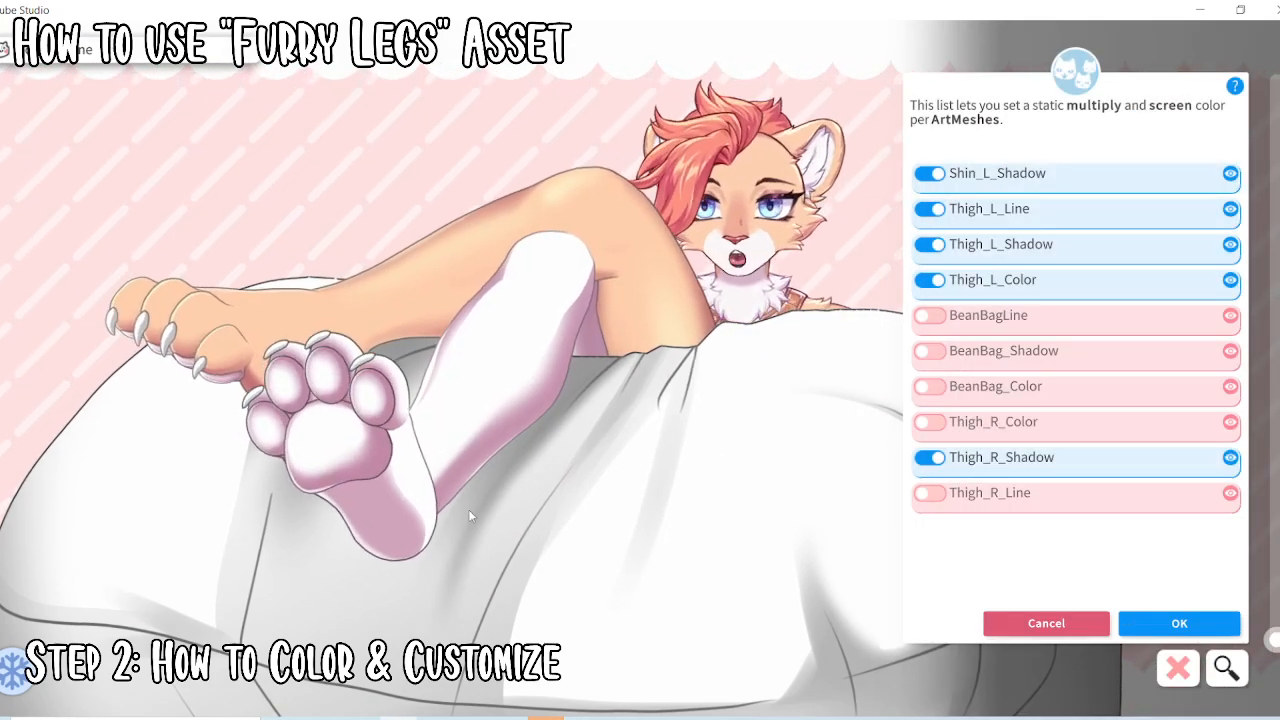
Select the back leg's shin and reconfirm its #FFCFAD multiply color so it becomes the last multiply color
{"action": "left_click", "coordinate": [434, 279]}
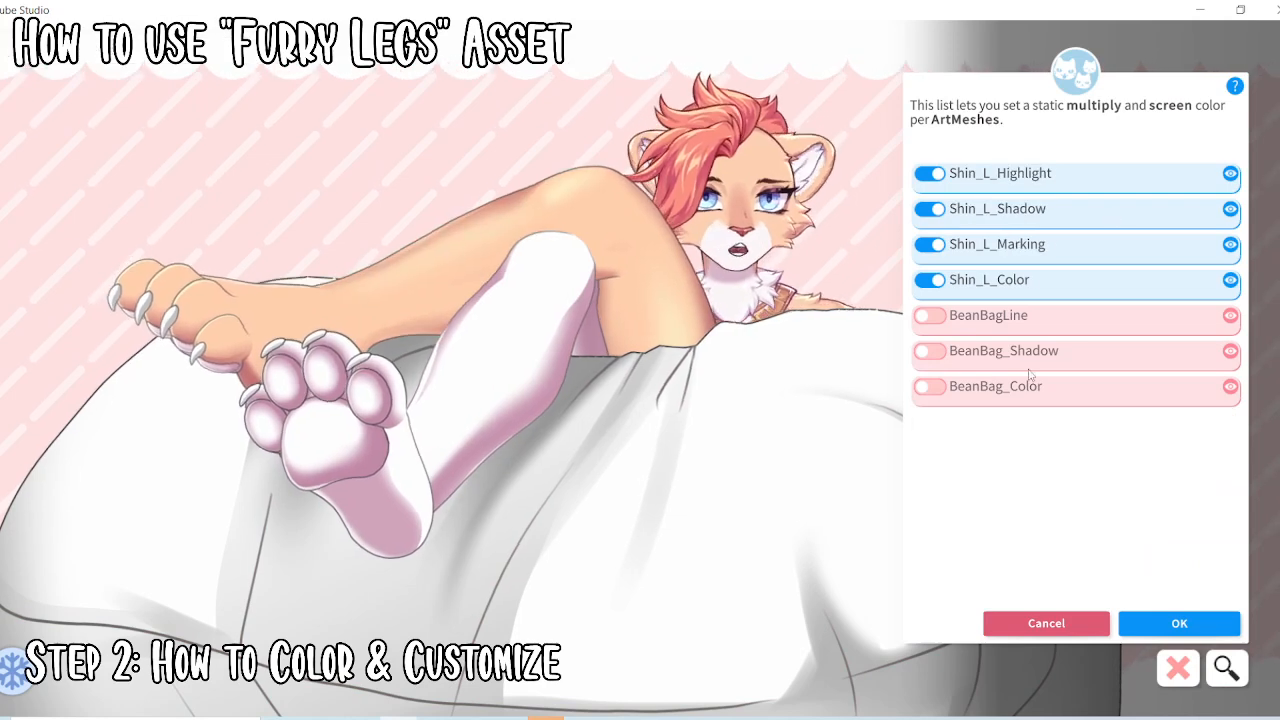
{"action": "left_click", "coordinate": [1005, 283]}
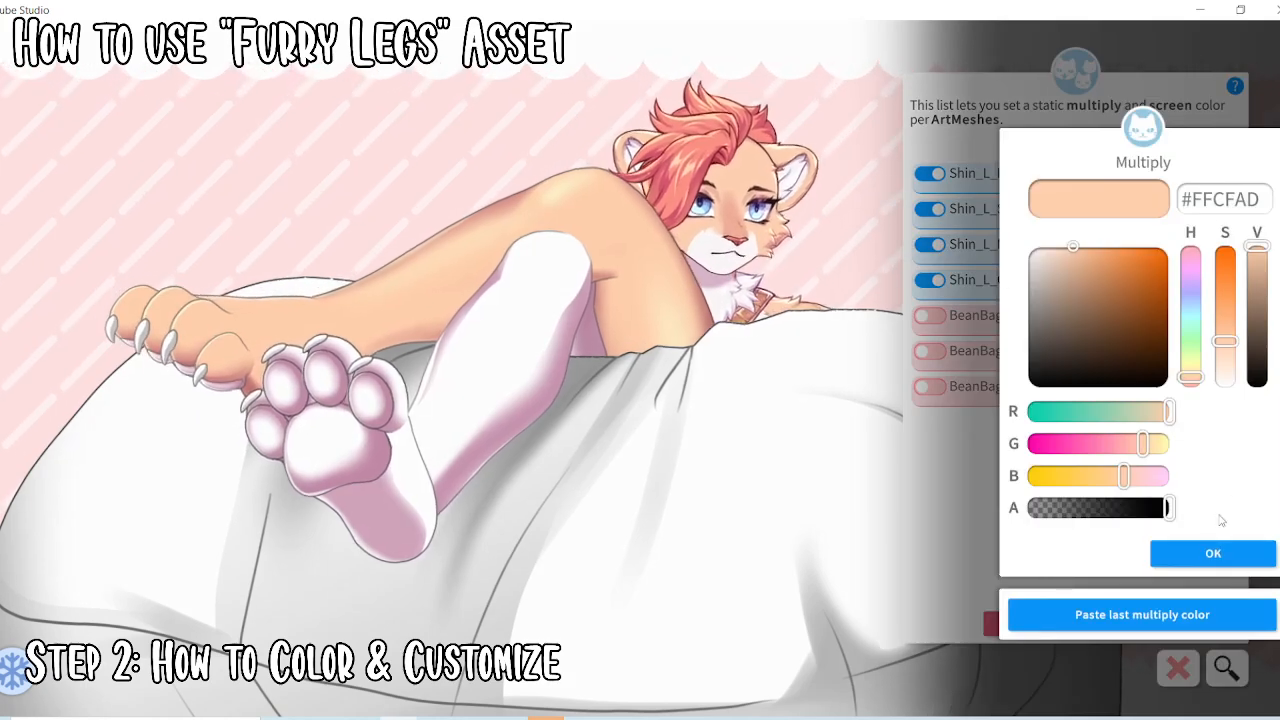
{"action": "left_click", "coordinate": [1213, 553]}
{"action": "left_click", "coordinate": [1213, 553]}
Select the front leg's knee and paste the #FFCFAD multiply color onto Shin_R_Color
{"action": "left_click", "coordinate": [516, 313]}
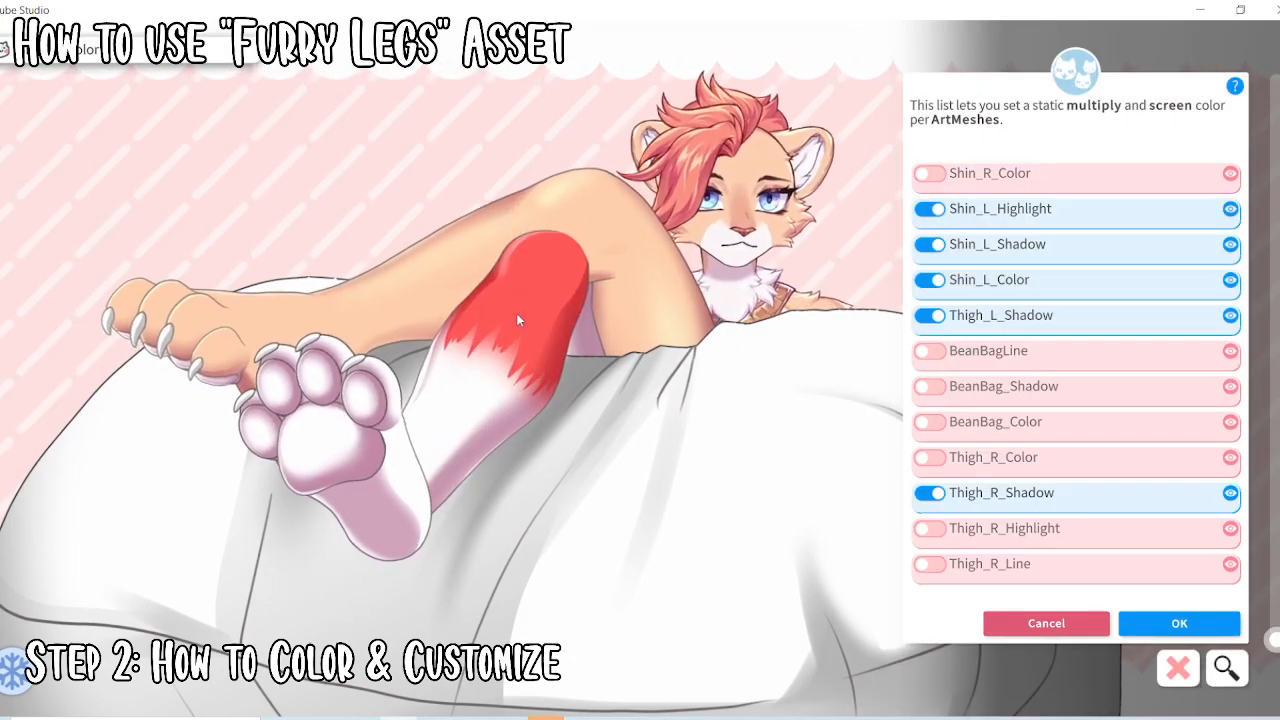
{"action": "left_click", "coordinate": [975, 175]}
{"action": "left_click", "coordinate": [1107, 614]}
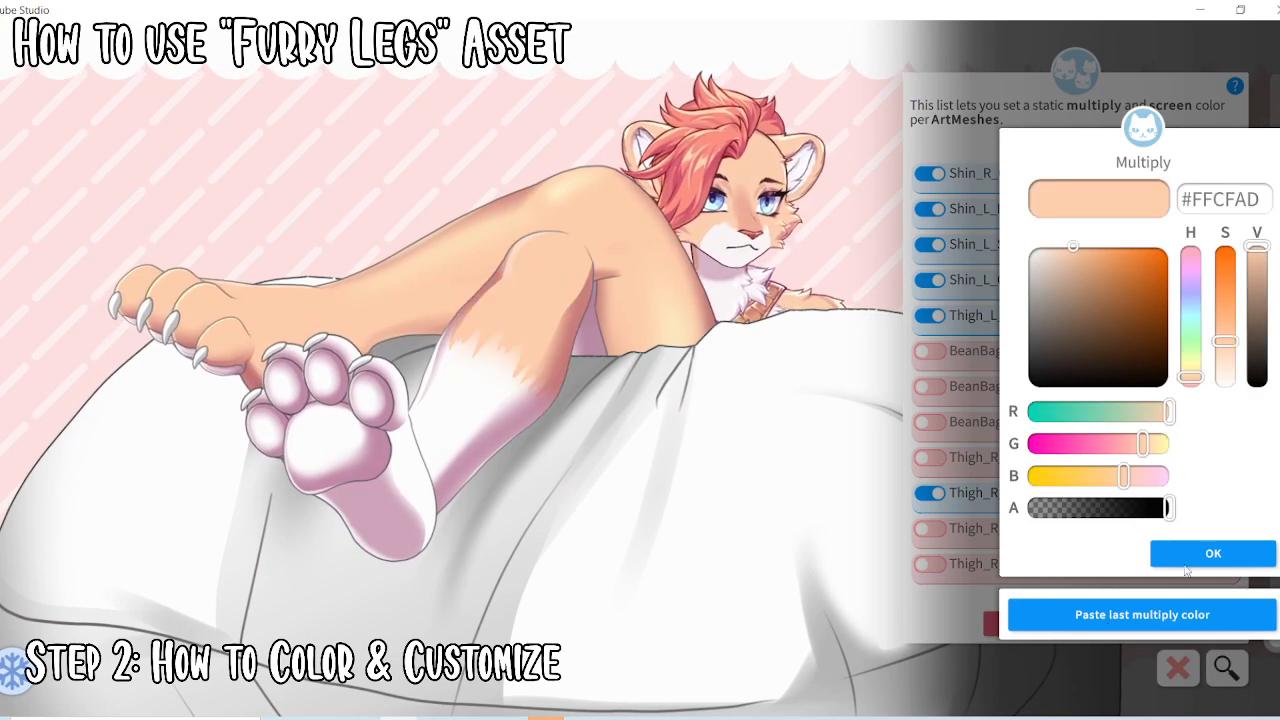
{"action": "left_click", "coordinate": [1213, 553]}
{"action": "left_click", "coordinate": [1213, 553]}
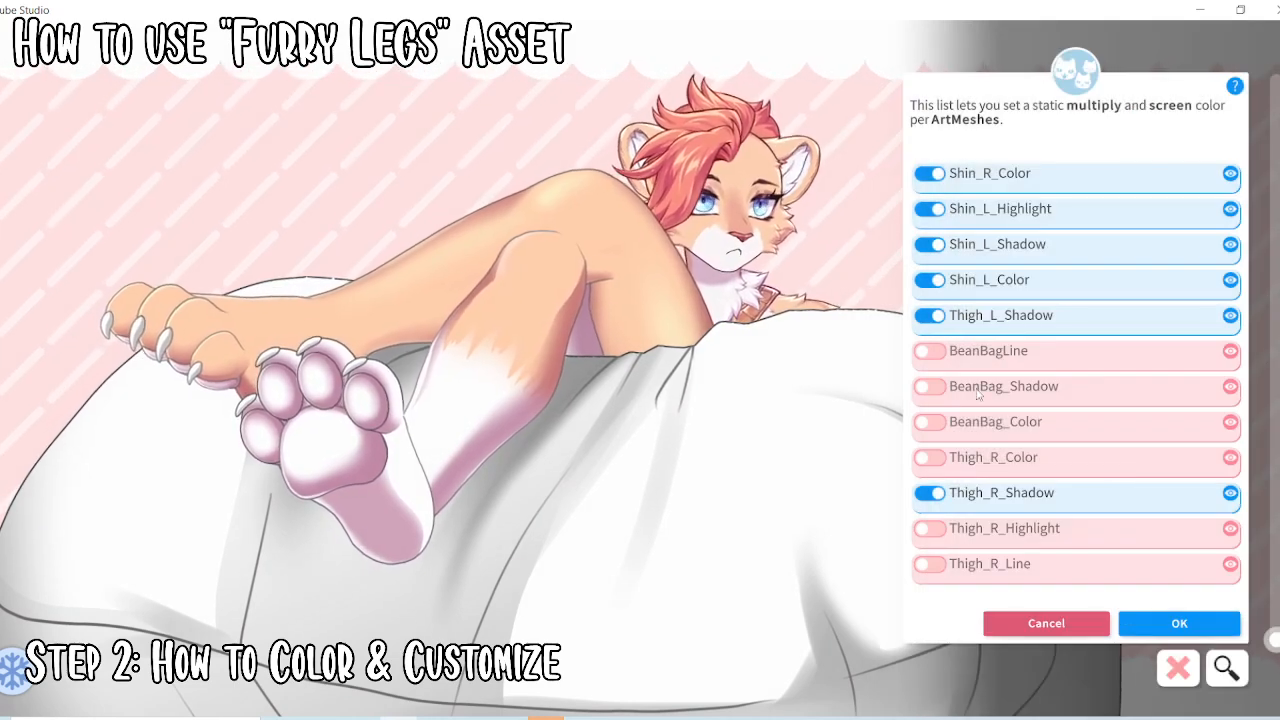
Select the front leg's lower shin and paste the #FFCFAD multiply color onto Shin_R_Marking
{"action": "left_click", "coordinate": [473, 394]}
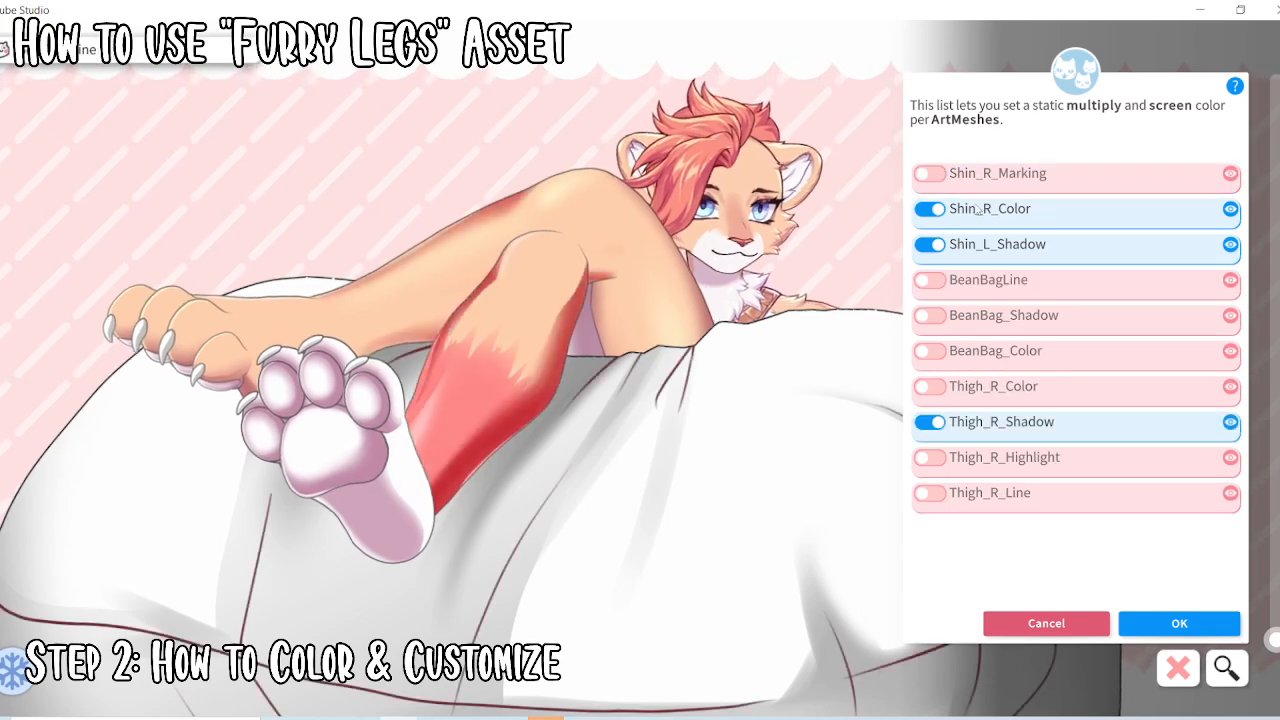
{"action": "left_click", "coordinate": [930, 175]}
{"action": "left_click", "coordinate": [1140, 612]}
{"action": "left_click", "coordinate": [1186, 555]}
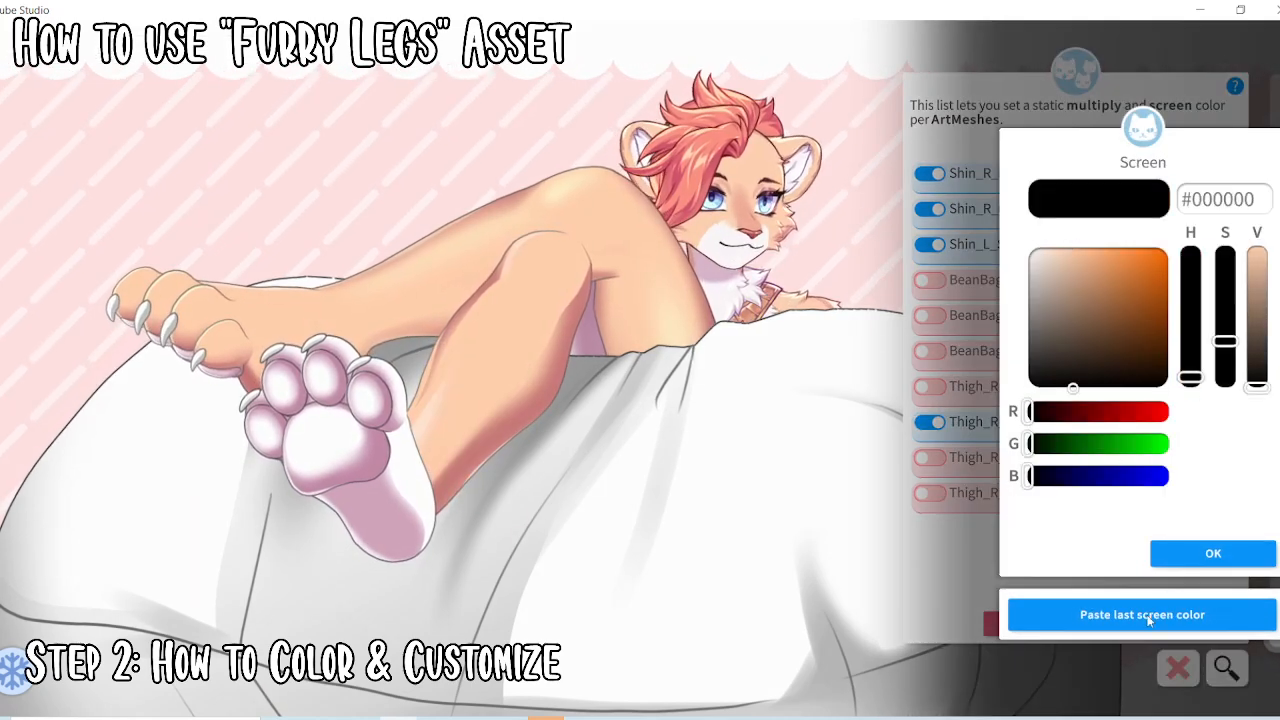
{"action": "left_click", "coordinate": [1186, 558]}
Select the front foot near the heel and paste the #FFCFAD multiply color onto Foot_R_Color
{"action": "left_click", "coordinate": [423, 491]}
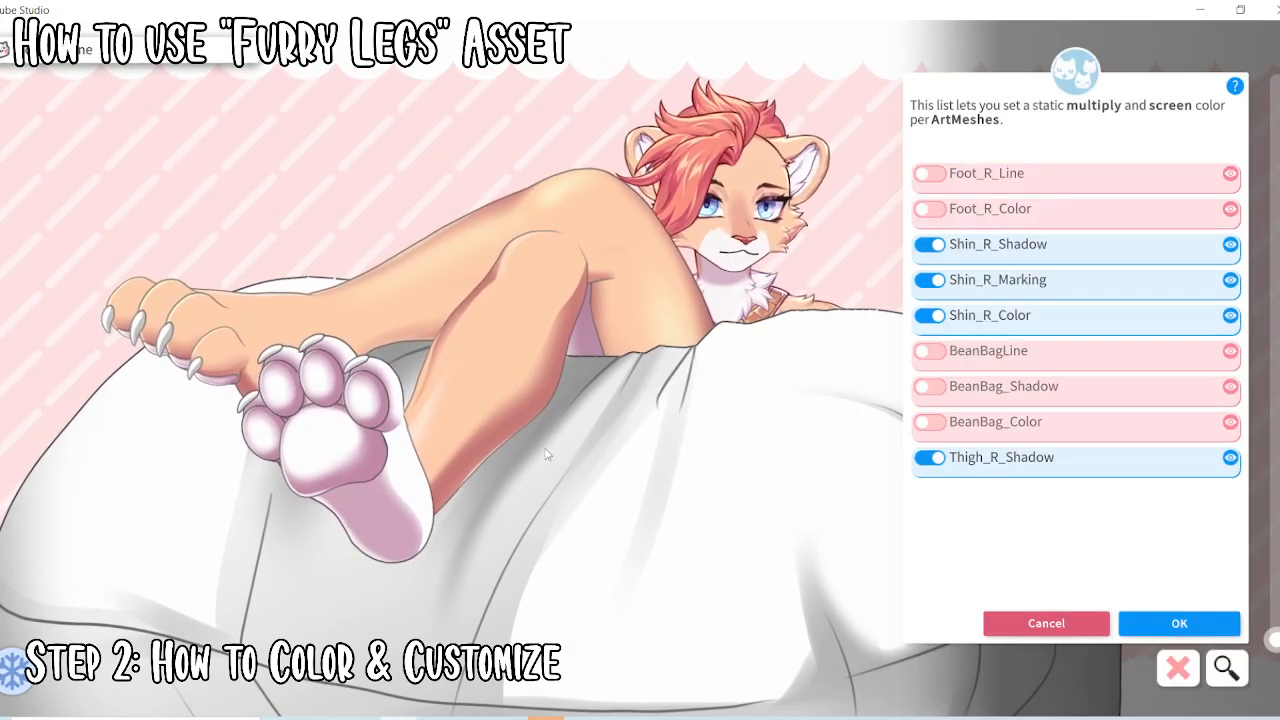
{"action": "left_click", "coordinate": [930, 209]}
{"action": "left_click", "coordinate": [1140, 612]}
{"action": "left_click", "coordinate": [1178, 555]}
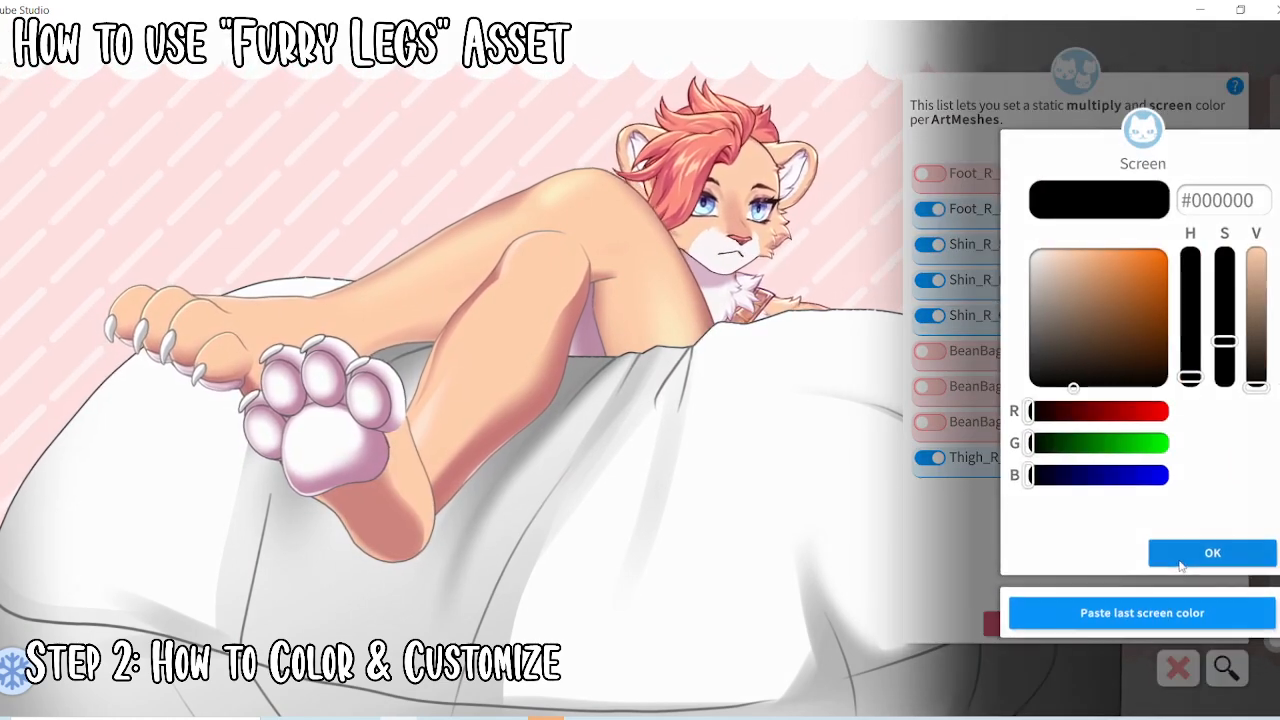
{"action": "left_click", "coordinate": [1182, 558]}
Paste the #FFCFAD multiply color onto the front foot's first two toes, Toe_R_Color and Toe_R_Color2
{"action": "left_click", "coordinate": [372, 420]}
{"action": "left_click", "coordinate": [930, 244]}
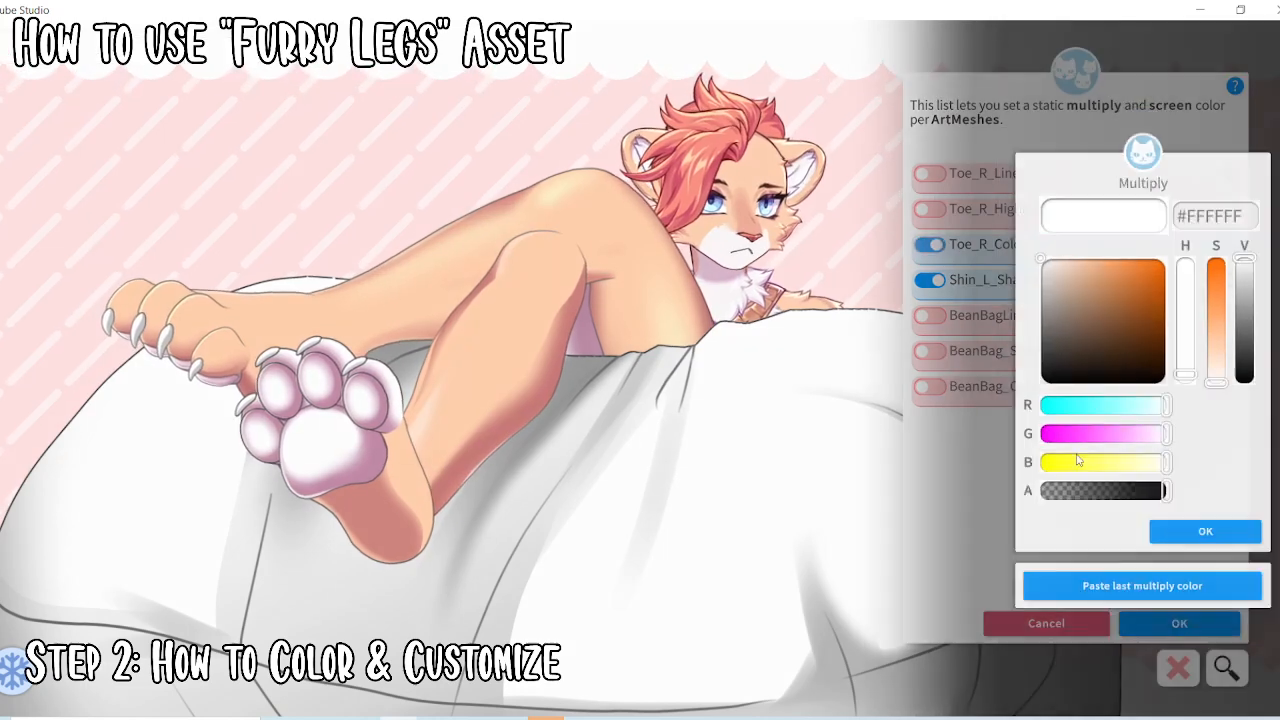
{"action": "left_click", "coordinate": [1128, 614]}
{"action": "left_click", "coordinate": [1185, 557]}
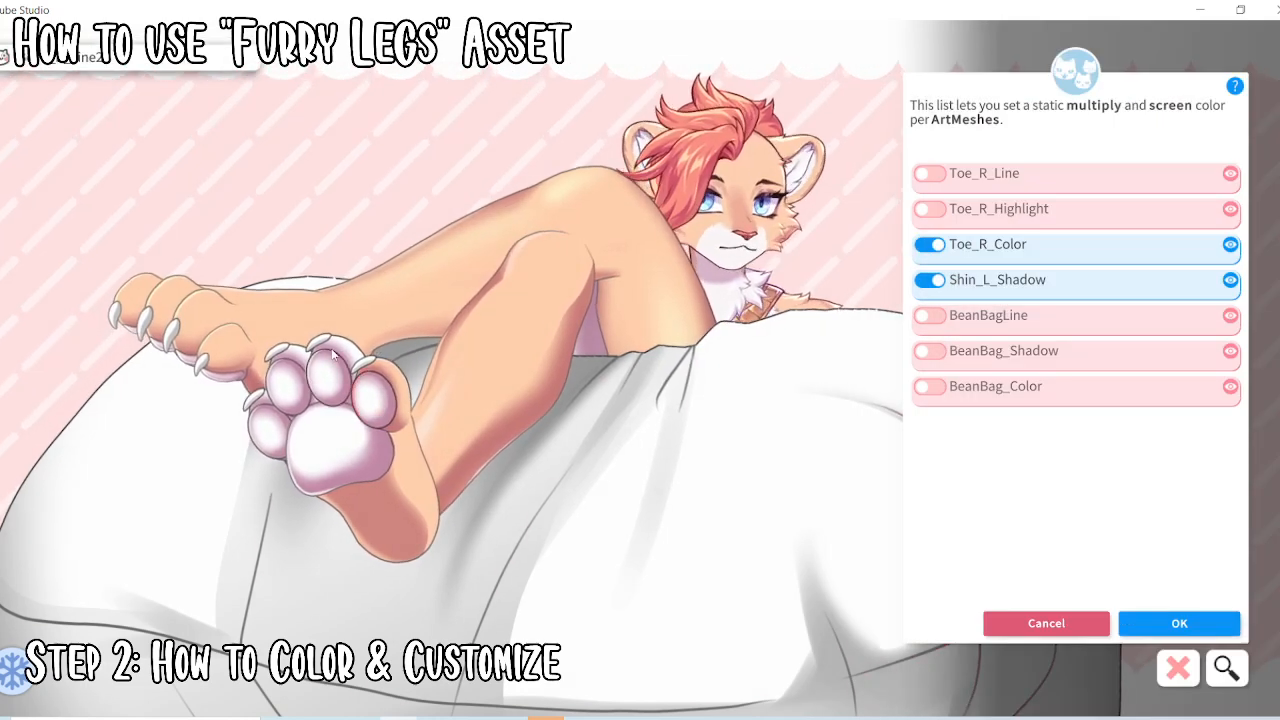
{"action": "left_click", "coordinate": [324, 374]}
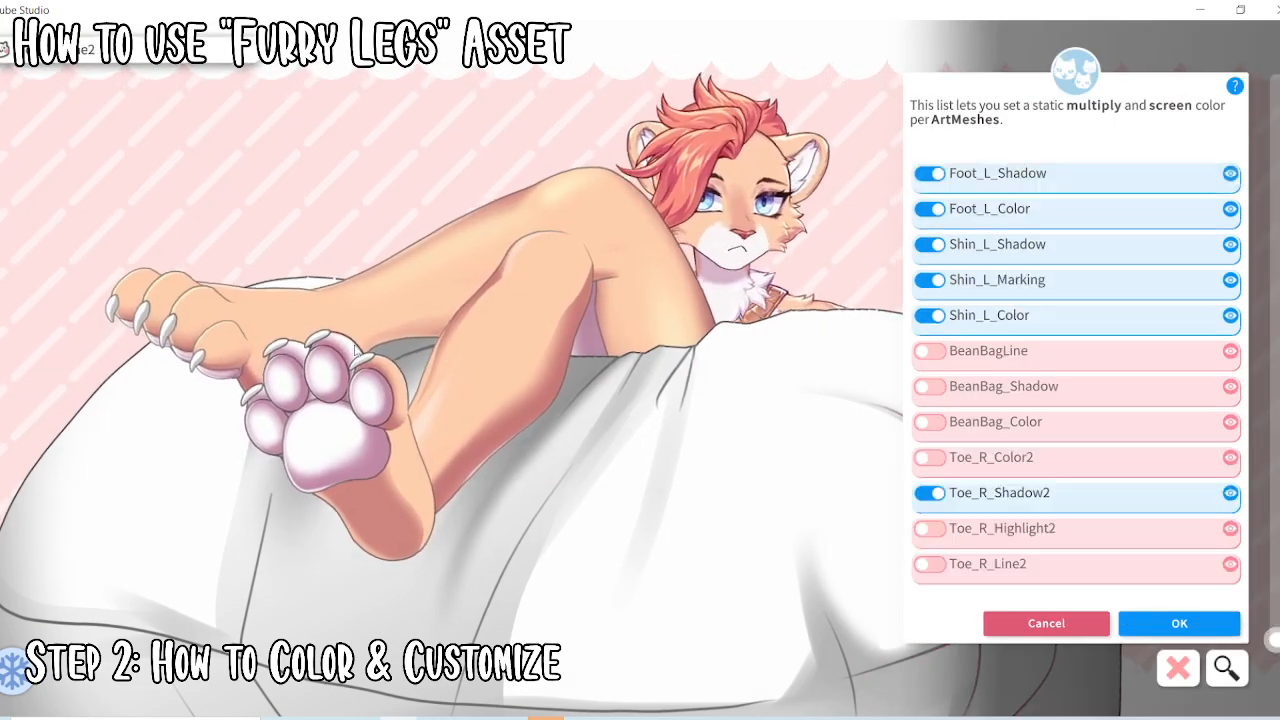
{"action": "left_click", "coordinate": [930, 457]}
{"action": "left_click", "coordinate": [1110, 614]}
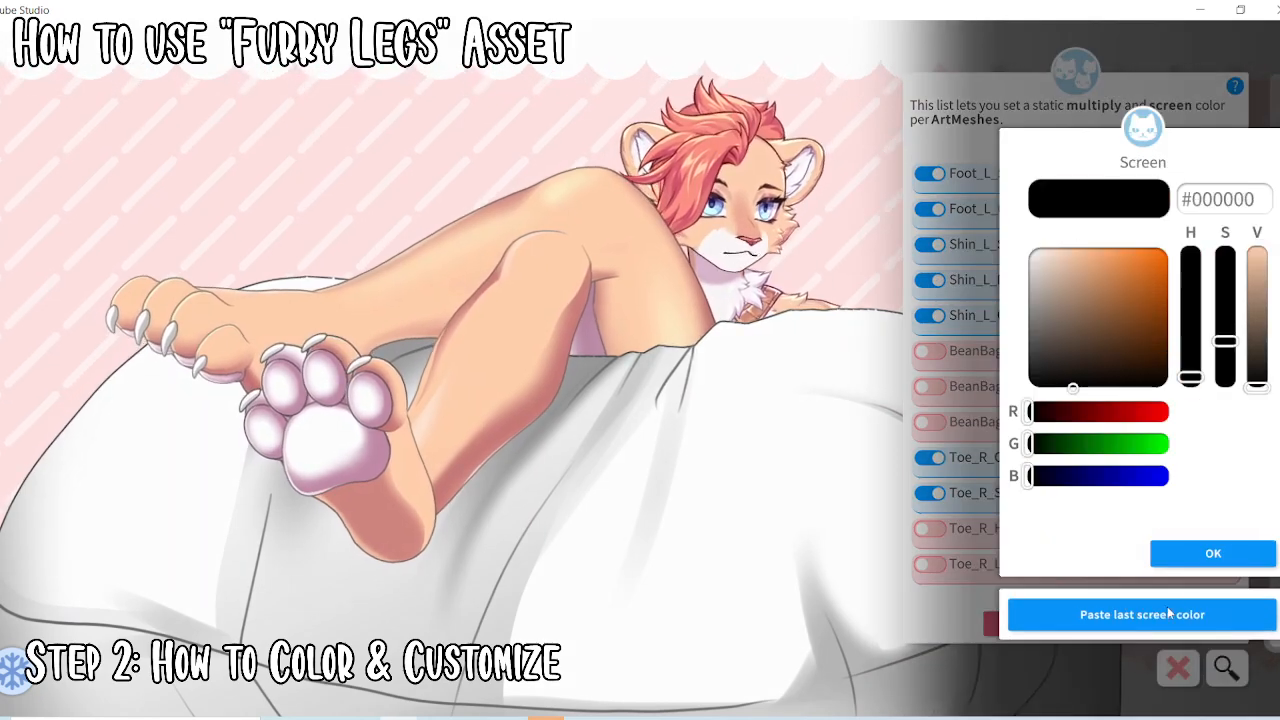
{"action": "left_click", "coordinate": [1164, 556]}
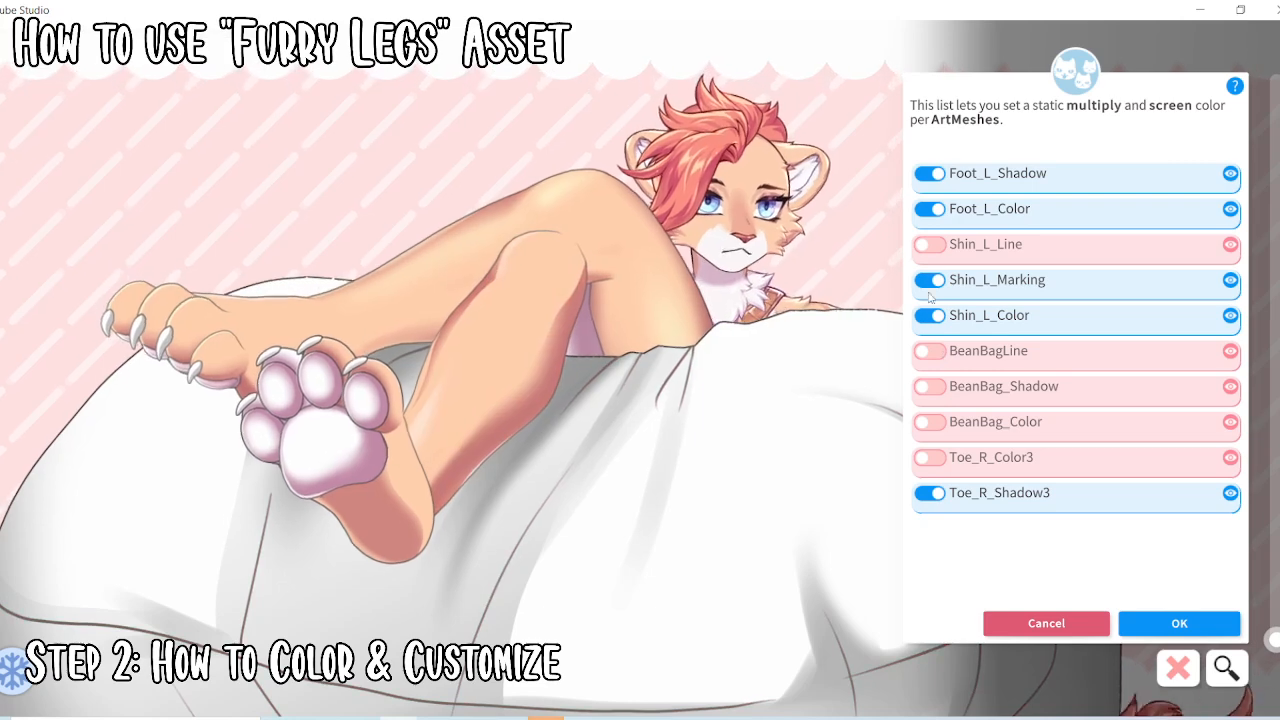
Enable Toe_R_Color3 and paste the #FFCFAD multiply color onto it
{"action": "left_click", "coordinate": [935, 460]}
{"action": "left_click", "coordinate": [1143, 611]}
{"action": "left_click", "coordinate": [1171, 551]}
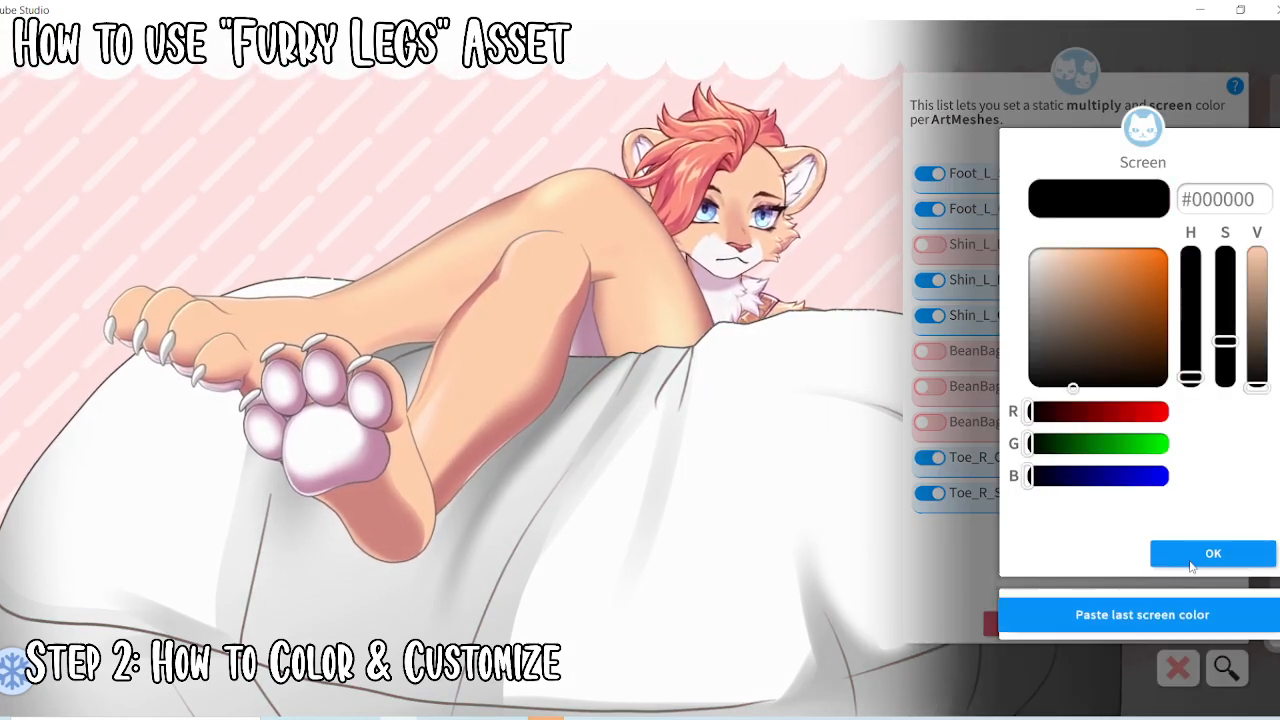
{"action": "left_click", "coordinate": [1171, 551]}
Select the front foot's fourth toe and paste the #FFCFAD multiply color onto Toe_R_Color4
{"action": "left_click", "coordinate": [270, 430]}
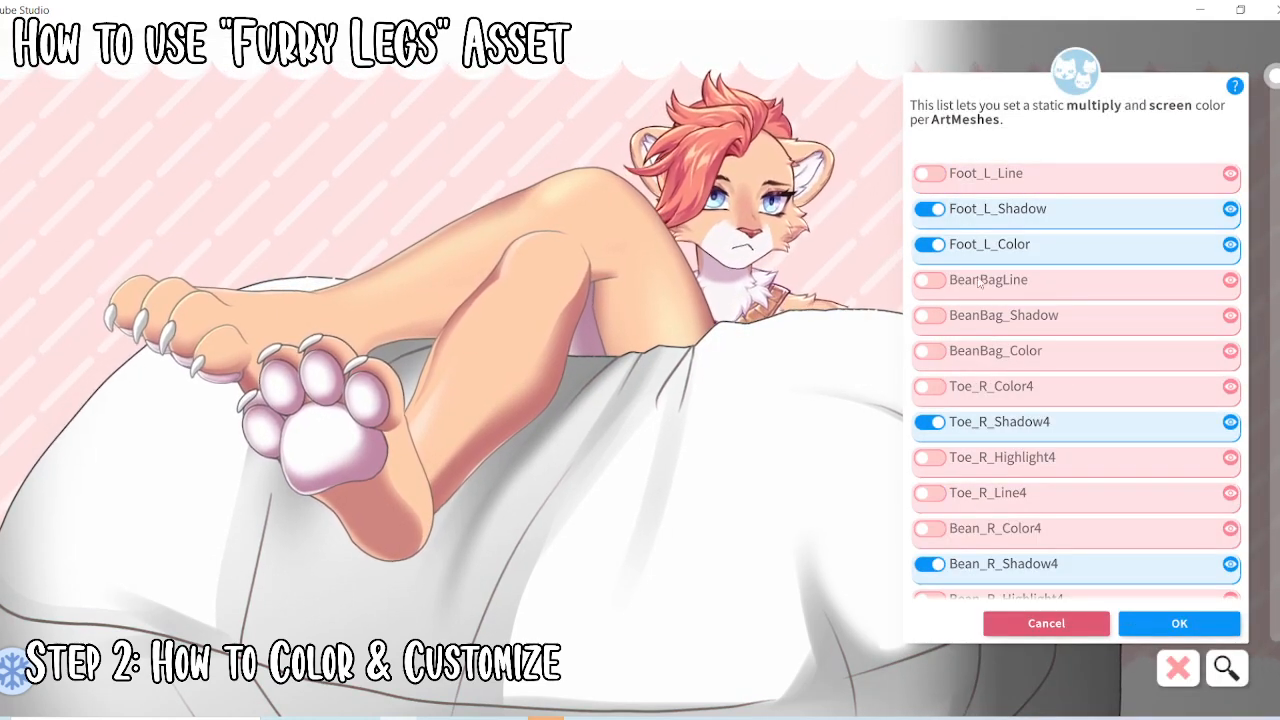
{"action": "left_click", "coordinate": [932, 388]}
{"action": "left_click", "coordinate": [1143, 611]}
{"action": "left_click", "coordinate": [1171, 551]}
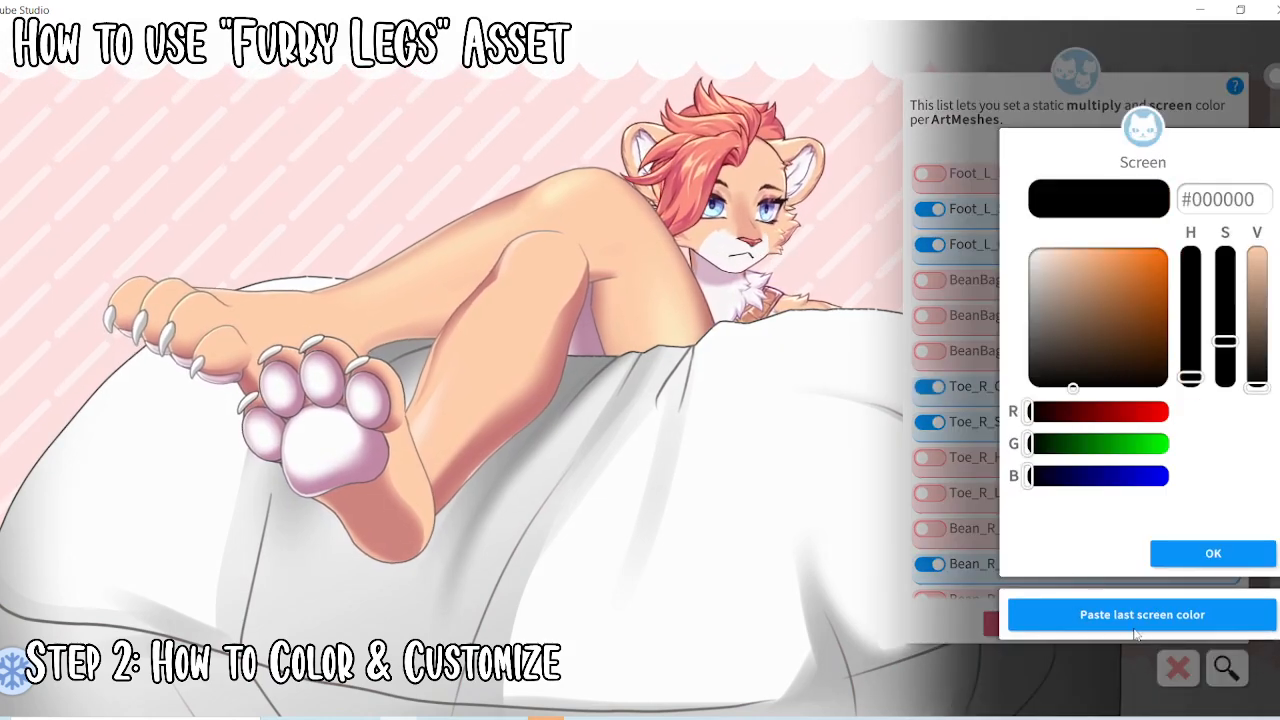
{"action": "left_click", "coordinate": [1196, 561]}
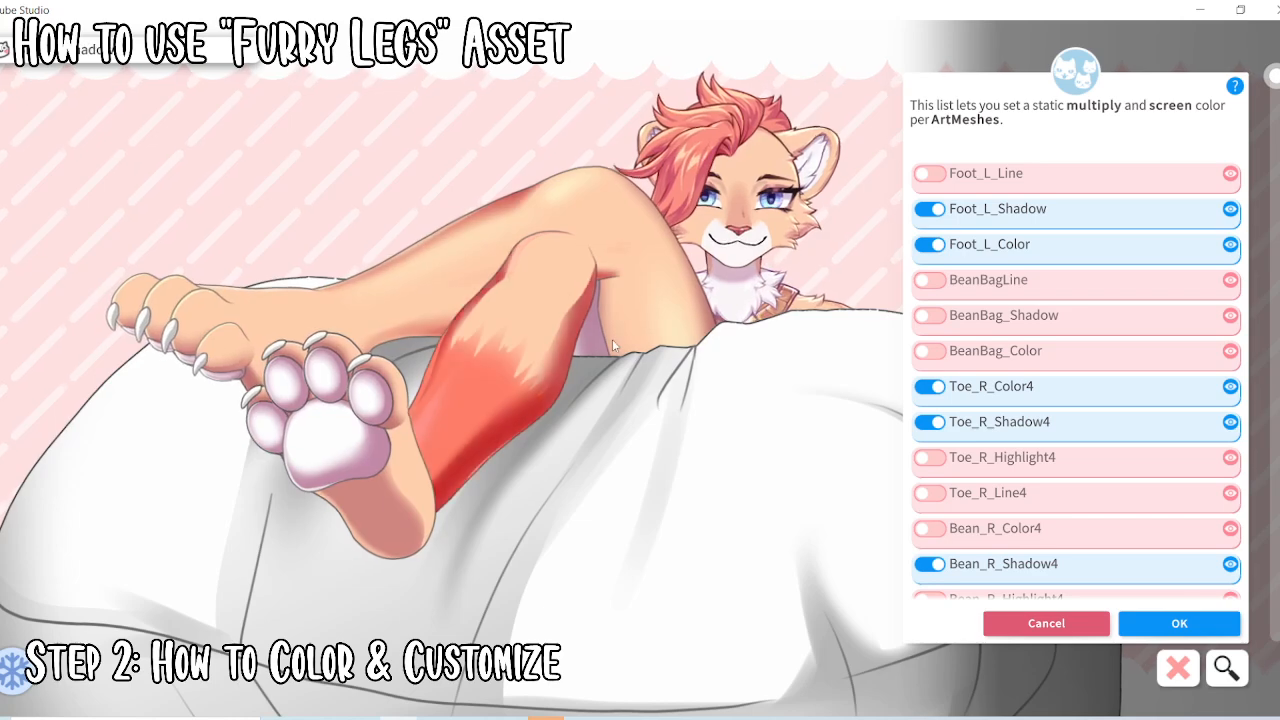
Select the front leg's inner thigh and paste the #FFCFAD multiply color onto Thigh_R_Color
{"action": "left_click", "coordinate": [588, 343]}
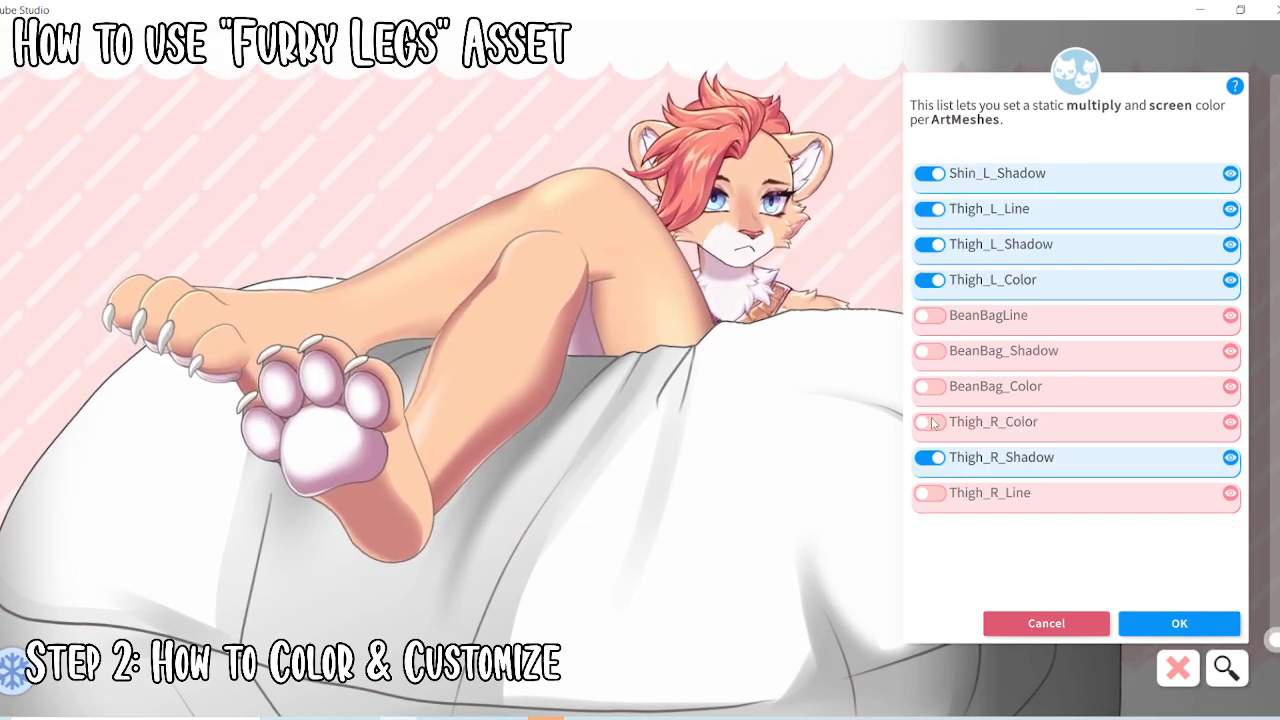
{"action": "left_click", "coordinate": [932, 423]}
{"action": "left_click", "coordinate": [1143, 612]}
{"action": "left_click", "coordinate": [1171, 553]}
{"action": "left_click", "coordinate": [1180, 555]}
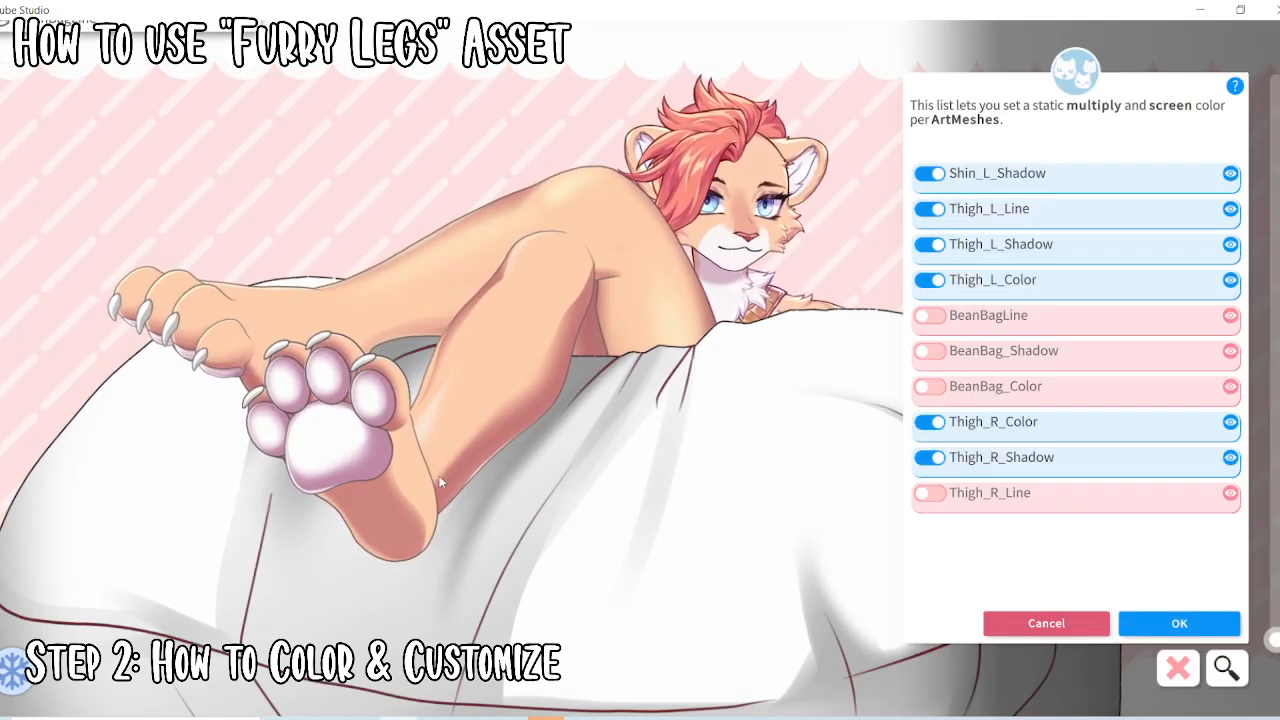
Select the front foot's large paw pad and set Pad_L_Color's multiply color to #FFABAB
{"action": "left_click", "coordinate": [334, 446]}
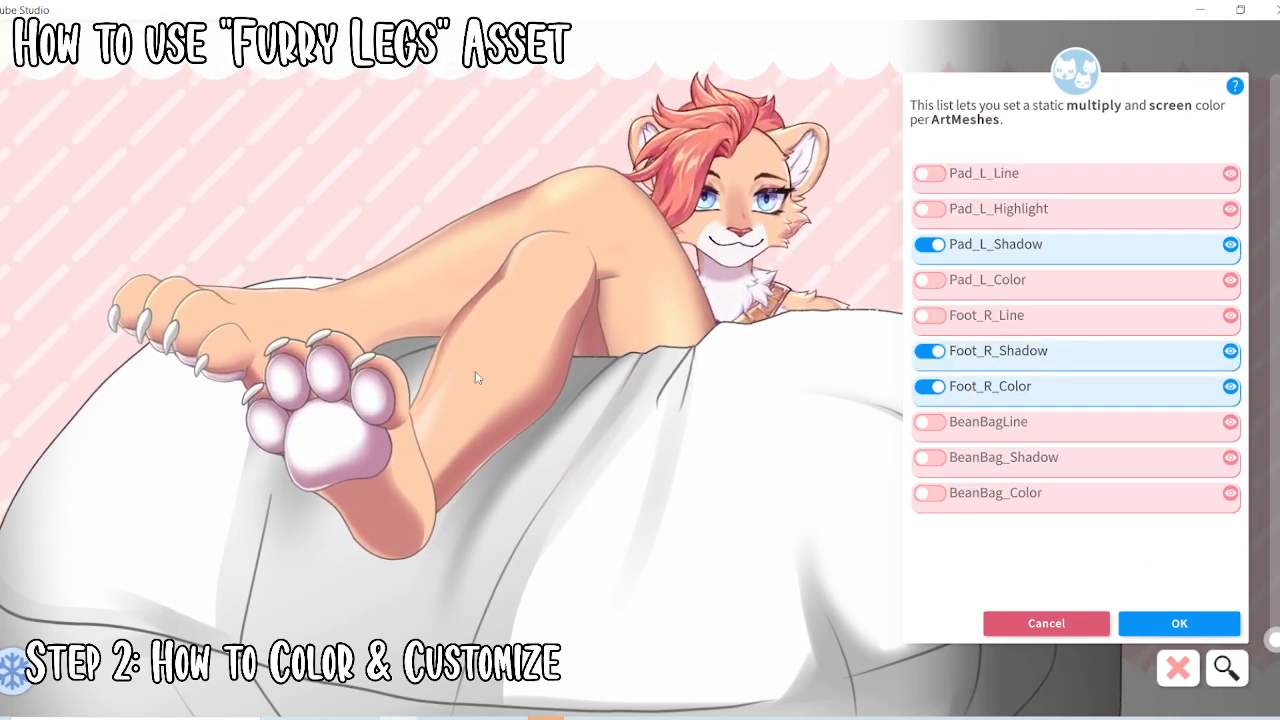
{"action": "left_click", "coordinate": [930, 280]}
{"action": "left_click_drag", "start_coordinate": [1097, 323], "coordinate": [1068, 245]}
{"action": "left_click", "coordinate": [1190, 247]}
{"action": "left_click_drag", "start_coordinate": [1228, 293], "coordinate": [1228, 350]}
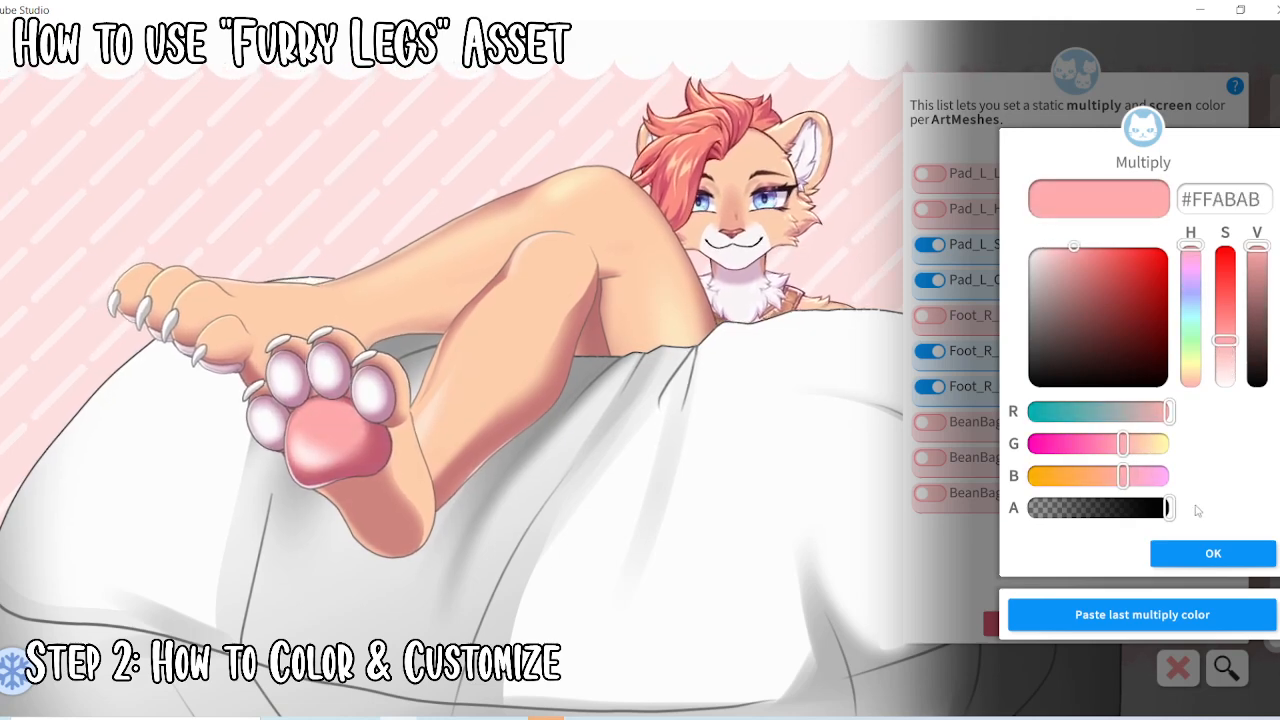
{"action": "left_click", "coordinate": [1213, 553]}
{"action": "left_click", "coordinate": [1213, 553]}
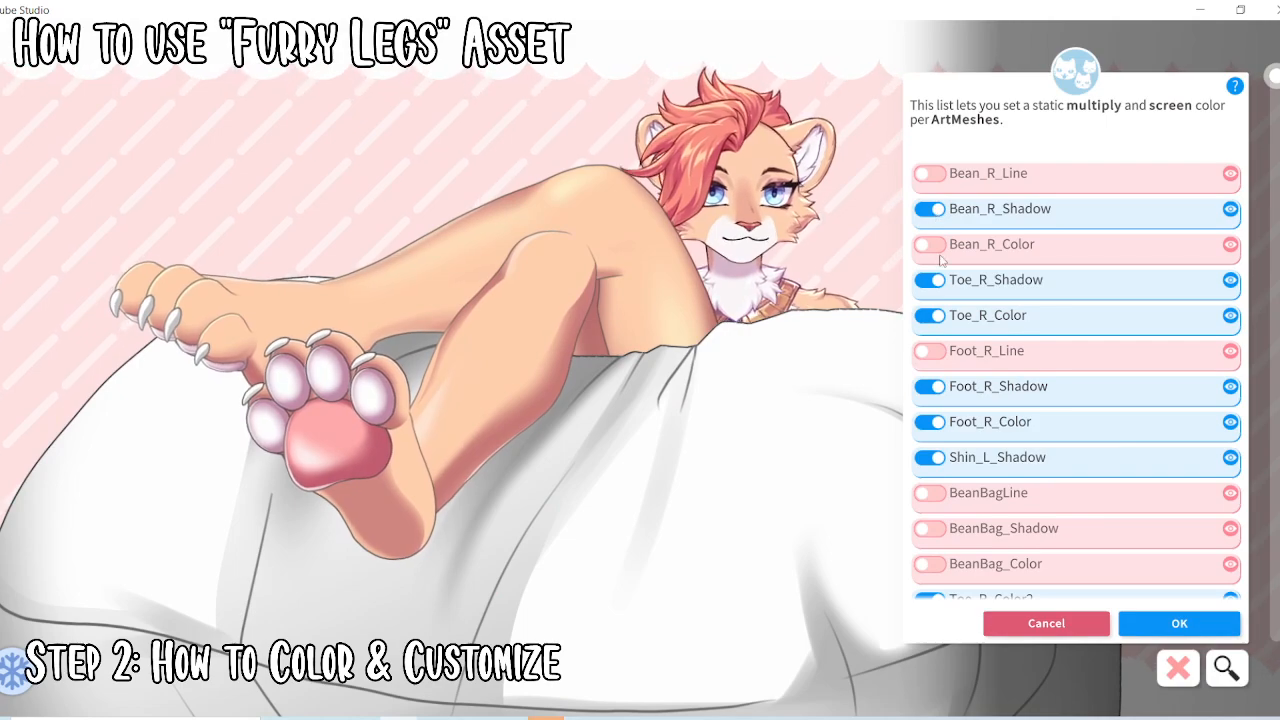
Enable Bean_R_Color on the front foot's first toe and paste the #FFABAB multiply color onto it
{"action": "left_click", "coordinate": [930, 244]}
{"action": "left_click", "coordinate": [1142, 614]}
{"action": "left_click", "coordinate": [1180, 560]}
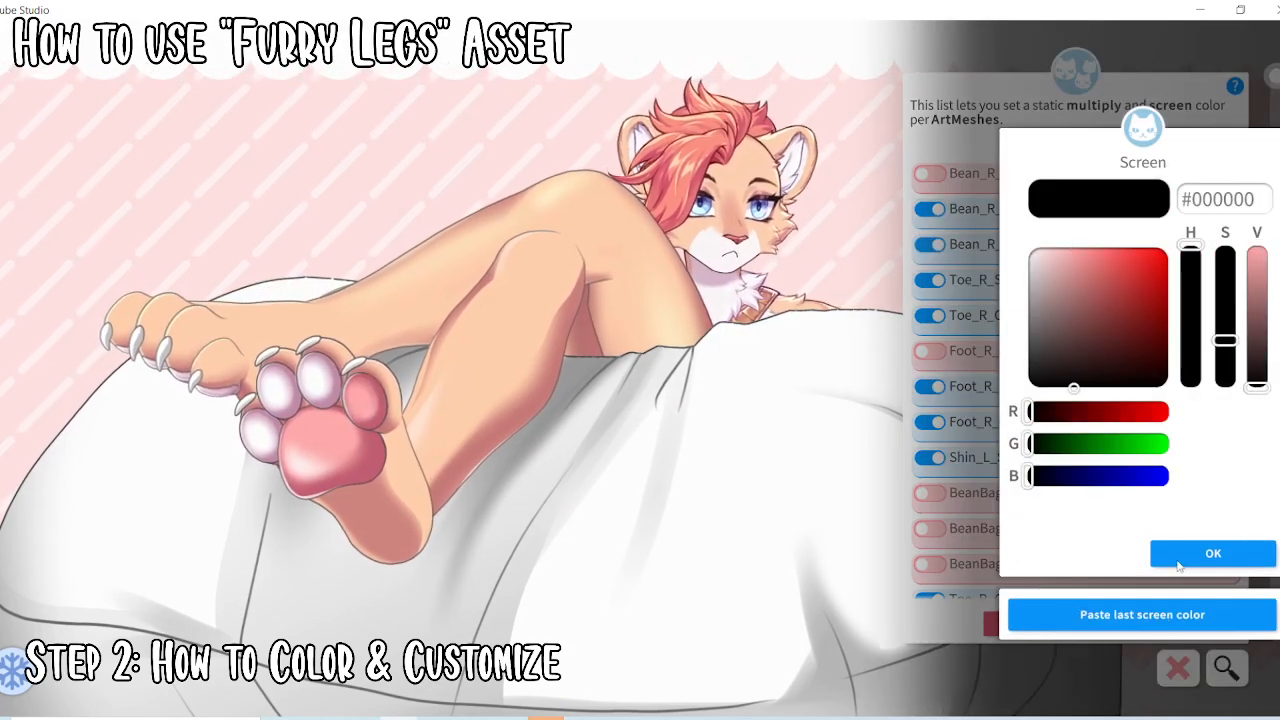
{"action": "left_click", "coordinate": [1180, 558]}
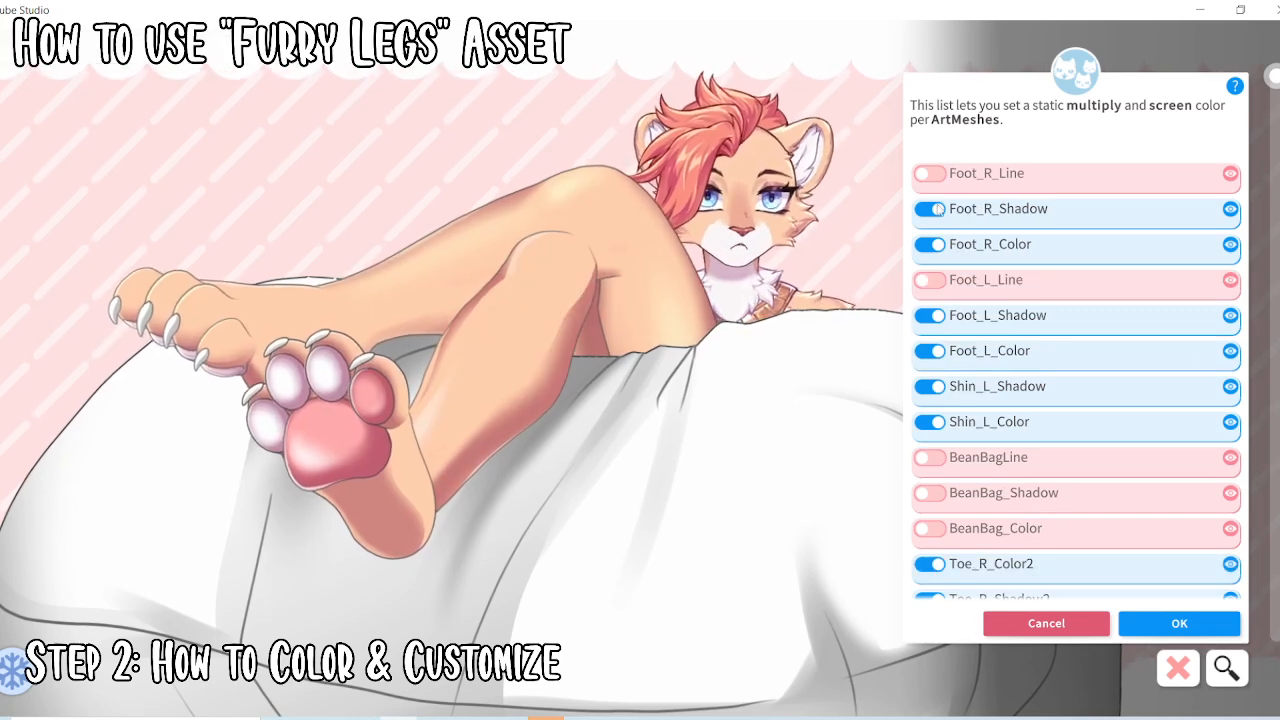
{"action": "left_click", "coordinate": [930, 528]}
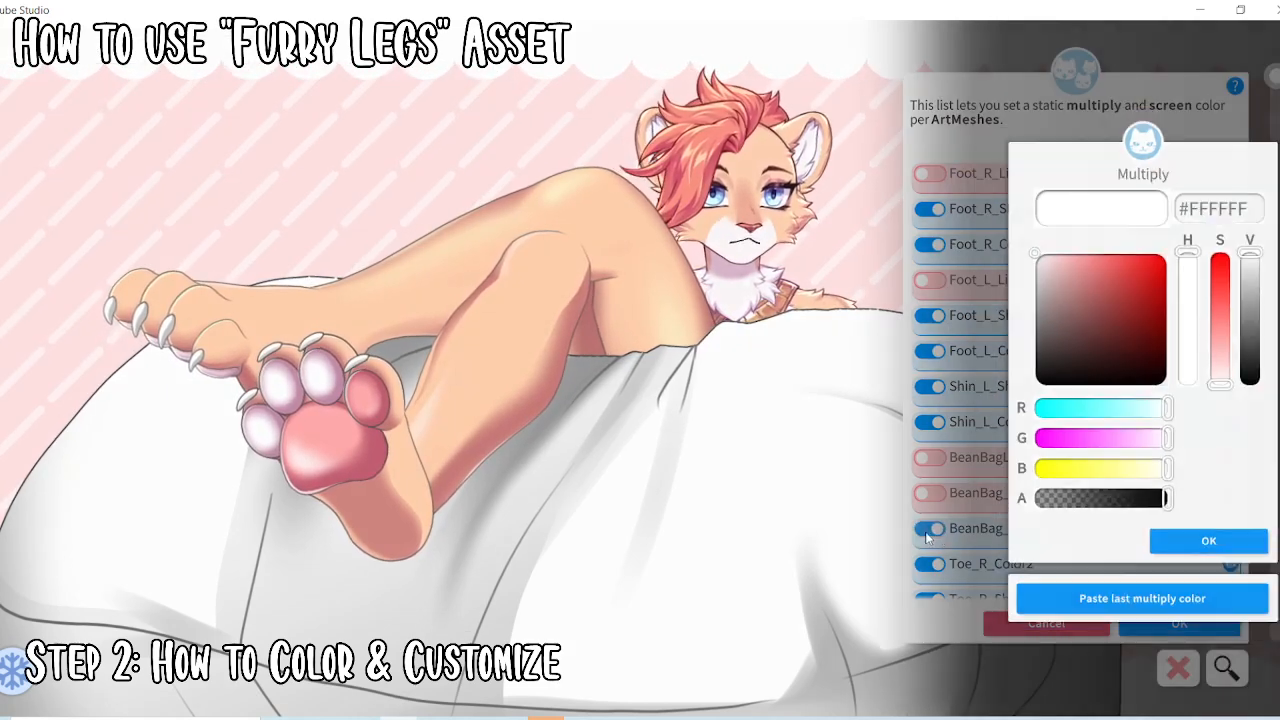
{"action": "left_click", "coordinate": [1140, 612]}
{"action": "left_click", "coordinate": [1180, 552]}
{"action": "left_click", "coordinate": [1213, 553]}
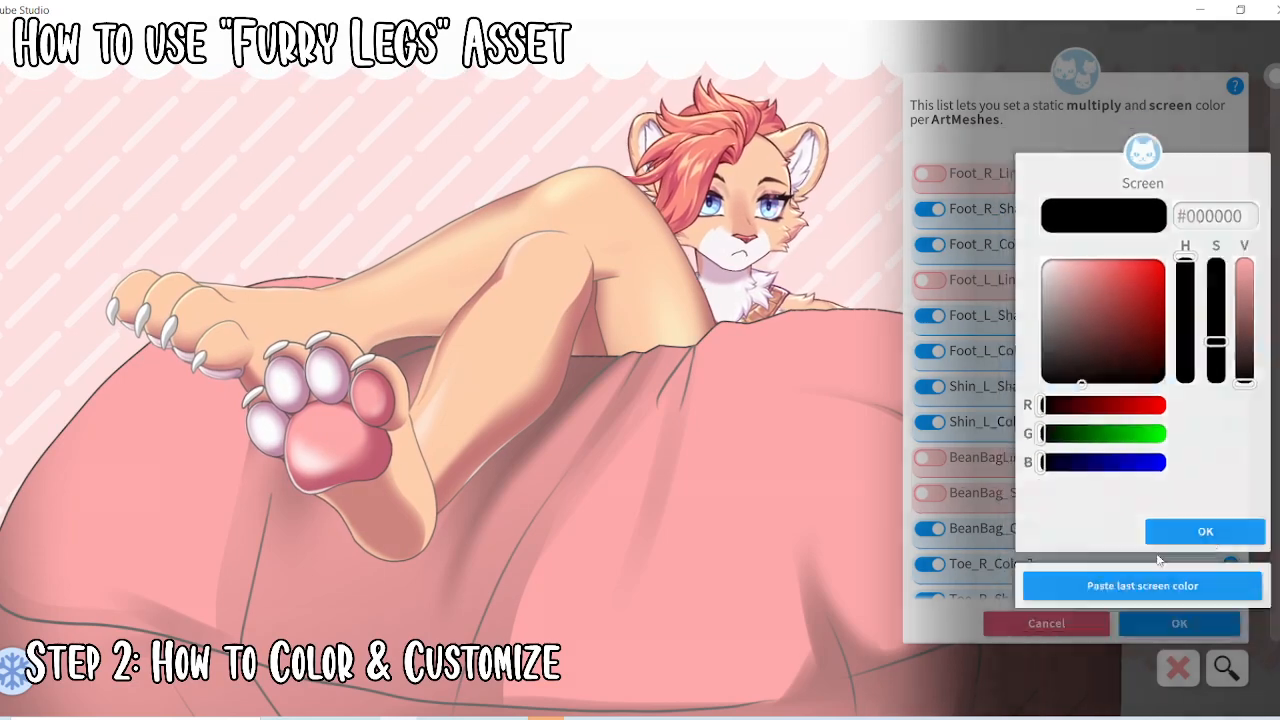
{"action": "left_click", "coordinate": [930, 528]}
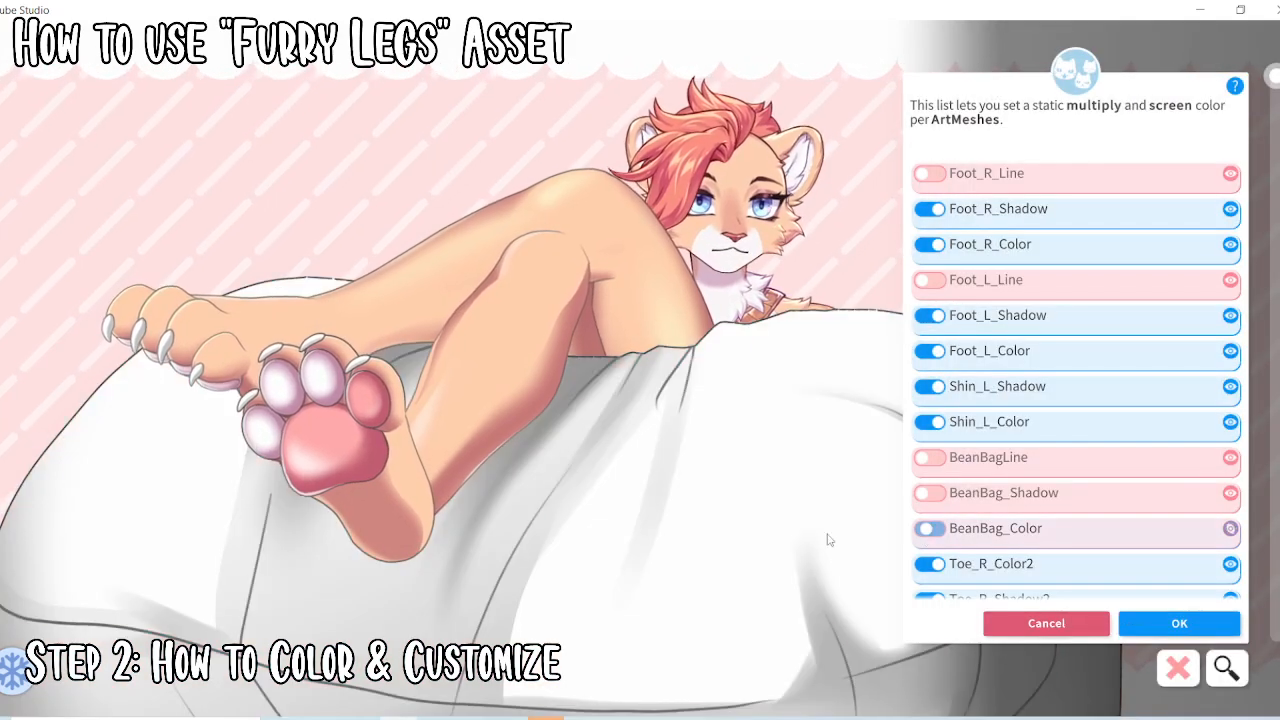
Enable Bean_R_Color2 on the front foot's second toe and paste the #FFABAB multiply color onto it
{"action": "scroll", "coordinate": [1000, 380], "scroll_direction": "down", "scroll_amount": 3}
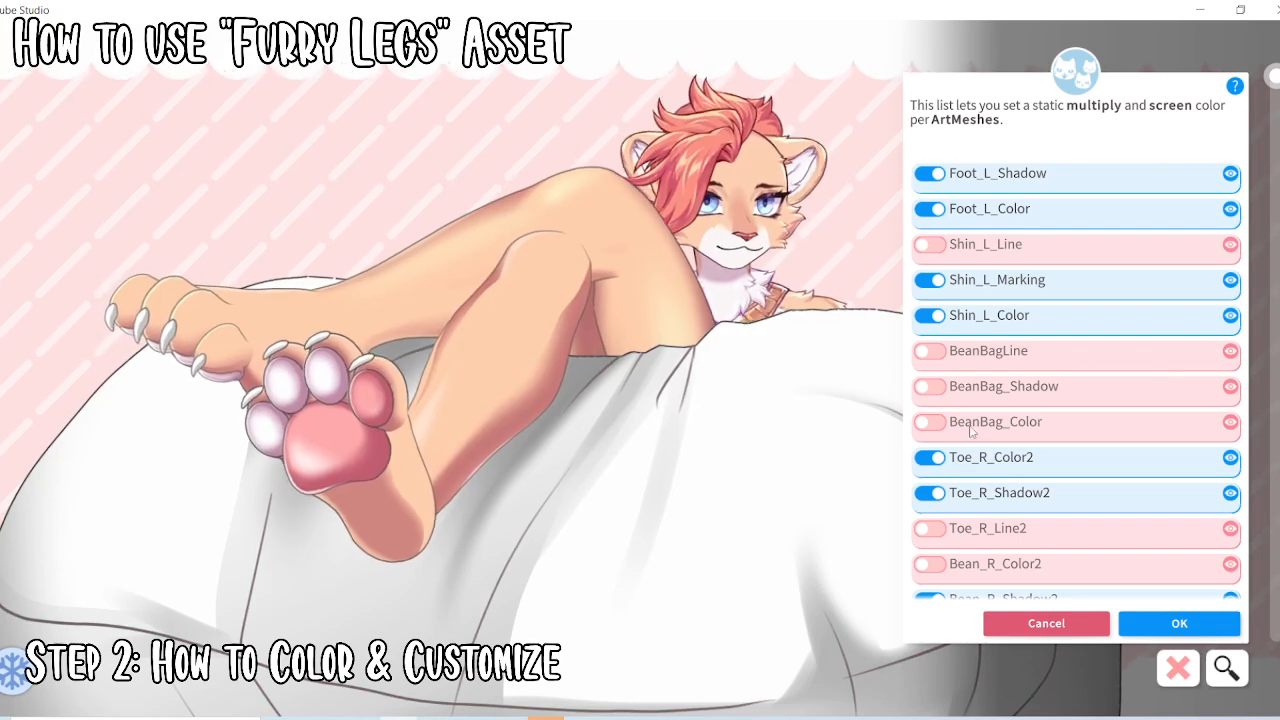
{"action": "scroll", "coordinate": [949, 402], "scroll_direction": "down", "scroll_amount": 2}
{"action": "left_click", "coordinate": [942, 485]}
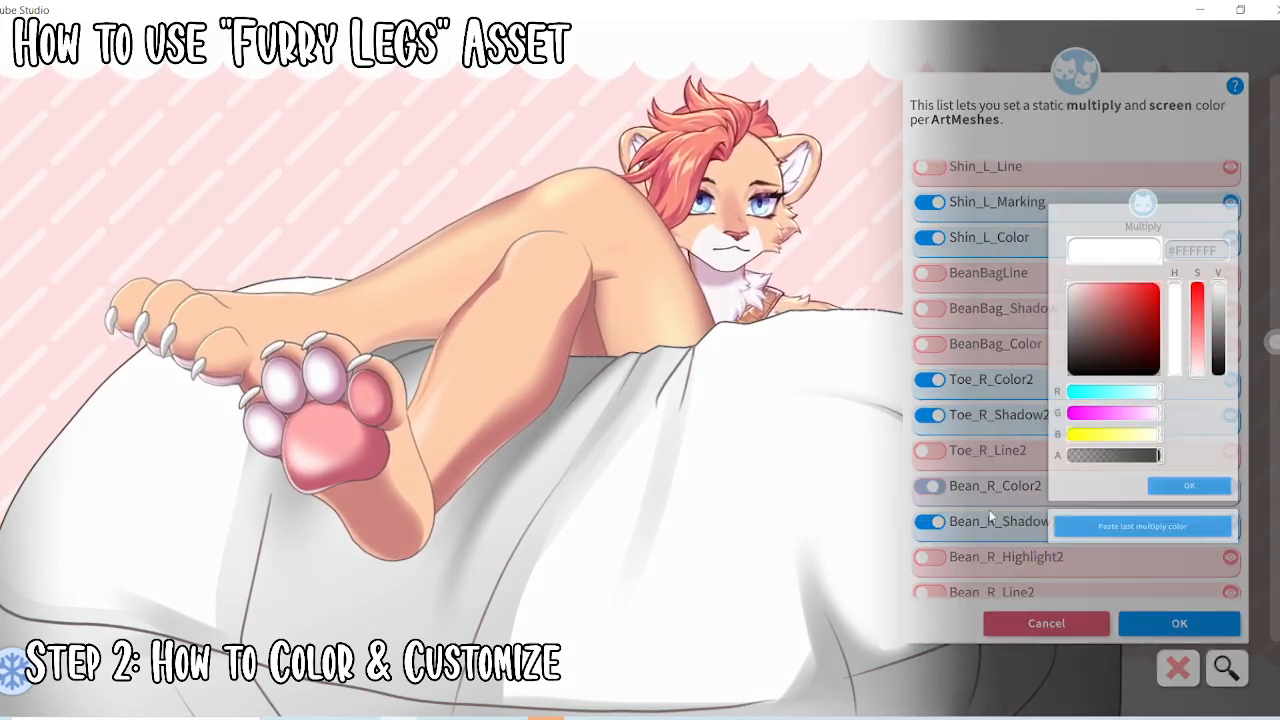
{"action": "left_click", "coordinate": [1095, 616]}
{"action": "left_click", "coordinate": [1213, 553]}
{"action": "left_click", "coordinate": [1200, 554]}
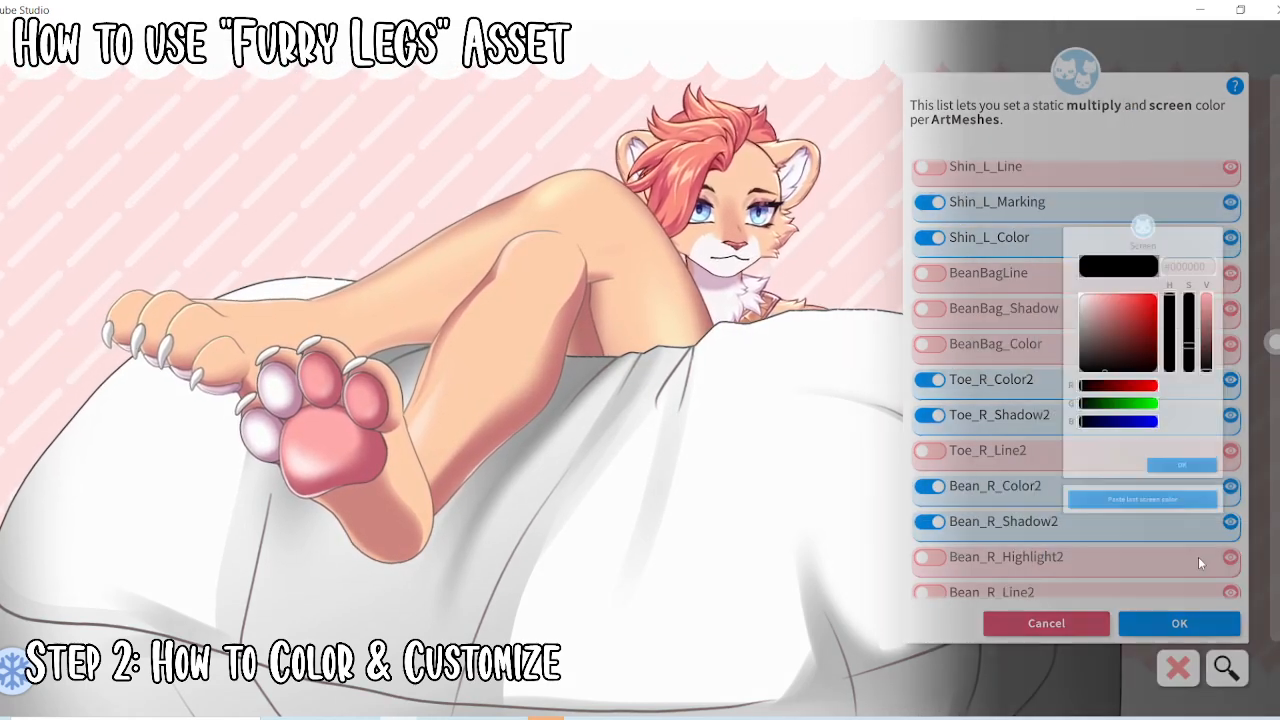
Select the front foot's third toe bean and paste the #FFABAB multiply color onto Bean_R_Color3
{"action": "left_click", "coordinate": [277, 385]}
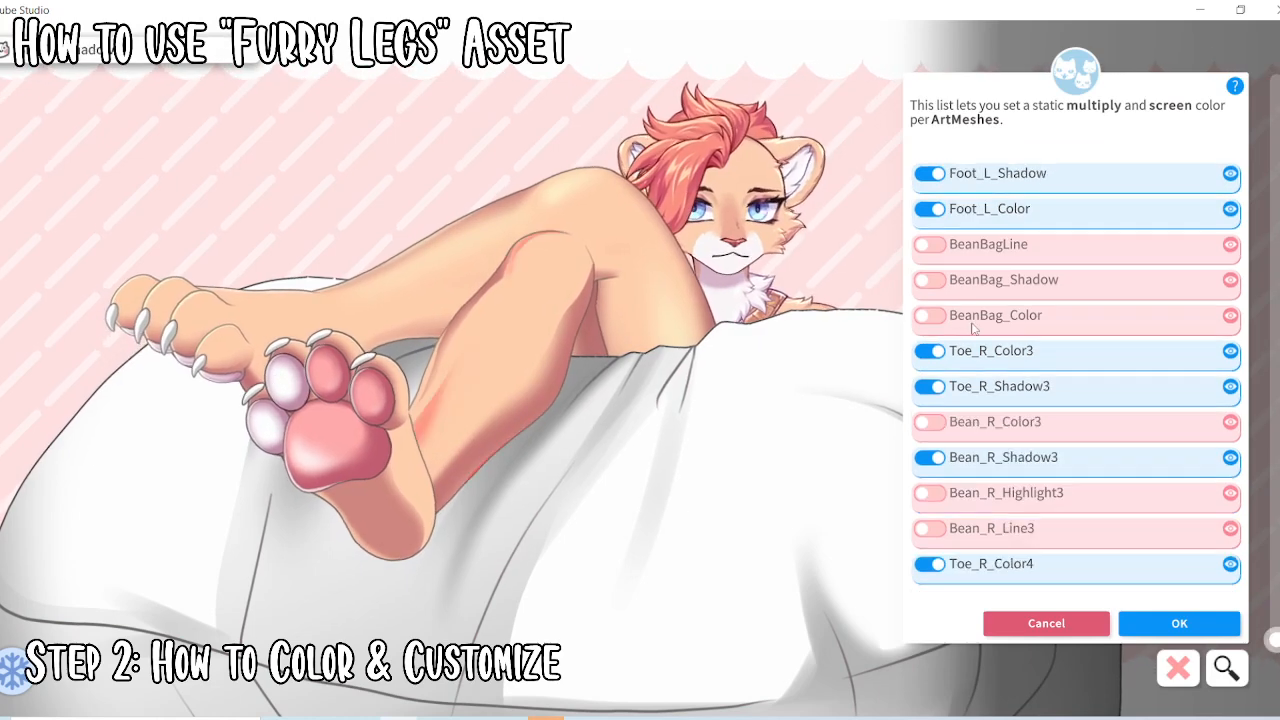
{"action": "left_click", "coordinate": [960, 428]}
{"action": "left_click", "coordinate": [1100, 614]}
{"action": "left_click", "coordinate": [1206, 551]}
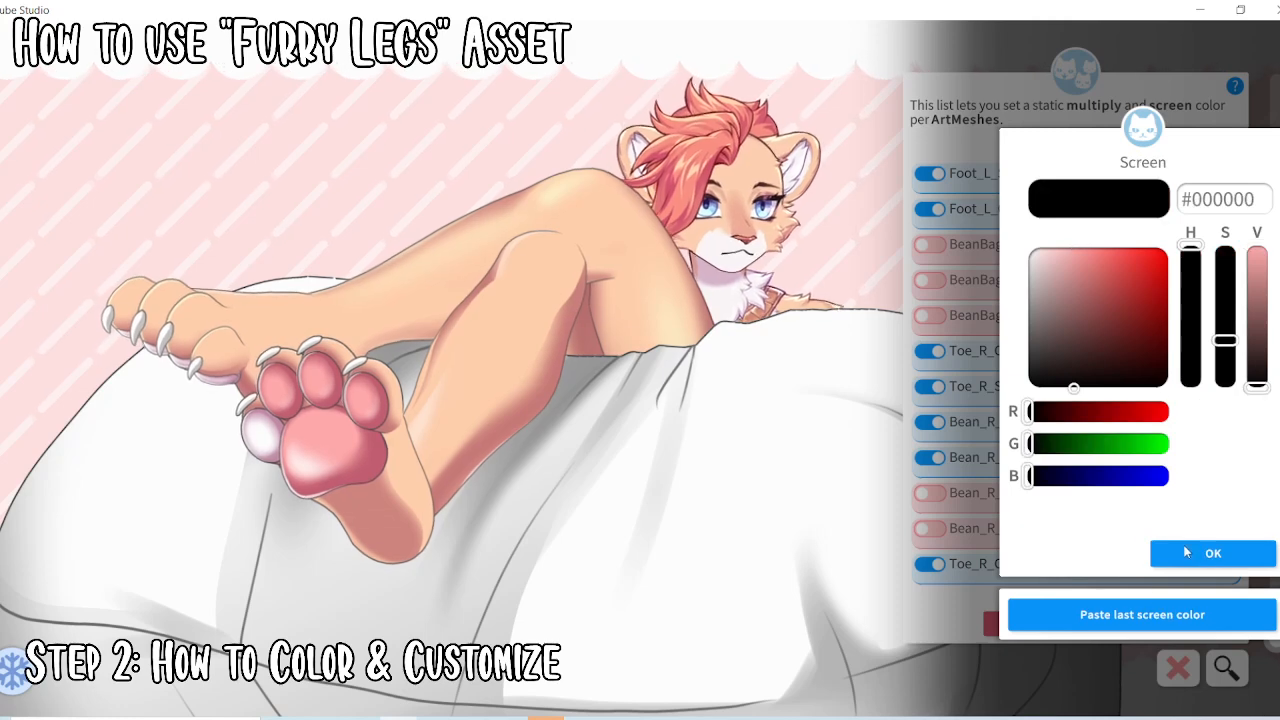
{"action": "left_click", "coordinate": [1187, 552]}
Select the front foot's fourth toe bean and paste the #FFABAB multiply color onto Bean_R_Color4
{"action": "left_click", "coordinate": [262, 435]}
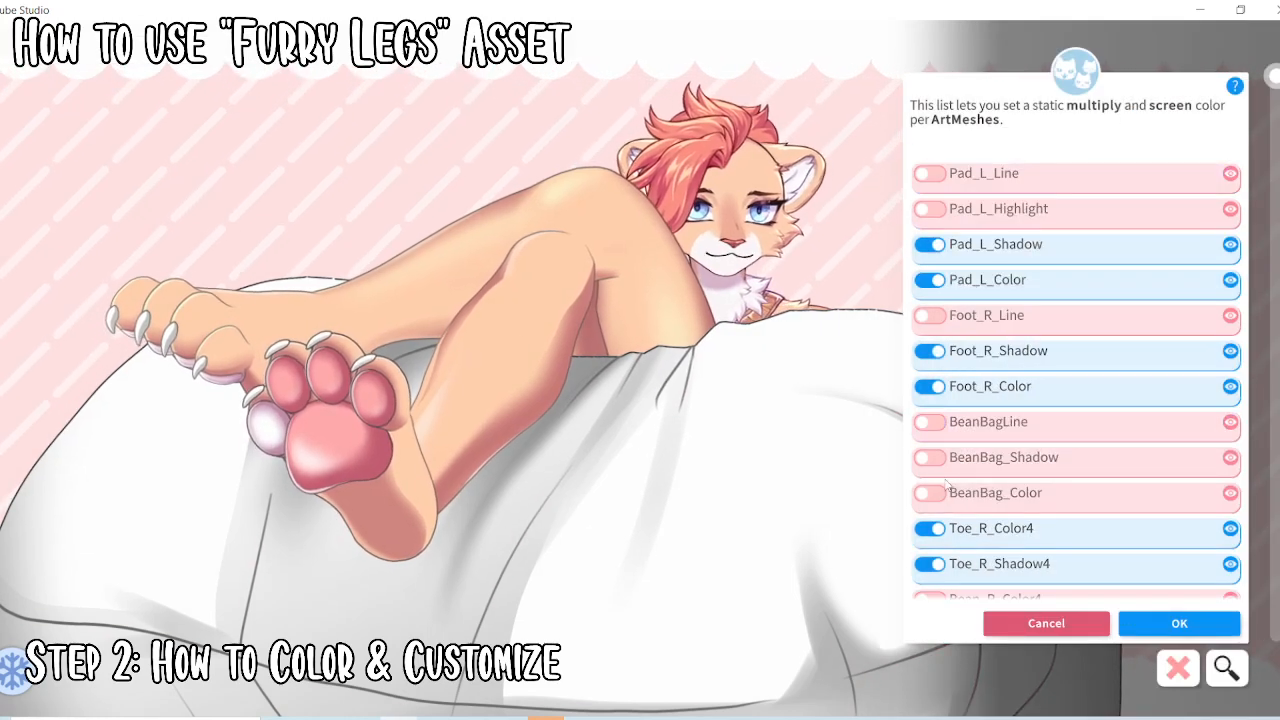
{"action": "scroll", "coordinate": [993, 505], "scroll_direction": "down", "scroll_amount": 1}
{"action": "left_click", "coordinate": [960, 557]}
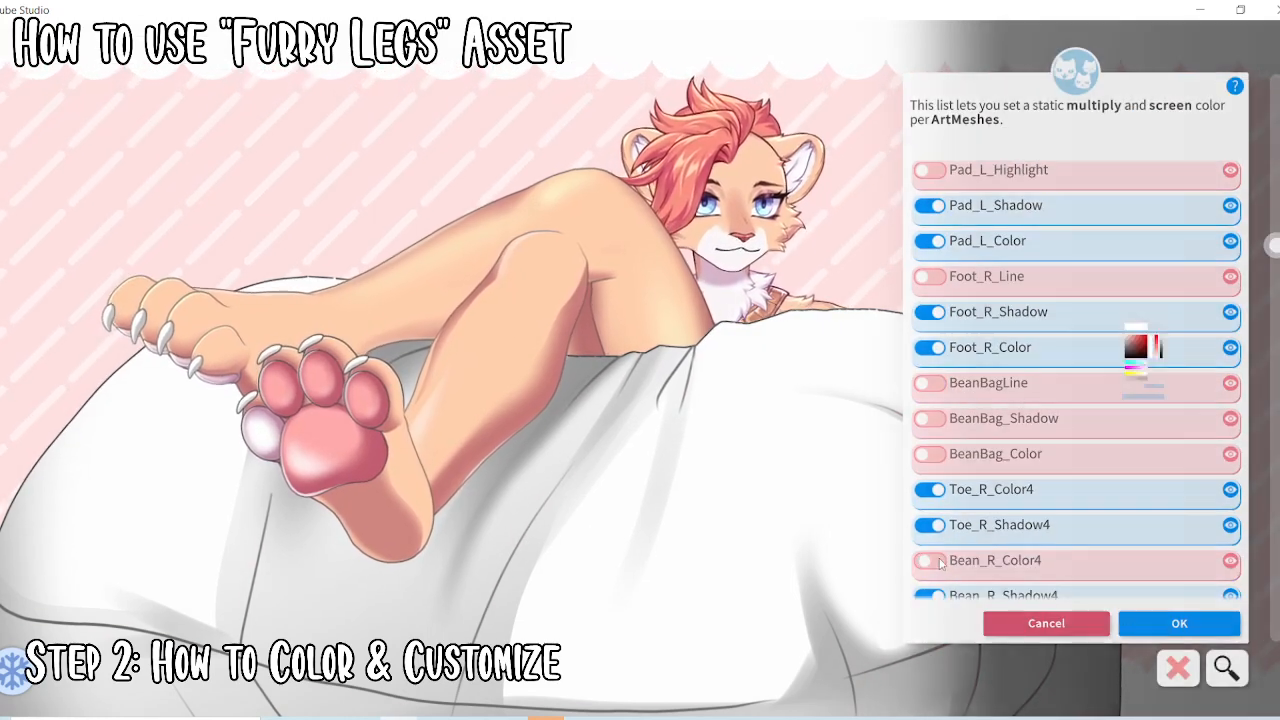
{"action": "left_click", "coordinate": [1100, 614]}
{"action": "left_click", "coordinate": [1213, 553]}
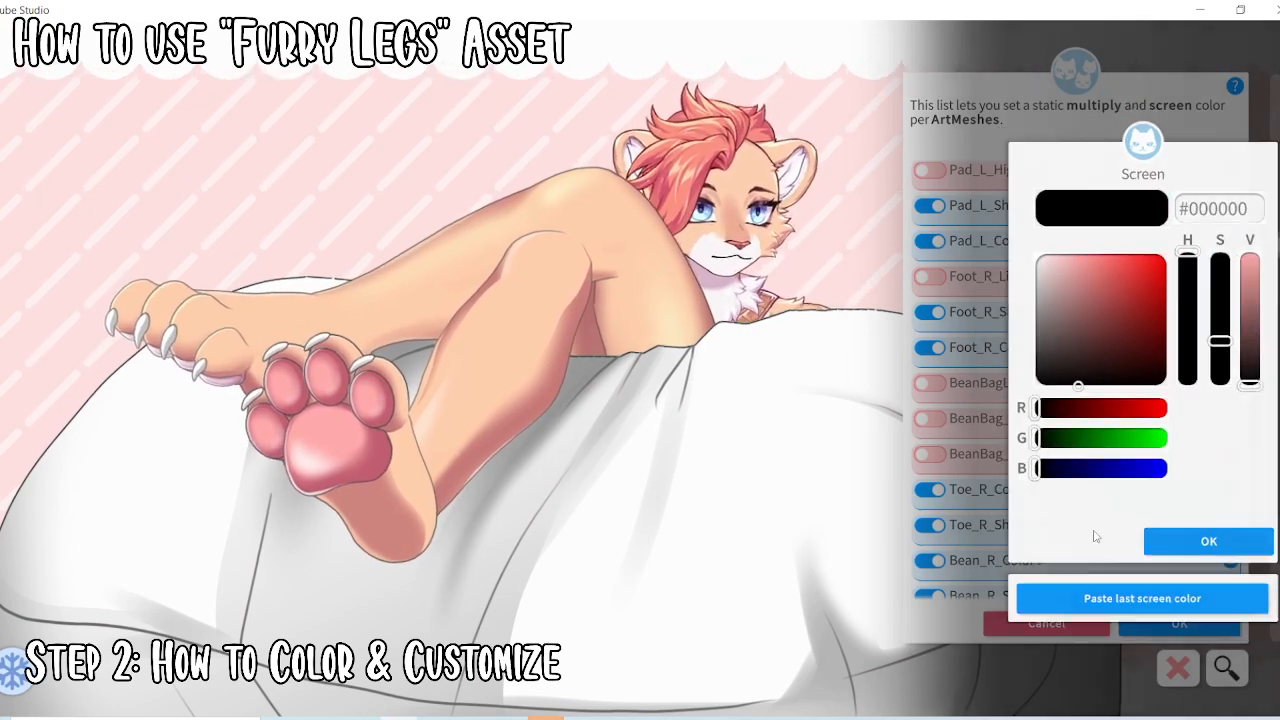
{"action": "left_click", "coordinate": [1200, 551]}
Select the underside of the rear foot's pinky toe and paste the #FFABAB multiply color onto Pad_L_Color2
{"action": "left_click", "coordinate": [222, 368]}
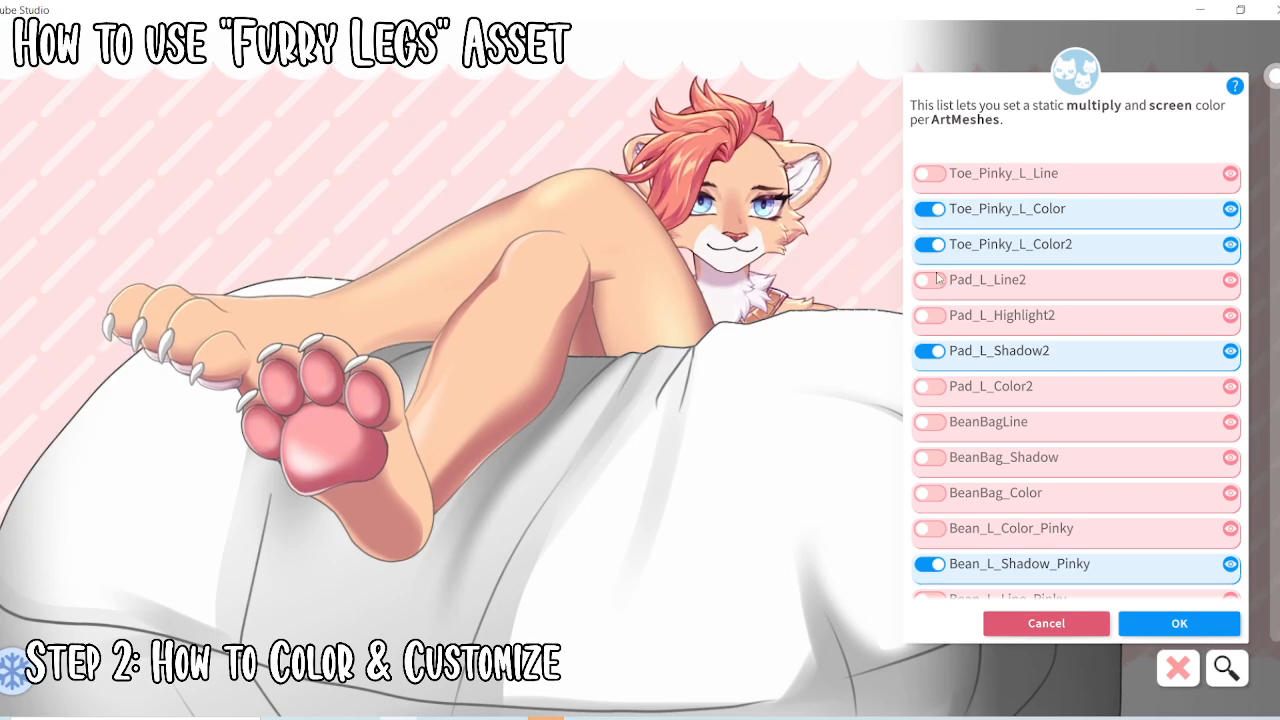
{"action": "left_click", "coordinate": [932, 386]}
{"action": "left_click", "coordinate": [1106, 614]}
{"action": "left_click", "coordinate": [1160, 551]}
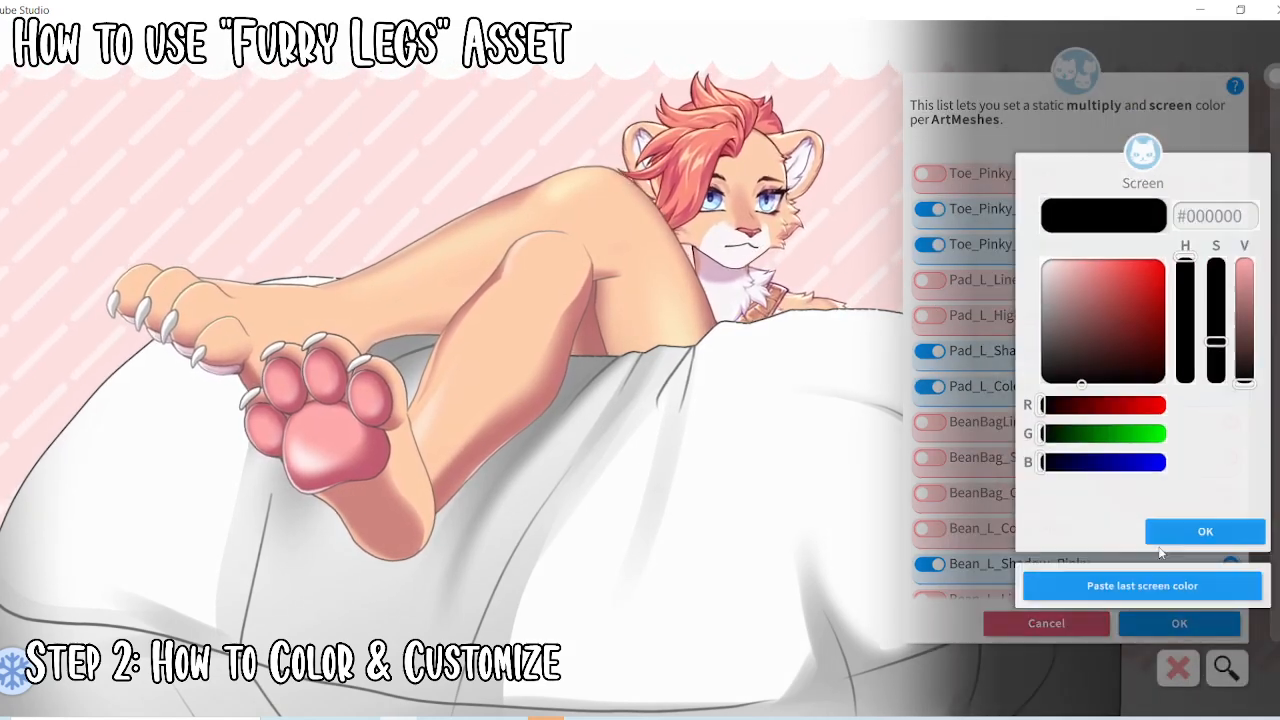
{"action": "left_click", "coordinate": [1160, 543]}
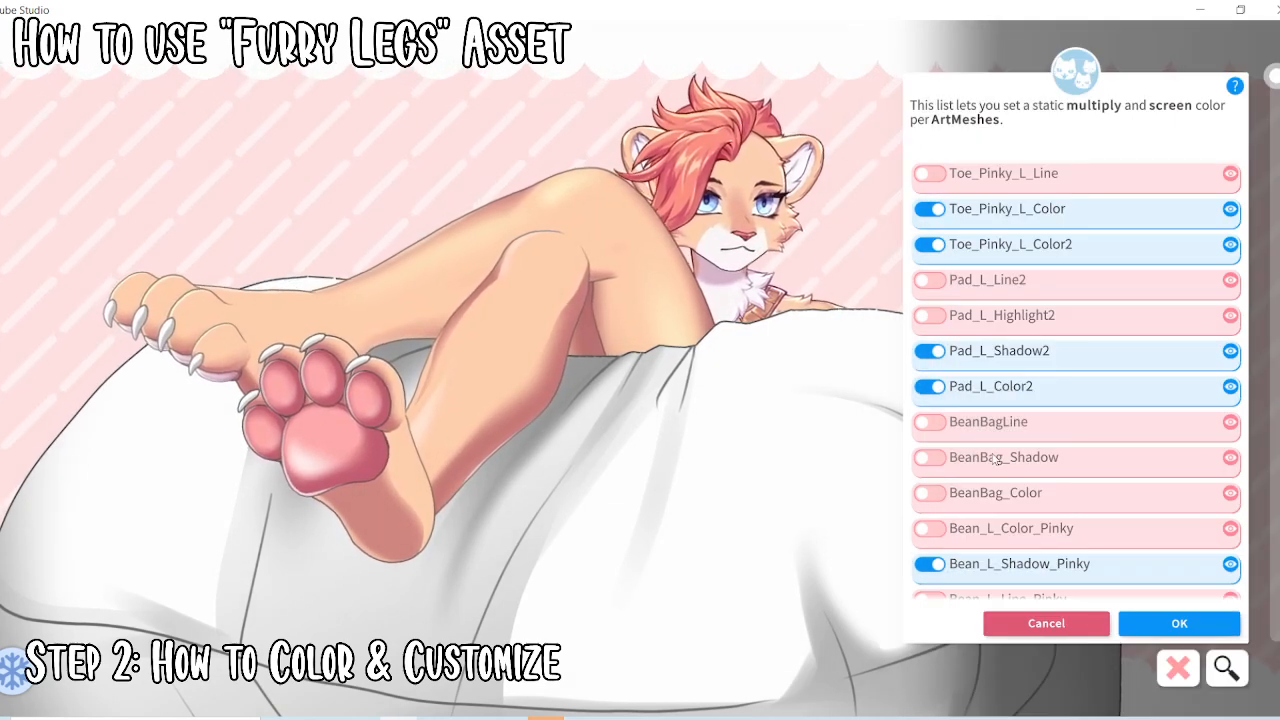
Paste the #FFABAB multiply color onto the rear foot's pinky toe bean, Bean_L_Color_Pinky
{"action": "left_click", "coordinate": [918, 529]}
{"action": "left_click", "coordinate": [1143, 612]}
{"action": "left_click", "coordinate": [1174, 552]}
{"action": "left_click", "coordinate": [1179, 560]}
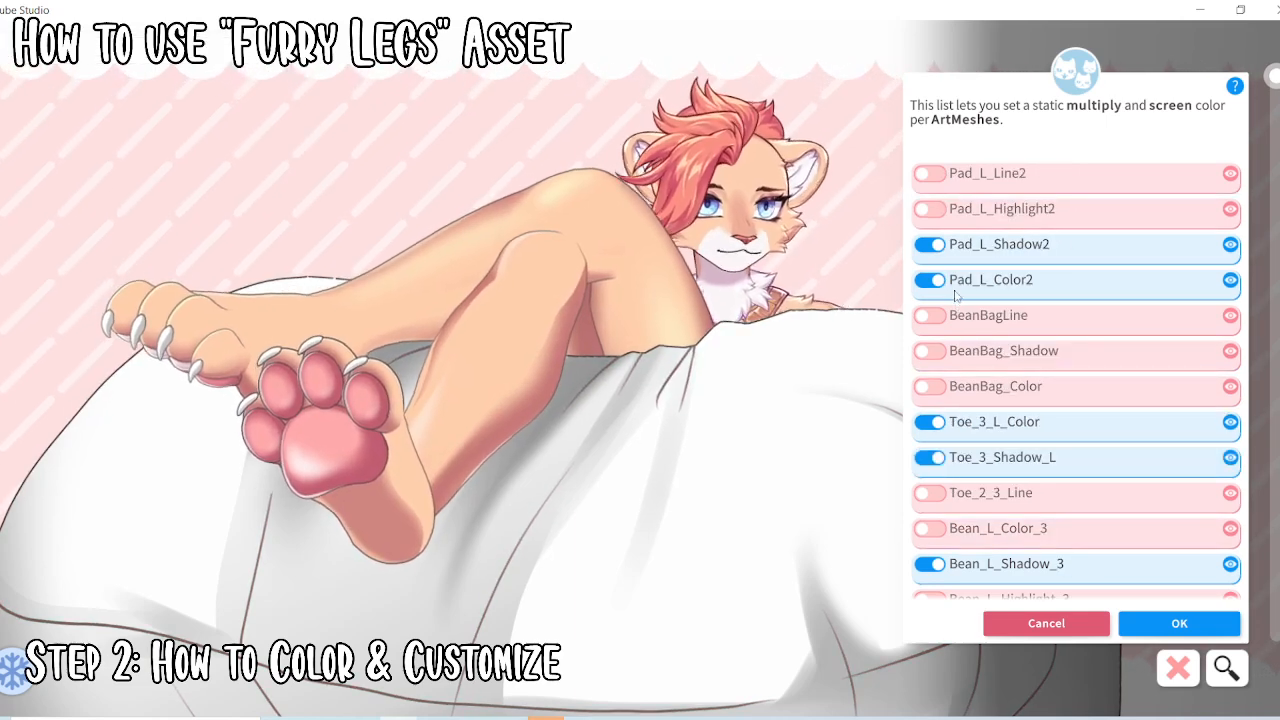
Paste the #FFABAB multiply color onto the rear foot's third toe bean, Bean_L_Color_3
{"action": "scroll", "coordinate": [1020, 489], "scroll_direction": "down", "scroll_amount": 1}
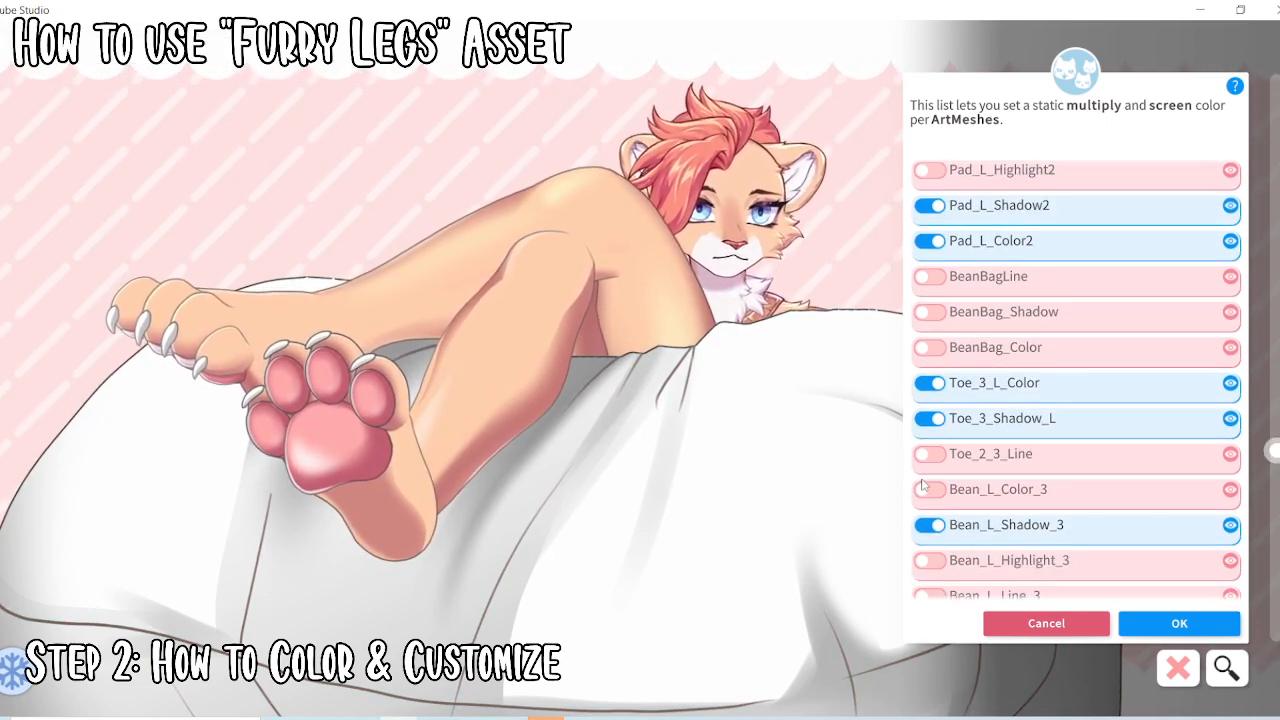
{"action": "left_click", "coordinate": [929, 489]}
{"action": "left_click", "coordinate": [1160, 608]}
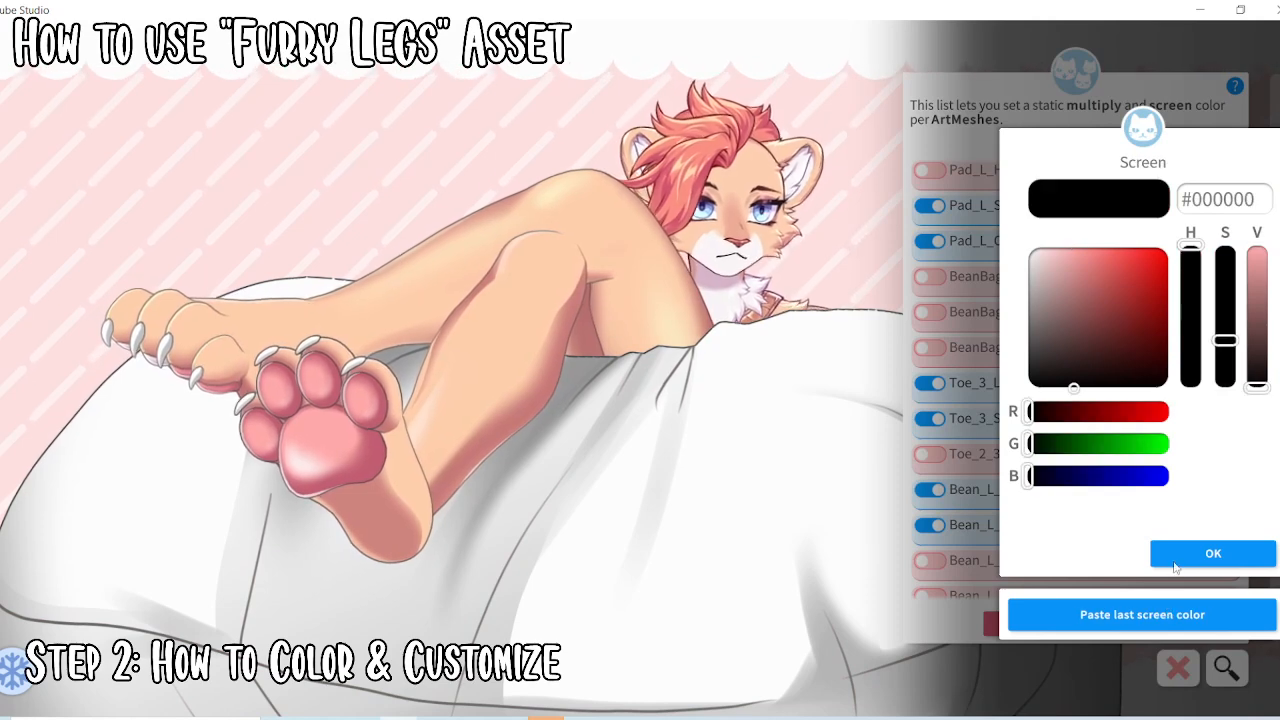
{"action": "left_click", "coordinate": [1176, 560]}
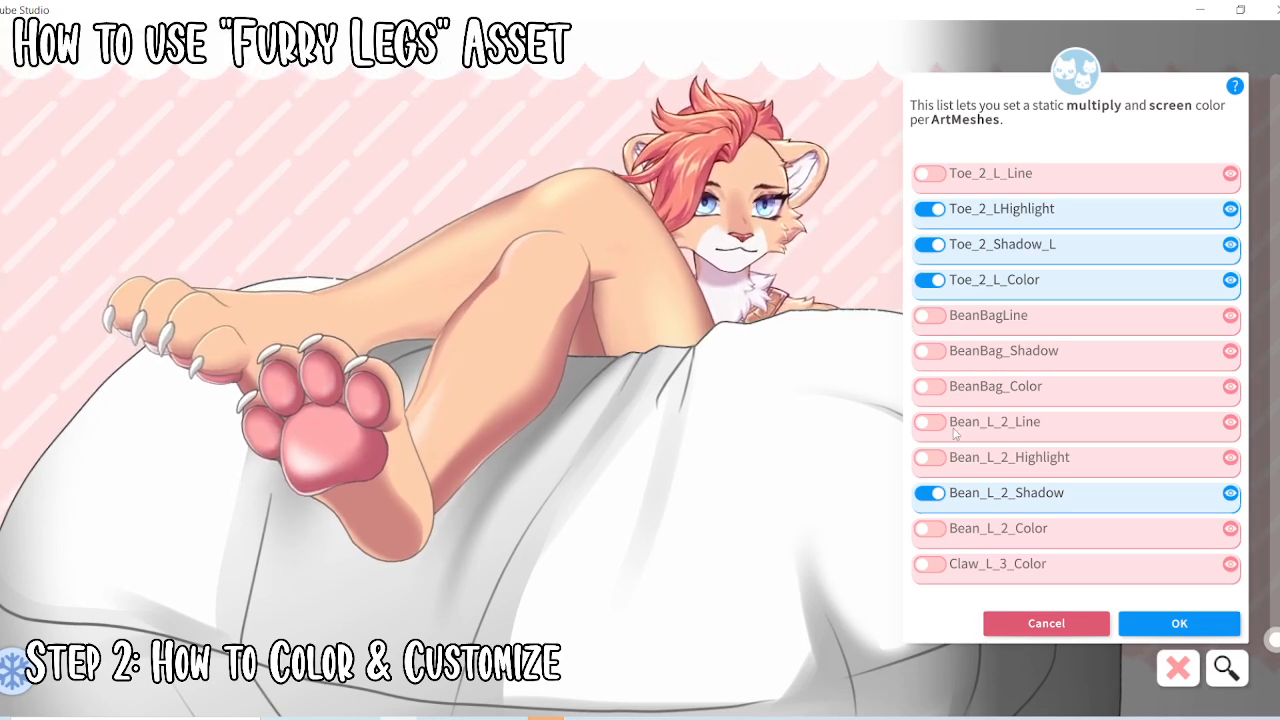
Paste the #FFABAB multiply color onto the rear foot's second toe bean, Bean_L_2_Color
{"action": "left_click", "coordinate": [921, 528]}
{"action": "left_click", "coordinate": [1160, 608]}
{"action": "left_click", "coordinate": [1174, 553]}
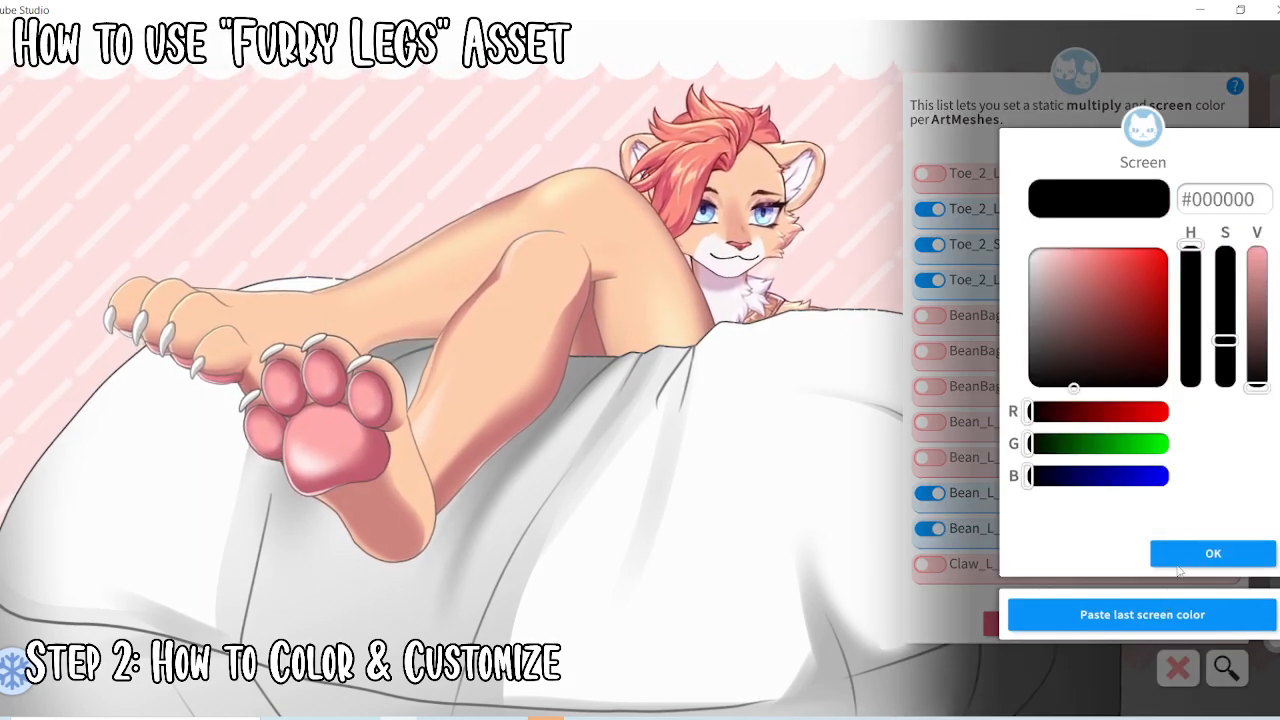
{"action": "left_click", "coordinate": [1174, 553]}
Select the rear foot's outermost toe and paste the #FFABAB multiply color onto Bean_L_1_Color
{"action": "left_click", "coordinate": [135, 312]}
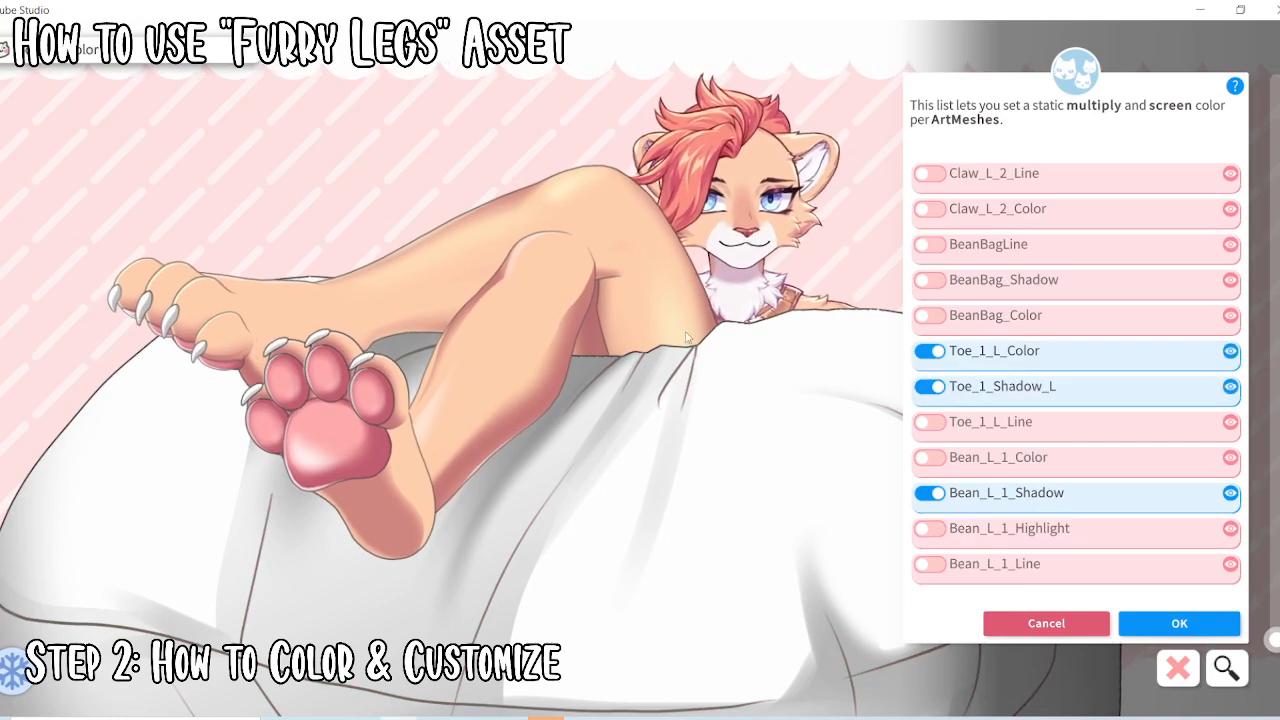
{"action": "left_click", "coordinate": [940, 461]}
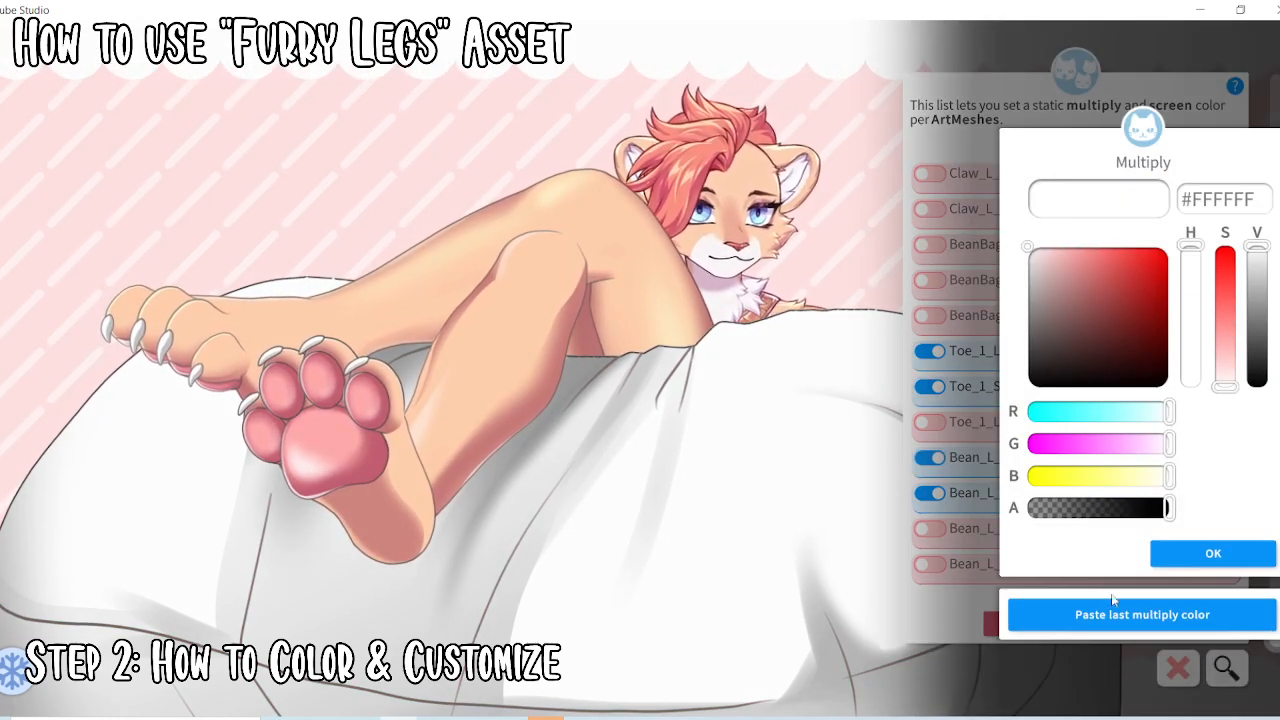
{"action": "left_click", "coordinate": [1116, 610]}
{"action": "left_click", "coordinate": [1185, 560]}
{"action": "left_click", "coordinate": [1158, 608]}
{"action": "left_click", "coordinate": [1180, 558]}
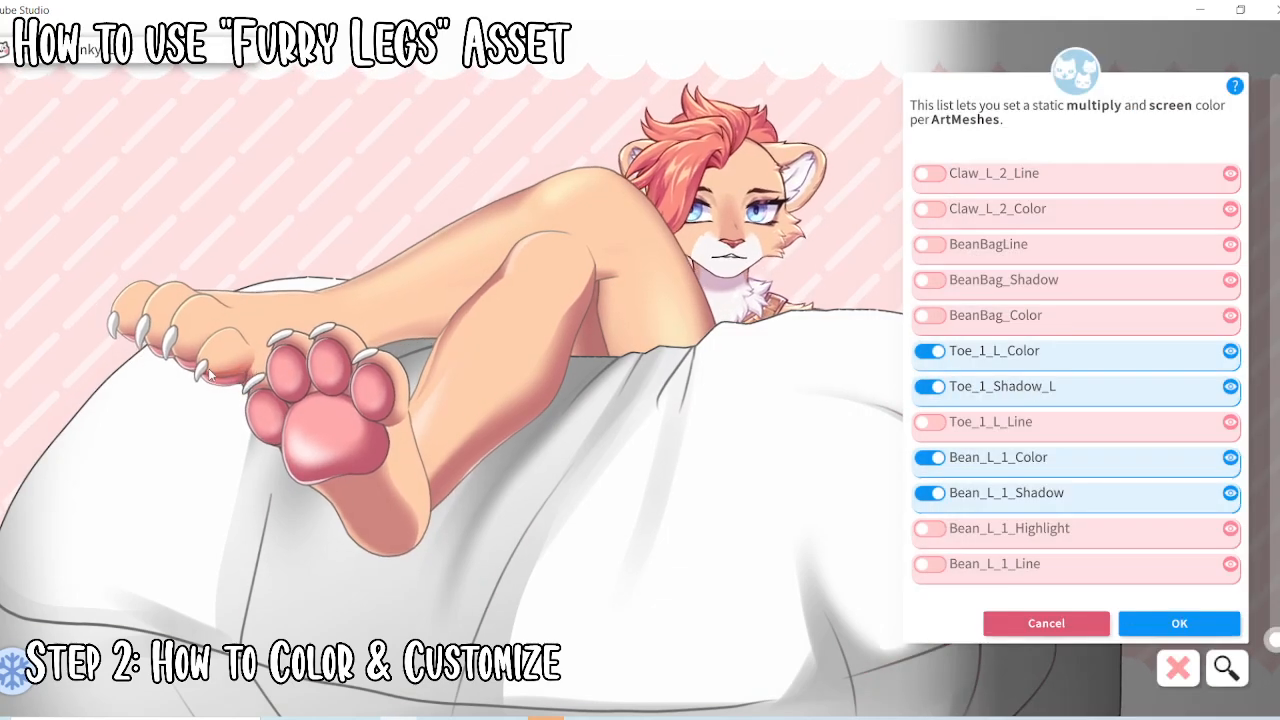
Select the rear foot's pinky claw and try a brown #A96D5B multiply color on Claw_L_Pinky_Color
{"action": "left_click", "coordinate": [257, 355]}
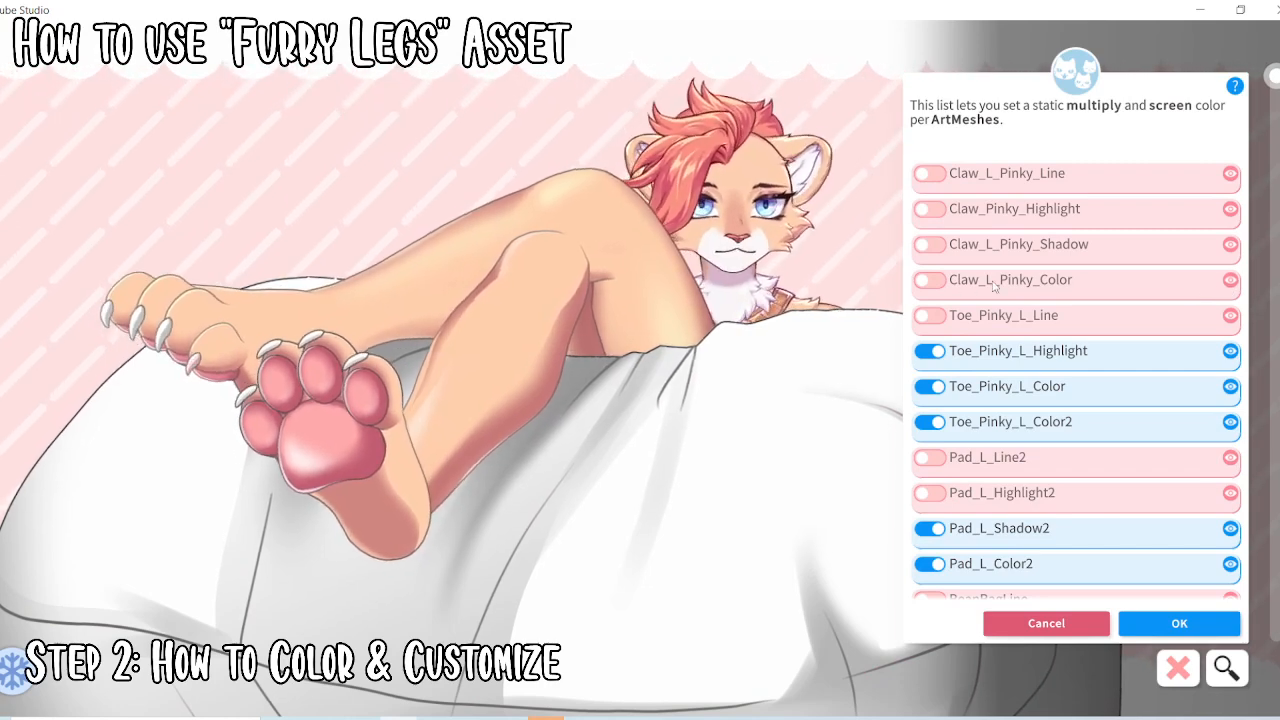
{"action": "left_click", "coordinate": [932, 280]}
{"action": "mouse_move", "coordinate": [1107, 288]}
{"action": "left_mouse_down"}
{"action": "mouse_move", "coordinate": [1111, 346]}
{"action": "mouse_move", "coordinate": [1052, 285]}
{"action": "mouse_move", "coordinate": [1109, 264]}
{"action": "mouse_move", "coordinate": [1121, 281]}
{"action": "left_mouse_up"}
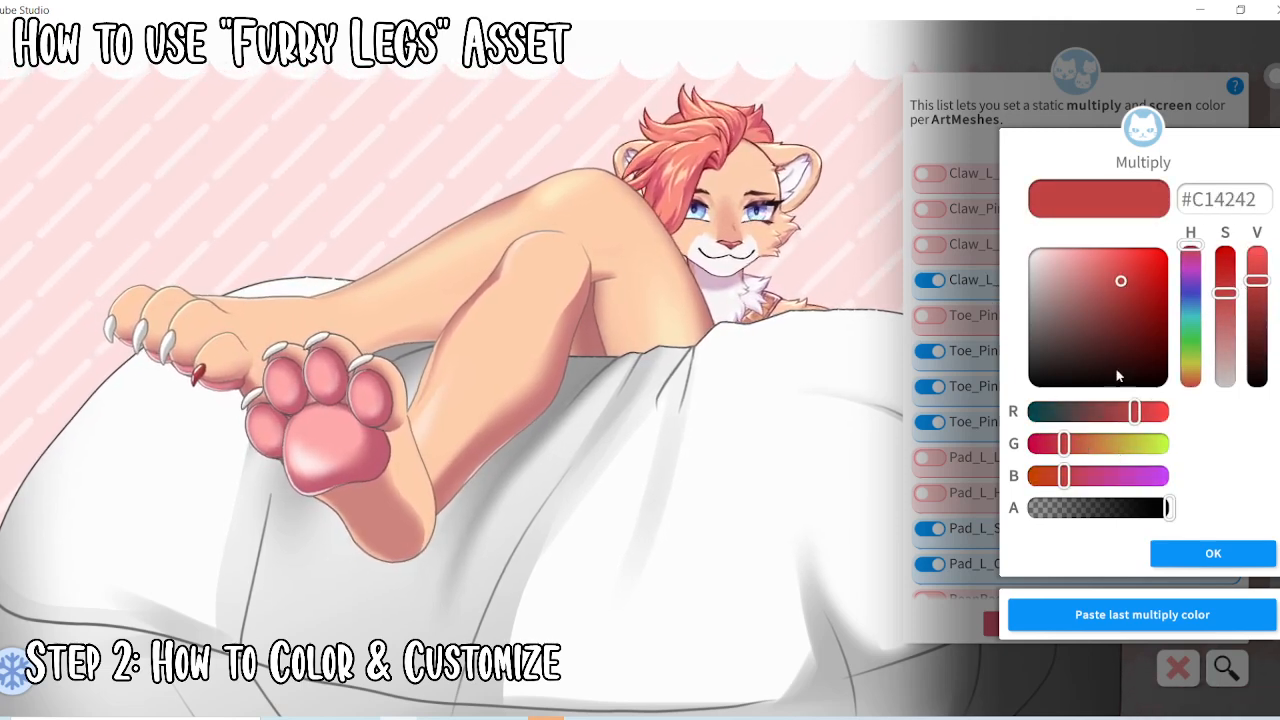
{"action": "left_click_drag", "start_coordinate": [1053, 483], "coordinate": [1043, 477]}
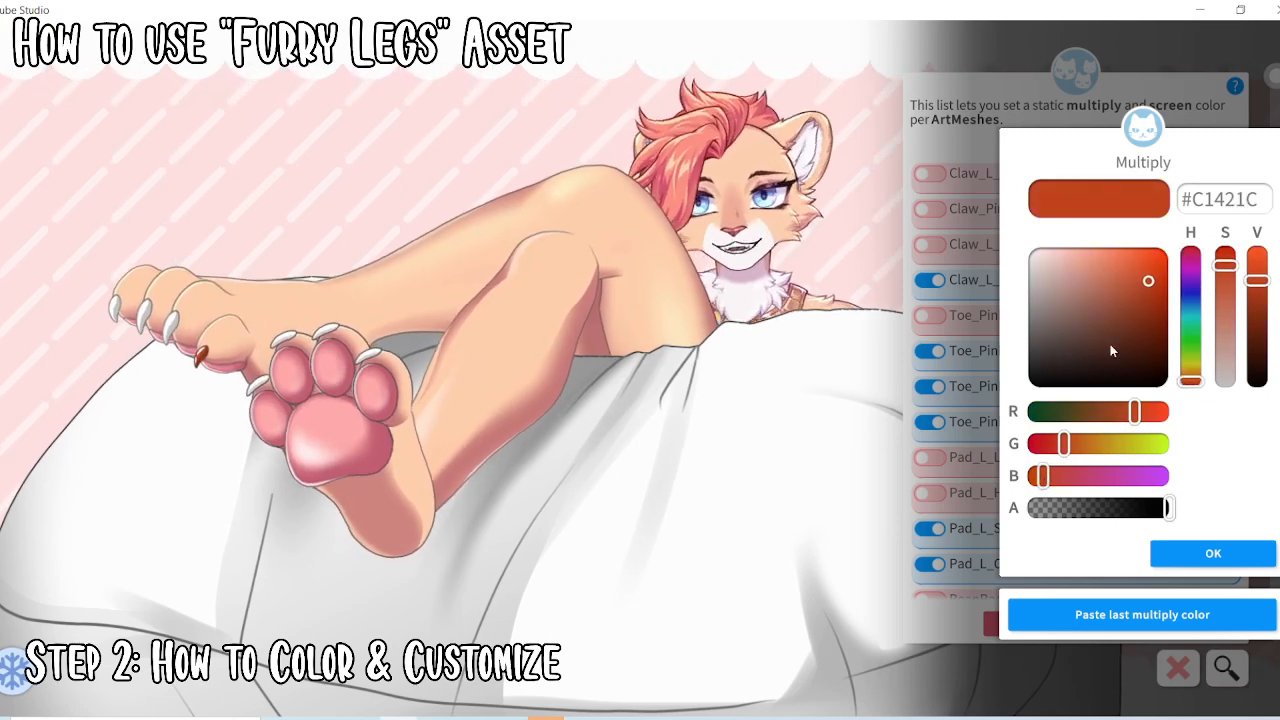
{"action": "mouse_move", "coordinate": [1109, 349]}
{"action": "left_mouse_down"}
{"action": "mouse_move", "coordinate": [1070, 249]}
{"action": "mouse_move", "coordinate": [1076, 298]}
{"action": "mouse_move", "coordinate": [1093, 302]}
{"action": "left_mouse_up"}
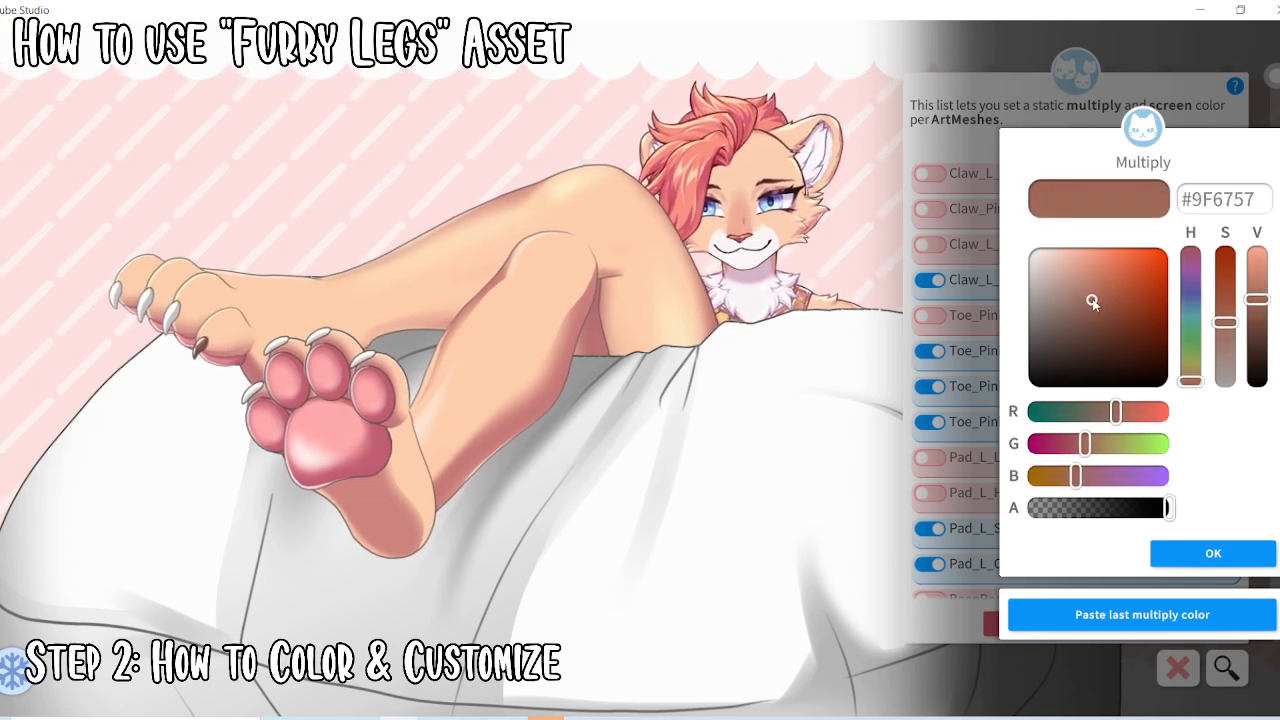
{"action": "left_click", "coordinate": [1201, 550]}
{"action": "left_click", "coordinate": [1201, 551]}
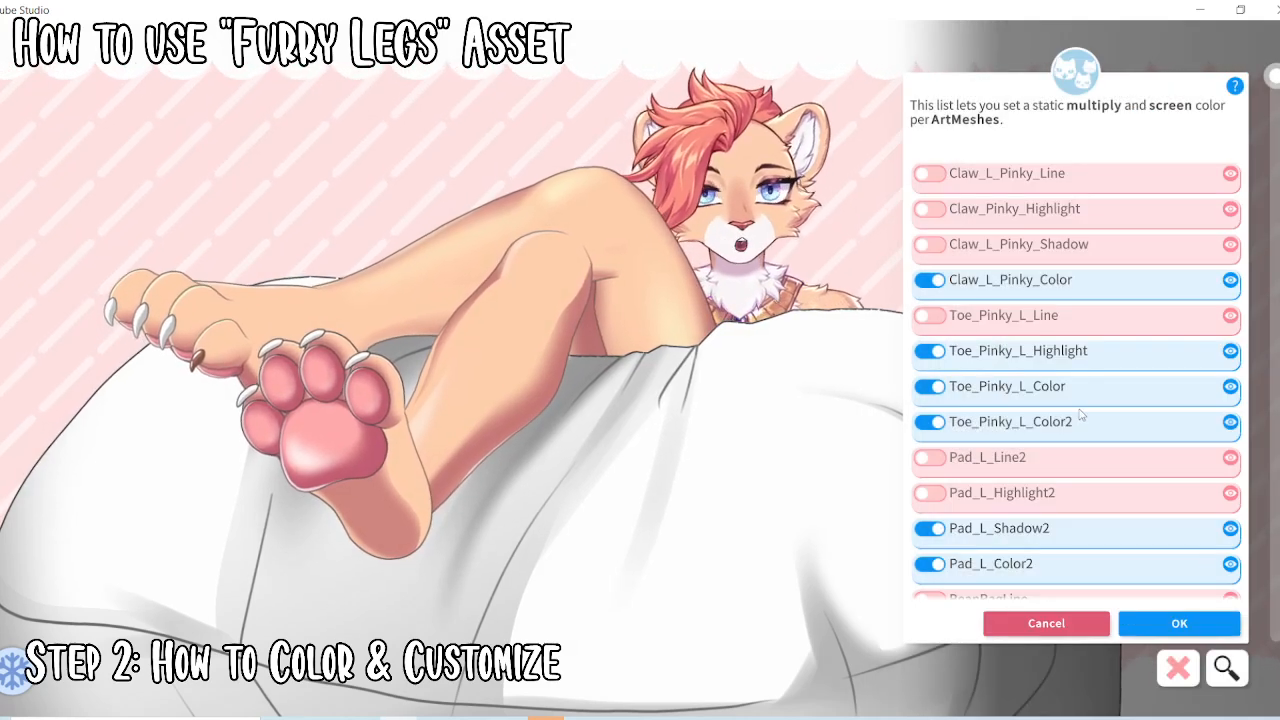
Try hiding the pinky claw's fill by setting the multiply alpha of Claw_L_Pinky_Color to fully transparent
{"action": "left_click", "coordinate": [1080, 420]}
{"action": "left_click_drag", "start_coordinate": [1163, 511], "coordinate": [933, 513]}
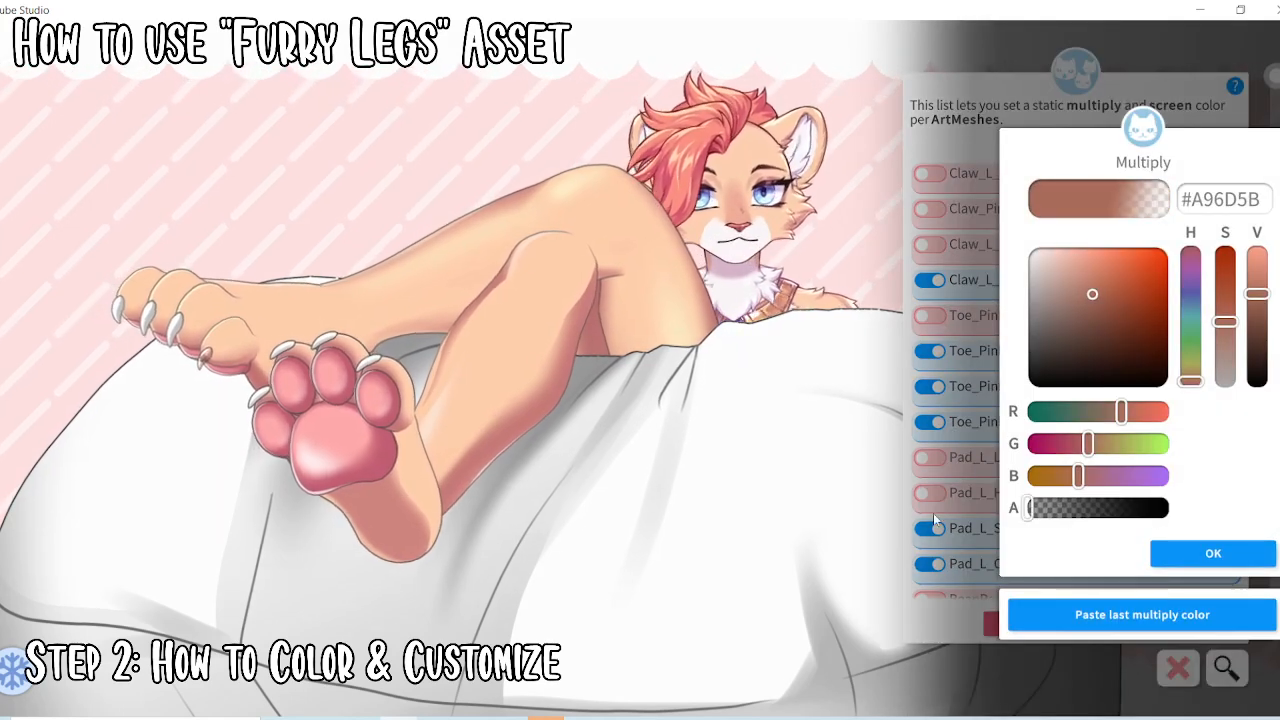
{"action": "left_click", "coordinate": [1236, 560]}
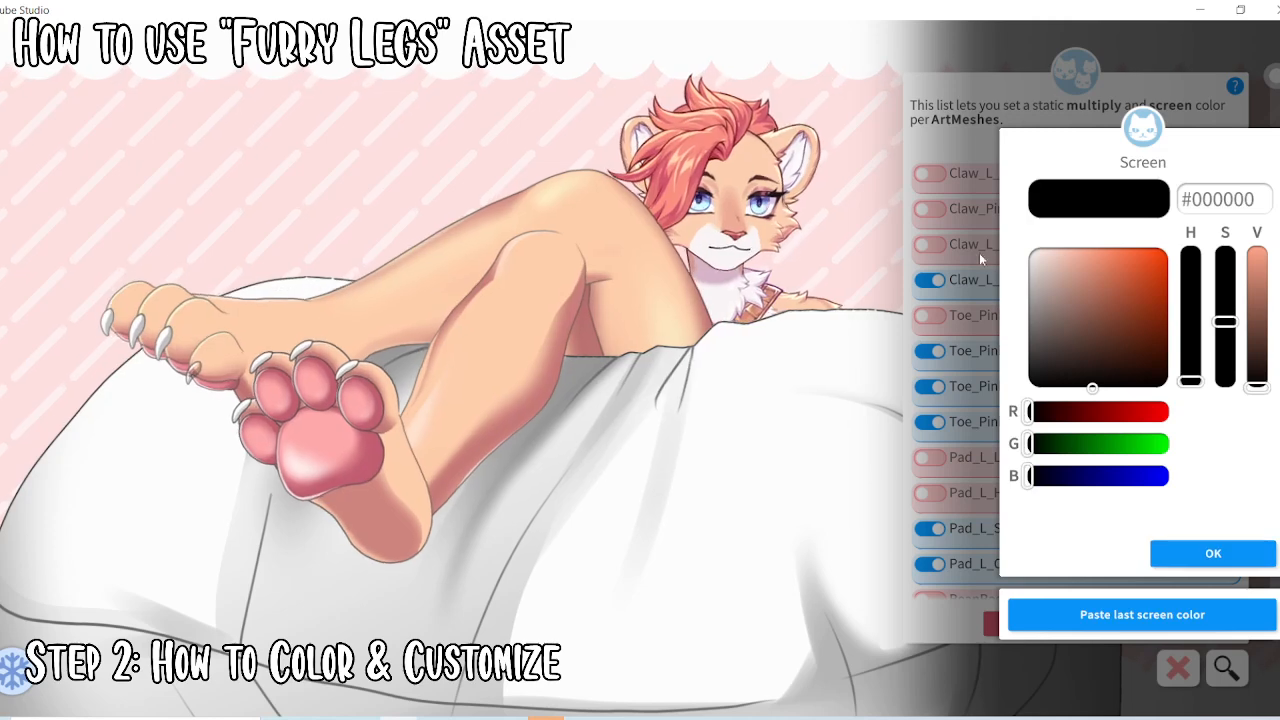
{"action": "left_click", "coordinate": [1232, 556]}
Try making Claw_L_Pinky_Shadow, Claw_Pinky_Highlight and Claw_L_Pinky_Line fully transparent through their multiply alpha
{"action": "left_click", "coordinate": [930, 245]}
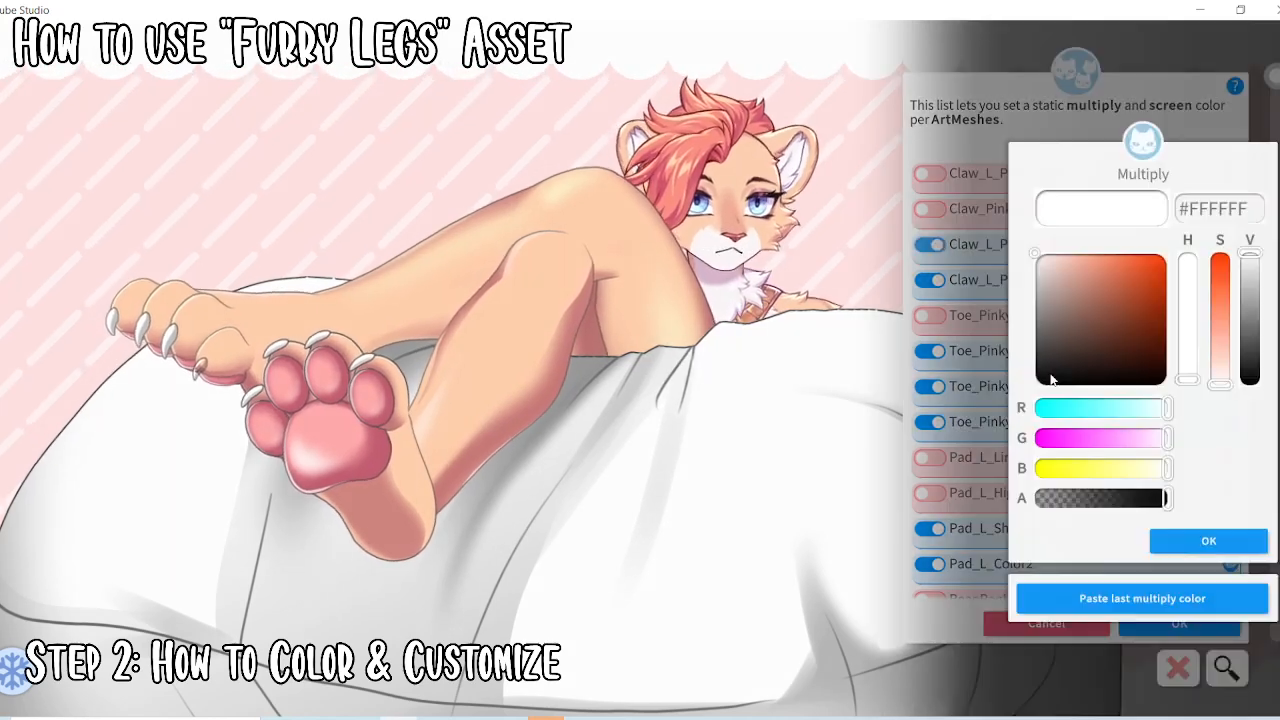
{"action": "left_click", "coordinate": [1213, 553]}
{"action": "left_click", "coordinate": [1213, 553]}
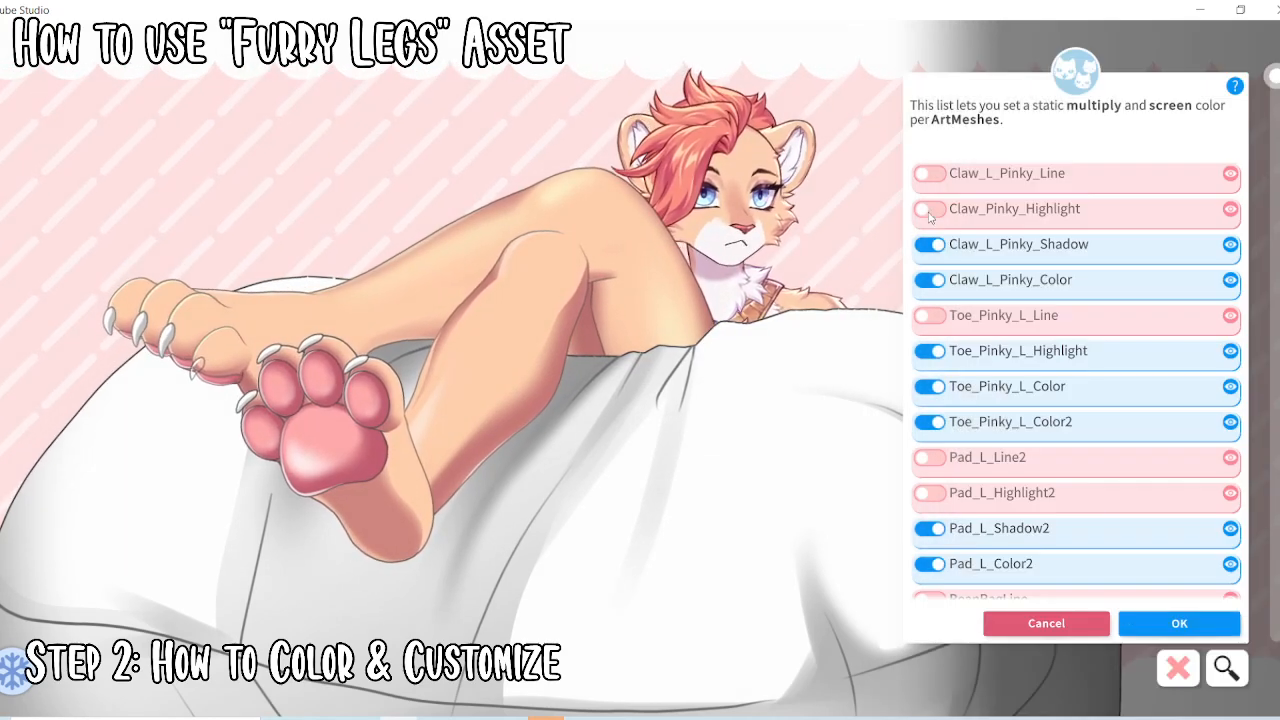
{"action": "left_click", "coordinate": [930, 209]}
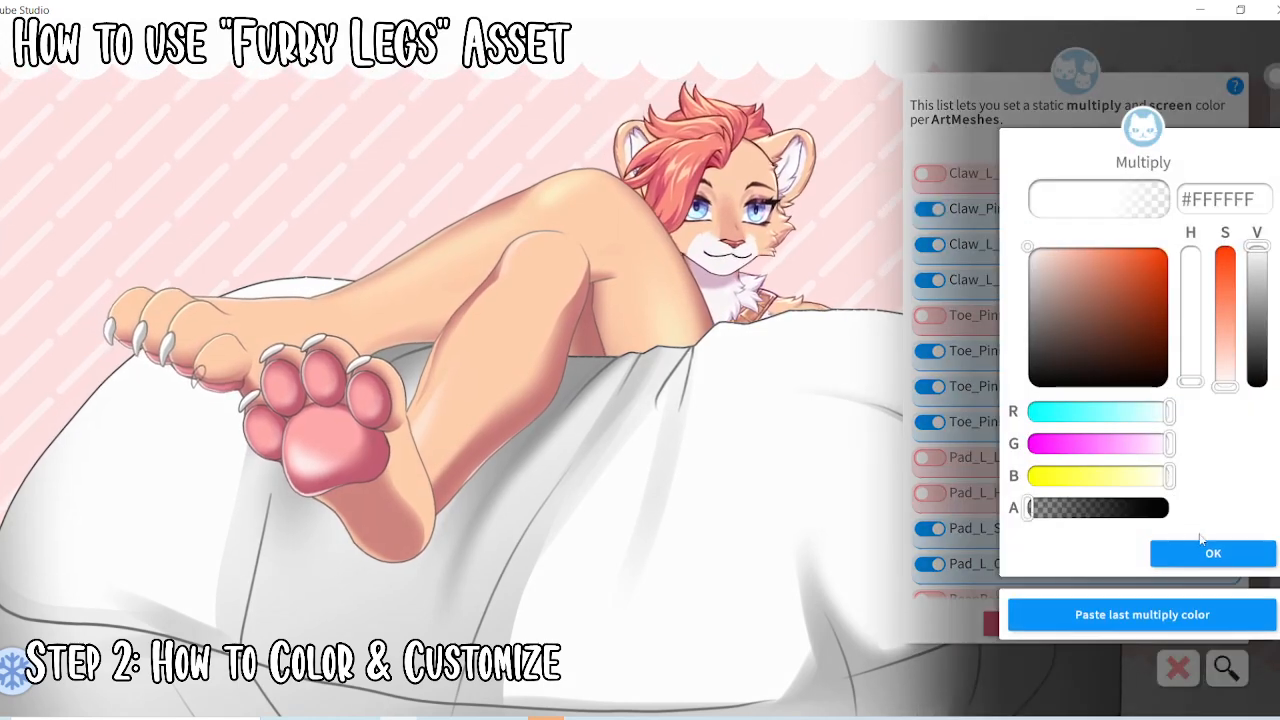
{"action": "left_click", "coordinate": [1213, 553]}
{"action": "left_click", "coordinate": [1213, 553]}
{"action": "left_click", "coordinate": [930, 173]}
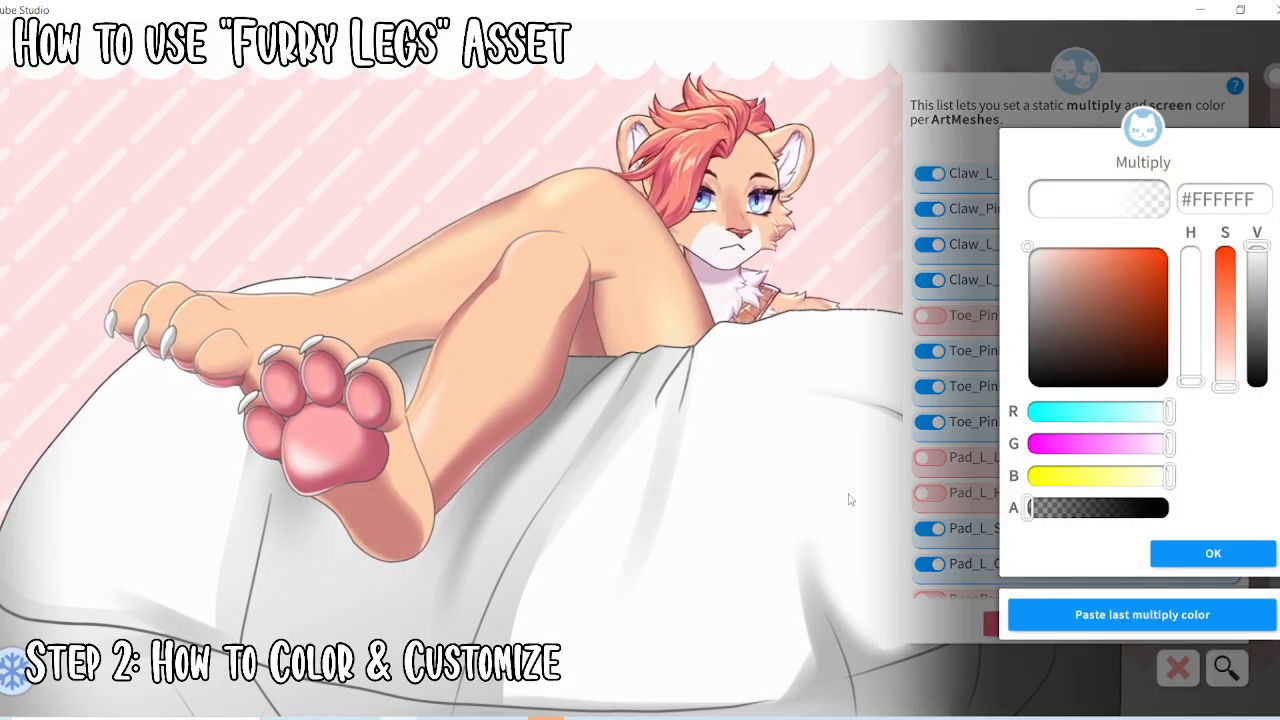
{"action": "left_click", "coordinate": [1213, 553]}
{"action": "left_click", "coordinate": [1213, 553]}
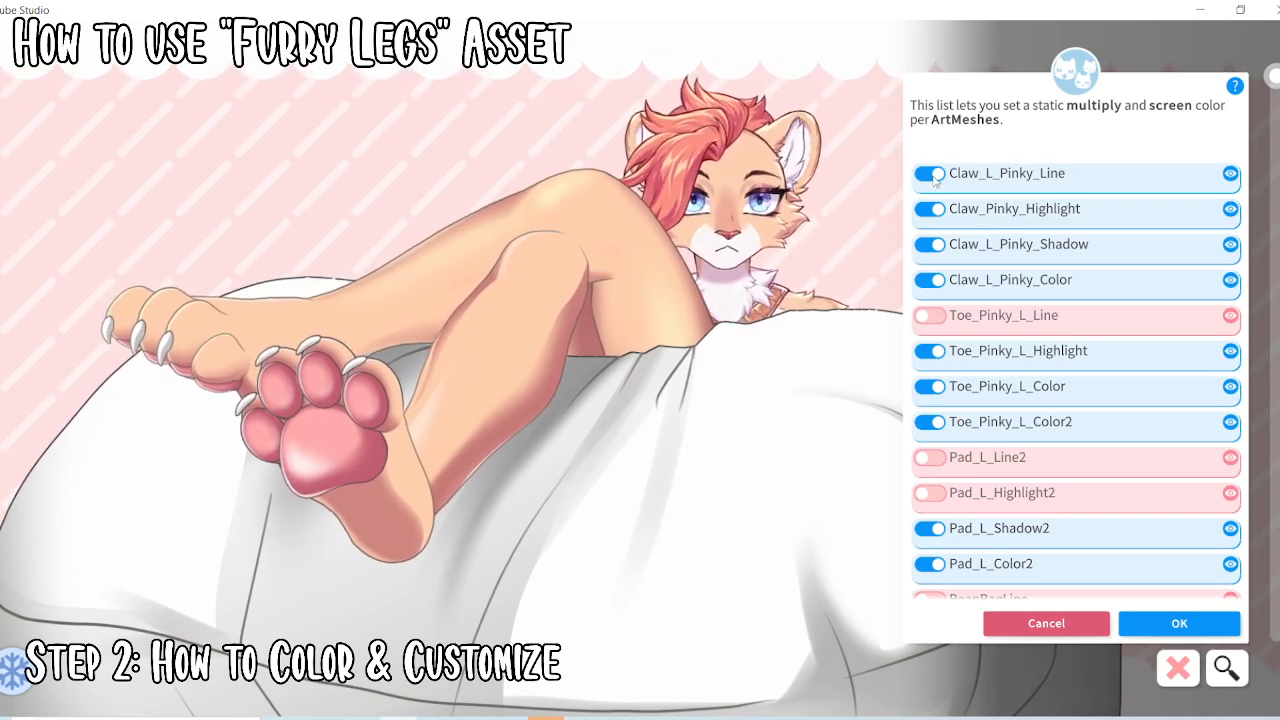
Disable the custom colors on the pinky claw's line, highlight, shadow and color ArtMeshes
{"action": "left_click", "coordinate": [932, 174]}
{"action": "left_click", "coordinate": [930, 209]}
{"action": "left_click", "coordinate": [930, 244]}
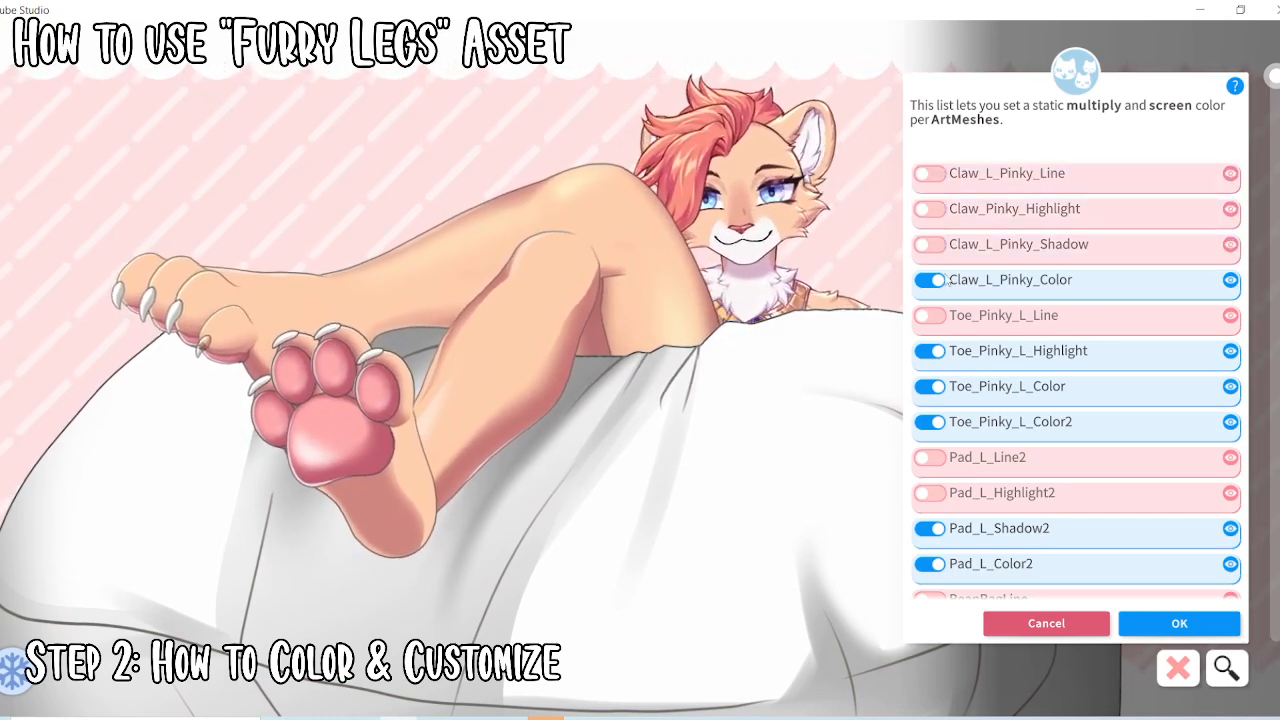
{"action": "left_click", "coordinate": [935, 281]}
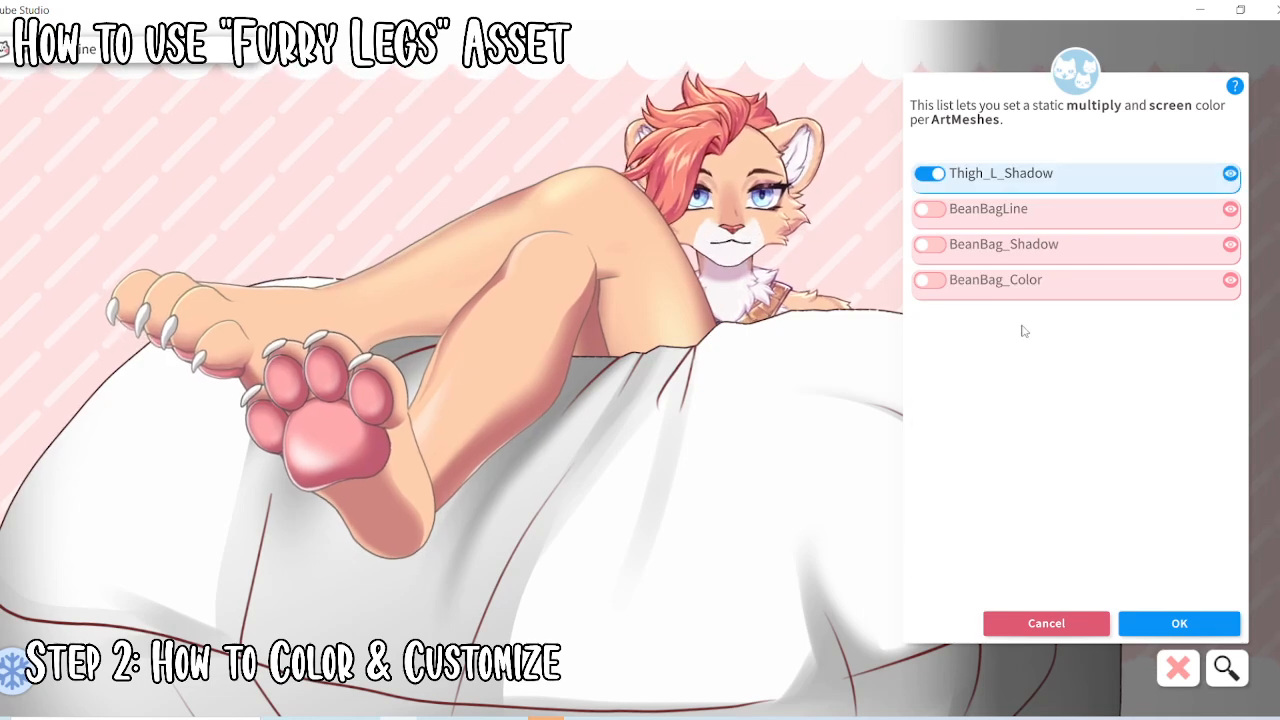
Enable coloring on BeanBag_Color and set its multiply color to light peach #FFDAB7
{"action": "left_click", "coordinate": [930, 280]}
{"action": "left_click_drag", "start_coordinate": [1092, 444], "coordinate": [1133, 453]}
{"action": "left_click_drag", "start_coordinate": [1112, 411], "coordinate": [1170, 412]}
{"action": "left_click_drag", "start_coordinate": [1064, 250], "coordinate": [1048, 235]}
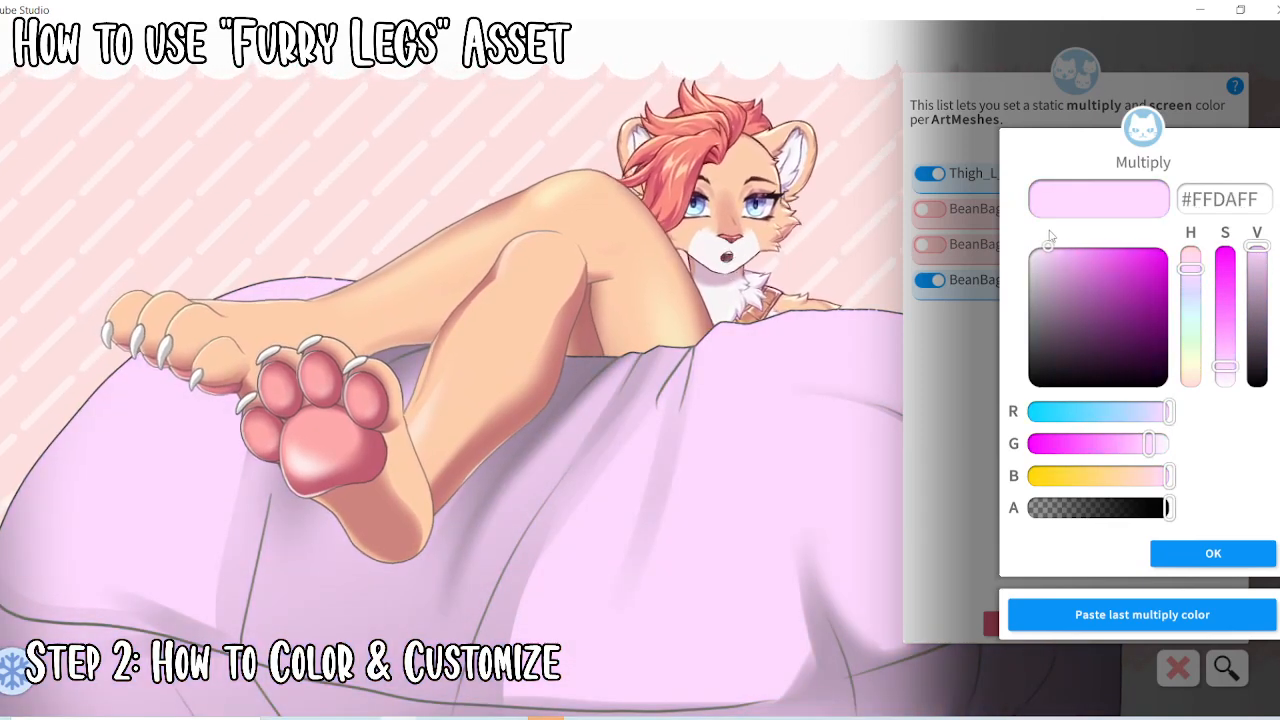
{"action": "left_click_drag", "start_coordinate": [1140, 478], "coordinate": [1131, 478]}
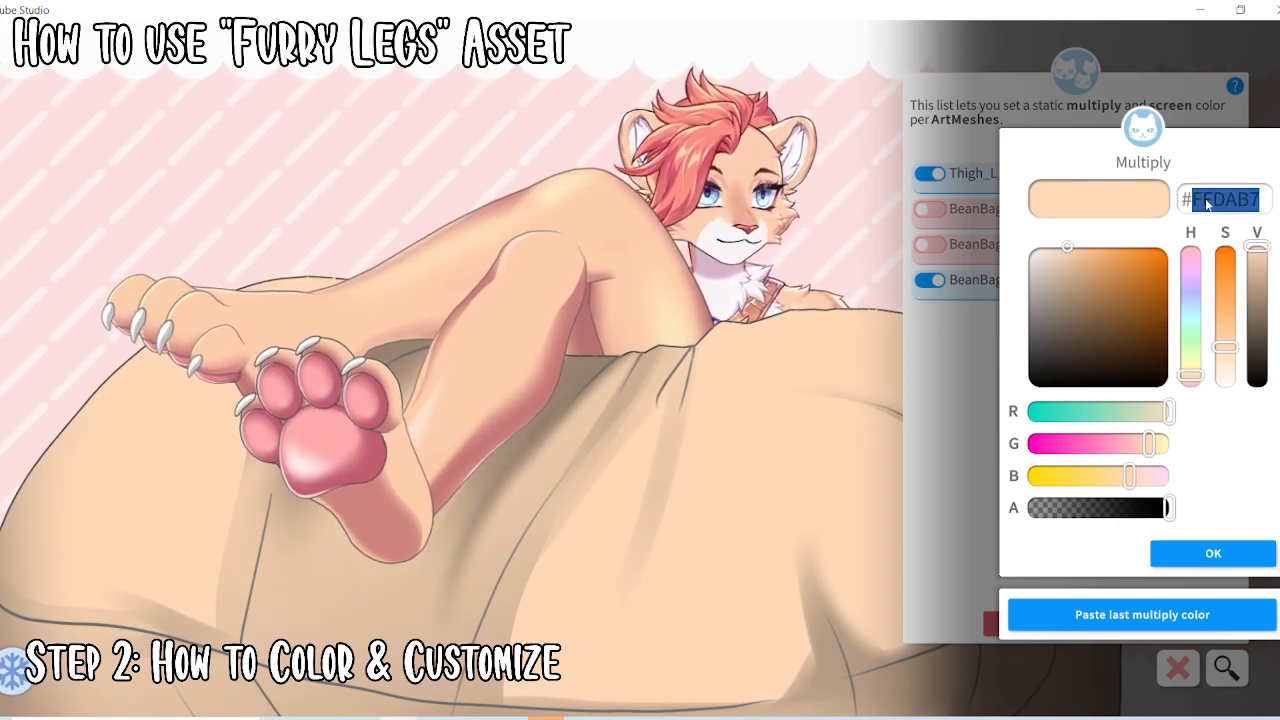
{"action": "left_click", "coordinate": [1213, 556]}
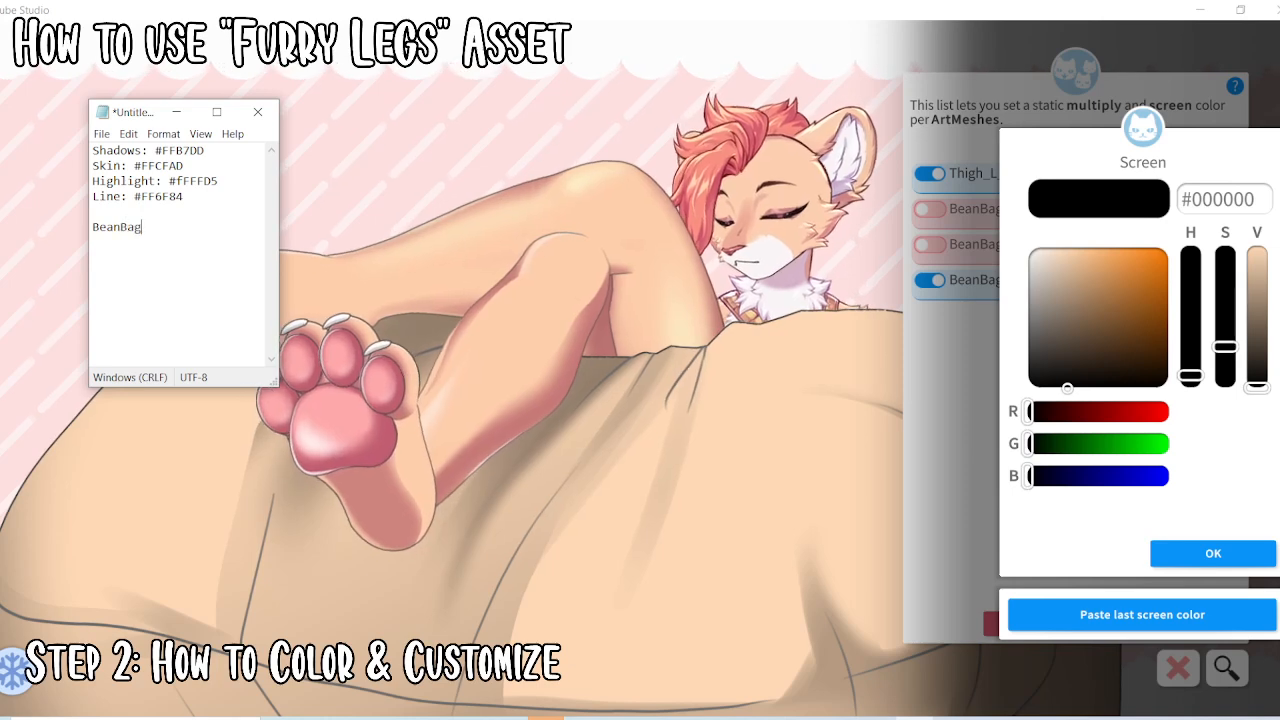
In the Notepad color list, record BeanBag as FFDAB7, add a "BeanBag shadow:" entry, and accept the black screen color for BeanBag_Color
{"action": "key", "text": "Return"}
{"action": "type", "text": "BeanBag shadow:"}
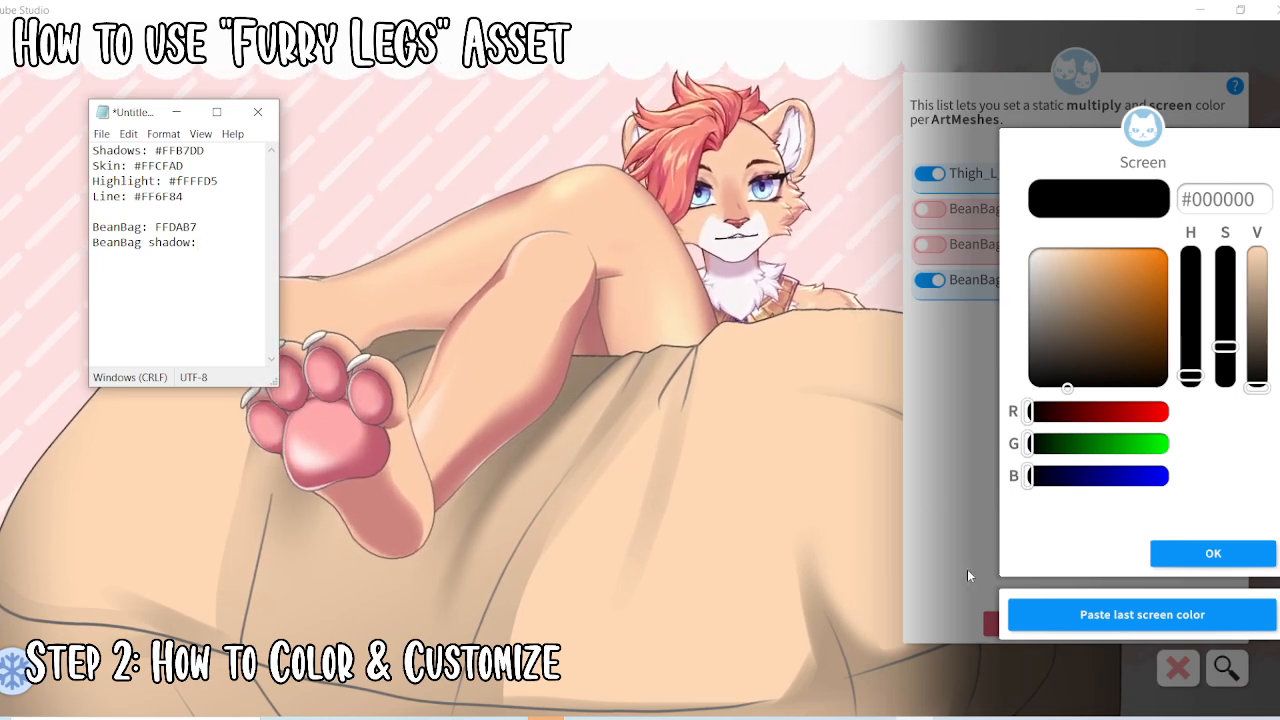
{"action": "left_click", "coordinate": [1220, 556]}
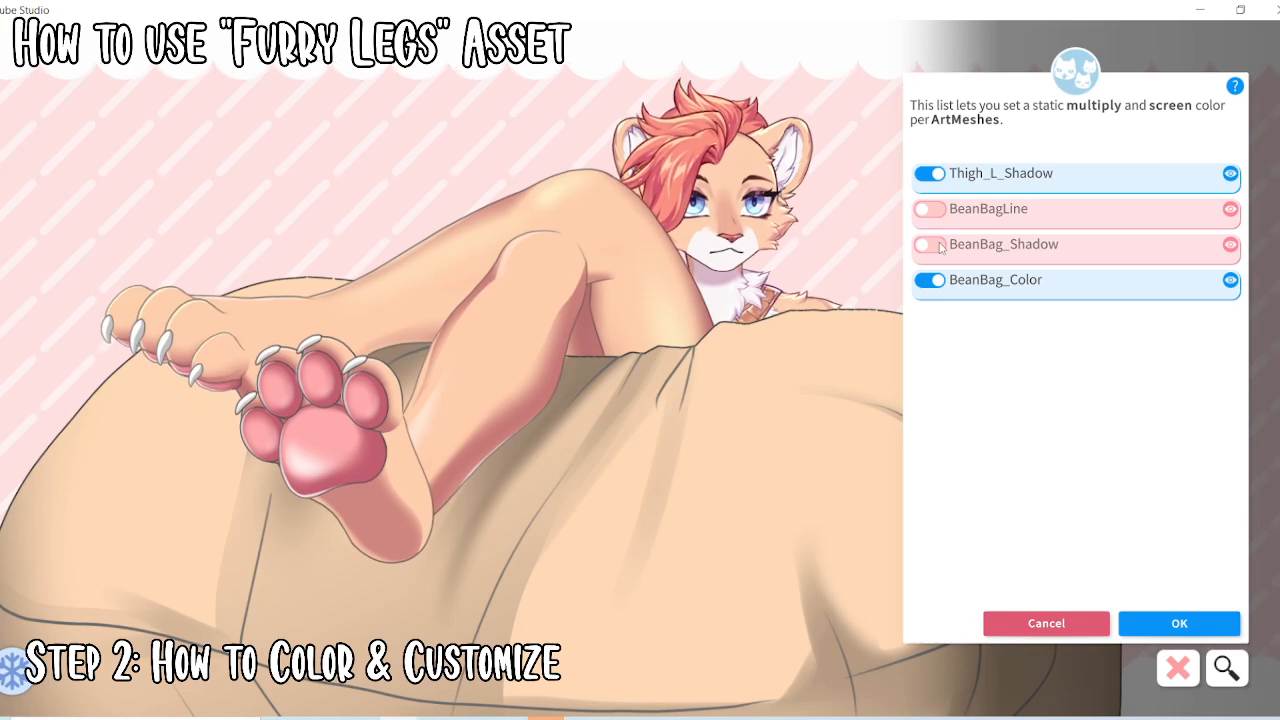
Set the multiply color of BeanBag_Shadow to #FFB2AE, record it in the Notepad color list, and keep the black screen color
{"action": "left_click", "coordinate": [938, 246]}
{"action": "mouse_move", "coordinate": [1141, 453]}
{"action": "left_mouse_down"}
{"action": "mouse_move", "coordinate": [1094, 490]}
{"action": "mouse_move", "coordinate": [1127, 484]}
{"action": "mouse_move", "coordinate": [1100, 444]}
{"action": "mouse_move", "coordinate": [1128, 446]}
{"action": "left_mouse_up"}
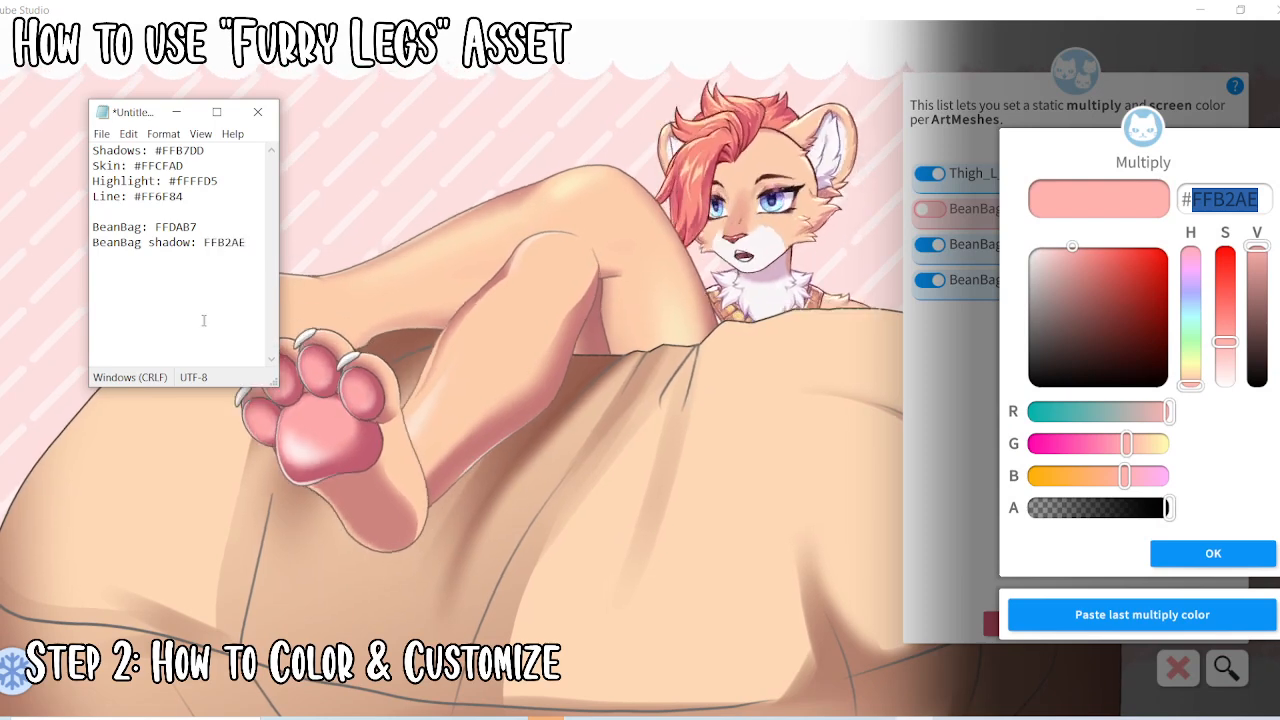
{"action": "left_click", "coordinate": [1235, 560]}
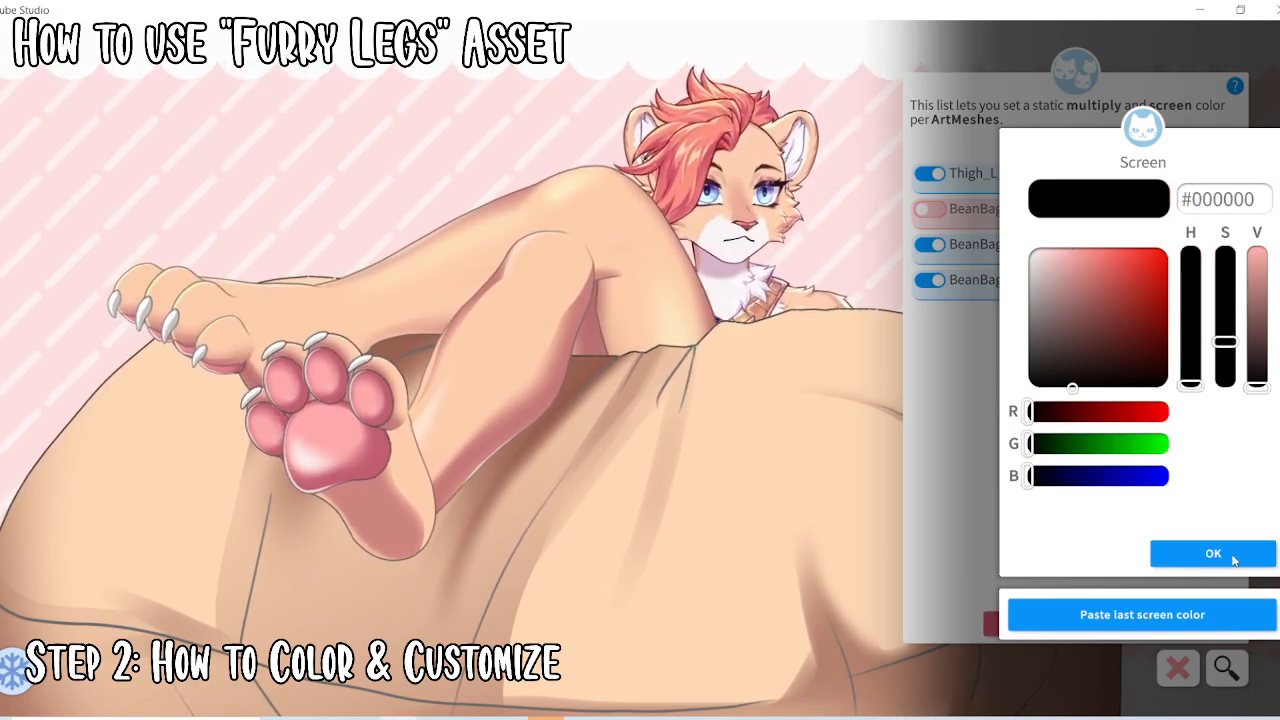
{"action": "left_click", "coordinate": [1213, 554]}
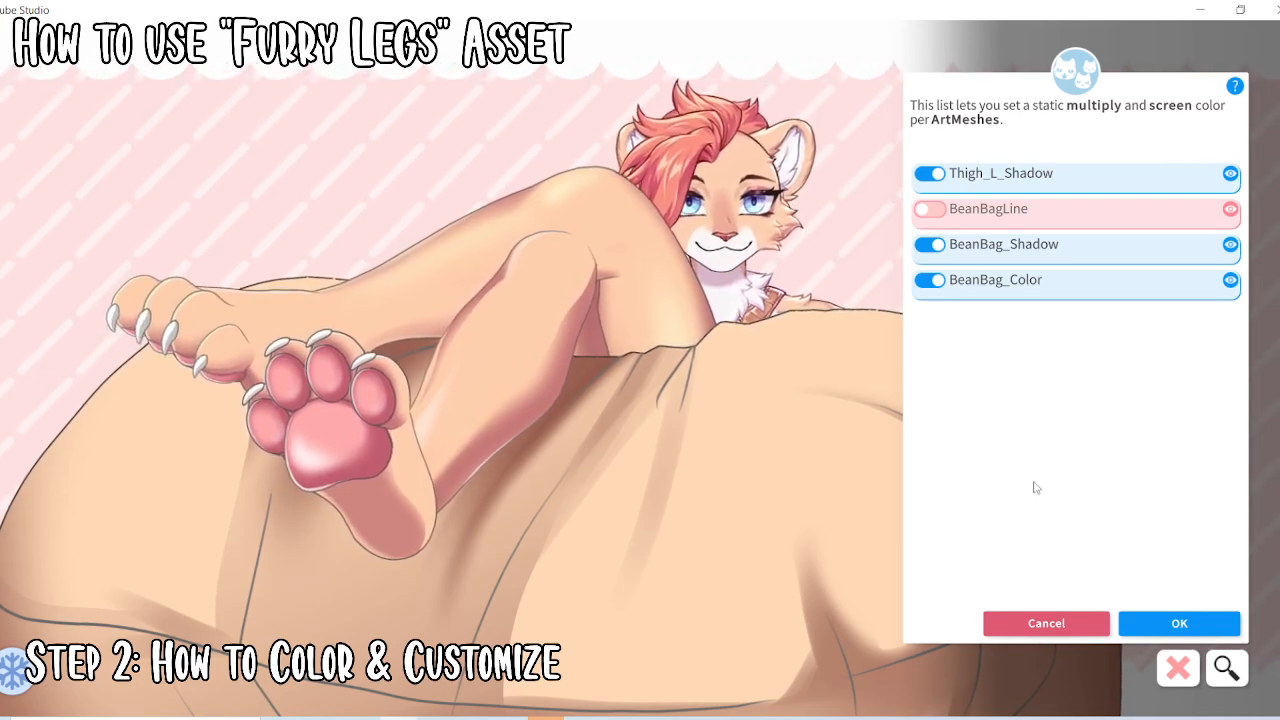
Give BeanBagLine the red multiply color #E70B00 and keep its black screen color
{"action": "left_click", "coordinate": [940, 208]}
{"action": "left_click_drag", "start_coordinate": [1110, 370], "coordinate": [1203, 285]}
{"action": "left_click", "coordinate": [1245, 560]}
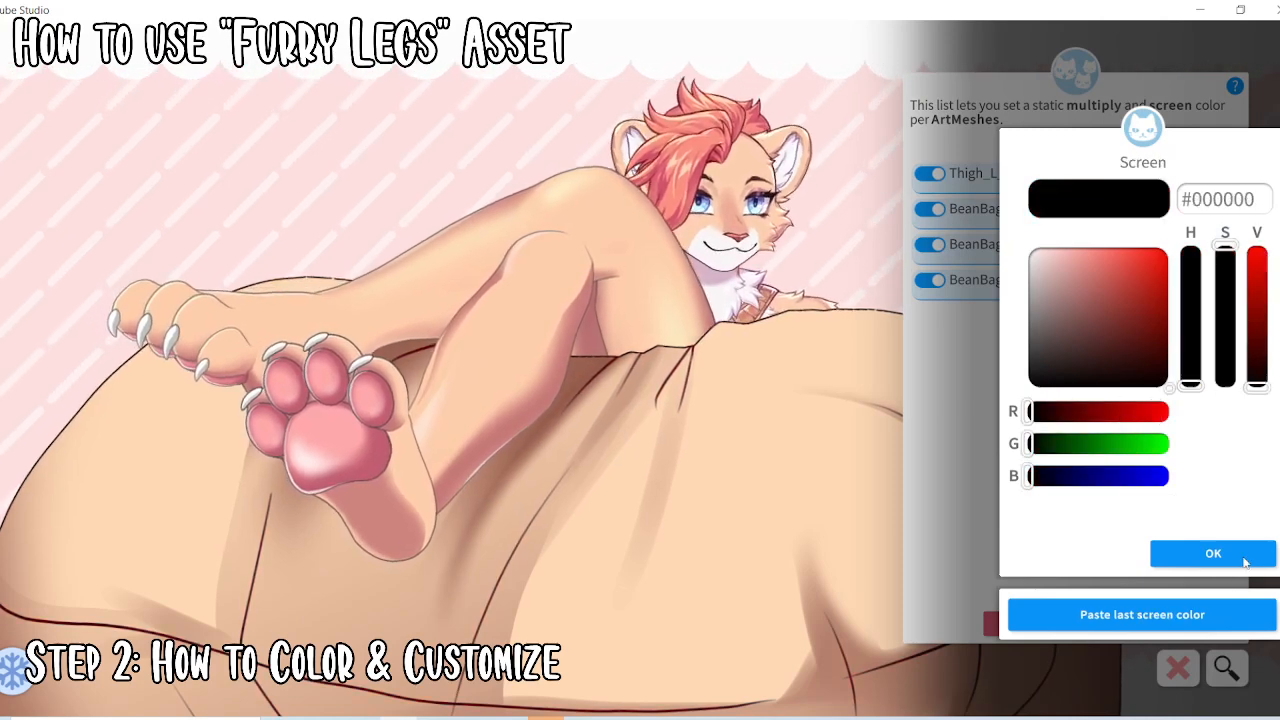
{"action": "left_click", "coordinate": [1244, 562]}
Copy the #E70B00 multiply code of BeanBagLine and paste it into the Notepad color list under "Bean Bag Line:"
{"action": "left_click", "coordinate": [1036, 217]}
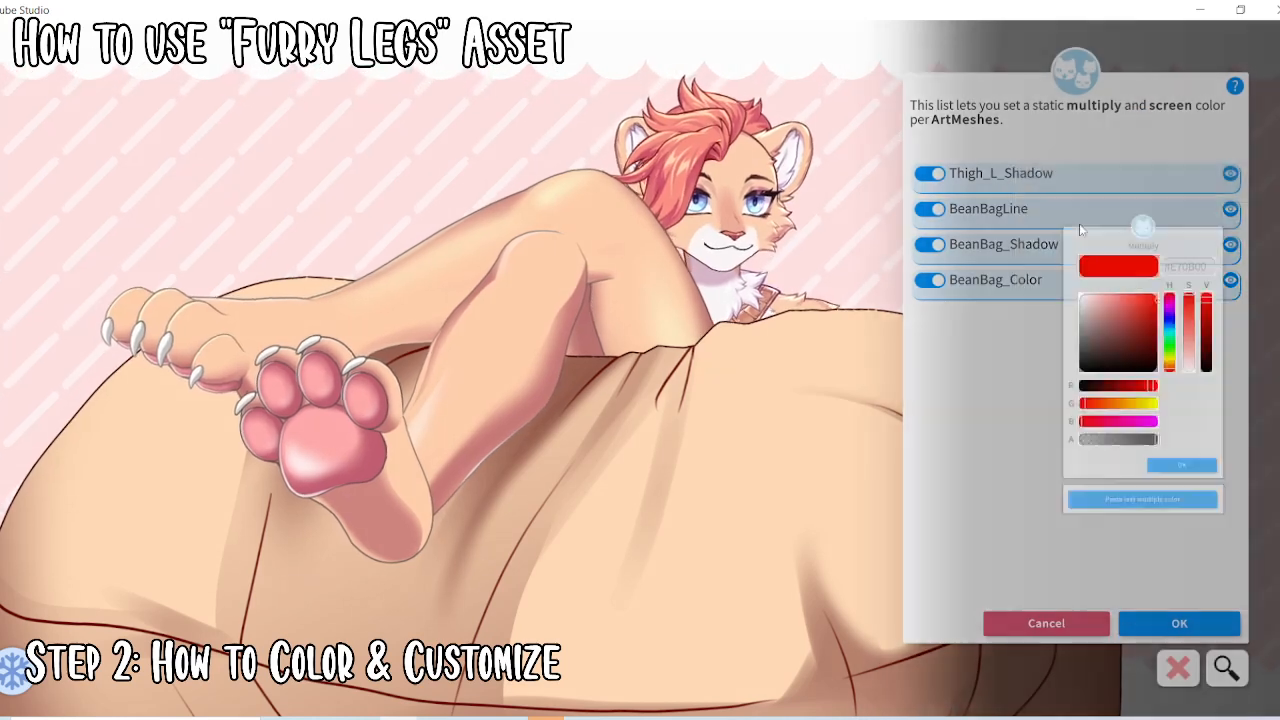
{"action": "left_click", "coordinate": [1220, 205]}
{"action": "key", "text": "ctrl+c"}
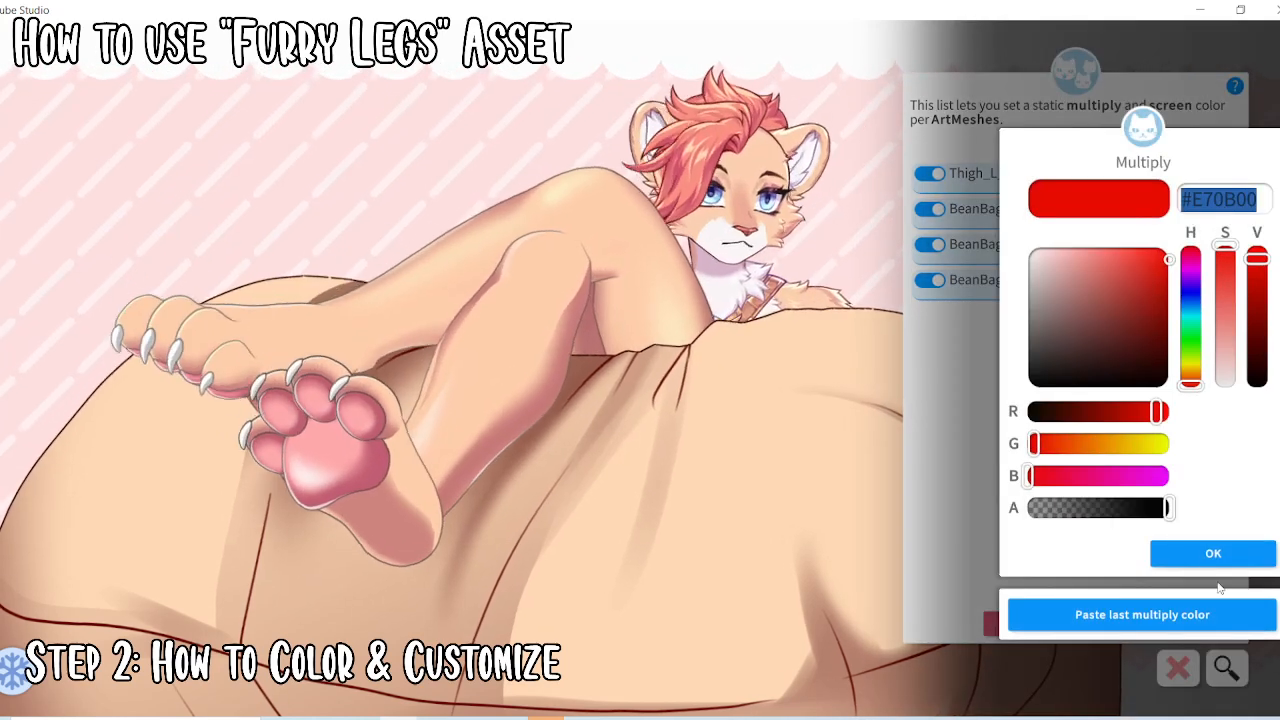
{"action": "left_click", "coordinate": [1220, 558]}
{"action": "left_click", "coordinate": [1160, 556]}
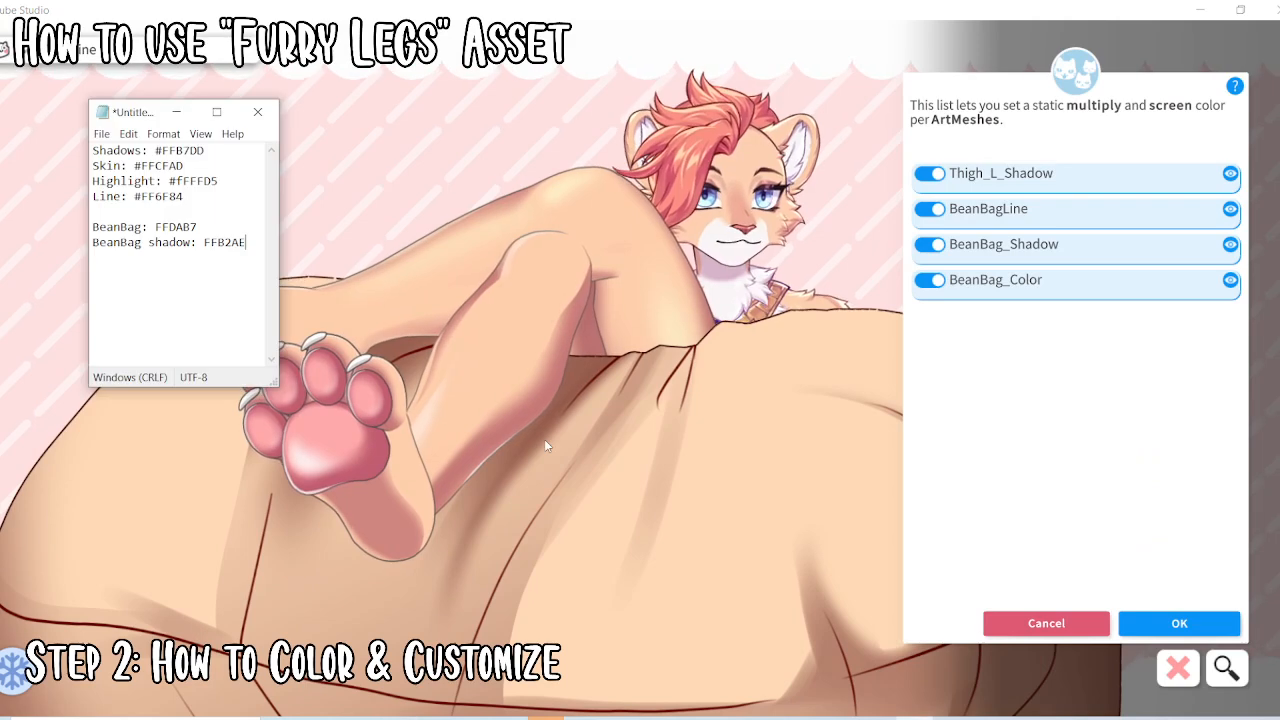
{"action": "key", "text": "Return"}
{"action": "type", "text": "Bean"}
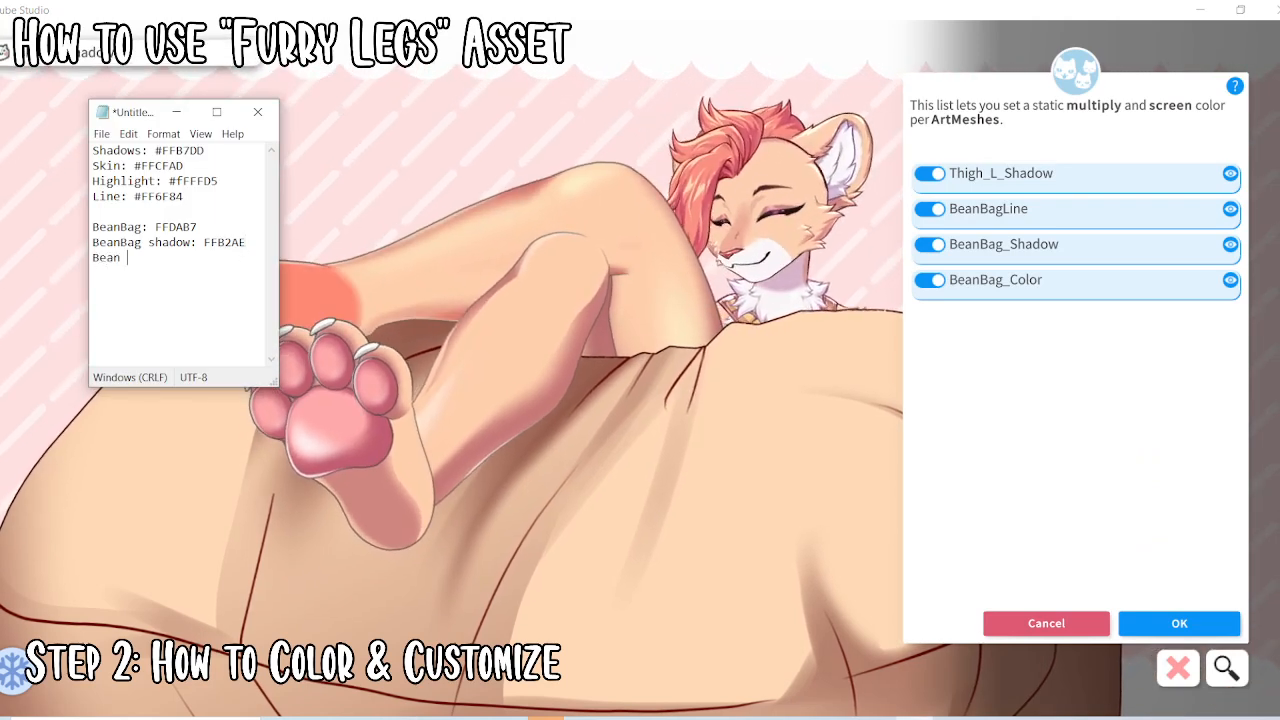
{"action": "type", "text": " Bag Line"}
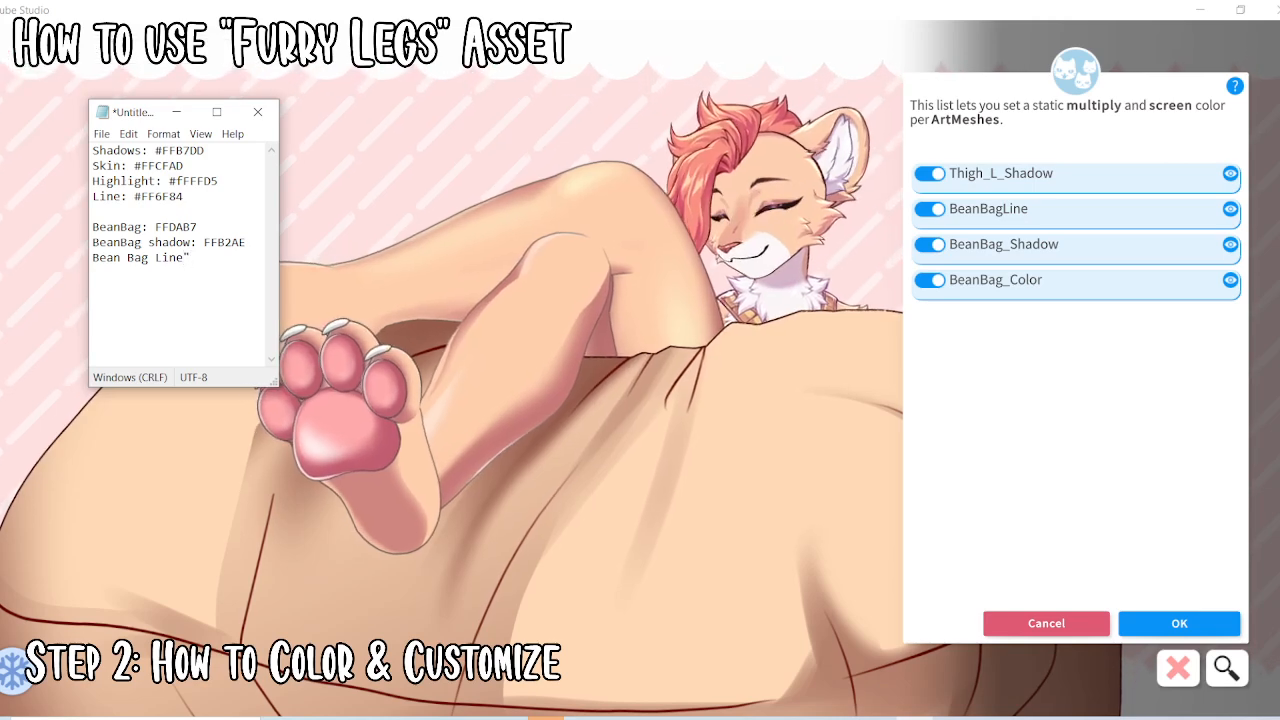
{"action": "type", "text": ":"}
{"action": "key", "text": "ctrl+v"}
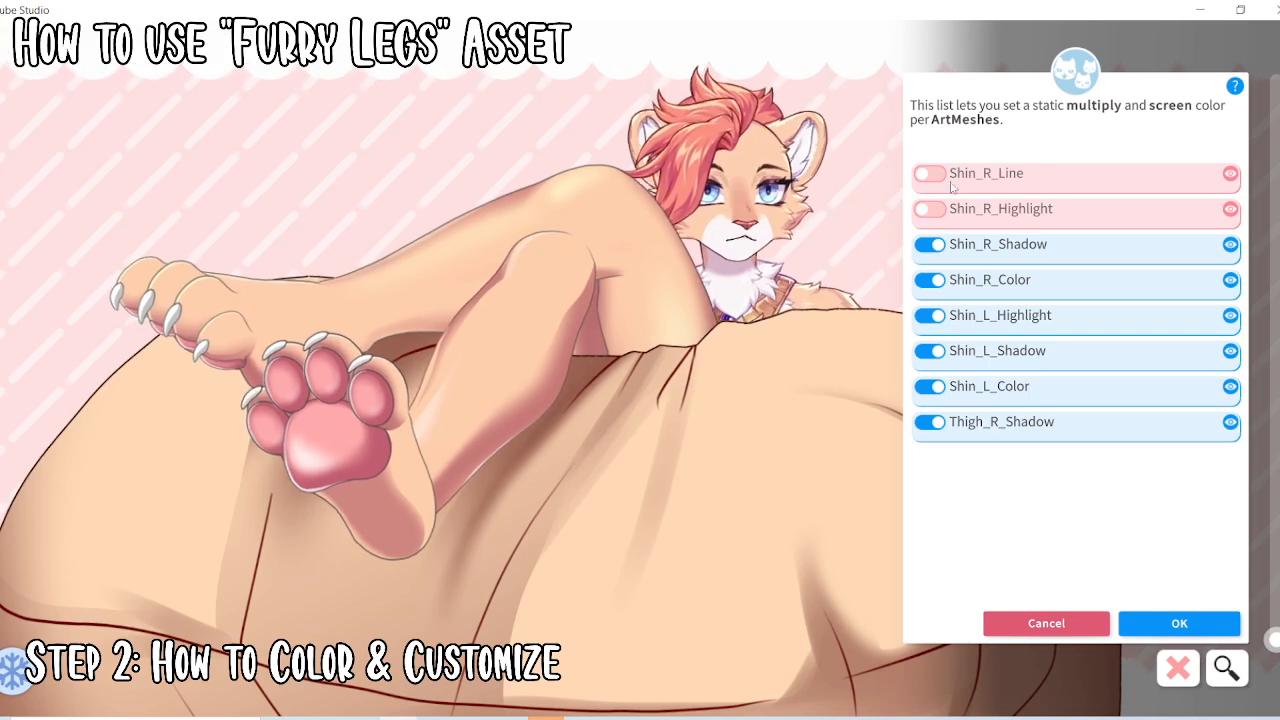
Paste the #E70B00 multiply color onto the right shin's outline, Shin_R_Line, keeping the black screen color
{"action": "left_click", "coordinate": [945, 178]}
{"action": "left_click", "coordinate": [1157, 615]}
{"action": "left_click", "coordinate": [1195, 553]}
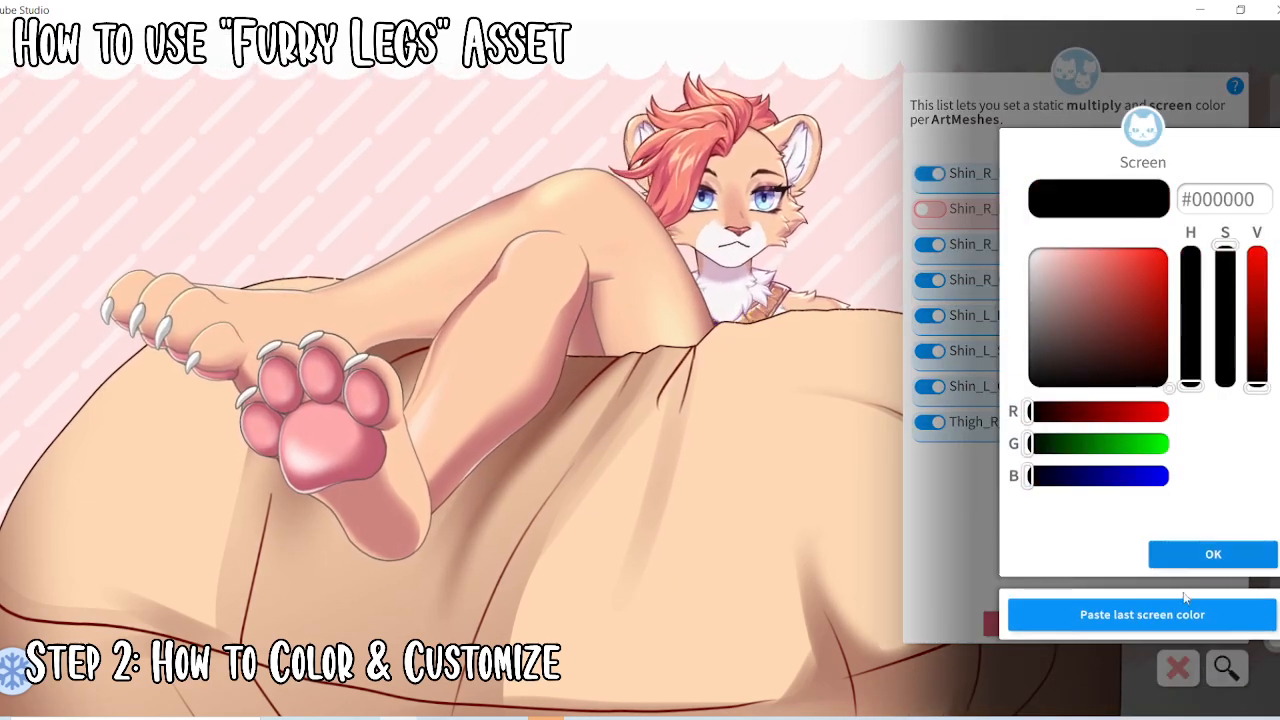
{"action": "left_click", "coordinate": [1185, 552]}
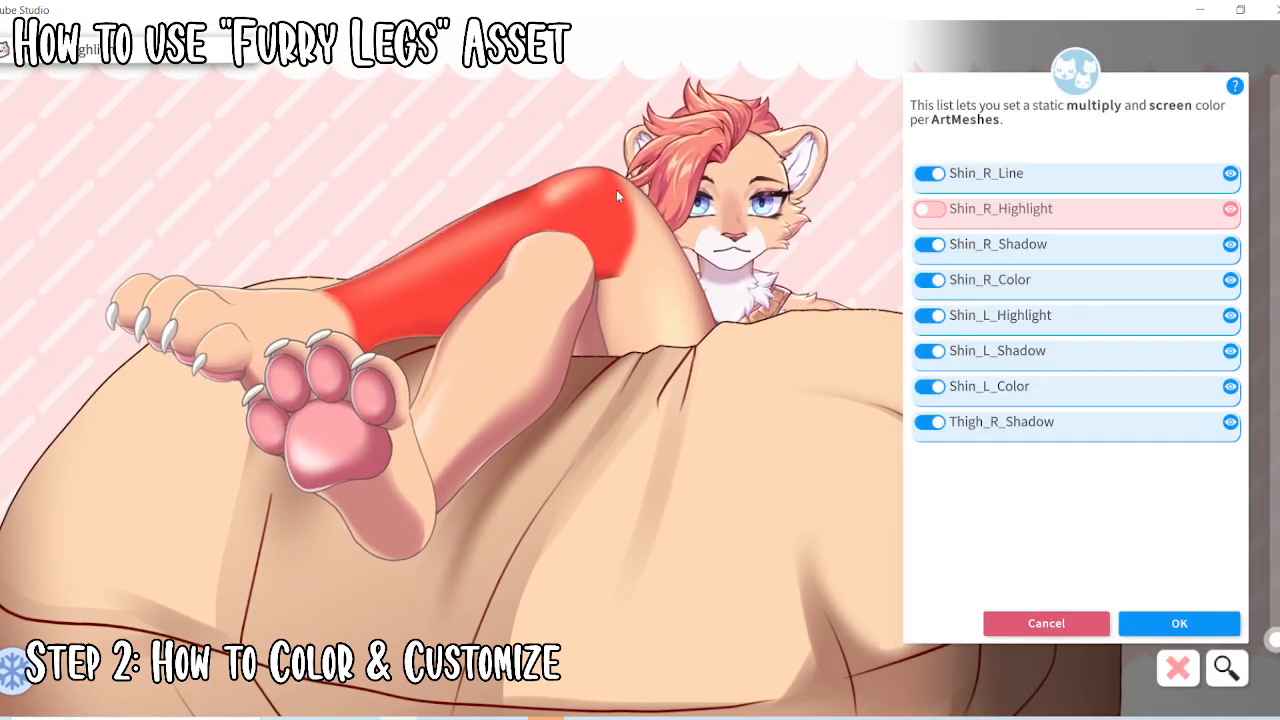
Select the left shin's meshes and paste the #E70B00 multiply color onto Shin_L_Line, keeping the black screen color
{"action": "left_click", "coordinate": [640, 218]}
{"action": "left_click", "coordinate": [522, 199]}
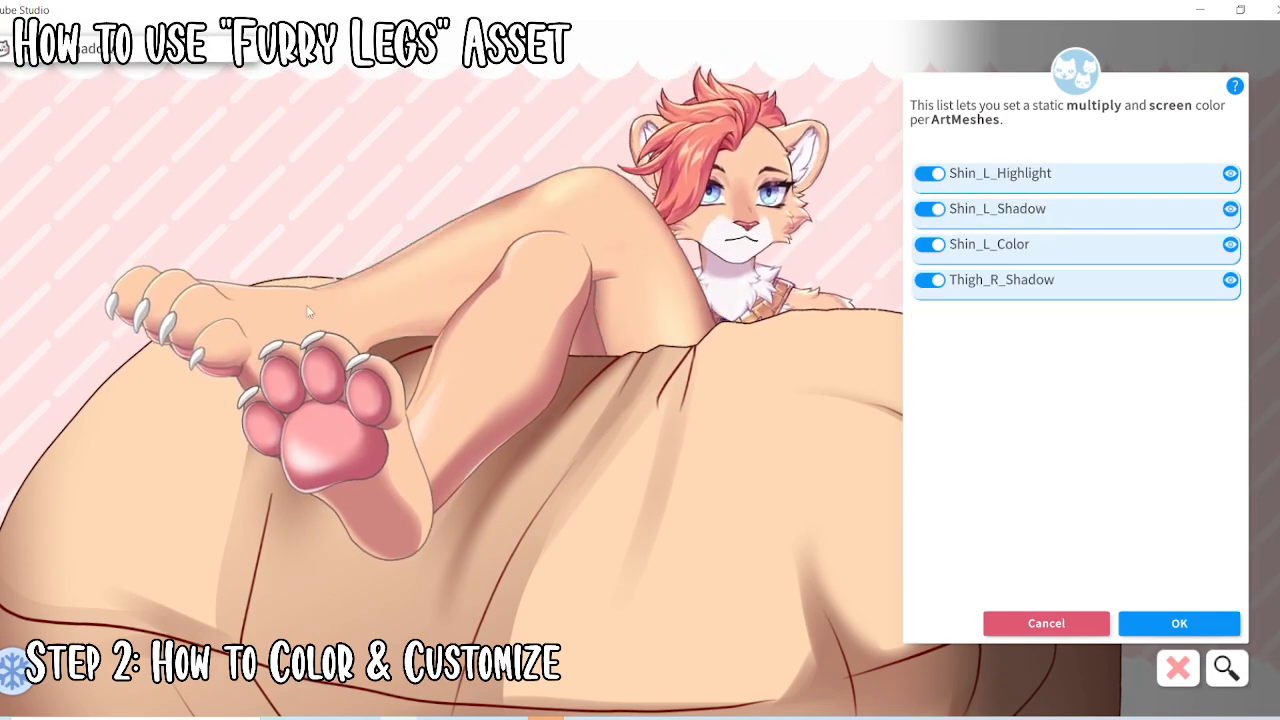
{"action": "left_click", "coordinate": [419, 239]}
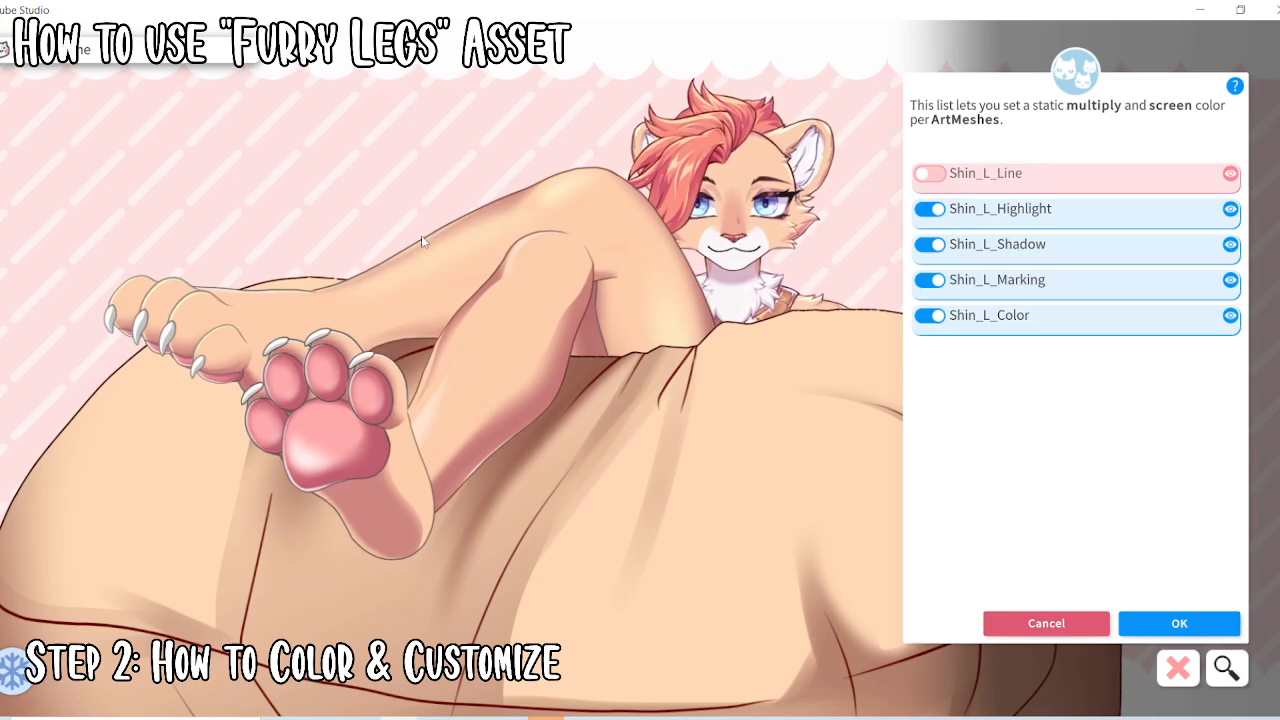
{"action": "left_click", "coordinate": [937, 176]}
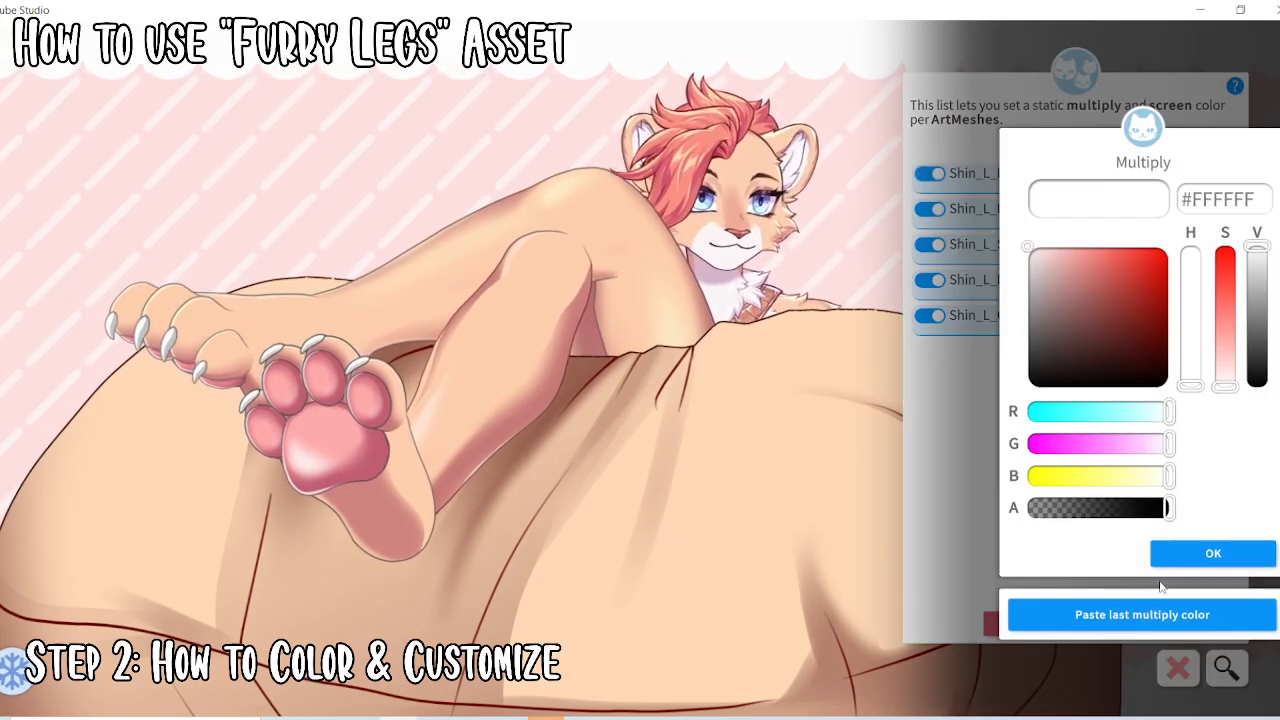
{"action": "left_click", "coordinate": [1142, 614]}
{"action": "left_click", "coordinate": [1213, 553]}
{"action": "left_click", "coordinate": [1174, 553]}
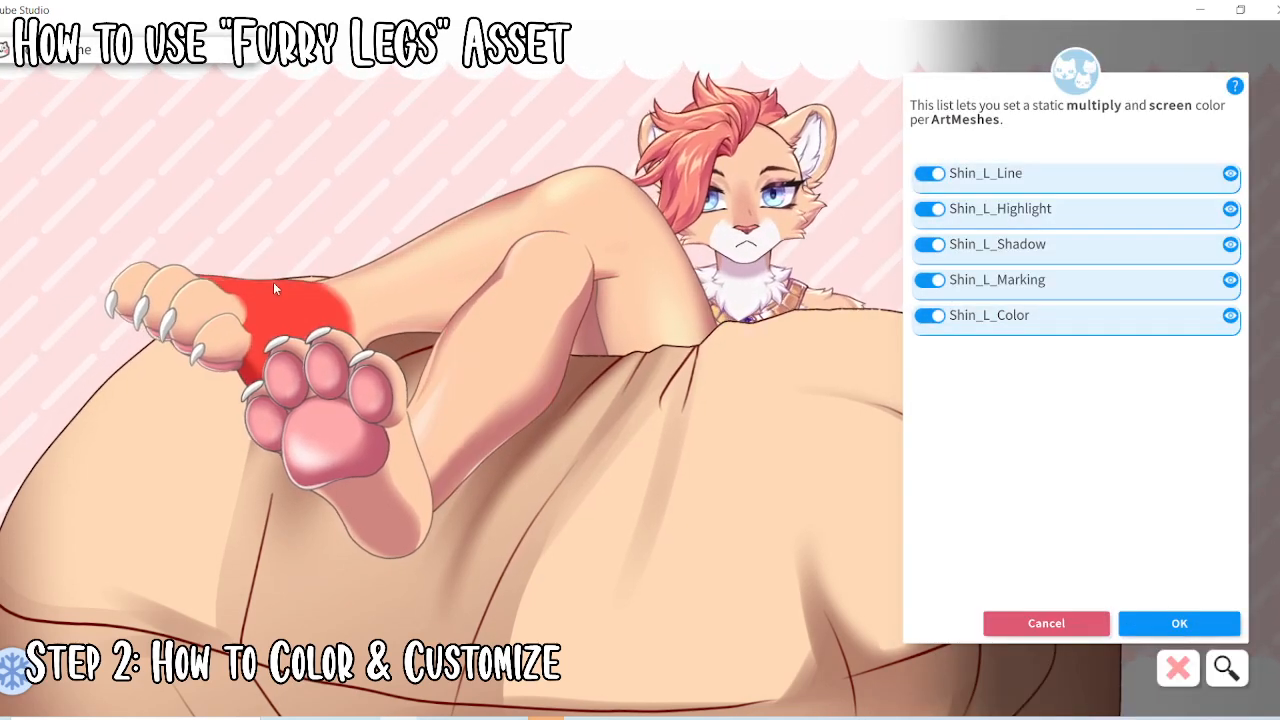
Select the left foot's meshes and paste the #E70B00 multiply color onto Foot_L_Line, keeping the black screen color
{"action": "left_click", "coordinate": [274, 282]}
{"action": "left_click", "coordinate": [930, 173]}
{"action": "left_click", "coordinate": [1142, 614]}
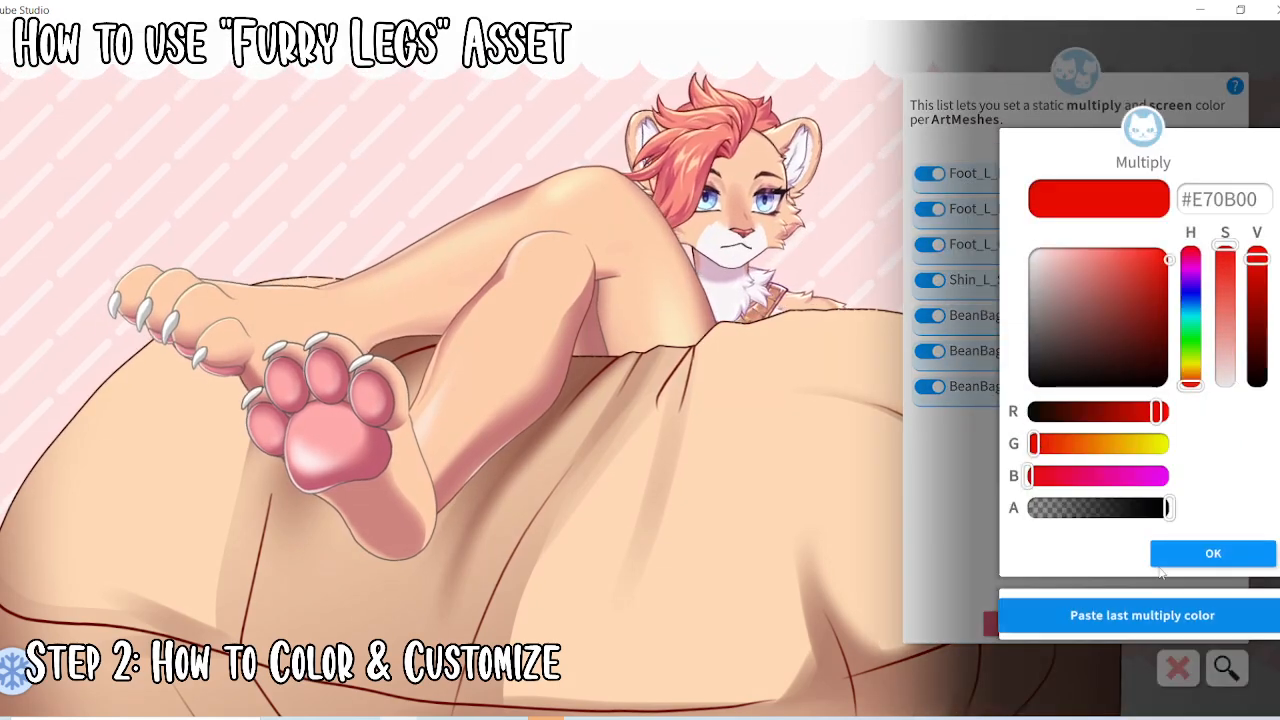
{"action": "left_click", "coordinate": [1213, 553]}
{"action": "left_click", "coordinate": [1174, 553]}
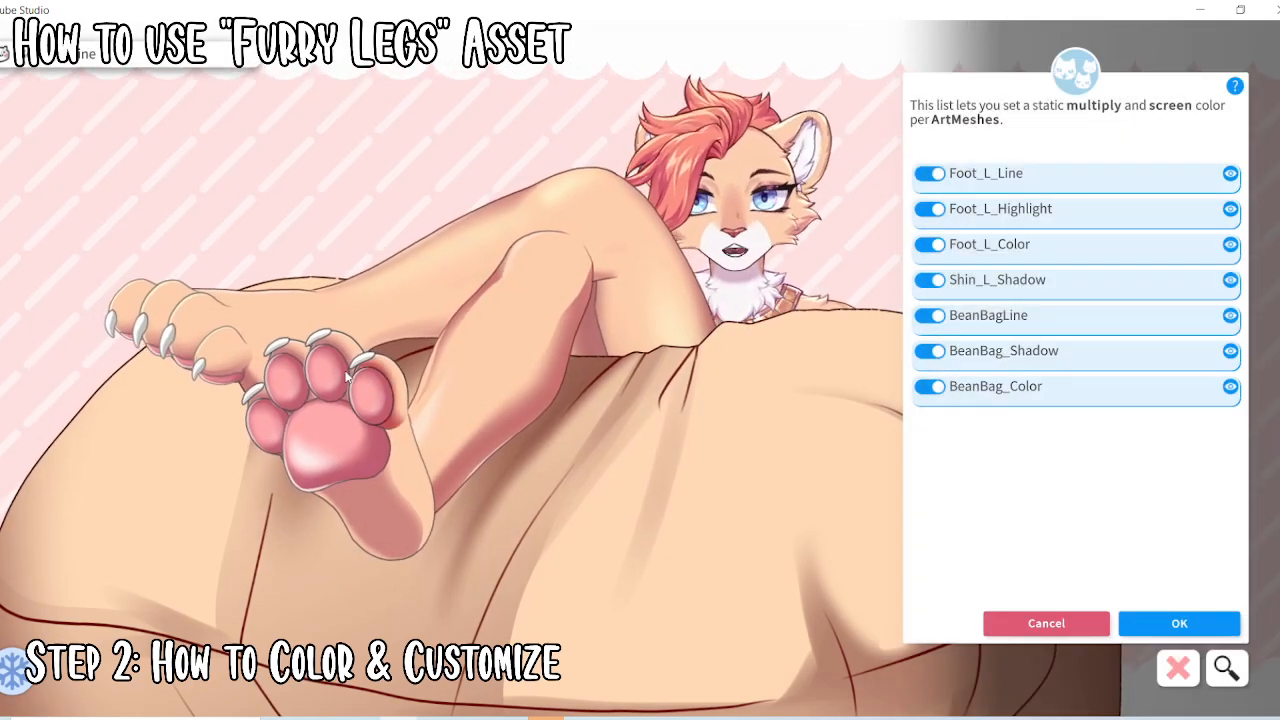
Select the left toe meshes and paste the #E70B00 multiply color onto Toe_2_3_Line, keeping the black screen color
{"action": "left_click", "coordinate": [222, 301]}
{"action": "left_click", "coordinate": [932, 459]}
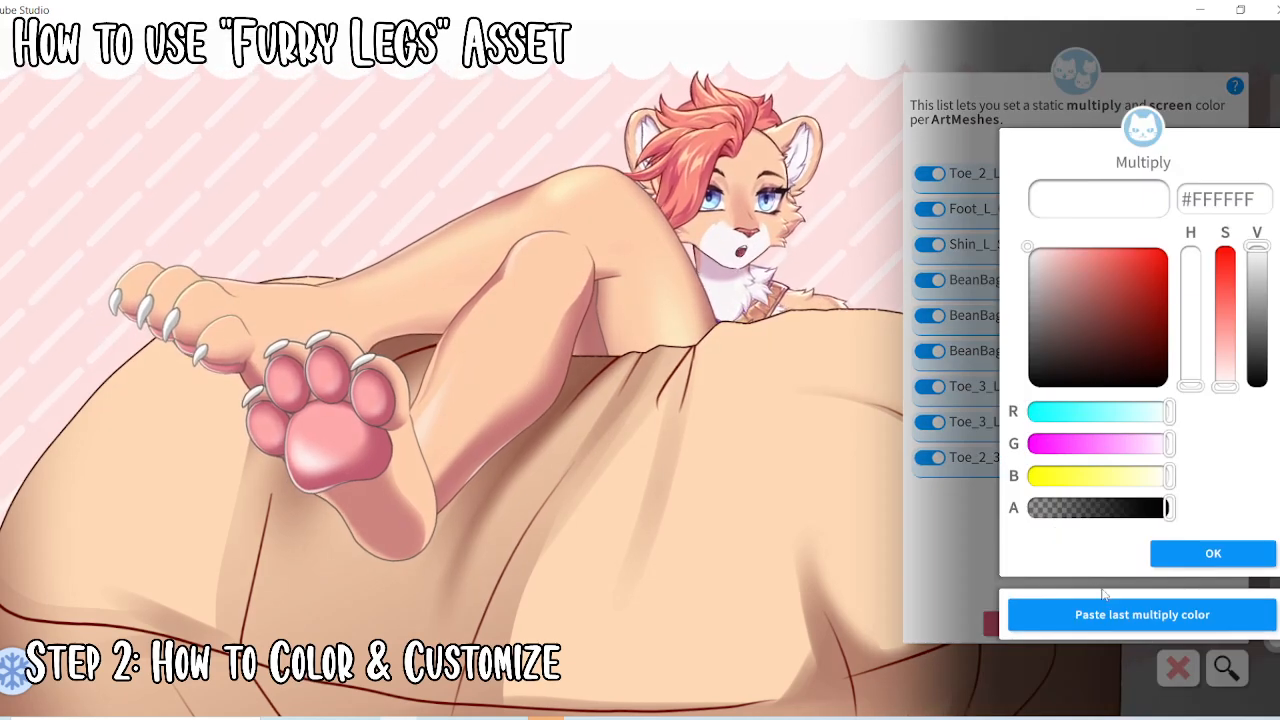
{"action": "left_click", "coordinate": [1114, 617]}
{"action": "left_click", "coordinate": [1213, 553]}
{"action": "left_click", "coordinate": [1187, 556]}
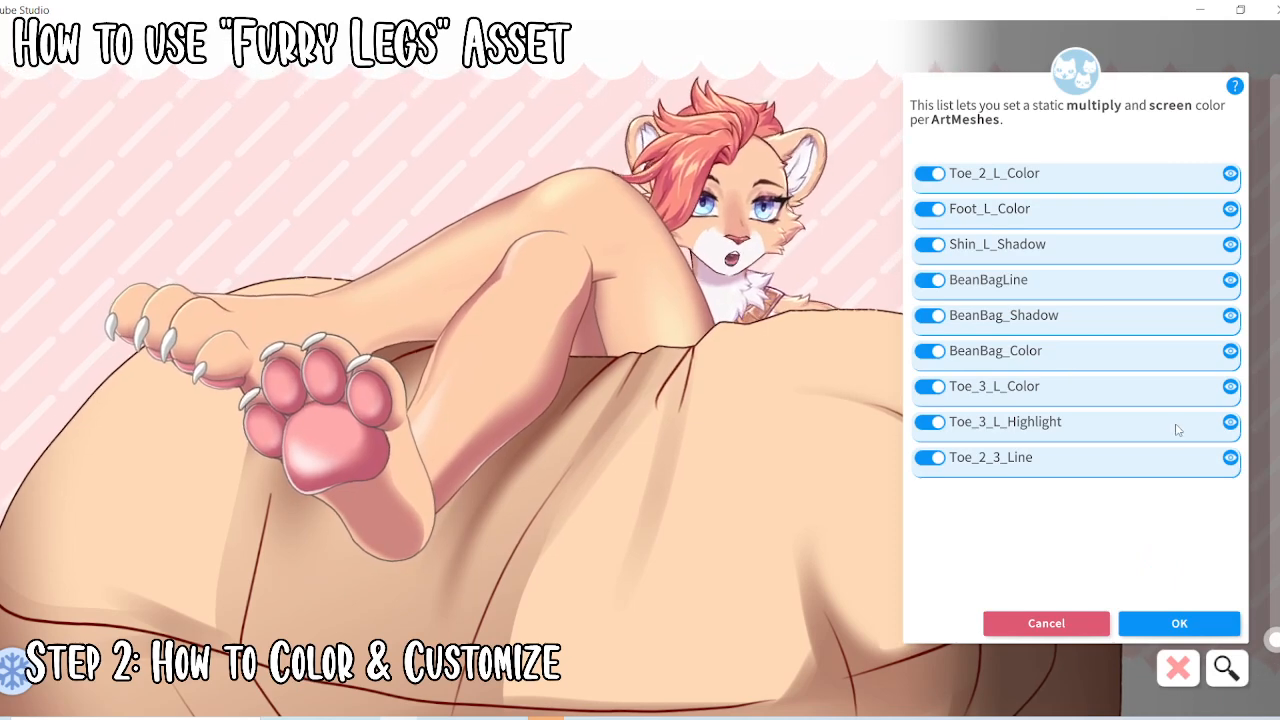
Filter all ArtMeshes by "line" and paste the #E70B00 multiply color onto Claw_R_Line, keeping the black screen color
{"action": "left_click", "coordinate": [1178, 668]}
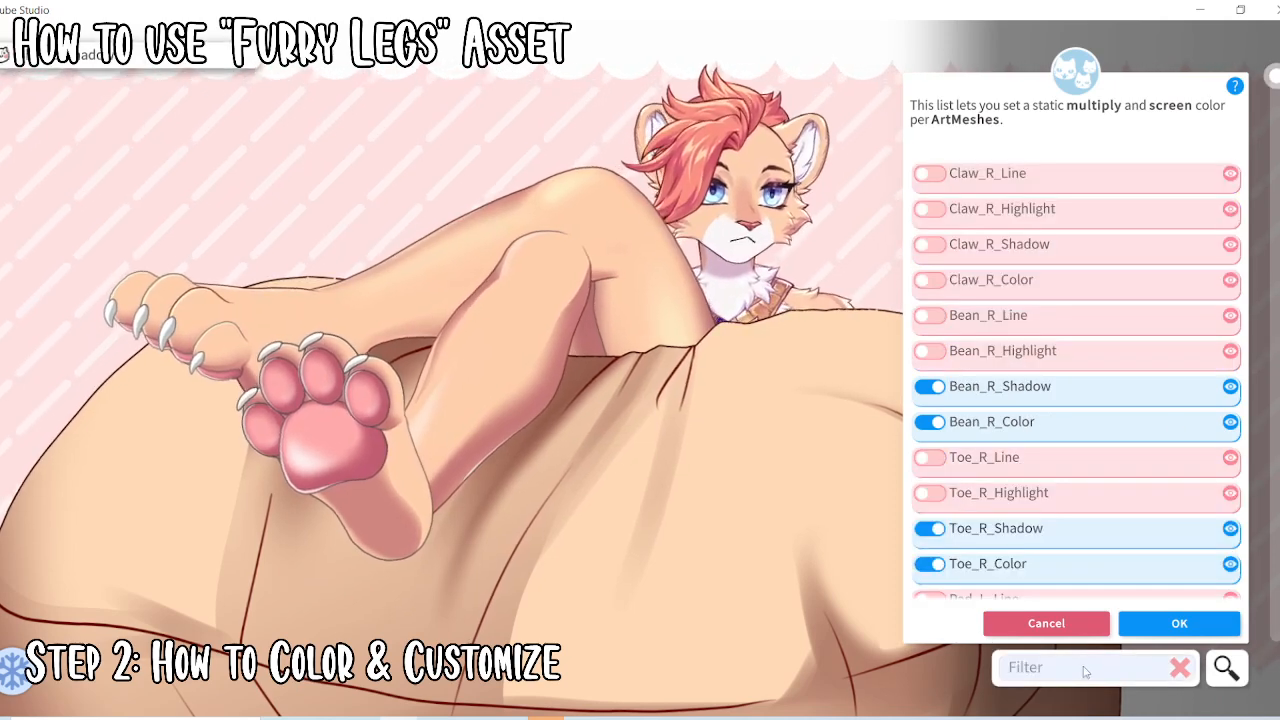
{"action": "type", "text": "line"}
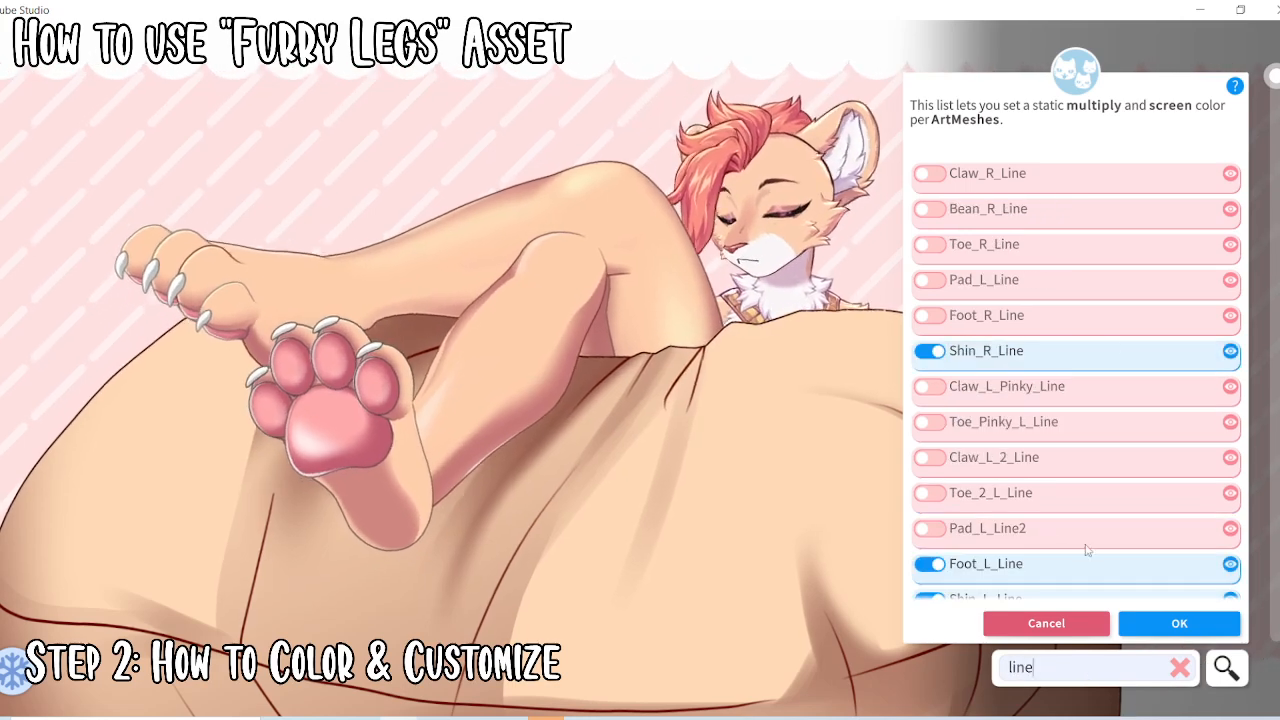
{"action": "left_click", "coordinate": [936, 176]}
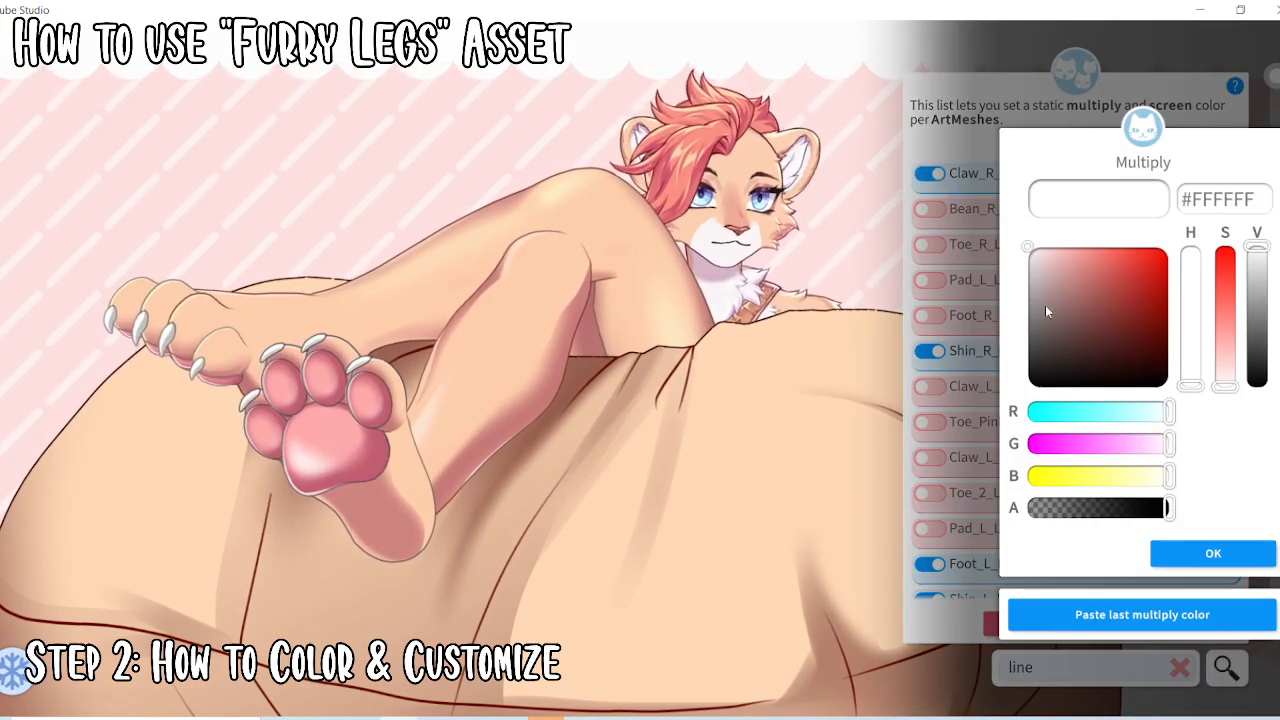
{"action": "left_click", "coordinate": [1135, 615]}
{"action": "left_click", "coordinate": [1213, 553]}
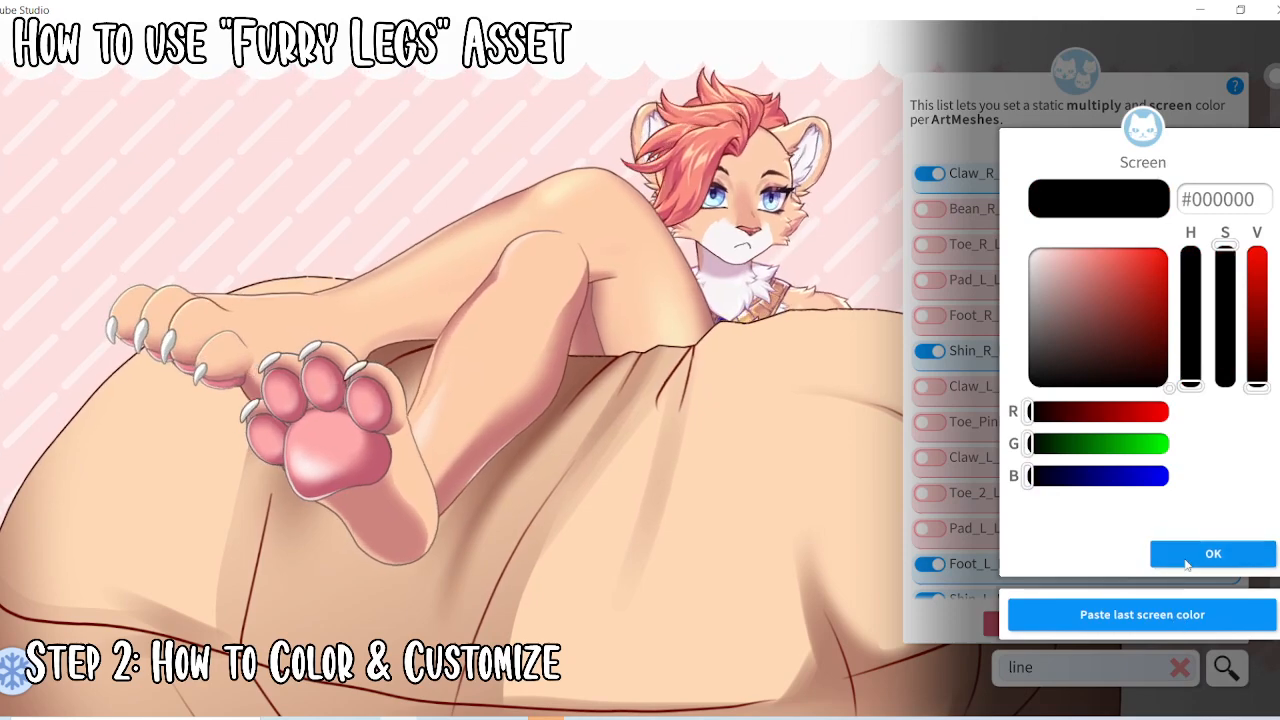
{"action": "left_click", "coordinate": [1213, 553]}
Paste the #E70B00 multiply color onto Bean_R_Line and Toe_R_Line, keeping the black screen color for both
{"action": "left_click", "coordinate": [926, 208]}
{"action": "left_click", "coordinate": [1142, 614]}
{"action": "left_click", "coordinate": [1201, 551]}
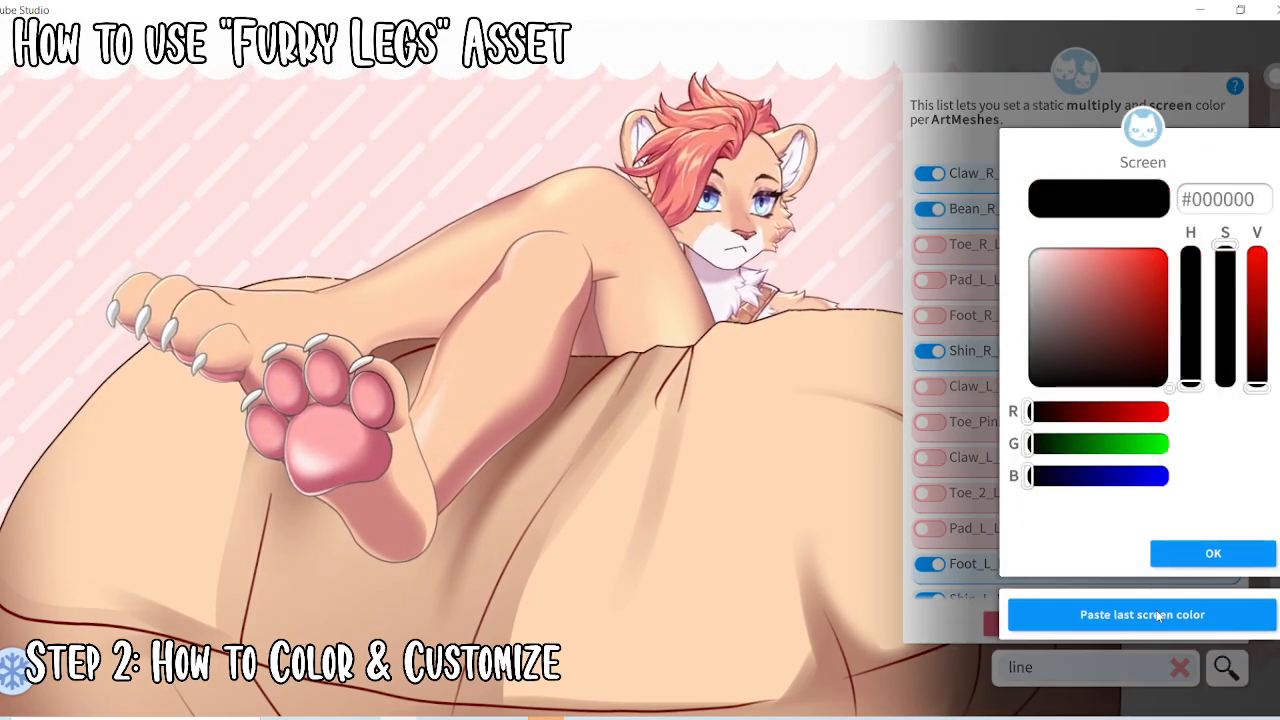
{"action": "left_click", "coordinate": [1201, 551]}
{"action": "left_click", "coordinate": [929, 244]}
{"action": "left_click", "coordinate": [1142, 612]}
{"action": "left_click", "coordinate": [1184, 553]}
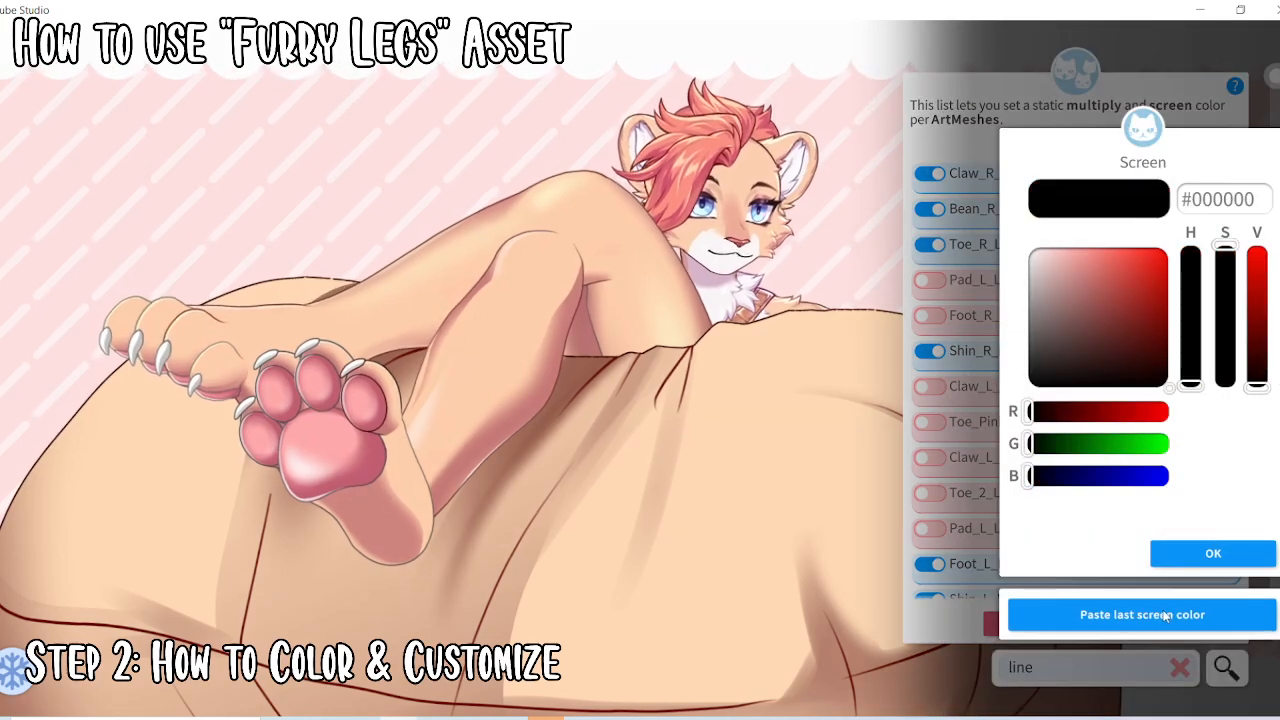
{"action": "left_click", "coordinate": [1184, 553]}
Paste the #E70B00 multiply color onto Pad_L_Line and Foot_R_Line, keeping the black screen color for both
{"action": "left_click", "coordinate": [929, 279]}
{"action": "left_click", "coordinate": [1140, 614]}
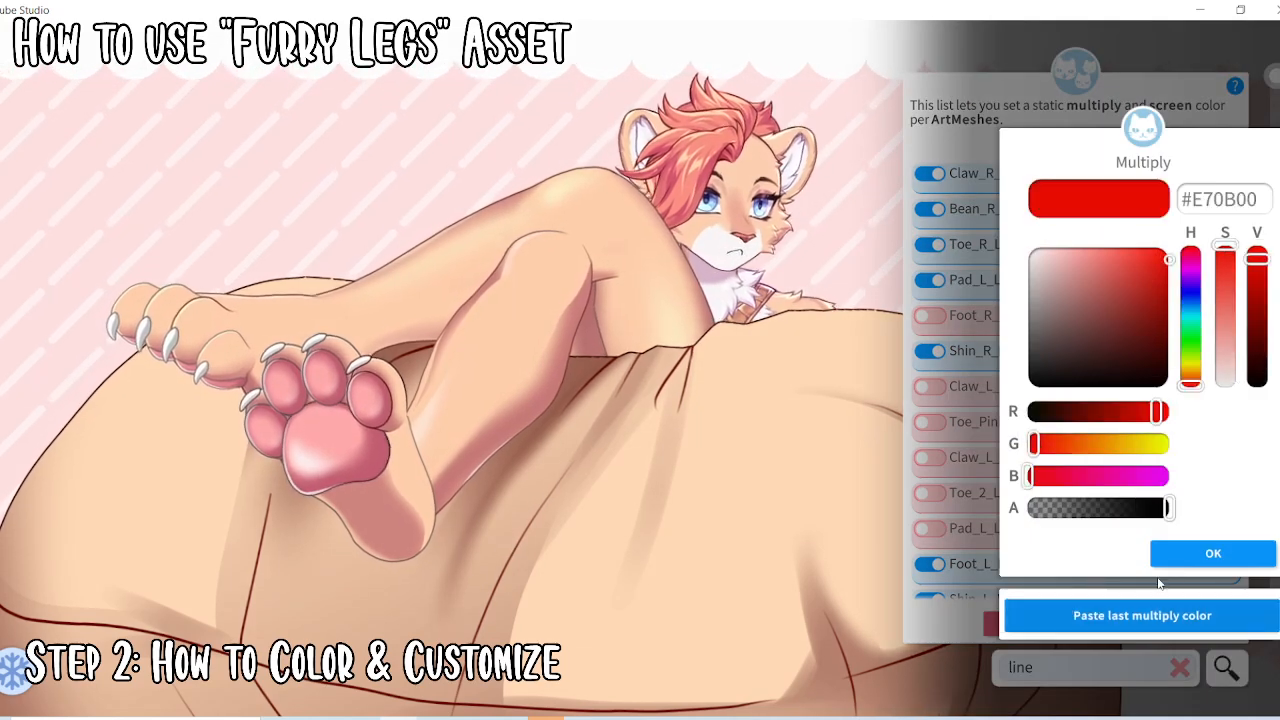
{"action": "left_click", "coordinate": [1179, 558]}
{"action": "left_click", "coordinate": [1183, 556]}
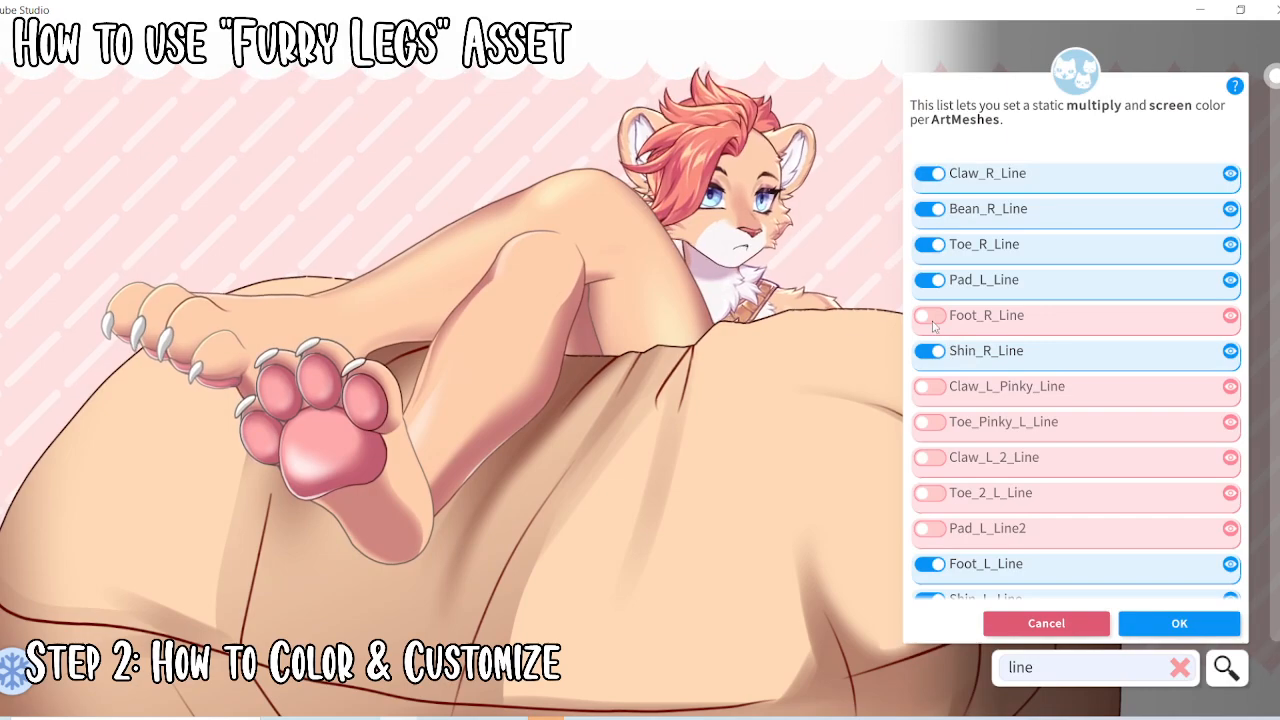
{"action": "left_click", "coordinate": [929, 315]}
{"action": "left_click", "coordinate": [1142, 614]}
{"action": "left_click", "coordinate": [1184, 553]}
{"action": "left_click", "coordinate": [1191, 553]}
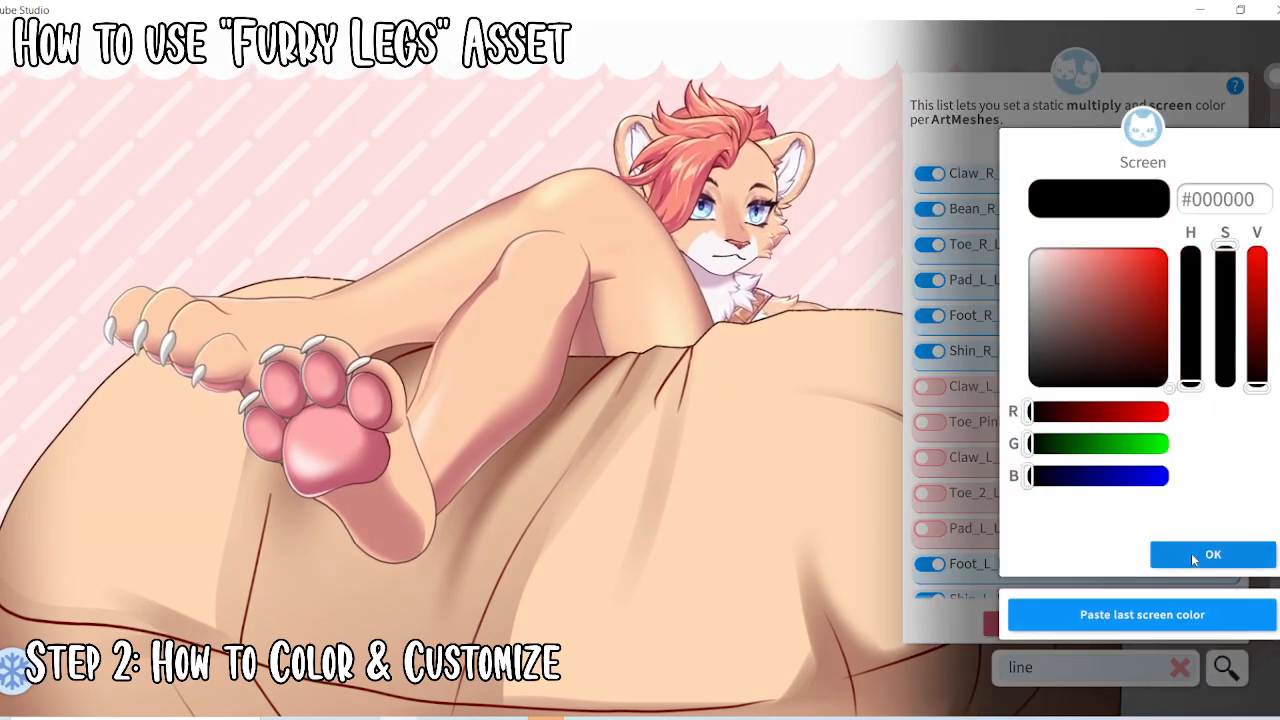
Paste the #E70B00 multiply color onto the left pinky outlines Claw_L_Pinky_Line and Toe_Pinky_L_Line, keeping their black screen color
{"action": "left_click", "coordinate": [929, 386]}
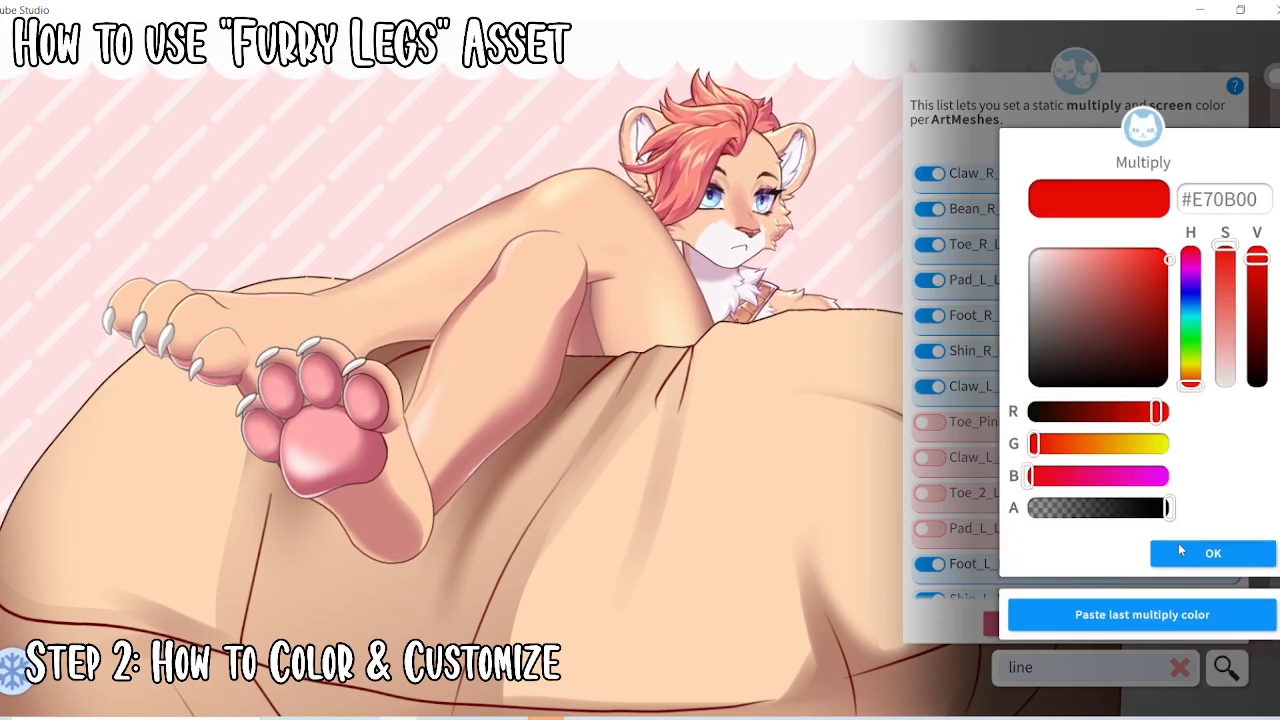
{"action": "left_click", "coordinate": [1179, 553]}
{"action": "left_click", "coordinate": [1183, 553]}
{"action": "left_click", "coordinate": [929, 421]}
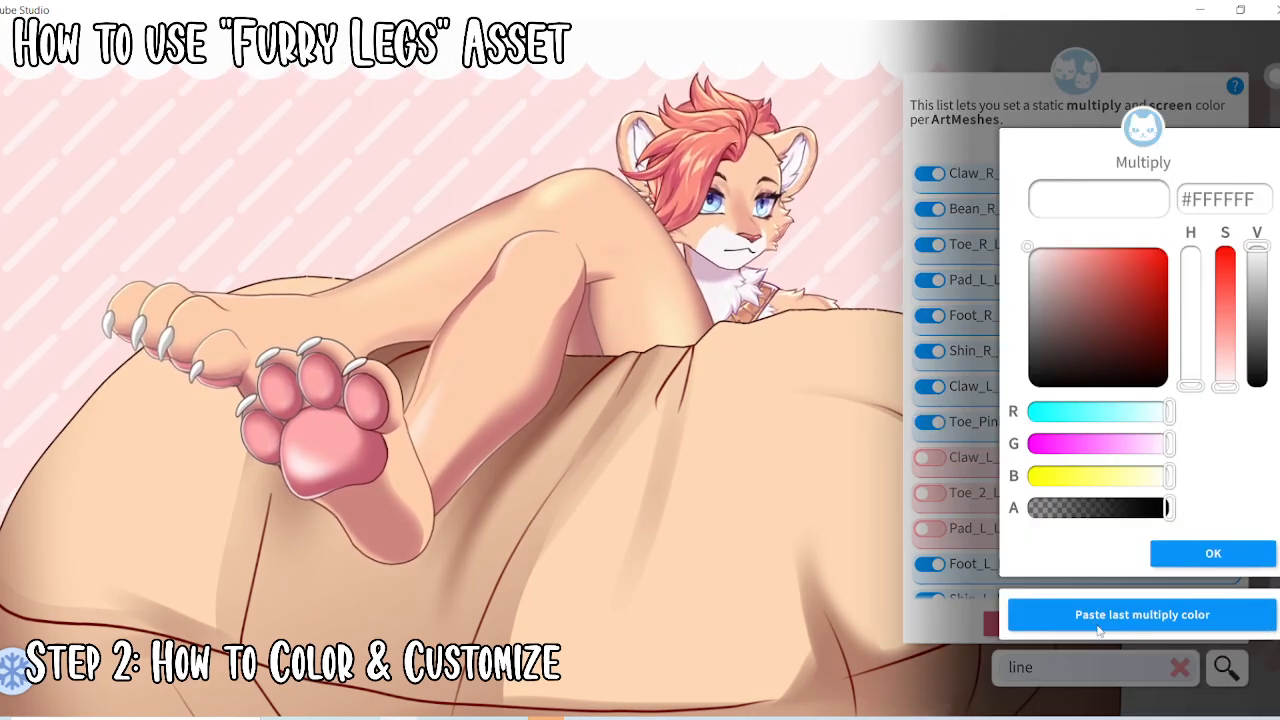
{"action": "left_click", "coordinate": [1183, 553]}
{"action": "left_click", "coordinate": [1183, 553]}
Paste the #E70B00 multiply color onto the outlines Claw_L_2_Line and Toe_2_L_Line, keeping their black screen color
{"action": "left_click", "coordinate": [929, 457]}
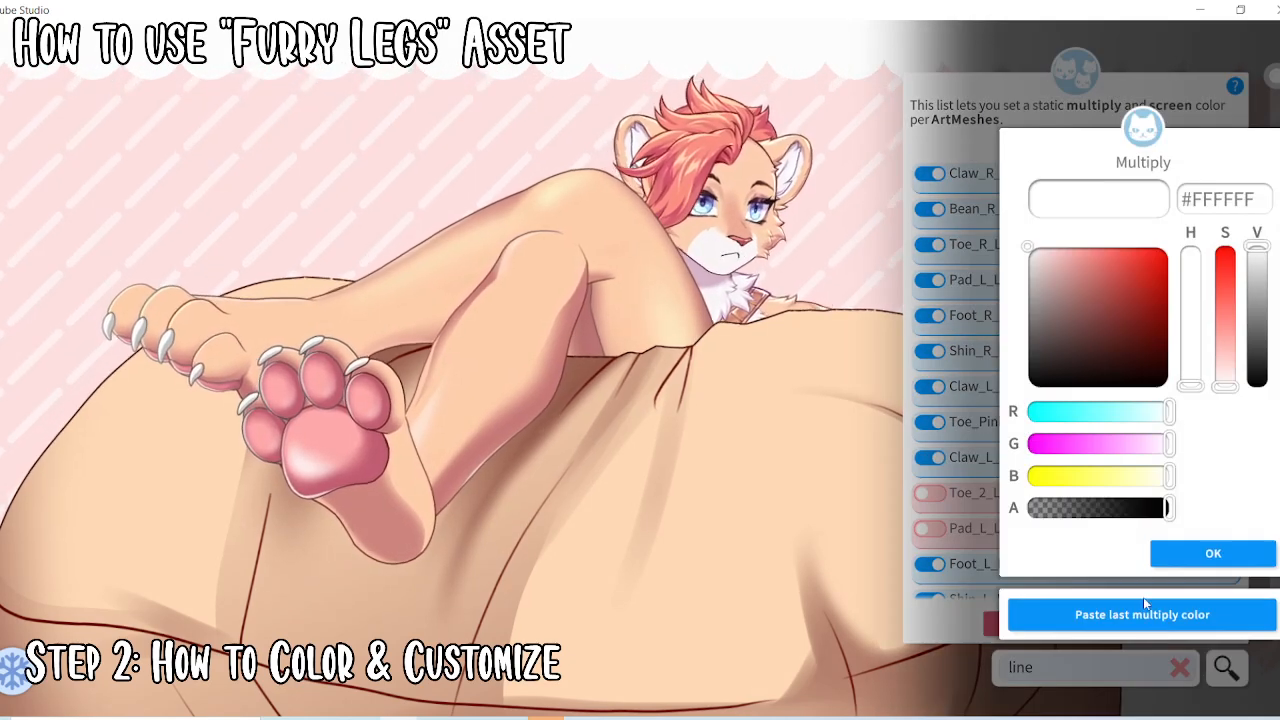
{"action": "left_click", "coordinate": [1191, 553]}
{"action": "left_click", "coordinate": [1183, 553]}
{"action": "left_click", "coordinate": [929, 492]}
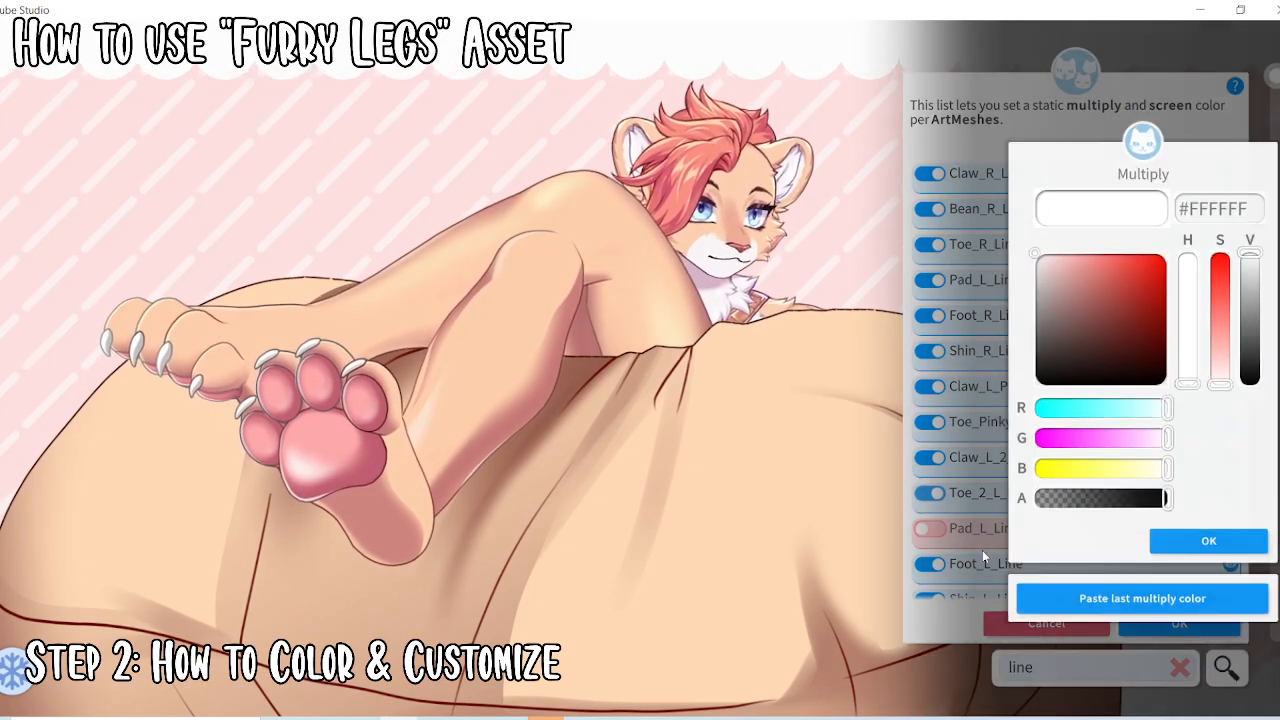
{"action": "left_click", "coordinate": [1142, 614]}
{"action": "left_click", "coordinate": [1180, 554]}
{"action": "left_click", "coordinate": [1183, 553]}
Paste the #E70B00 multiply color onto the left pad outline Pad_L_Line2, keeping the black screen color
{"action": "left_click", "coordinate": [929, 528]}
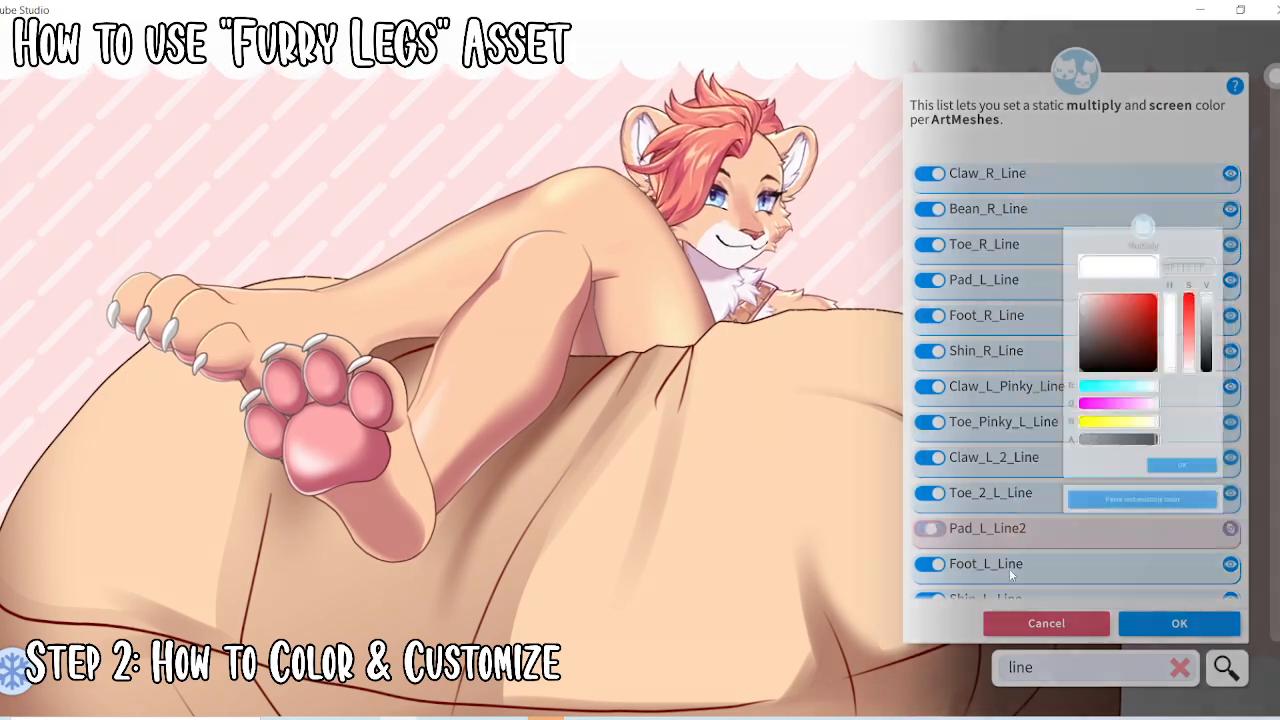
{"action": "left_click", "coordinate": [1124, 620]}
{"action": "left_click", "coordinate": [1178, 554]}
{"action": "left_click", "coordinate": [1185, 560]}
Paste the #E70B00 multiply color onto Bean_L_Line_3, keeping the black screen color
{"action": "scroll", "coordinate": [1066, 531], "scroll_direction": "down", "scroll_amount": 3}
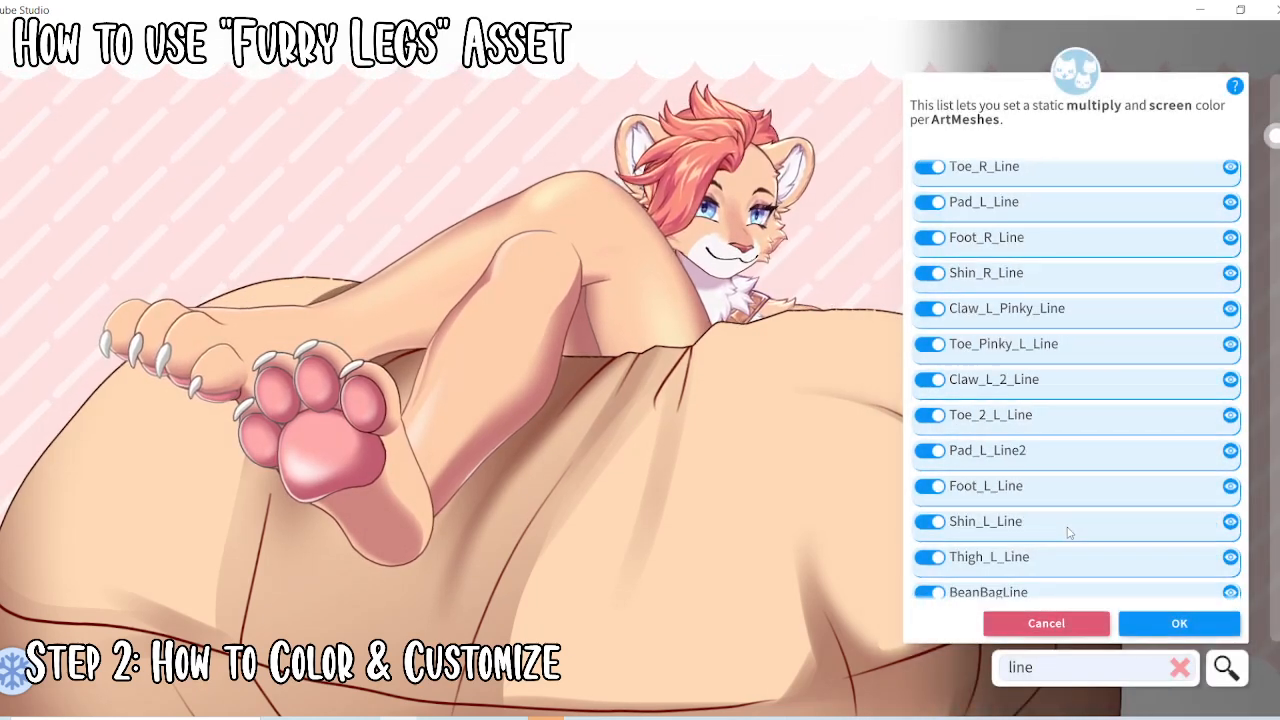
{"action": "scroll", "coordinate": [978, 528], "scroll_direction": "down", "scroll_amount": 1}
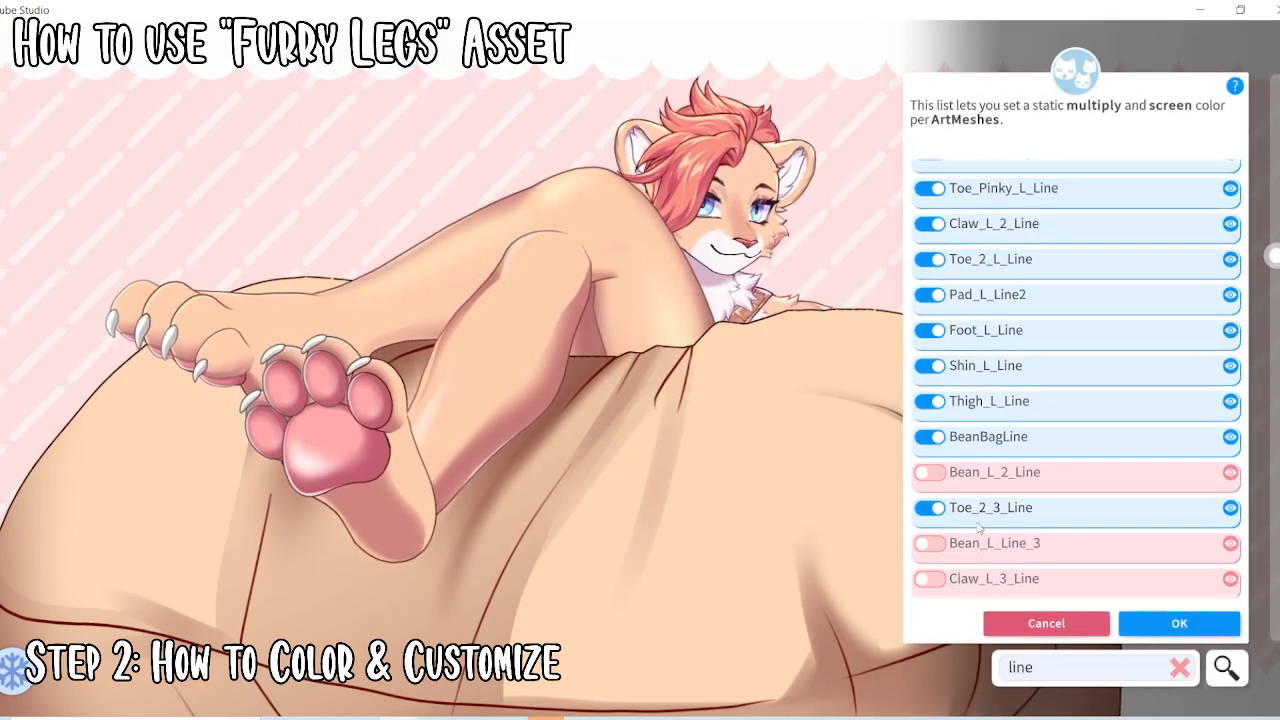
{"action": "scroll", "coordinate": [978, 528], "scroll_direction": "down", "scroll_amount": 1}
{"action": "left_click", "coordinate": [929, 506]}
{"action": "left_click", "coordinate": [1163, 609]}
{"action": "left_click", "coordinate": [1183, 557]}
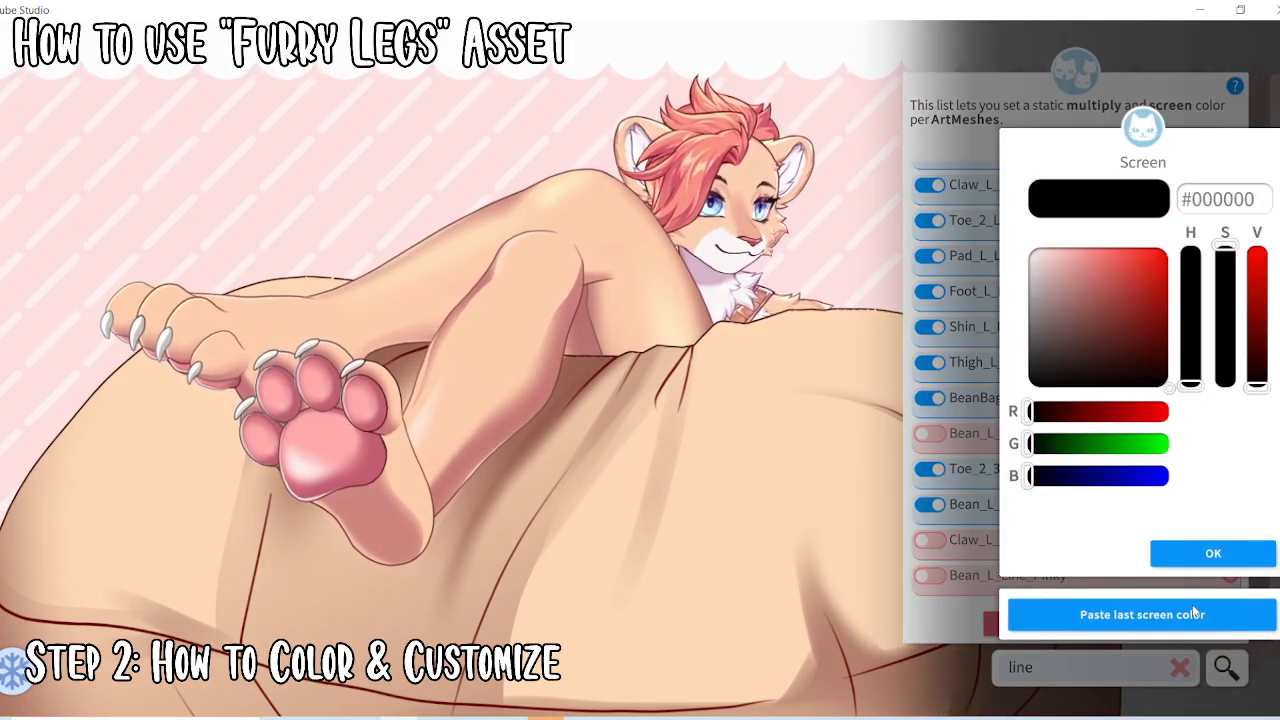
{"action": "left_click", "coordinate": [1168, 553]}
Paste the #E70B00 multiply color onto Bean_L_2_Line and Claw_L_3_Line, keeping the black screen color for both
{"action": "left_click", "coordinate": [930, 433]}
{"action": "left_click", "coordinate": [1120, 614]}
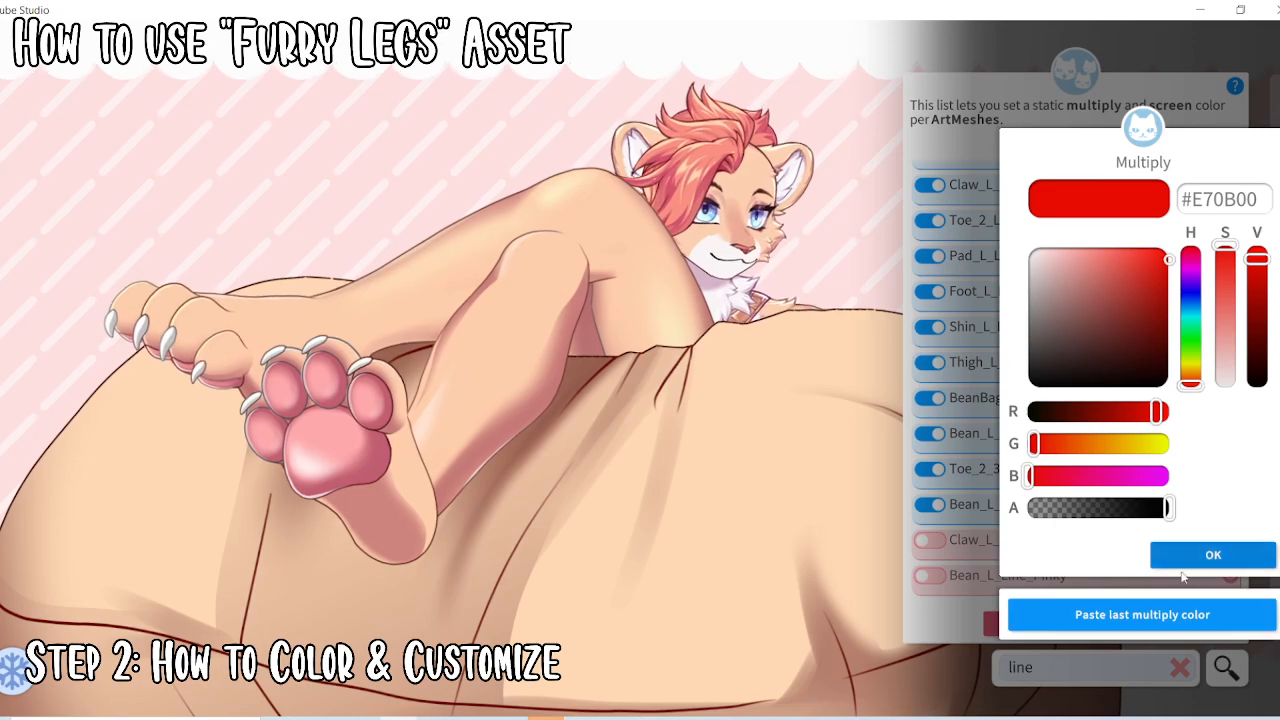
{"action": "left_click", "coordinate": [1182, 562]}
{"action": "left_click", "coordinate": [1195, 554]}
{"action": "left_click", "coordinate": [930, 541]}
{"action": "left_click", "coordinate": [1117, 615]}
{"action": "left_click", "coordinate": [1170, 558]}
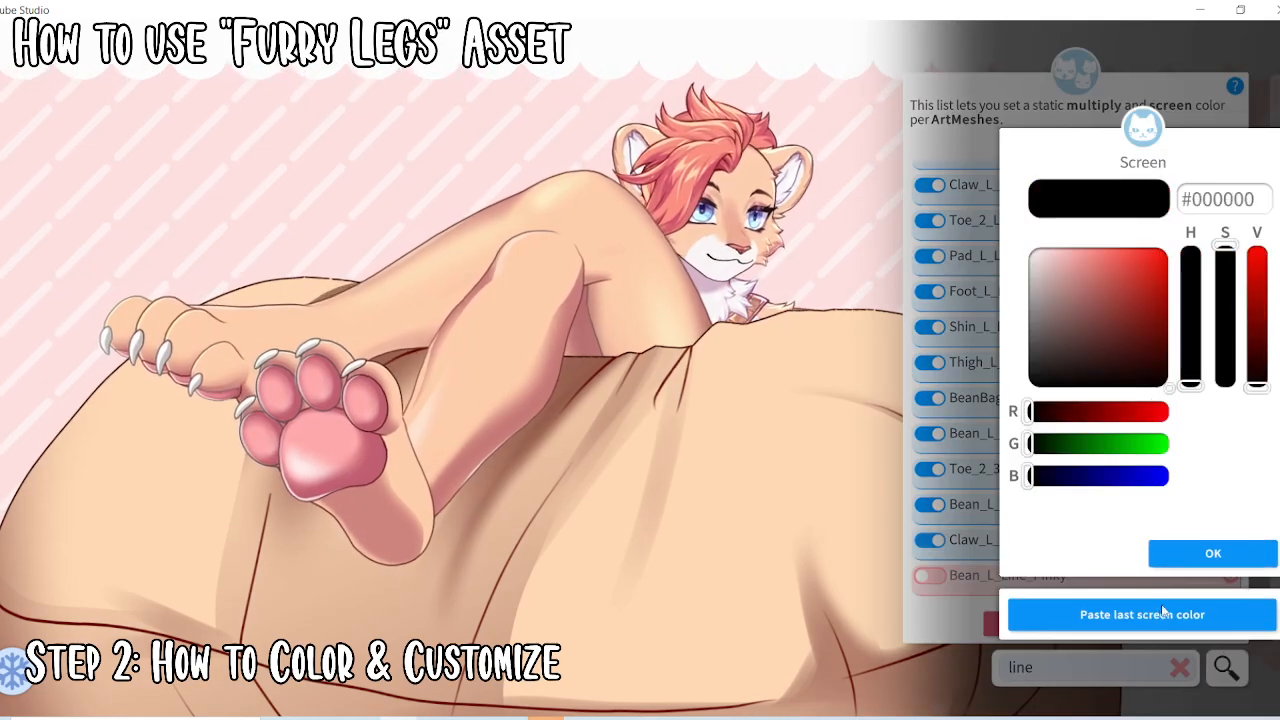
{"action": "left_click", "coordinate": [1213, 553]}
Paste the #E70B00 multiply color onto Bean_L_Line_Pinky and Toe_1_L_Line, keeping the black screen color for both
{"action": "left_click", "coordinate": [929, 575]}
{"action": "left_click", "coordinate": [1142, 614]}
{"action": "left_click", "coordinate": [1213, 553]}
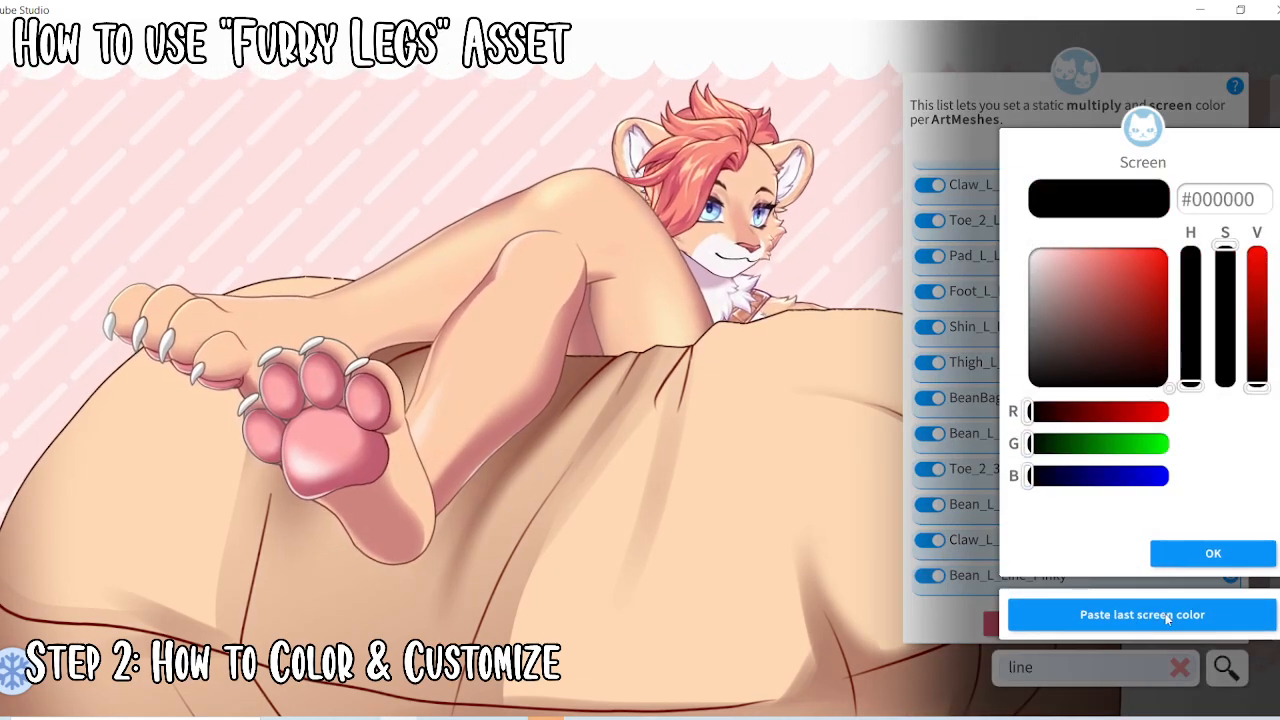
{"action": "left_click", "coordinate": [1189, 560]}
{"action": "scroll", "coordinate": [997, 561], "scroll_direction": "down", "scroll_amount": 5}
{"action": "left_click", "coordinate": [932, 418]}
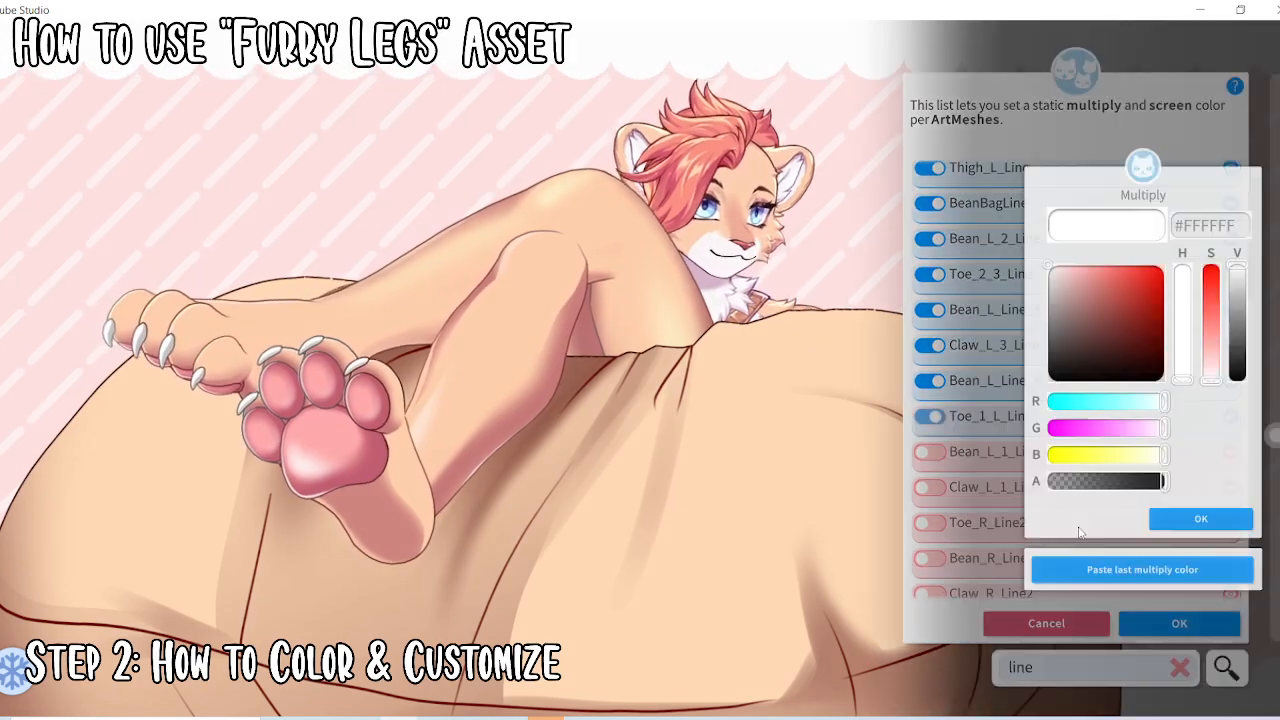
{"action": "left_click", "coordinate": [1134, 609]}
{"action": "left_click", "coordinate": [1157, 547]}
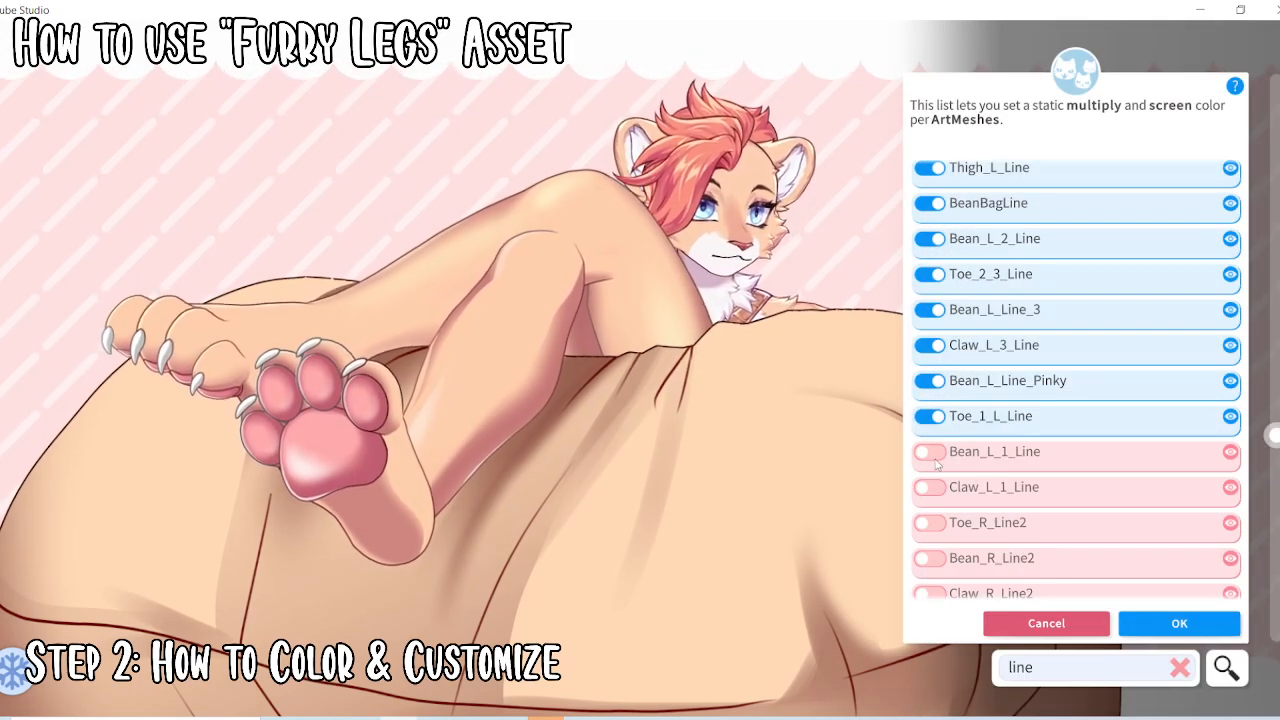
Paste the #E70B00 multiply color onto Bean_L_1_Line and Claw_L_1_Line, keeping the black screen color for both
{"action": "left_click", "coordinate": [931, 453]}
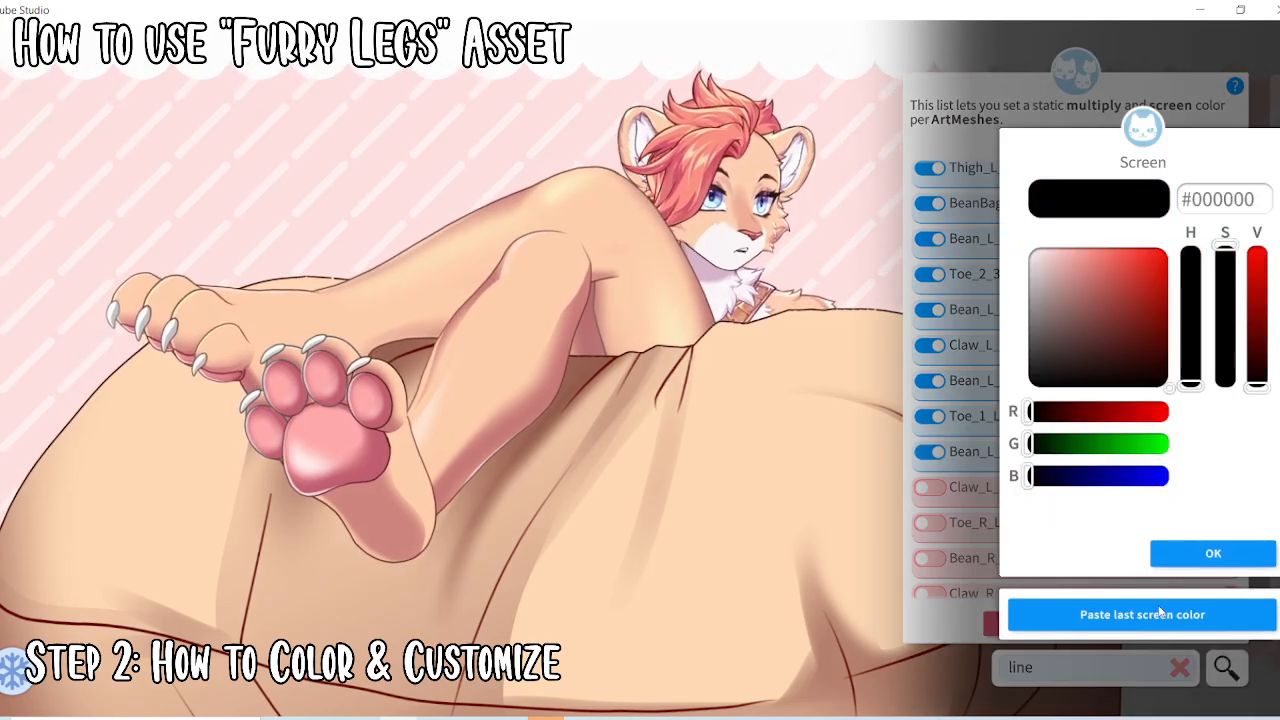
{"action": "left_click", "coordinate": [1160, 553]}
{"action": "left_click", "coordinate": [930, 487]}
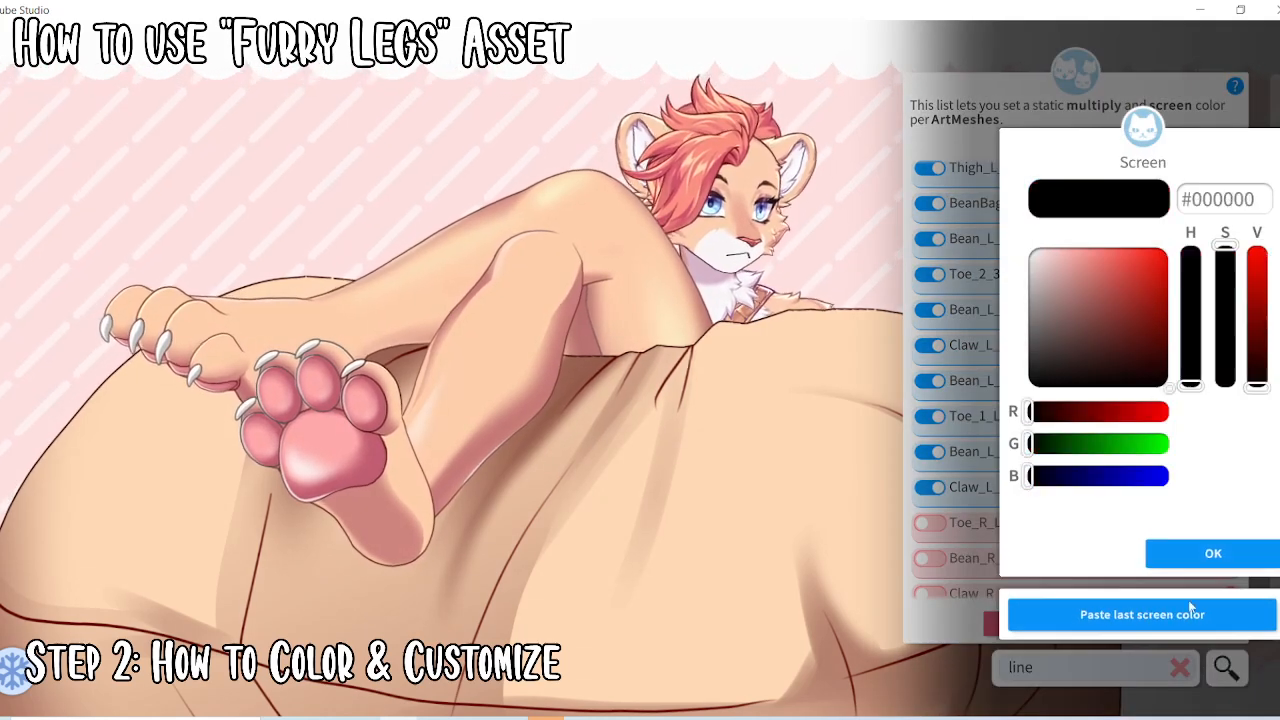
{"action": "left_click", "coordinate": [1189, 560]}
Paste the #E70B00 multiply color onto Toe_R_Line2 and Bean_R_Line2, keeping the black screen color for both
{"action": "left_click", "coordinate": [930, 522]}
{"action": "left_click", "coordinate": [1142, 614]}
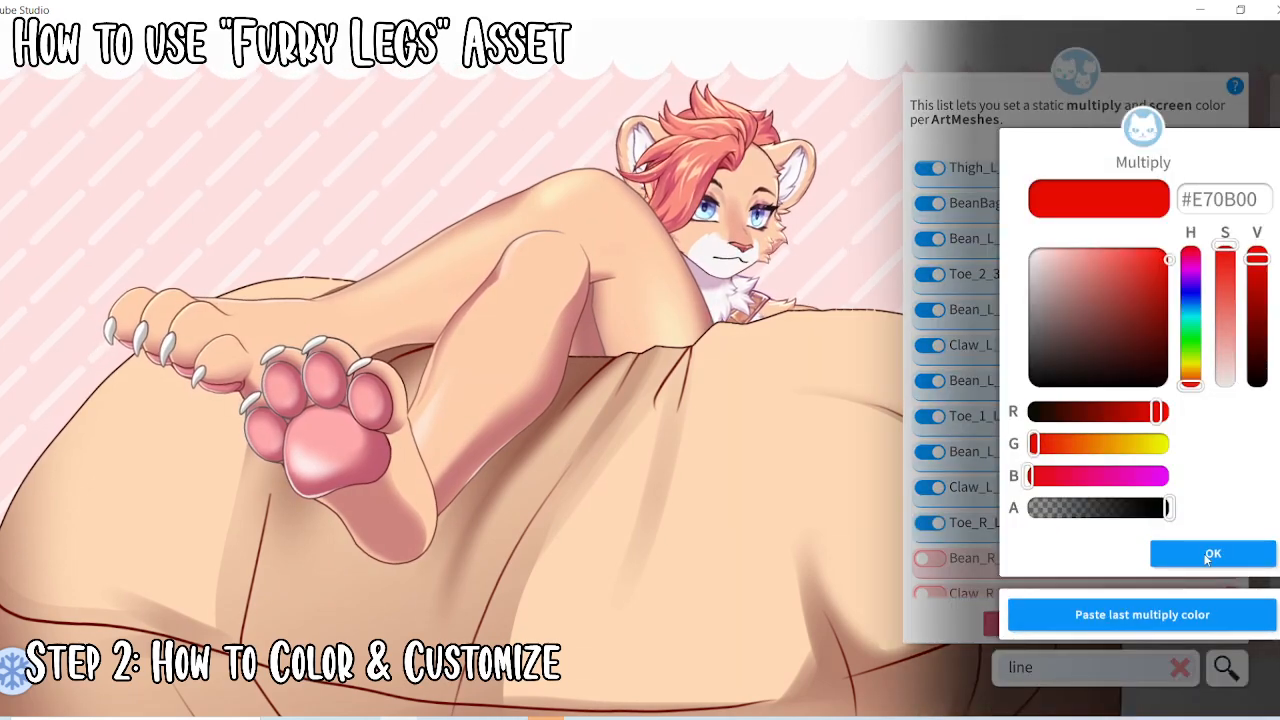
{"action": "left_click", "coordinate": [1193, 556]}
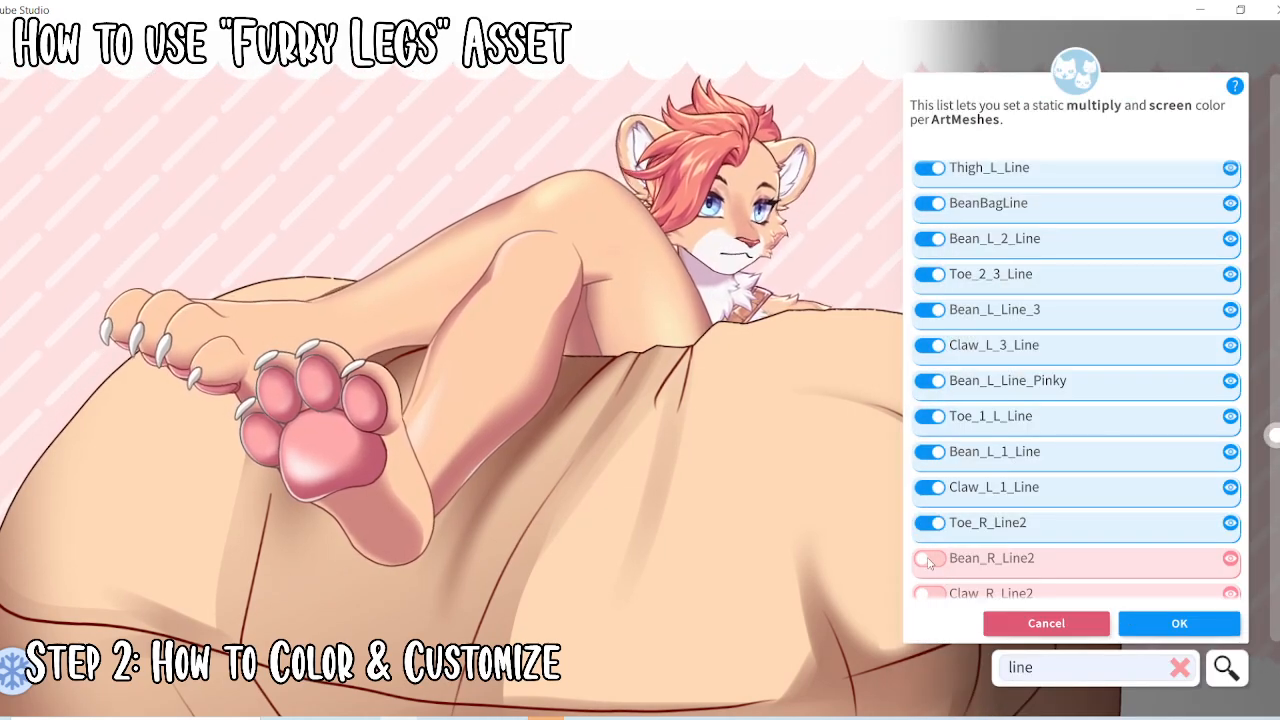
{"action": "left_click", "coordinate": [930, 559]}
{"action": "left_click", "coordinate": [1190, 614]}
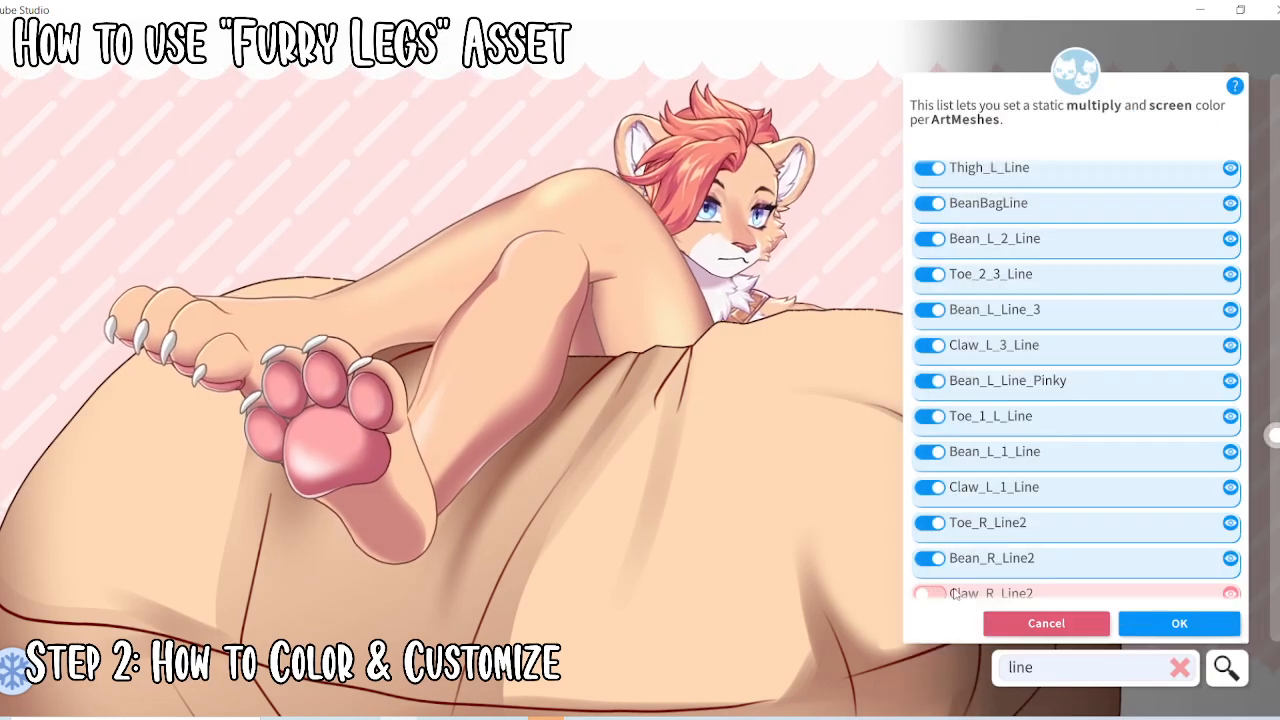
Paste the #E70B00 multiply color onto Claw_R_Line2 and Toe_R_Line3, keeping the black screen color for both
{"action": "left_click", "coordinate": [1172, 594]}
{"action": "left_click", "coordinate": [1190, 556]}
{"action": "left_click", "coordinate": [1193, 556]}
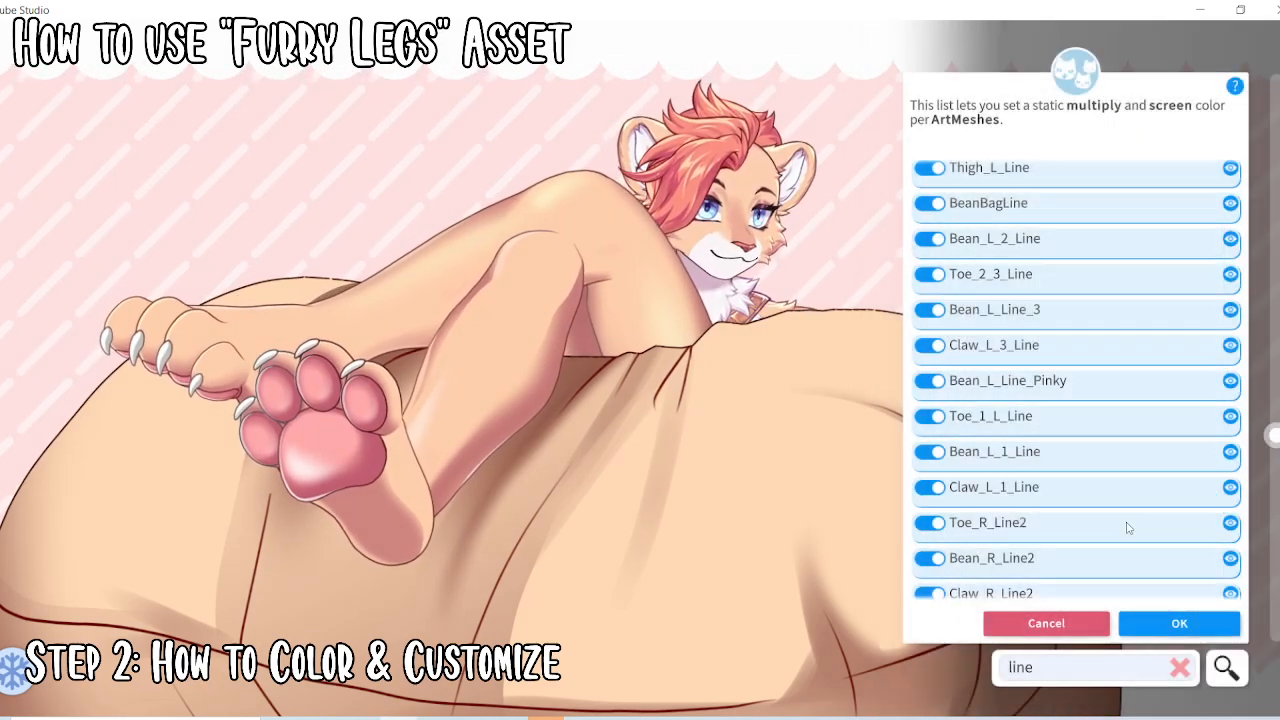
{"action": "scroll", "coordinate": [1125, 523], "scroll_direction": "down", "scroll_amount": 3}
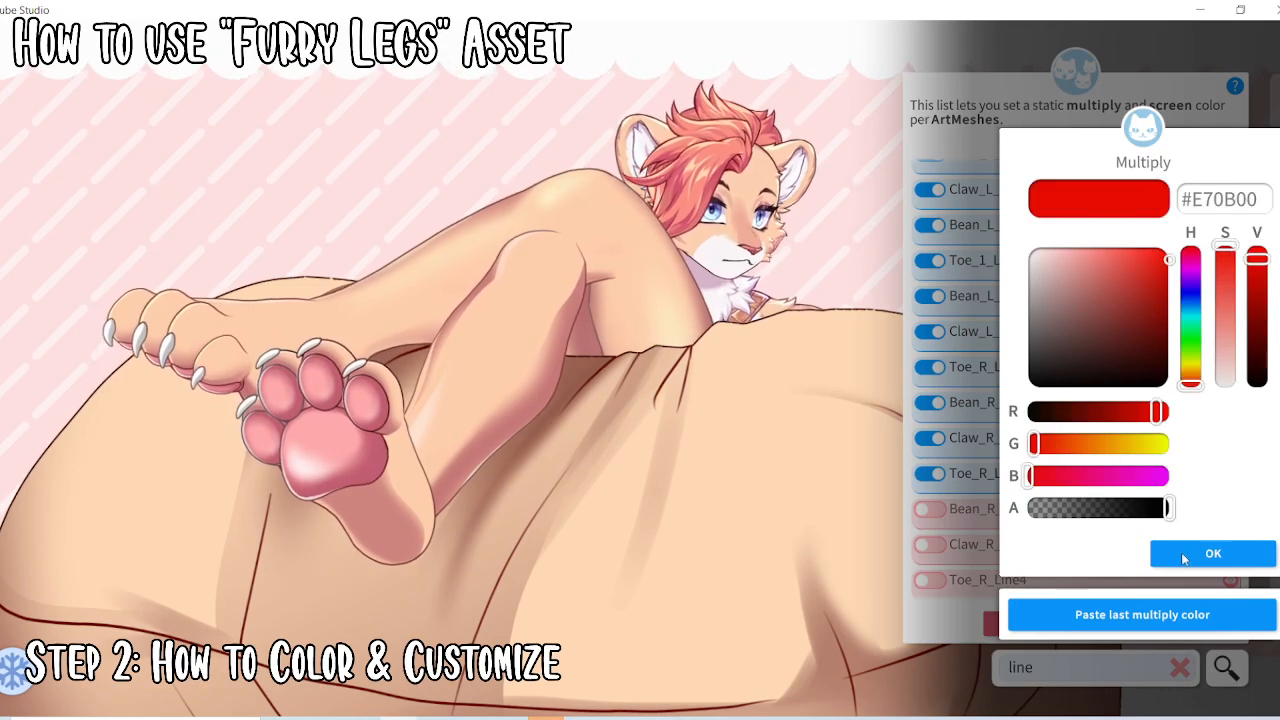
{"action": "left_click", "coordinate": [1184, 556]}
Paste the #E70B00 multiply color onto Bean_R_Line3, keeping the black screen color
{"action": "left_click", "coordinate": [933, 515]}
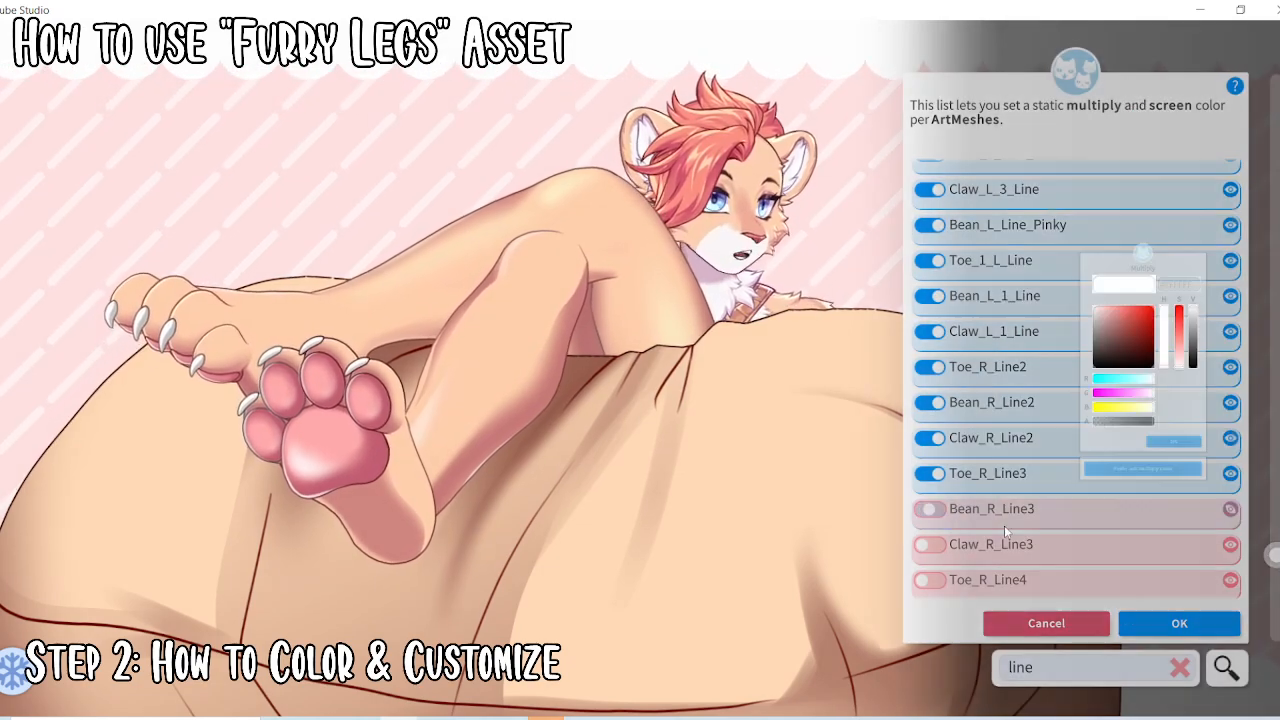
{"action": "left_click", "coordinate": [1160, 611]}
{"action": "left_click", "coordinate": [1178, 559]}
{"action": "left_click", "coordinate": [1187, 562]}
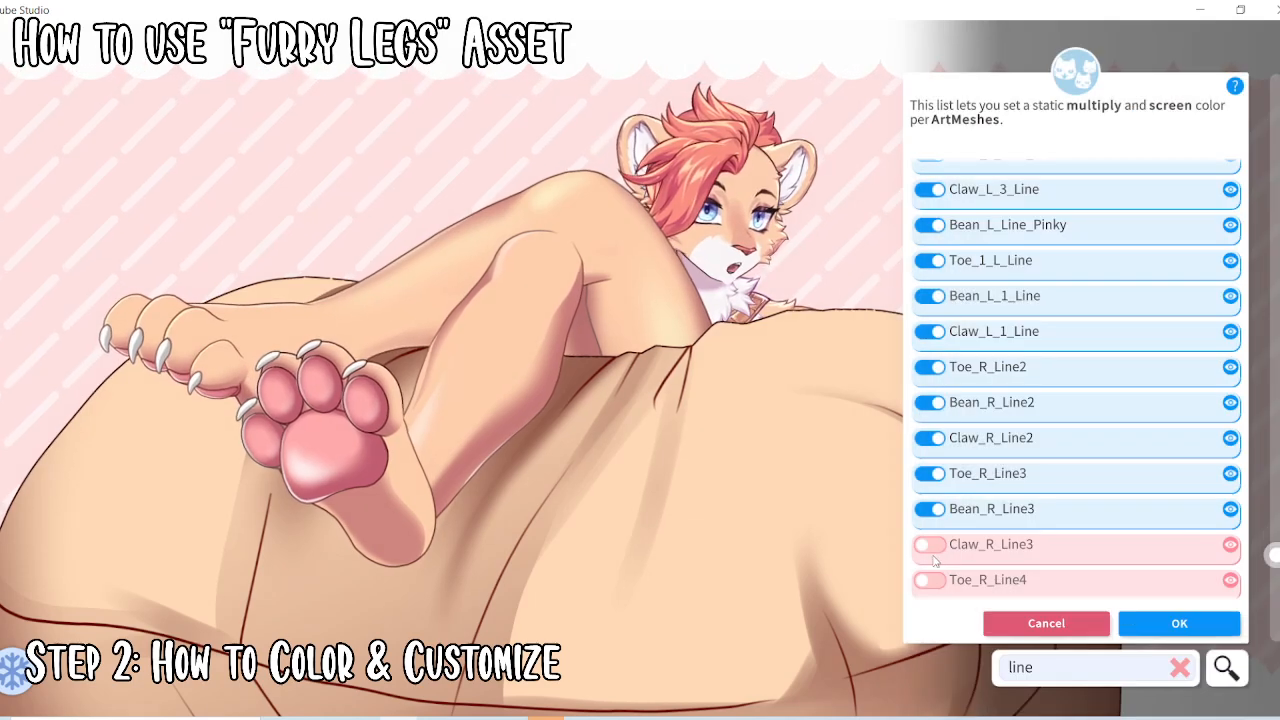
Paste the #E70B00 multiply color onto Claw_R_Line3 and Toe_R_Line4, keeping the black screen color for both
{"action": "left_click", "coordinate": [933, 547]}
{"action": "left_click", "coordinate": [1150, 611]}
{"action": "left_click", "coordinate": [1175, 553]}
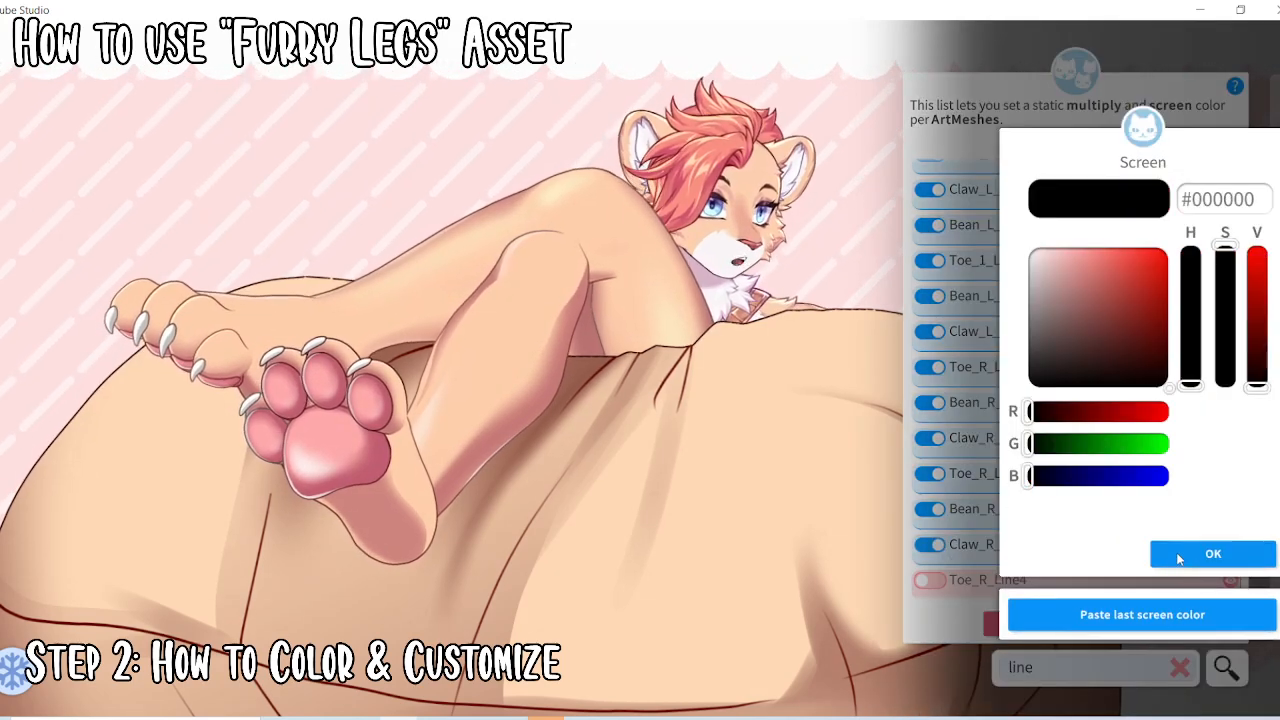
{"action": "left_click", "coordinate": [1179, 559]}
{"action": "left_click", "coordinate": [925, 581]}
{"action": "left_click", "coordinate": [1150, 610]}
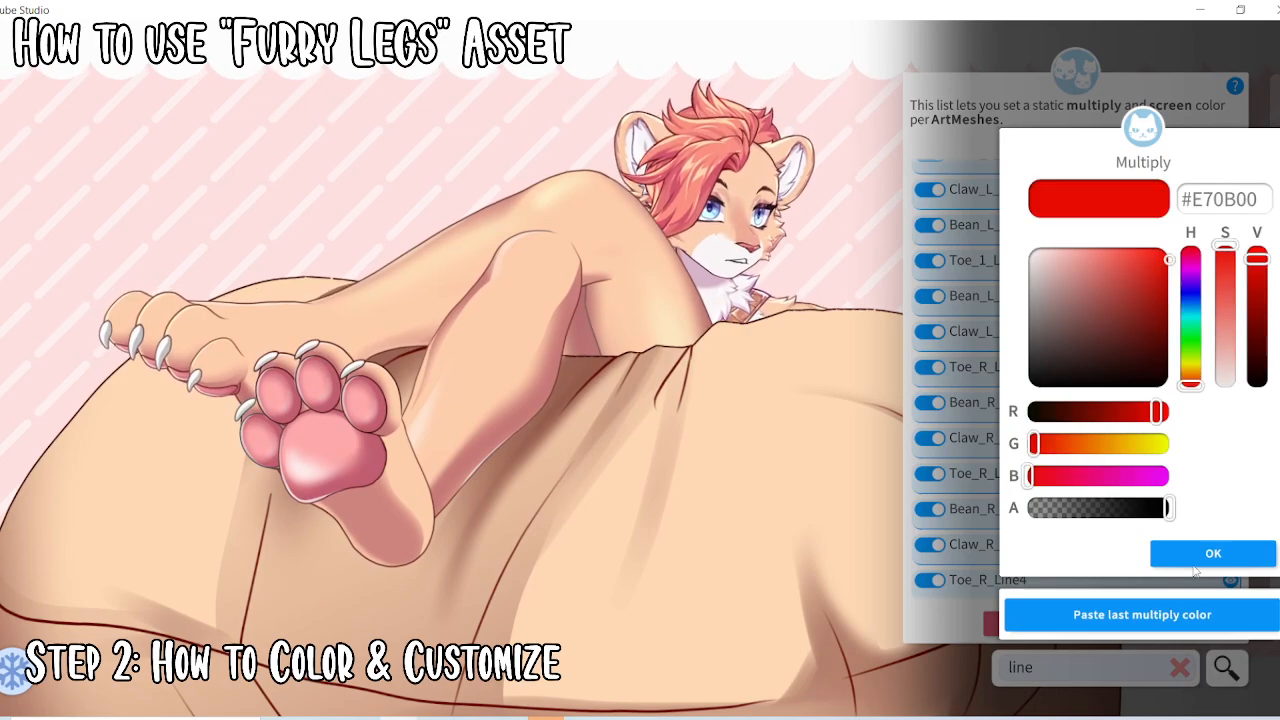
{"action": "left_click", "coordinate": [1175, 552]}
{"action": "left_click", "coordinate": [1203, 556]}
Paste the #E70B00 multiply color onto Bean_R_Line4 and Claw_R_Line4, keeping the black screen color for both
{"action": "scroll", "coordinate": [1037, 574], "scroll_direction": "down", "scroll_amount": 1}
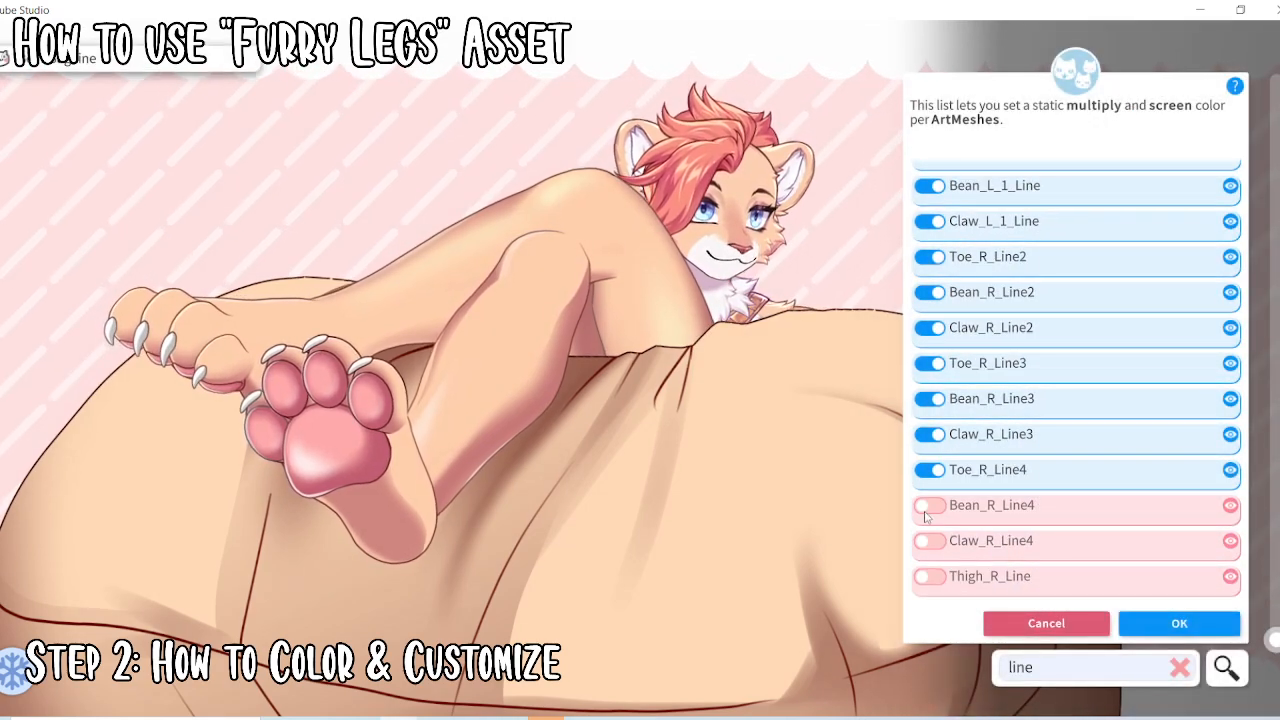
{"action": "left_click", "coordinate": [928, 504]}
{"action": "left_click", "coordinate": [1145, 610]}
{"action": "left_click", "coordinate": [1213, 553]}
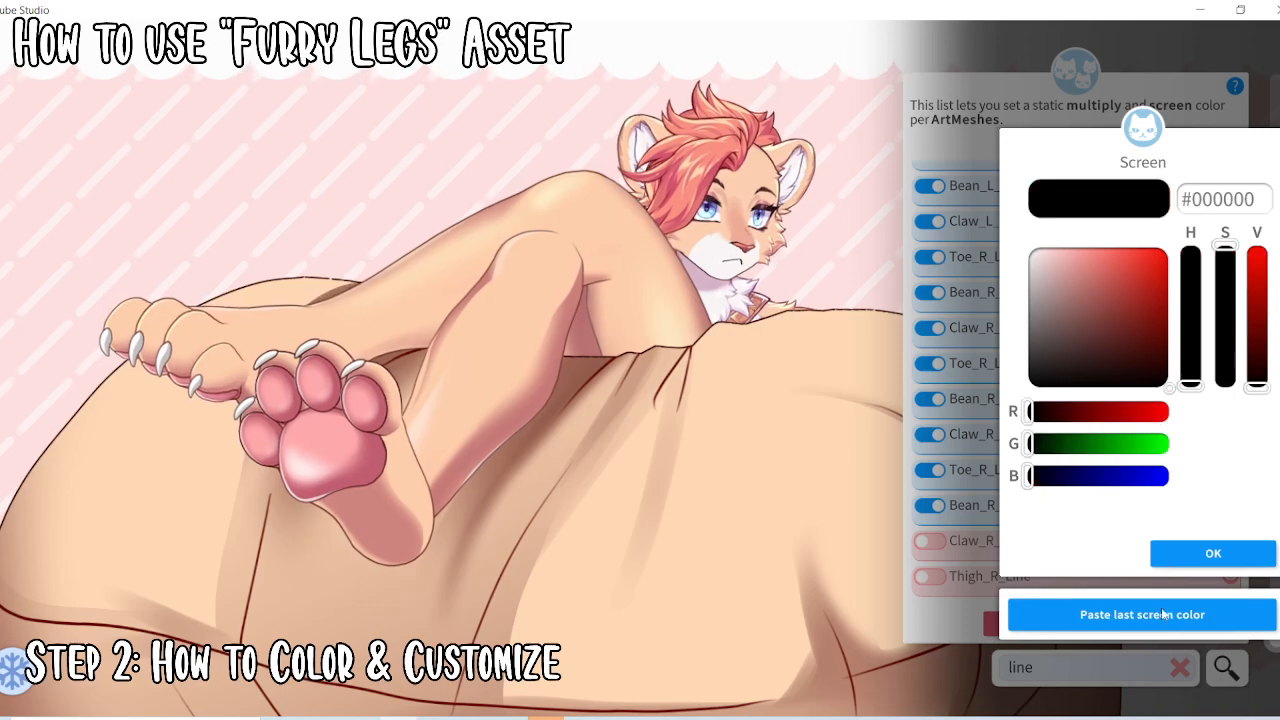
{"action": "left_click", "coordinate": [1200, 553]}
{"action": "left_click", "coordinate": [929, 541]}
{"action": "left_click", "coordinate": [1137, 694]}
{"action": "left_click", "coordinate": [1174, 551]}
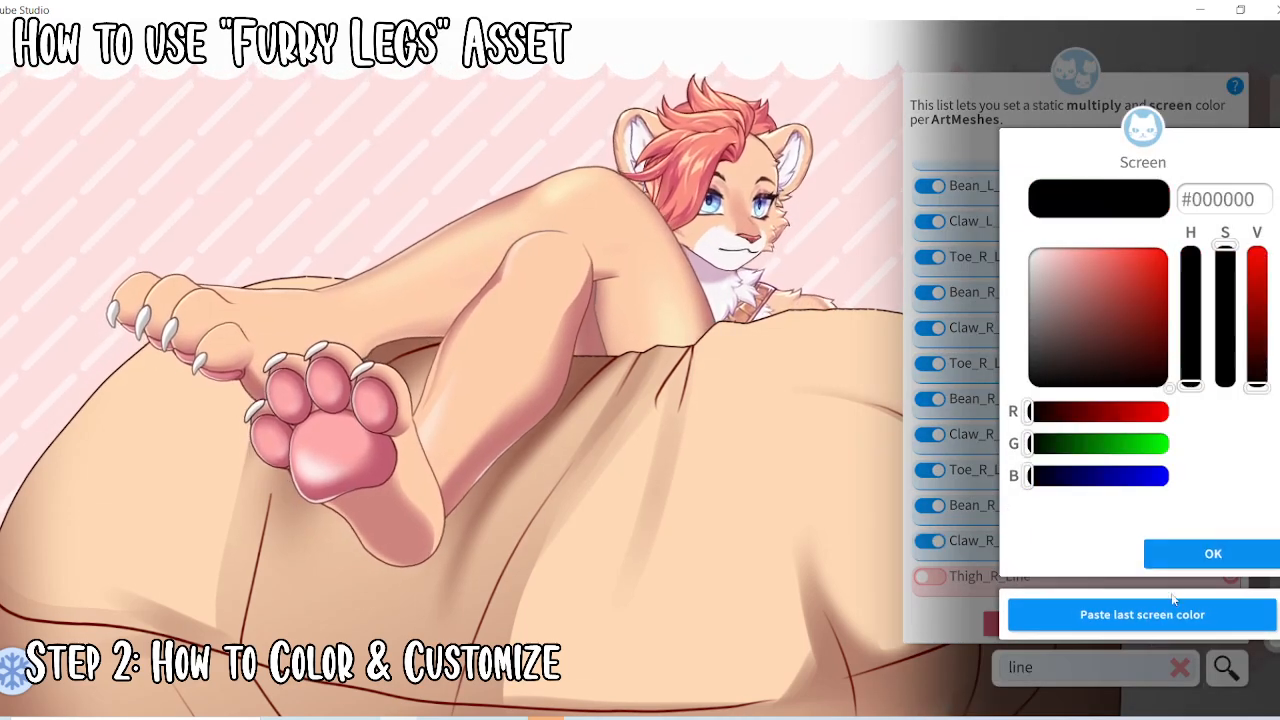
{"action": "left_click", "coordinate": [1174, 551]}
Paste the #E70B00 multiply color onto Thigh_R_Line with the black screen color and apply the ArtMesh color list
{"action": "left_click", "coordinate": [929, 577]}
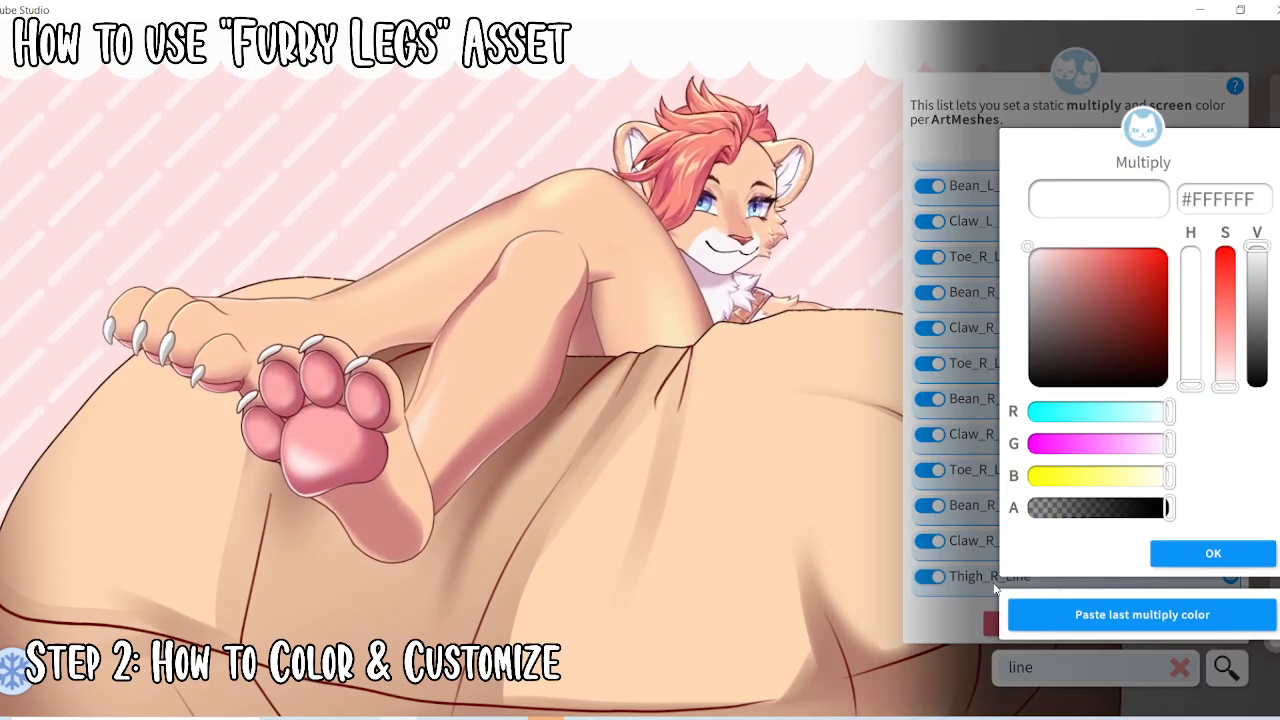
{"action": "left_click", "coordinate": [1107, 615]}
{"action": "left_click", "coordinate": [1172, 553]}
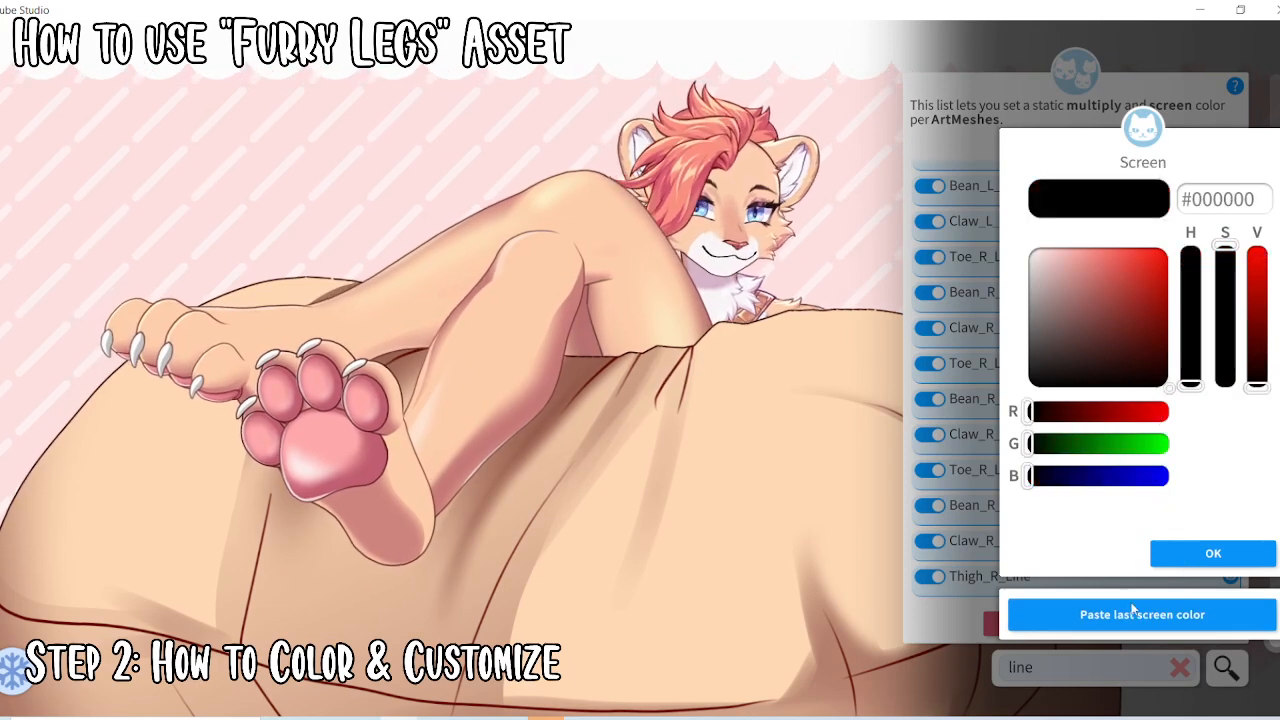
{"action": "left_click", "coordinate": [1172, 553]}
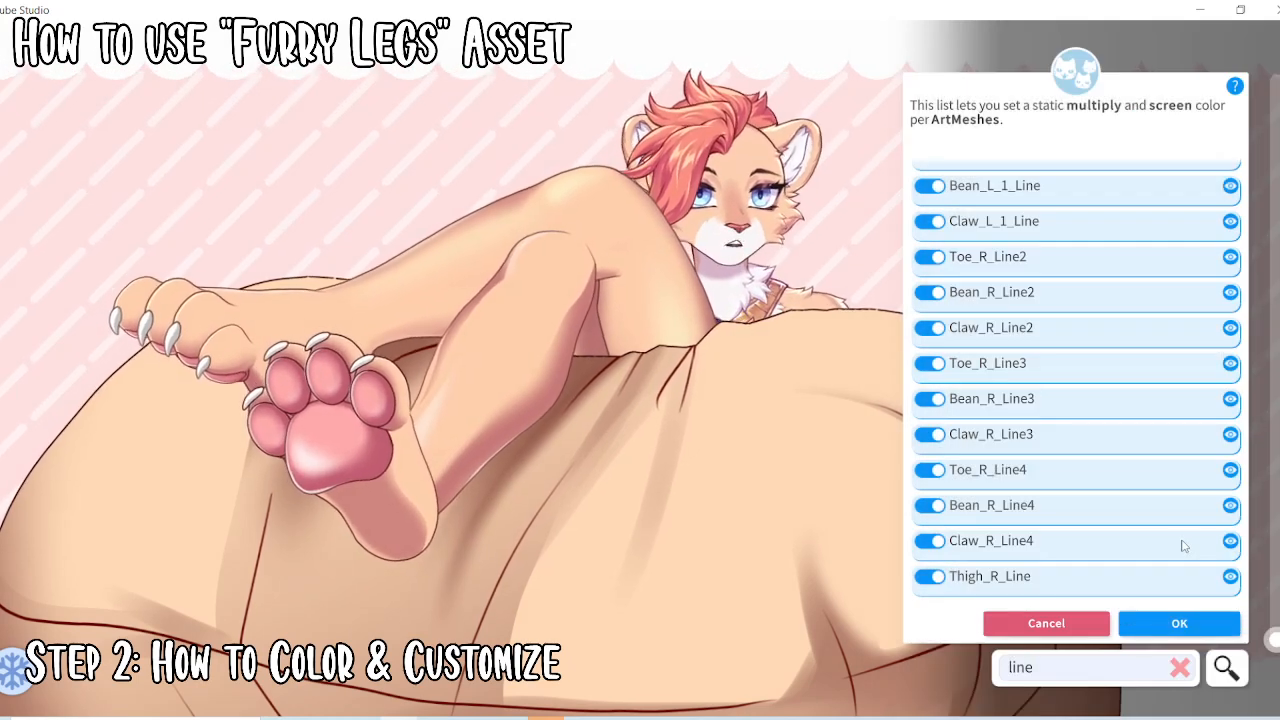
{"action": "left_click", "coordinate": [1192, 626]}
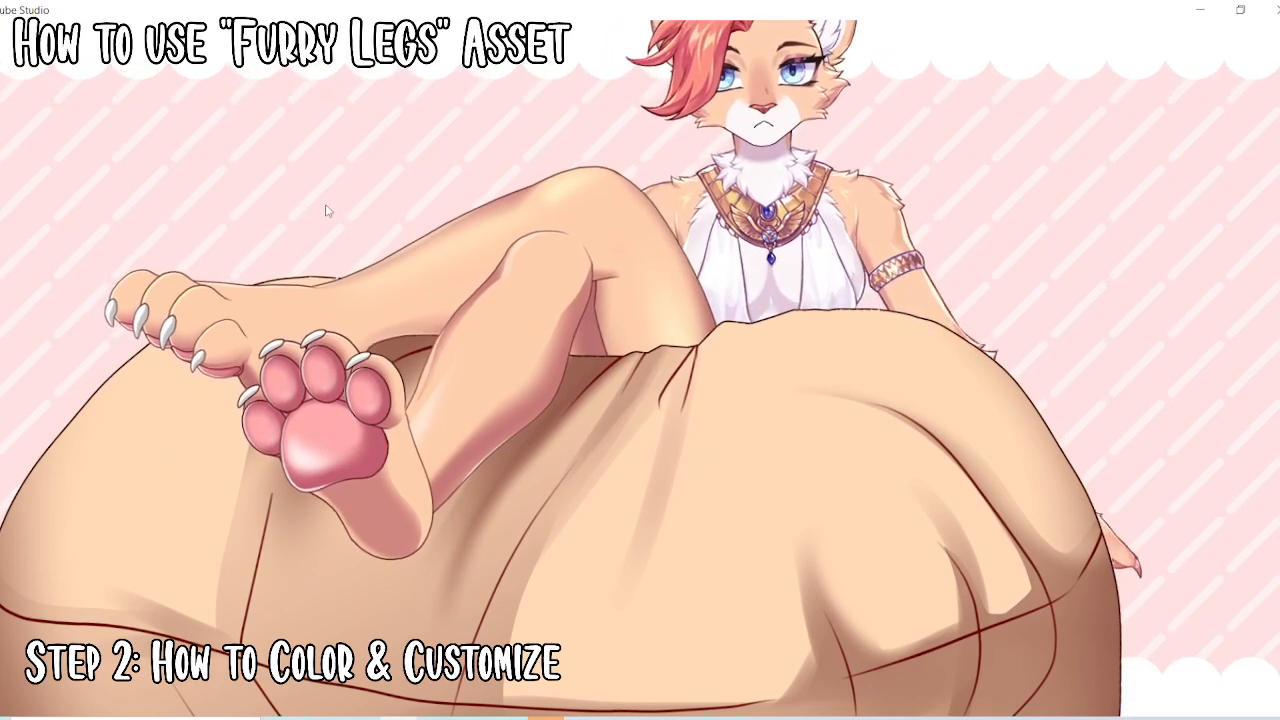
{"action": "double_click", "coordinate": [326, 210]}
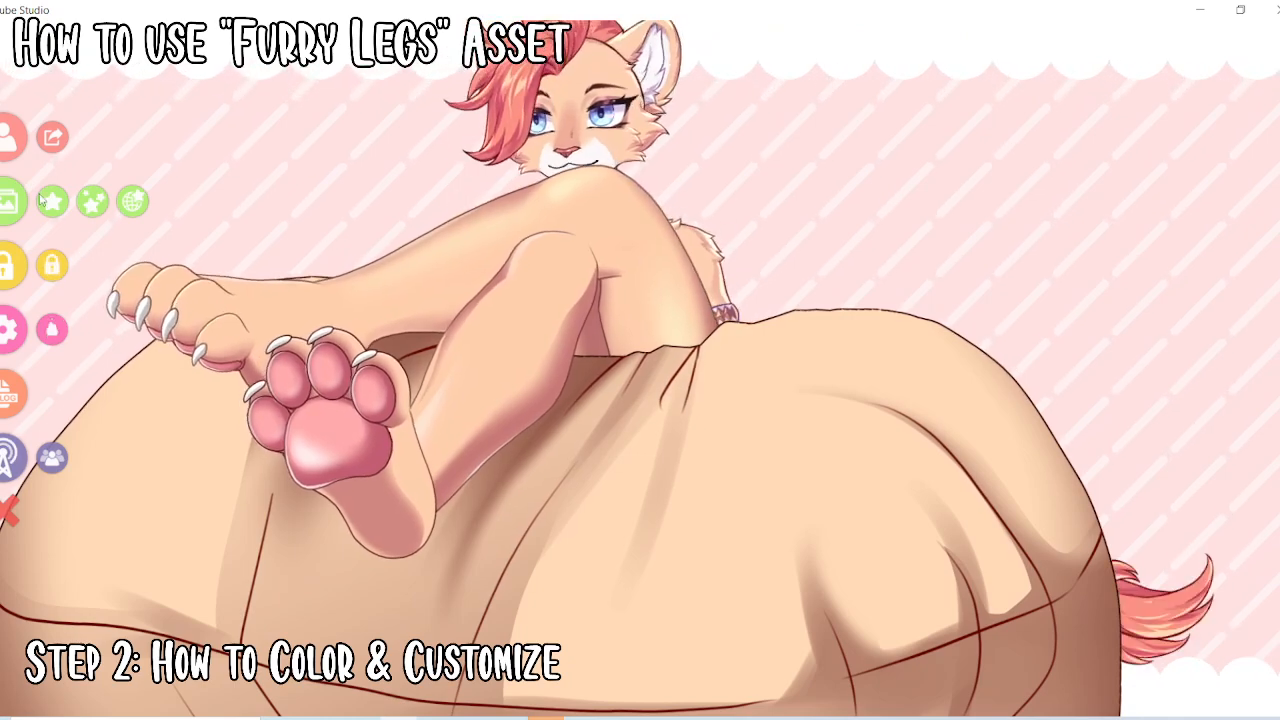
{"action": "left_click", "coordinate": [90, 201]}
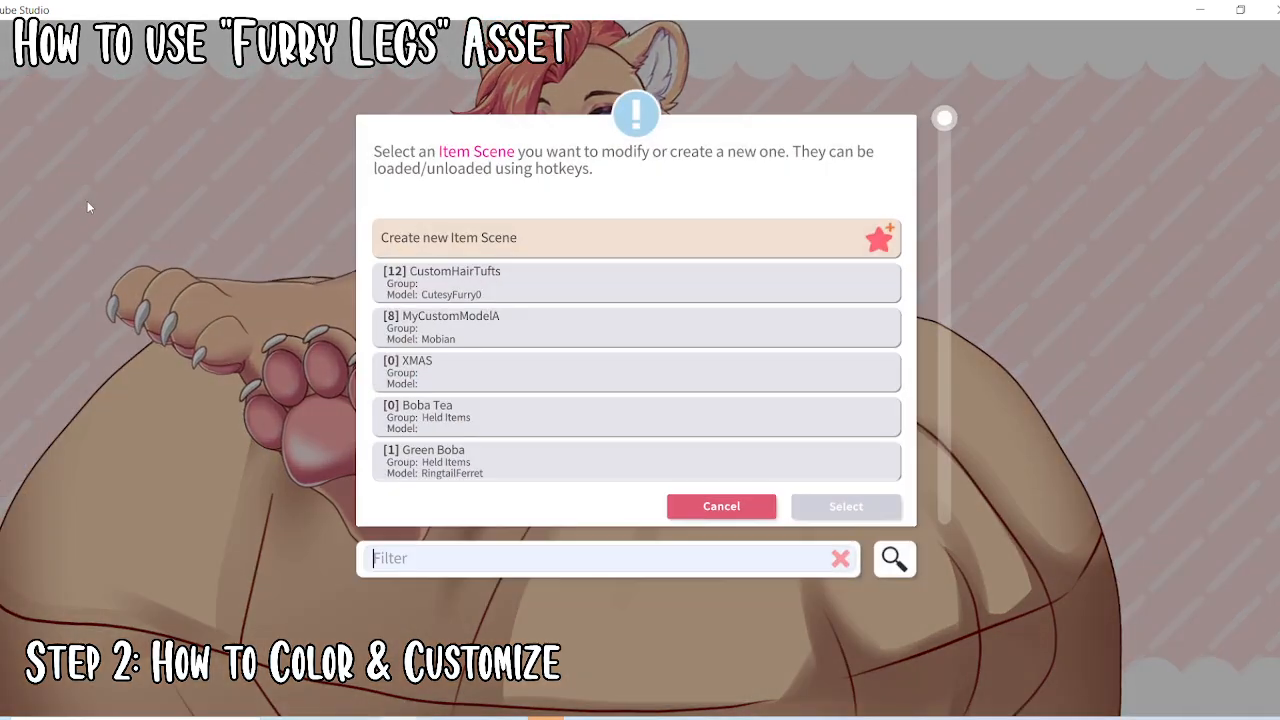
{"action": "left_click", "coordinate": [721, 507]}
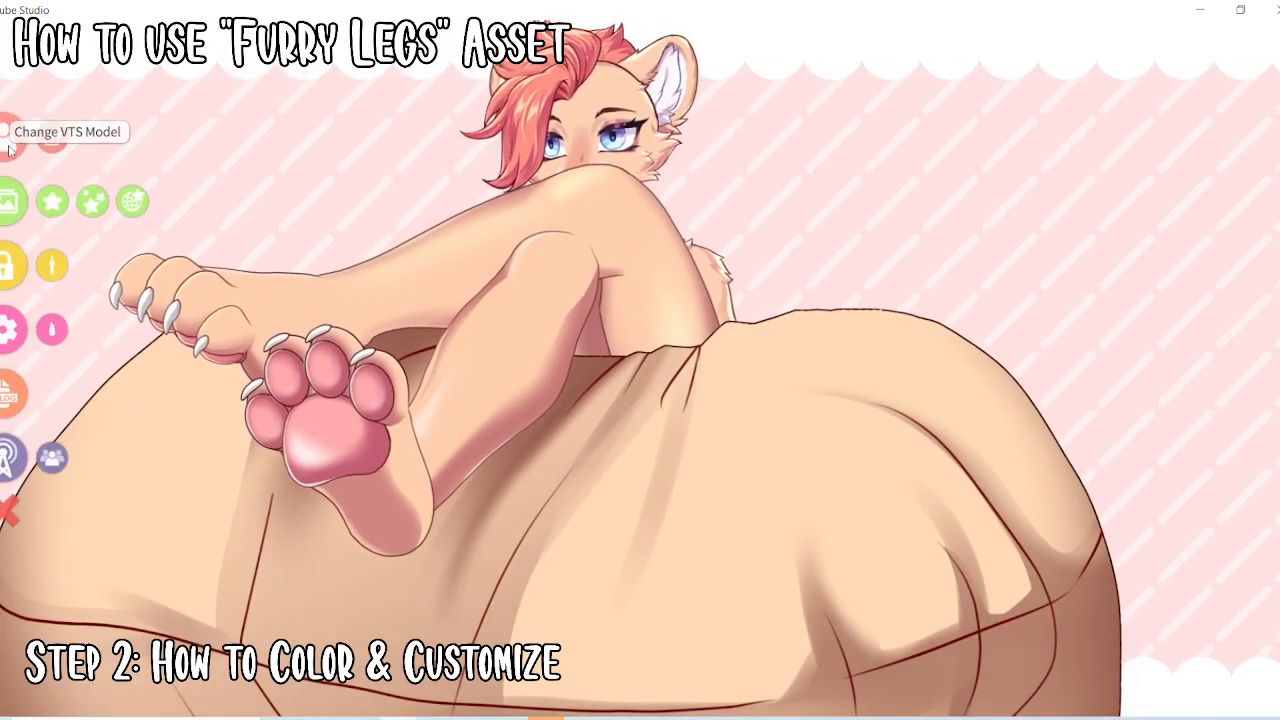
{"action": "left_click", "coordinate": [10, 330]}
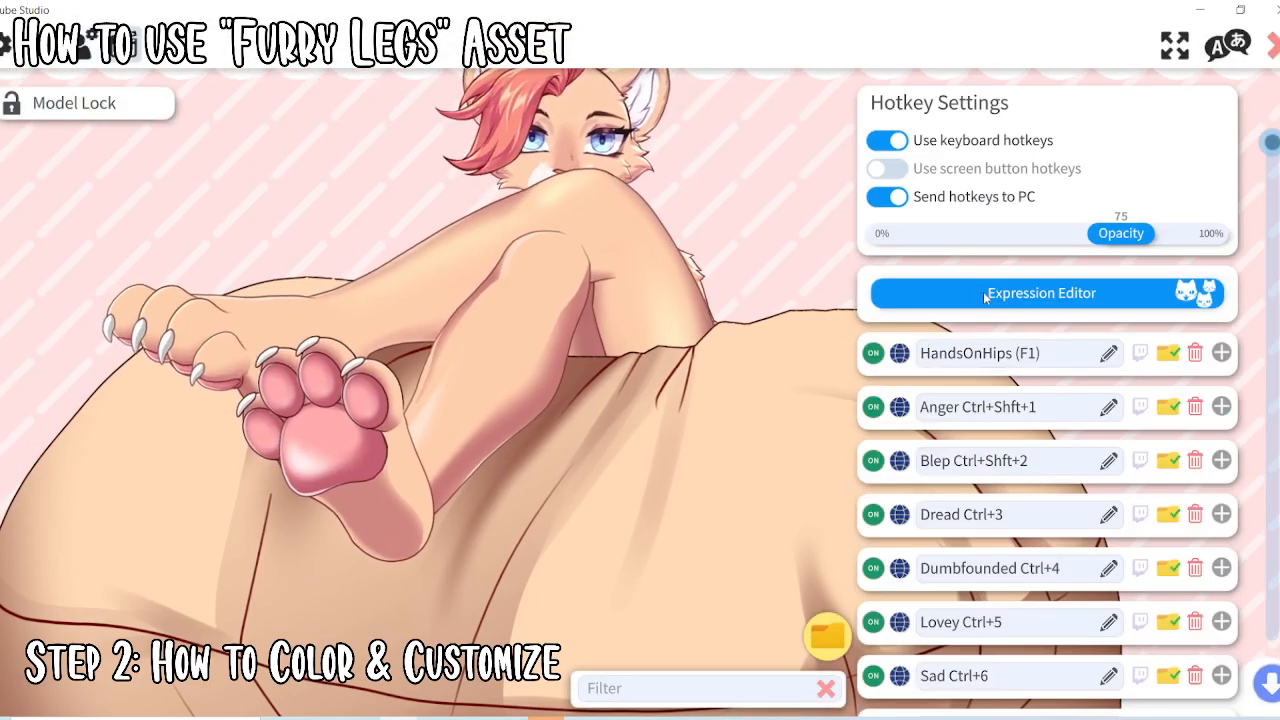
{"action": "left_click", "coordinate": [985, 294]}
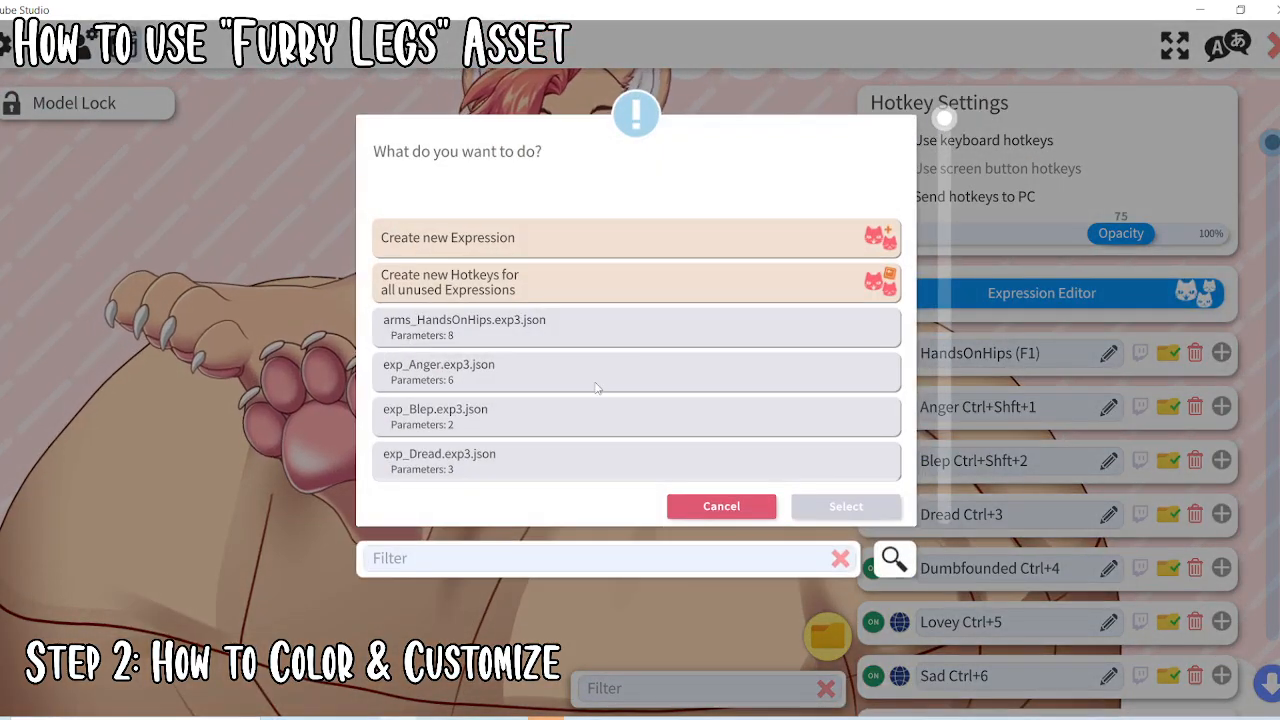
{"action": "left_click", "coordinate": [721, 506]}
Add a new hotkey at the end of the hotkey list and name it "Legs Color"
{"action": "scroll", "coordinate": [1195, 500], "scroll_direction": "down", "scroll_amount": 15}
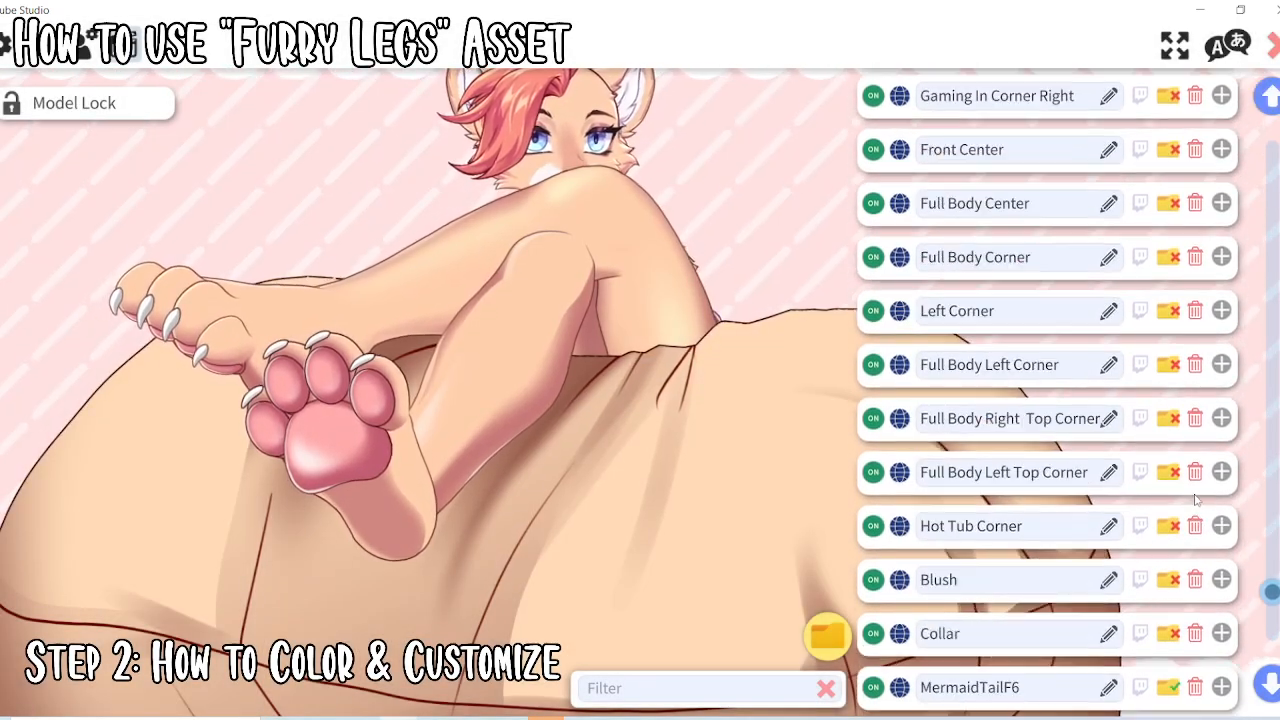
{"action": "scroll", "coordinate": [1195, 500], "scroll_direction": "down", "scroll_amount": 3}
{"action": "left_click", "coordinate": [1045, 662]}
{"action": "scroll", "coordinate": [1112, 511], "scroll_direction": "down", "scroll_amount": 3}
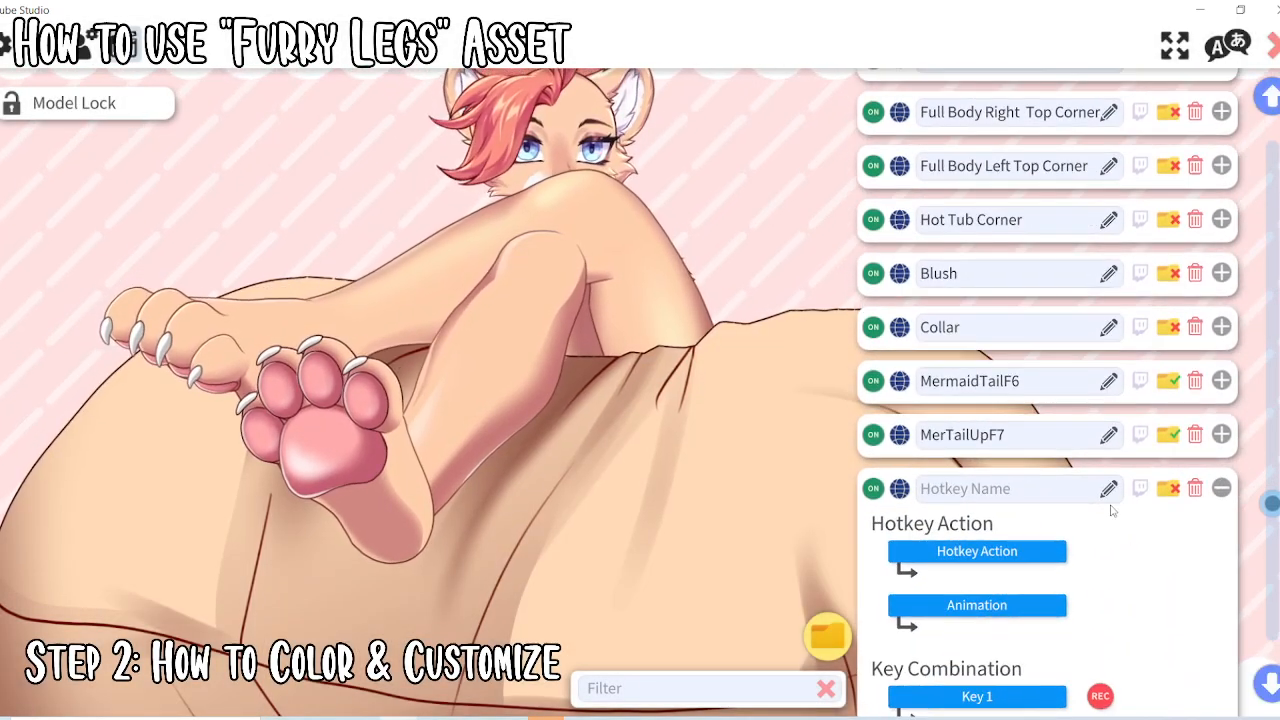
{"action": "type", "text": "Le"}
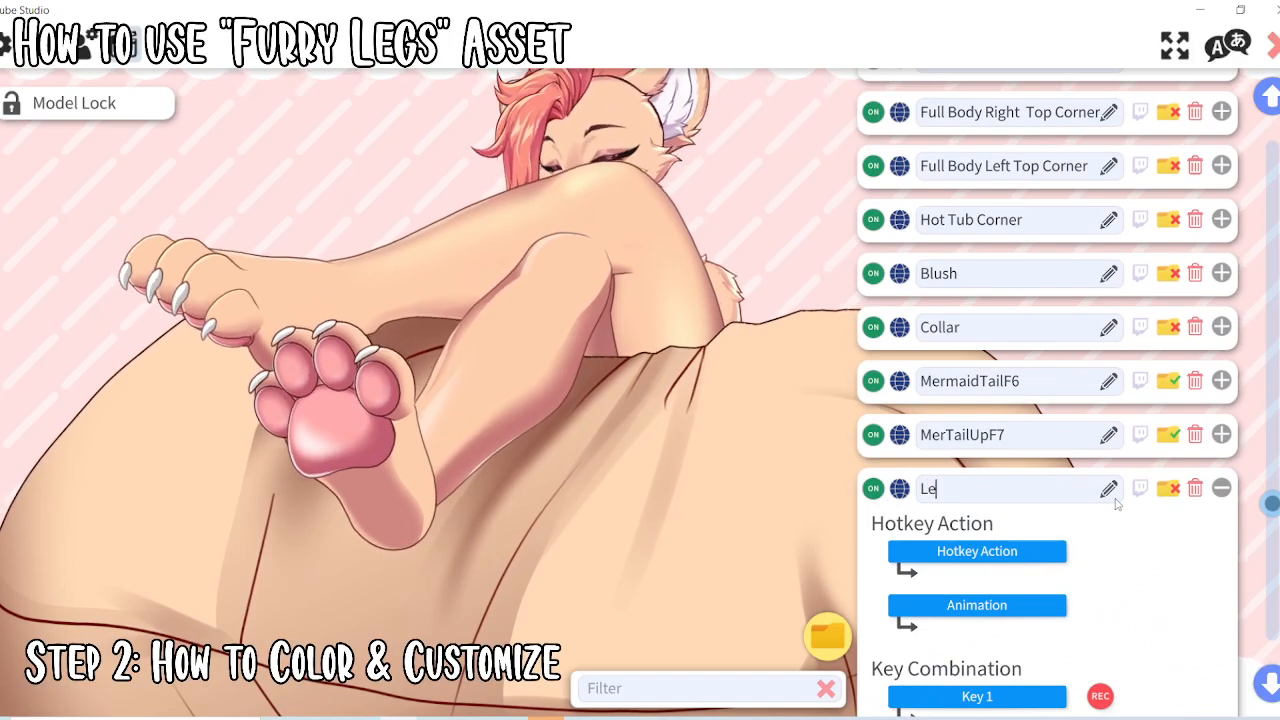
{"action": "type", "text": "gs Color"}
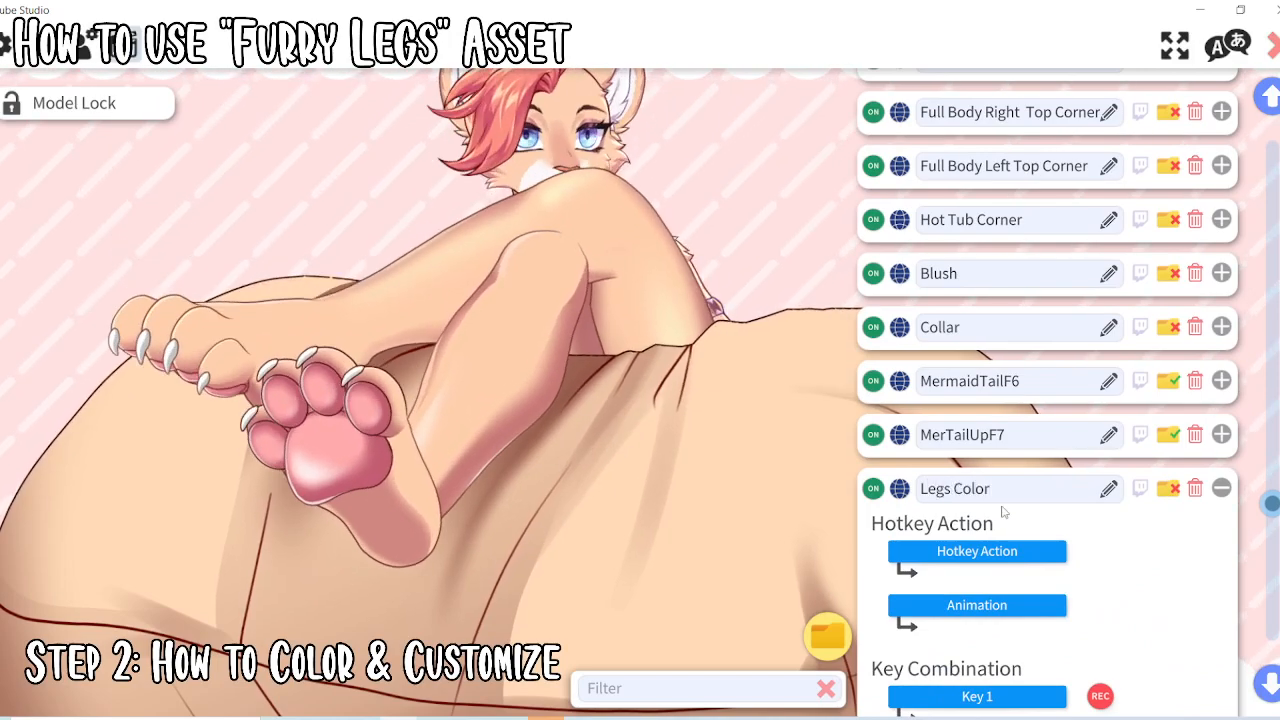
Set the Legs Color hotkey's action to ArtMesh Color Preset
{"action": "left_click", "coordinate": [990, 550]}
{"action": "scroll", "coordinate": [637, 357], "scroll_direction": "down", "scroll_amount": 5}
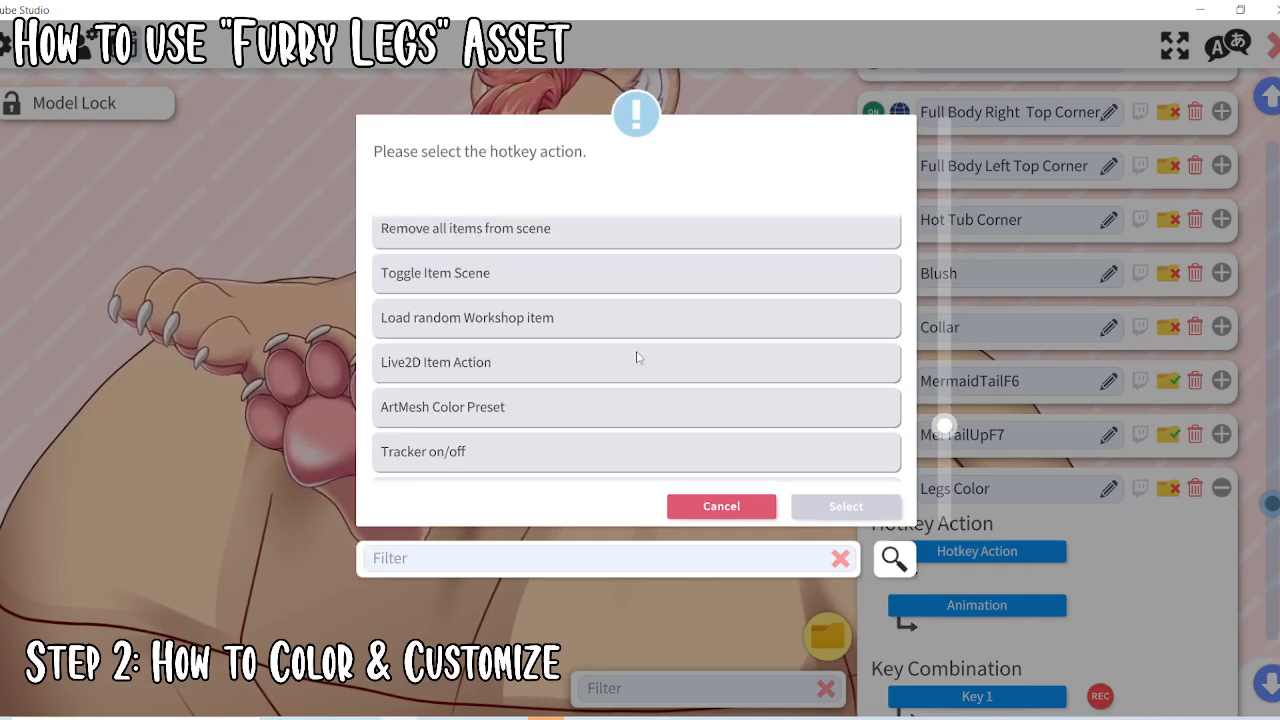
{"action": "left_click", "coordinate": [497, 408]}
{"action": "left_click", "coordinate": [846, 506]}
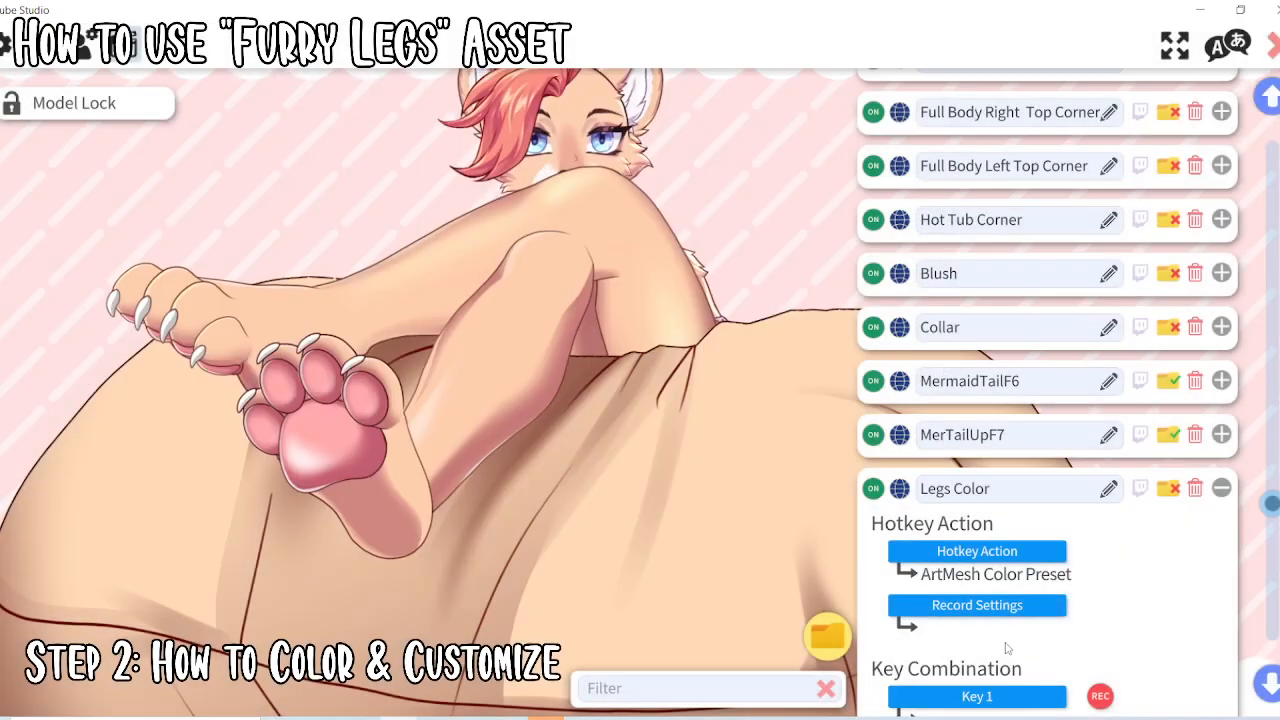
Look over the Legs Color hotkey's options and delete the hotkey
{"action": "scroll", "coordinate": [1097, 620], "scroll_direction": "down", "scroll_amount": 2}
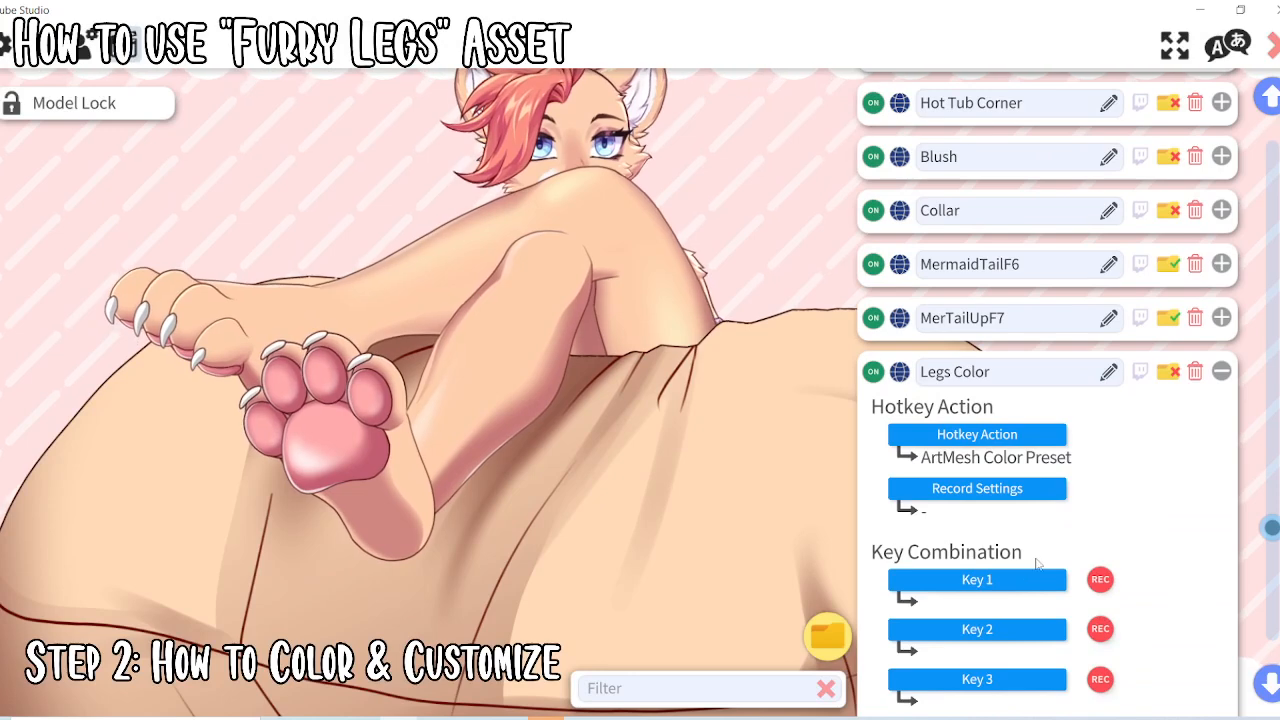
{"action": "scroll", "coordinate": [1037, 563], "scroll_direction": "down", "scroll_amount": 1}
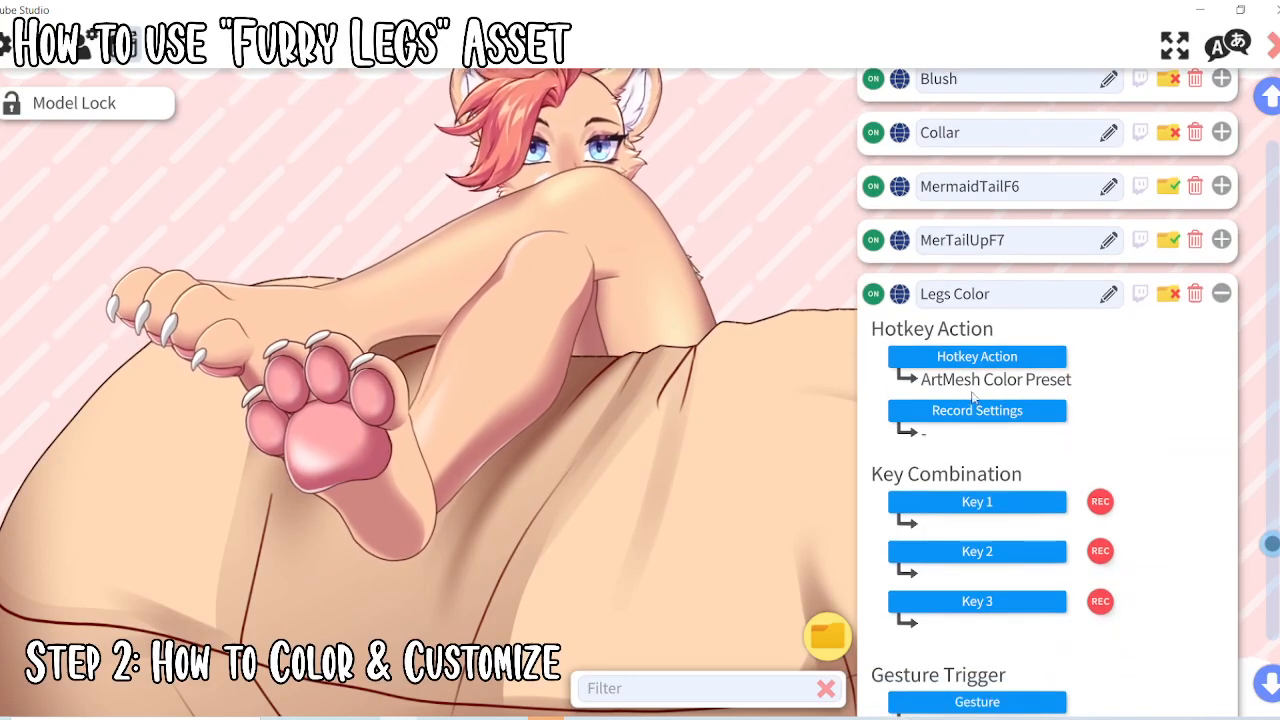
{"action": "left_click", "coordinate": [1196, 296]}
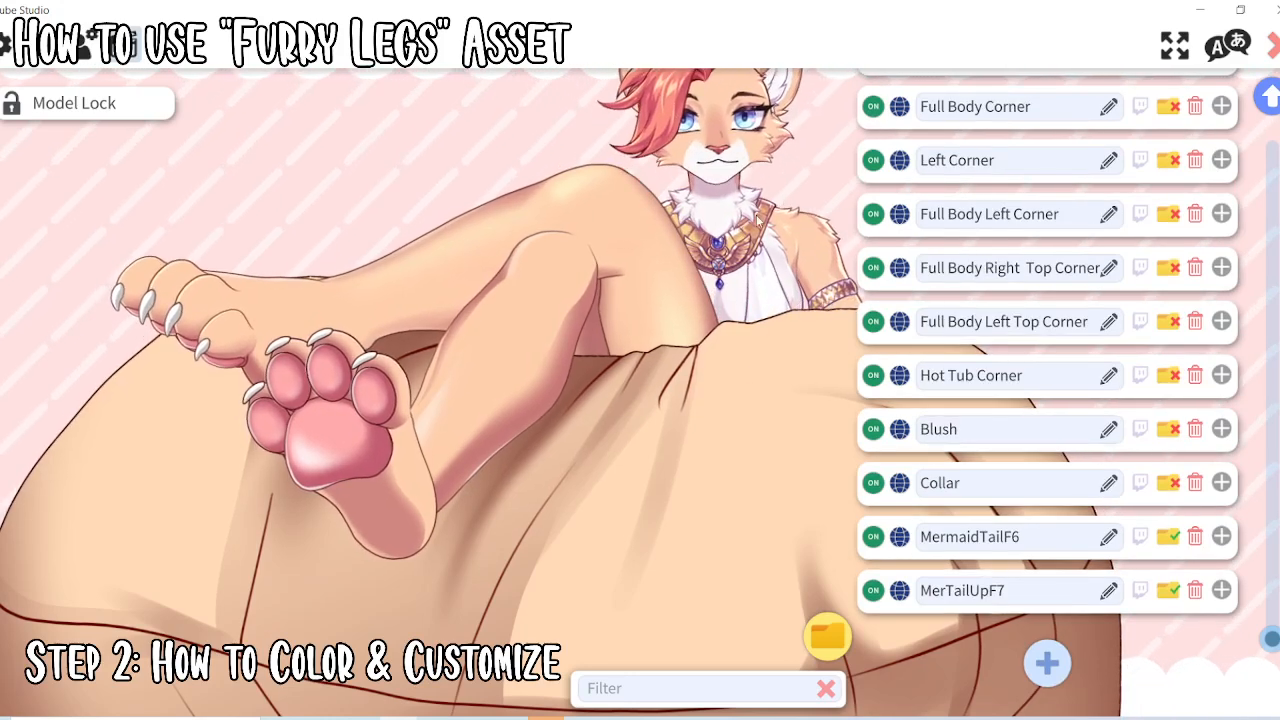
Check the General Item Settings for item configuration options and close them without changes
{"action": "double_click", "coordinate": [426, 214]}
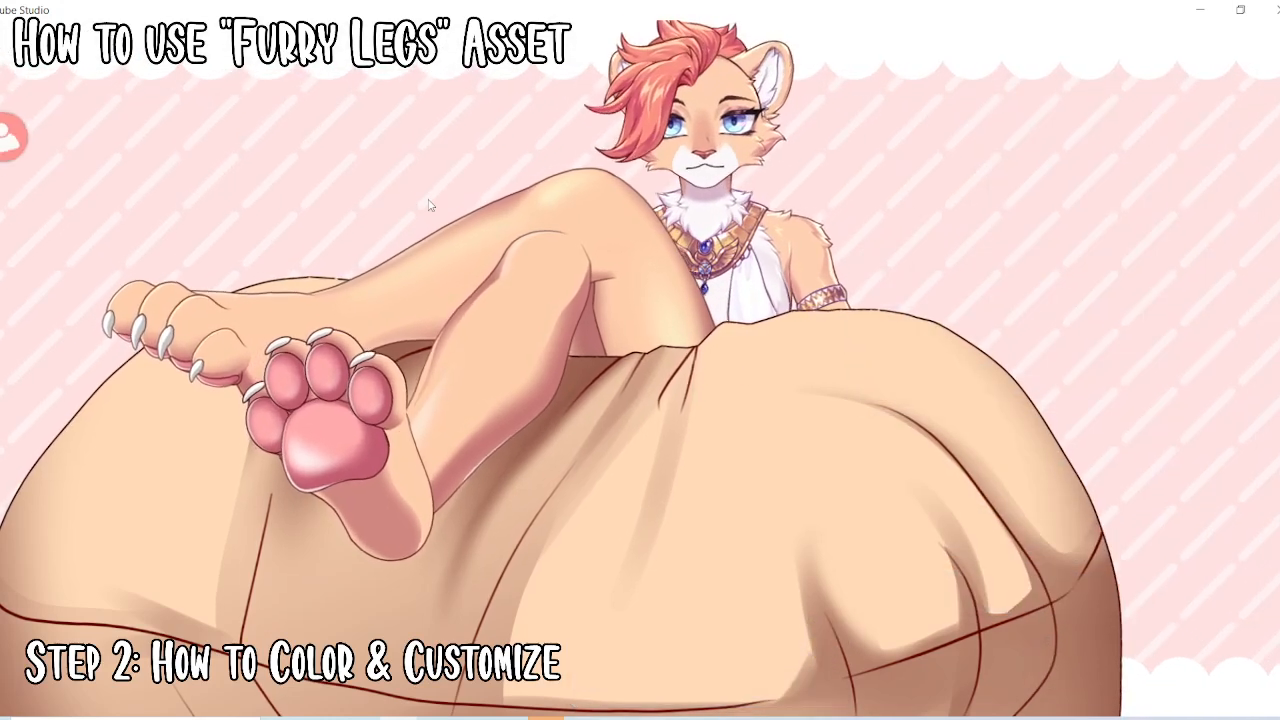
{"action": "left_click", "coordinate": [10, 203]}
{"action": "left_click", "coordinate": [52, 203]}
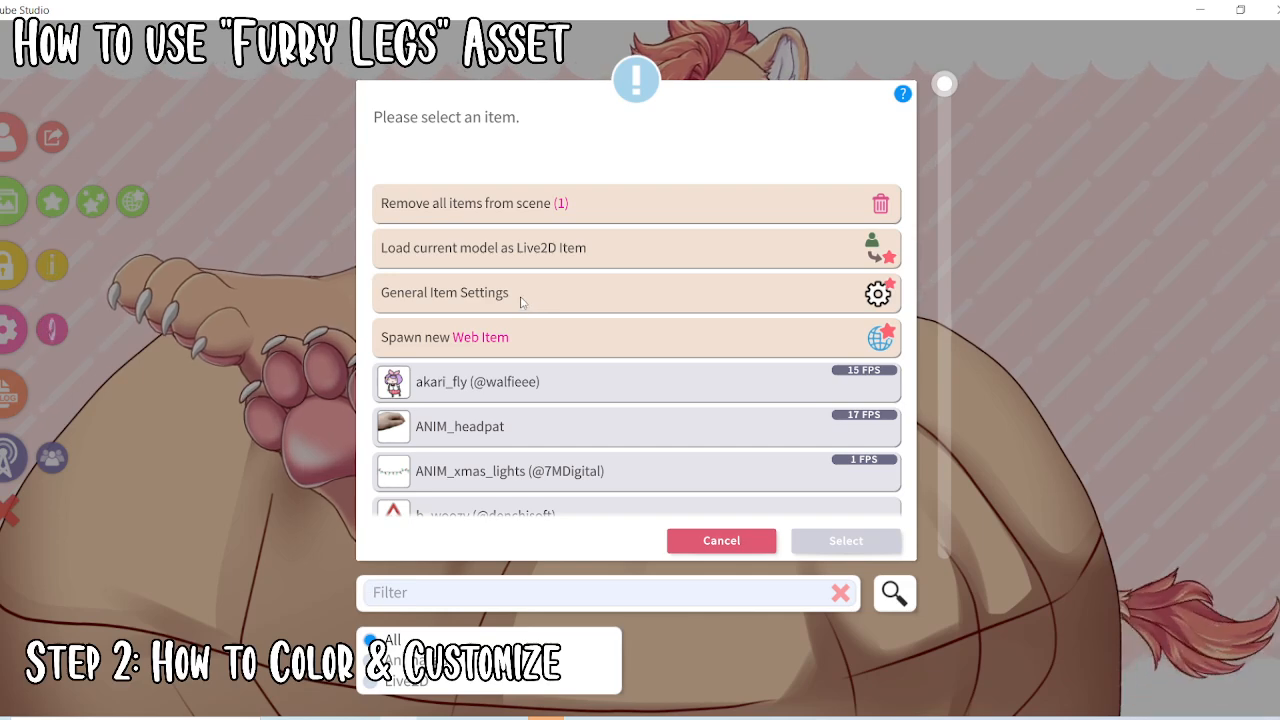
{"action": "left_click", "coordinate": [862, 548]}
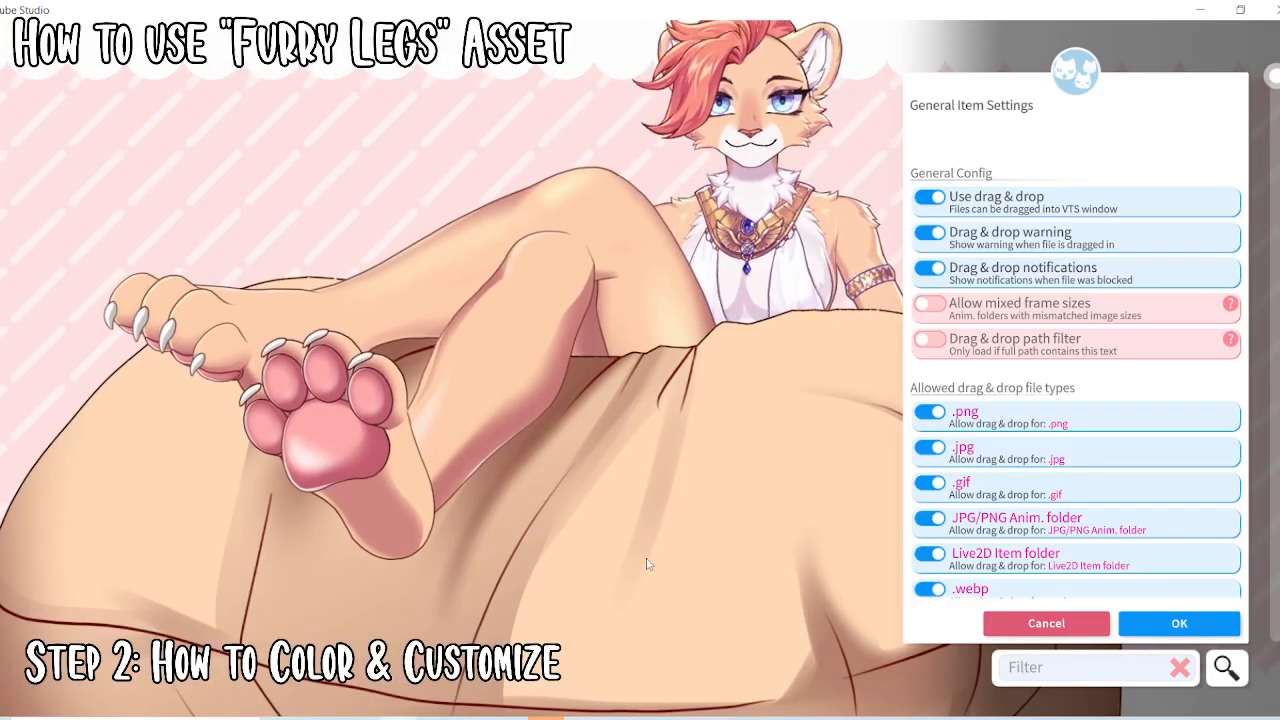
{"action": "left_click", "coordinate": [1214, 620]}
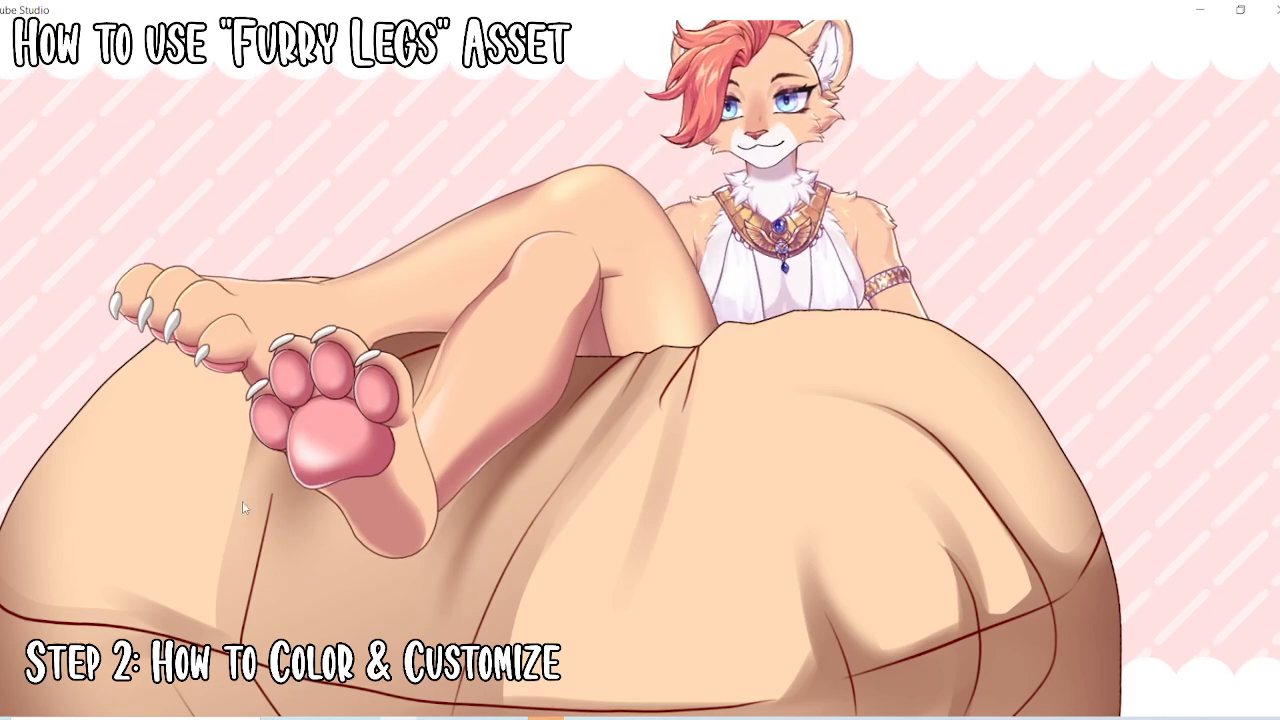
Remove all items from the scene
{"action": "double_click", "coordinate": [333, 203]}
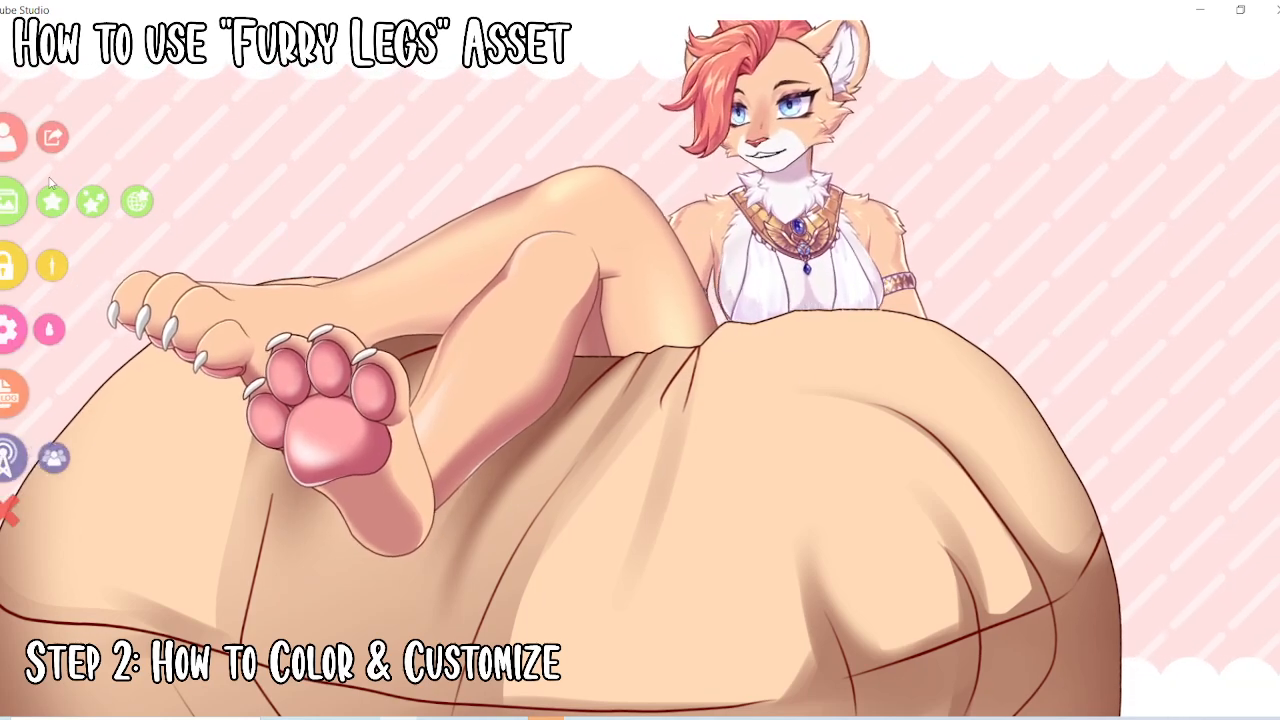
{"action": "left_click", "coordinate": [87, 204]}
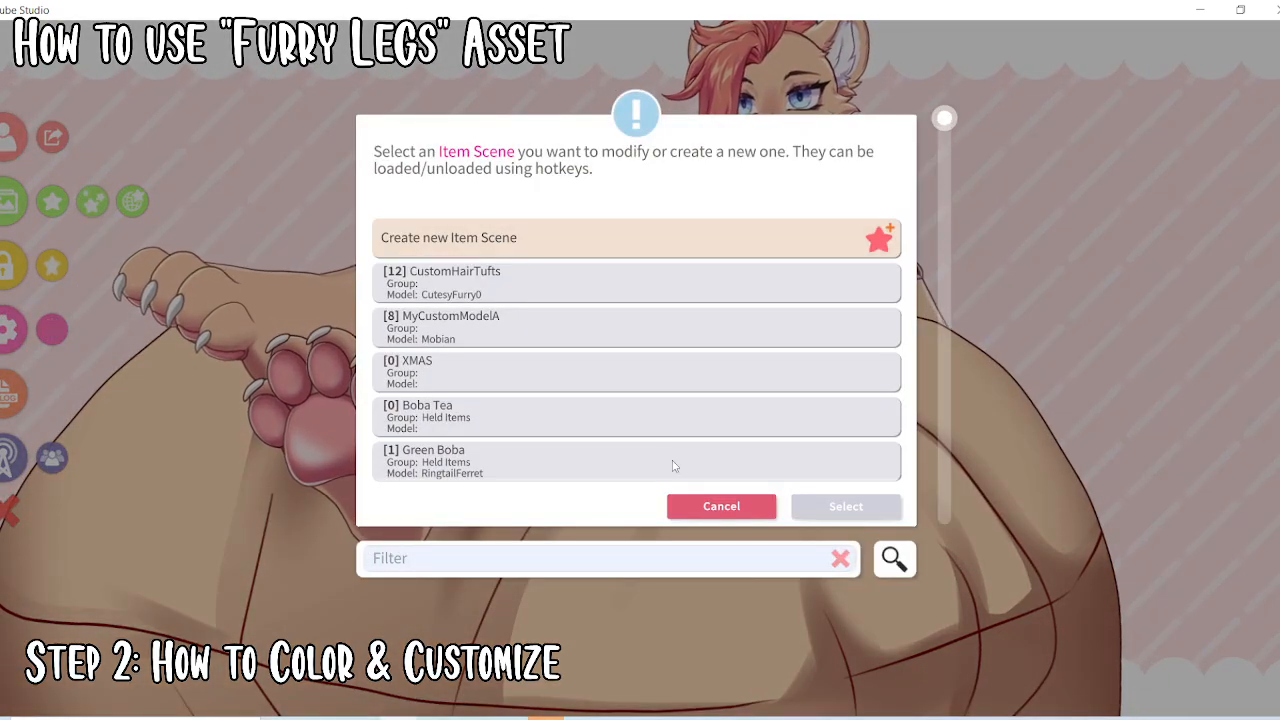
{"action": "left_click", "coordinate": [731, 506]}
{"action": "left_click", "coordinate": [58, 201]}
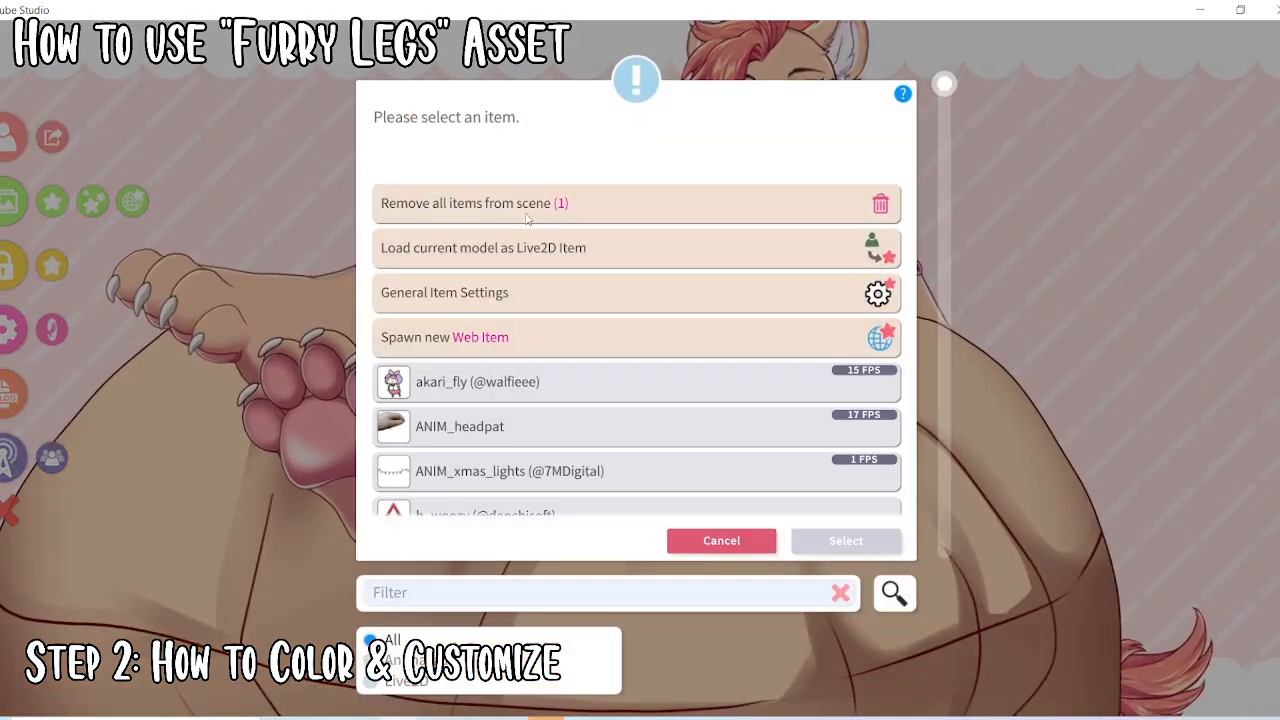
{"action": "left_click", "coordinate": [533, 211]}
{"action": "left_click", "coordinate": [855, 541]}
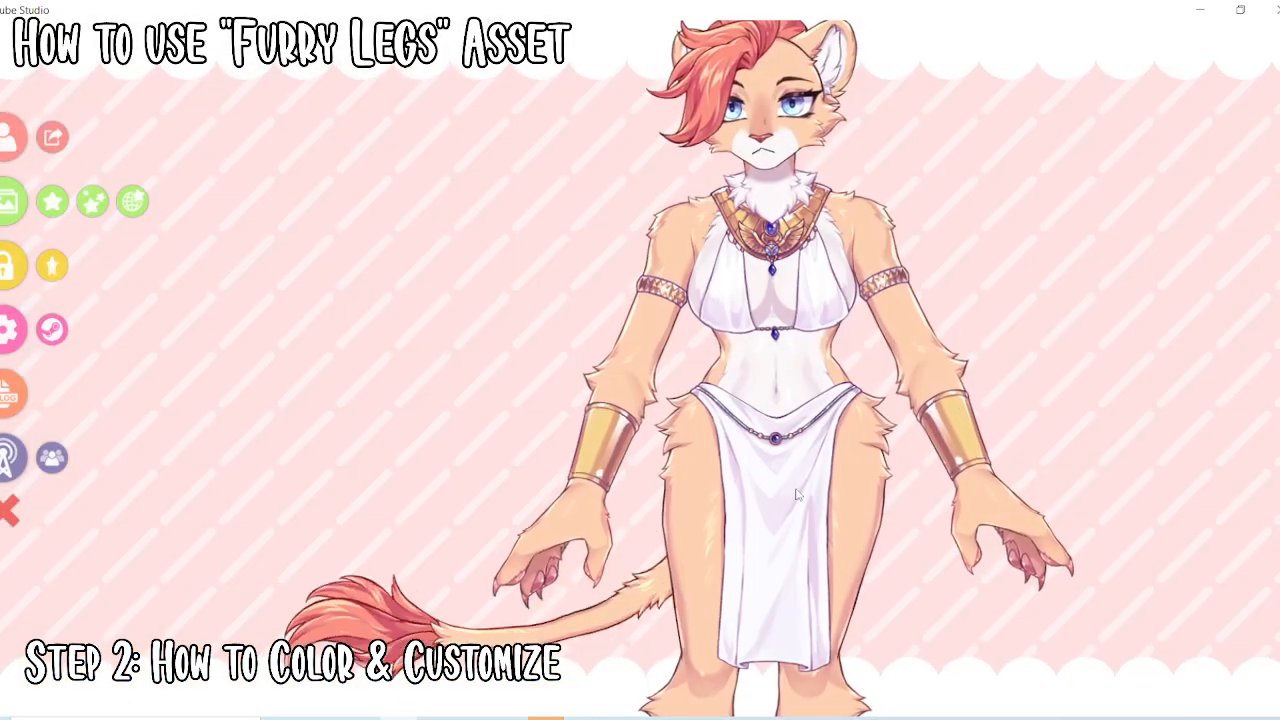
Find the FurryFeet Live2D item with the filter "fu" and load it into the scene pinned to the model, item order 1 and smoothing 0
{"action": "left_click", "coordinate": [94, 207]}
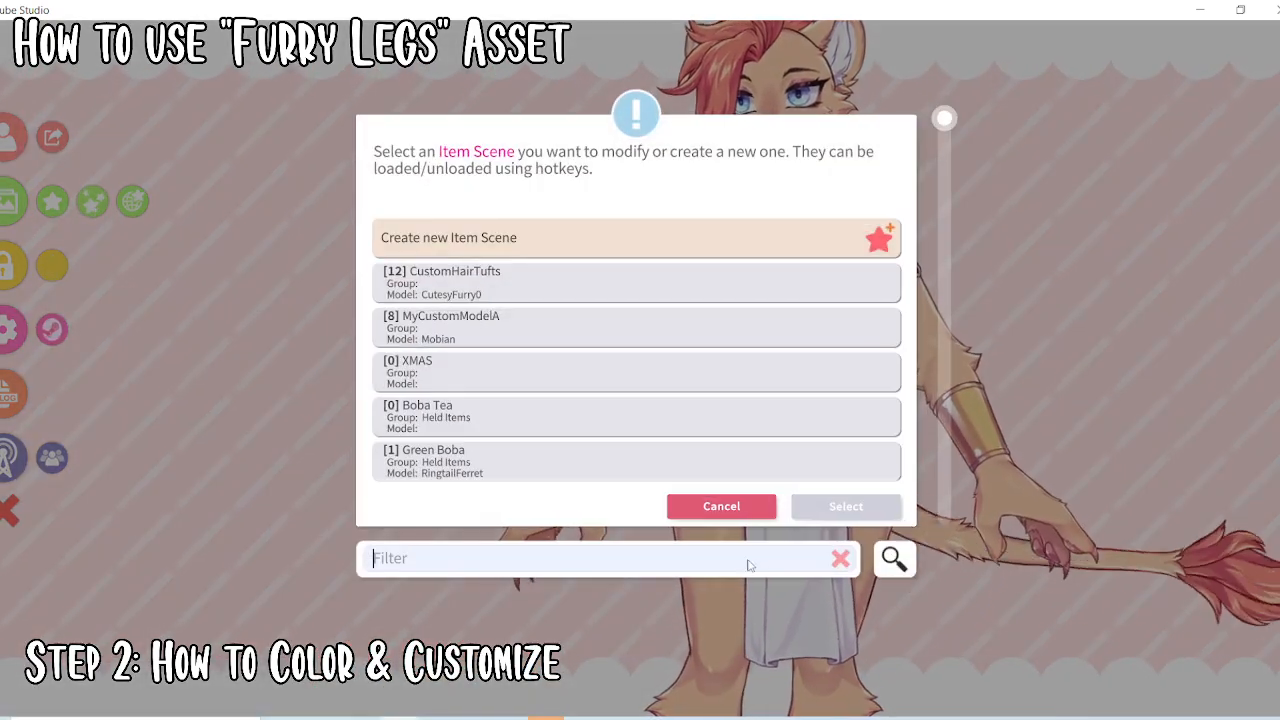
{"action": "left_click", "coordinate": [721, 506]}
{"action": "left_click", "coordinate": [52, 201]}
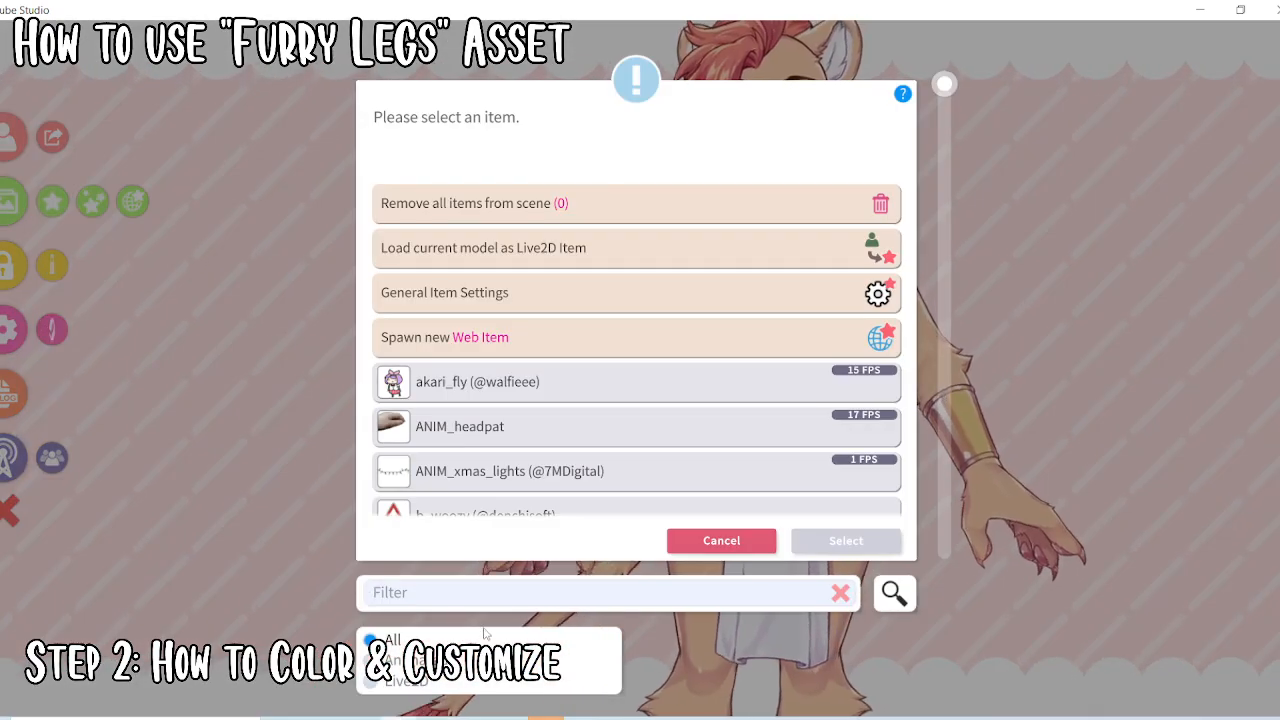
{"action": "left_click", "coordinate": [473, 600]}
{"action": "type", "text": "fu"}
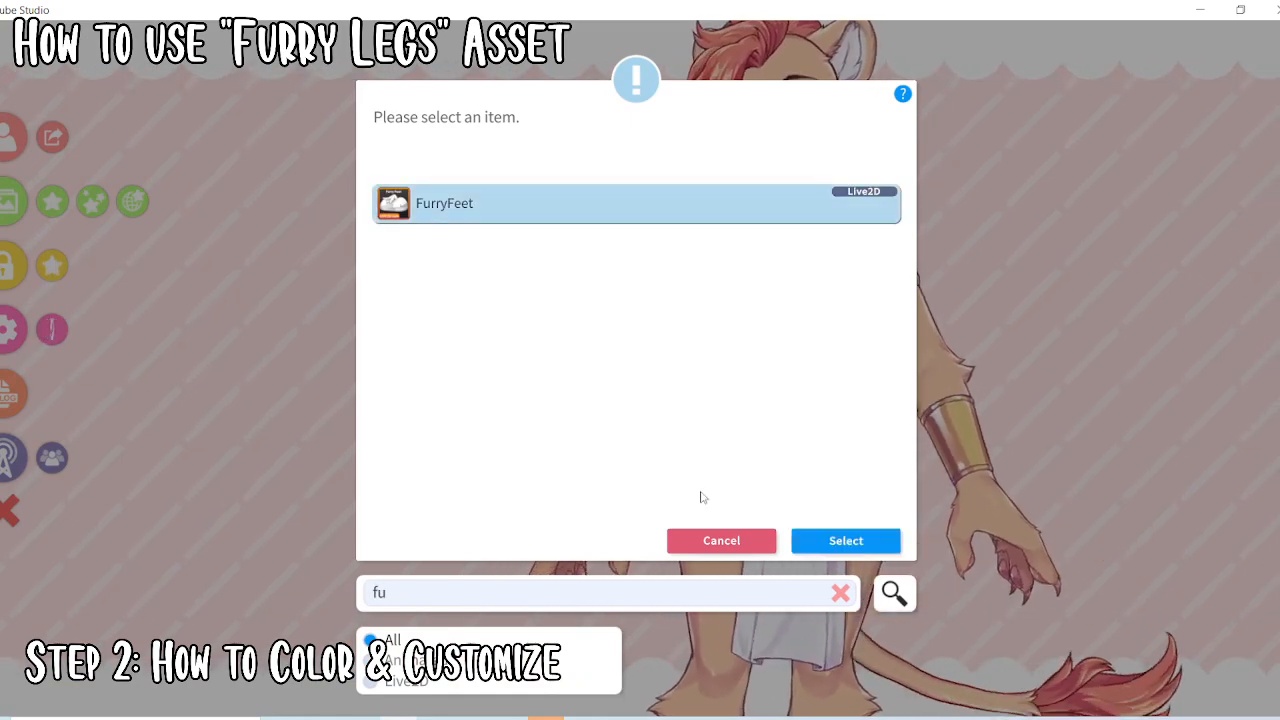
{"action": "left_click", "coordinate": [830, 547]}
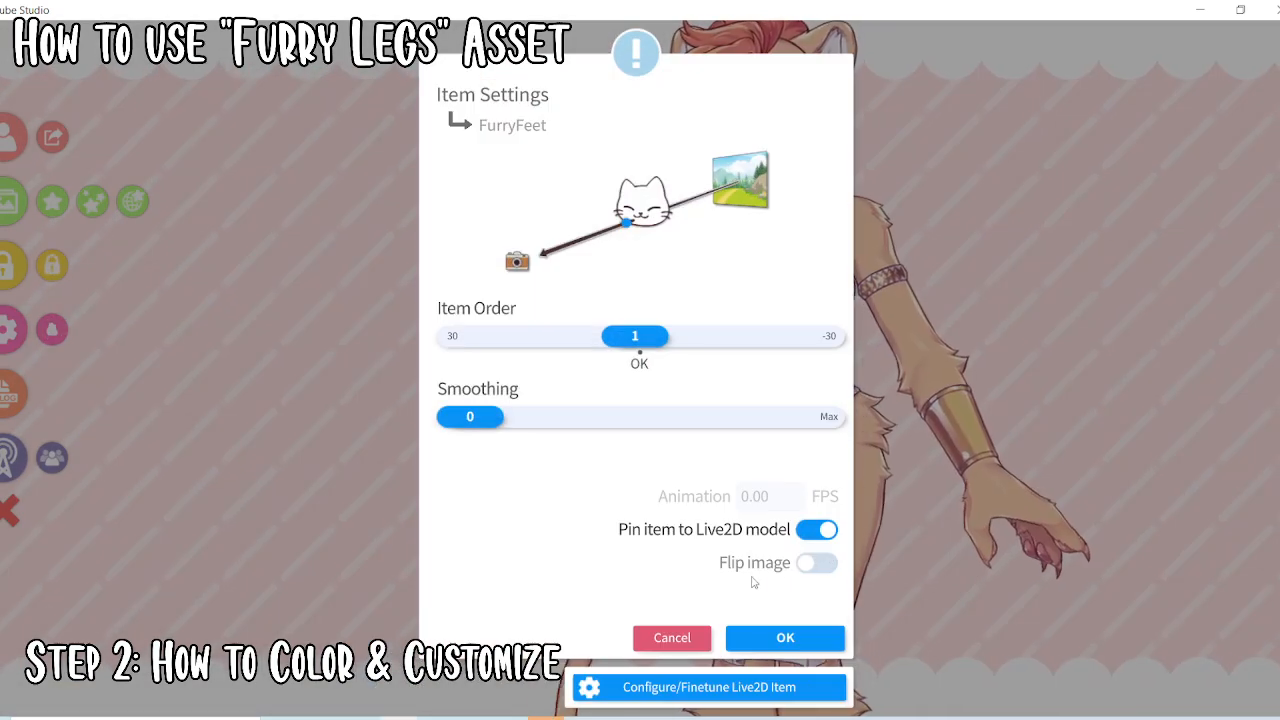
{"action": "left_click", "coordinate": [781, 640]}
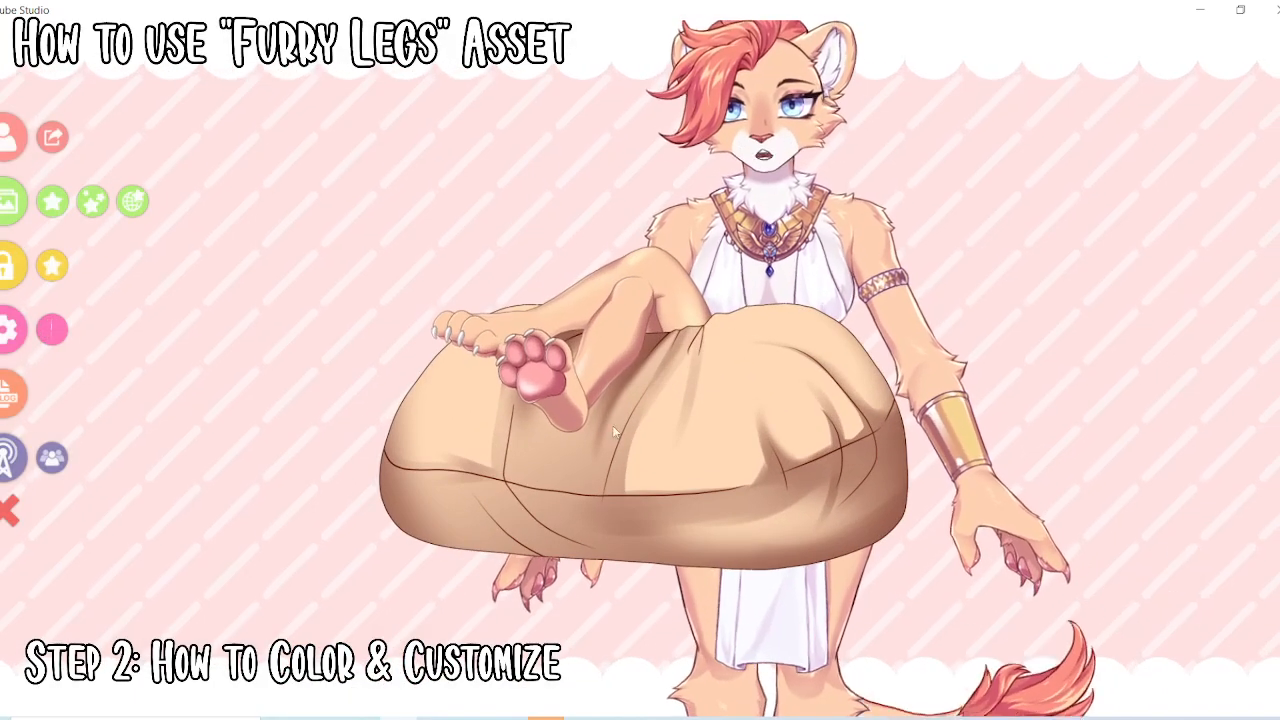
Enlarge the FurryFeet item, move it apart from the model, and resize and reposition the model beside it
{"action": "scroll", "coordinate": [640, 430], "scroll_direction": "up", "scroll_amount": 3}
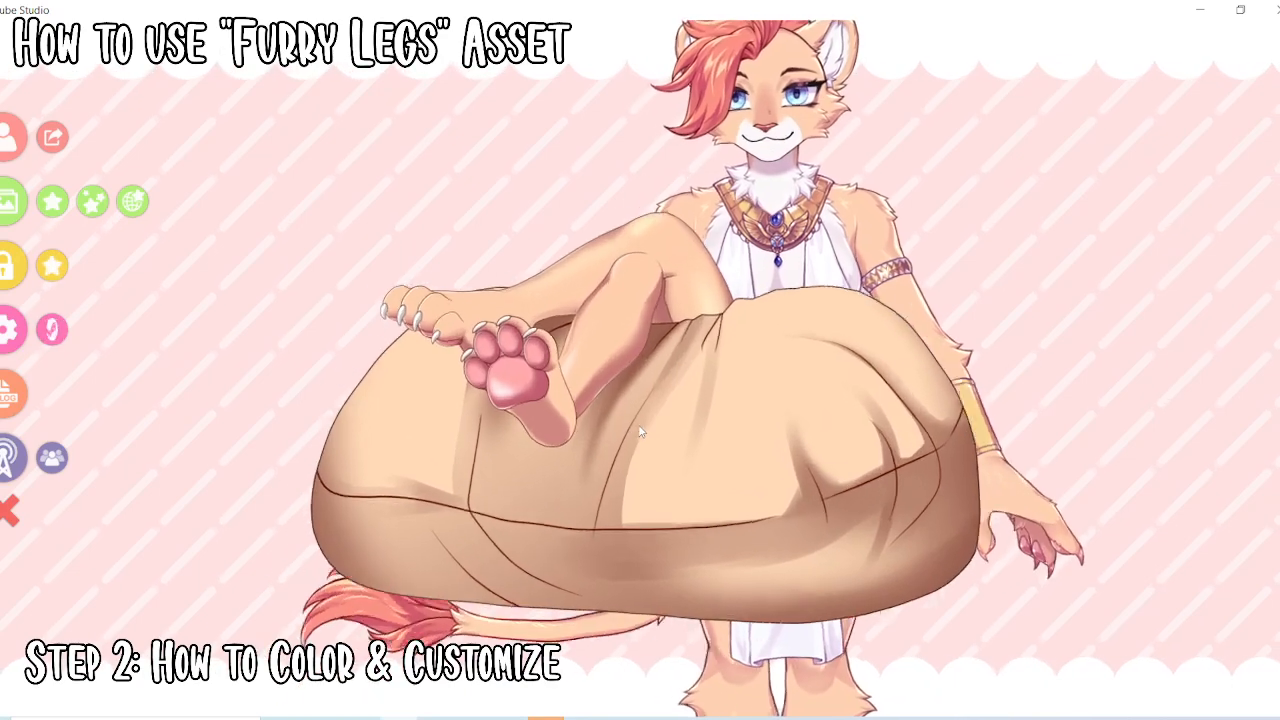
{"action": "scroll", "coordinate": [640, 432], "scroll_direction": "up", "scroll_amount": 2}
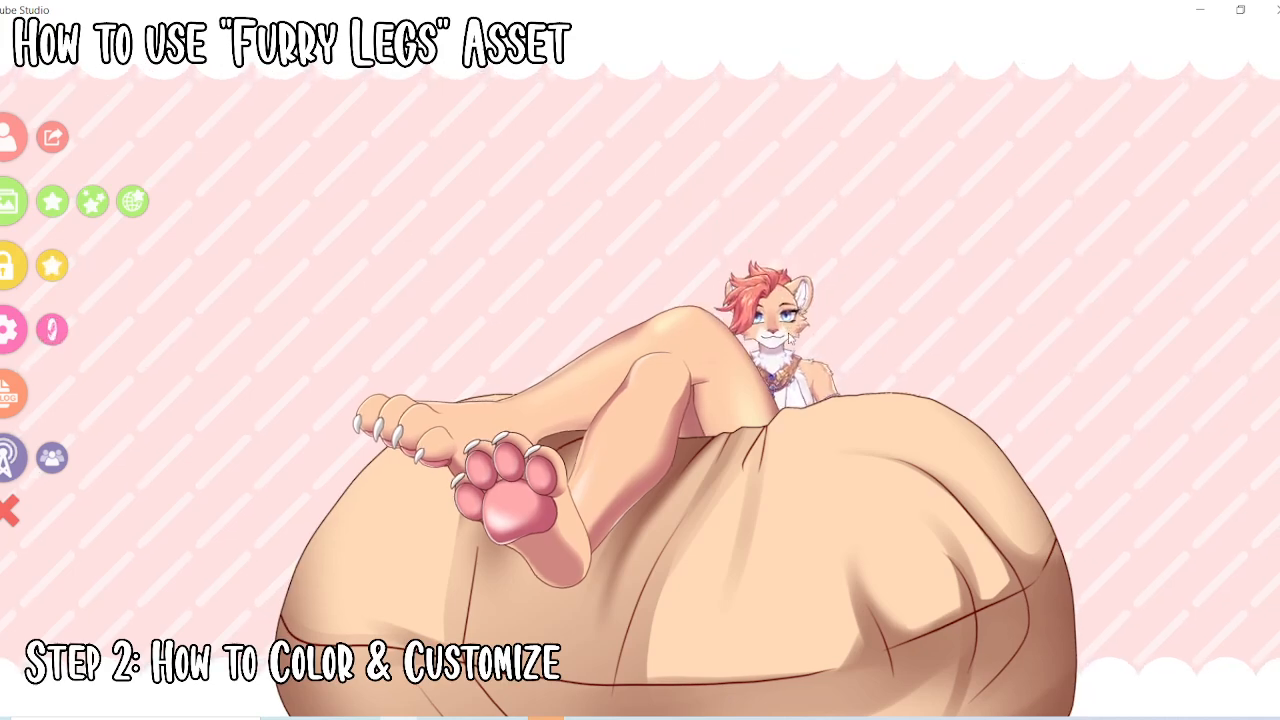
{"action": "left_click_drag", "start_coordinate": [790, 338], "coordinate": [577, 326]}
{"action": "left_click_drag", "start_coordinate": [860, 258], "coordinate": [997, 149]}
{"action": "scroll", "coordinate": [1008, 243], "scroll_direction": "up", "scroll_amount": 2}
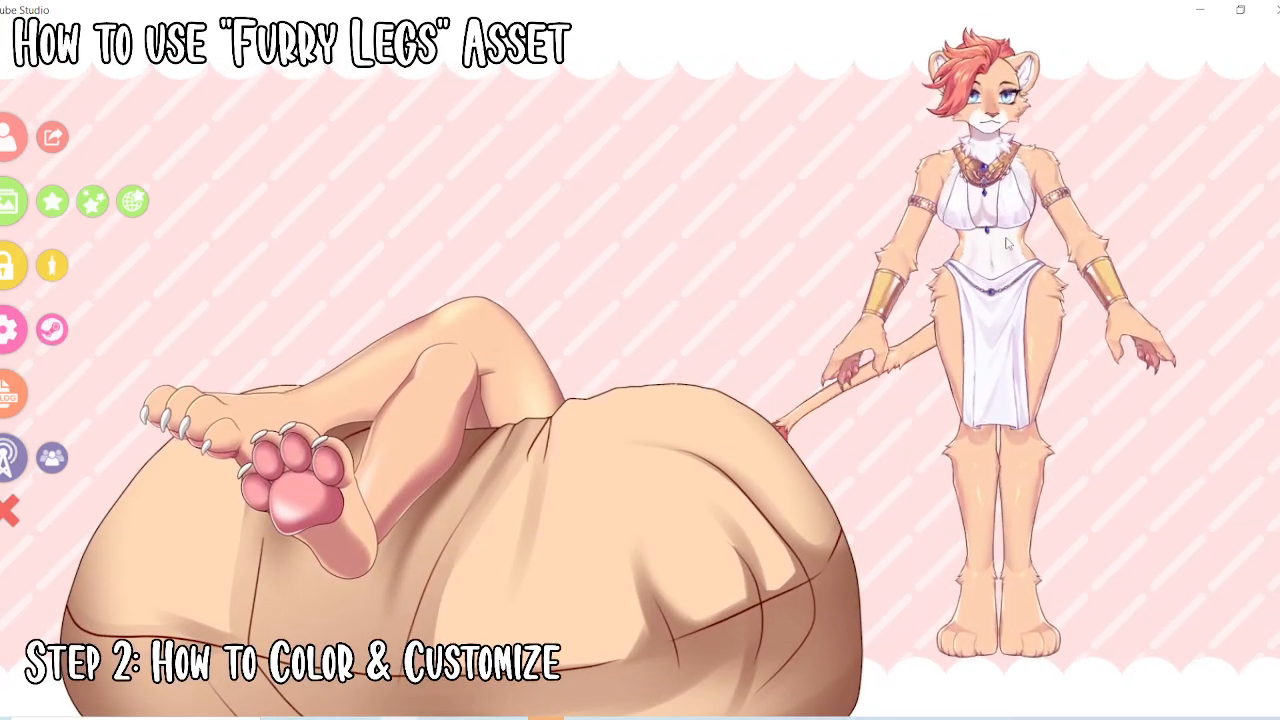
{"action": "scroll", "coordinate": [1008, 243], "scroll_direction": "up", "scroll_amount": 3}
{"action": "scroll", "coordinate": [1008, 243], "scroll_direction": "down", "scroll_amount": 1}
{"action": "left_click_drag", "start_coordinate": [1008, 243], "coordinate": [1116, 368]}
Try the FurryFeet item over the model's lap at a smaller size, and place it in the open space beside the model
{"action": "left_click_drag", "start_coordinate": [538, 433], "coordinate": [1100, 353]}
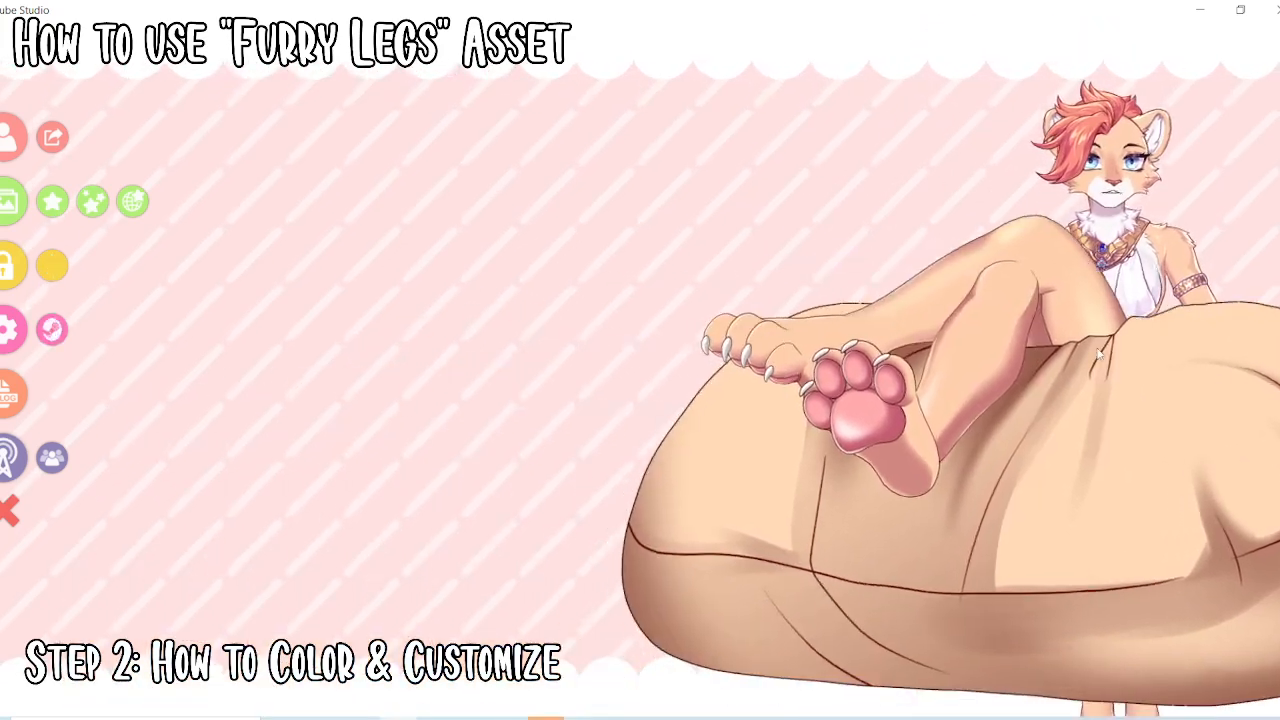
{"action": "scroll", "coordinate": [1098, 352], "scroll_direction": "down", "scroll_amount": 5}
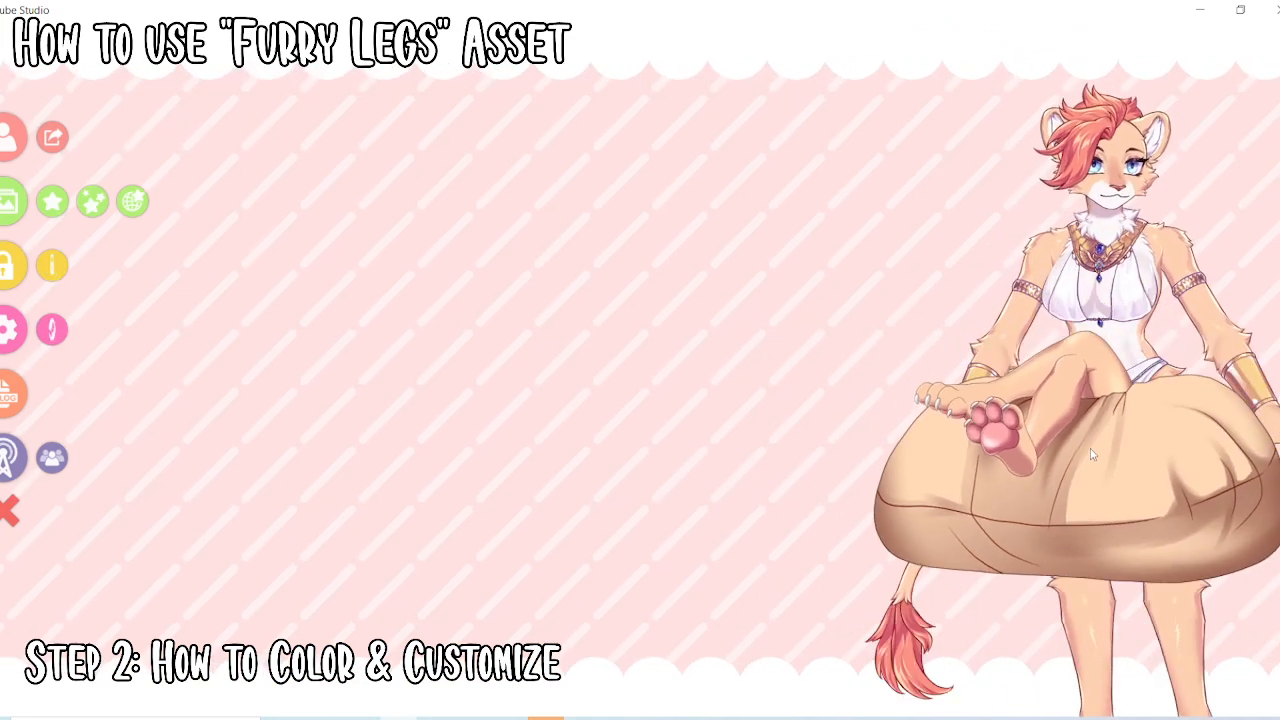
{"action": "scroll", "coordinate": [1090, 449], "scroll_direction": "up", "scroll_amount": 3}
{"action": "left_click_drag", "start_coordinate": [1088, 440], "coordinate": [1087, 425]}
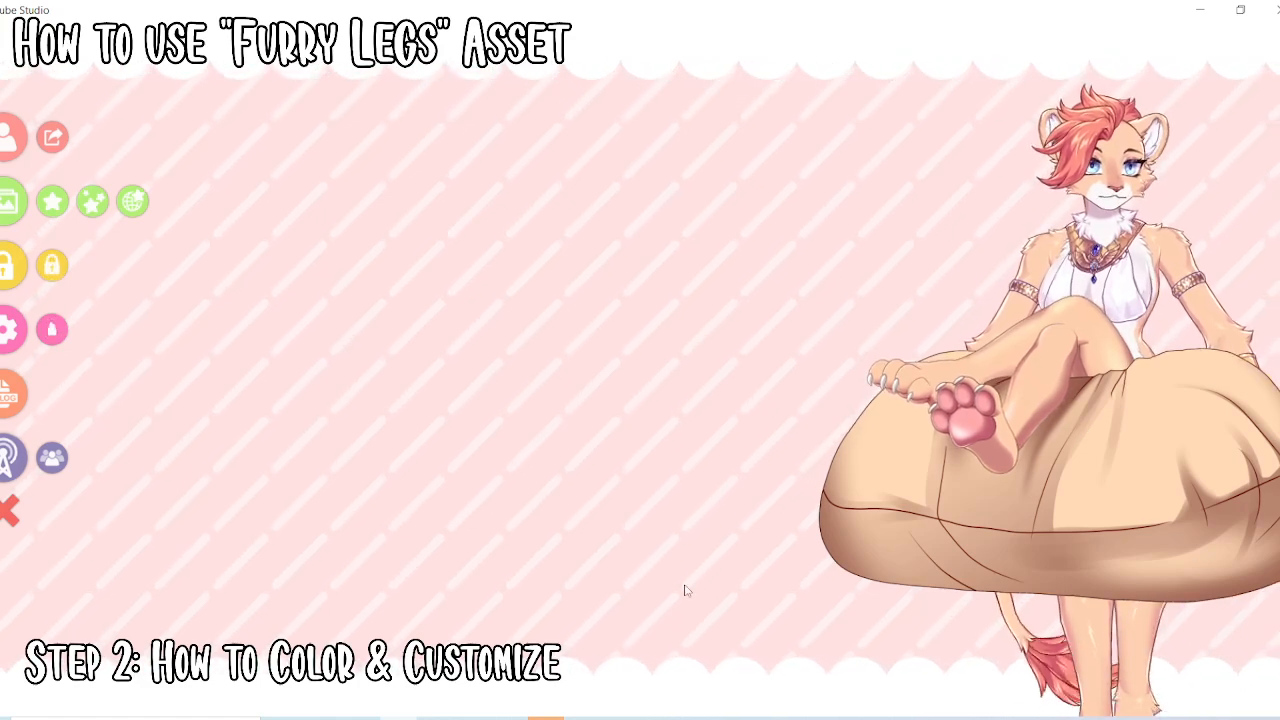
{"action": "left_click_drag", "start_coordinate": [1155, 490], "coordinate": [682, 448]}
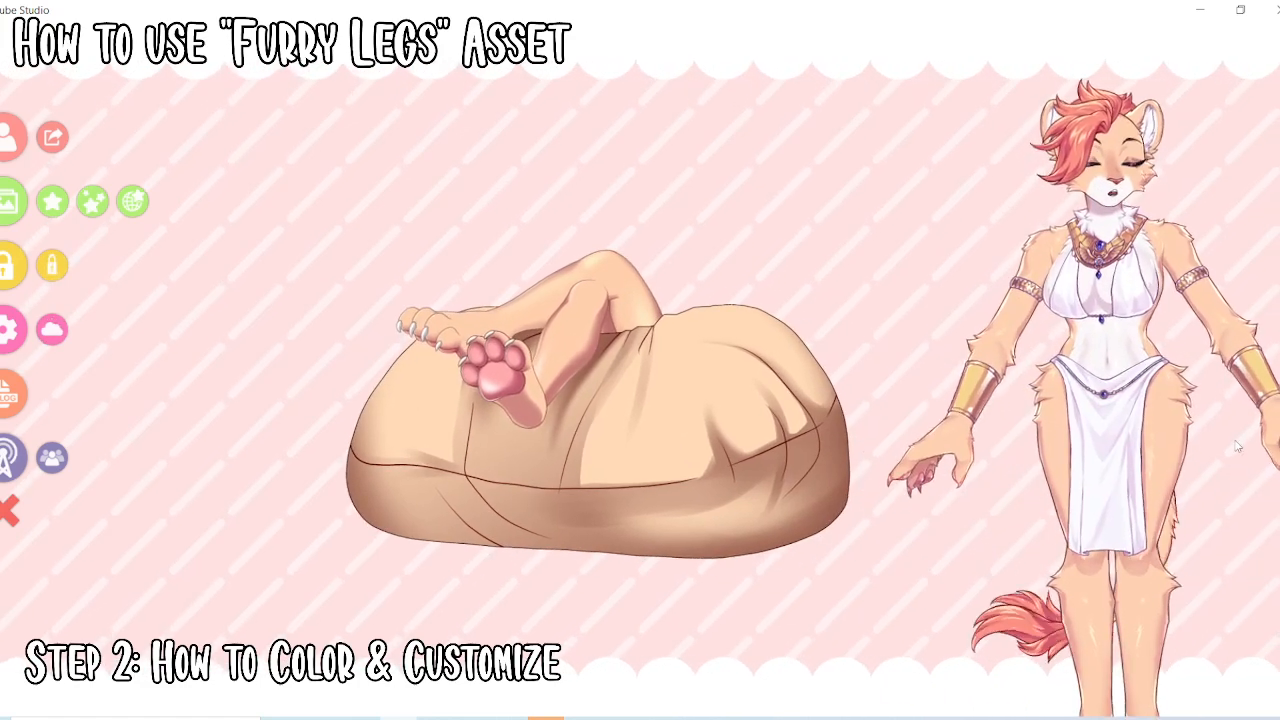
Open the model's multiply/screen color customization for ArtMeshes
{"action": "left_click", "coordinate": [14, 333]}
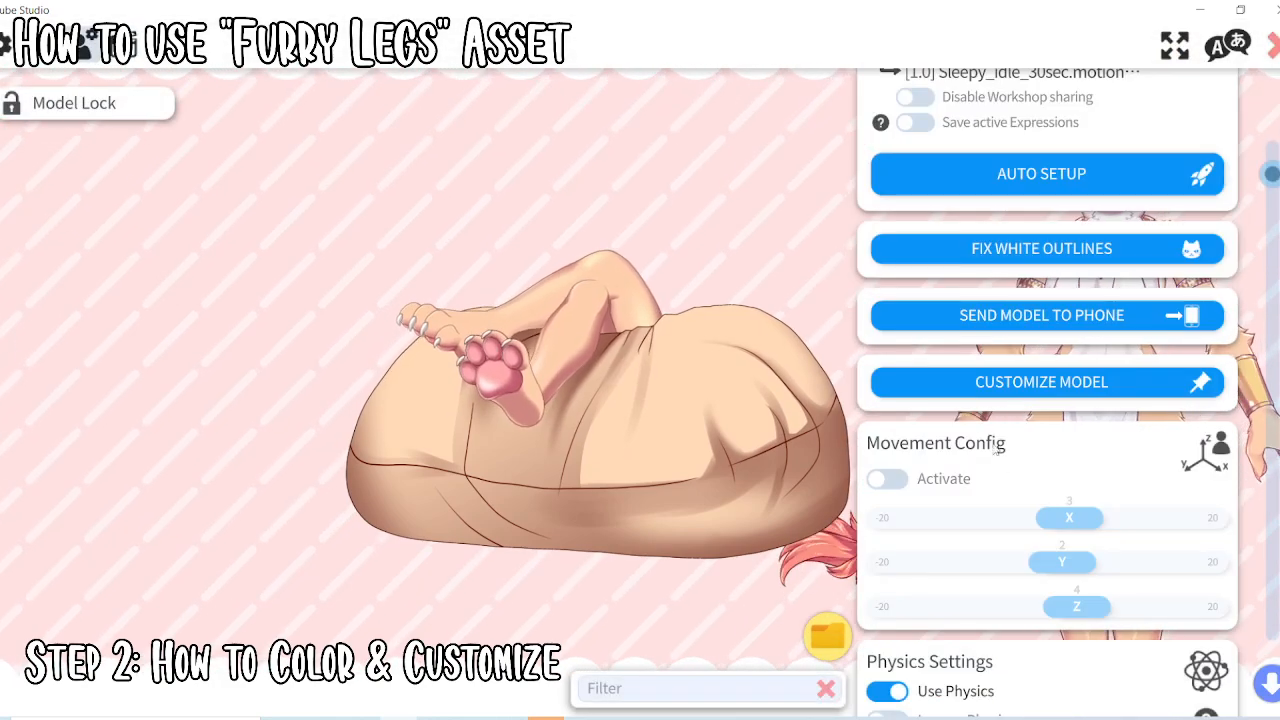
{"action": "left_click", "coordinate": [1006, 381]}
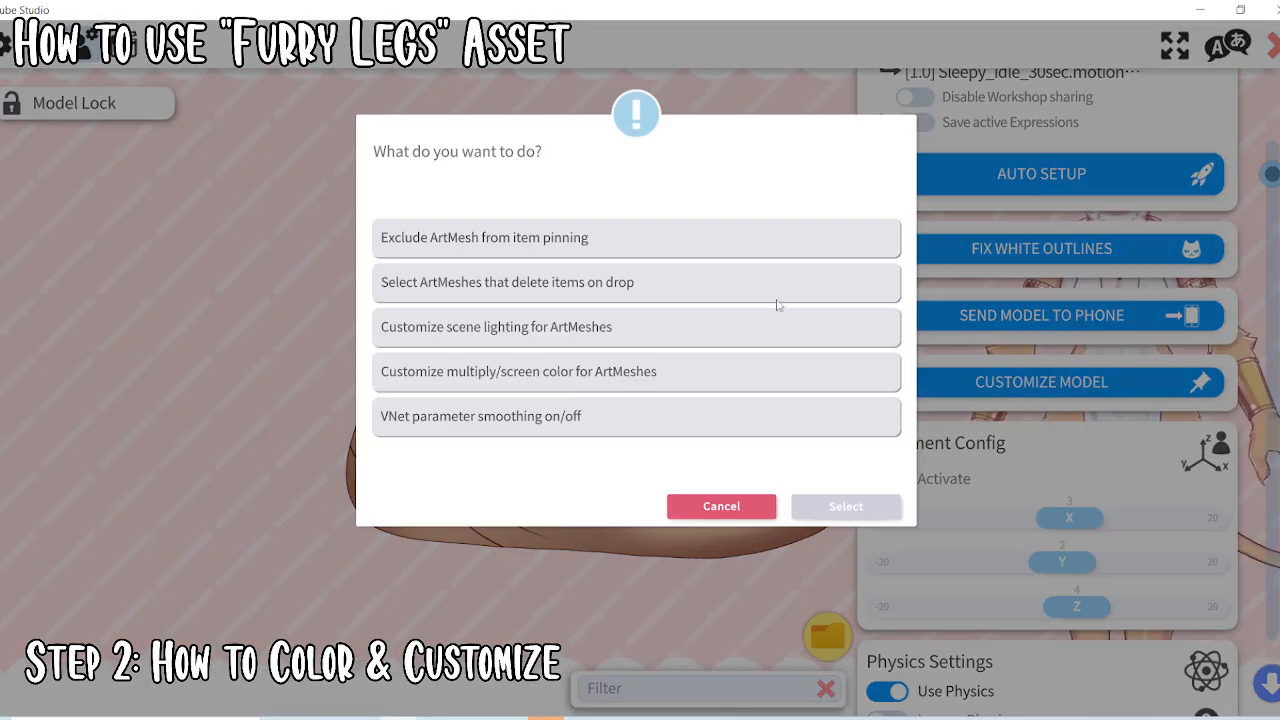
{"action": "left_click", "coordinate": [472, 372]}
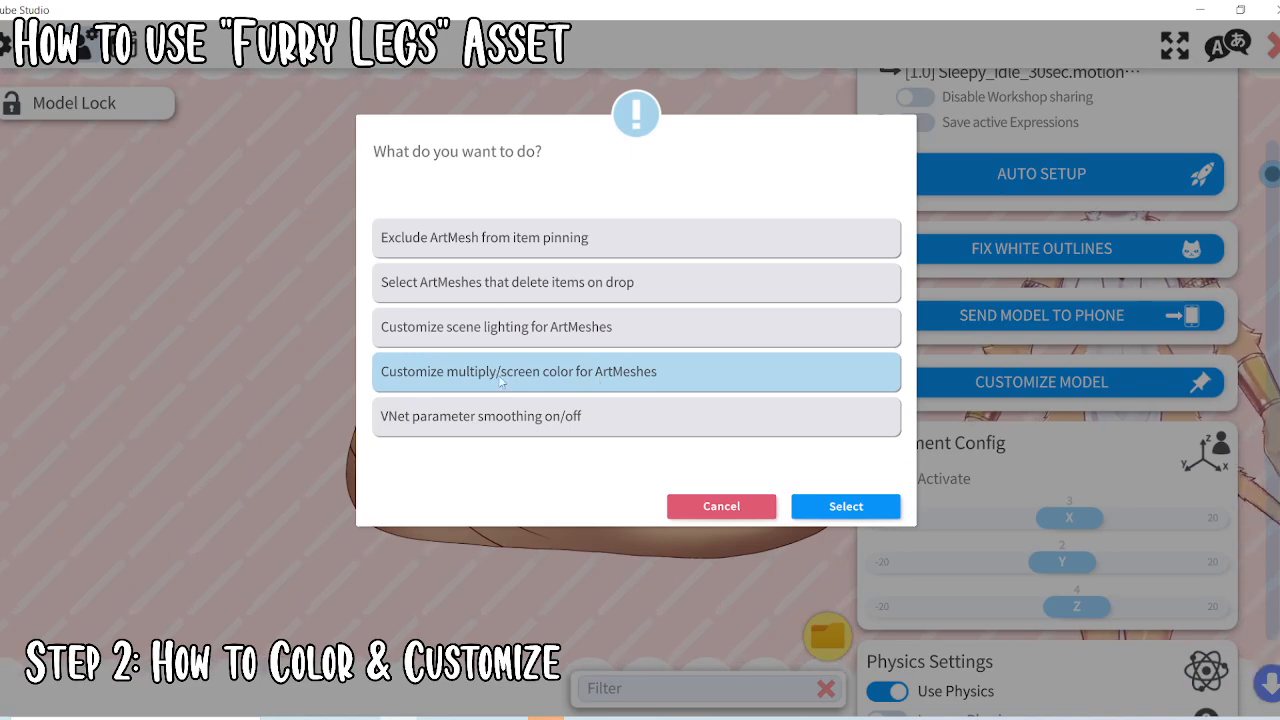
{"action": "left_click", "coordinate": [846, 508]}
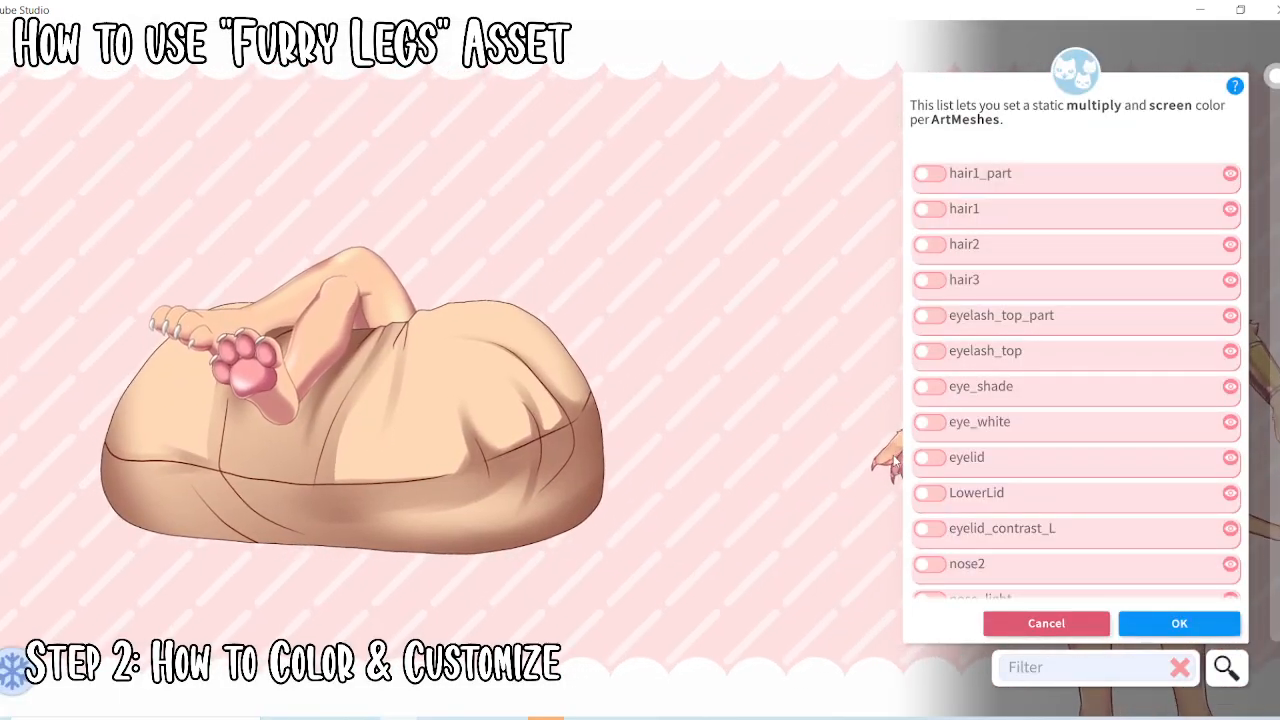
Hide the Thigh_L ArtMesh with a fully transparent #FFFFFF multiply color, accepting the default screen color
{"action": "left_click", "coordinate": [766, 334]}
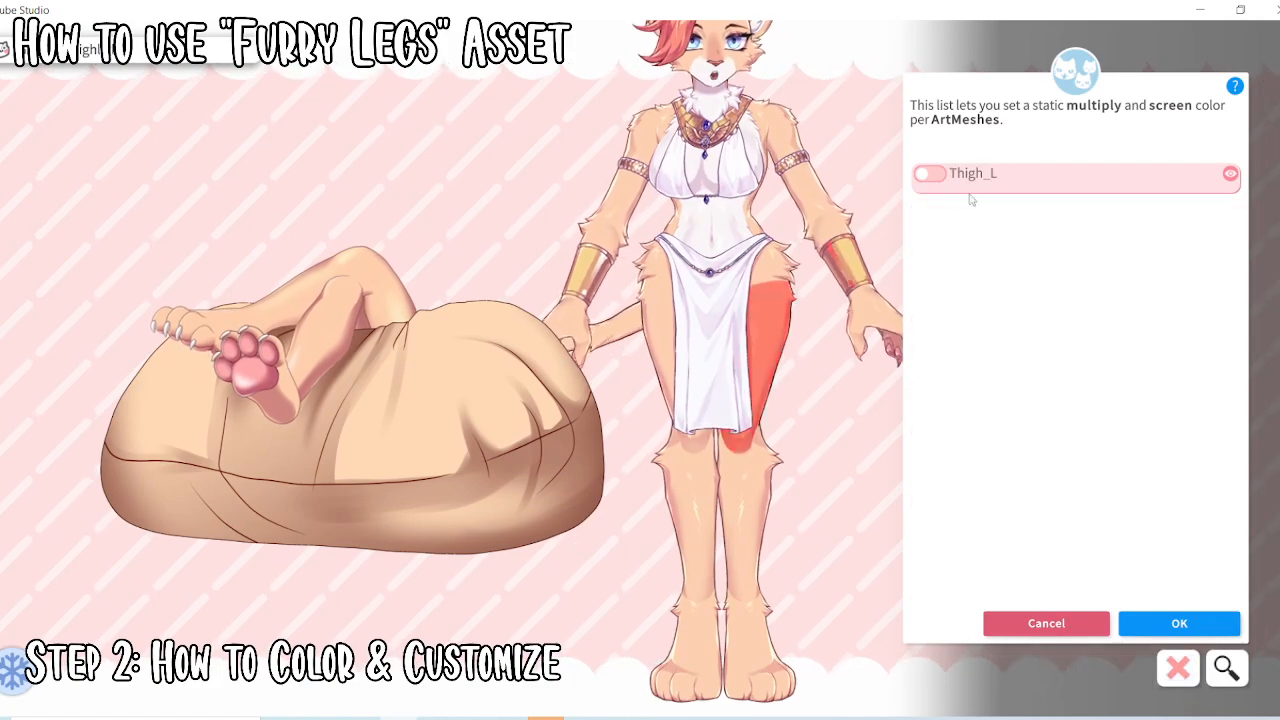
{"action": "left_click", "coordinate": [936, 180]}
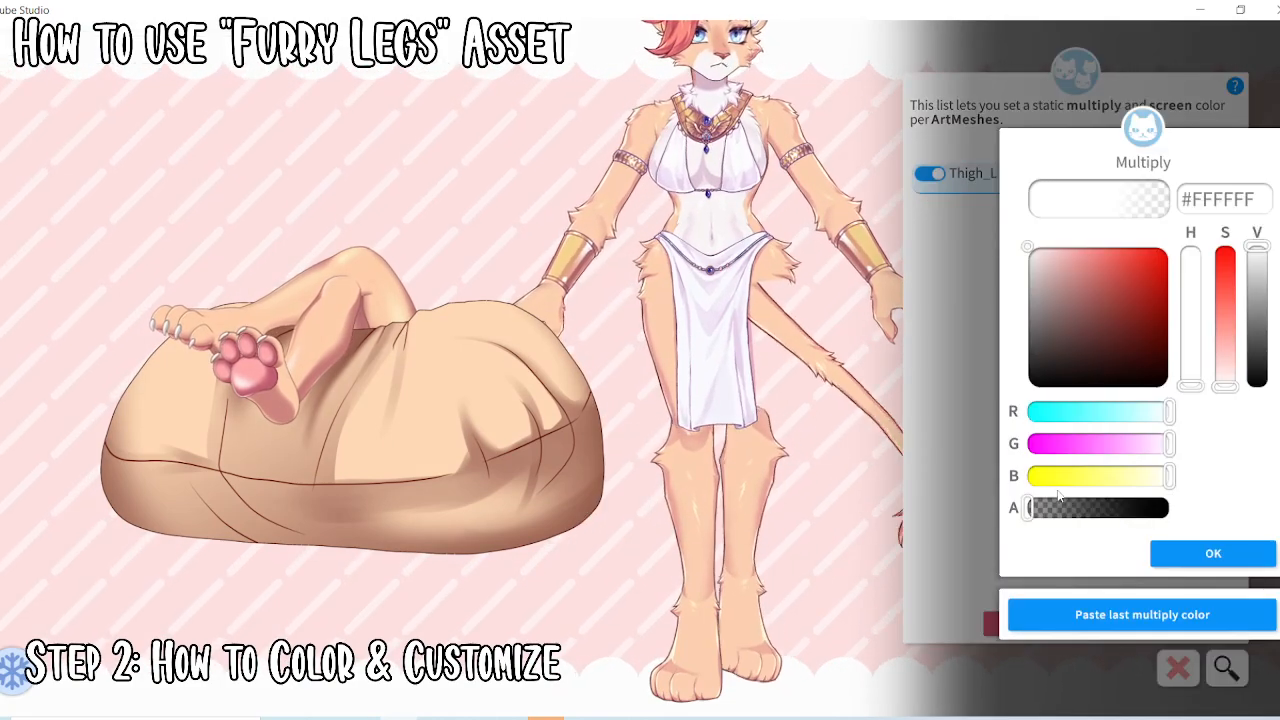
{"action": "left_click", "coordinate": [1213, 553]}
{"action": "left_click", "coordinate": [1213, 553]}
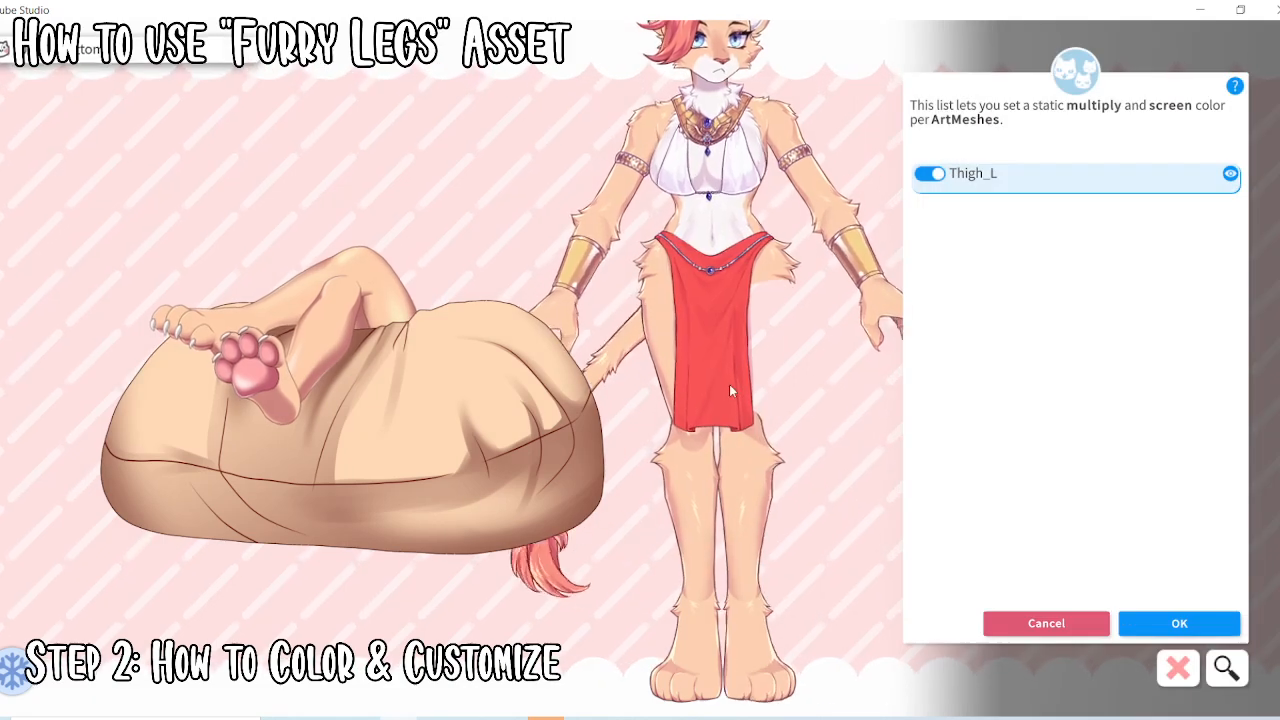
Make the Thigh_R ArtMesh invisible by lowering its multiply color's alpha to zero, and accept the default screen color
{"action": "left_click", "coordinate": [662, 351]}
{"action": "left_click", "coordinate": [970, 175]}
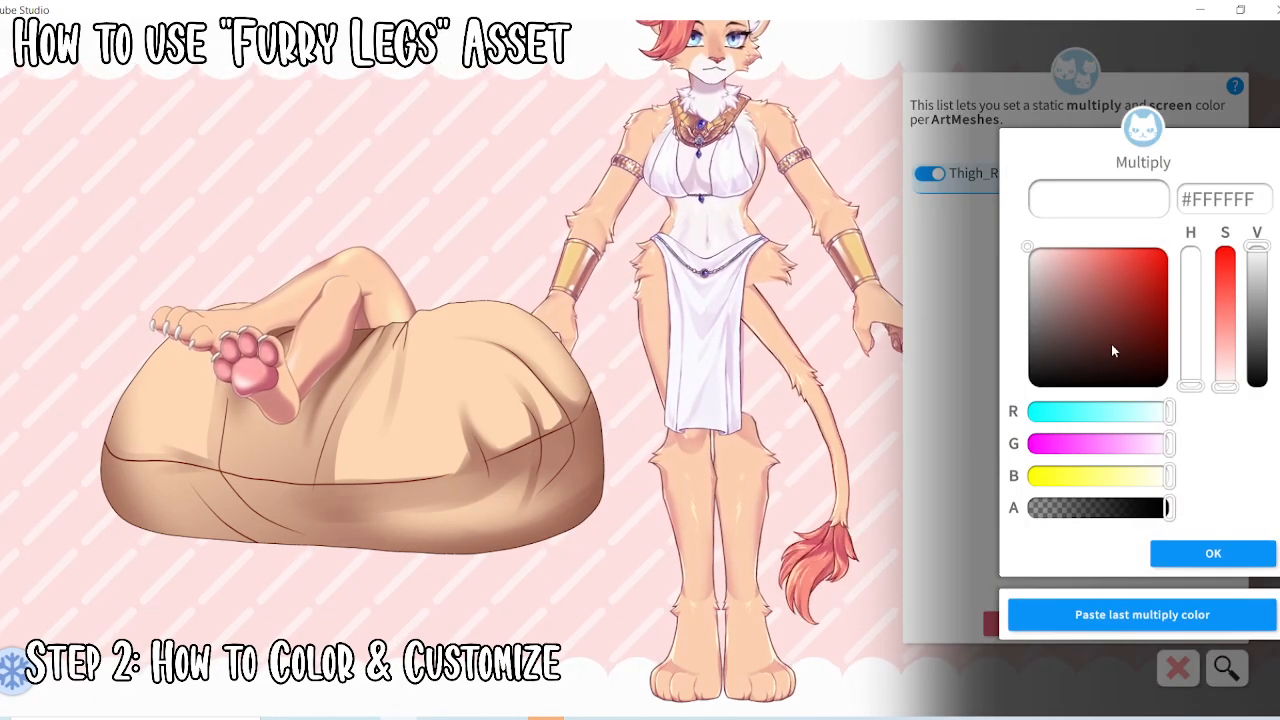
{"action": "left_click_drag", "start_coordinate": [1170, 512], "coordinate": [1026, 512]}
{"action": "left_click", "coordinate": [1190, 556]}
{"action": "left_click", "coordinate": [1196, 558]}
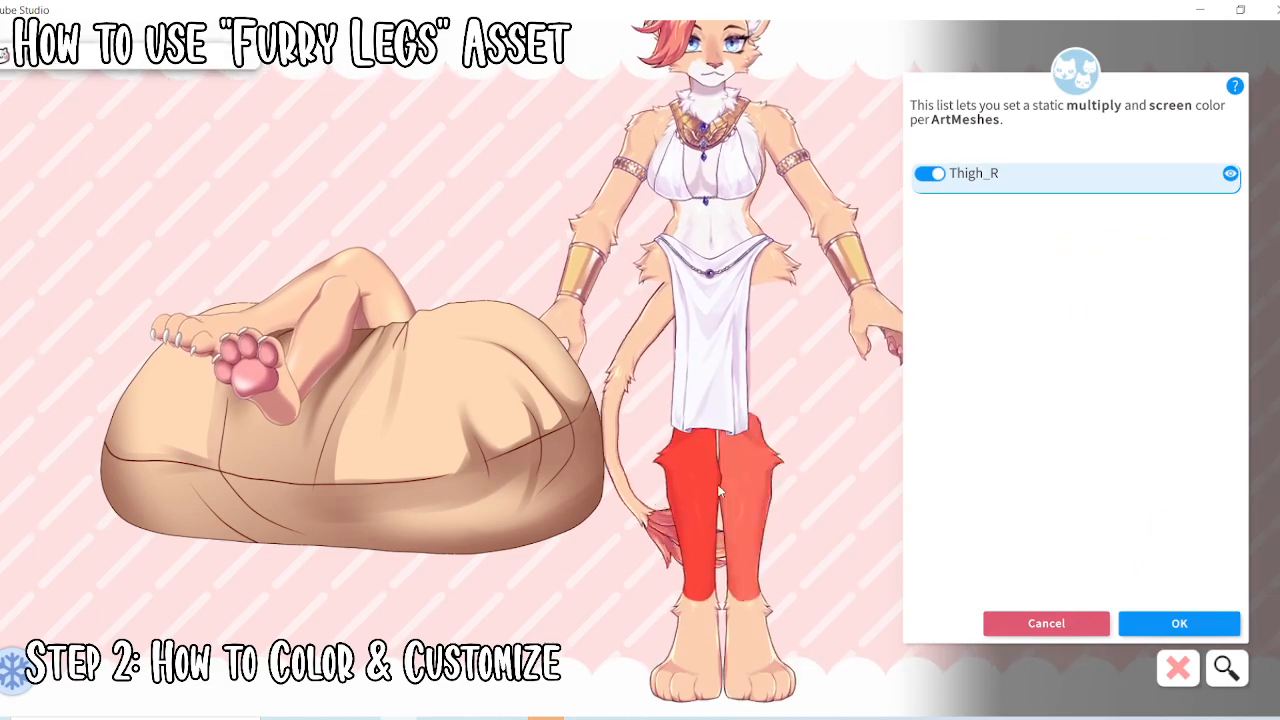
Make the Shin_L ArtMesh invisible by lowering its multiply color's alpha to zero, and accept the default screen color
{"action": "left_click", "coordinate": [745, 490]}
{"action": "left_click", "coordinate": [970, 175]}
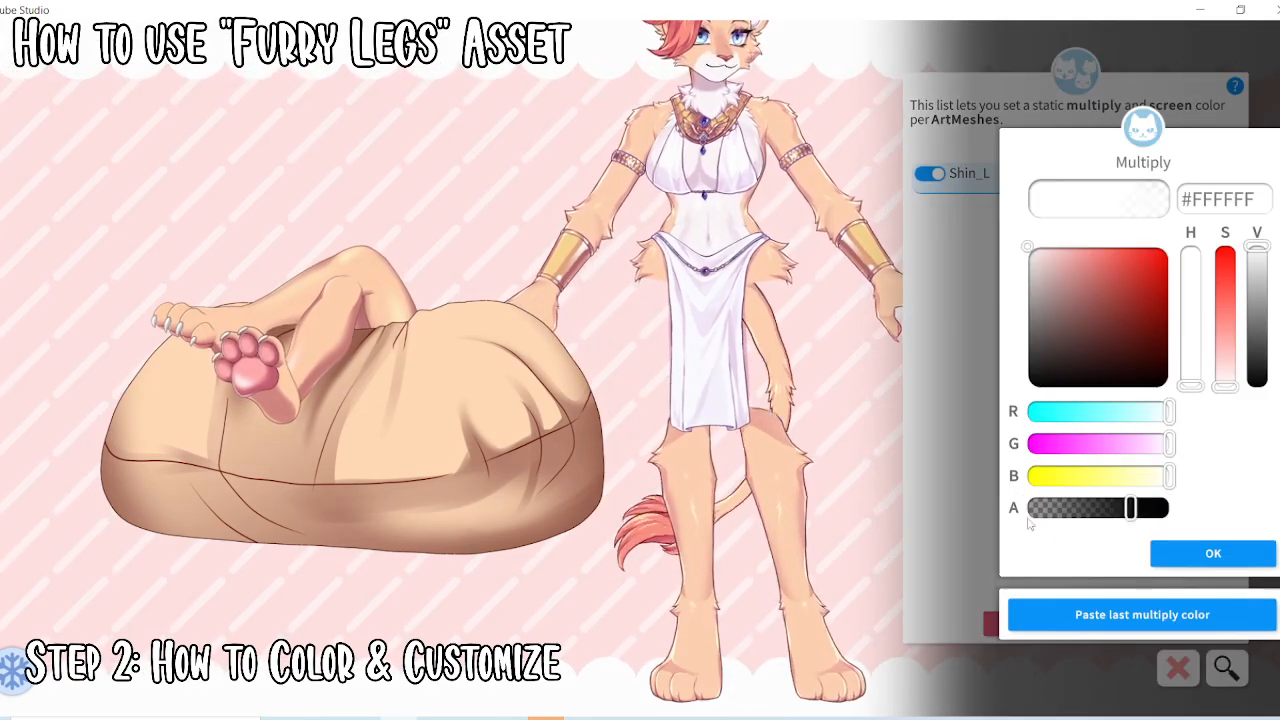
{"action": "left_click_drag", "start_coordinate": [1168, 508], "coordinate": [1028, 508]}
{"action": "left_click", "coordinate": [1192, 560]}
{"action": "left_click", "coordinate": [1192, 560]}
Make the Shin_R ArtMesh invisible by lowering its multiply color's alpha to zero, and accept the default screen color
{"action": "left_click", "coordinate": [697, 524]}
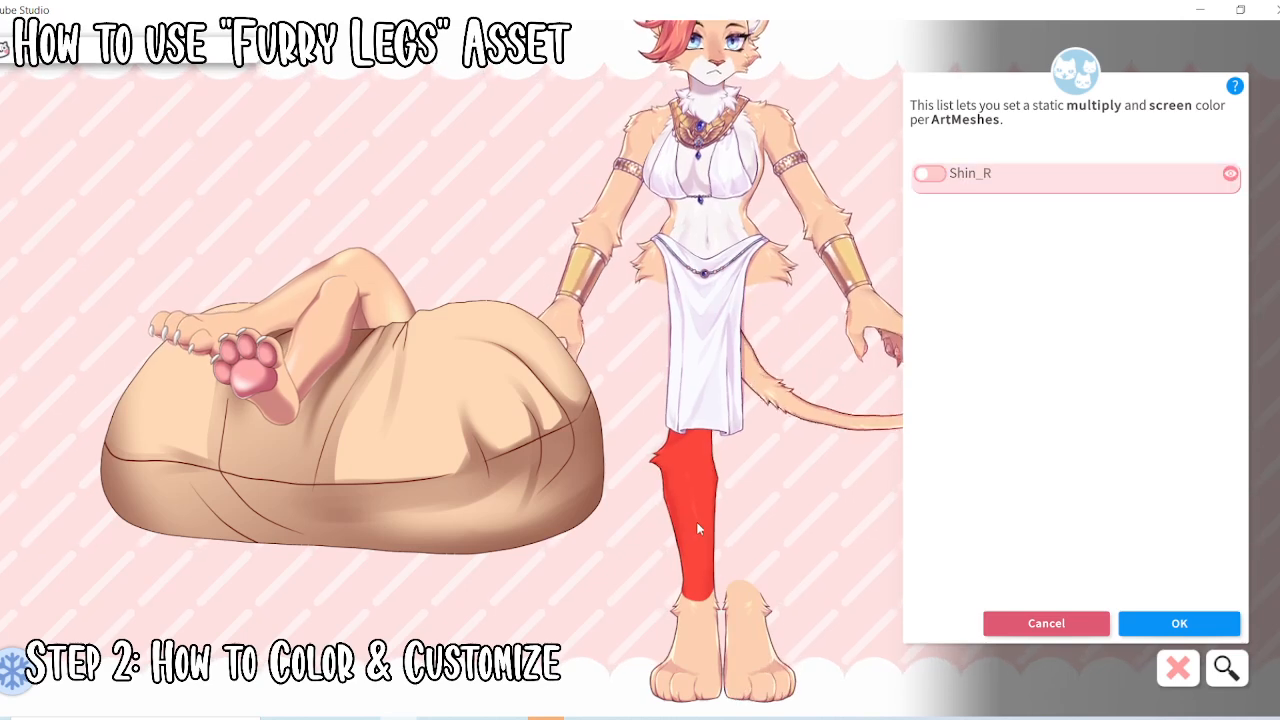
{"action": "left_click", "coordinate": [936, 172]}
{"action": "left_click_drag", "start_coordinate": [1166, 508], "coordinate": [1028, 508]}
{"action": "left_click", "coordinate": [1205, 551]}
{"action": "left_click", "coordinate": [1205, 551]}
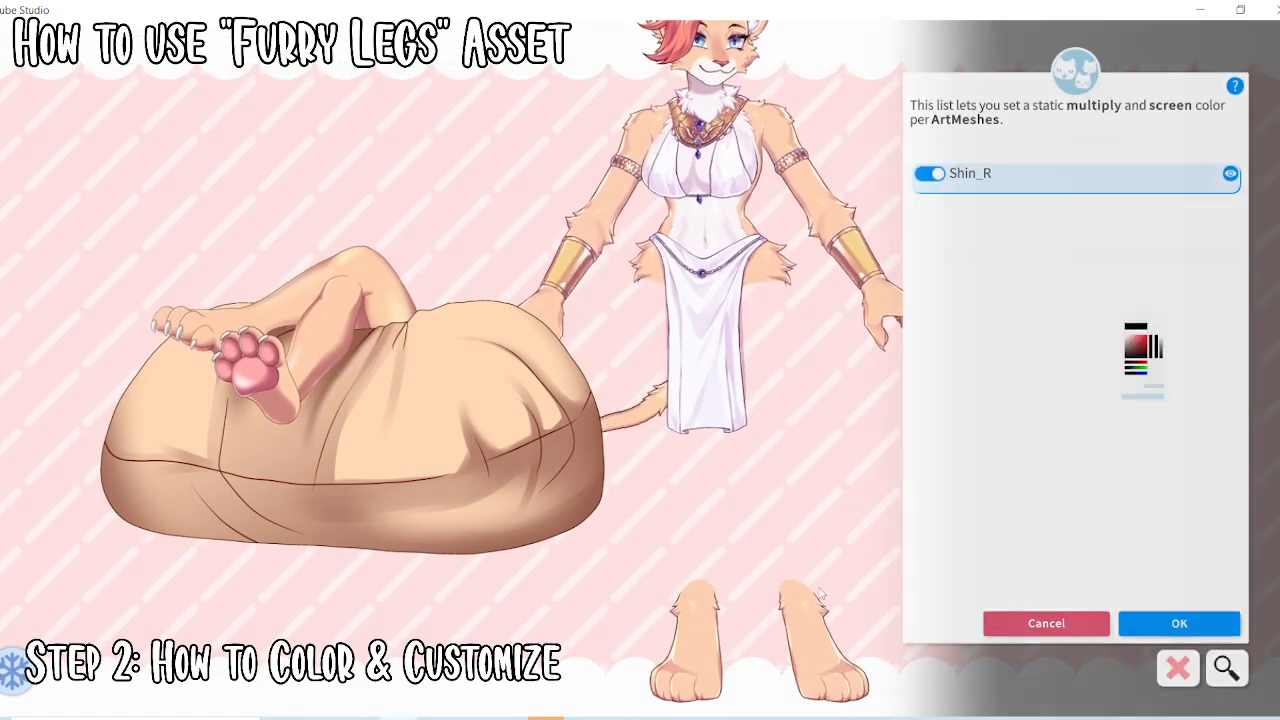
Make the Foot_L ArtMesh invisible by lowering its multiply color's alpha to zero, and accept the default screen color
{"action": "left_click", "coordinate": [802, 607]}
{"action": "left_click", "coordinate": [921, 208]}
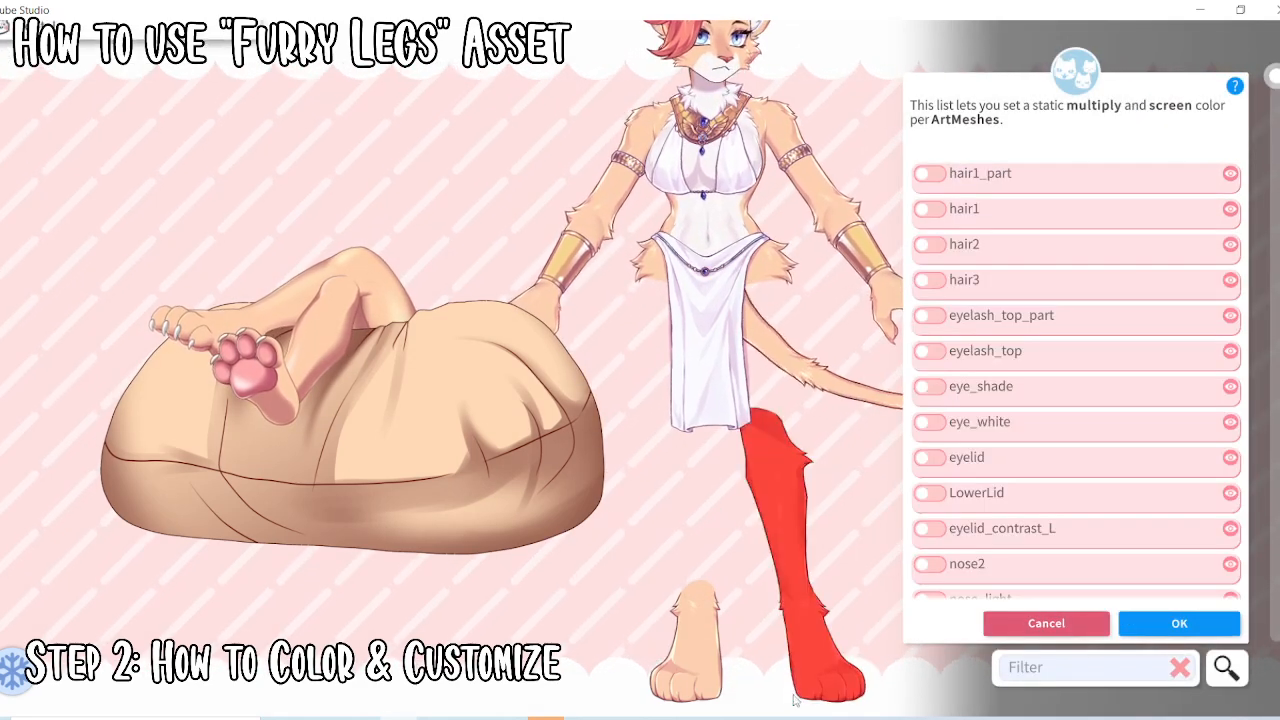
{"action": "left_click", "coordinate": [786, 641]}
{"action": "left_click", "coordinate": [929, 173]}
{"action": "left_click_drag", "start_coordinate": [1166, 508], "coordinate": [1030, 508]}
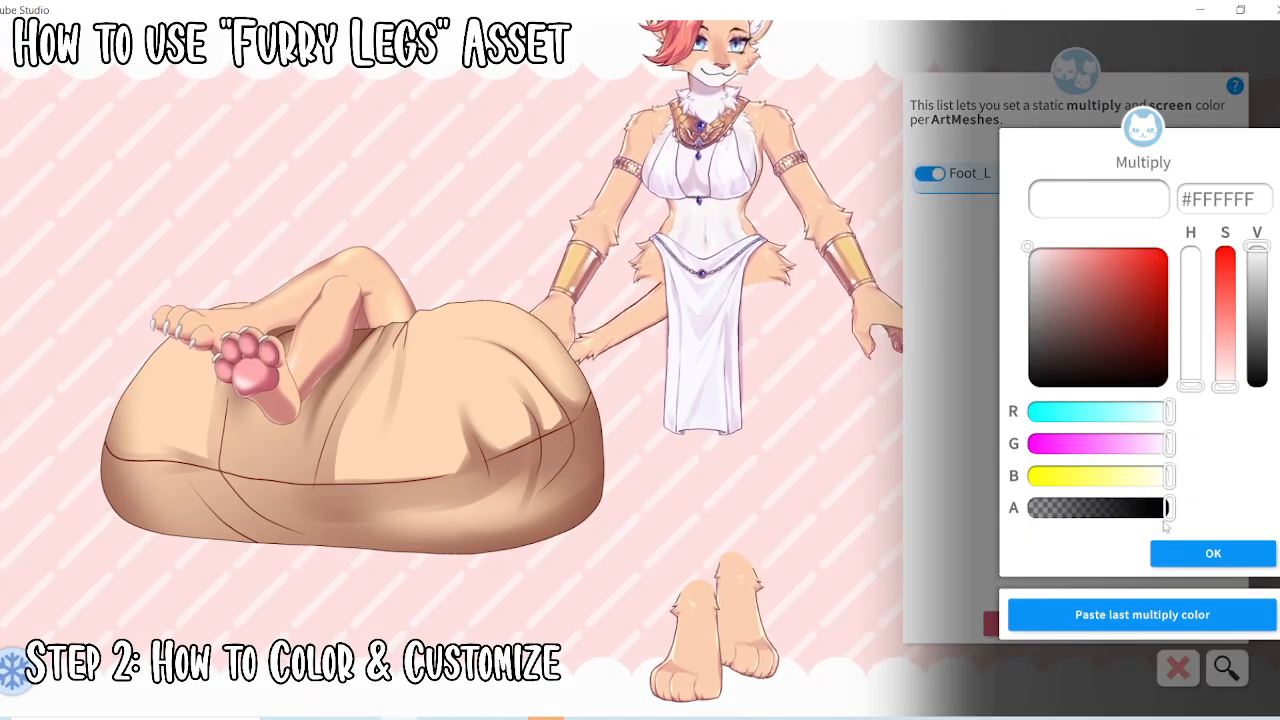
{"action": "left_click", "coordinate": [1205, 551]}
{"action": "left_click", "coordinate": [1205, 551]}
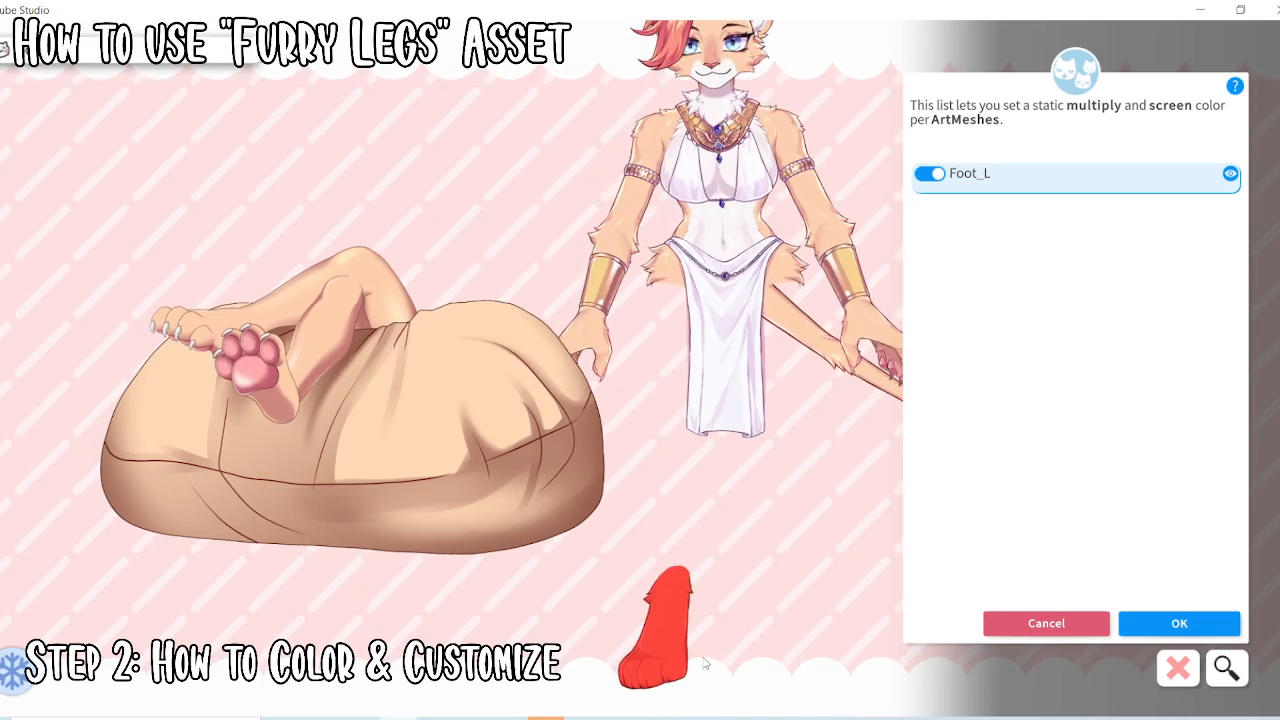
Make the Foot_R ArtMesh invisible with a zero-alpha multiply color and #000000 screen color, and save all the ArtMesh color changes
{"action": "left_click", "coordinate": [872, 252]}
{"action": "left_click", "coordinate": [790, 640]}
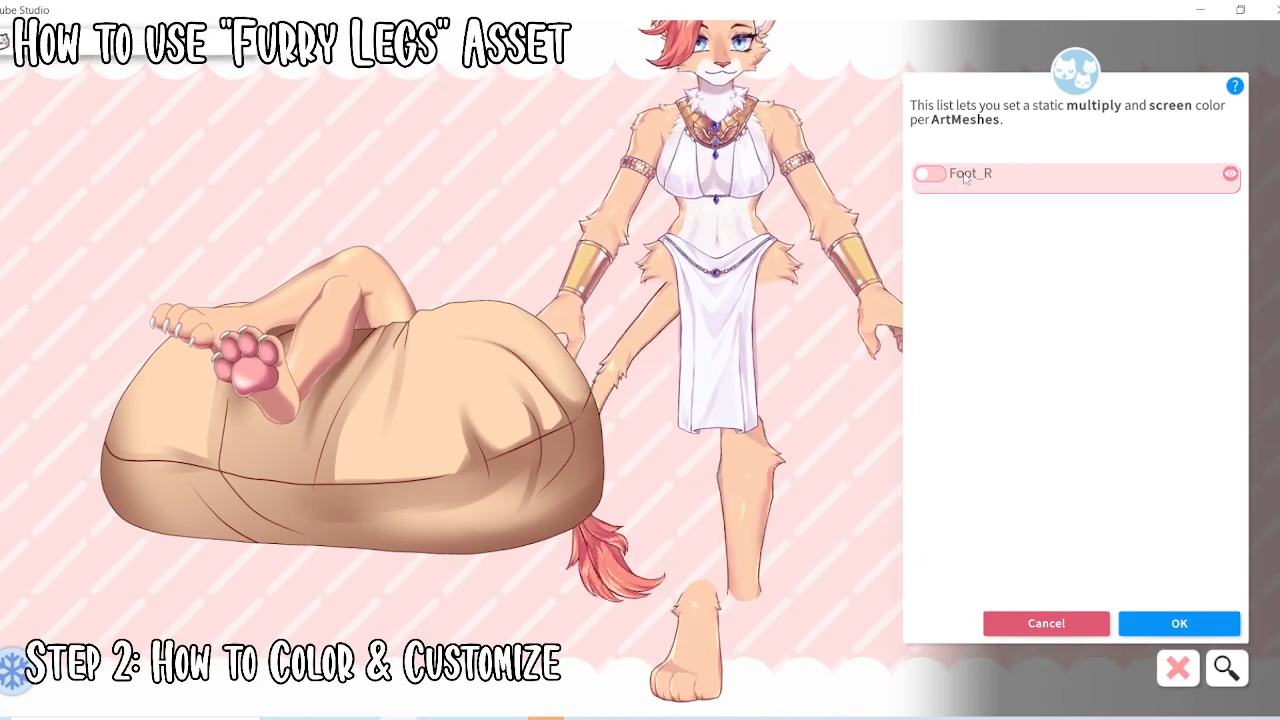
{"action": "left_click", "coordinate": [929, 173]}
{"action": "left_click", "coordinate": [1200, 552]}
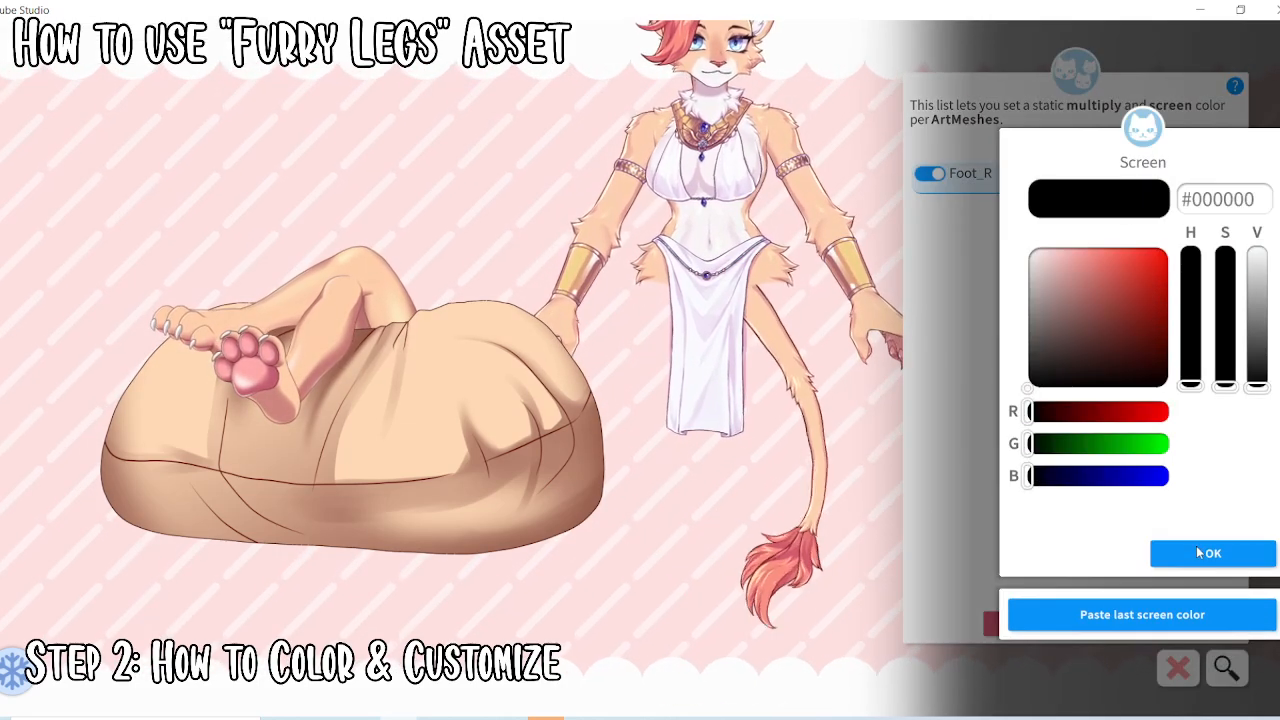
{"action": "left_click", "coordinate": [1200, 552]}
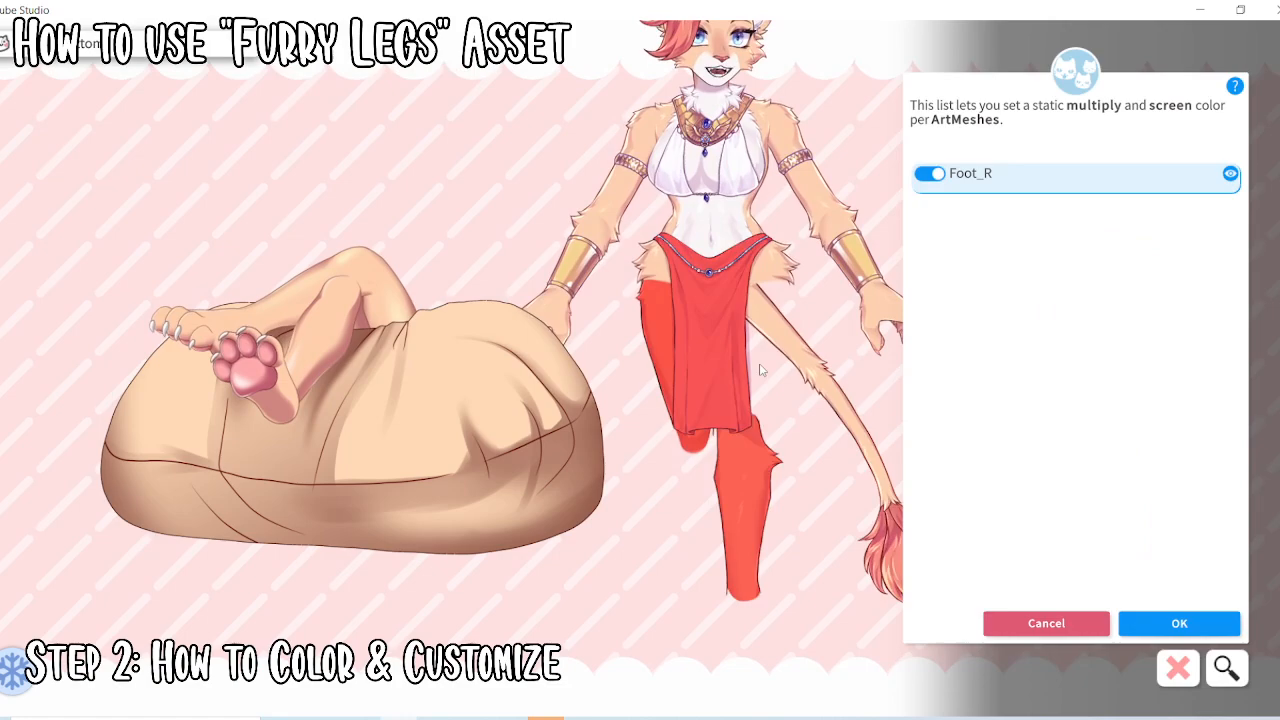
{"action": "left_click", "coordinate": [1196, 627]}
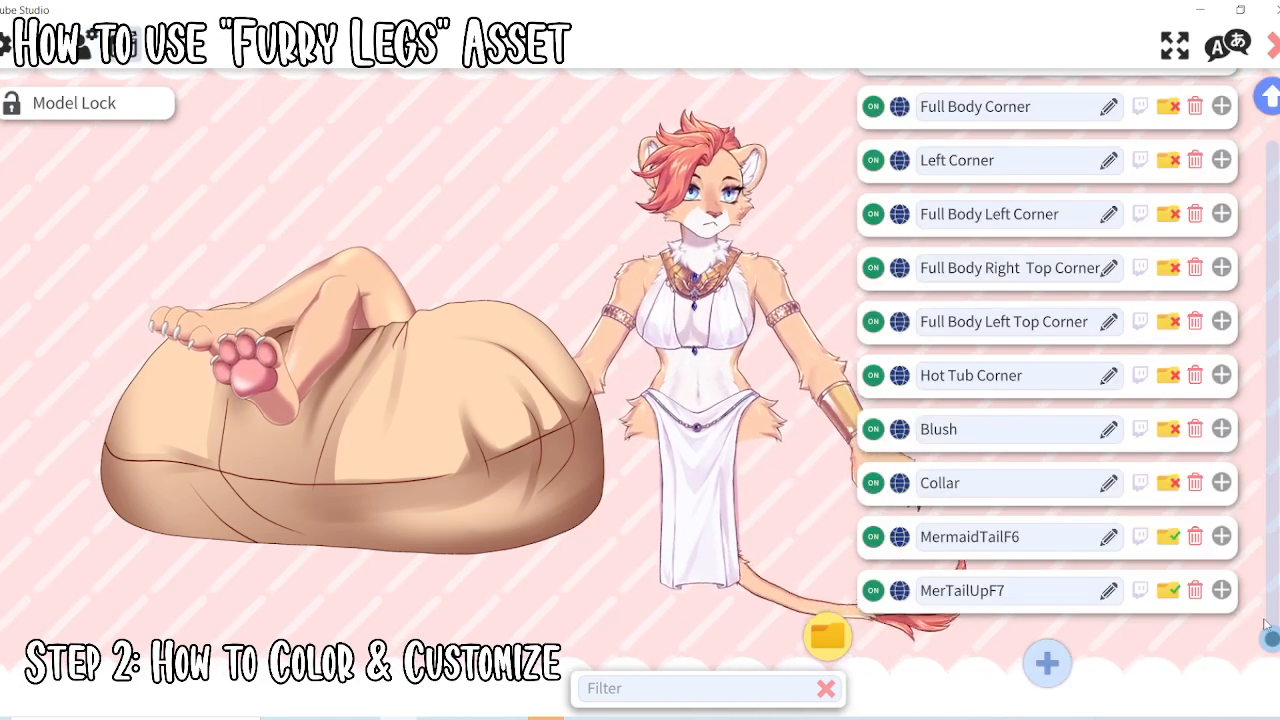
Add a new hotkey at the end of the model's hotkey list and name it TurnOffLEgs
{"action": "left_click_drag", "start_coordinate": [1266, 627], "coordinate": [1252, 250]}
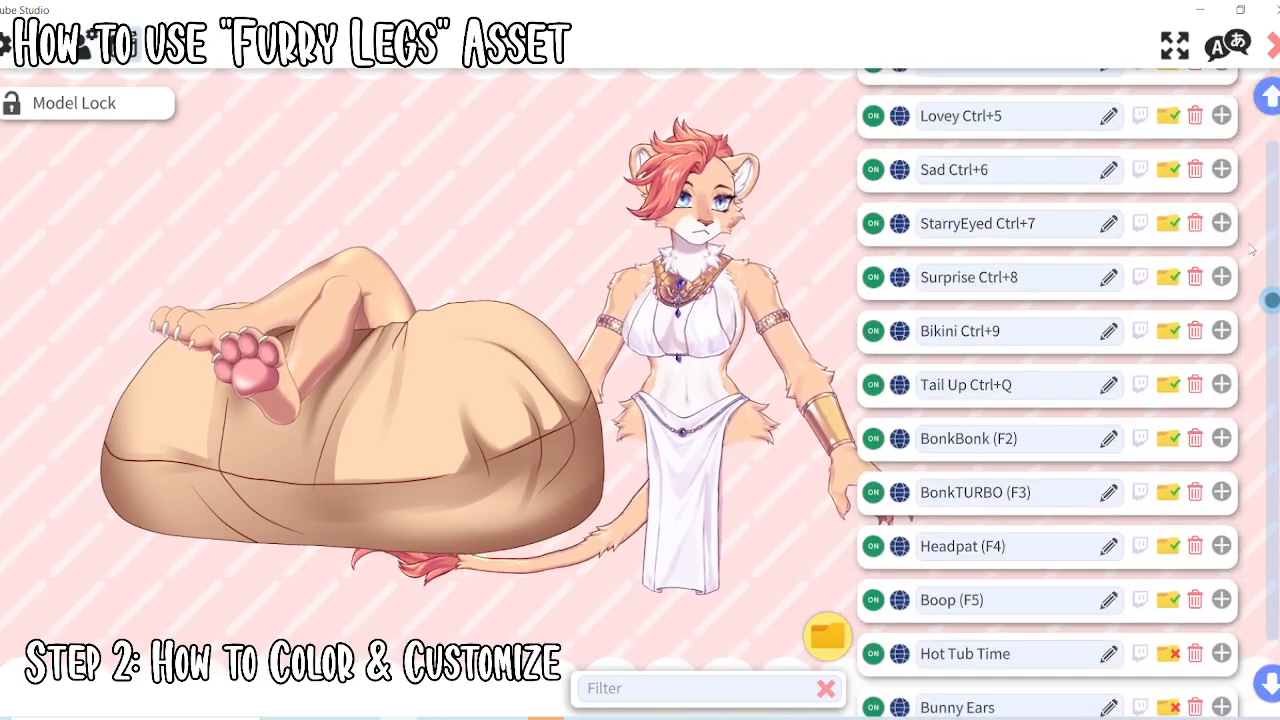
{"action": "left_click_drag", "start_coordinate": [1271, 300], "coordinate": [1226, 678]}
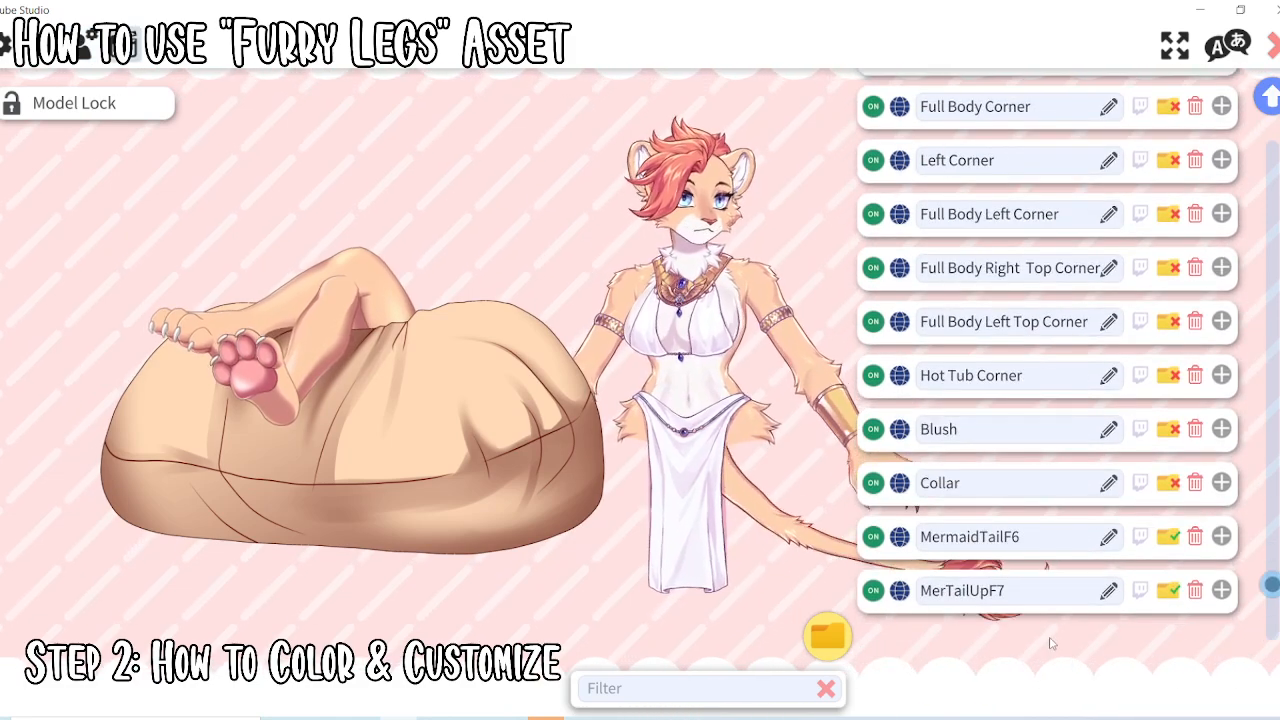
{"action": "left_click", "coordinate": [1051, 644]}
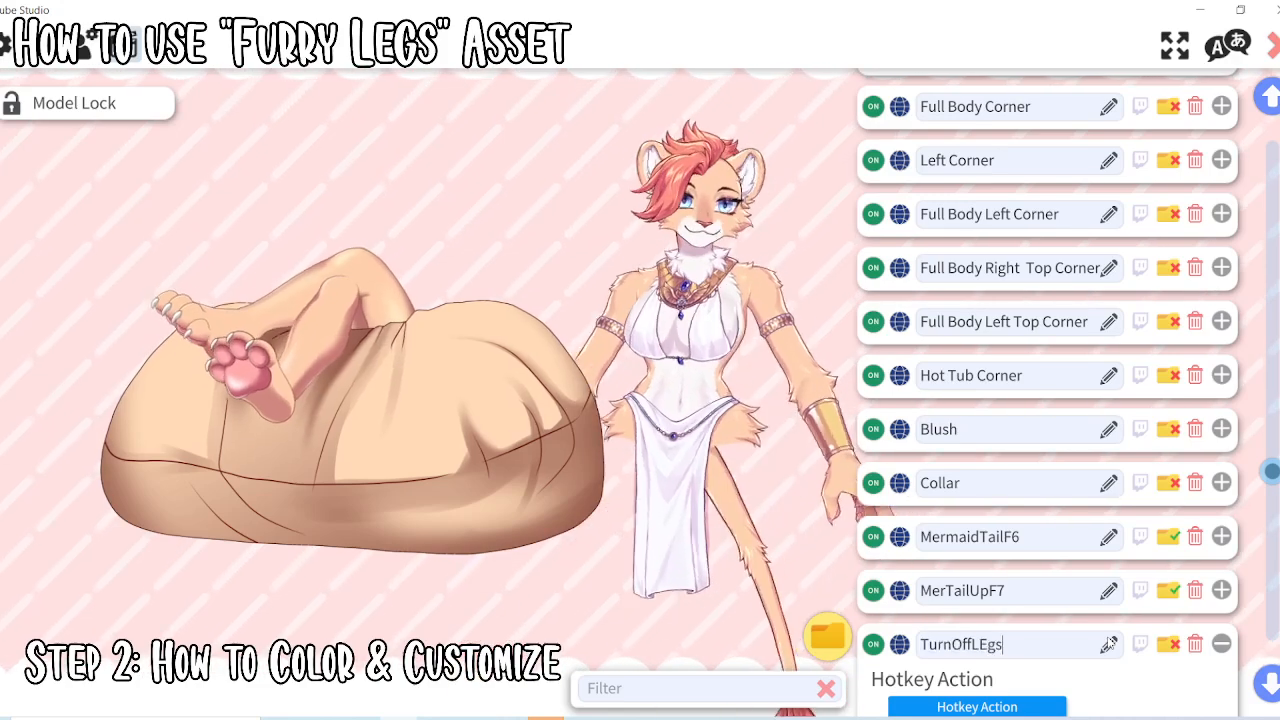
Set the TurnOffLEgs hotkey's action to ArtMesh Color Preset and record the current ArtMesh settings
{"action": "scroll", "coordinate": [1060, 640], "scroll_direction": "down", "scroll_amount": 3}
{"action": "left_click", "coordinate": [1000, 551]}
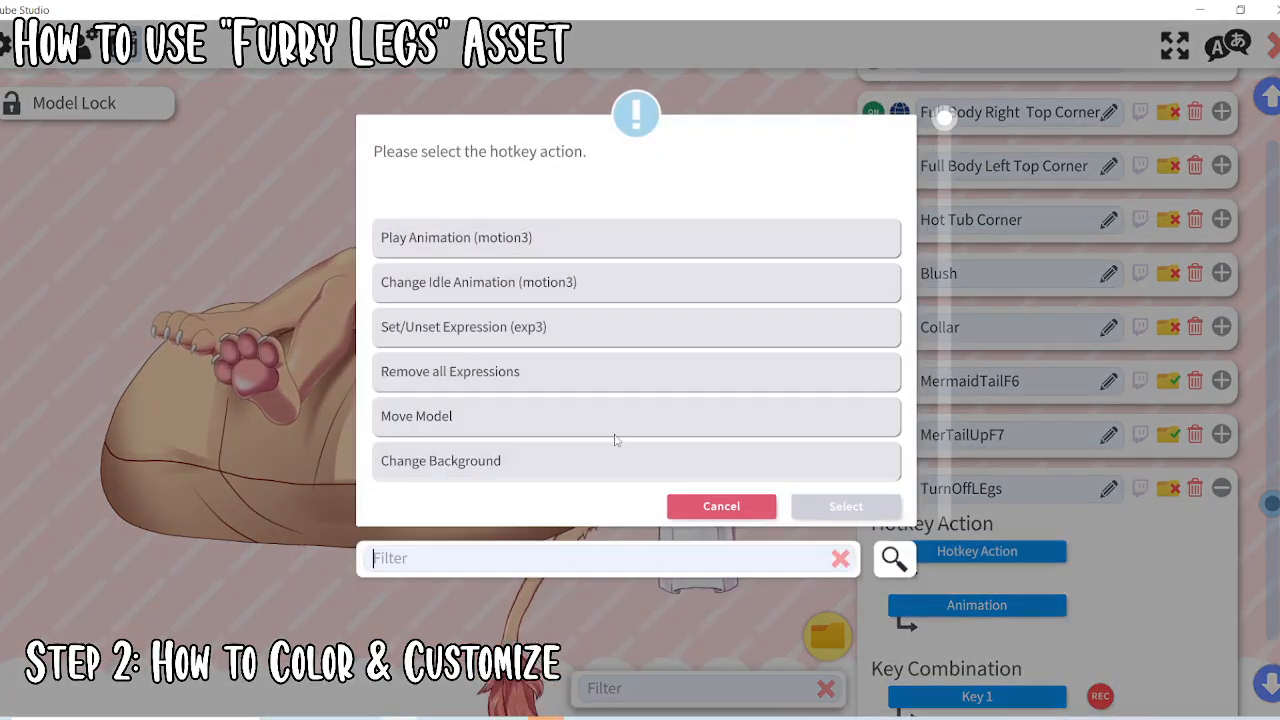
{"action": "scroll", "coordinate": [600, 430], "scroll_direction": "down", "scroll_amount": 6}
{"action": "scroll", "coordinate": [570, 422], "scroll_direction": "down", "scroll_amount": 3}
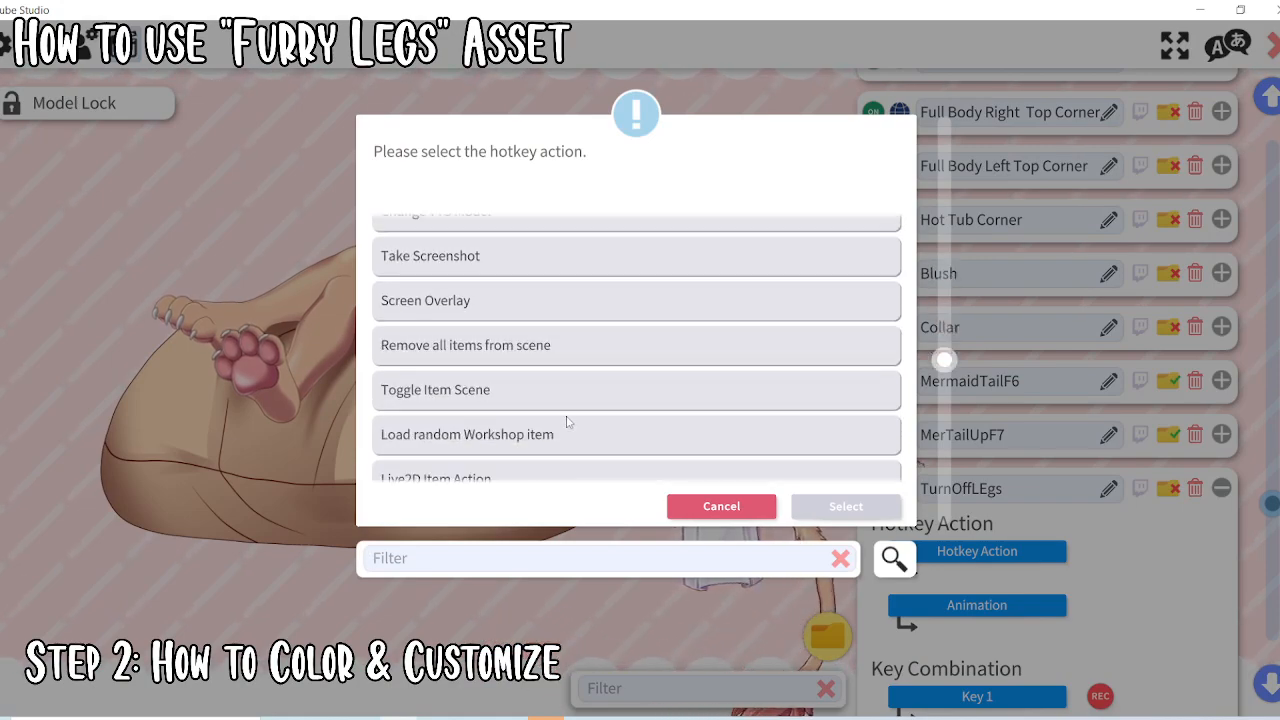
{"action": "left_click", "coordinate": [815, 503]}
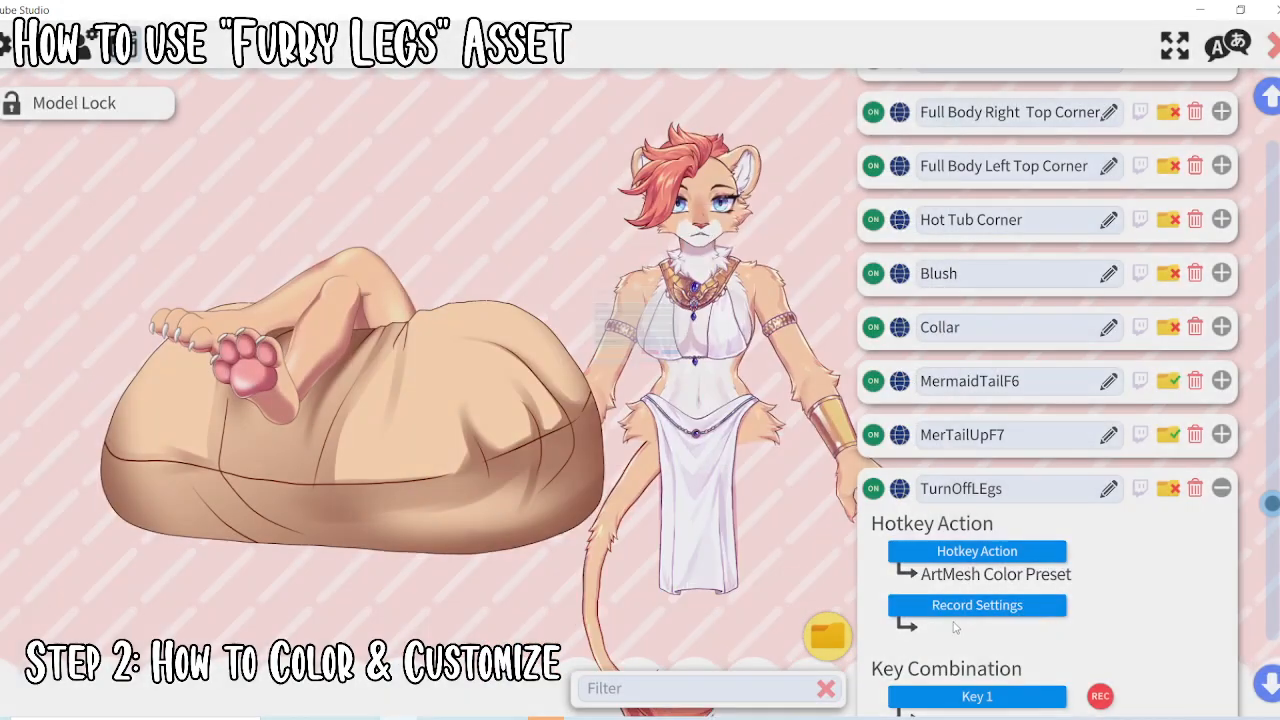
{"action": "scroll", "coordinate": [1085, 640], "scroll_direction": "down", "scroll_amount": 2}
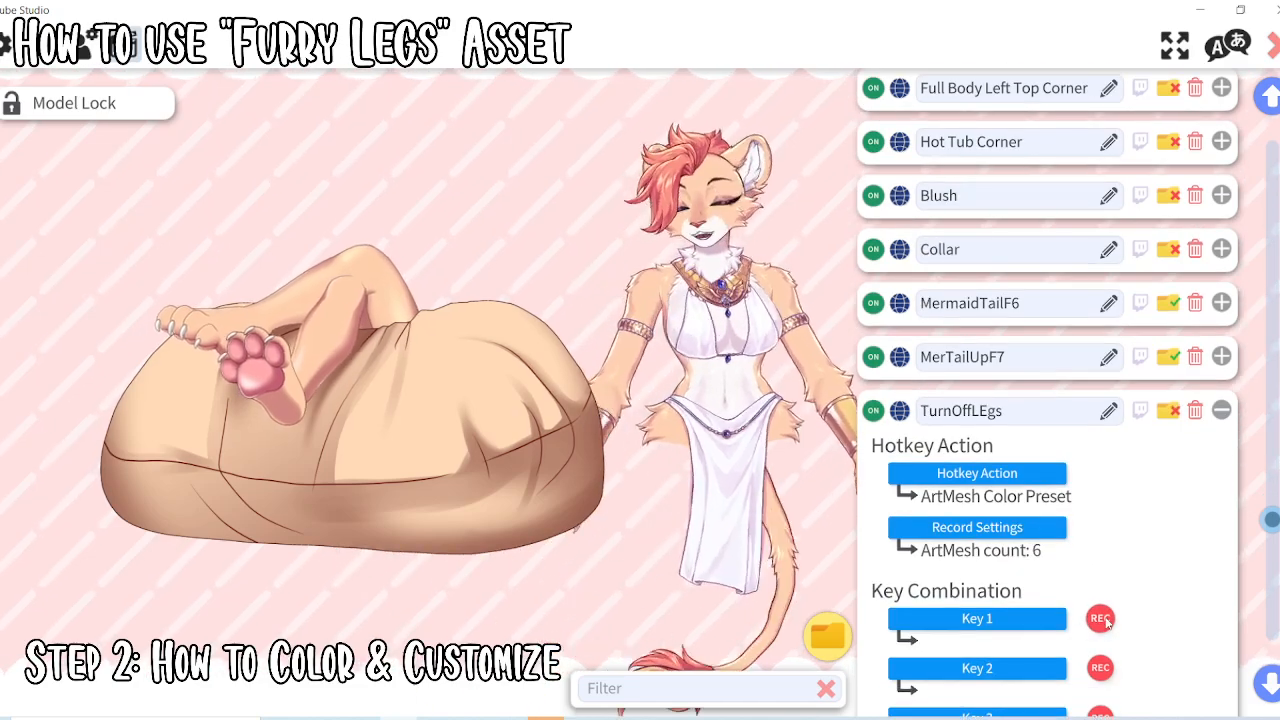
Assign C as the first key of the TurnOffLEgs hotkey and use it to toggle the model's legs
{"action": "left_click", "coordinate": [1100, 619]}
{"action": "key", "text": "c"}
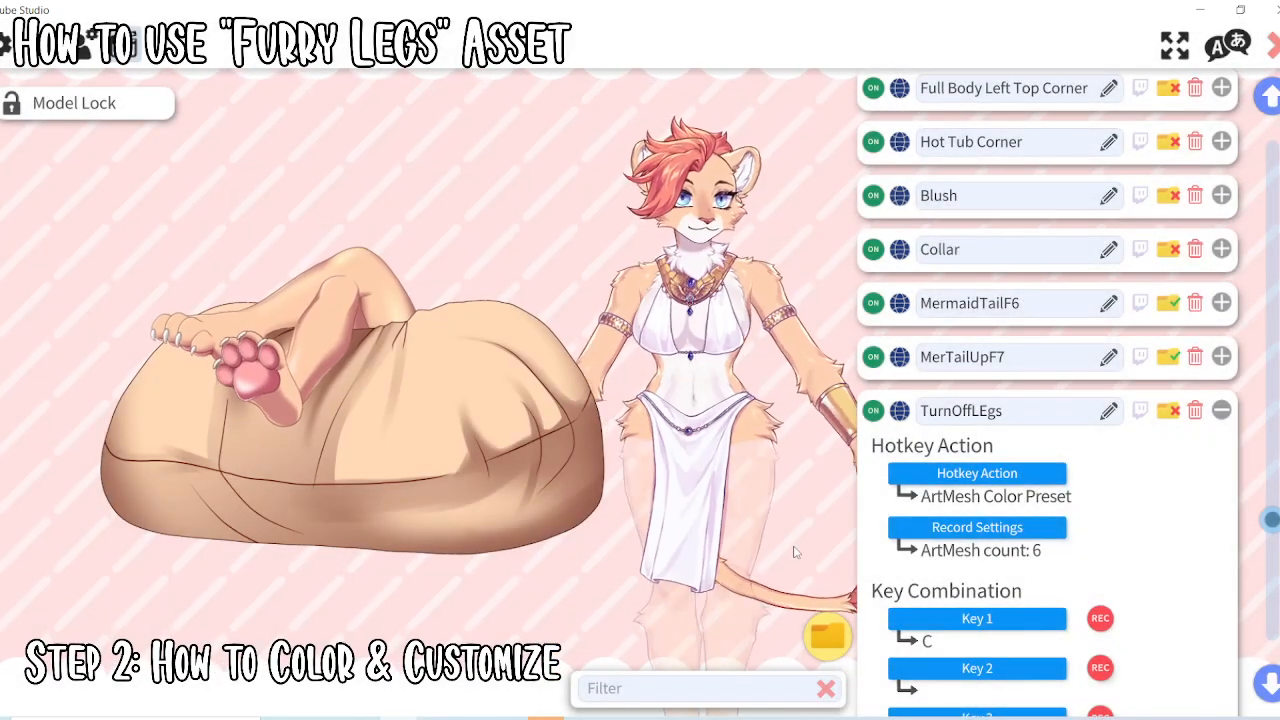
{"action": "key", "text": "c"}
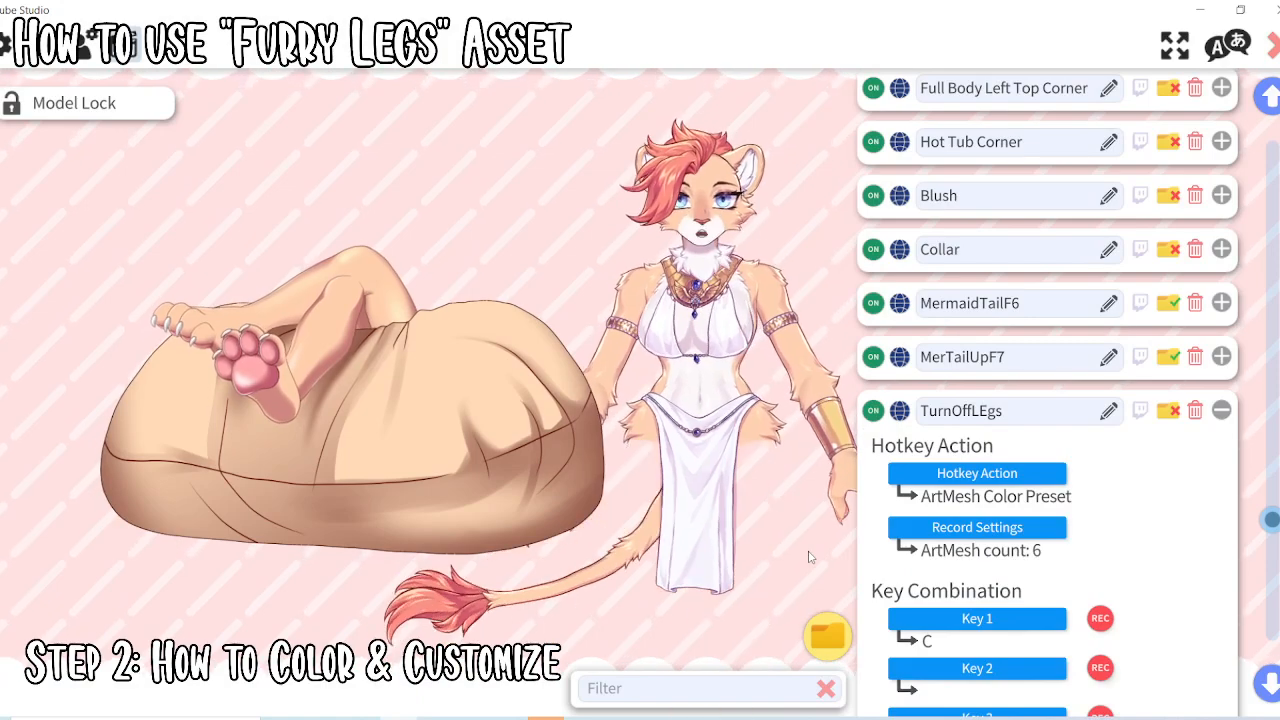
{"action": "left_click", "coordinate": [1222, 411]}
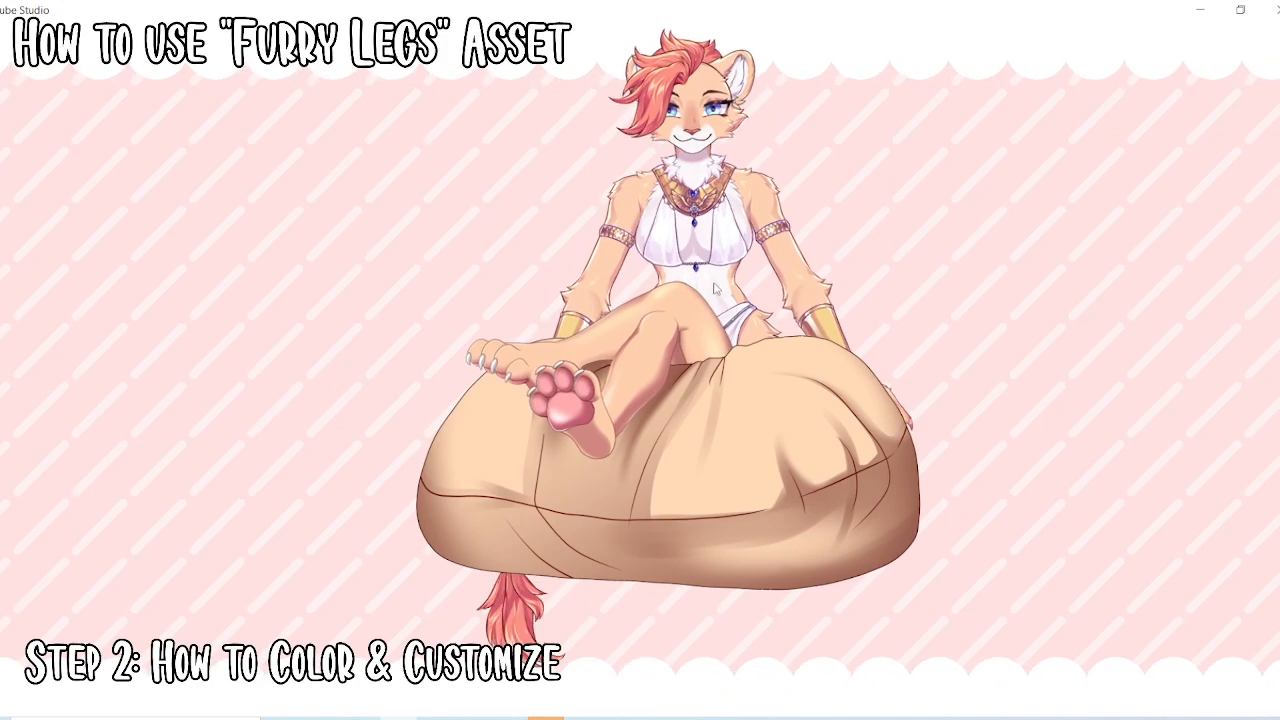
Pull the furry legs item away from the model, and reposition the model so it sits on the item
{"action": "left_click_drag", "start_coordinate": [716, 288], "coordinate": [1073, 427]}
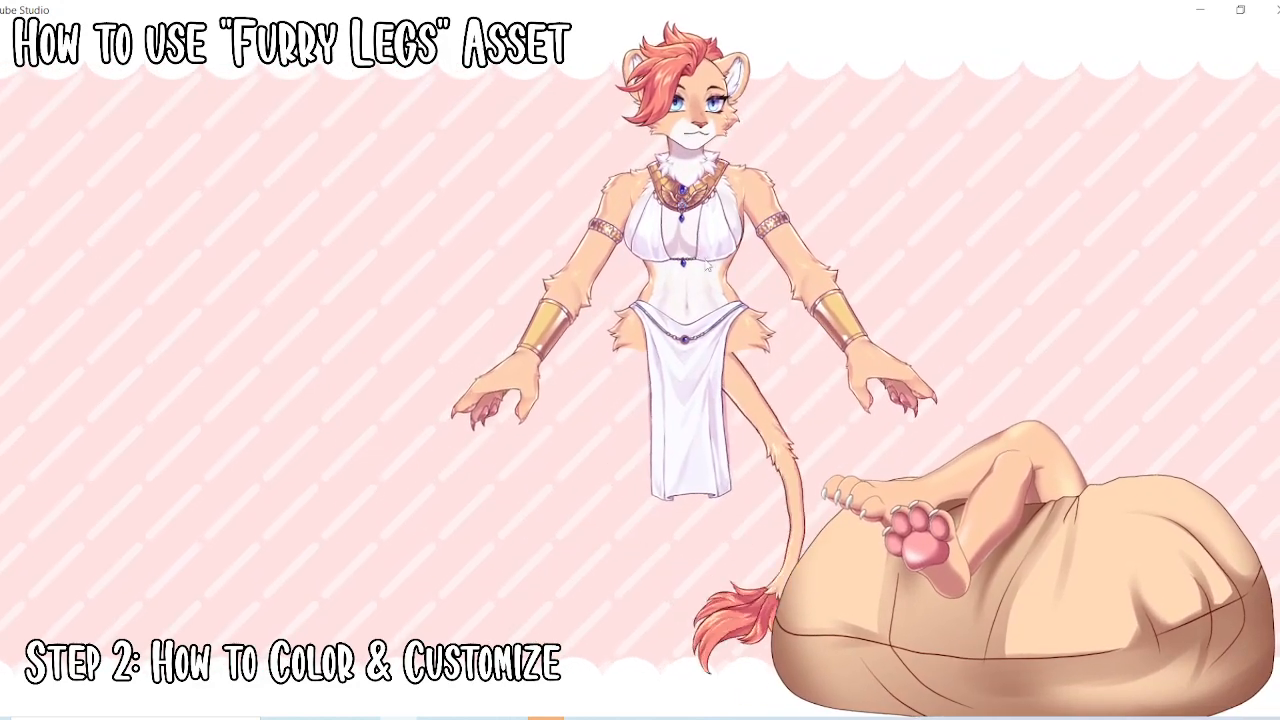
{"action": "left_click_drag", "start_coordinate": [705, 265], "coordinate": [1032, 418]}
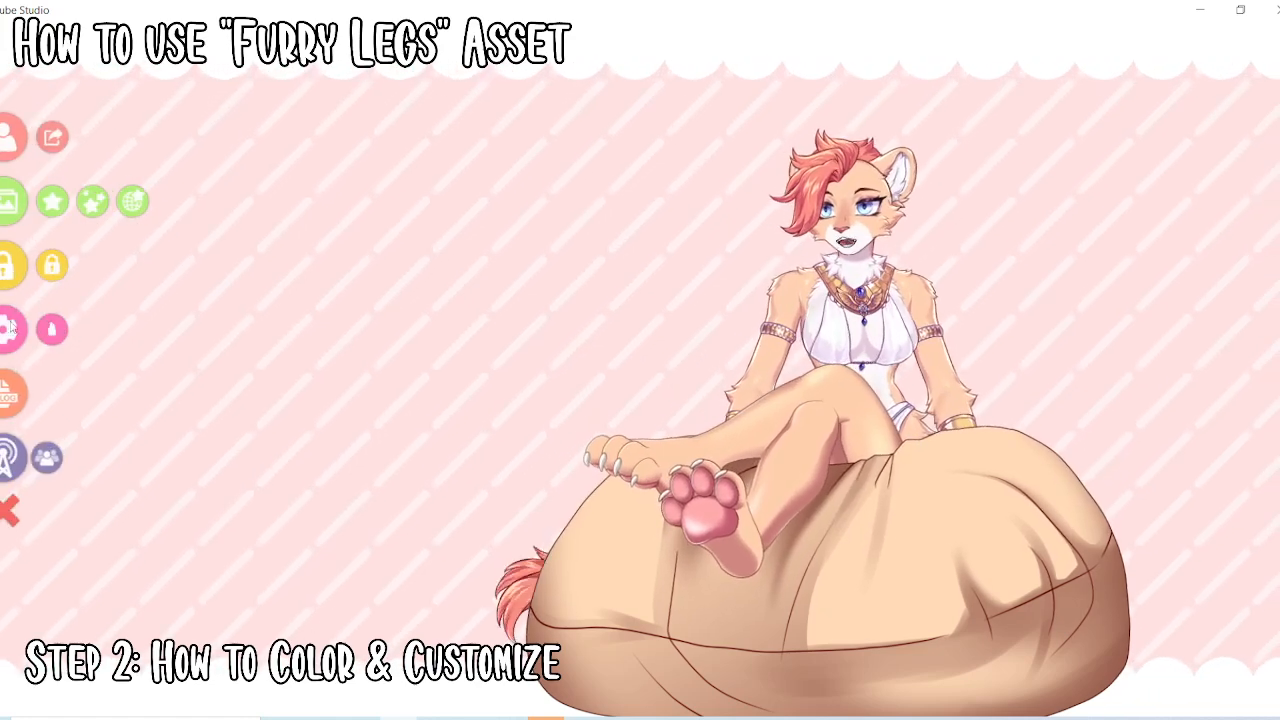
Set both output limits of the model's Body Rotation X parameter to 0 and close the model settings
{"action": "left_click", "coordinate": [10, 328]}
{"action": "left_click", "coordinate": [95, 42]}
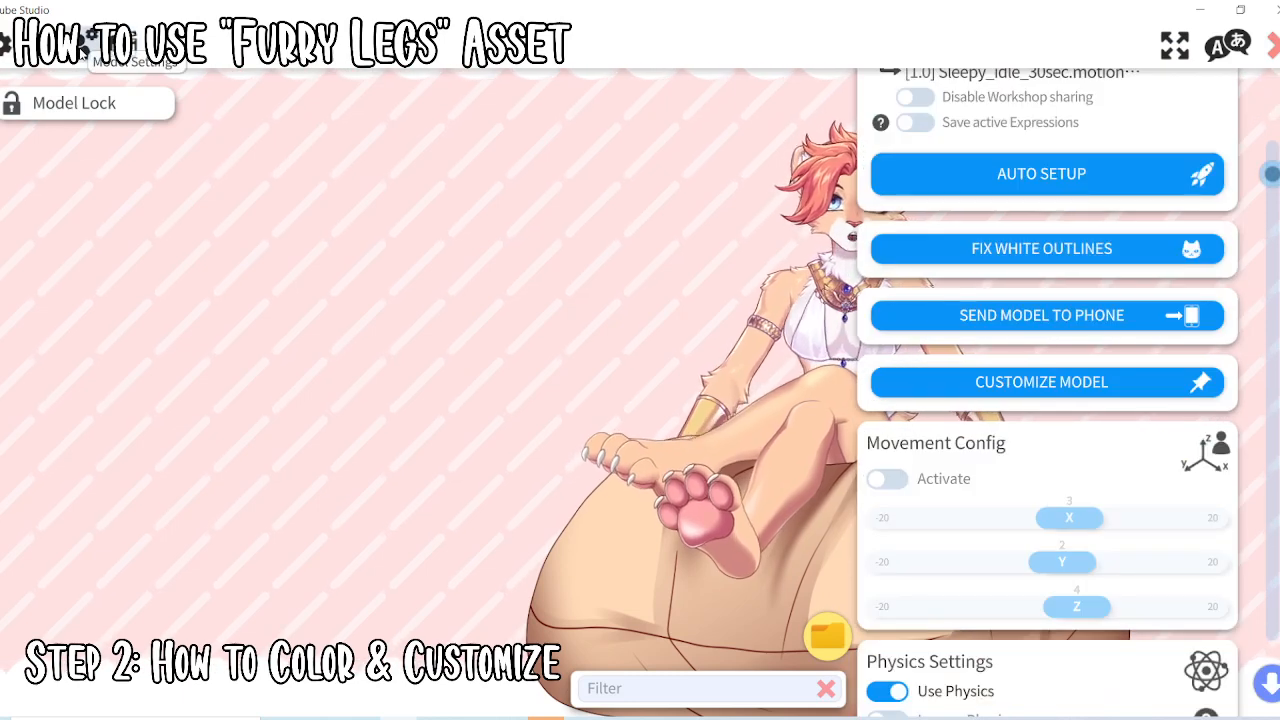
{"action": "scroll", "coordinate": [1128, 440], "scroll_direction": "down", "scroll_amount": 7}
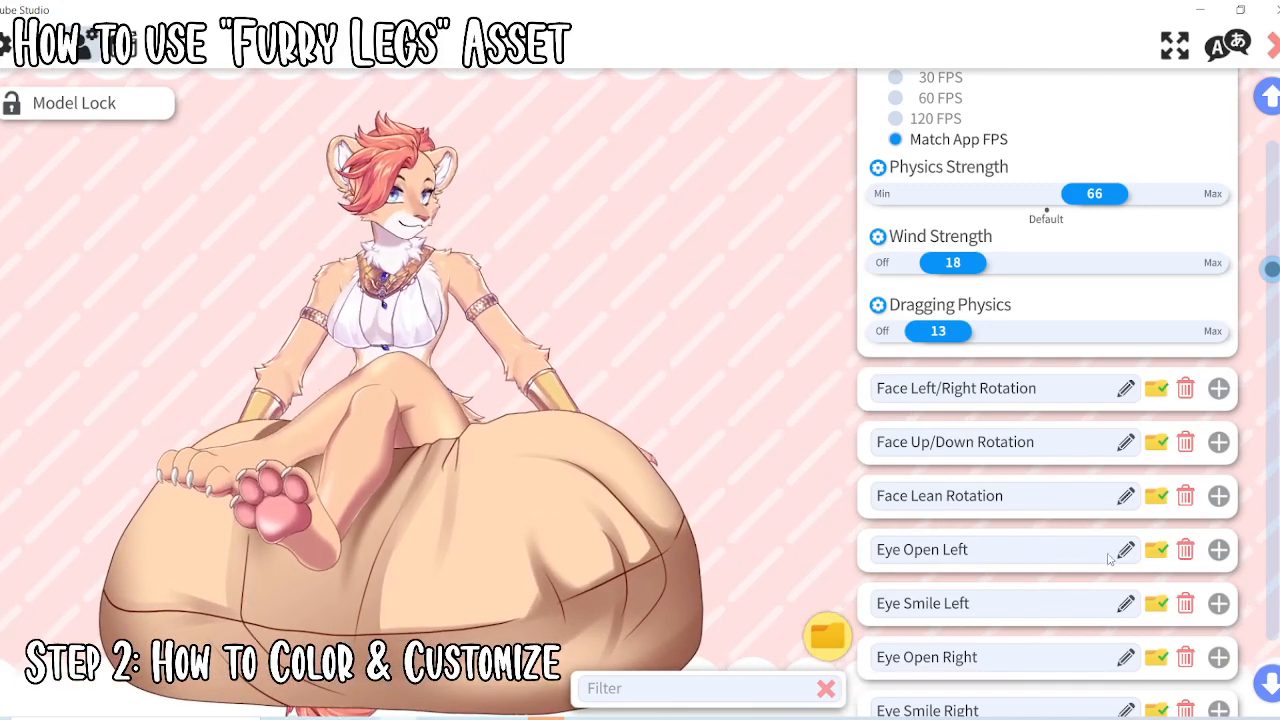
{"action": "scroll", "coordinate": [1142, 581], "scroll_direction": "down", "scroll_amount": 15}
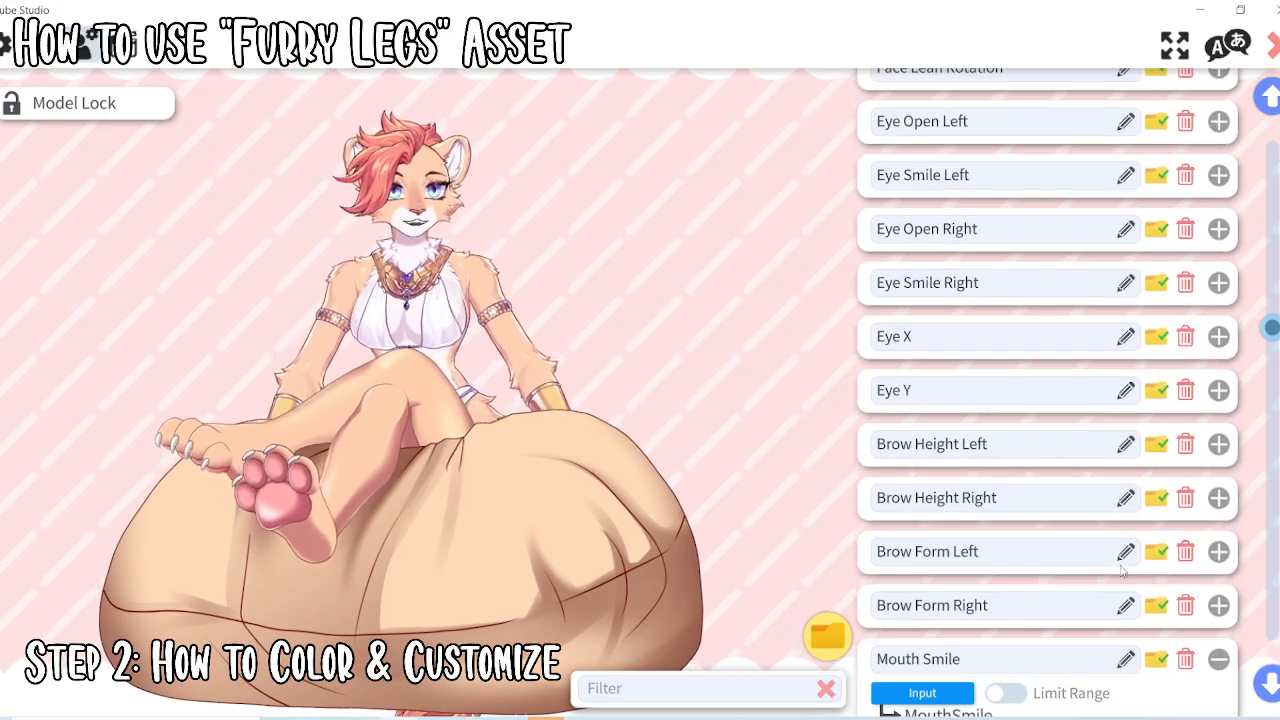
{"action": "left_click", "coordinate": [1219, 505]}
{"action": "left_click", "coordinate": [1220, 553]}
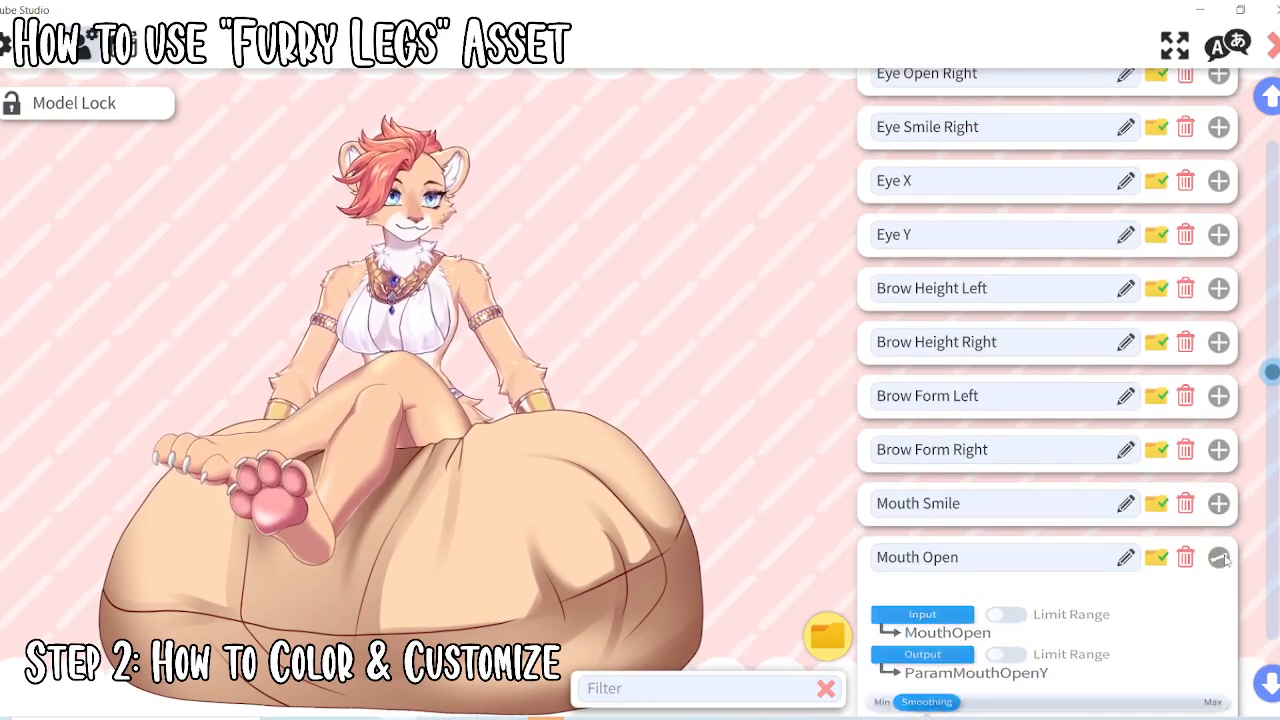
{"action": "scroll", "coordinate": [1211, 558], "scroll_direction": "down", "scroll_amount": 2}
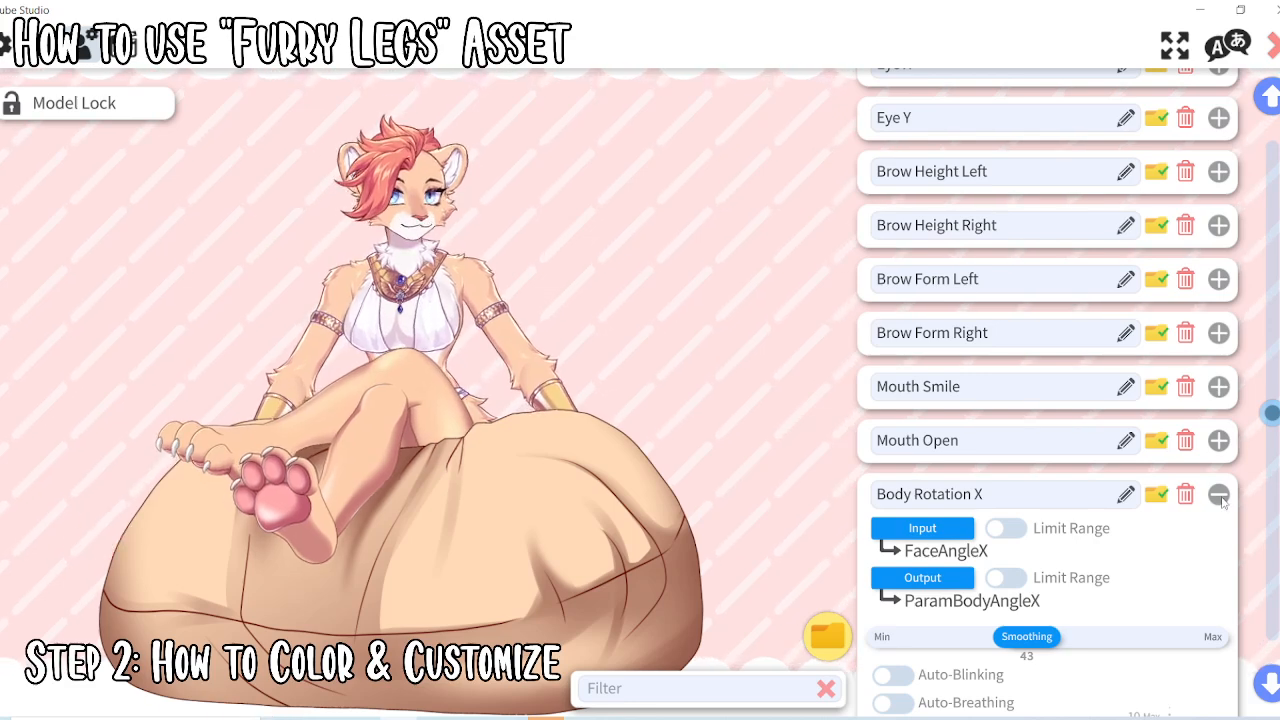
{"action": "scroll", "coordinate": [1221, 510], "scroll_direction": "down", "scroll_amount": 3}
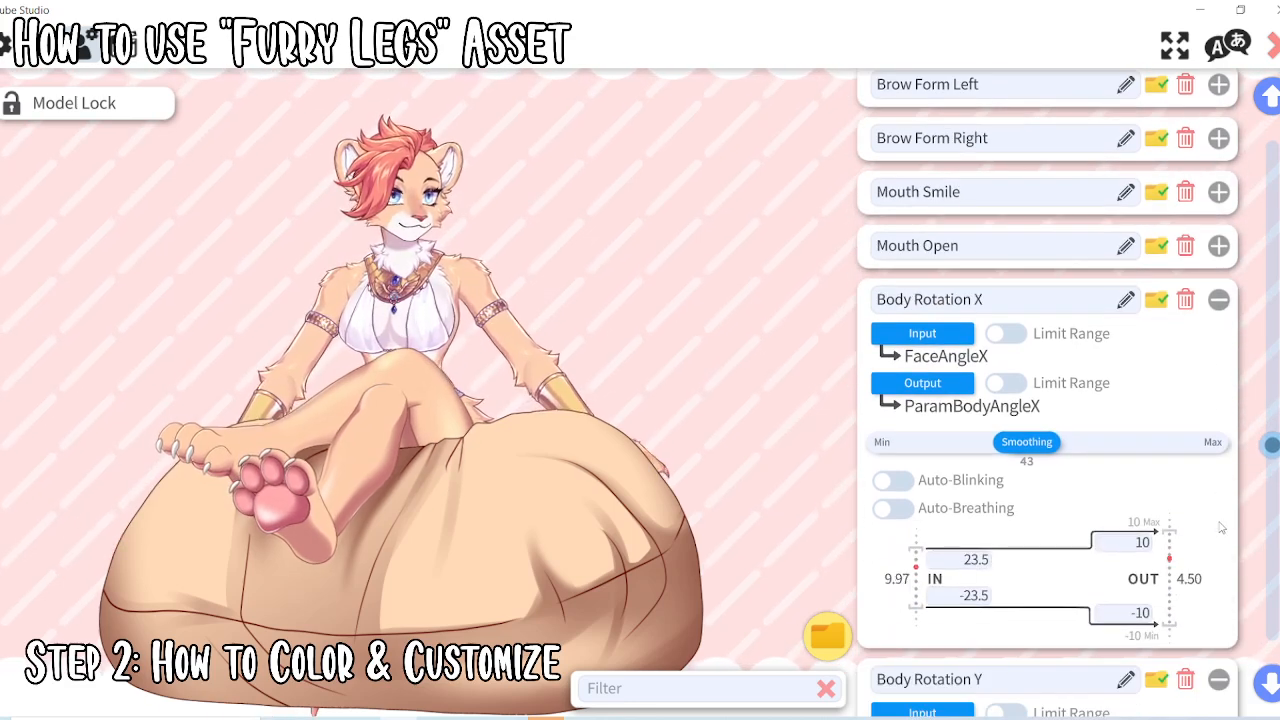
{"action": "left_click", "coordinate": [1140, 546]}
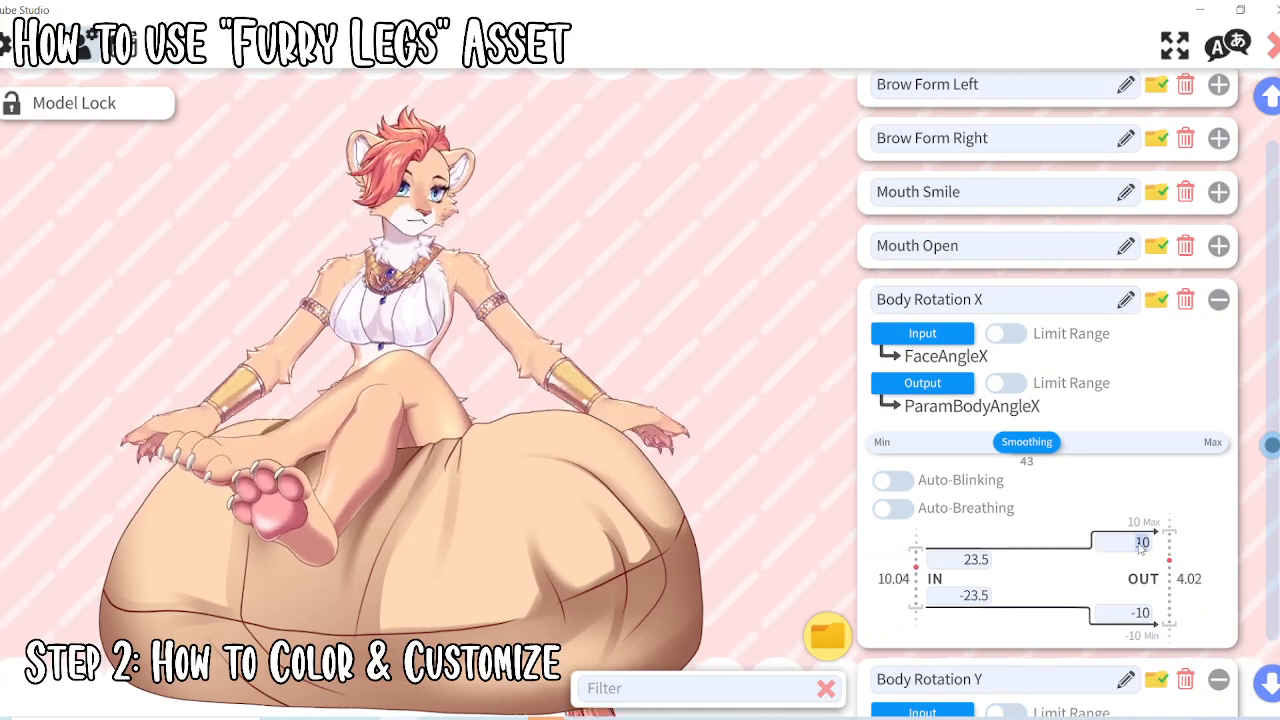
{"action": "type", "text": "0"}
{"action": "left_click", "coordinate": [1137, 617]}
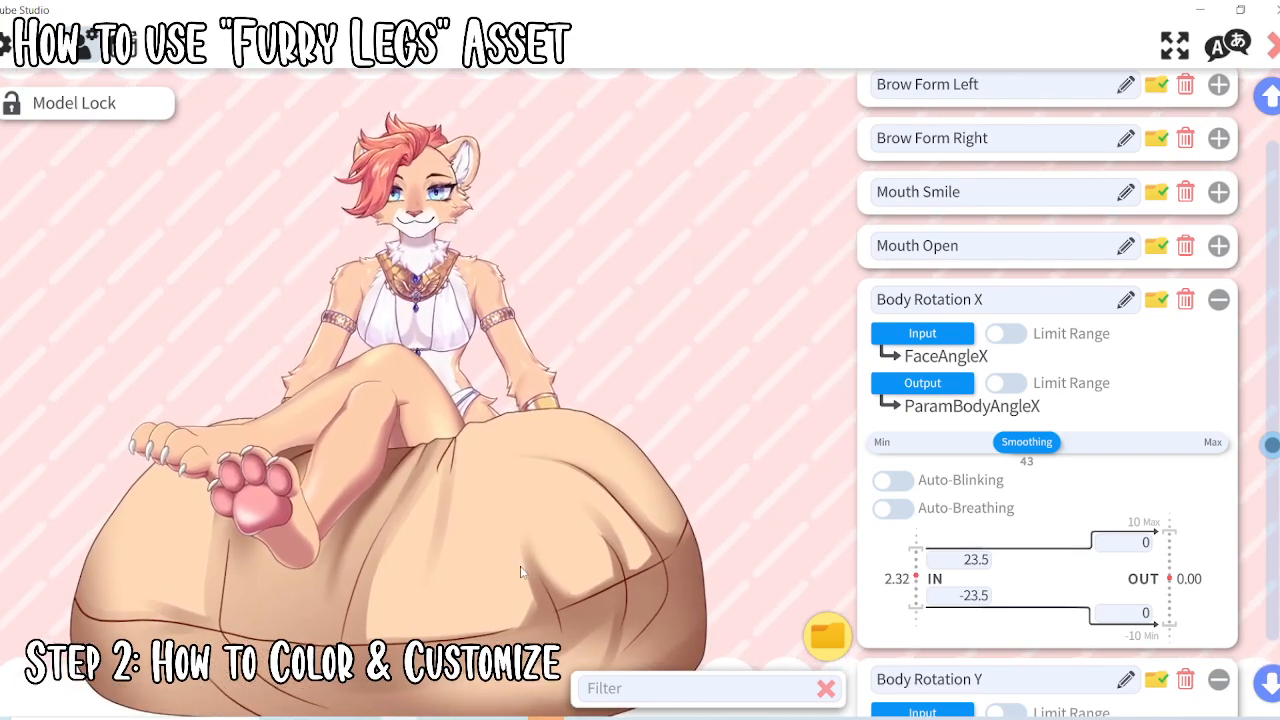
{"action": "double_click", "coordinate": [682, 262]}
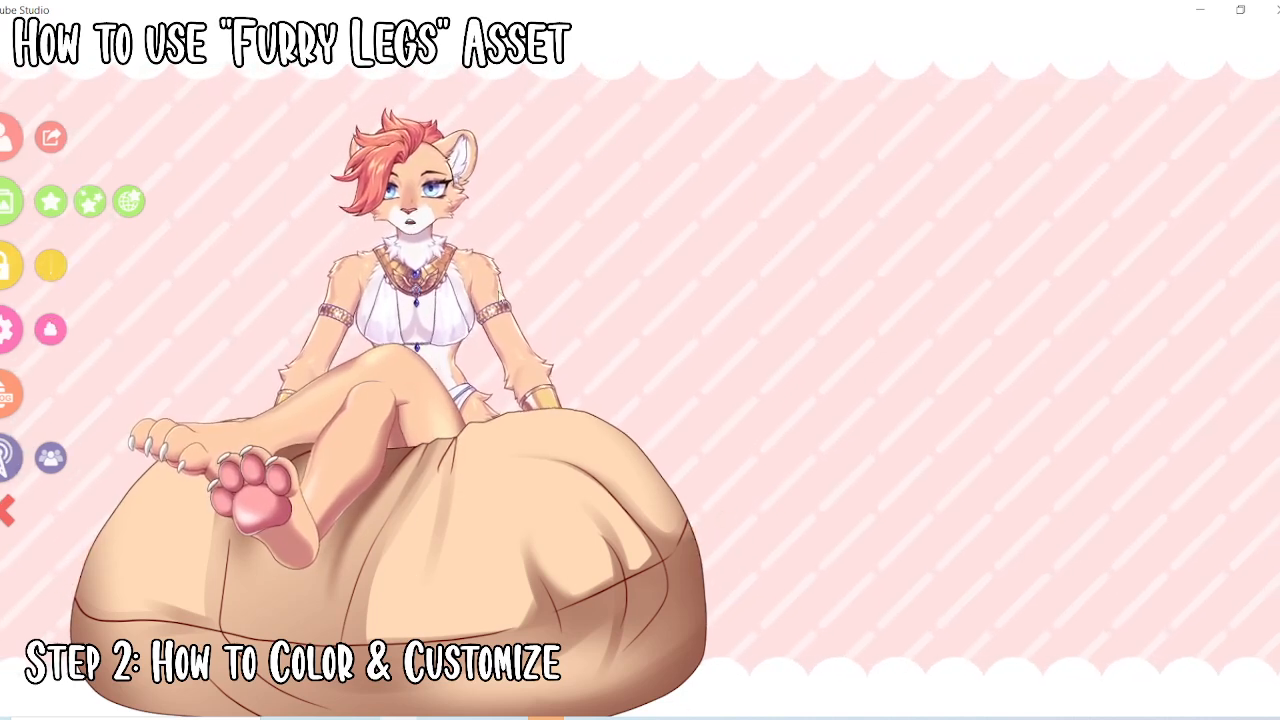
Find the BeanBag_Back item with the filter "bean", load it into the scene, and save its default Live2D configuration
{"action": "double_click", "coordinate": [787, 371]}
{"action": "double_click", "coordinate": [721, 355]}
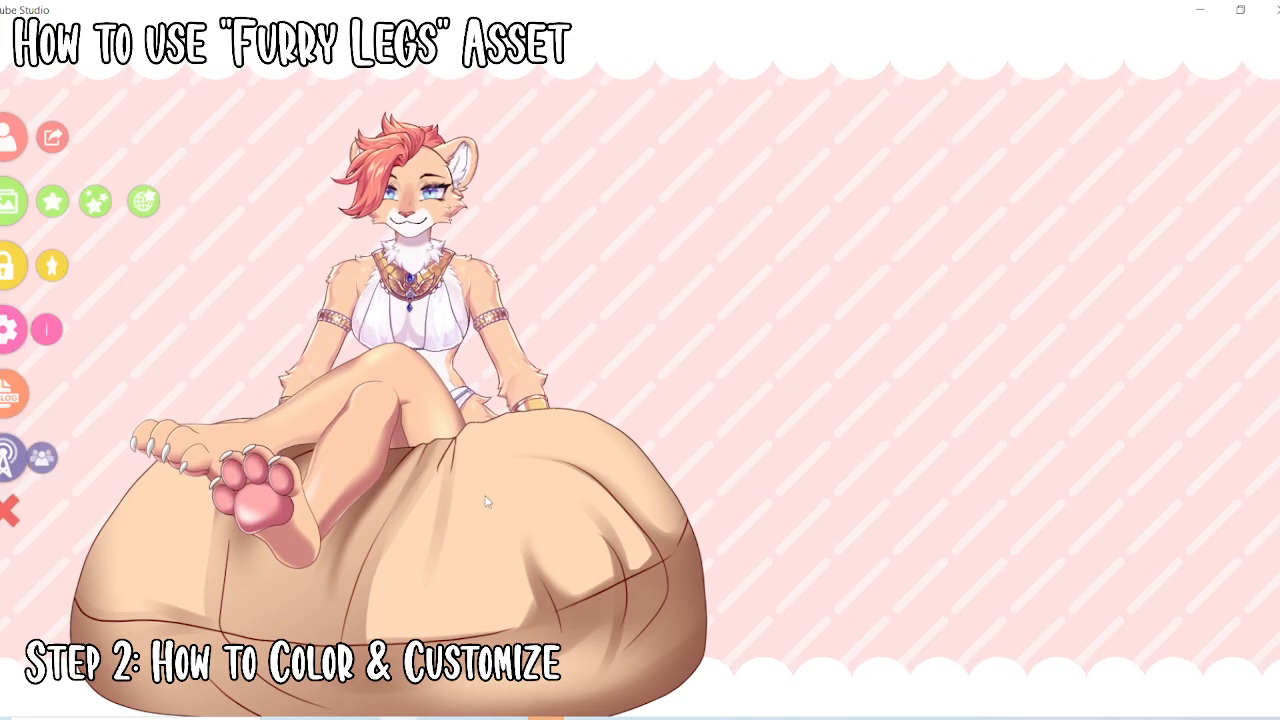
{"action": "left_click", "coordinate": [47, 203]}
{"action": "type", "text": "bean"}
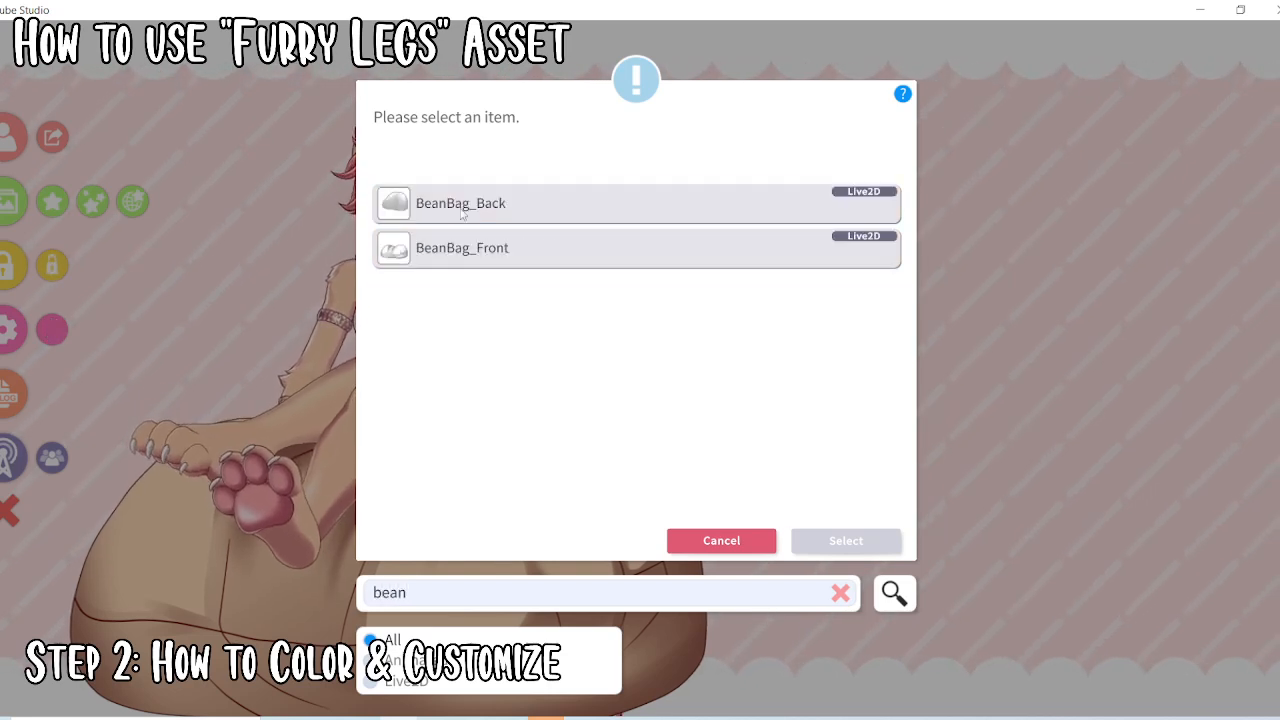
{"action": "left_click", "coordinate": [463, 208]}
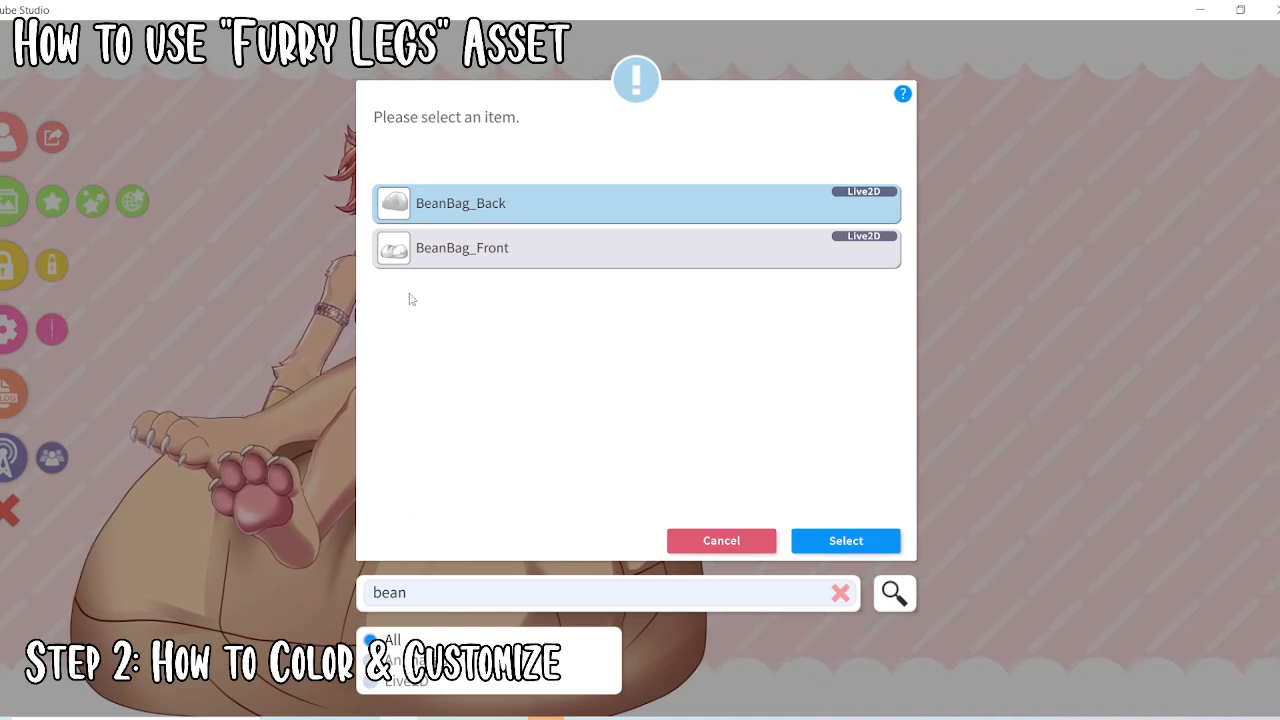
{"action": "left_click", "coordinate": [868, 539]}
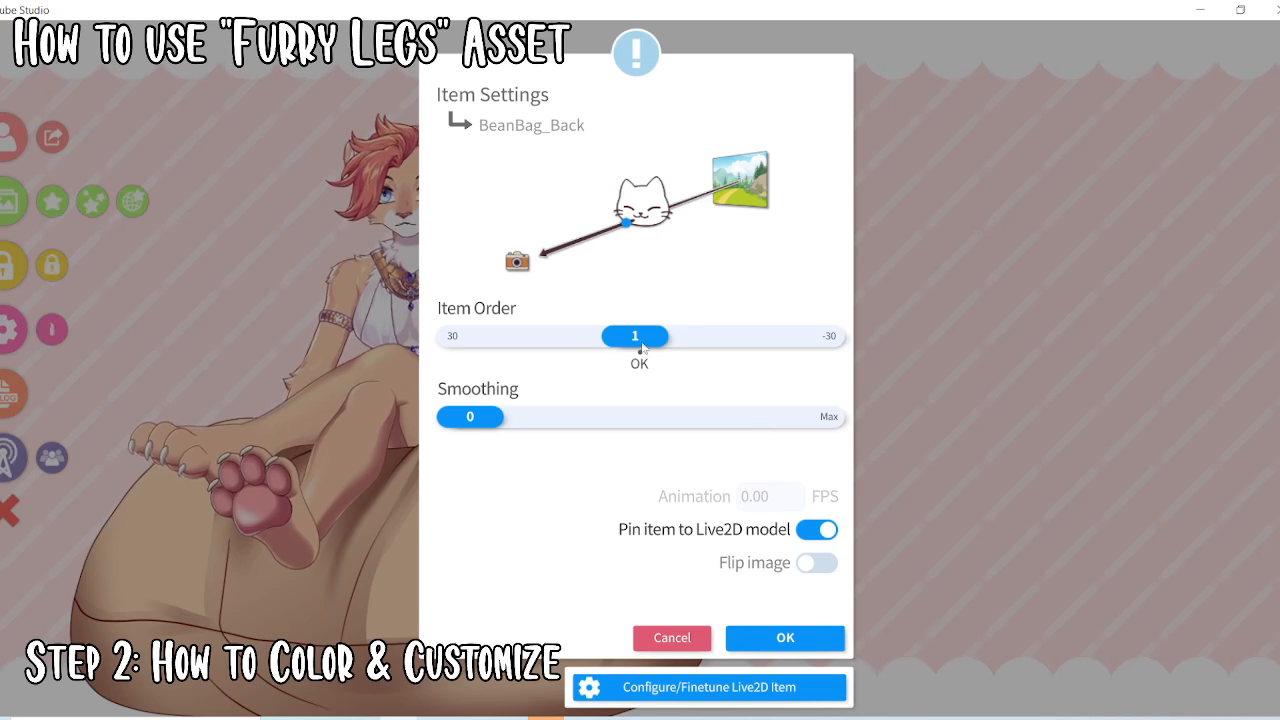
{"action": "left_click", "coordinate": [712, 690]}
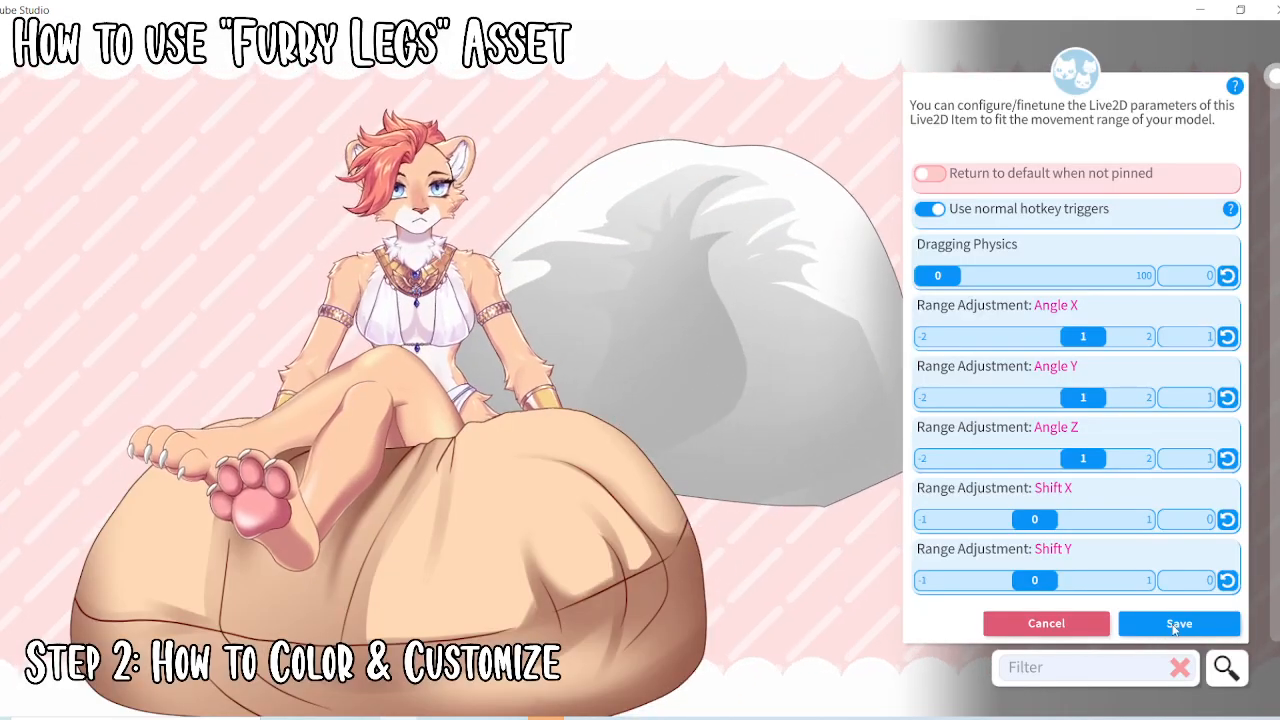
{"action": "left_click", "coordinate": [1175, 624]}
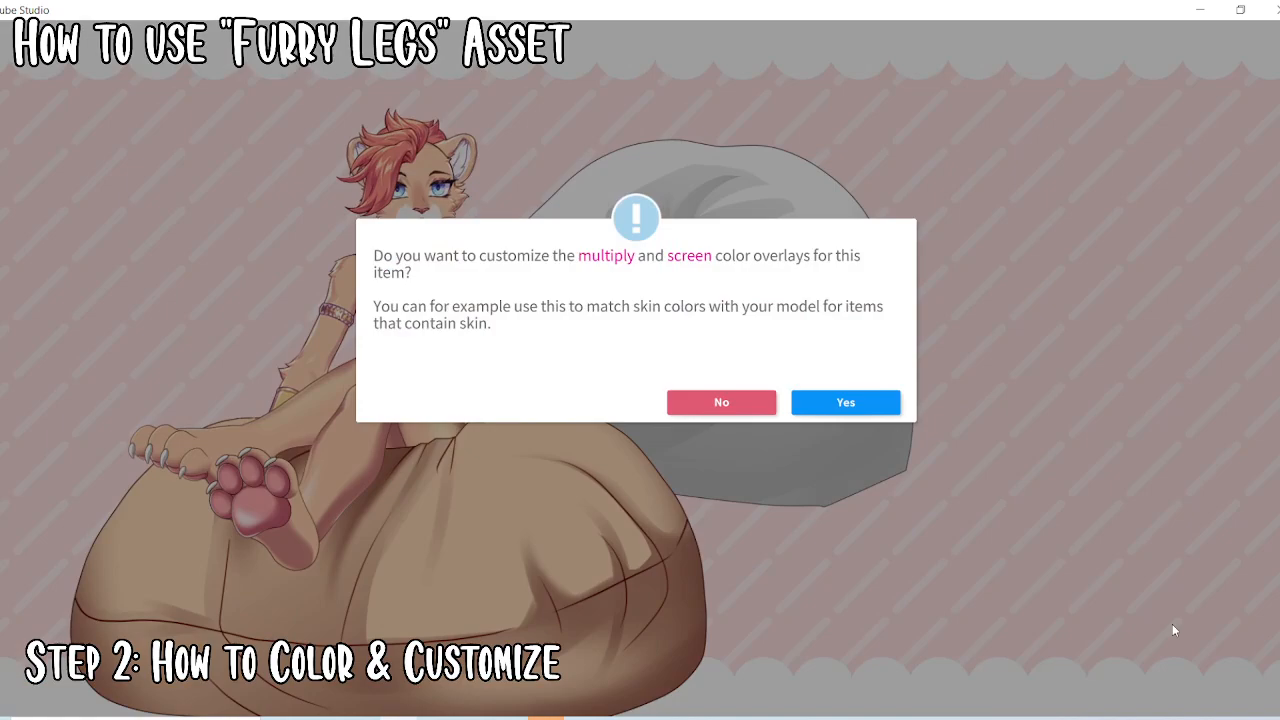
Customize the item's color overlays, giving BeanBagBack_Color the multiply color #FFDAB7 and the default screen color
{"action": "left_click", "coordinate": [864, 404]}
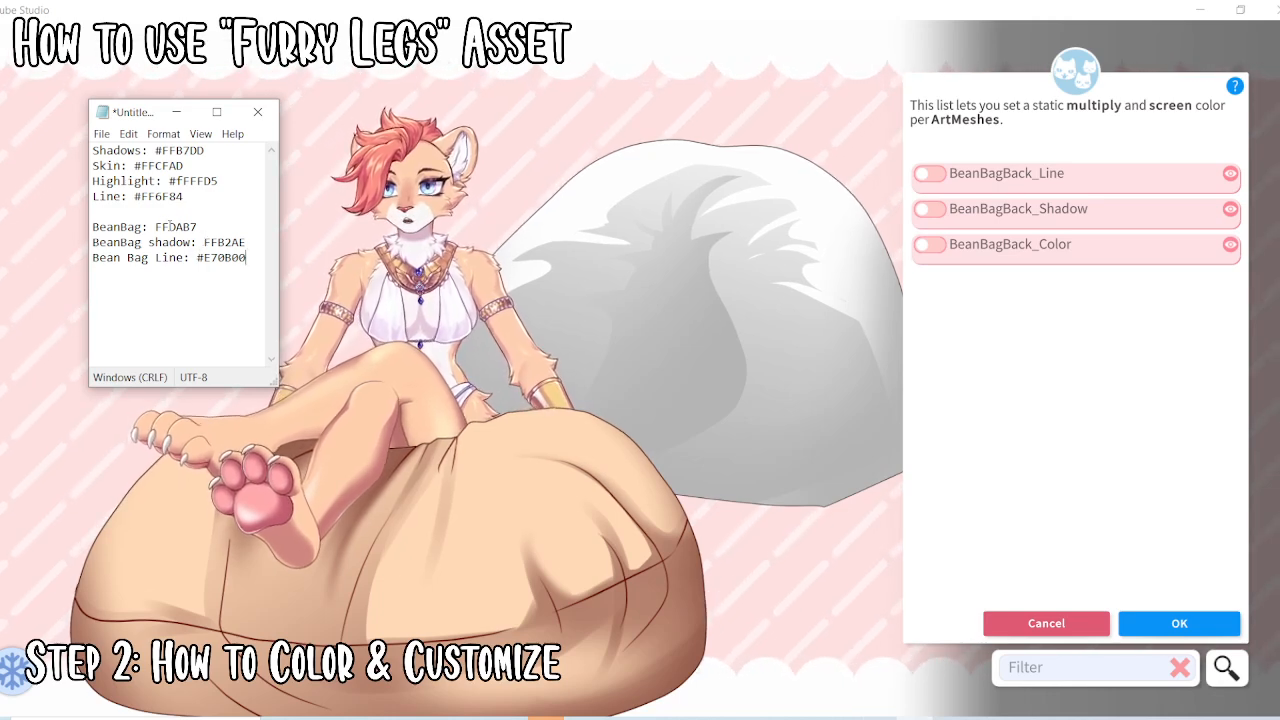
{"action": "left_click", "coordinate": [929, 244]}
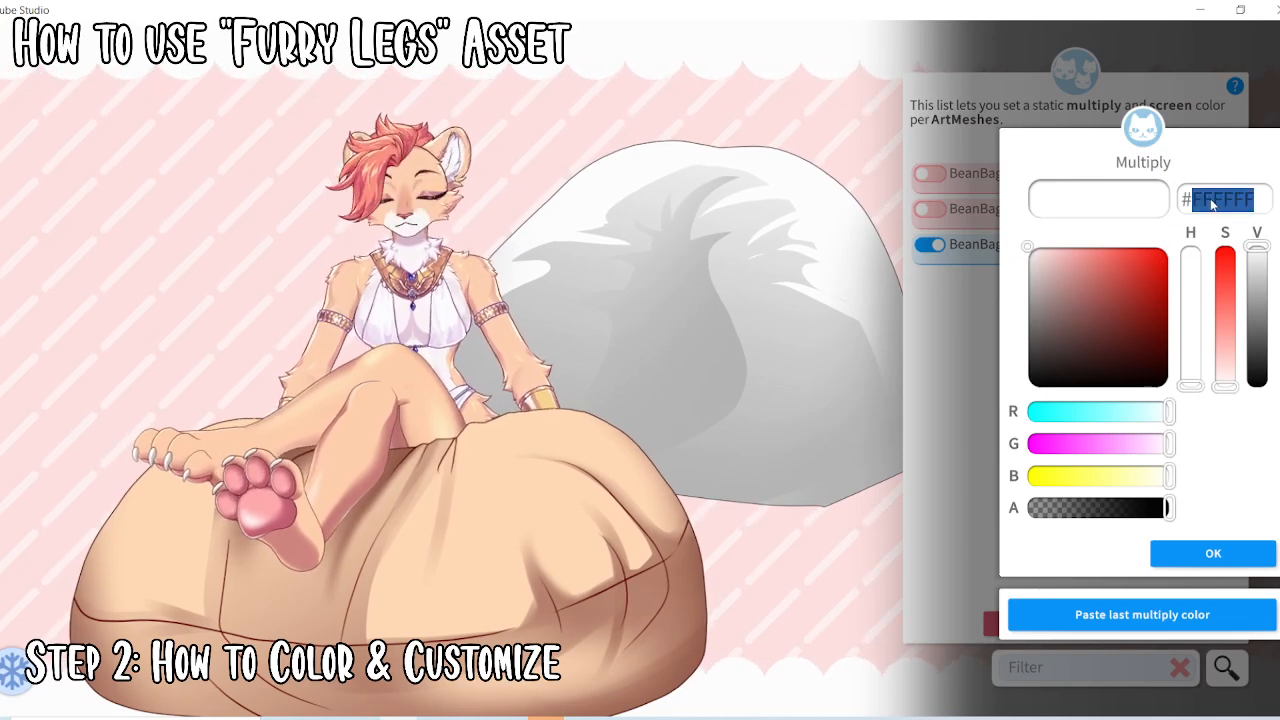
{"action": "type", "text": "FFDAB7"}
{"action": "left_click", "coordinate": [1206, 499]}
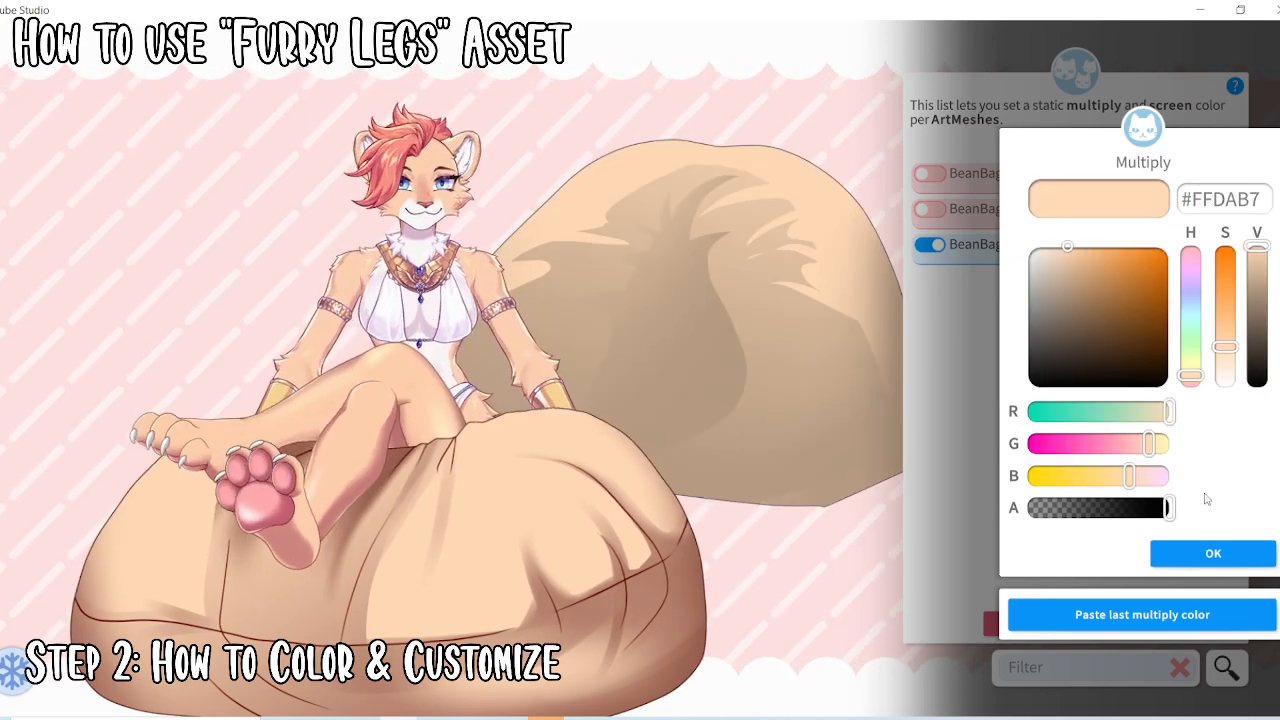
{"action": "left_click", "coordinate": [1218, 555]}
{"action": "left_click", "coordinate": [1243, 554]}
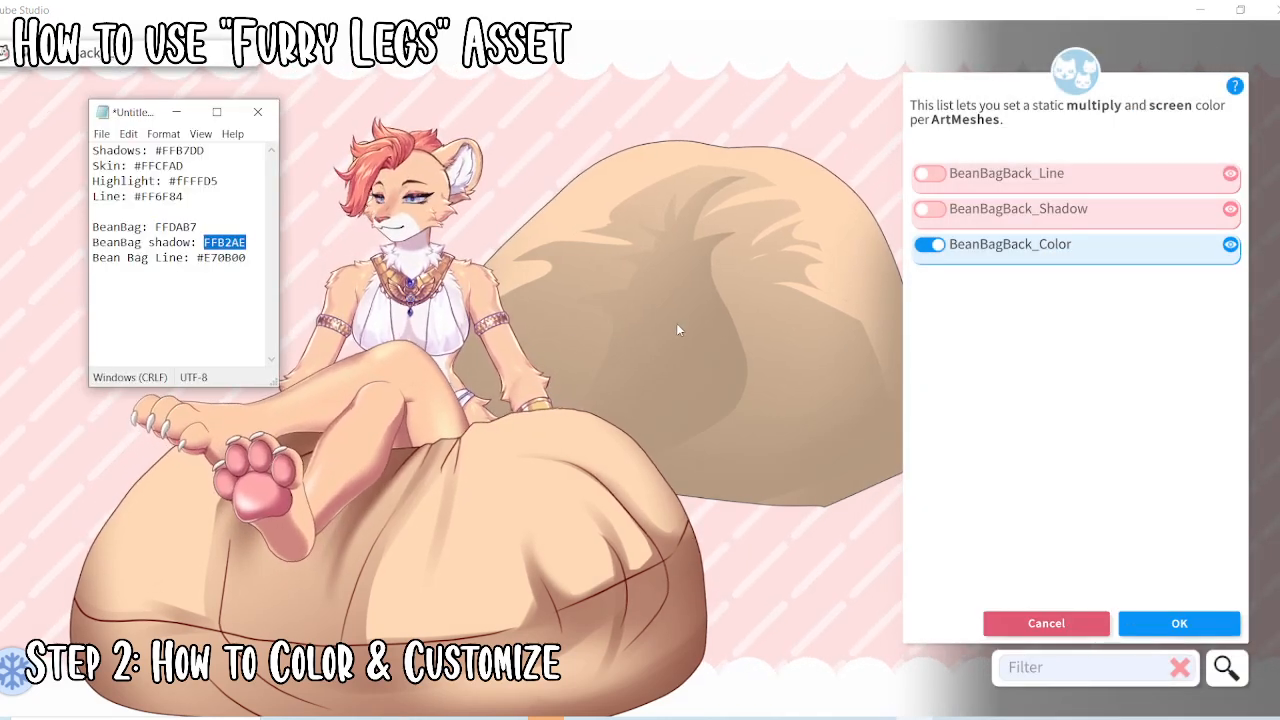
Give the BeanBagBack_Shadow ArtMesh the multiply color #FFB2AE and accept the default screen color
{"action": "left_click", "coordinate": [929, 208]}
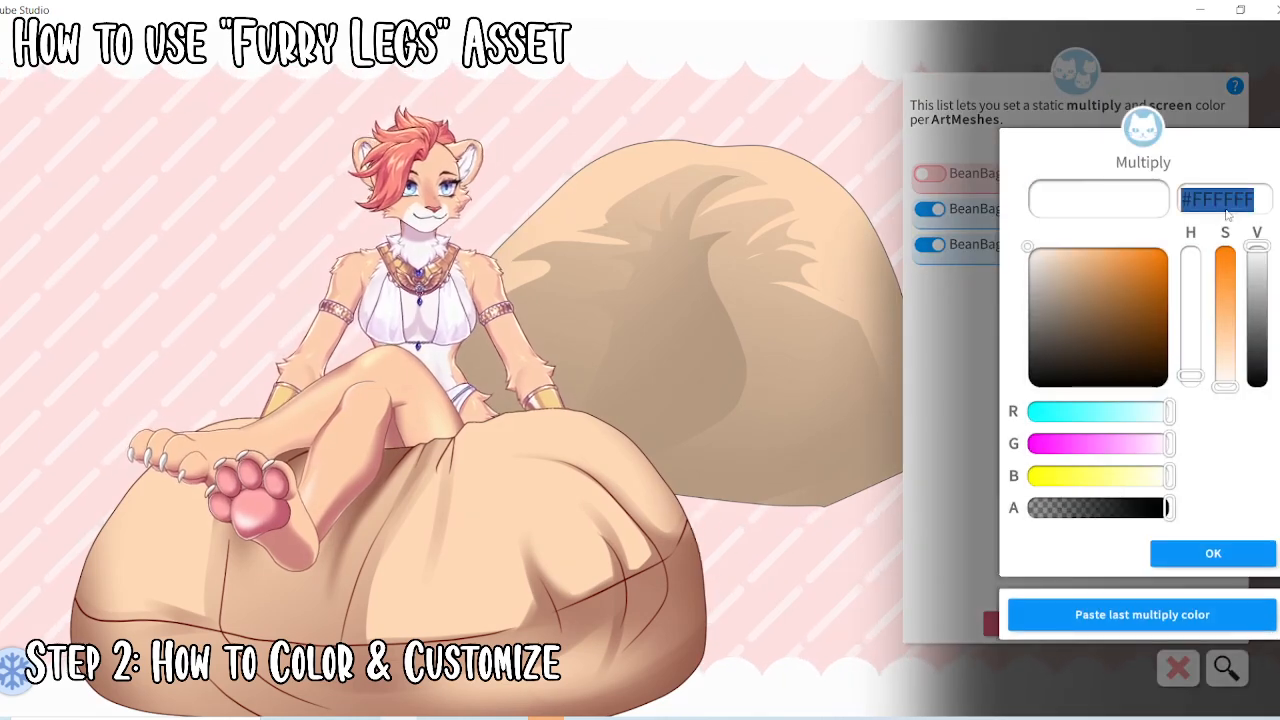
{"action": "type", "text": "FFB2AE"}
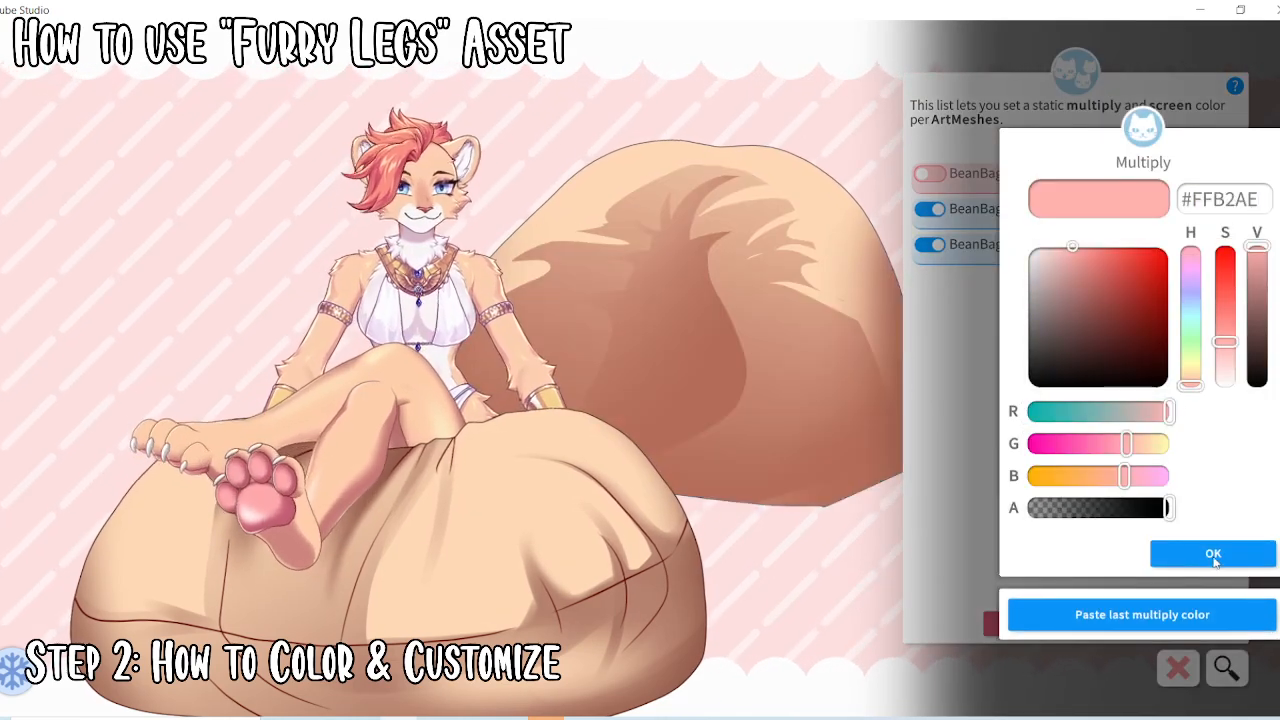
{"action": "left_click", "coordinate": [1216, 555]}
{"action": "left_click", "coordinate": [1222, 554]}
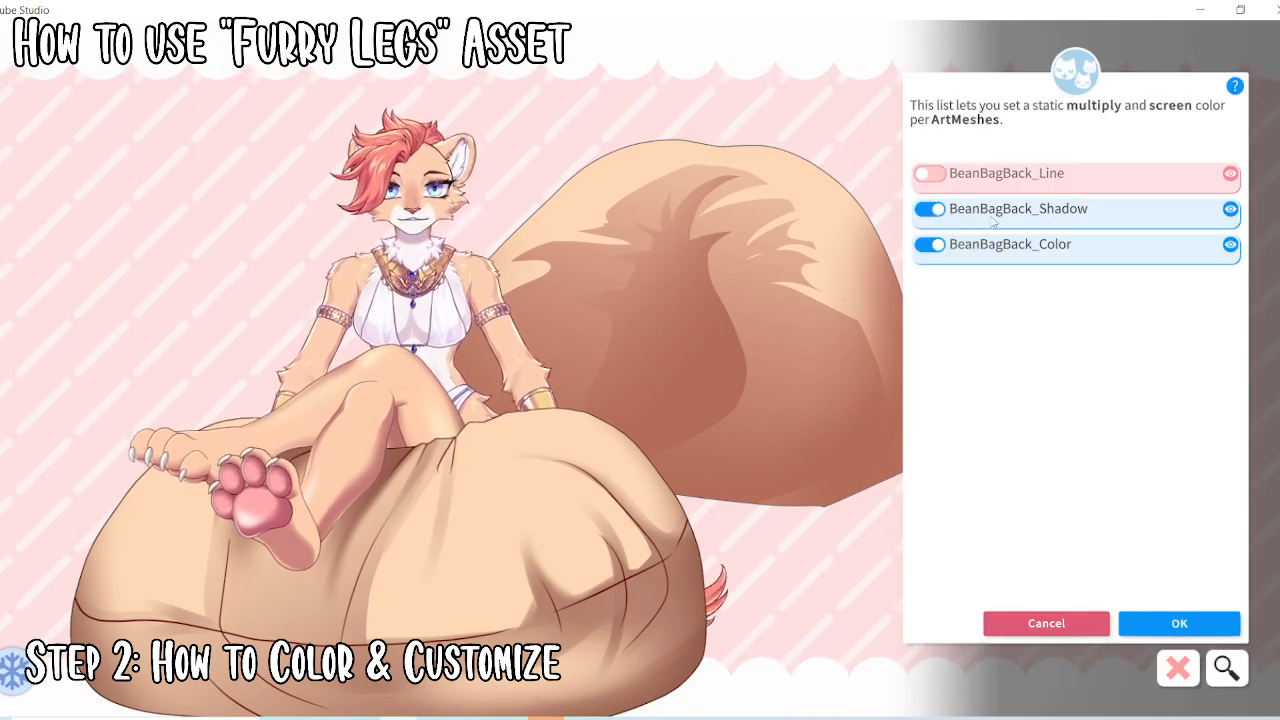
Give the BeanBagBack_Line ArtMesh the multiply color #E70B00, accept the default screen color, and confirm the ArtMesh color list
{"action": "left_click", "coordinate": [937, 176]}
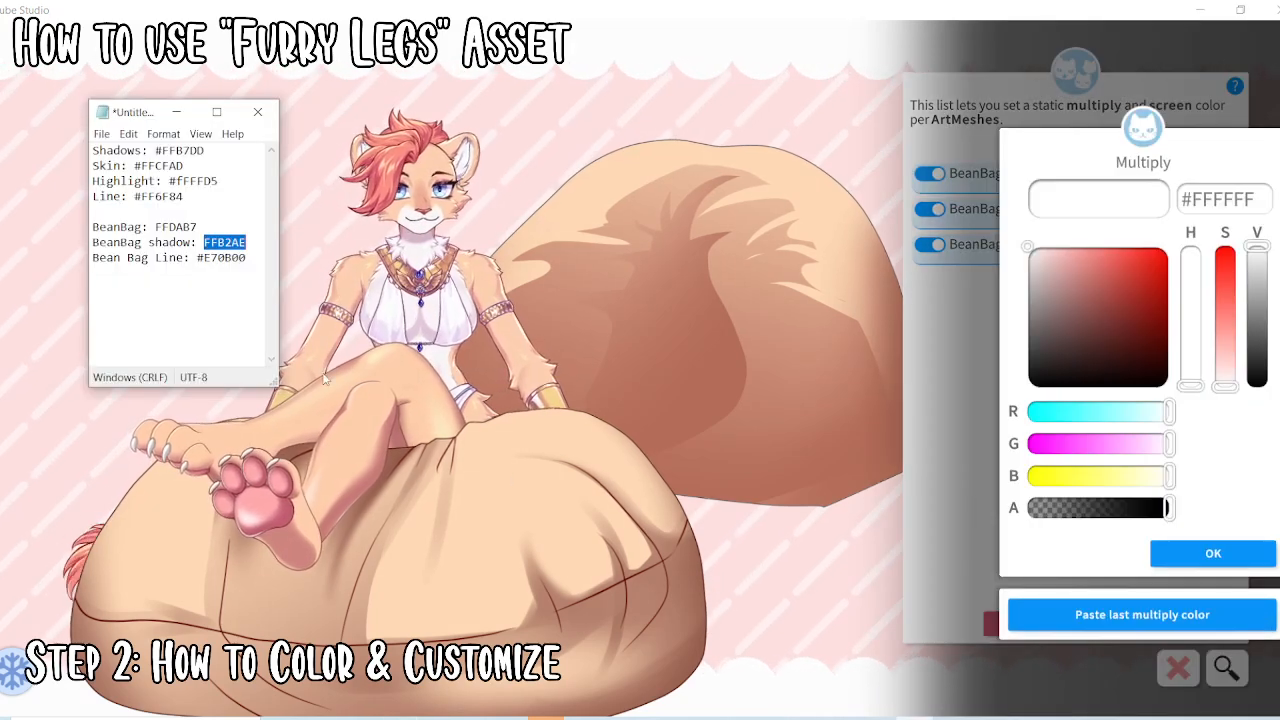
{"action": "left_click_drag", "start_coordinate": [198, 258], "coordinate": [223, 261]}
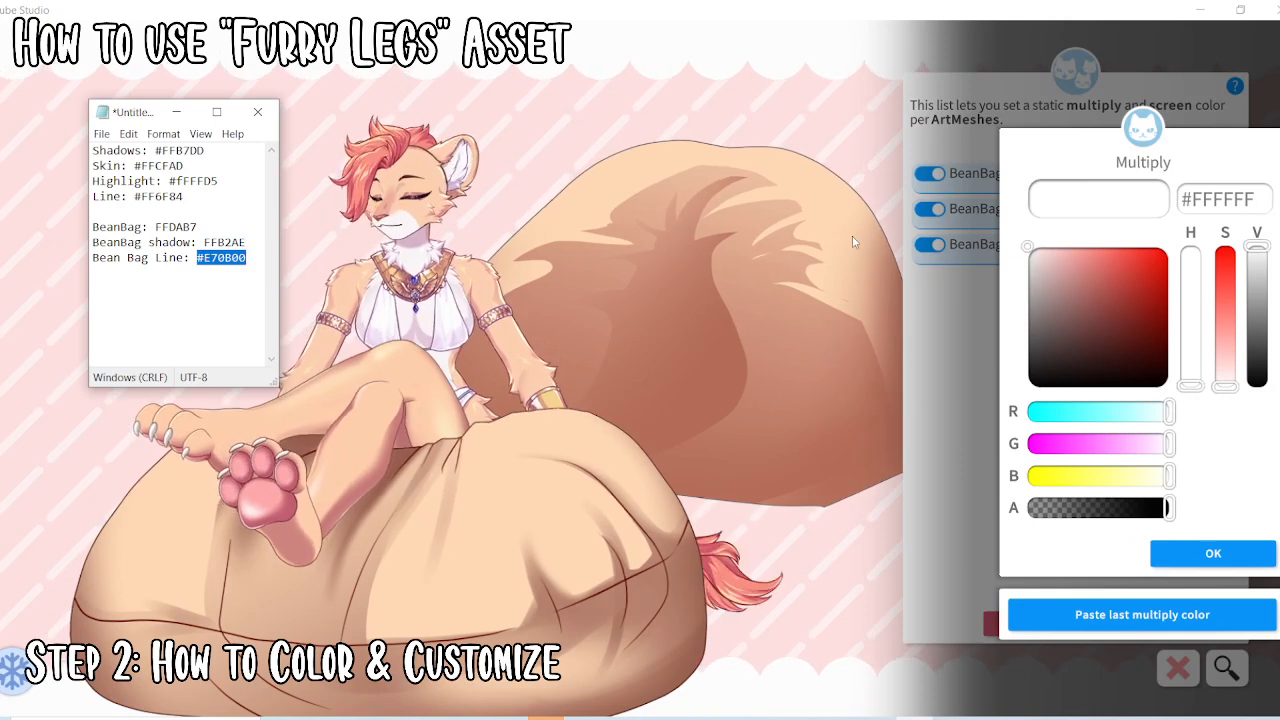
{"action": "left_click", "coordinate": [1250, 202]}
{"action": "type", "text": "#E70B00"}
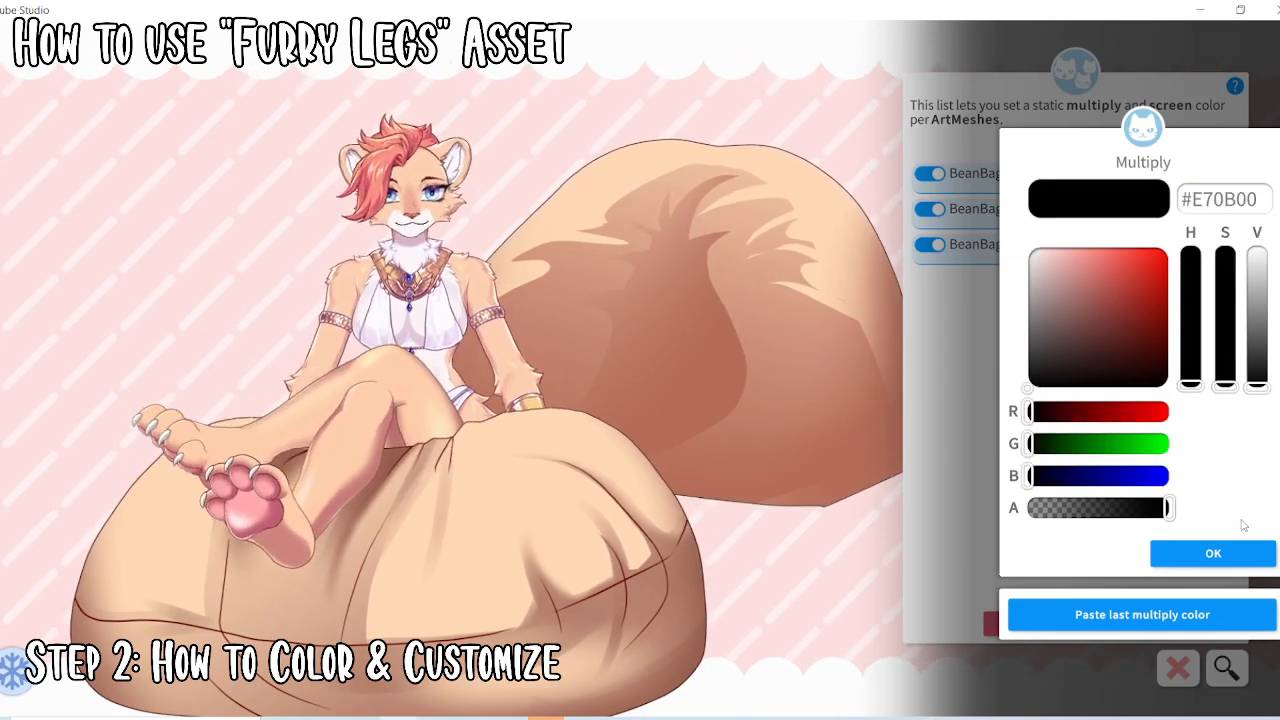
{"action": "left_click", "coordinate": [1230, 553]}
{"action": "left_click", "coordinate": [1230, 553]}
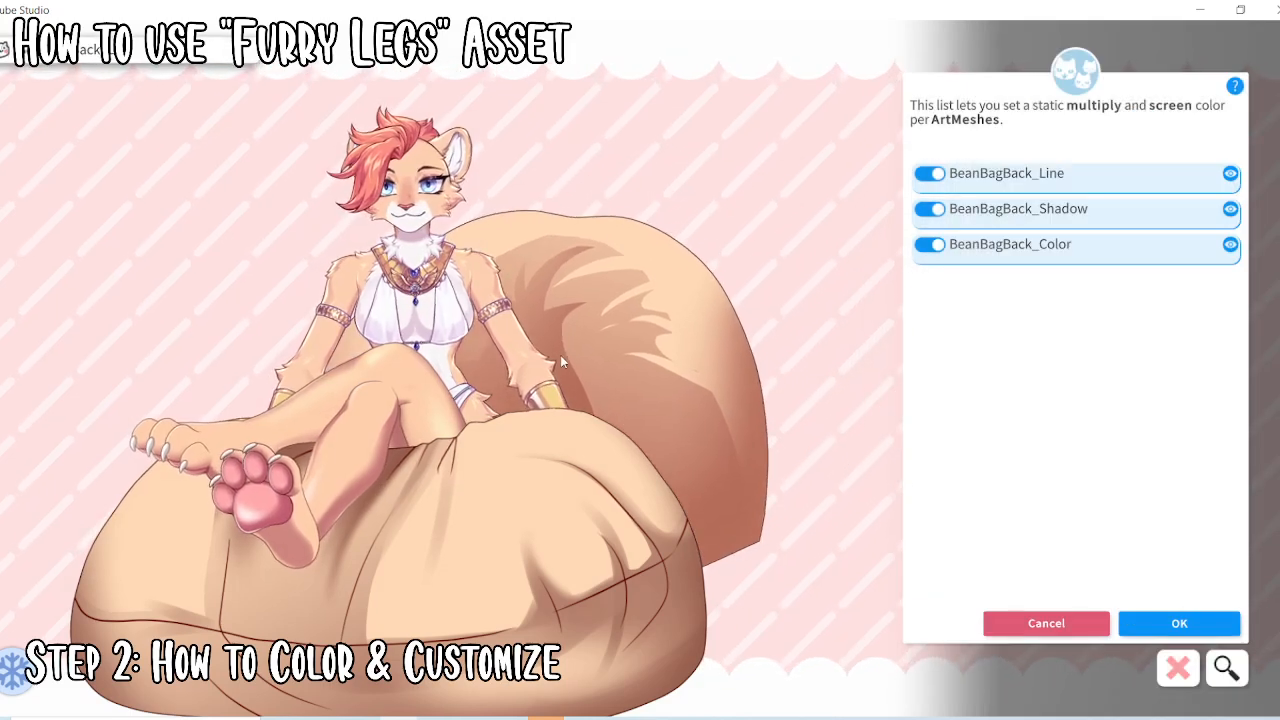
{"action": "left_click", "coordinate": [1182, 621]}
Move the bean bag back and the model to the right side of the scene, and remove all items from the scene
{"action": "left_click_drag", "start_coordinate": [625, 397], "coordinate": [1157, 336]}
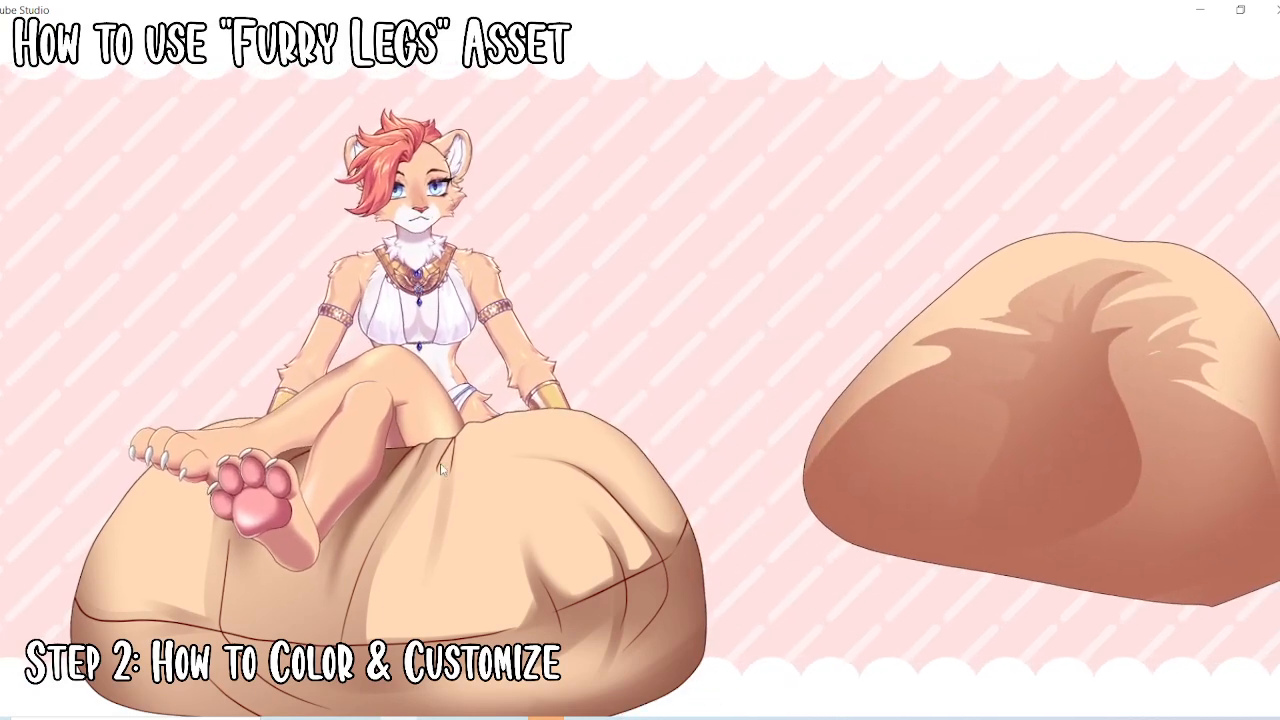
{"action": "left_click_drag", "start_coordinate": [424, 321], "coordinate": [1114, 353]}
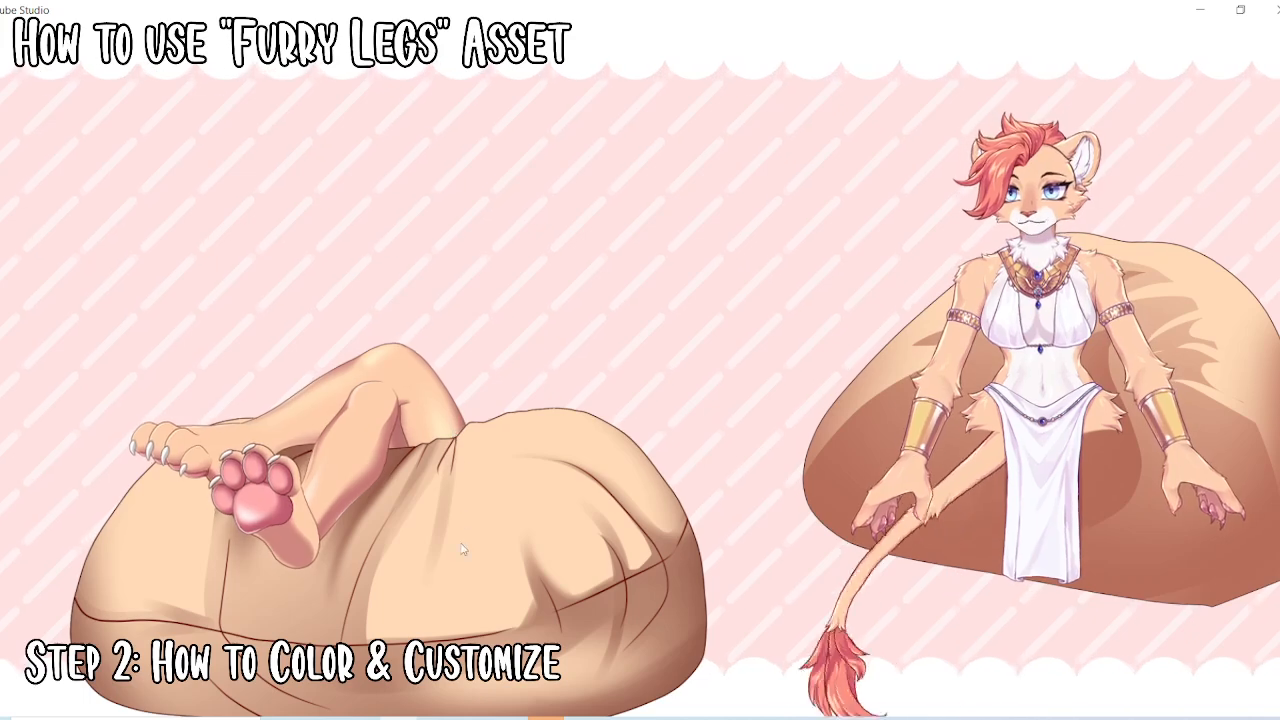
{"action": "double_click", "coordinate": [388, 298]}
{"action": "left_click", "coordinate": [55, 203]}
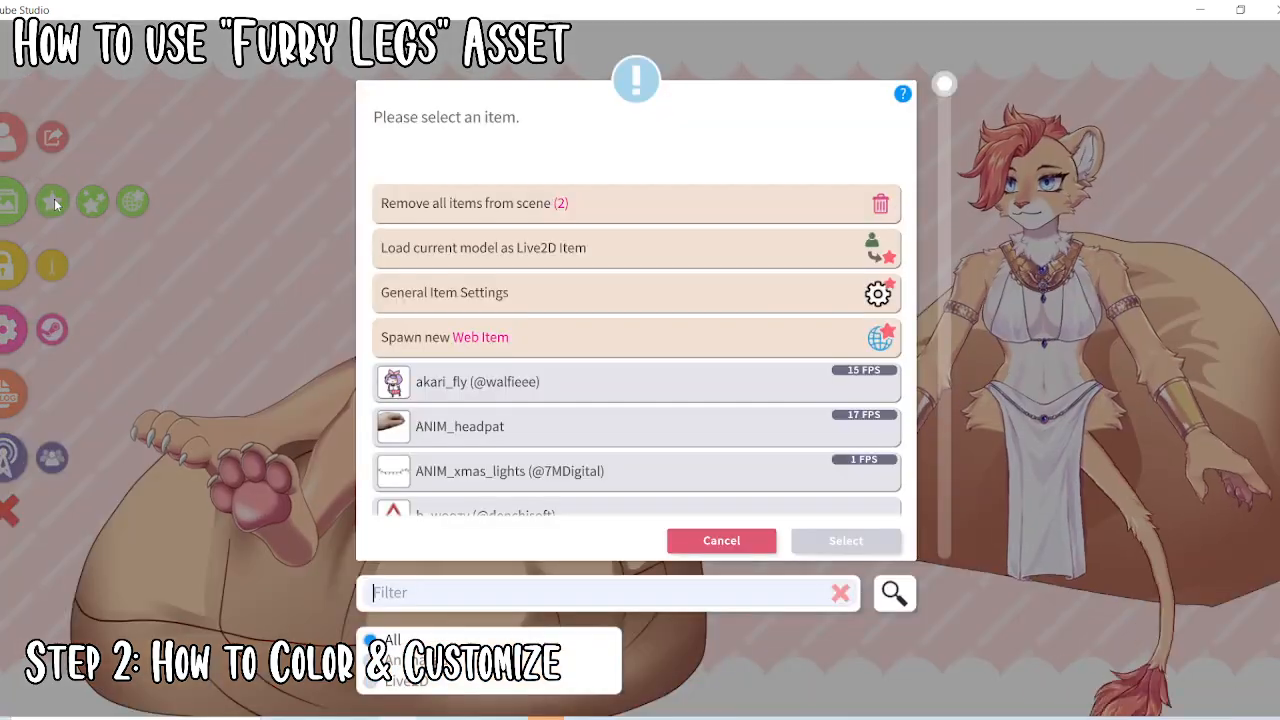
{"action": "left_click", "coordinate": [452, 206]}
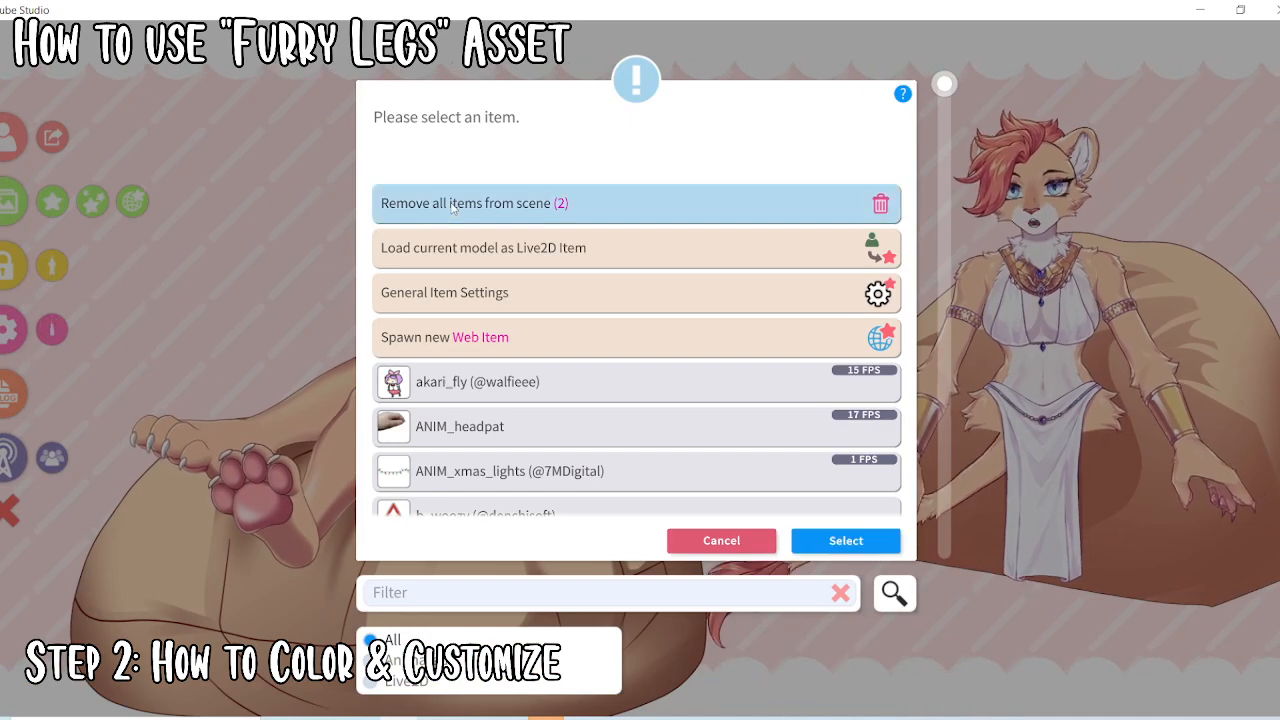
{"action": "left_click", "coordinate": [845, 542]}
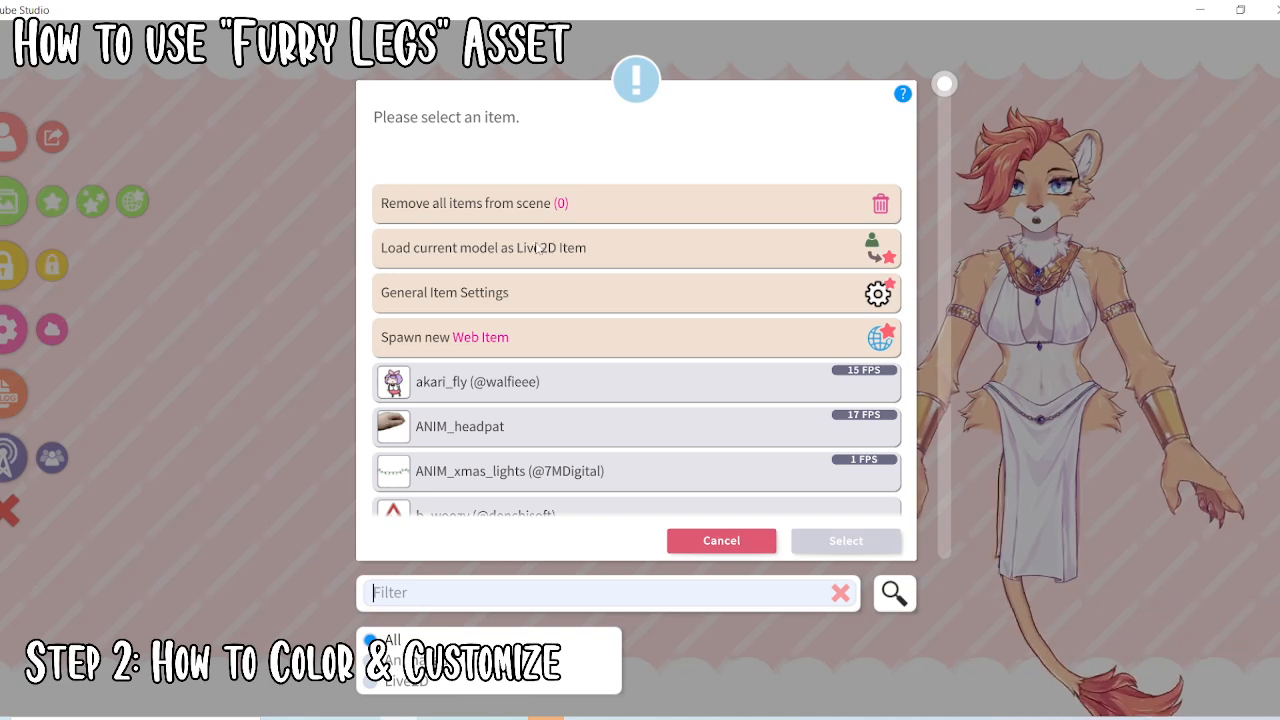
Load the BeanBag_Back item using the filter "bean" with item order -2, and place it behind the model's torso
{"action": "type", "text": "bean"}
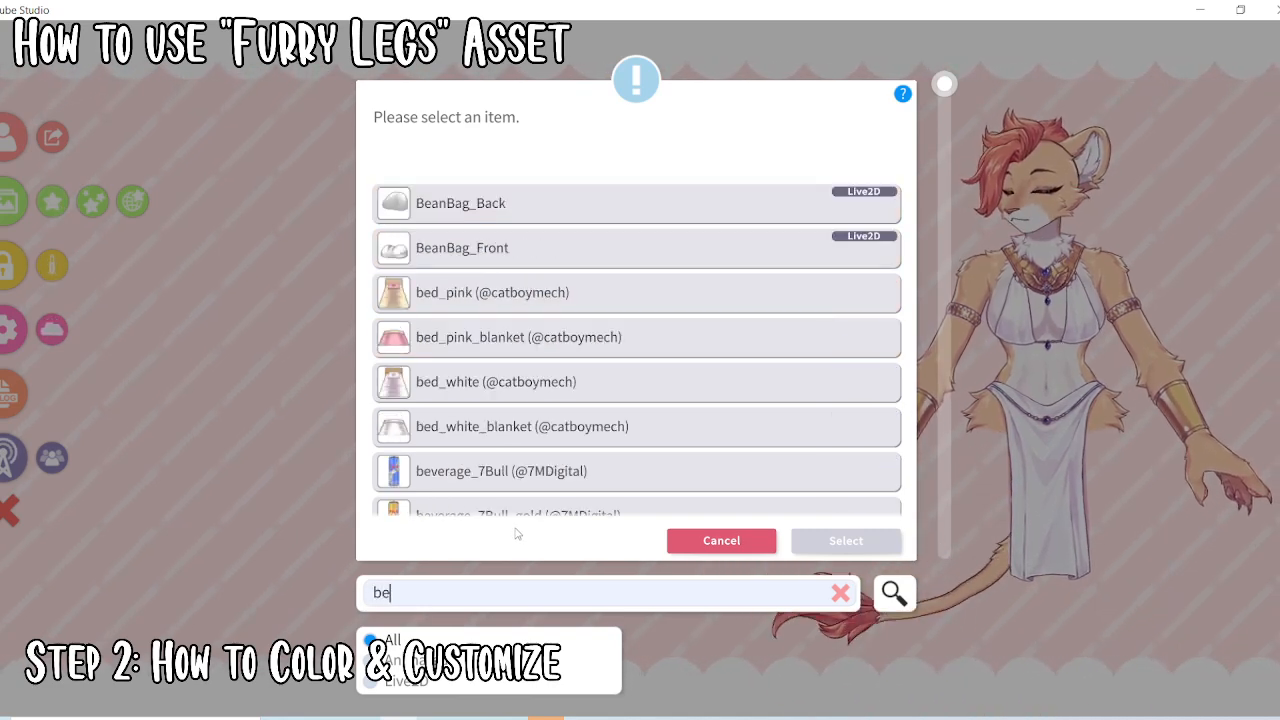
{"action": "left_click", "coordinate": [404, 220]}
{"action": "left_click", "coordinate": [845, 540]}
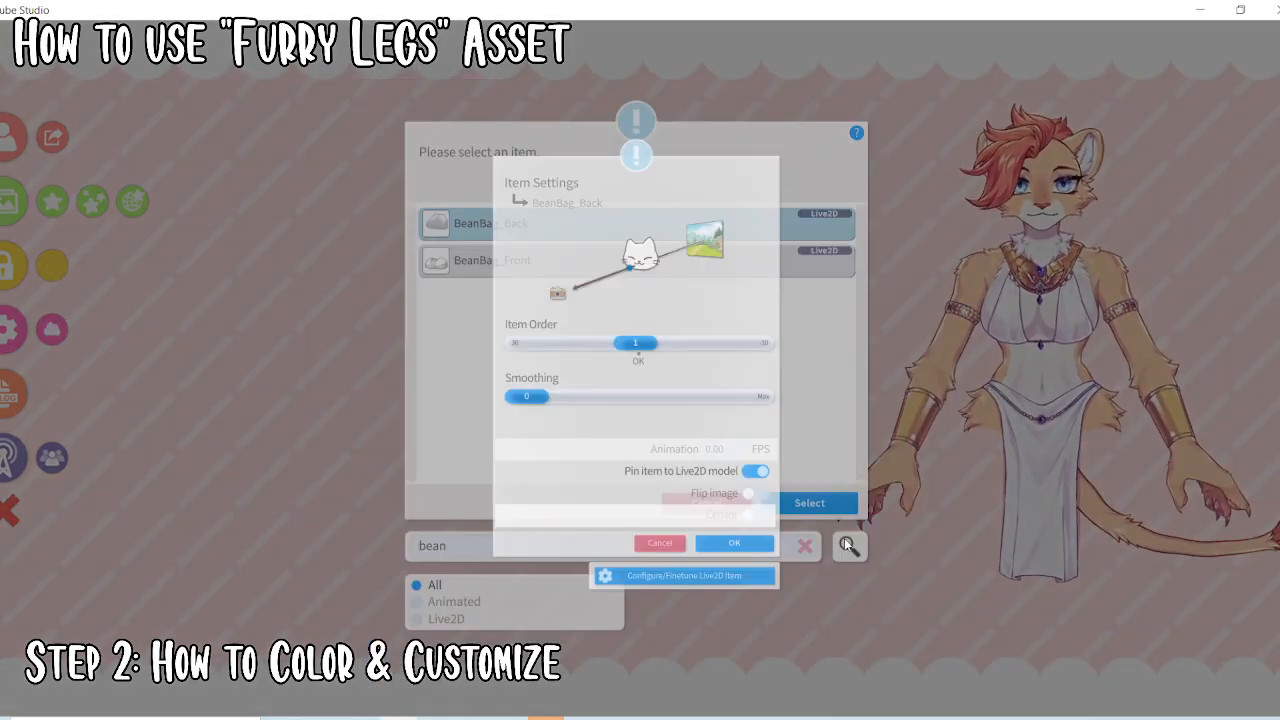
{"action": "left_click_drag", "start_coordinate": [652, 342], "coordinate": [654, 340]}
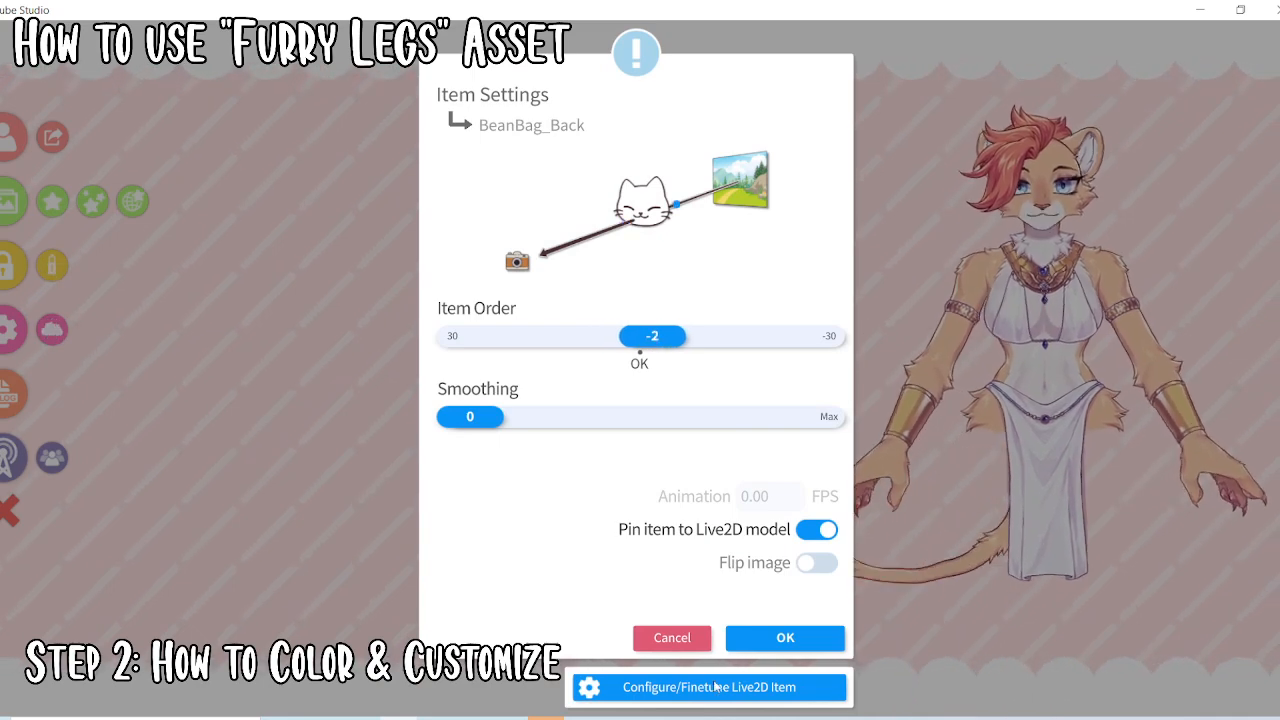
{"action": "left_click", "coordinate": [778, 634]}
{"action": "left_click_drag", "start_coordinate": [640, 344], "coordinate": [990, 356]}
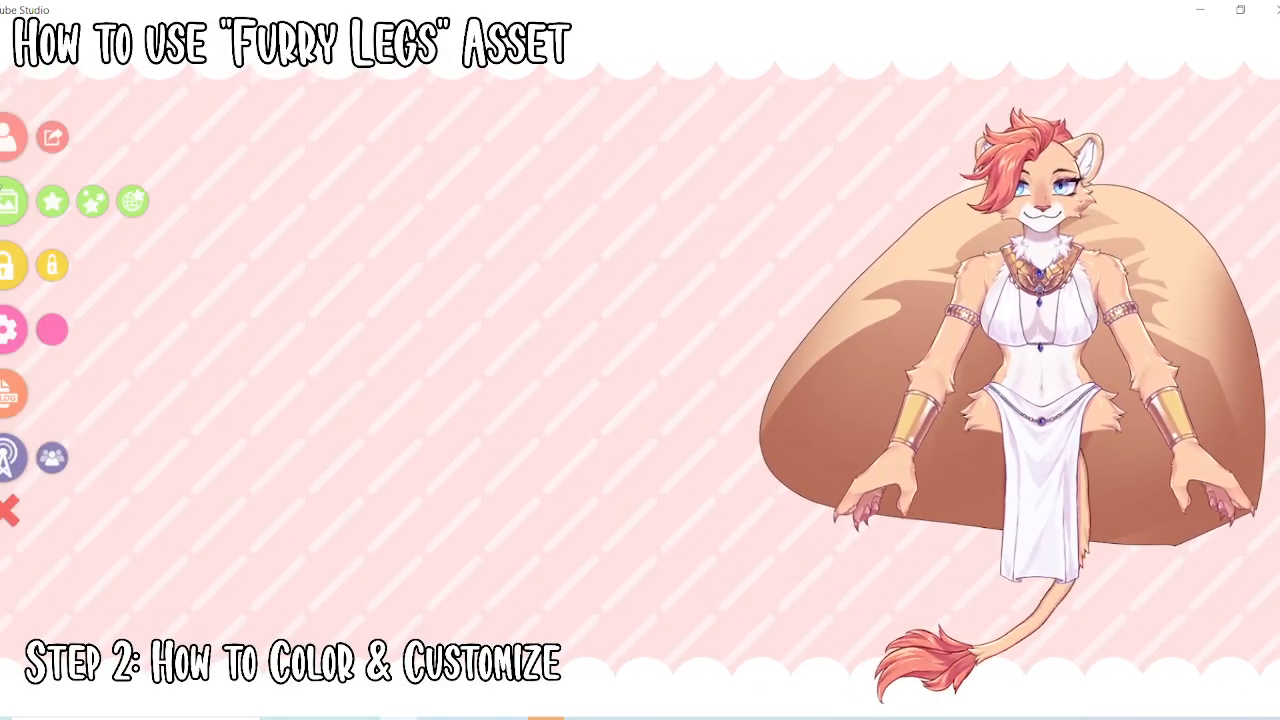
Find the FurryFeet item with the filter "fur" and load it into the scene with item order 2
{"action": "left_click", "coordinate": [91, 204]}
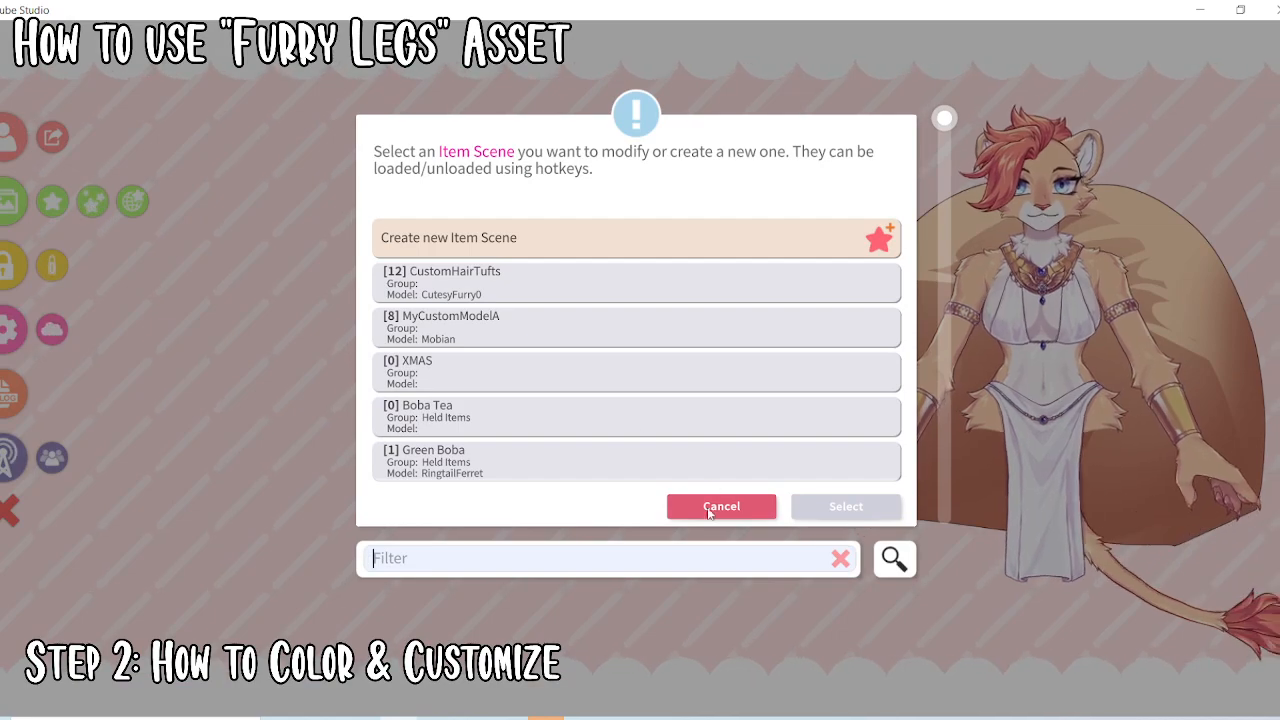
{"action": "left_click", "coordinate": [709, 512]}
{"action": "left_click", "coordinate": [52, 201]}
{"action": "scroll", "coordinate": [529, 432], "scroll_direction": "down", "scroll_amount": 1}
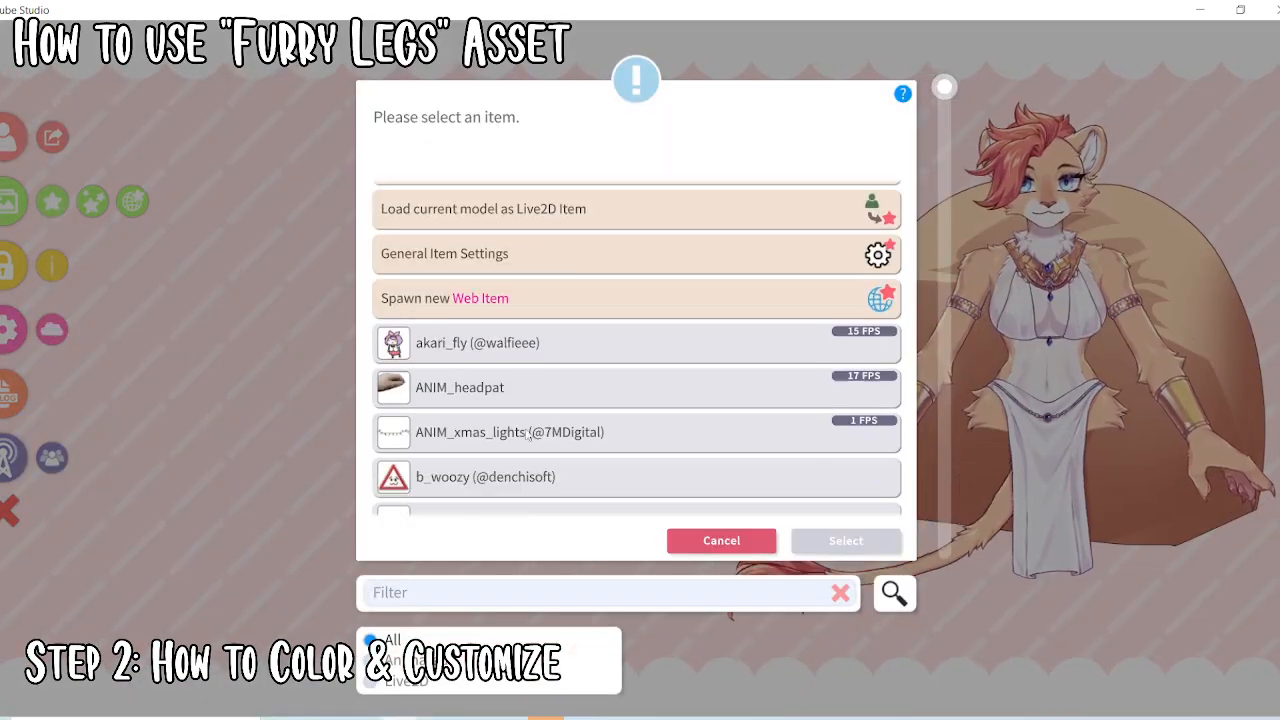
{"action": "scroll", "coordinate": [529, 432], "scroll_direction": "down", "scroll_amount": 3}
{"action": "type", "text": "f"}
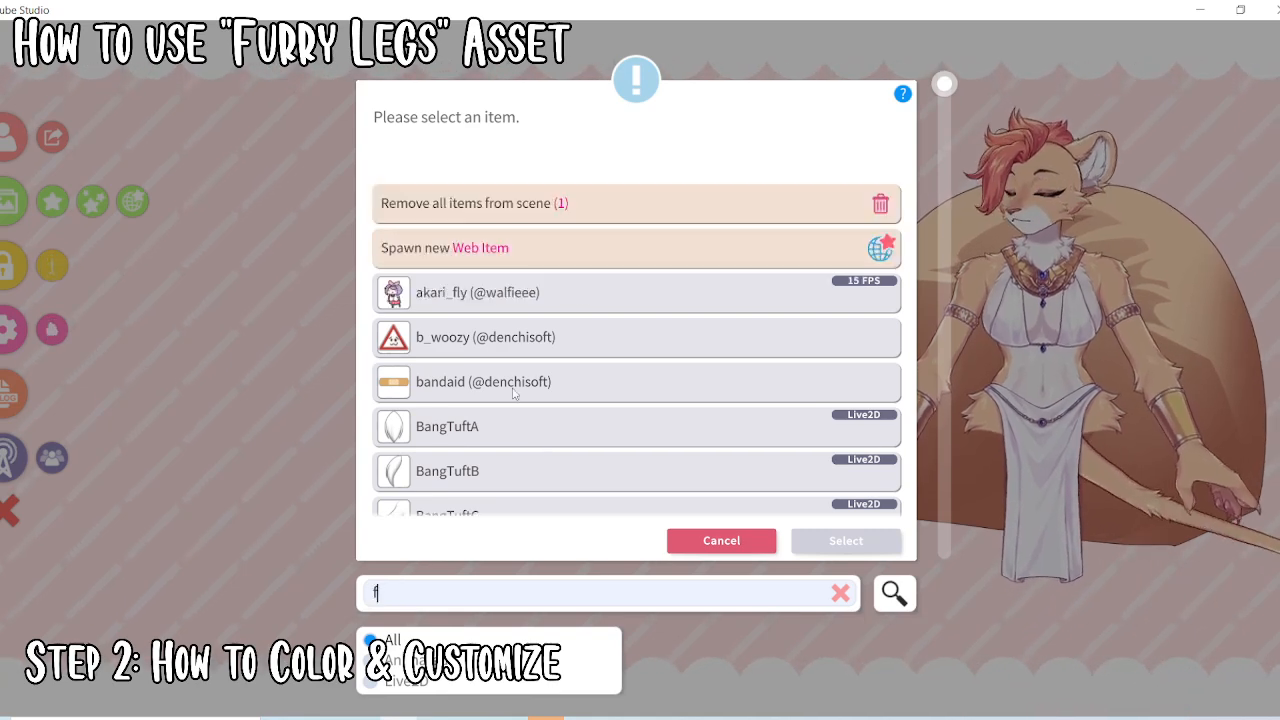
{"action": "type", "text": "ur"}
{"action": "left_click", "coordinate": [450, 205]}
{"action": "left_click", "coordinate": [846, 540]}
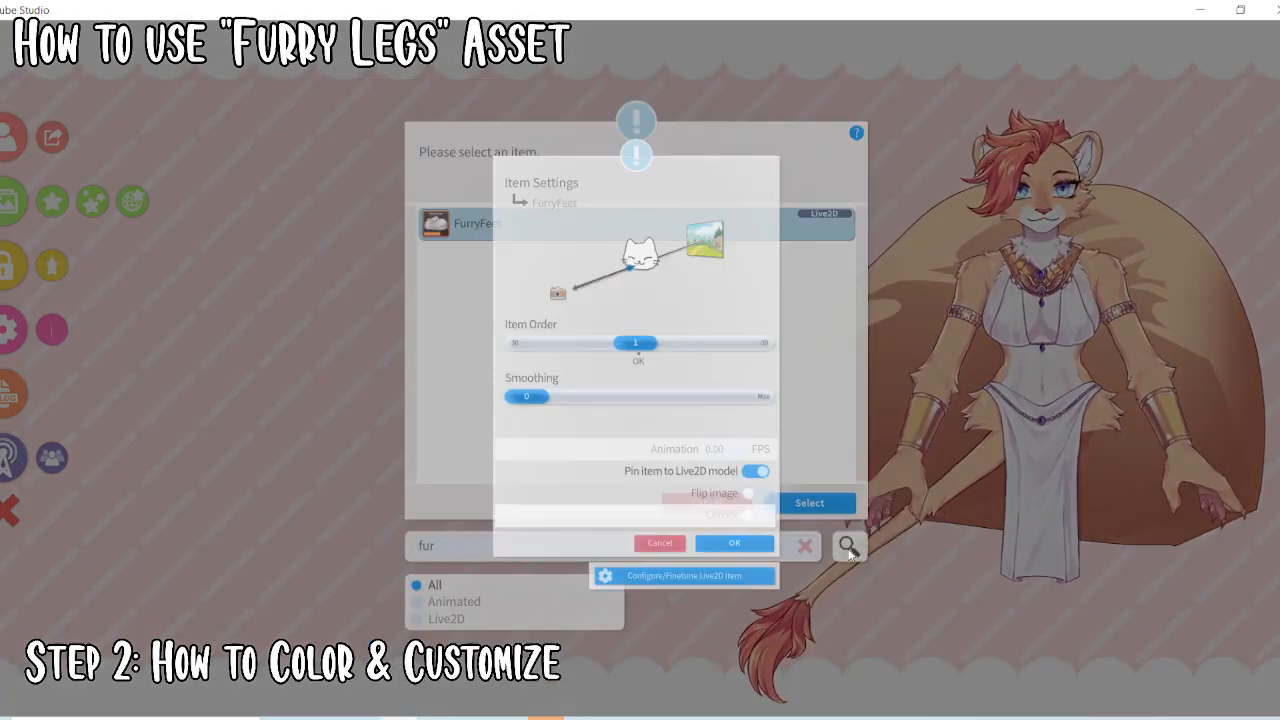
{"action": "left_click_drag", "start_coordinate": [629, 346], "coordinate": [625, 347]}
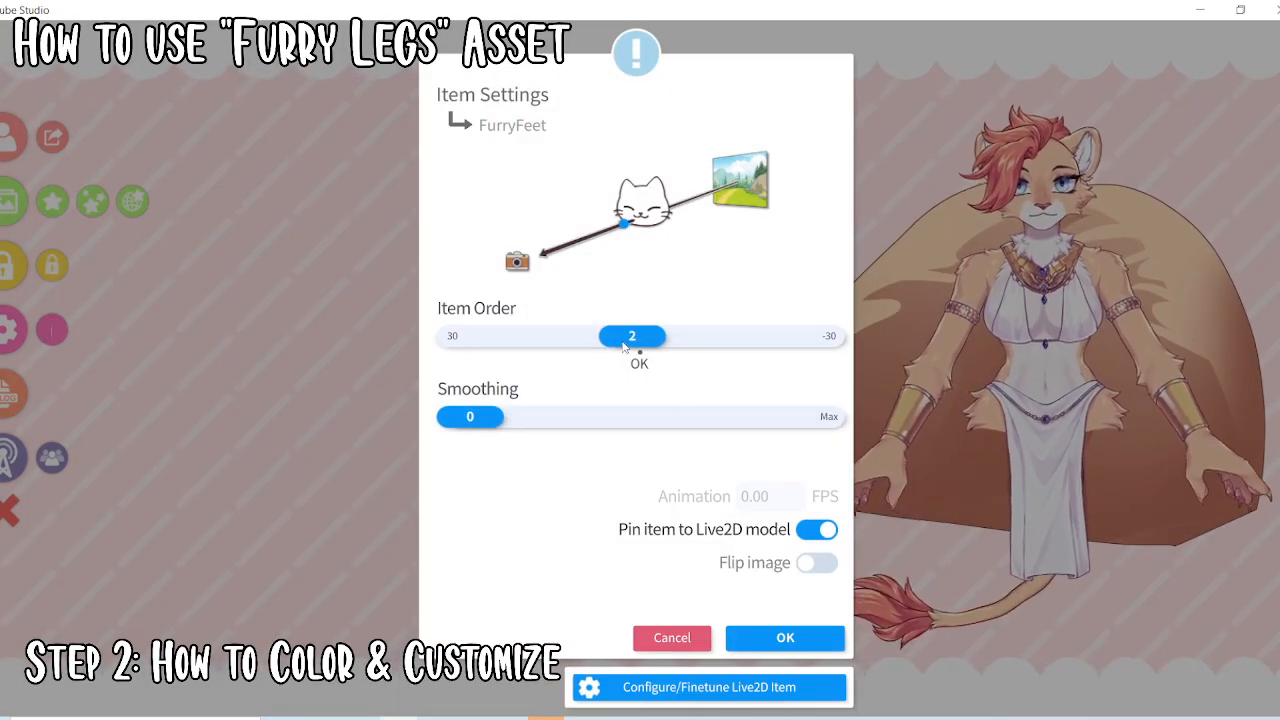
{"action": "left_click", "coordinate": [777, 646]}
Position the FurryFeet item over the model's lower body and enlarge it slightly to fit the bean bag back
{"action": "left_click_drag", "start_coordinate": [505, 465], "coordinate": [775, 540]}
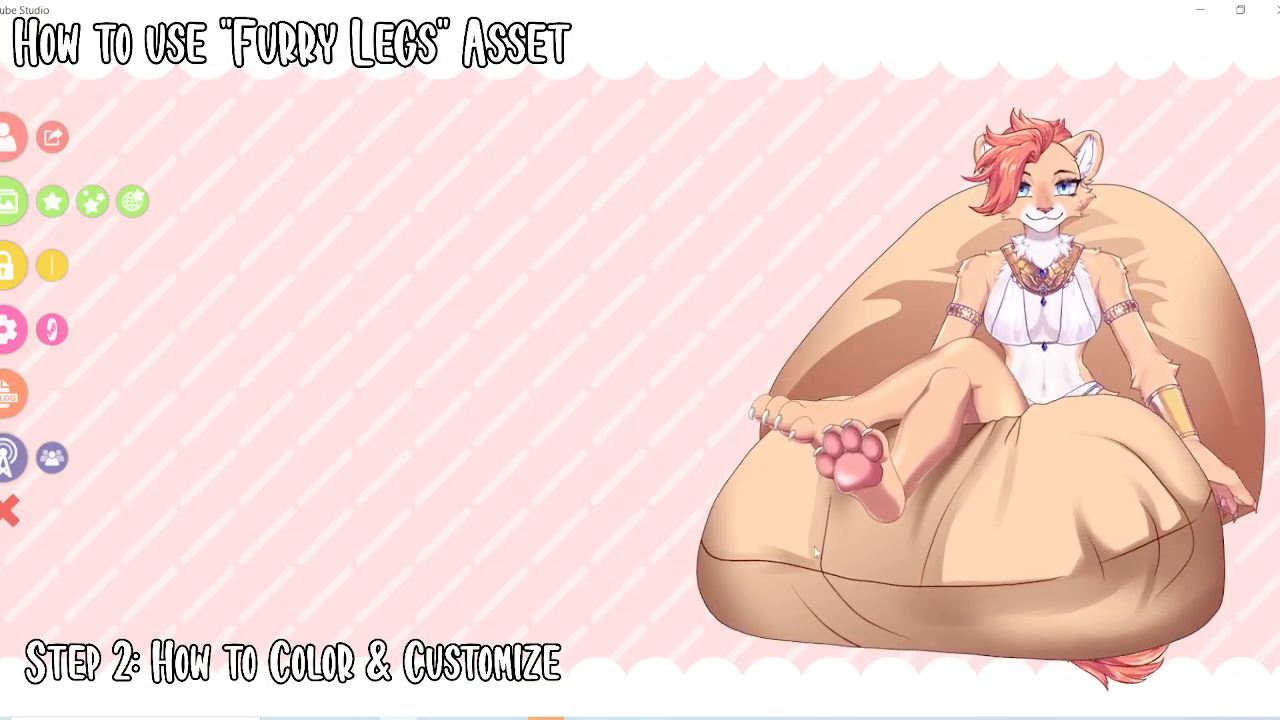
{"action": "scroll", "coordinate": [777, 534], "scroll_direction": "up", "scroll_amount": 4}
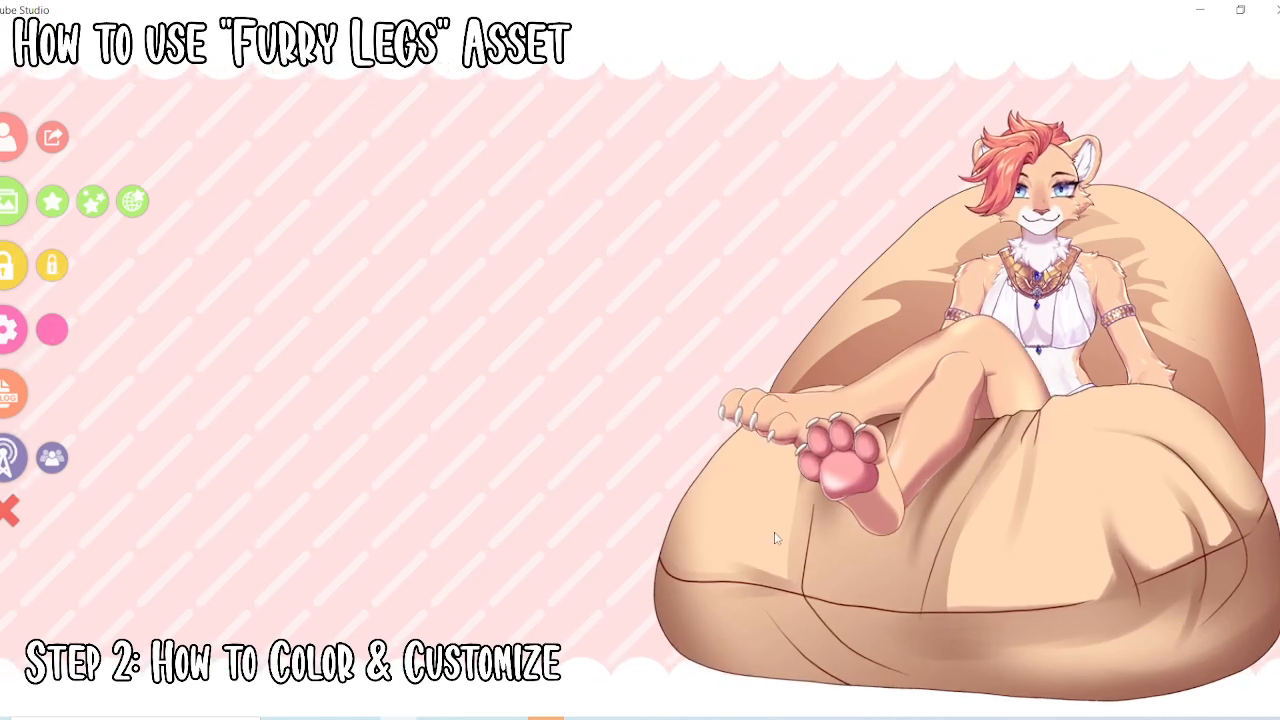
{"action": "left_click_drag", "start_coordinate": [760, 538], "coordinate": [774, 588]}
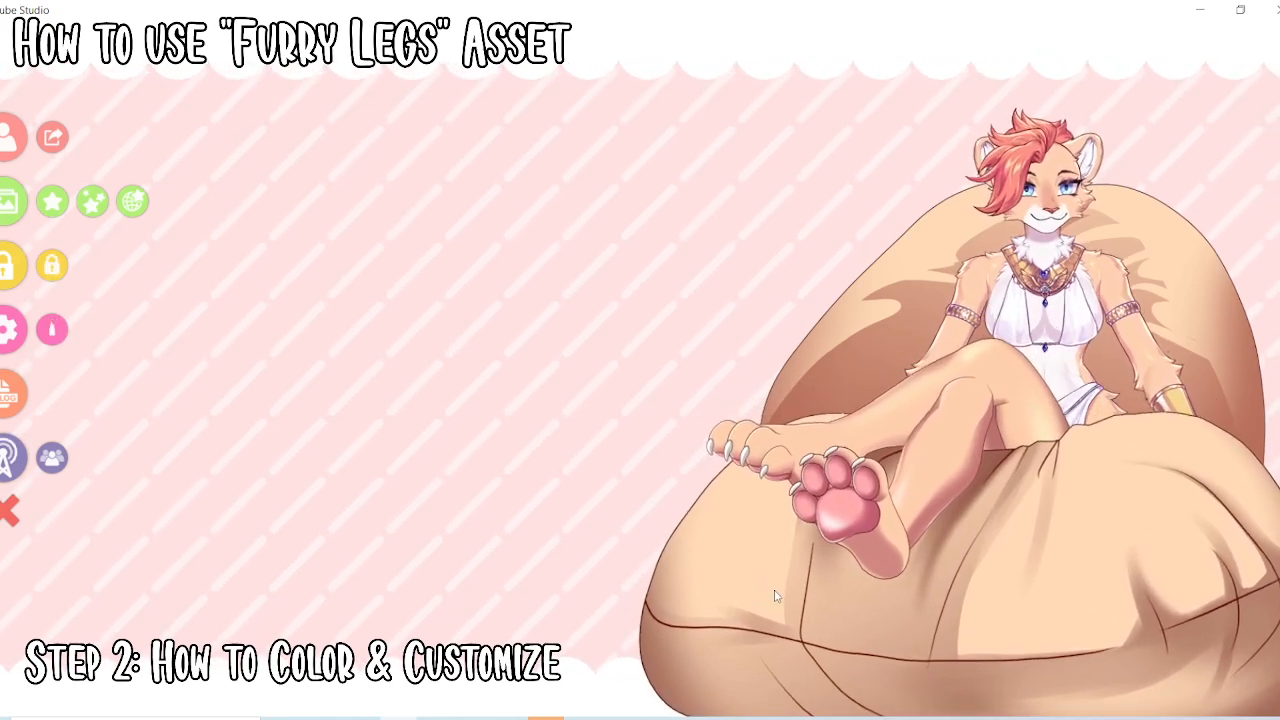
{"action": "scroll", "coordinate": [775, 584], "scroll_direction": "down", "scroll_amount": 2}
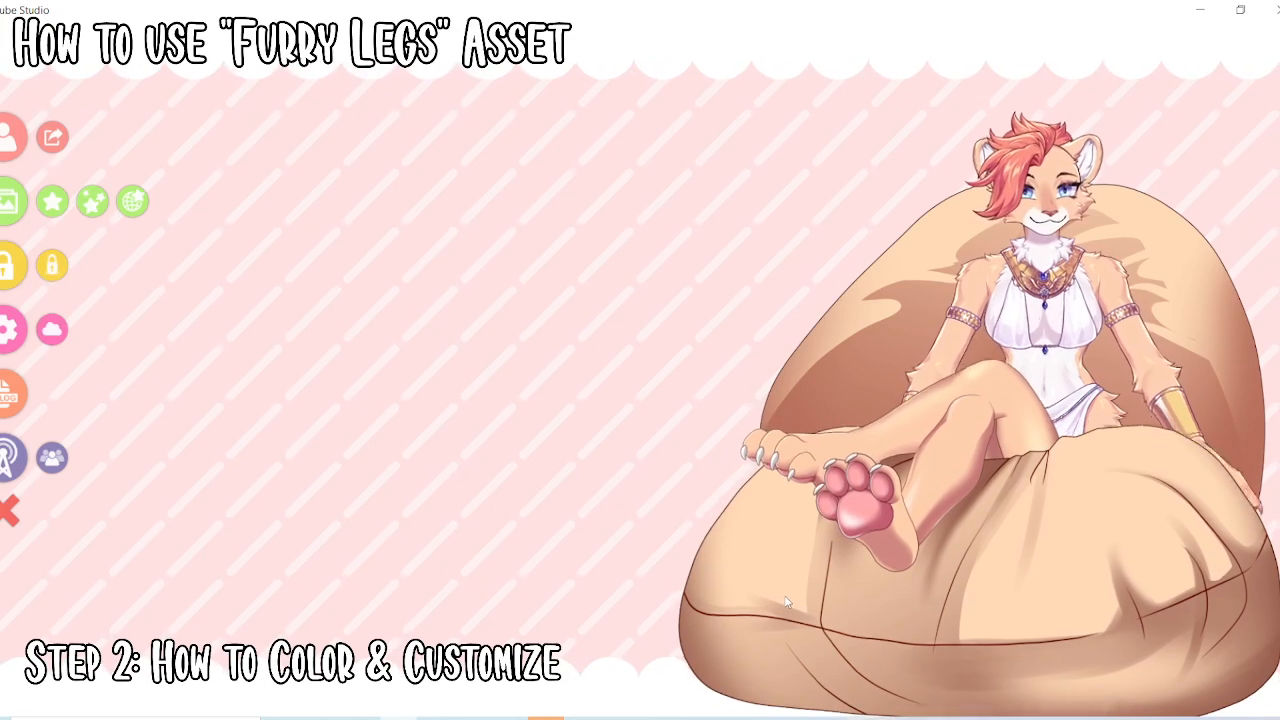